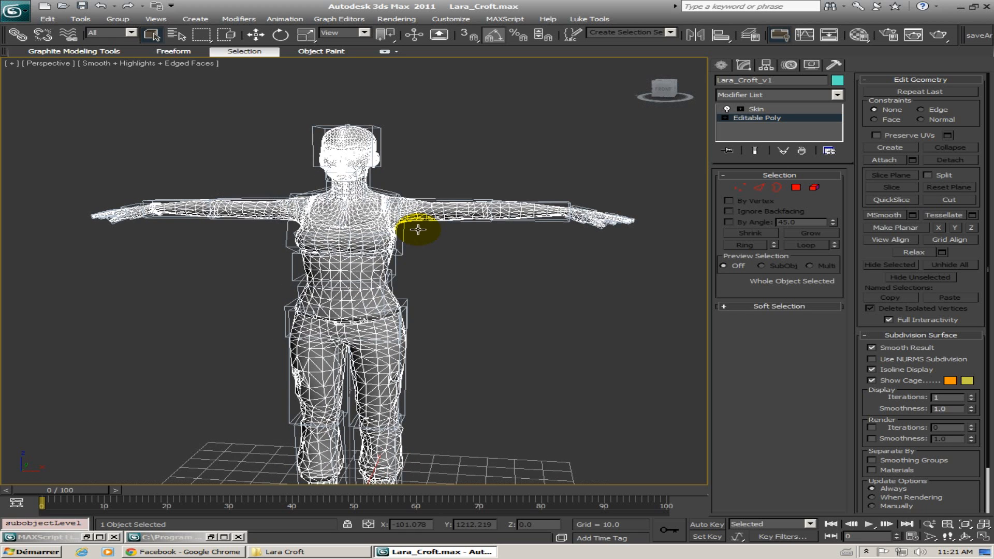
Test the left arm's skin deformation by rotating the upper arm bone about 65 degrees on Y, and undo the rotation
left_click(436, 199)
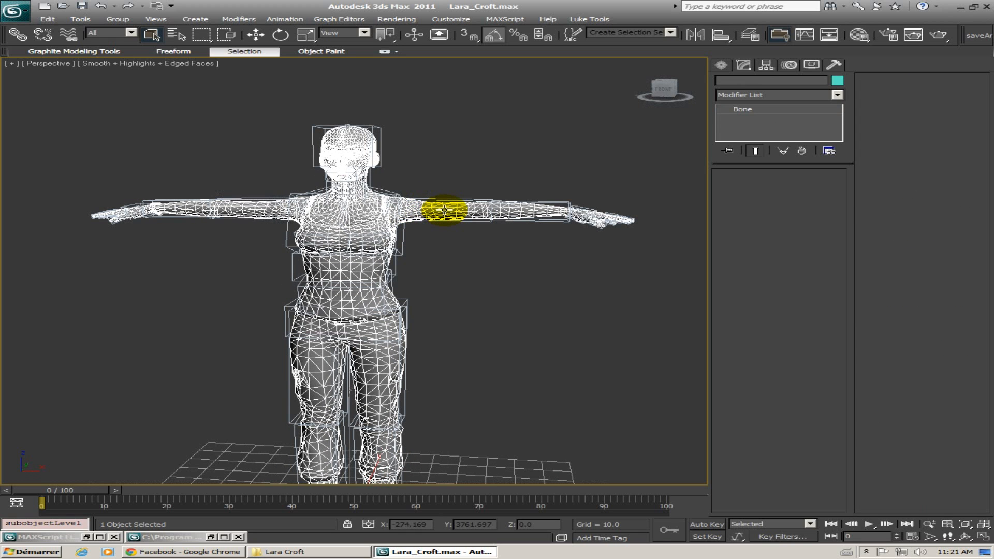
key("e")
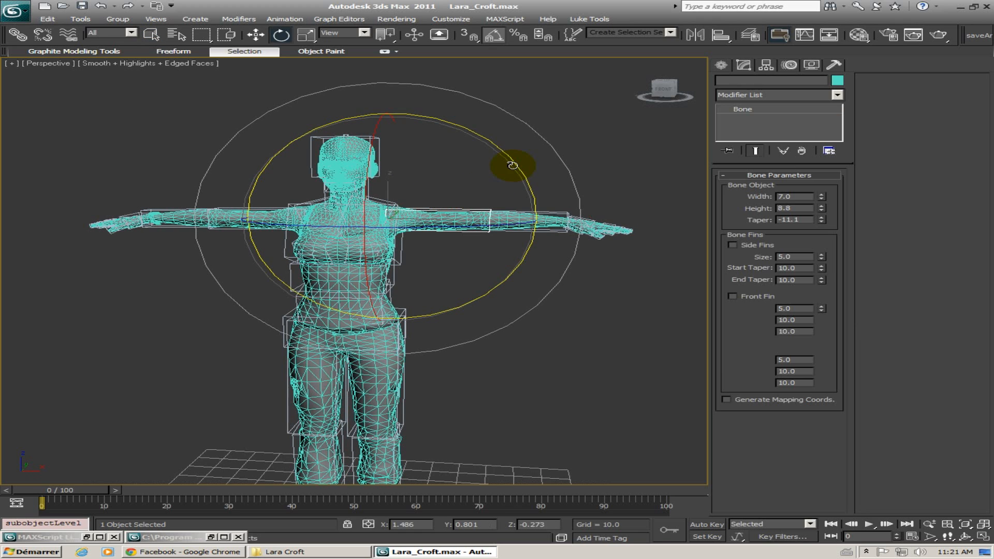
mouse_move(526, 178)
left_mouse_down()
mouse_move(526, 206)
mouse_move(529, 177)
left_mouse_up()
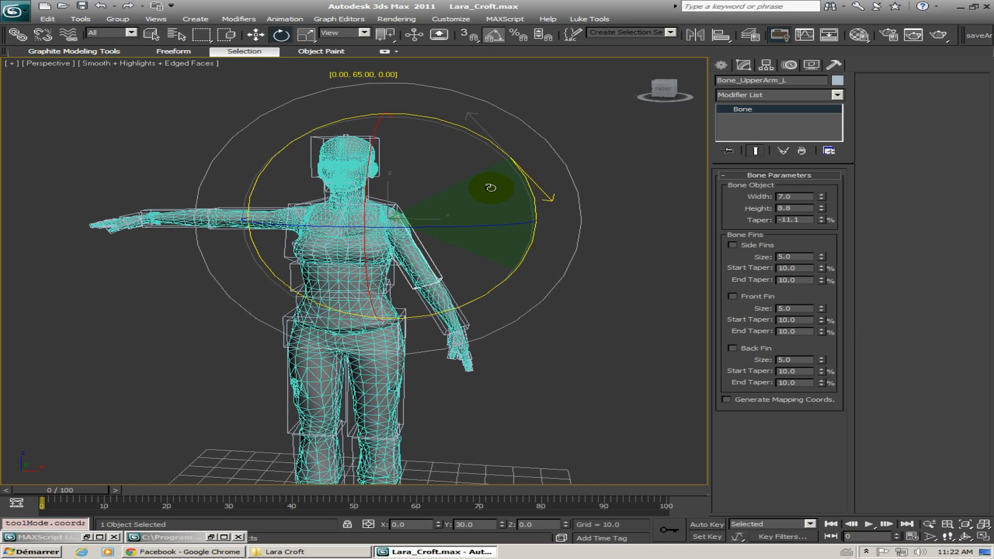
key("ctrl+z")
Test the neck deformation by rotating the head bone in side view, and undo the rotation
middle_click_drag(417, 196, 529, 218, "alt")
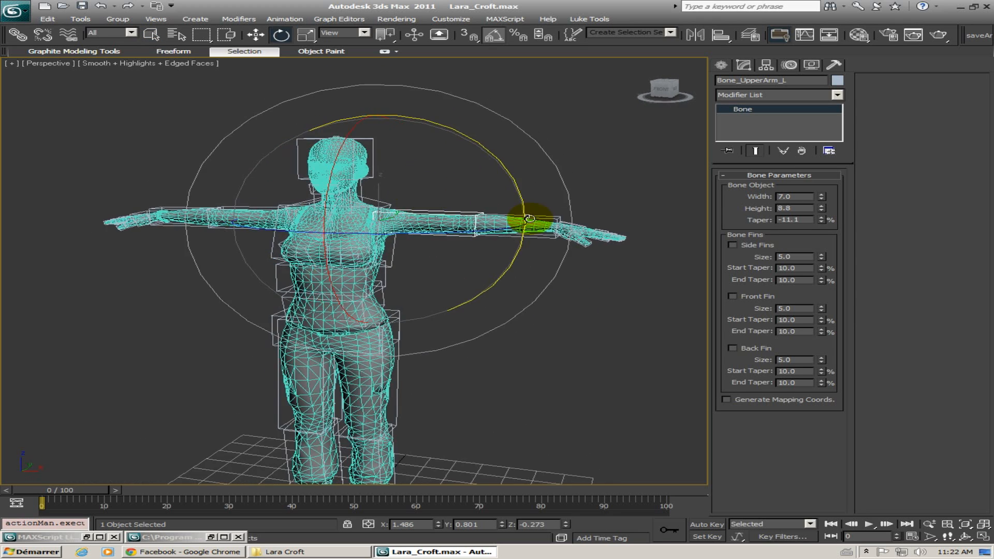
scroll(437, 244, "up", 8)
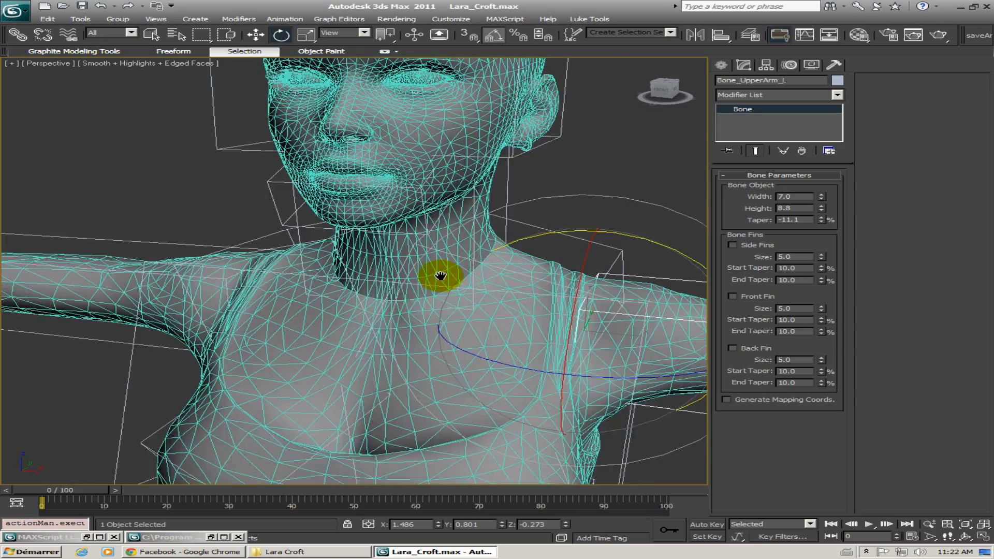
middle_click_drag(443, 256, 326, 226, "alt")
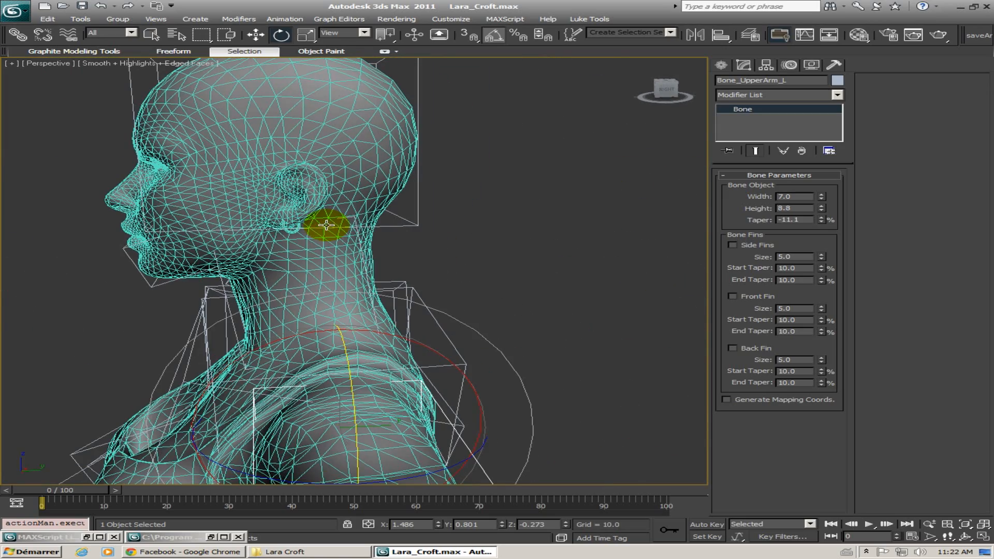
left_click(416, 219)
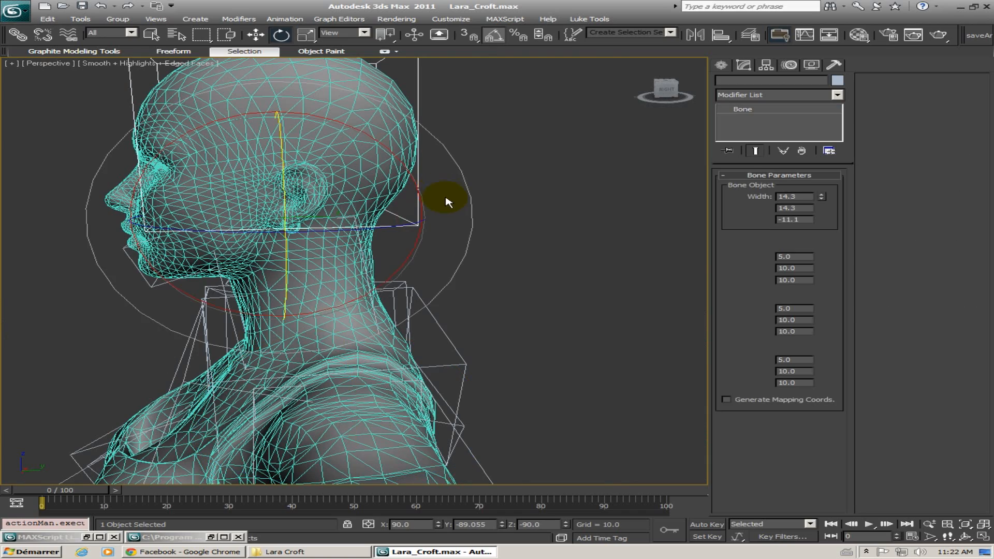
mouse_move(416, 178)
left_mouse_down()
mouse_move(426, 195)
mouse_move(372, 169)
left_mouse_up()
key("ctrl+z")
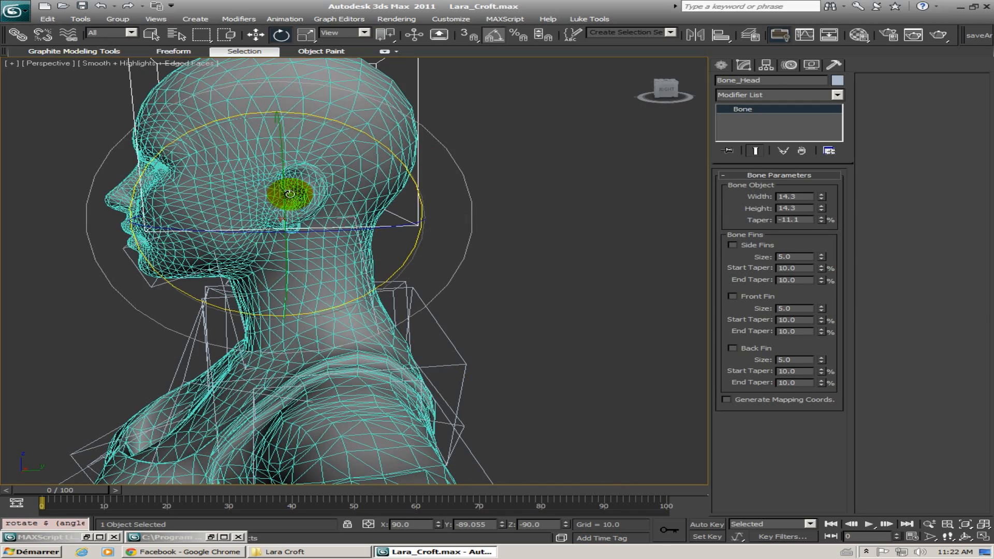
Open the character's mouth by rotating the jaw bone downward by 20 degrees
middle_click_drag(289, 192, 320, 238, "alt")
scroll(403, 226, "up", 5)
left_click(382, 230)
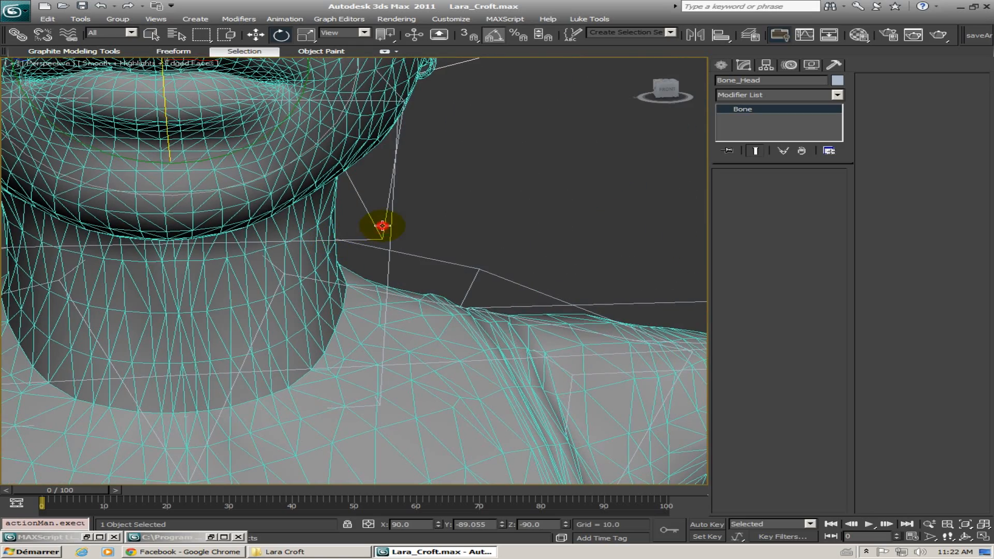
middle_click_drag(256, 190, 348, 246)
scroll(275, 186, "down", 5)
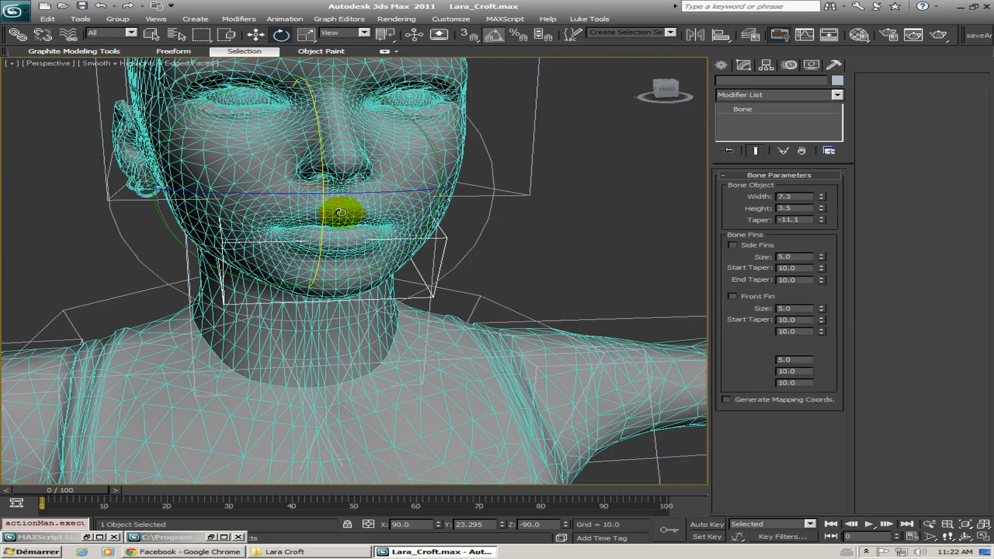
left_click(325, 214)
left_click_drag(322, 215, 322, 224)
Examine the interior of the open mouth up close, including the inner lips and the mouth cavity mesh
middle_click_drag(431, 220, 382, 222, "alt")
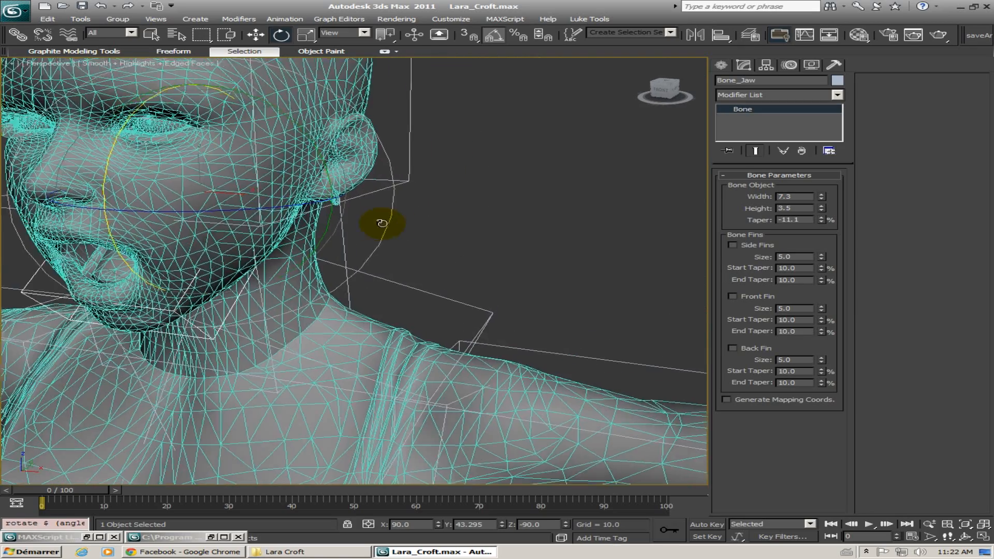
scroll(251, 218, "up", 2)
middle_click_drag(250, 218, 468, 204)
scroll(390, 195, "up", 4)
middle_click_drag(390, 195, 342, 233)
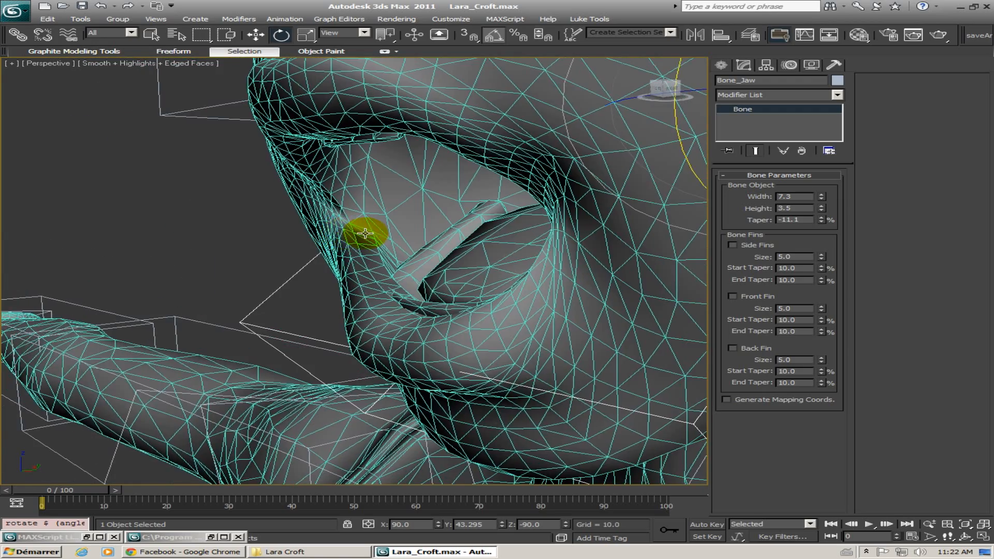
scroll(365, 233, "up", 3)
middle_click_drag(448, 181, 403, 227)
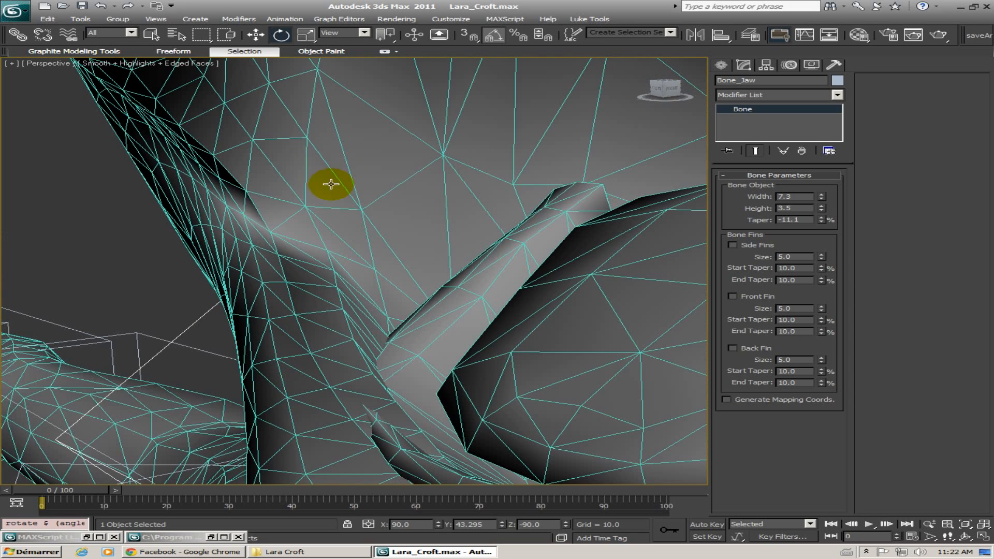
middle_click_drag(315, 207, 277, 274)
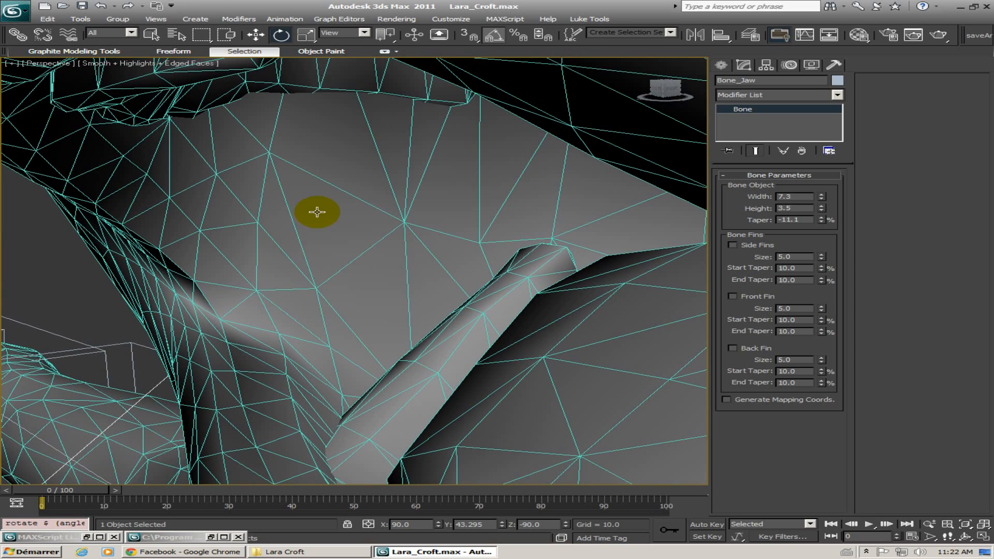
scroll(179, 142, "down", 6)
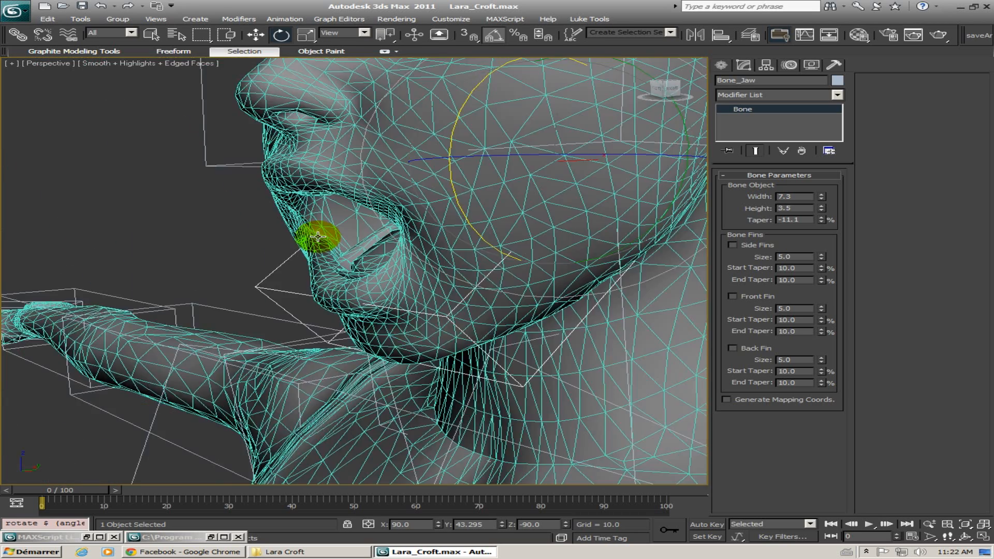
Inspect the neck mesh and the open mouth from the opposite side and from several angles
middle_click_drag(461, 418, 380, 334)
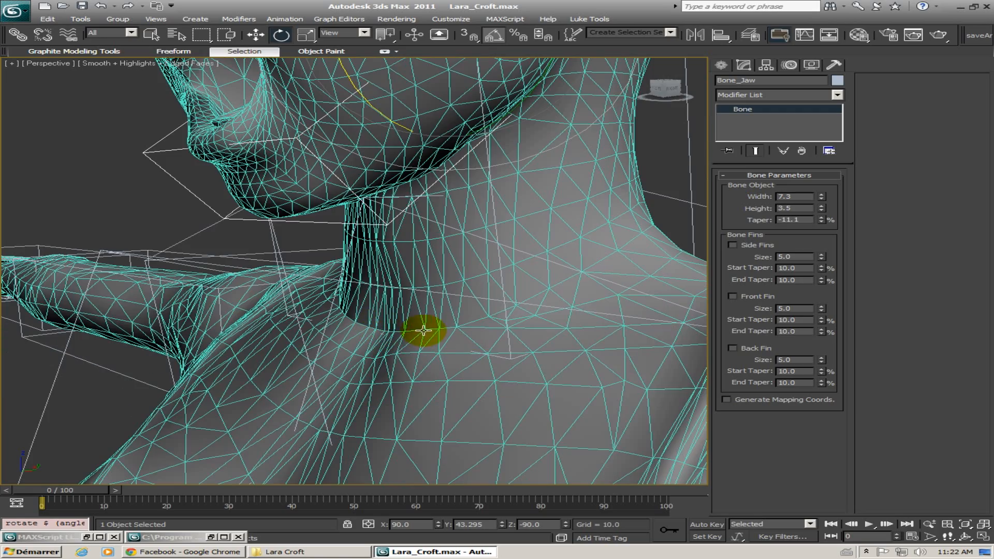
middle_click_drag(264, 318, 370, 255, "alt")
middle_click_drag(447, 229, 243, 316)
scroll(399, 281, "down", 2)
middle_click_drag(399, 282, 316, 291, "alt")
scroll(426, 278, "up", 2)
scroll(266, 300, "up", 4)
middle_click_drag(194, 290, 279, 285, "alt")
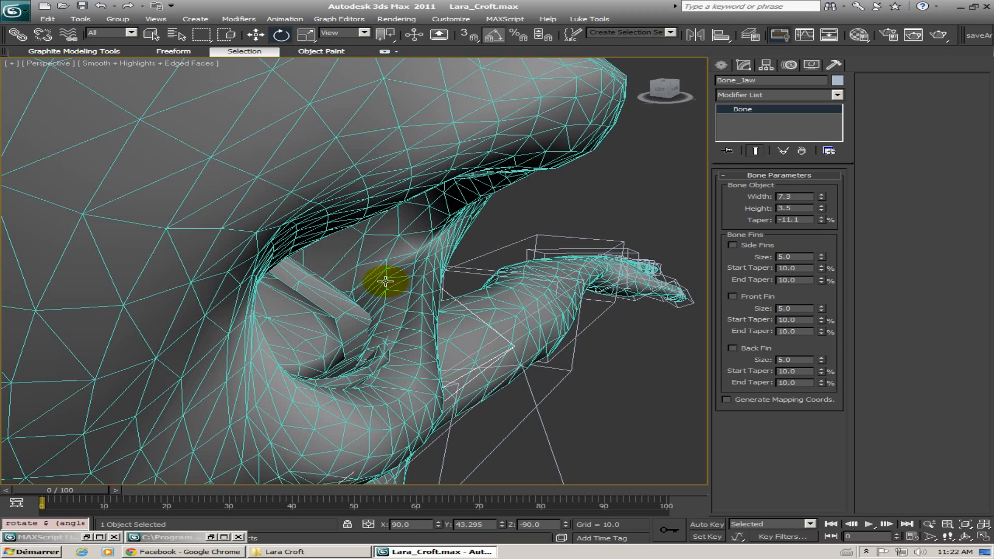
middle_click_drag(412, 291, 378, 263, "alt")
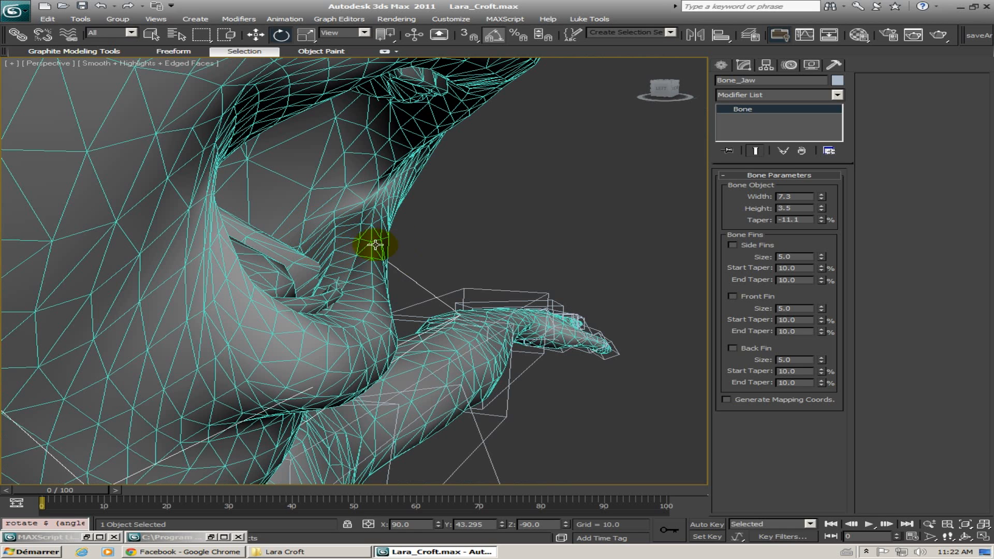
middle_click_drag(380, 248, 375, 253, "alt")
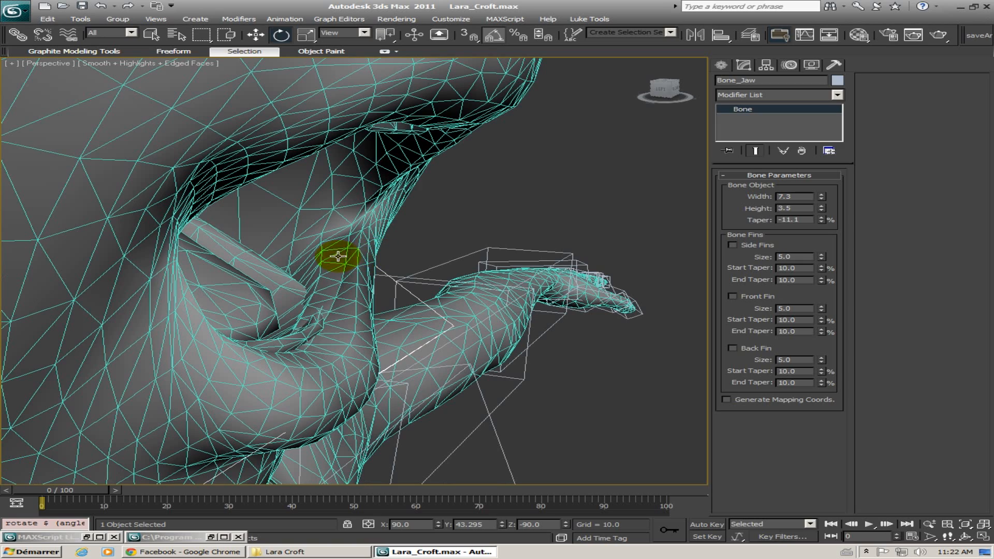
middle_click_drag(348, 287, 327, 279, "alt")
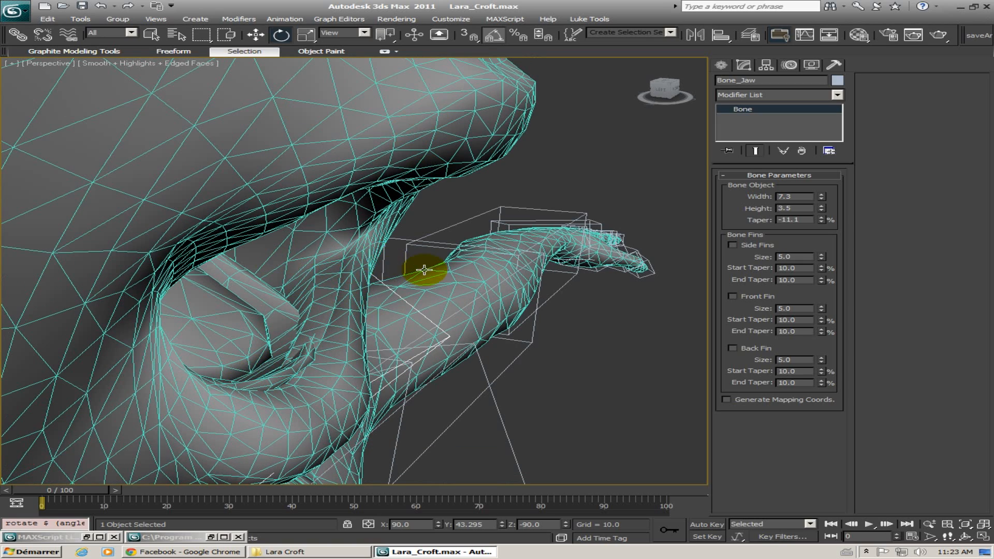
Undo the jaw bone rotation to close the character's mouth
middle_click_drag(424, 270, 450, 199, "alt")
scroll(408, 221, "down", 3)
right_click(486, 252, "alt")
left_click(455, 282)
scroll(464, 280, "down", 6)
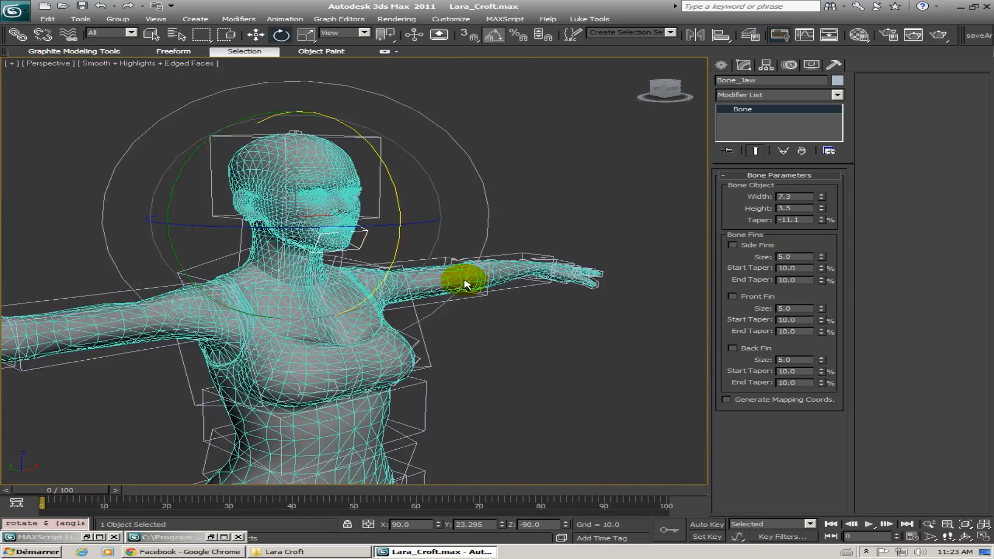
Survey the mesh and bones of the whole body from the torso down to the feet
middle_click_drag(468, 292, 405, 240)
scroll(408, 239, "up", 3)
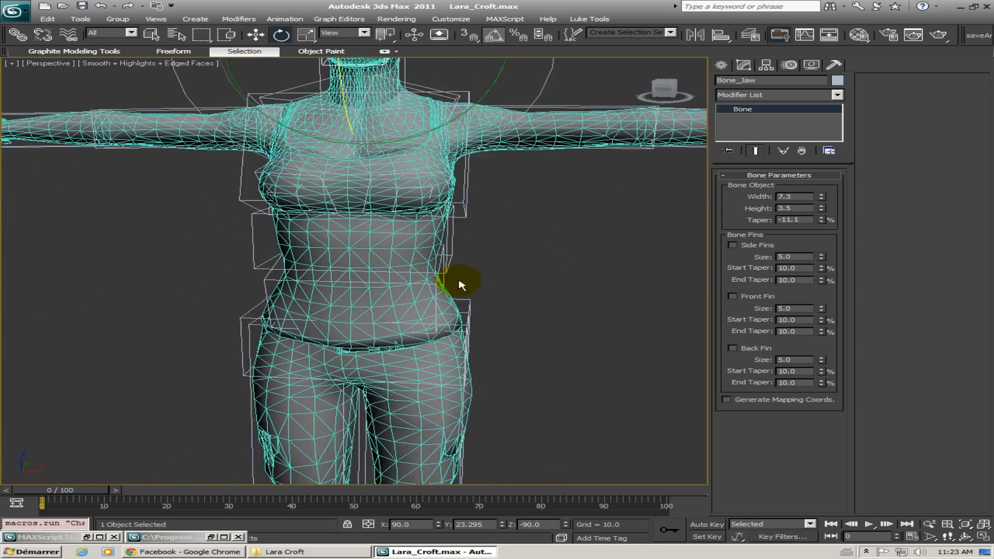
middle_click_drag(459, 281, 433, 163)
middle_click_drag(461, 315, 396, 257)
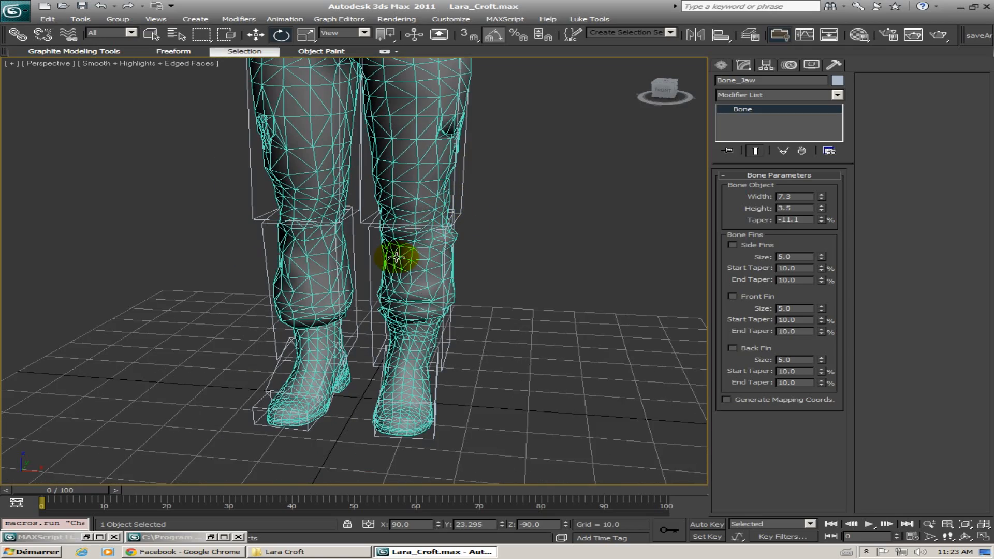
scroll(392, 263, "down", 10)
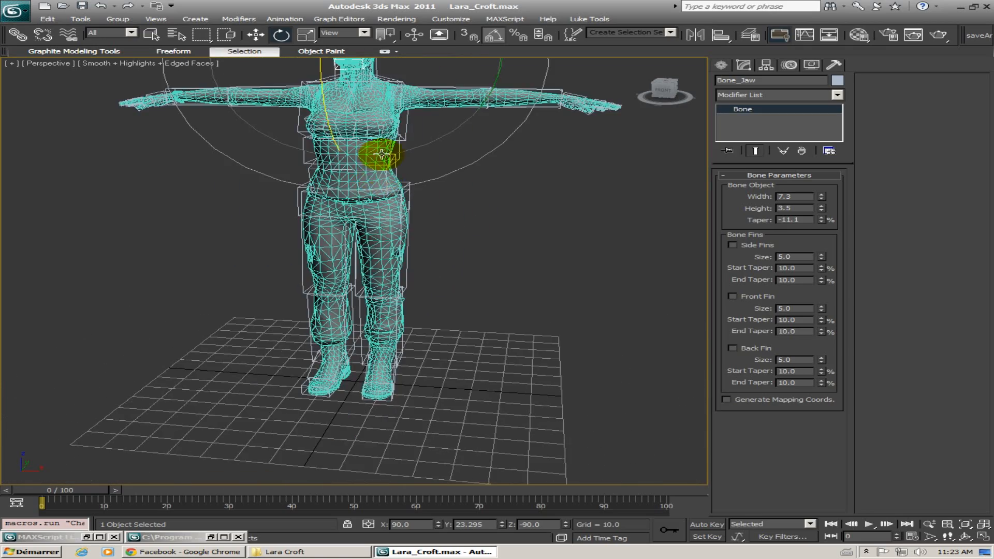
middle_click_drag(382, 155, 452, 193)
Examine the edge flow of the waist, chest and left shoulder up close from several angles
scroll(368, 198, "up", 8)
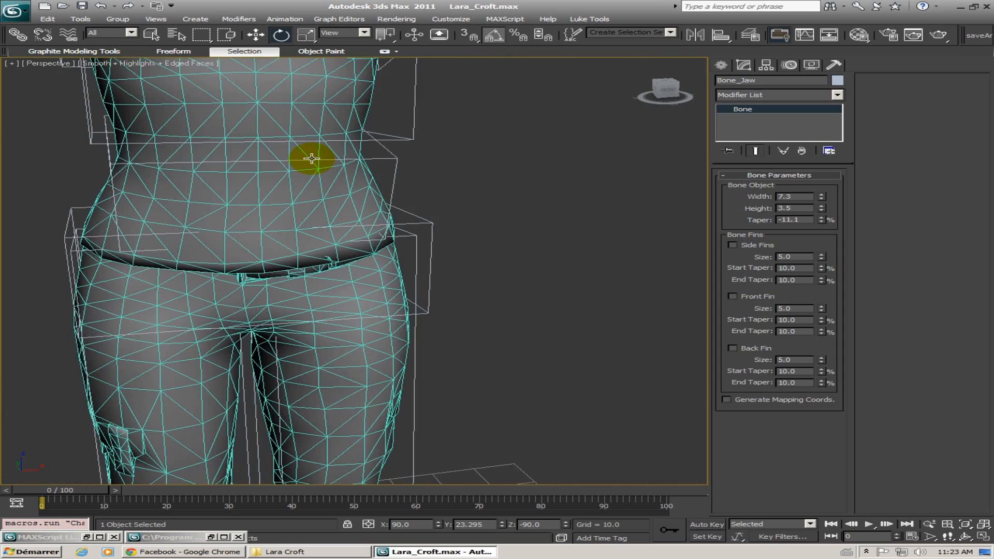
middle_click_drag(312, 165, 359, 314)
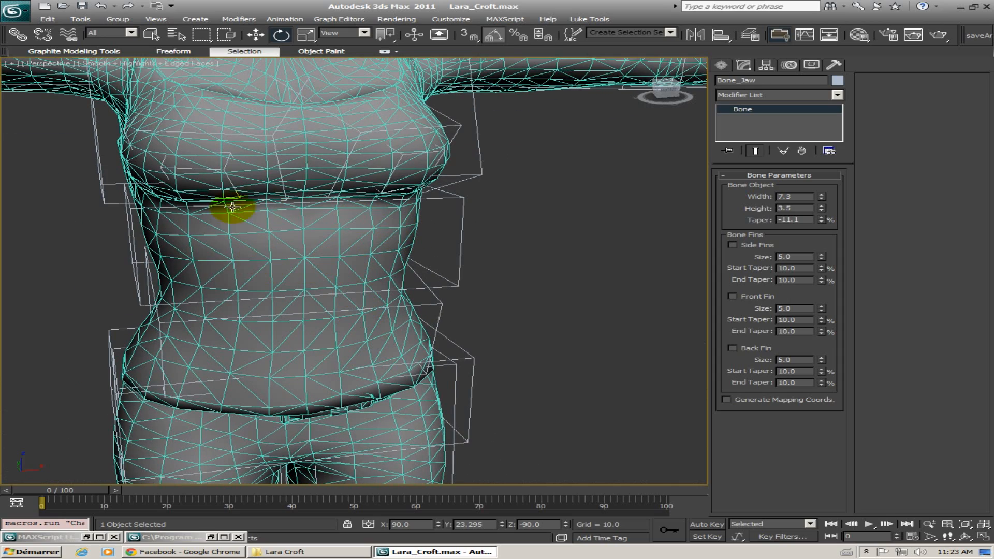
middle_click_drag(271, 155, 352, 231, "alt")
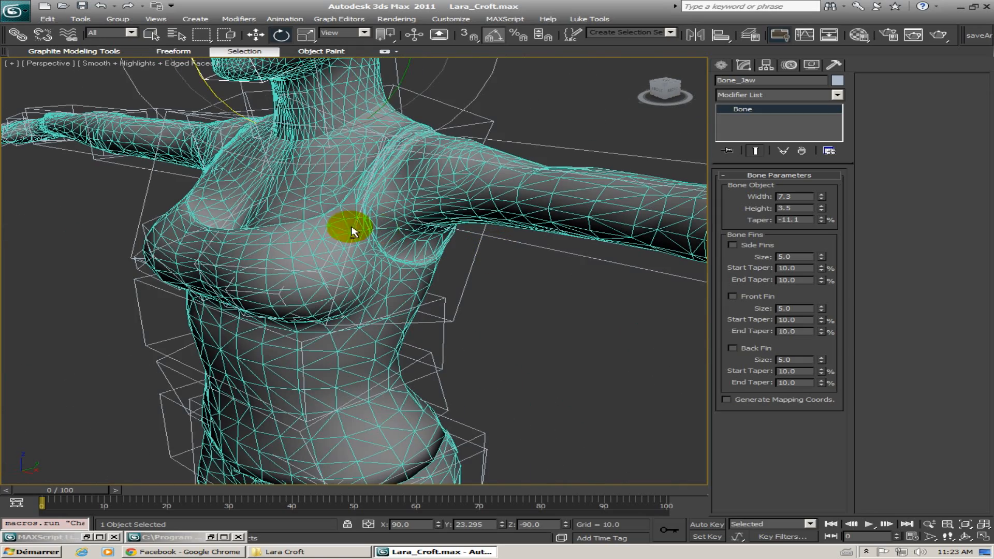
middle_click_drag(317, 279, 333, 279, "alt")
middle_click_drag(413, 294, 447, 270, "alt")
mouse_move(372, 261)
middle_mouse_down()
mouse_move(369, 231)
mouse_move(337, 251)
middle_mouse_up()
Examine the mesh topology of the hips, thighs and knees from several angles
middle_click_drag(380, 301, 381, 193)
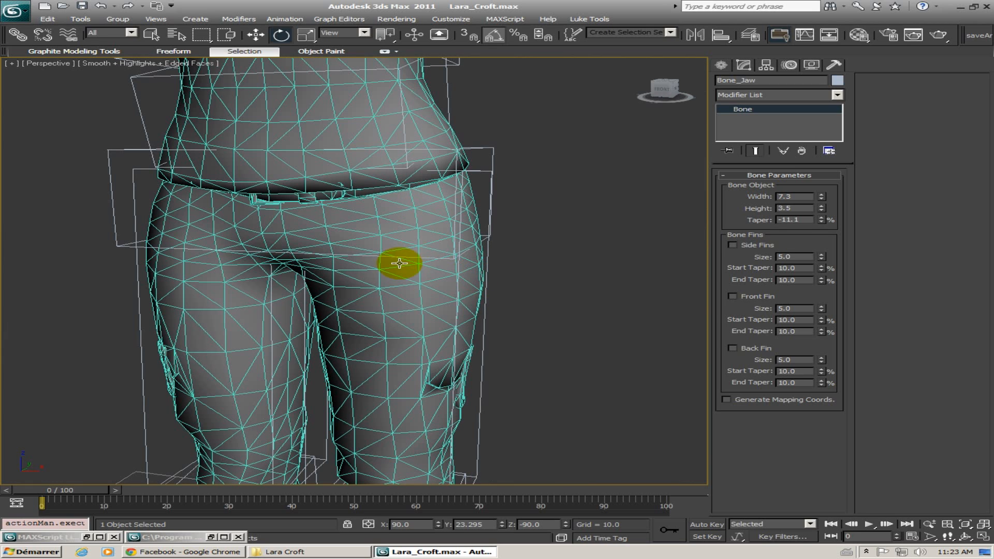
middle_click_drag(470, 301, 394, 208)
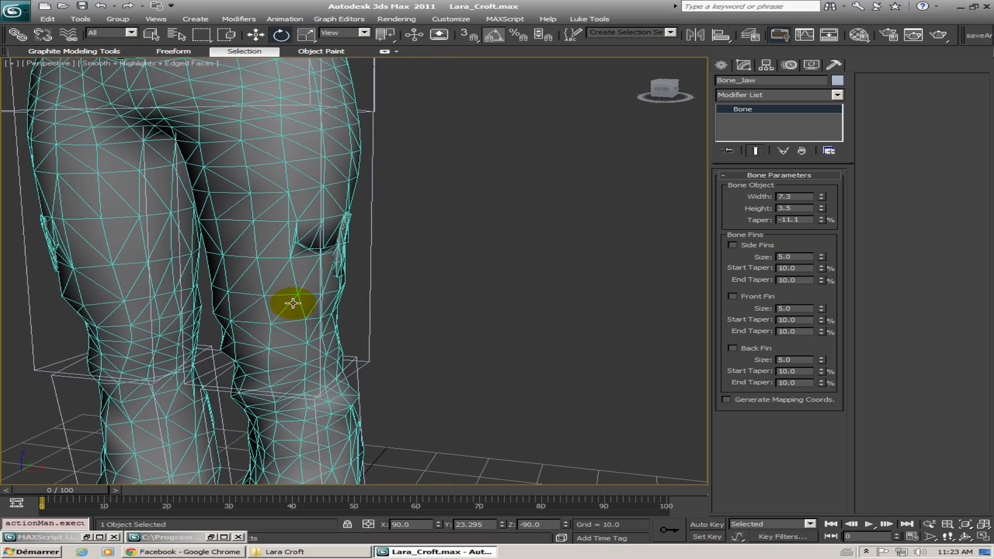
middle_click_drag(306, 284, 386, 273)
middle_click_drag(271, 160, 314, 237)
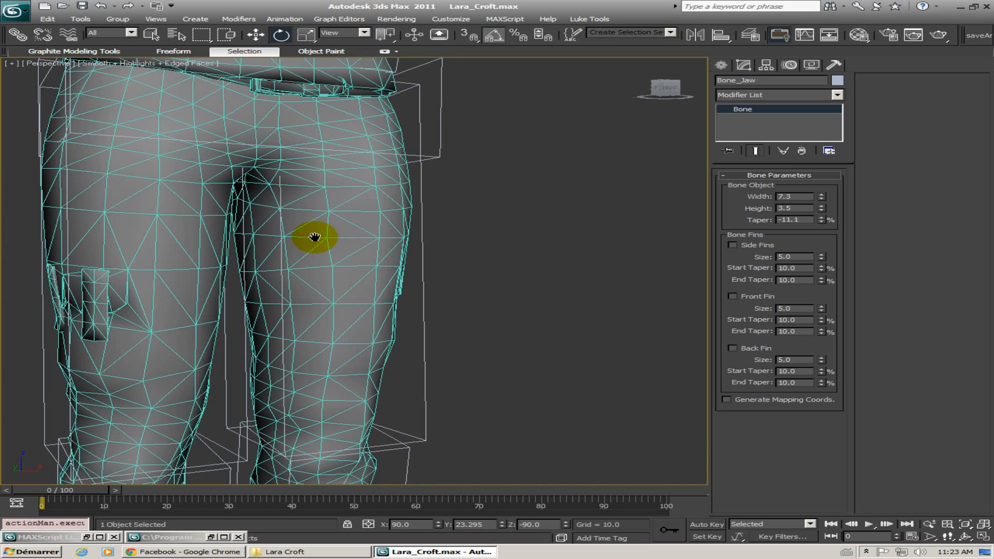
middle_click_drag(382, 238, 338, 177, "alt")
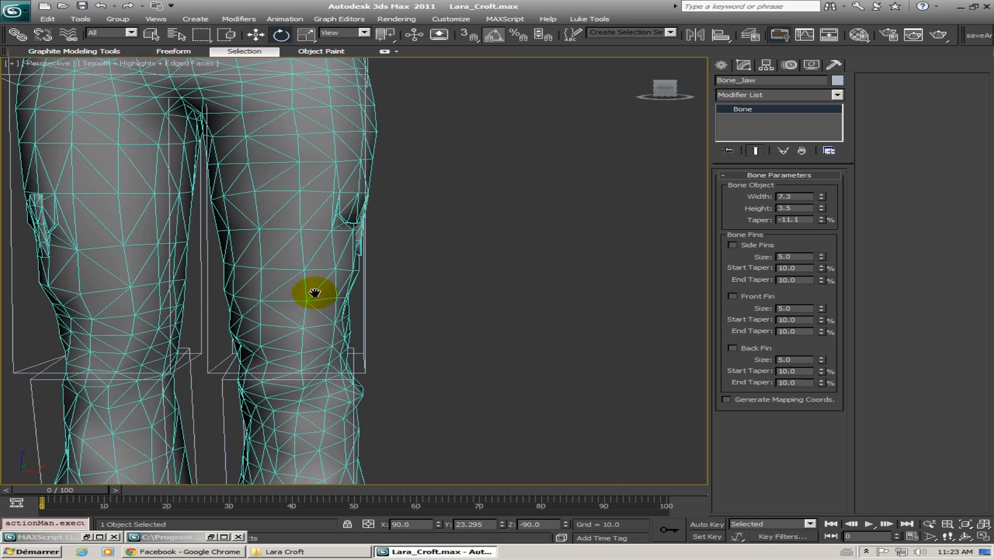
middle_click_drag(314, 293, 267, 181)
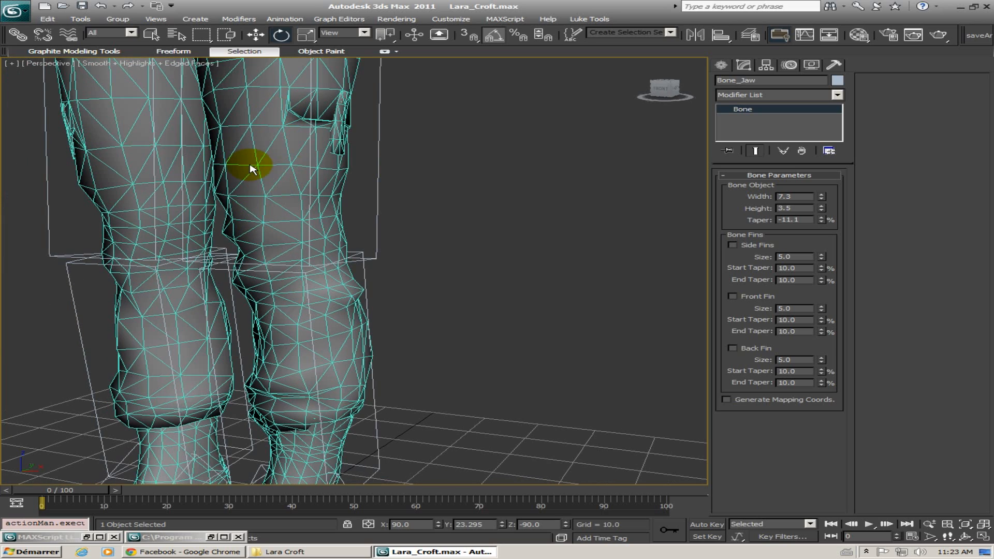
middle_click_drag(293, 198, 311, 213, "alt")
middle_click_drag(338, 284, 433, 222)
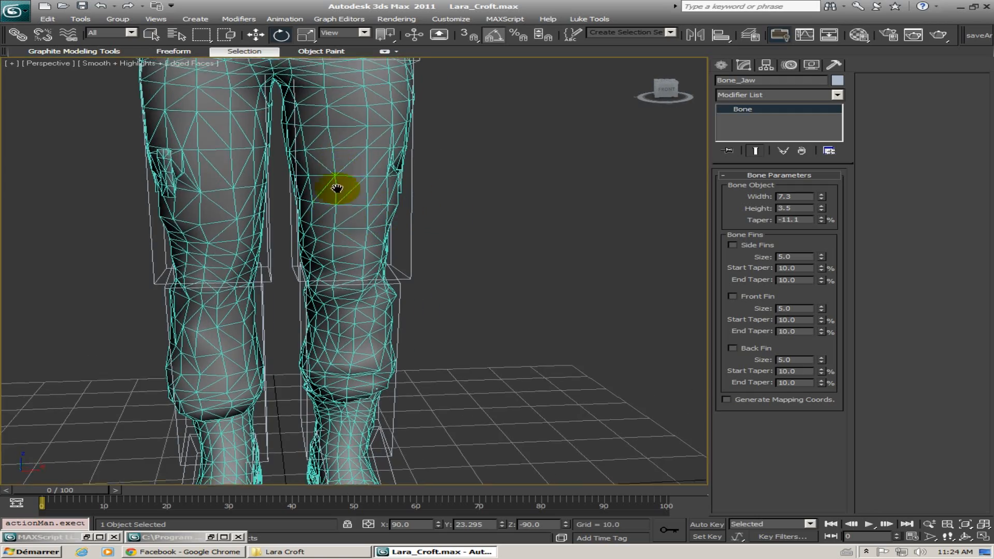
scroll(406, 186, "down", 4)
middle_click_drag(406, 187, 251, 228)
middle_click_drag(317, 228, 394, 174, "alt")
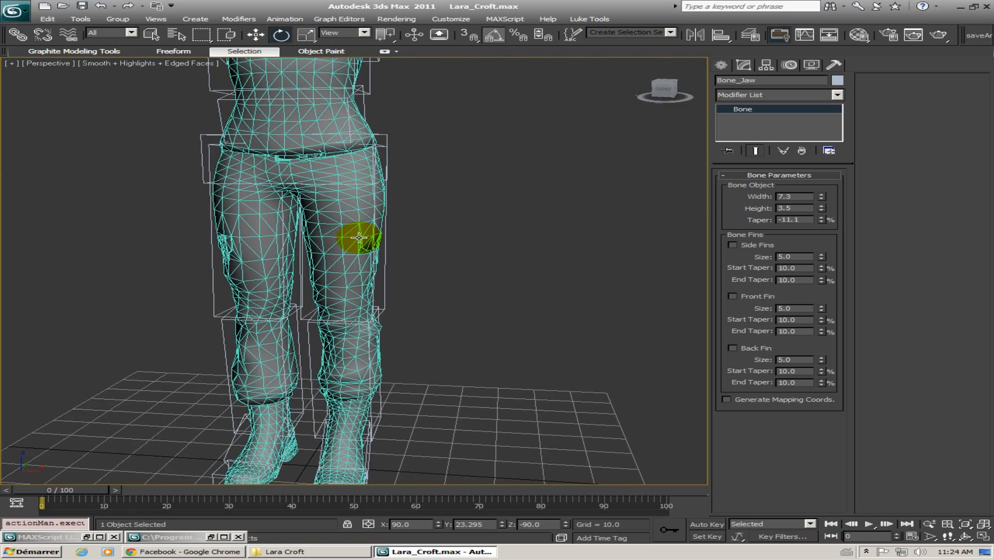
scroll(322, 229, "up", 3)
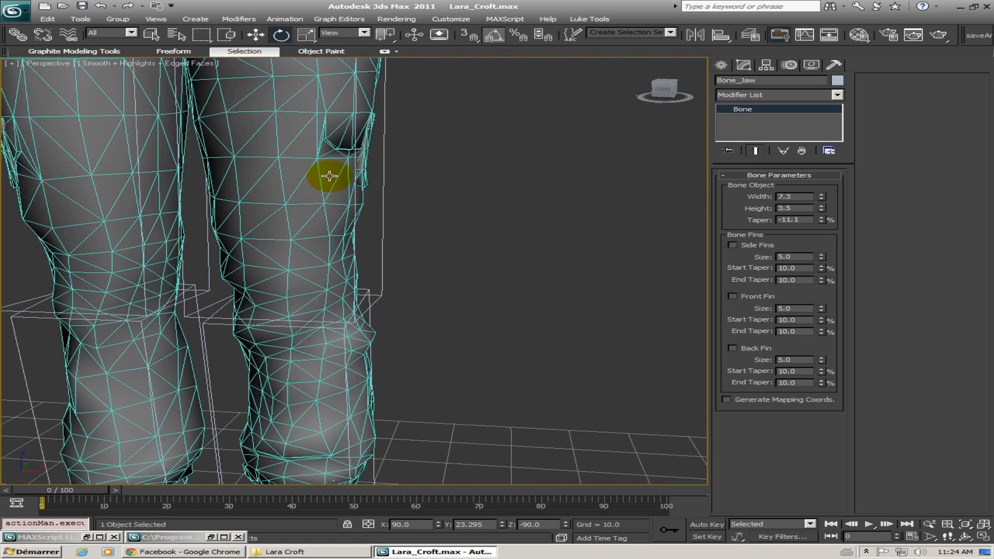
Examine the mesh topology of the knees and calves from the side and front
middle_click_drag(391, 240, 311, 238, "alt")
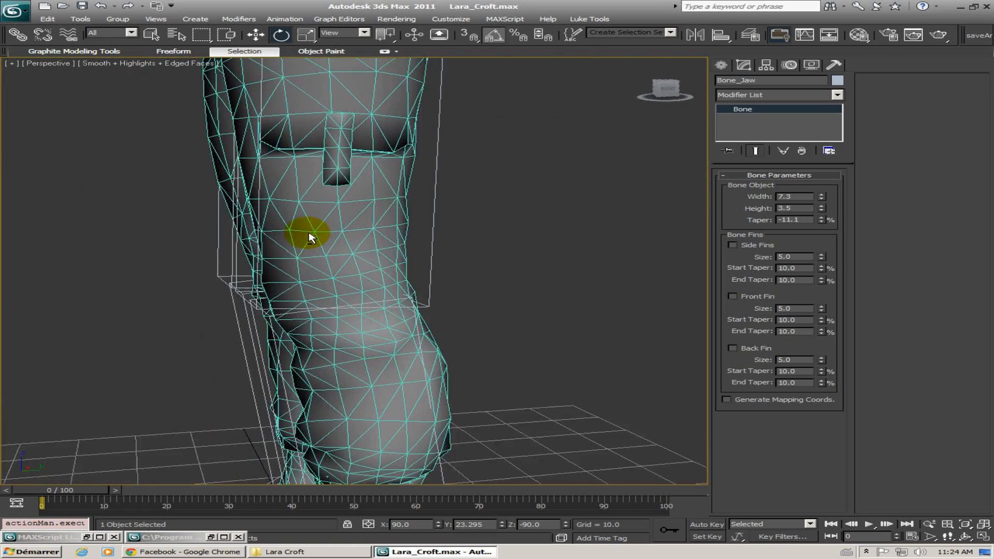
middle_click_drag(408, 234, 443, 236, "alt")
mouse_move(420, 284)
middle_mouse_down()
mouse_move(443, 130)
mouse_move(421, 197)
mouse_move(420, 170)
middle_mouse_up()
mouse_move(396, 232)
middle_mouse_down()
mouse_move(394, 123)
mouse_move(344, 271)
mouse_move(333, 271)
mouse_move(410, 260)
mouse_move(364, 295)
mouse_move(400, 238)
mouse_move(384, 241)
mouse_move(380, 207)
mouse_move(377, 293)
middle_mouse_up()
scroll(377, 291, "down", 4)
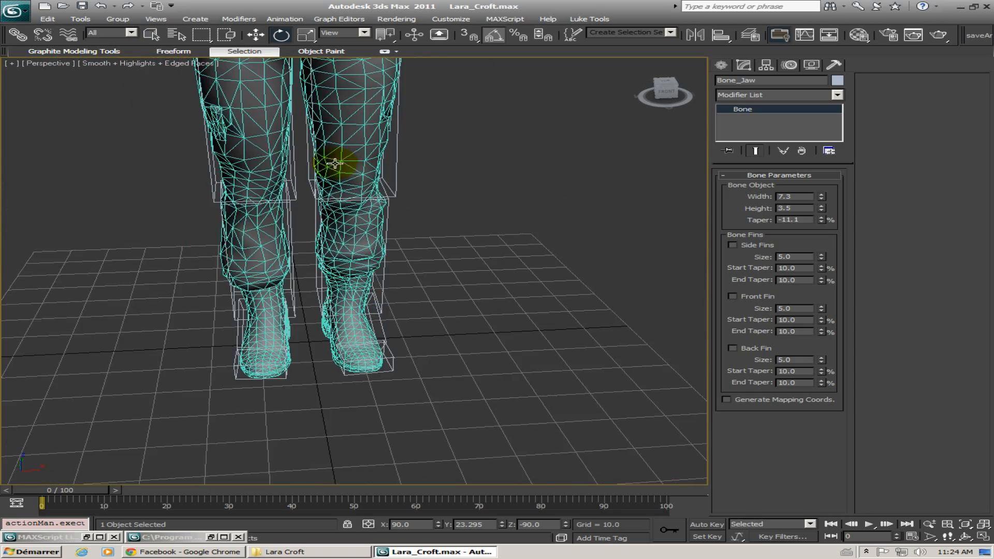
Examine the edge flow of the chest, neck and shoulders at an angle
middle_click_drag(337, 162, 360, 314)
middle_click_drag(353, 228, 361, 385)
middle_click_drag(384, 275, 445, 316, "alt")
scroll(363, 264, "up", 3)
middle_click_drag(352, 261, 422, 268, "alt")
scroll(419, 247, "up", 5)
scroll(404, 290, "down", 5)
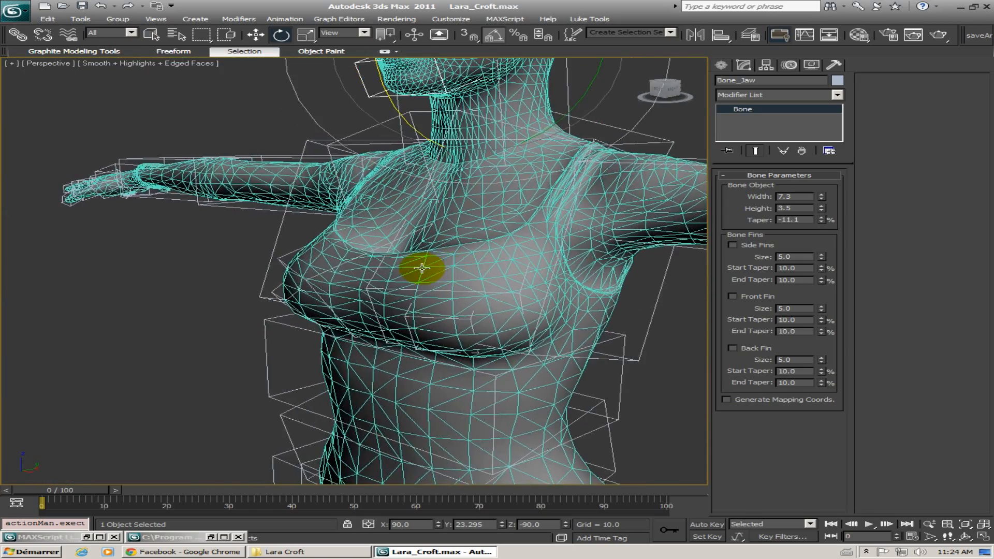
Select the Lara_Croft_v1 mesh and display the model in wireframe to reveal the bones inside the chest
left_click(375, 246)
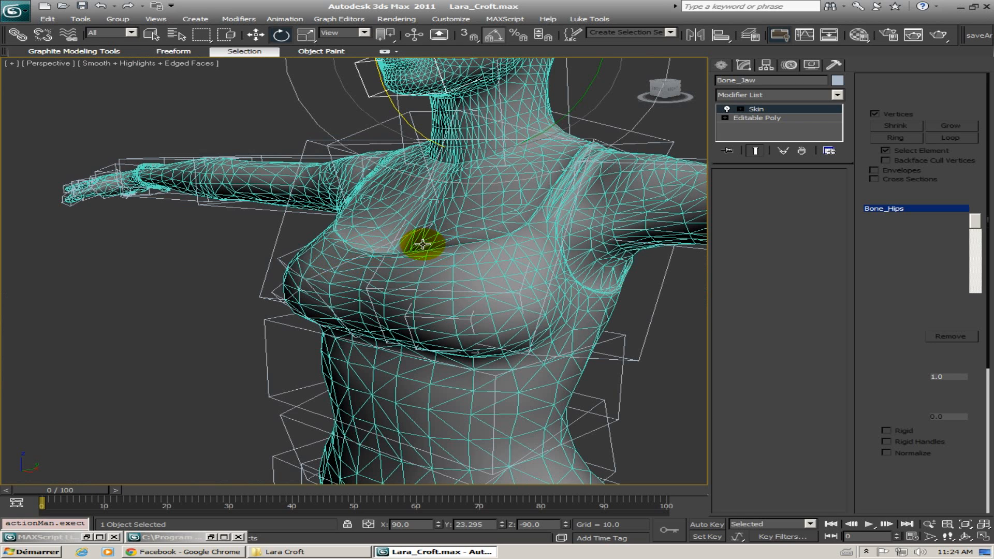
middle_click_drag(475, 256, 359, 311, "alt")
scroll(344, 295, "up", 4)
scroll(316, 309, "down", 4)
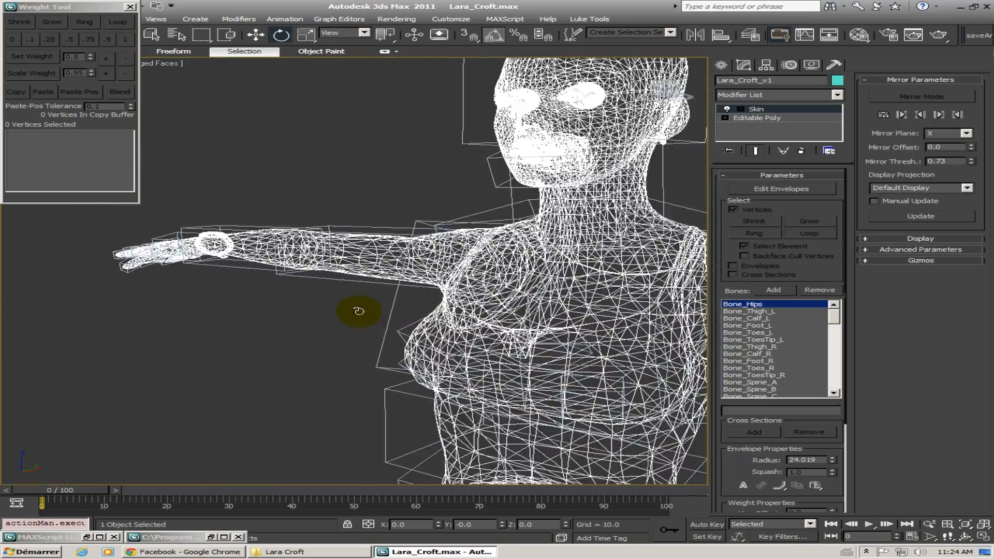
middle_click_drag(482, 324, 322, 294)
middle_click_drag(510, 312, 435, 293)
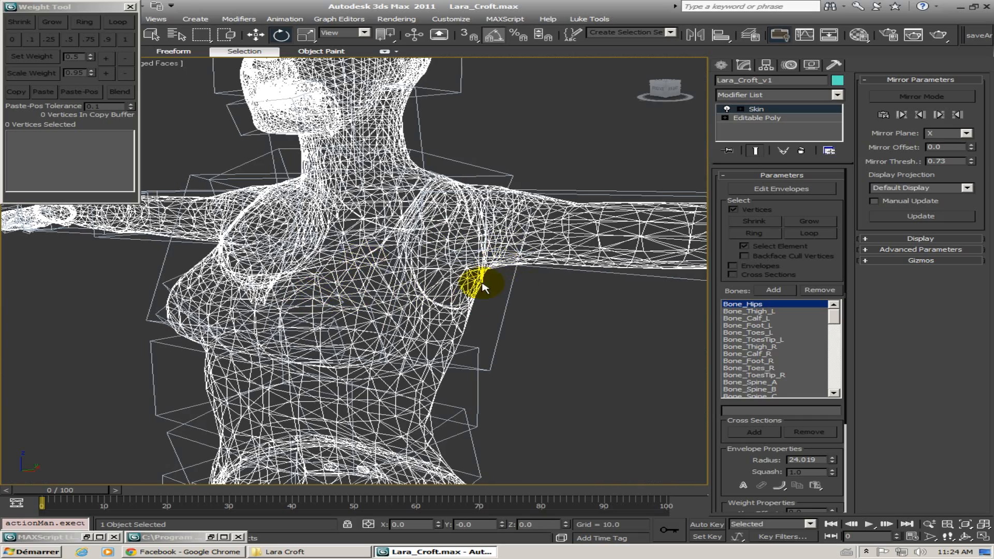
scroll(430, 288, "up", 5)
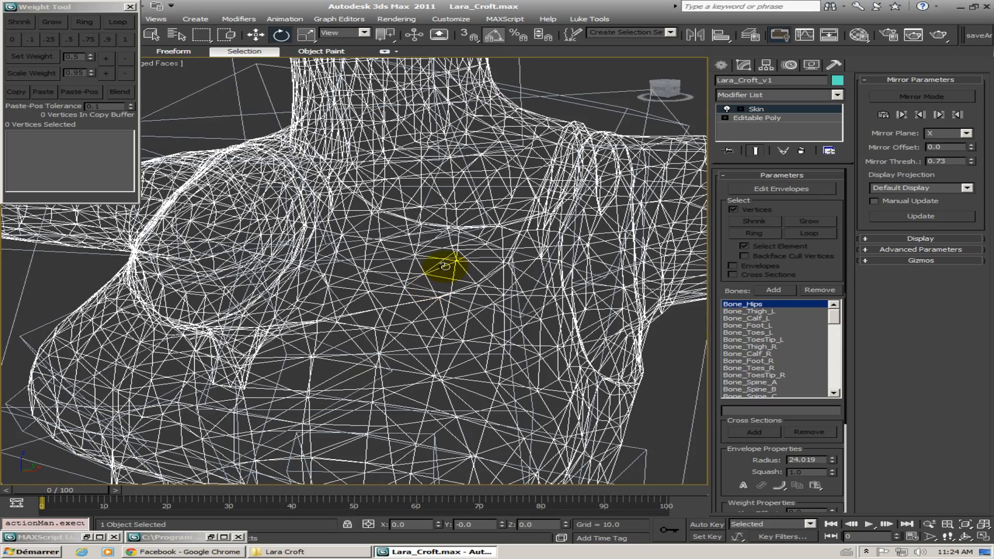
Select the right breast bone, Bone_Breast_R, and examine how it sits in the chest from several angles
left_click(400, 246)
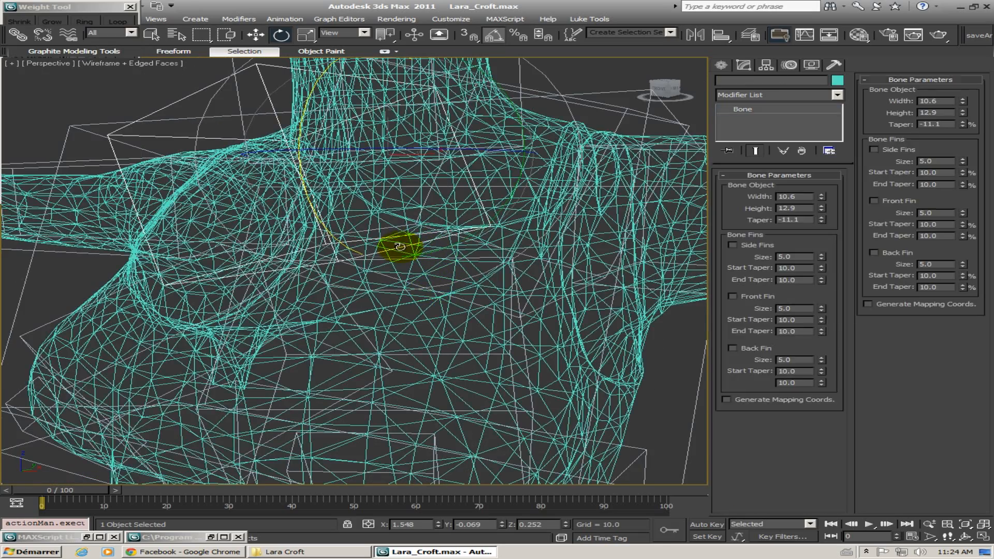
scroll(406, 266, "down", 6)
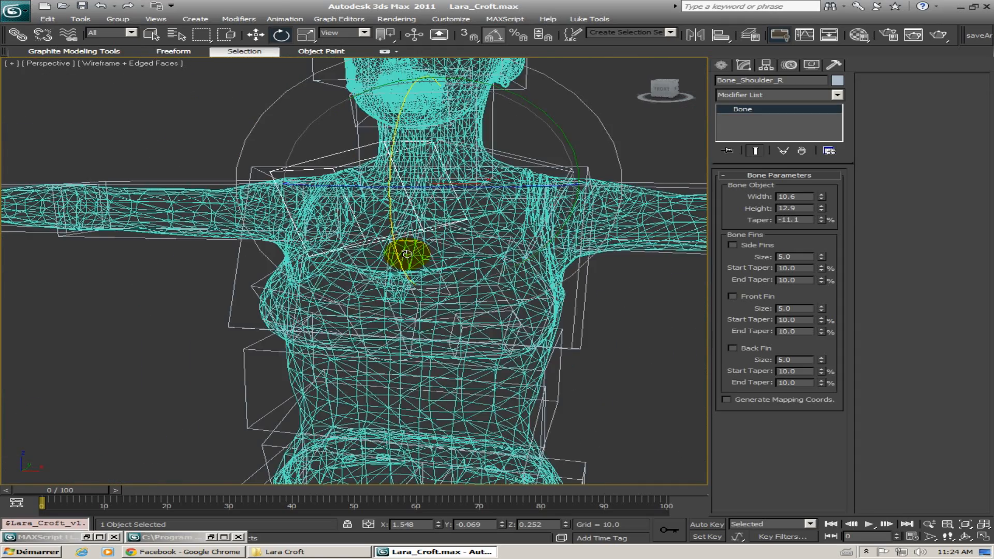
scroll(413, 253, "up", 4)
left_click(482, 311)
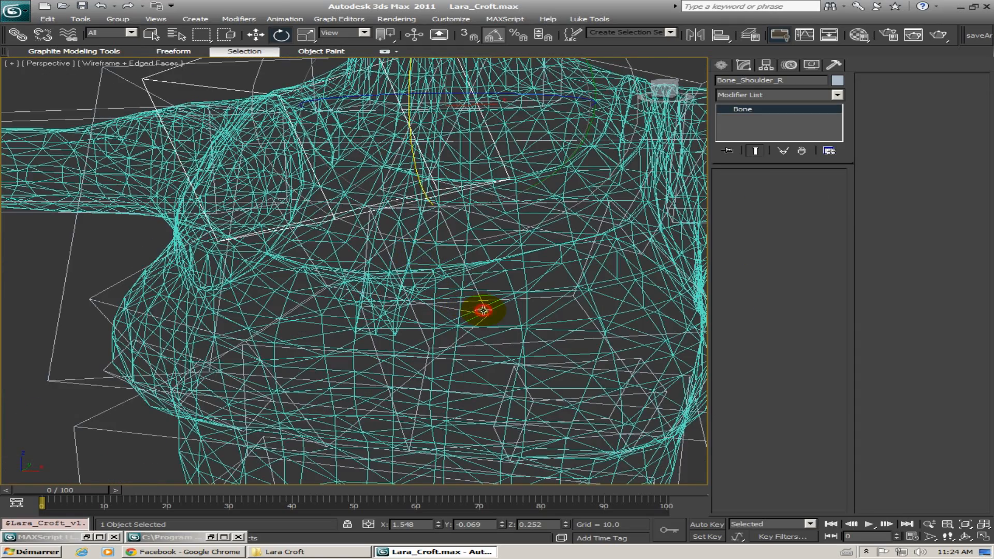
middle_click_drag(477, 255, 453, 256)
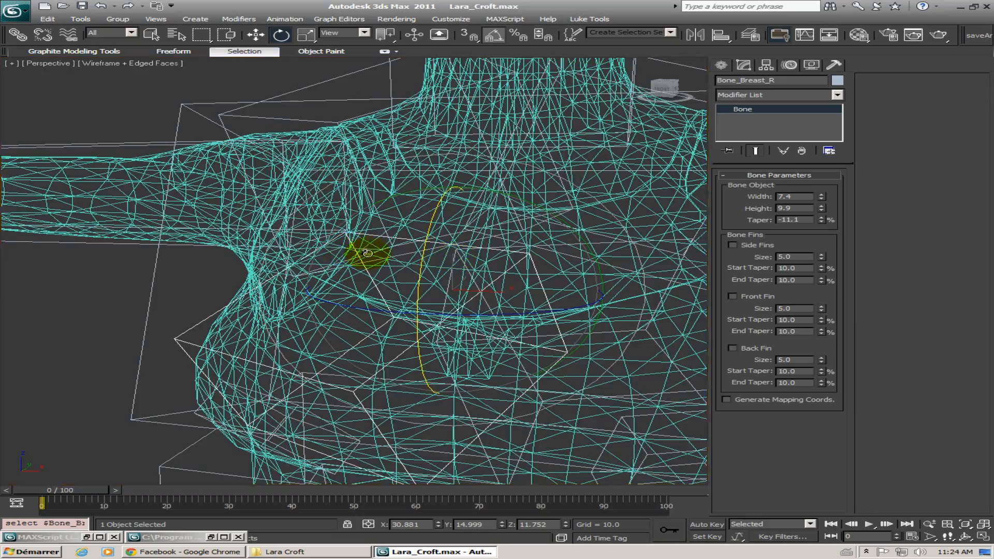
middle_click_drag(366, 253, 269, 237, "alt")
middle_click_drag(516, 233, 371, 263)
scroll(305, 249, "up", 3)
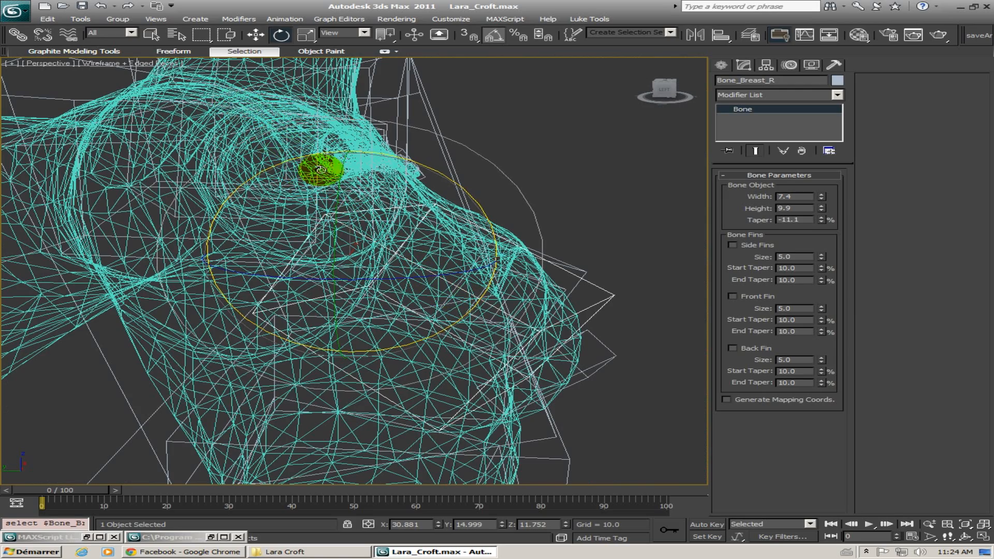
middle_click_drag(440, 231, 303, 237, "alt")
middle_click_drag(408, 255, 265, 243)
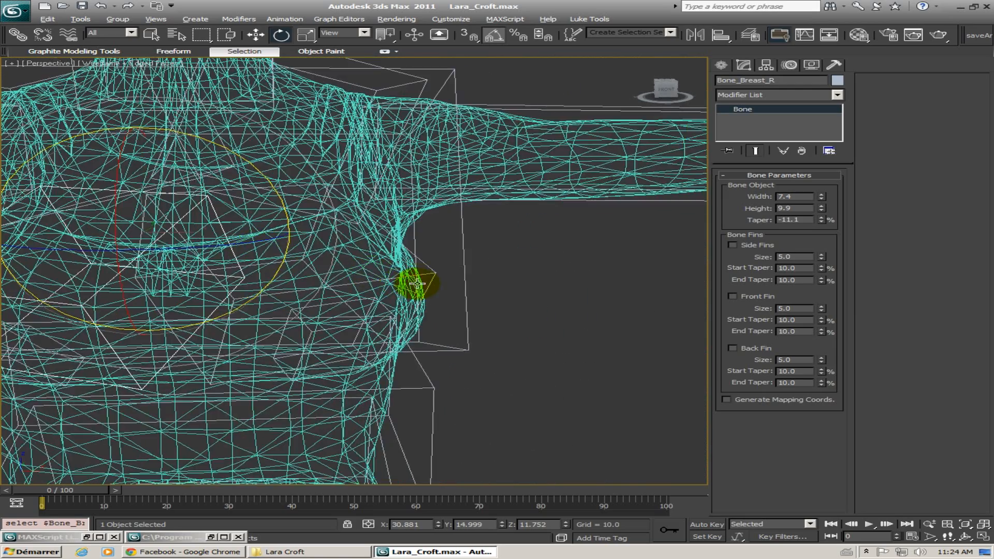
Select the left breast bone and rotate it upward about 40 degrees to test the chest deformation
left_click(435, 273, "ctrl")
middle_click_drag(353, 240, 456, 242)
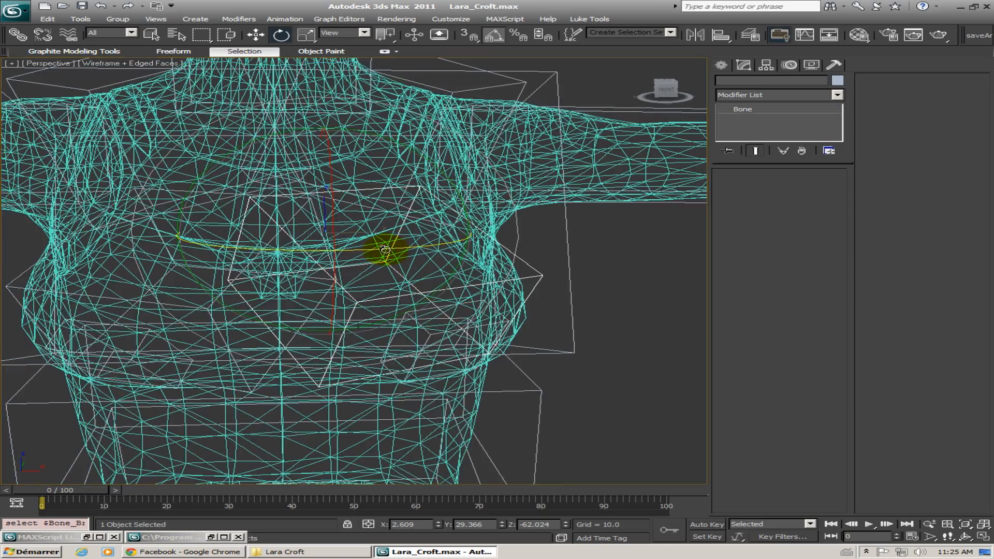
mouse_move(386, 249)
middle_mouse_down("alt")
mouse_move(273, 246)
mouse_move(385, 251)
middle_mouse_up("alt")
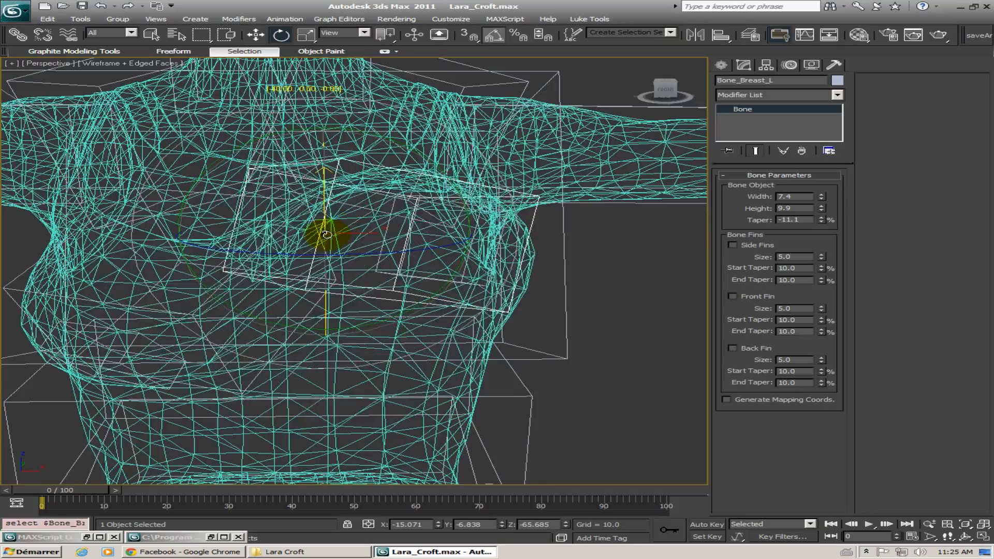
middle_click_drag(327, 236, 313, 157, "alt")
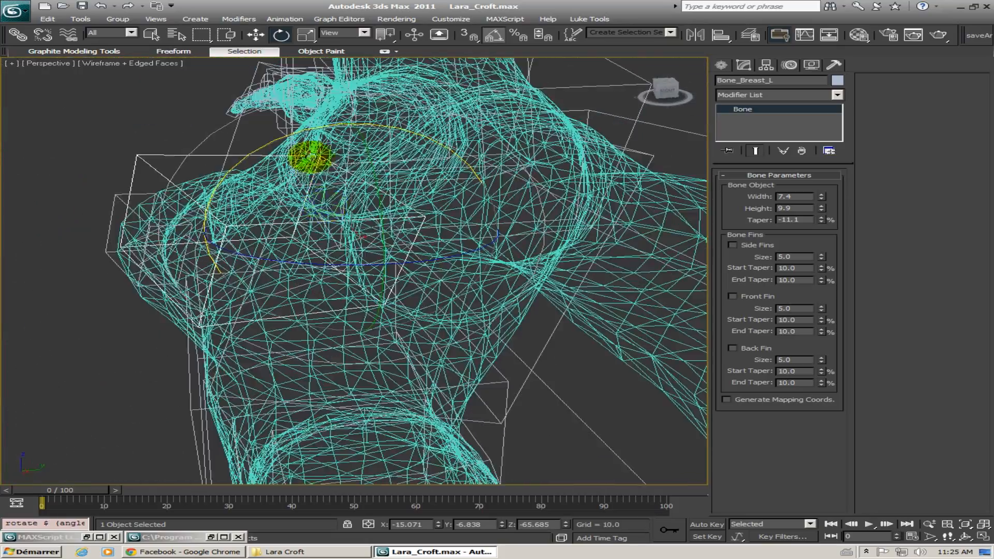
middle_click_drag(258, 183, 342, 145, "alt")
Return the left breast bone to its skin pose
middle_click_drag(465, 224, 397, 238, "alt")
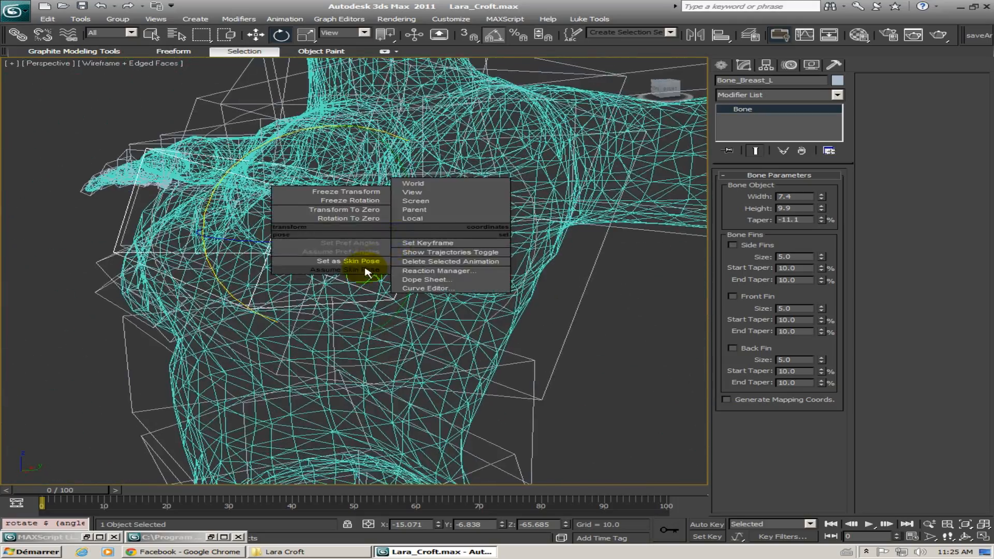
middle_click_drag(276, 228, 437, 228, "alt")
middle_click_drag(303, 246, 336, 244, "alt")
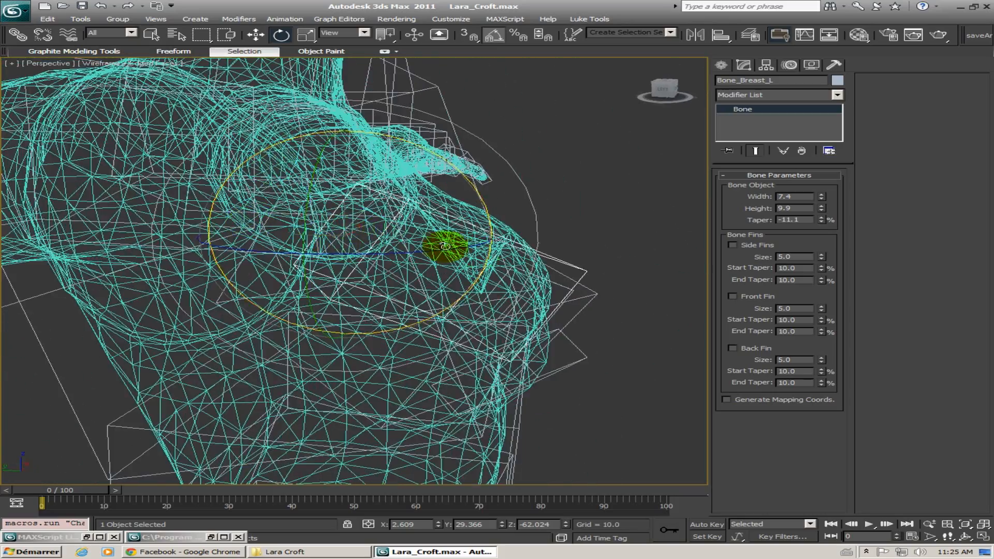
Select the Lara_Croft_v1 mesh at the legs and switch the display back to shaded with edged faces
middle_click_drag(445, 246, 464, 280, "alt")
scroll(560, 291, "down", 3)
middle_click_drag(561, 296, 472, 279, "alt")
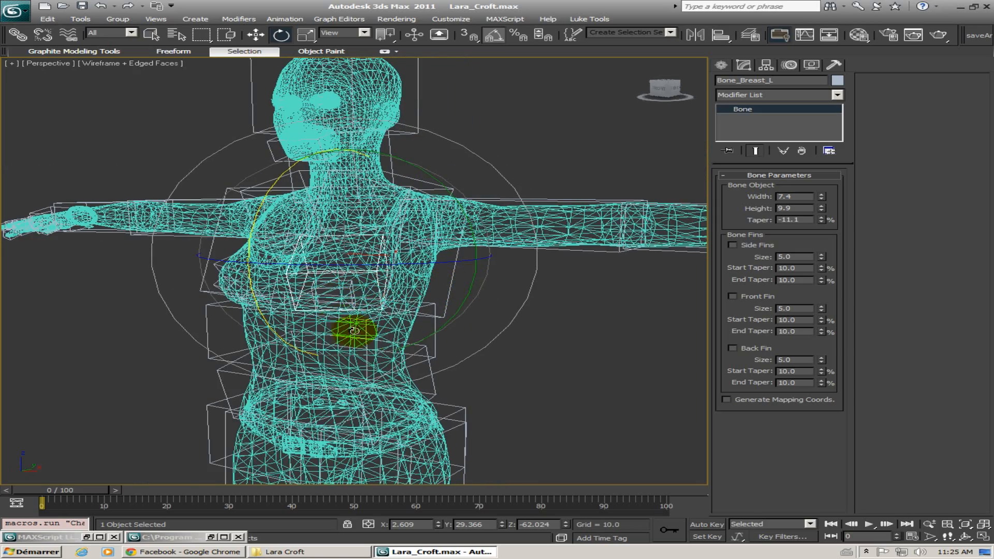
mouse_move(354, 331)
middle_mouse_down("alt")
mouse_move(377, 275)
mouse_move(399, 290)
mouse_move(388, 337)
mouse_move(382, 211)
mouse_move(378, 249)
mouse_move(347, 146)
middle_mouse_up("alt")
middle_click_drag(400, 378, 422, 287)
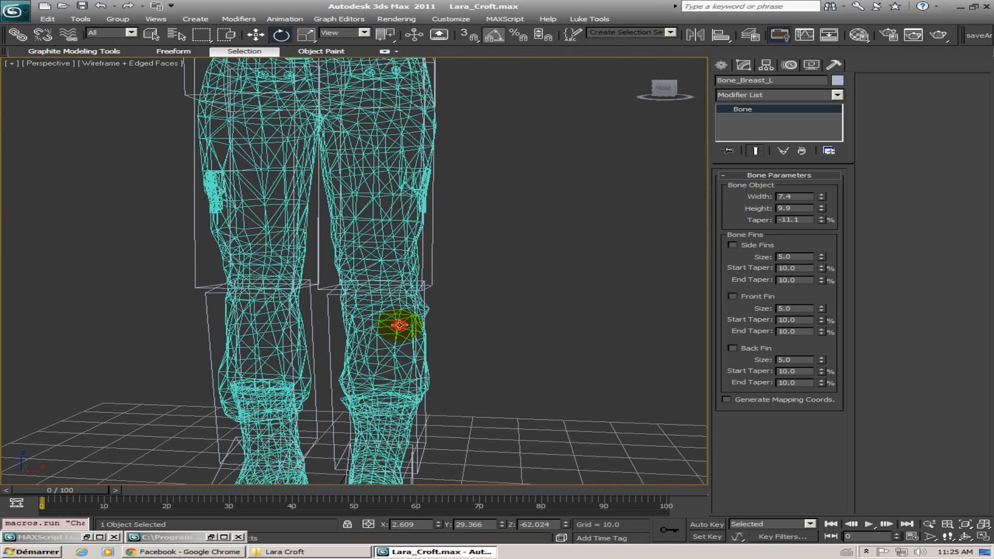
left_click(399, 326)
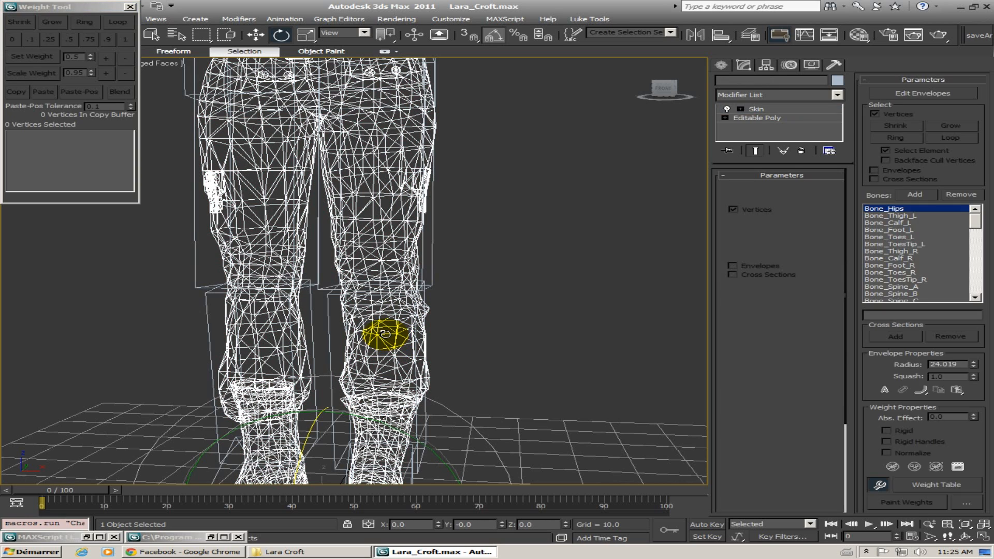
mouse_move(385, 333)
middle_mouse_down()
mouse_move(426, 322)
mouse_move(437, 260)
middle_mouse_up()
key("F3")
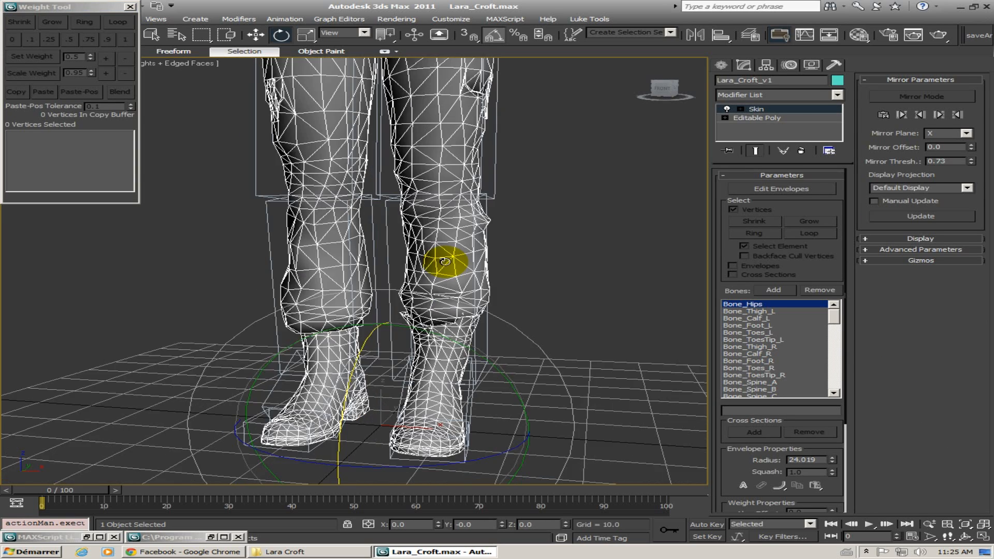
Open the Editable Poly level beneath the Skin modifier and activate Edge sub-object selection
middle_click_drag(507, 298, 482, 290, "alt")
left_click(798, 118)
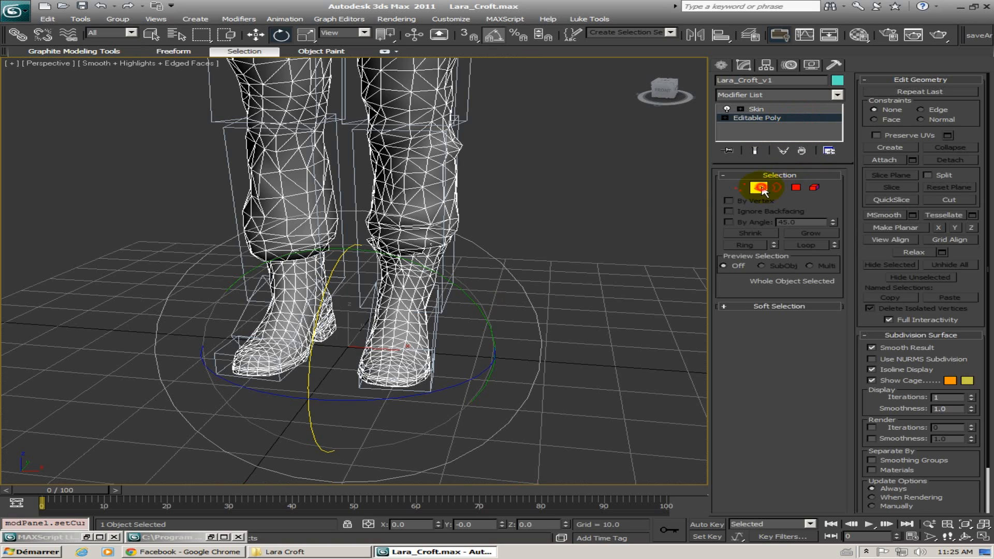
left_click(760, 188)
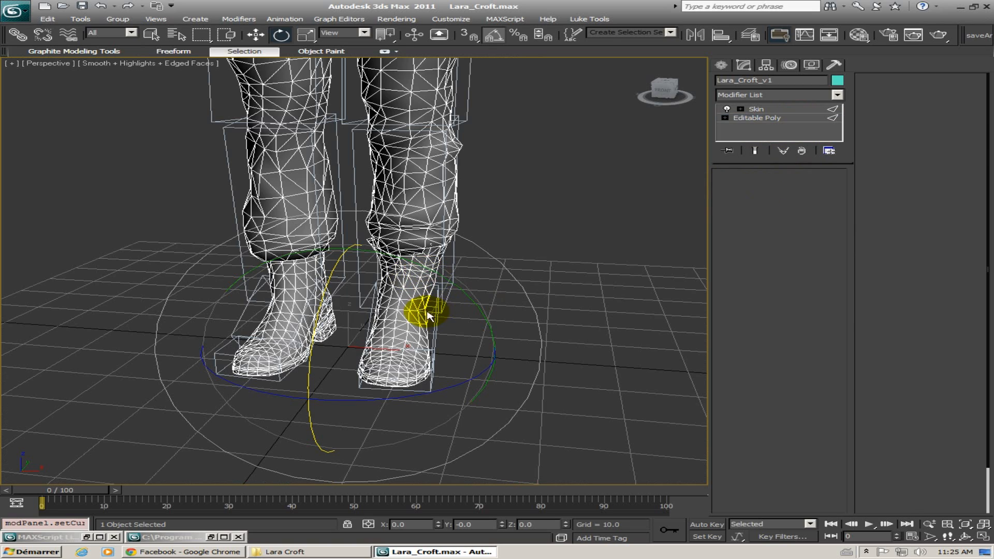
Examine the mesh topology of the left boot up close, from the ankle to the toe
middle_click_drag(418, 302, 390, 276)
scroll(400, 297, "up", 5)
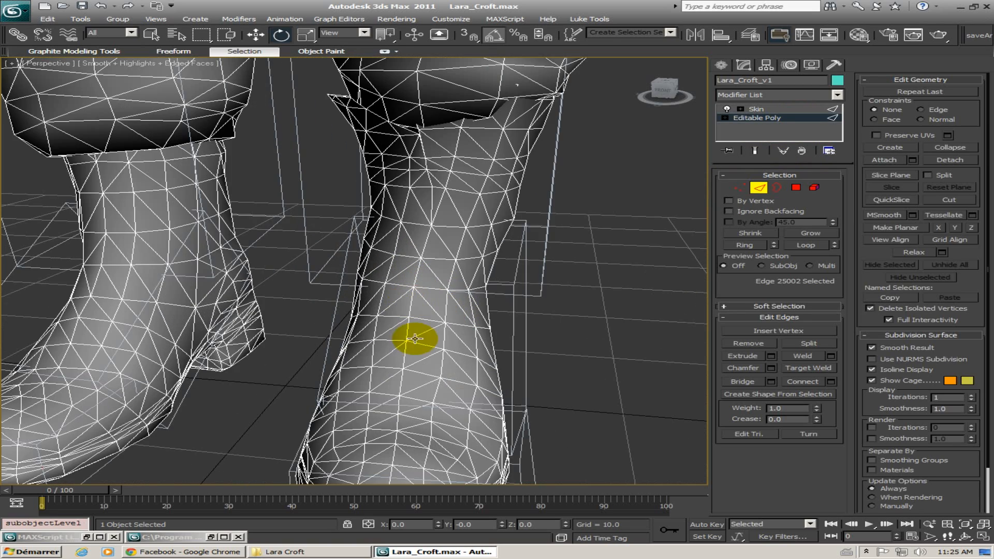
middle_click_drag(413, 340, 376, 246)
mouse_move(392, 302)
middle_mouse_down("alt")
mouse_move(437, 348)
mouse_move(389, 194)
mouse_move(378, 382)
mouse_move(395, 293)
middle_mouse_up("alt")
middle_click_drag(378, 333, 340, 331, "alt")
scroll(345, 328, "up", 5)
middle_click_drag(387, 410, 305, 342)
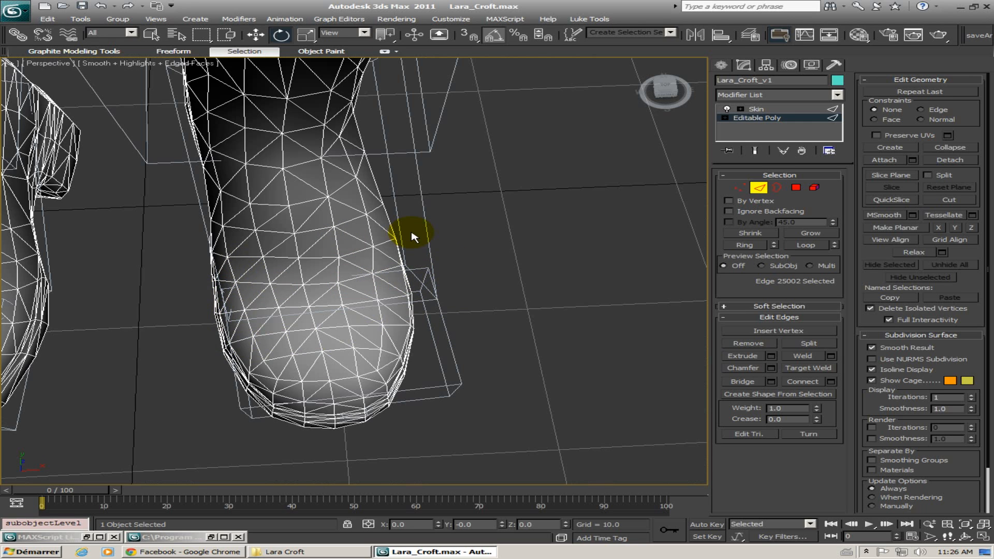
middle_click_drag(280, 303, 314, 327, "alt")
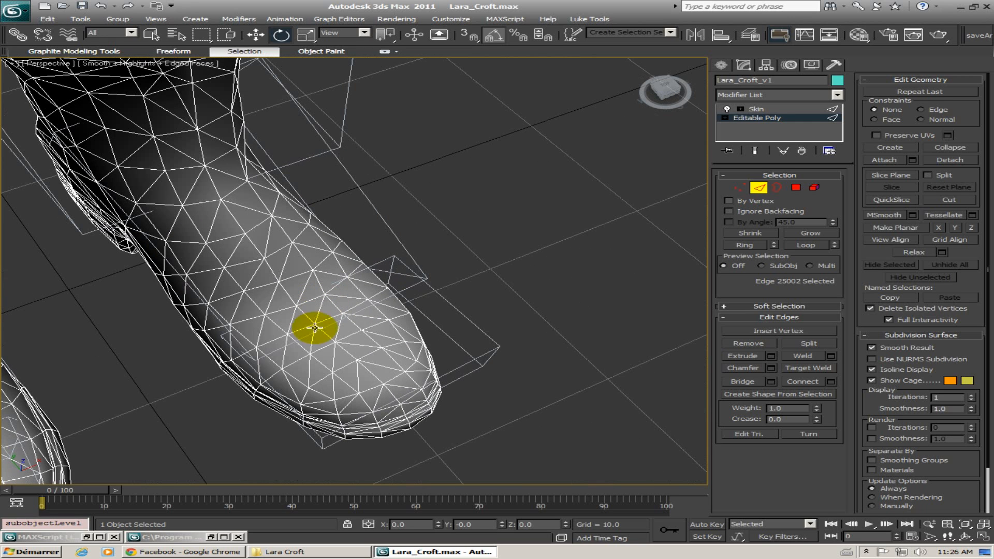
Switch to the Move tool and select a chain of four connected edges across the top of the left boot's toe
left_click(310, 341)
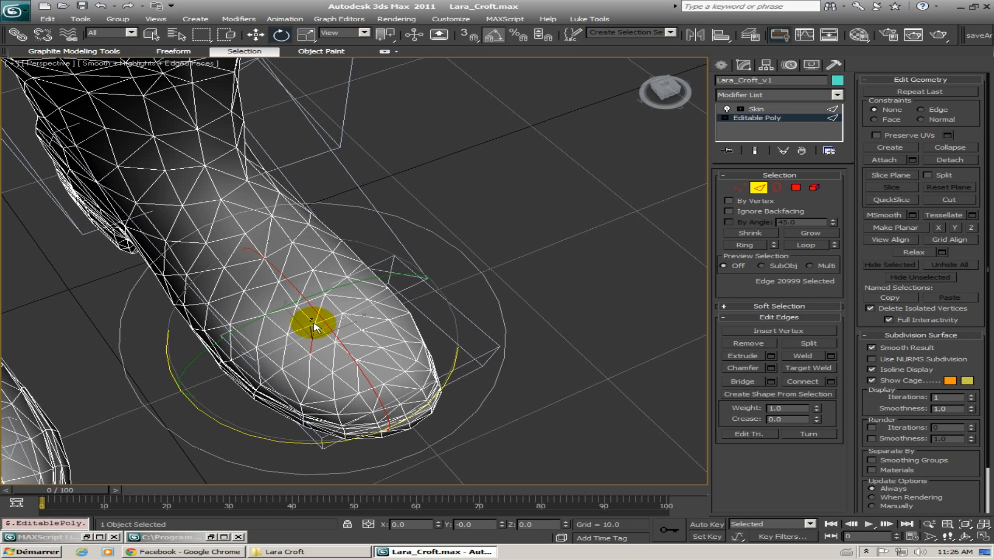
key("w")
left_click(318, 317, "ctrl")
middle_click_drag(320, 317, 238, 311, "alt")
left_click(384, 286, "ctrl")
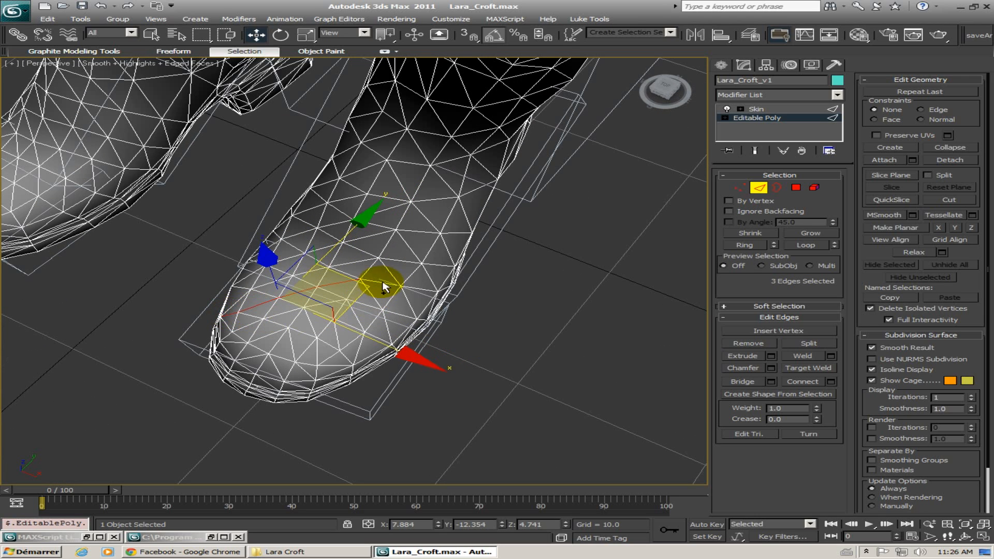
left_click(371, 292, "ctrl")
Add the neighbouring edges around the ball of the left boot to the selection, for 13 edges in all
middle_click_drag(372, 291, 355, 269, "alt")
middle_click_drag(460, 238, 409, 266, "alt")
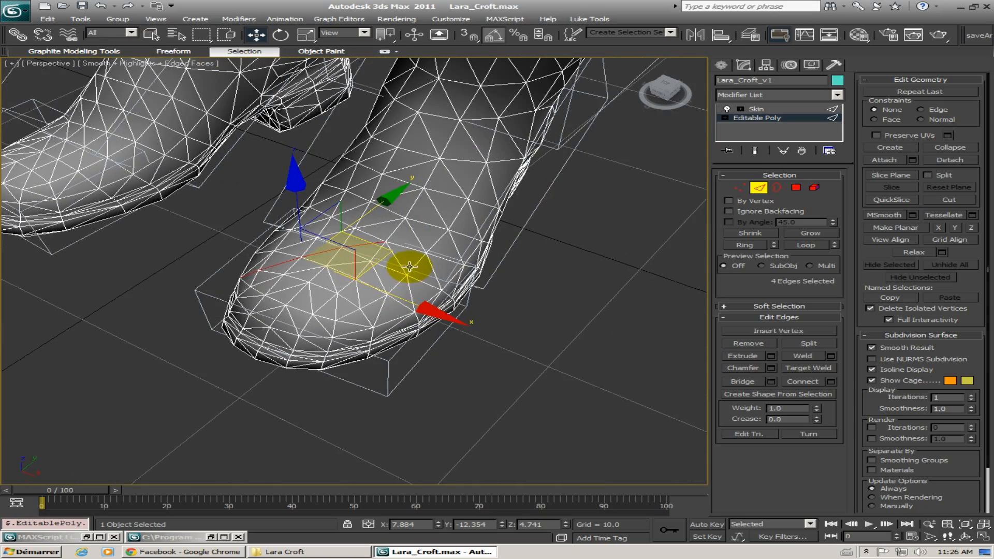
left_click(405, 282, "ctrl")
left_click(407, 299, "ctrl")
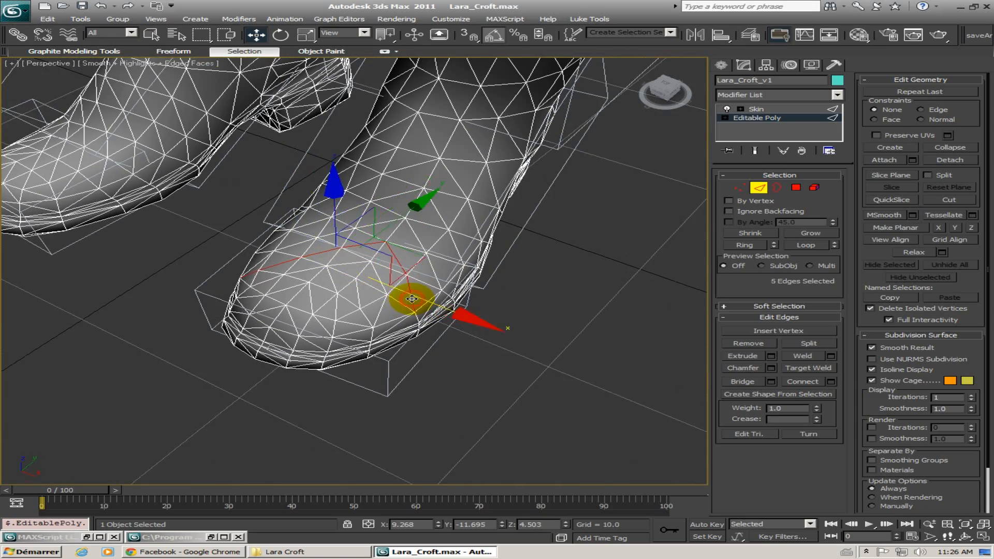
left_click(380, 281, "ctrl")
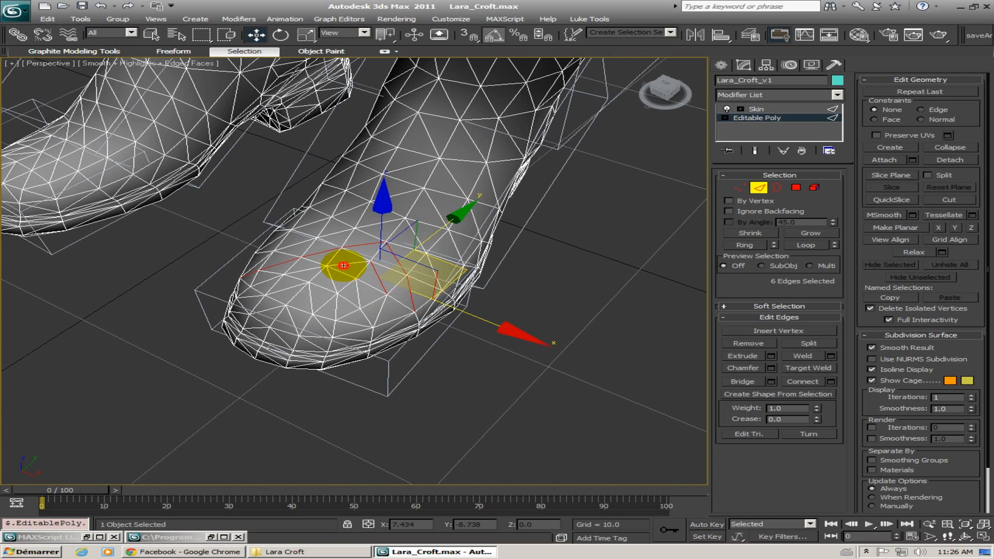
mouse_move(343, 266)
left_mouse_down()
mouse_move(260, 283)
mouse_move(326, 283)
mouse_move(367, 304)
mouse_move(349, 316)
left_mouse_up()
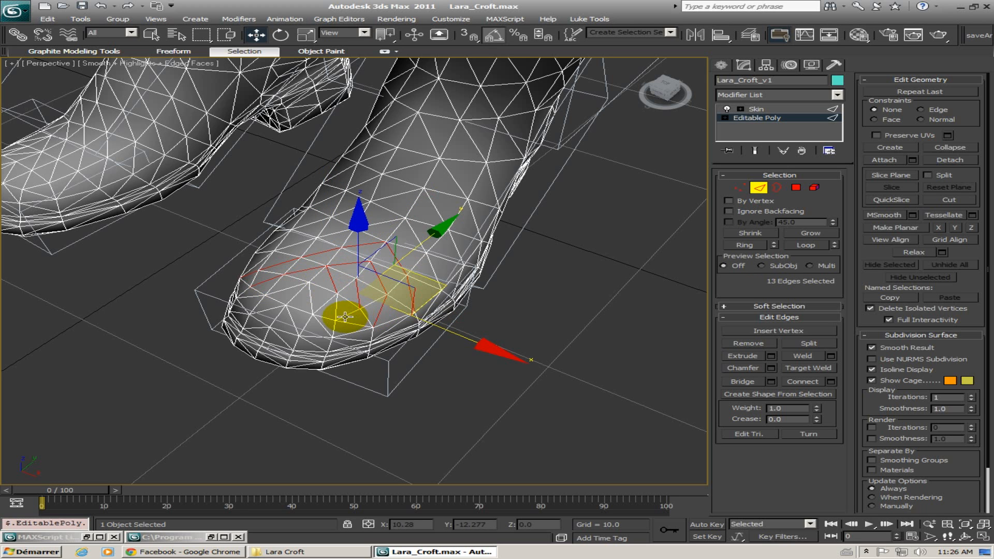
Examine the selected toe edges and the surrounding topology of both boots from several angles
middle_click_drag(329, 307, 344, 263, "alt")
scroll(344, 264, "up", 2)
middle_click_drag(238, 300, 353, 260, "alt")
middle_click_drag(251, 281, 471, 333)
scroll(407, 306, "down", 2)
scroll(368, 309, "down", 2)
middle_click_drag(321, 212, 290, 365)
middle_click_drag(296, 331, 360, 299, "alt")
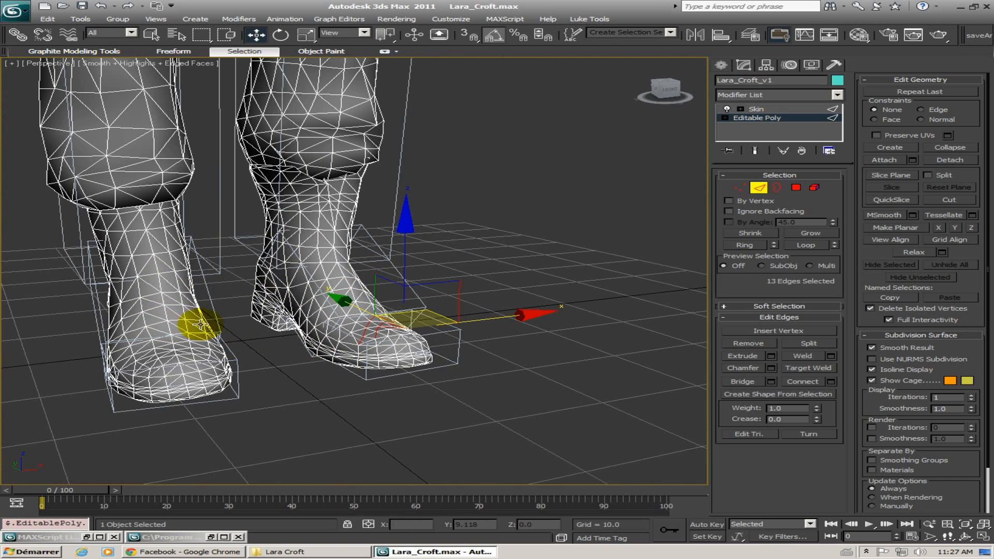
middle_click_drag(296, 271, 321, 290, "alt")
scroll(261, 343, "up", 3)
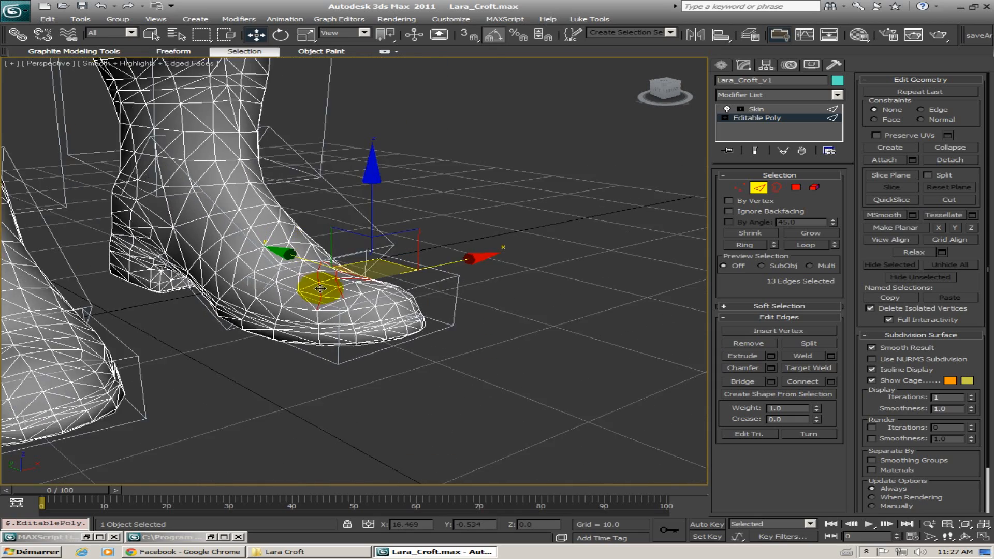
Add three more diagonal edges on the side and top of the left boot's toe to the selection, for 16 edges
scroll(322, 290, "up", 3)
middle_click_drag(337, 344, 317, 325, "alt")
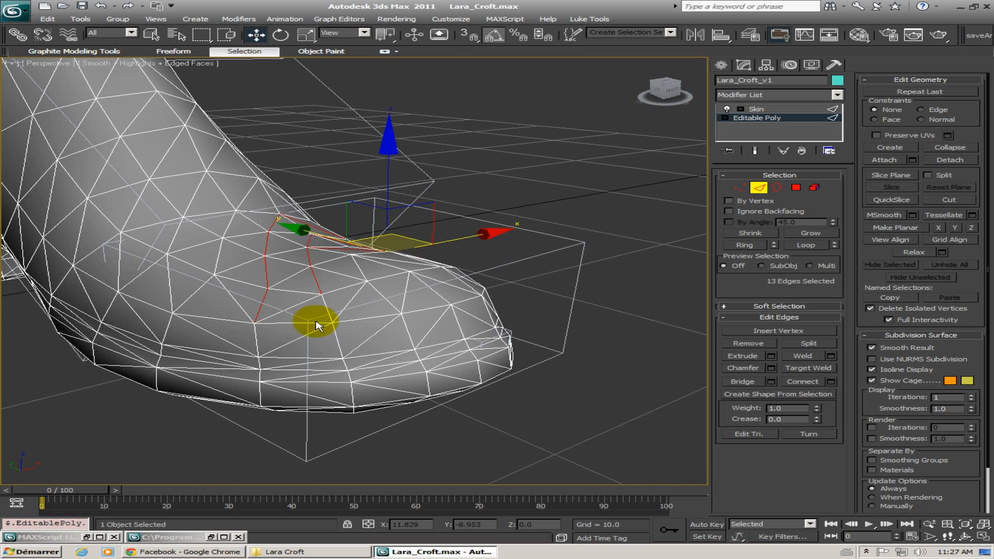
left_click(292, 341, "ctrl")
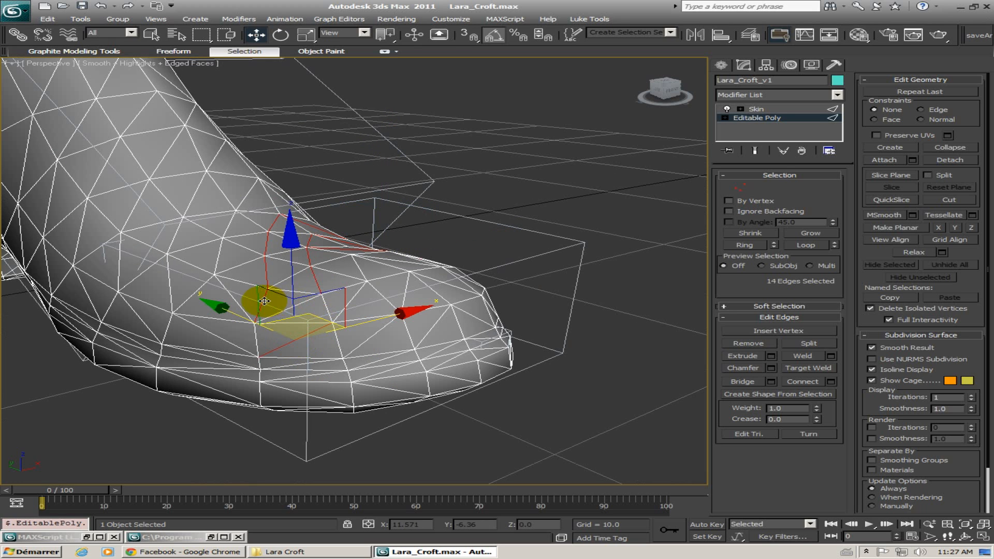
middle_click_drag(307, 324, 288, 329, "alt")
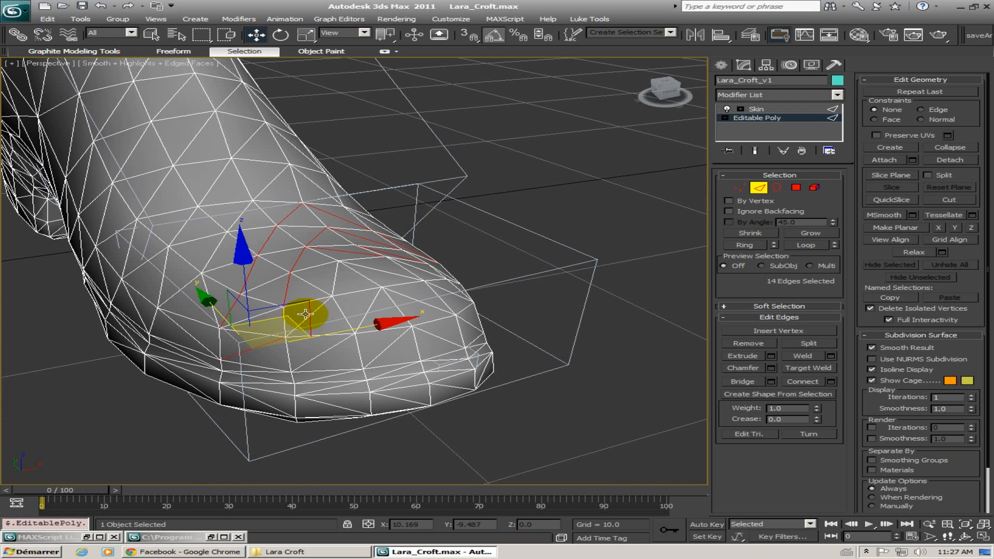
left_click_drag(306, 314, 334, 278)
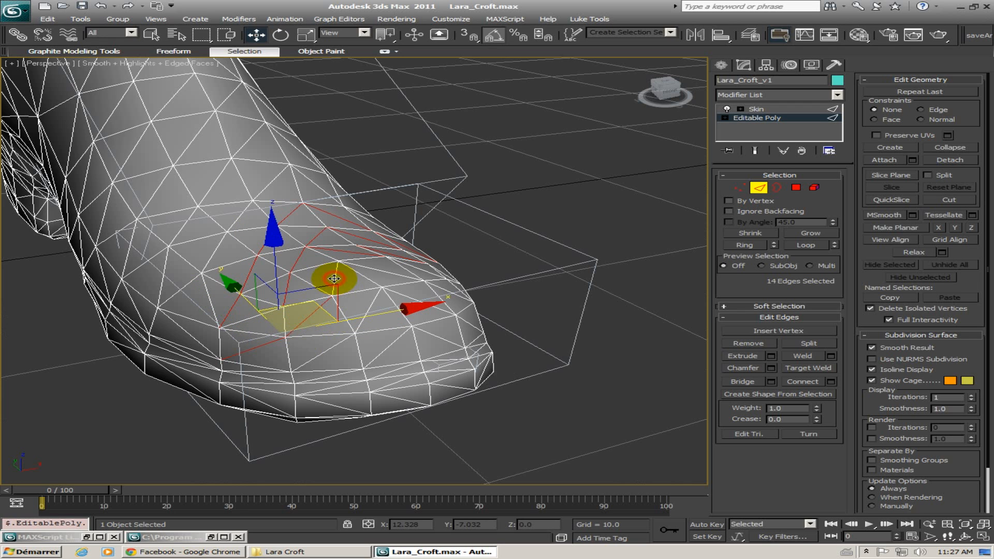
left_click(335, 279, "ctrl")
middle_click_drag(389, 317, 327, 319, "alt")
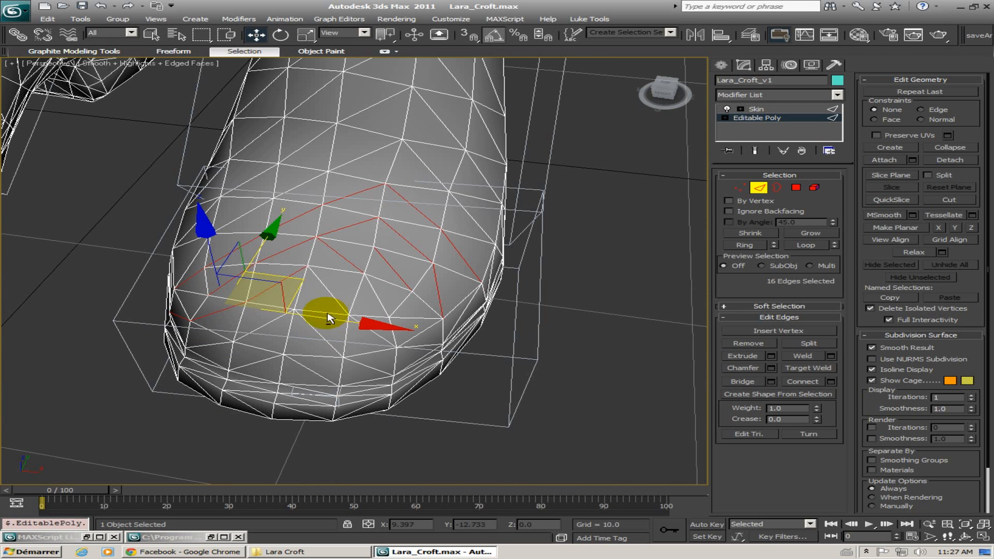
Extend the selection with the diagonal edges across the toe cap of the left boot, for 25 edges in all
left_click(318, 278, "ctrl")
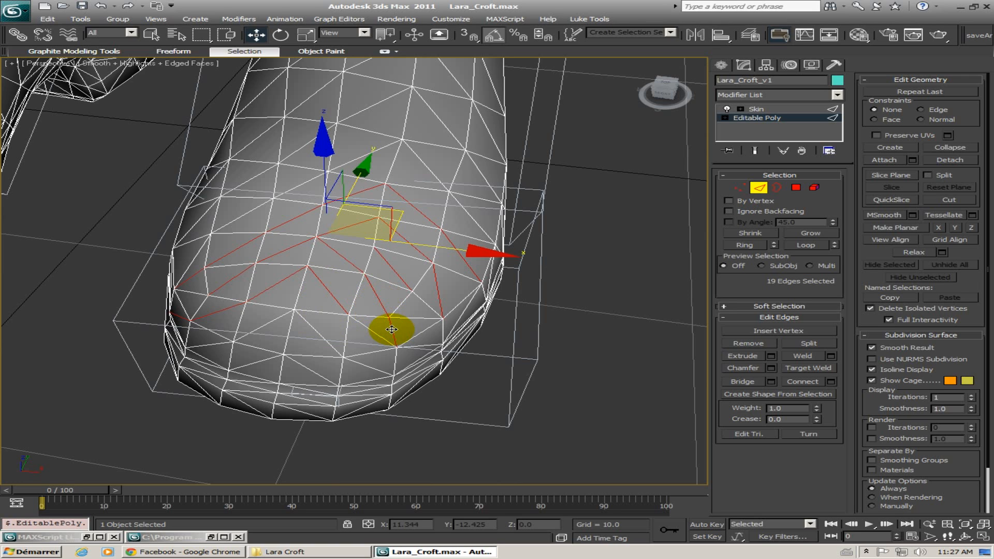
middle_click_drag(413, 339, 422, 329, "alt")
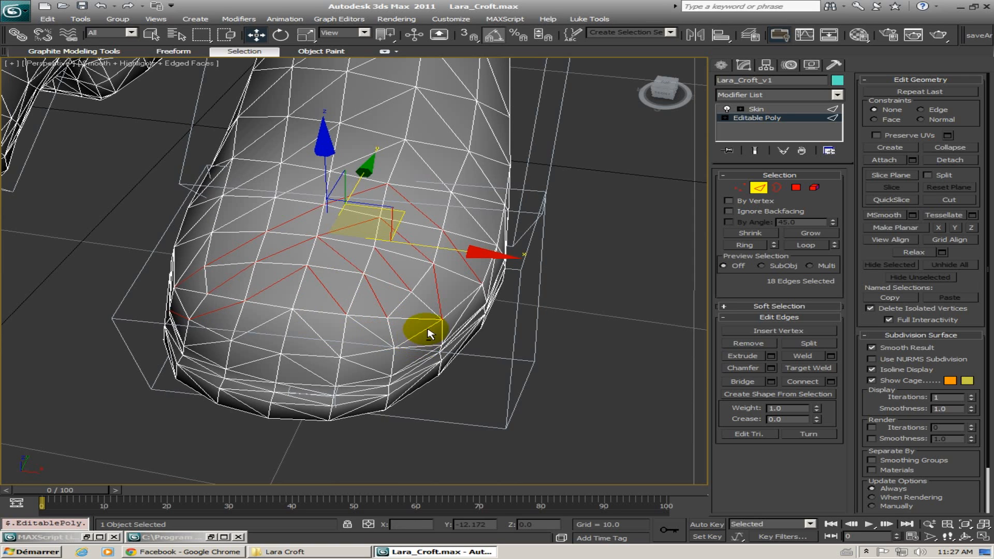
left_click(317, 340, "ctrl")
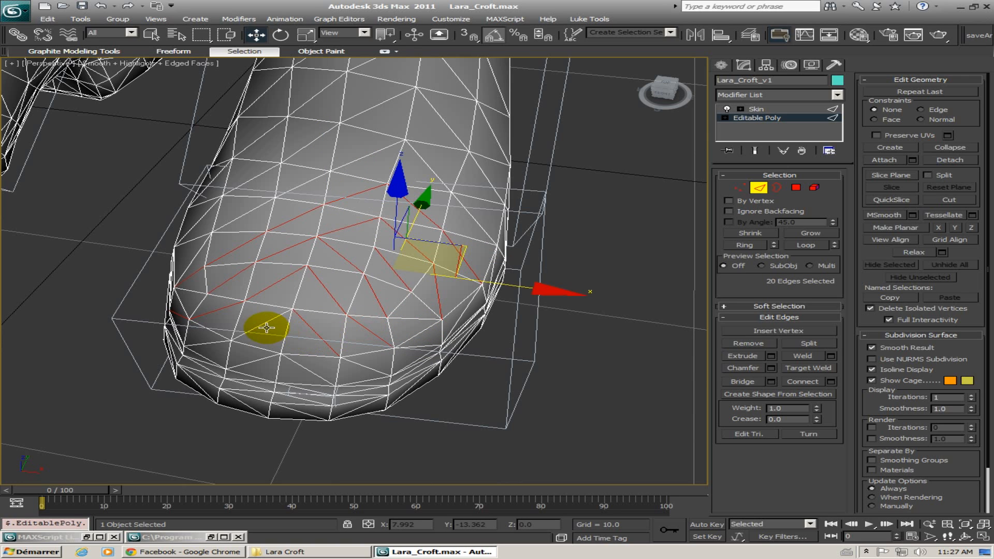
left_click(202, 345, "ctrl")
left_click(252, 363, "ctrl")
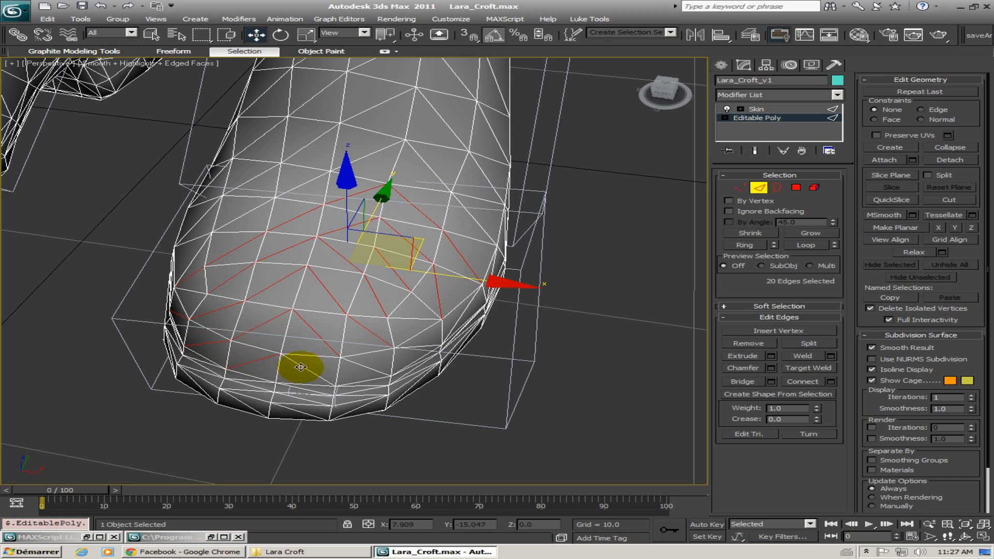
left_click(302, 368, "ctrl")
left_click(369, 368, "ctrl")
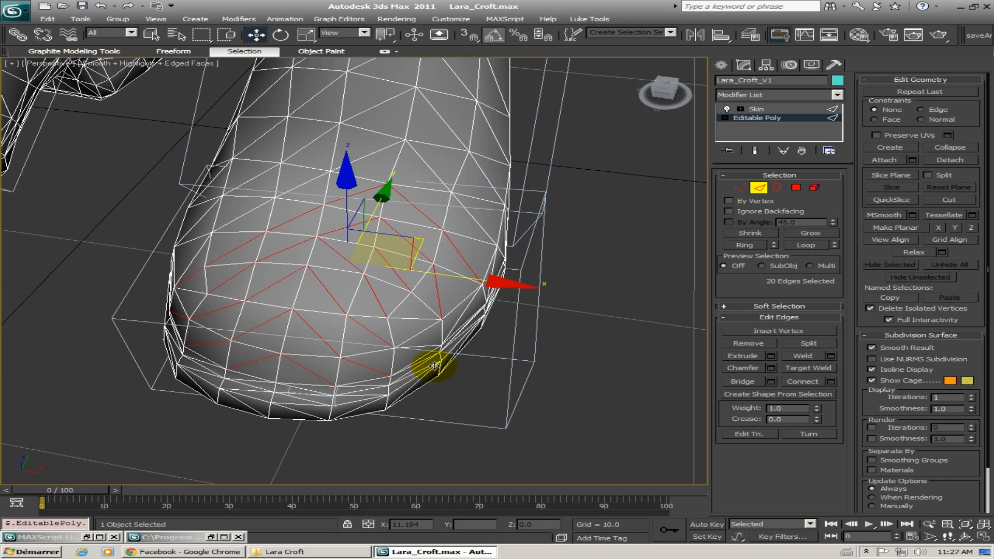
Try removing the 25 selected edges from the left boot's toe, inspect the topology from both sides, and undo the removal
middle_click_drag(422, 355, 493, 305, "alt")
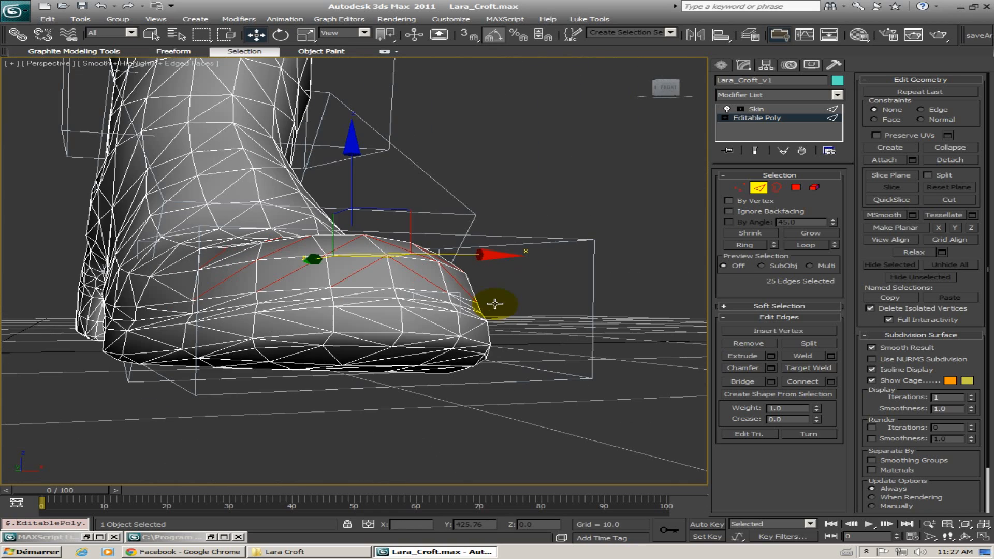
middle_click_drag(289, 322, 335, 355, "alt")
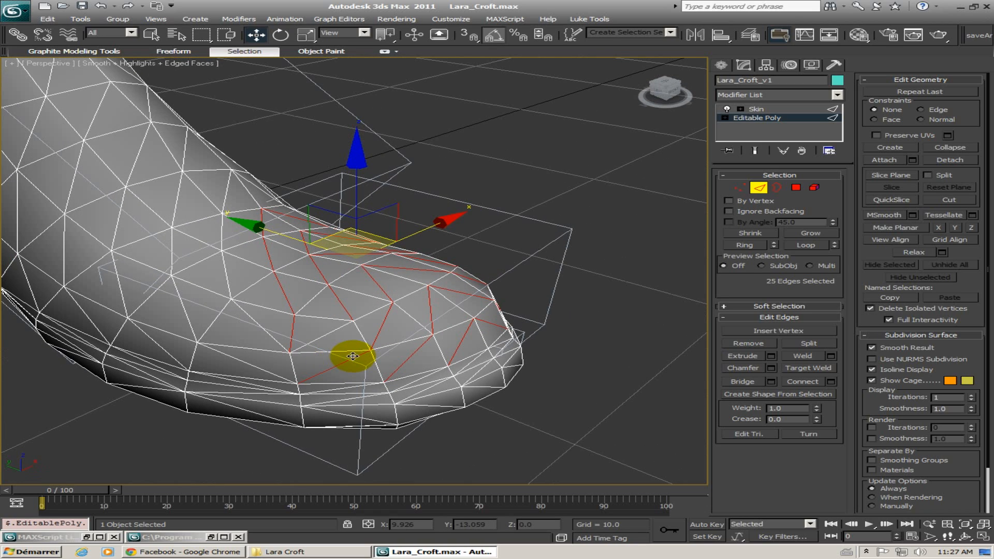
left_click(352, 356)
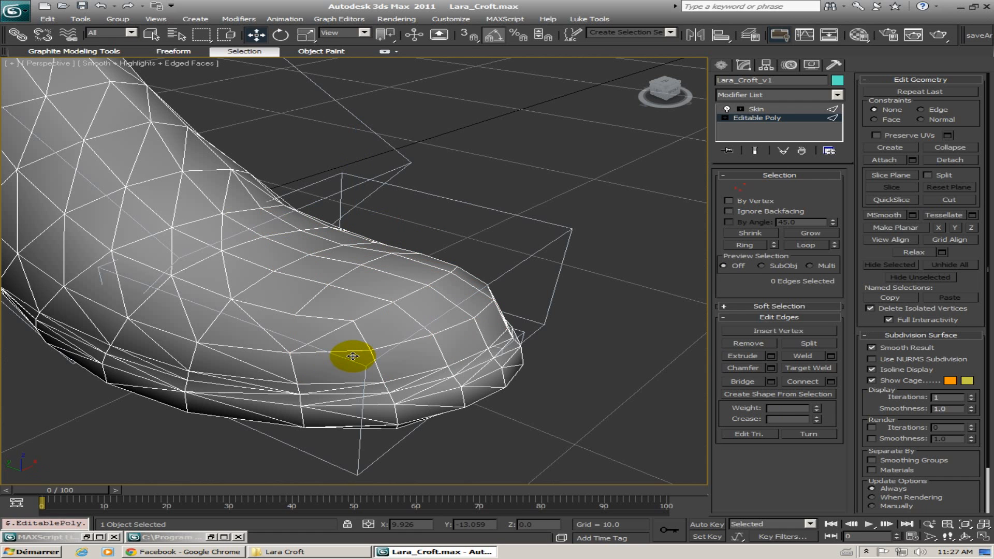
middle_click_drag(356, 355, 385, 341, "alt")
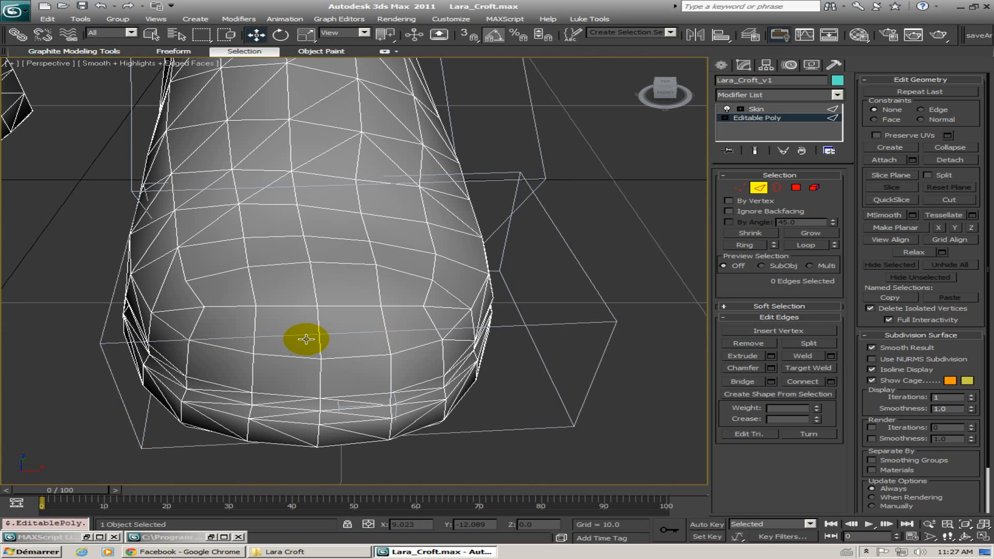
middle_click_drag(311, 337, 402, 335, "alt")
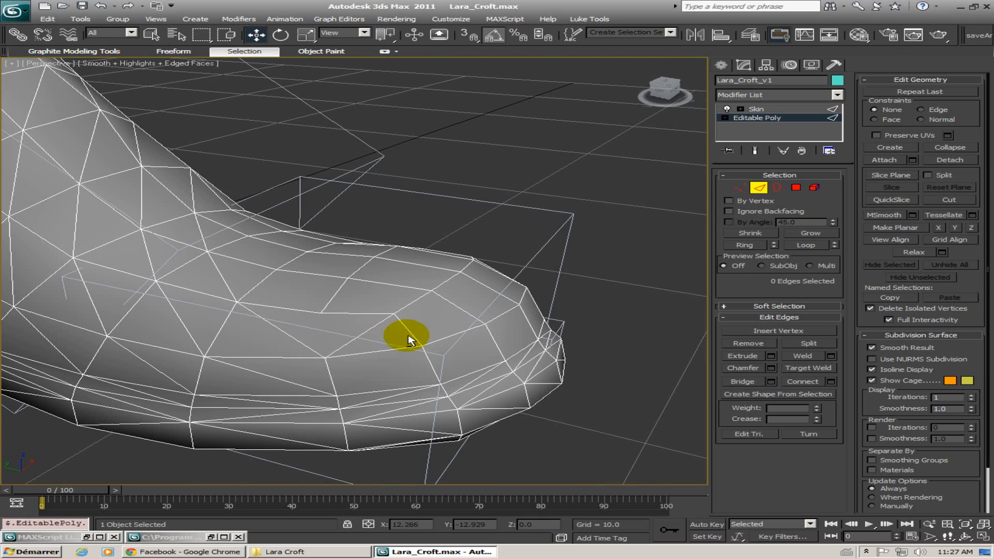
middle_click_drag(466, 310, 318, 306, "alt")
left_click(315, 307)
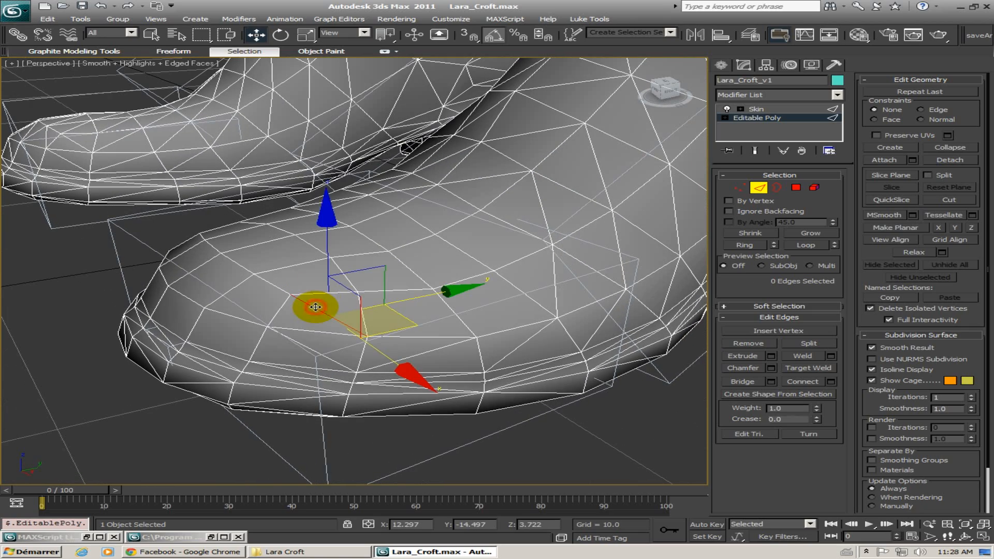
middle_click_drag(238, 289, 357, 300, "alt")
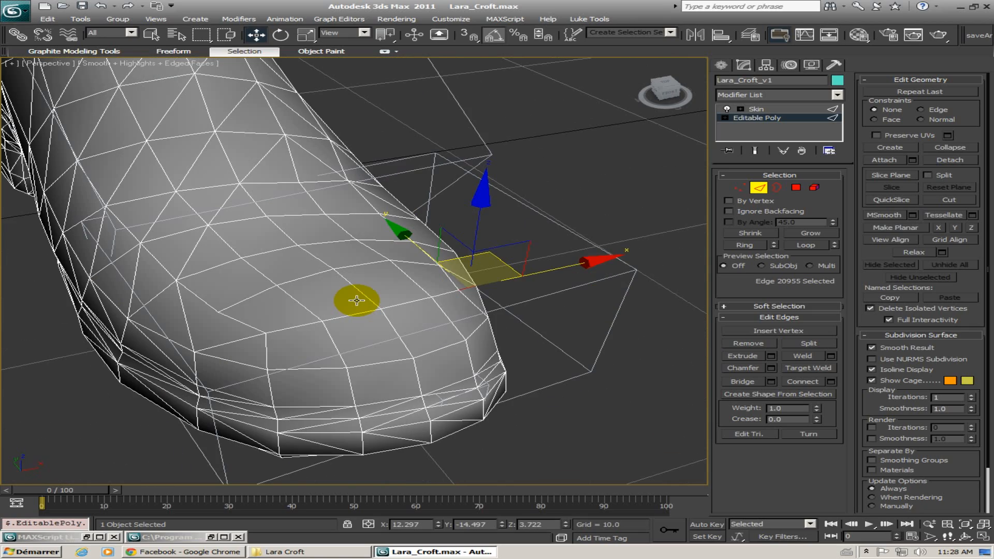
key("ctrl+z")
key("ctrl+z")
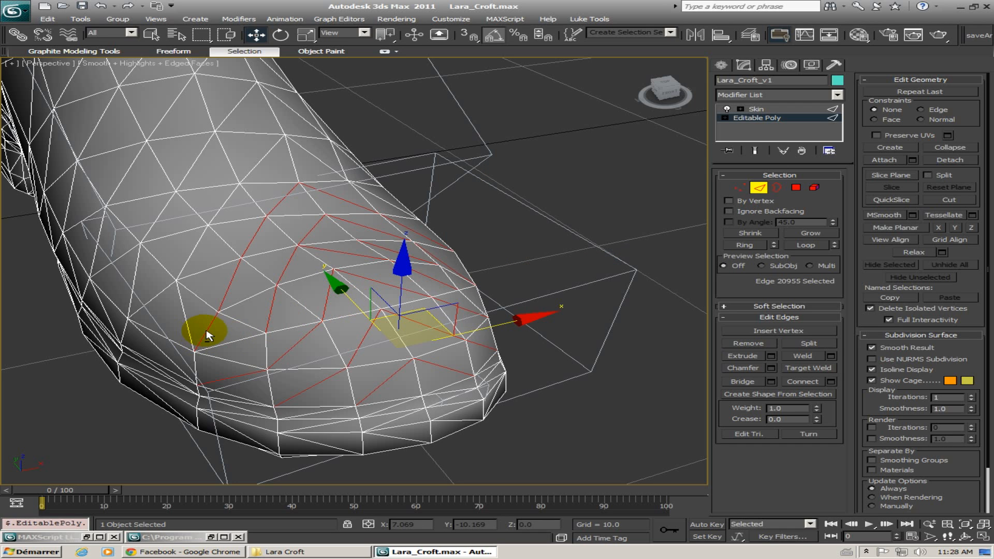
Remove 24 of the selected diagonal edges from the left boot's toe, plus two leftover short edges at the sides of the toe cap
middle_click_drag(311, 326, 279, 333, "alt")
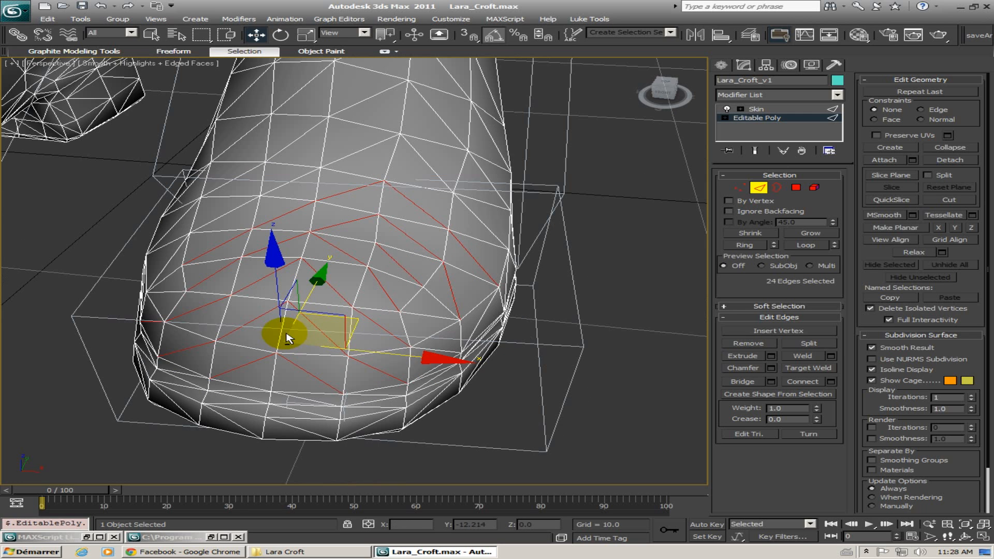
key("BackSpace")
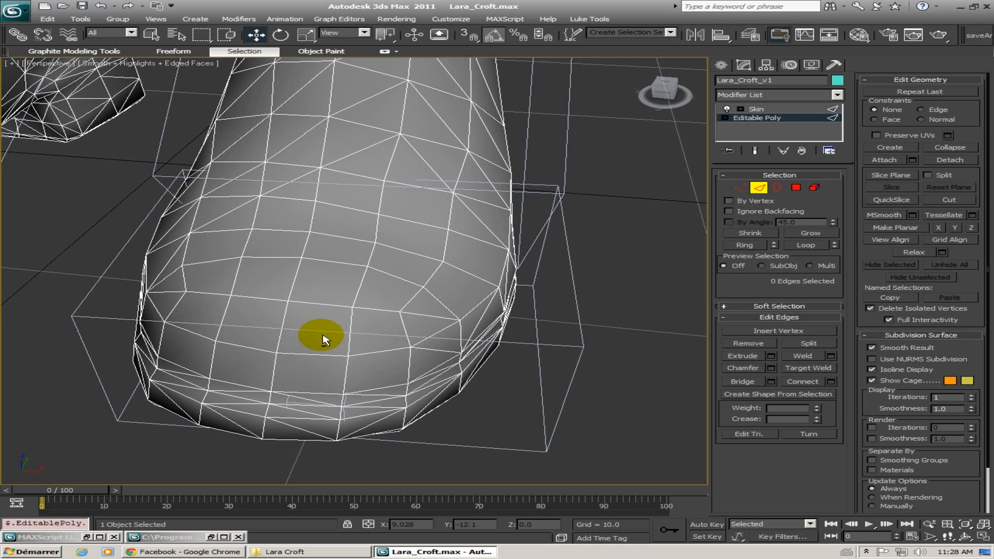
middle_click_drag(321, 333, 349, 338, "alt")
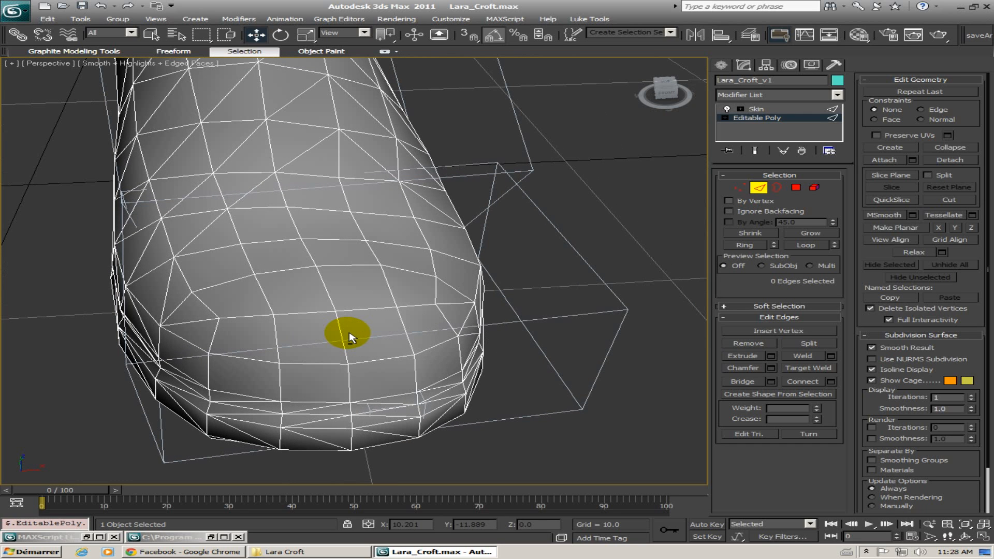
left_click(454, 304)
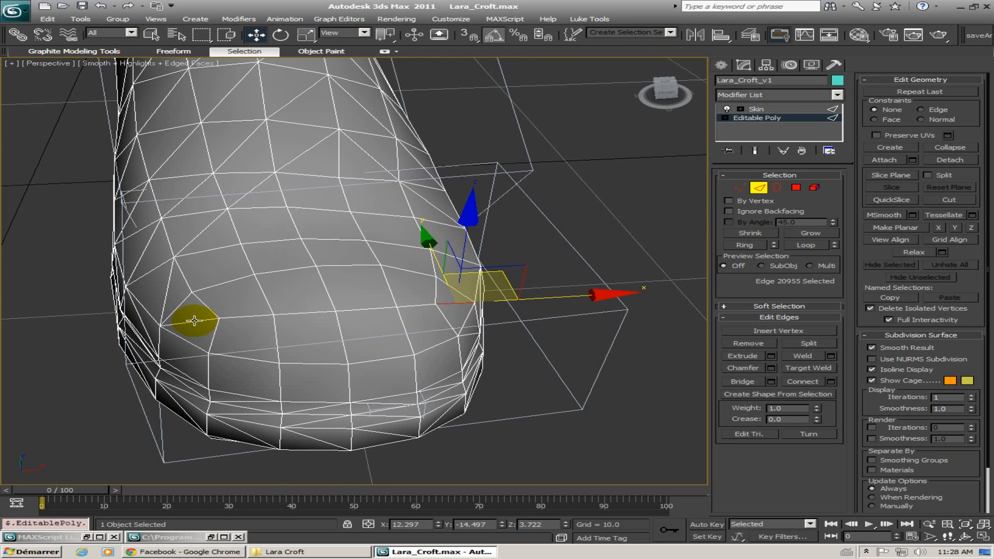
left_click(238, 320, "ctrl")
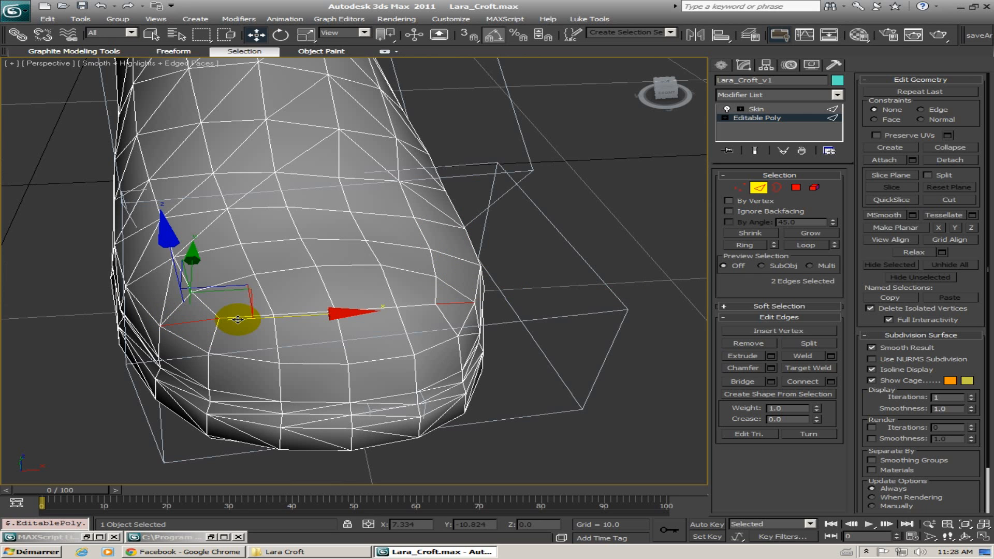
key("BackSpace")
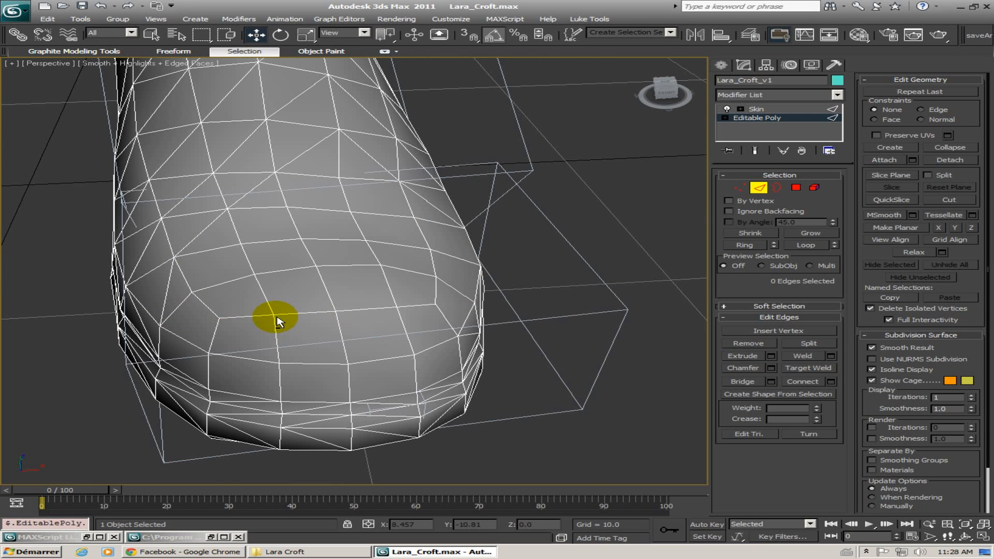
Select eight diagonal edges along both sides of the left boot's forefoot and remove them from the mesh
middle_click_drag(277, 318, 221, 296, "alt")
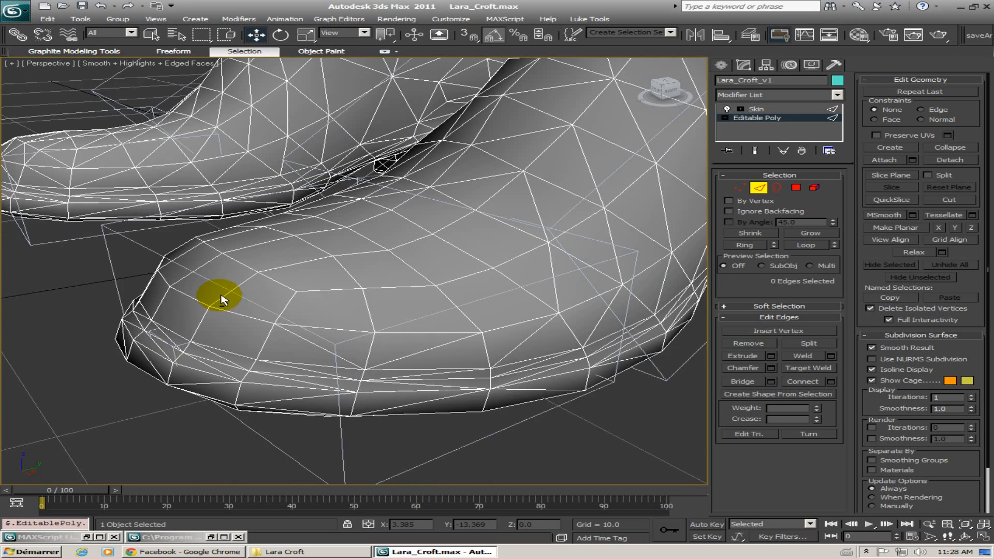
left_click(309, 320)
left_click(435, 336, "ctrl")
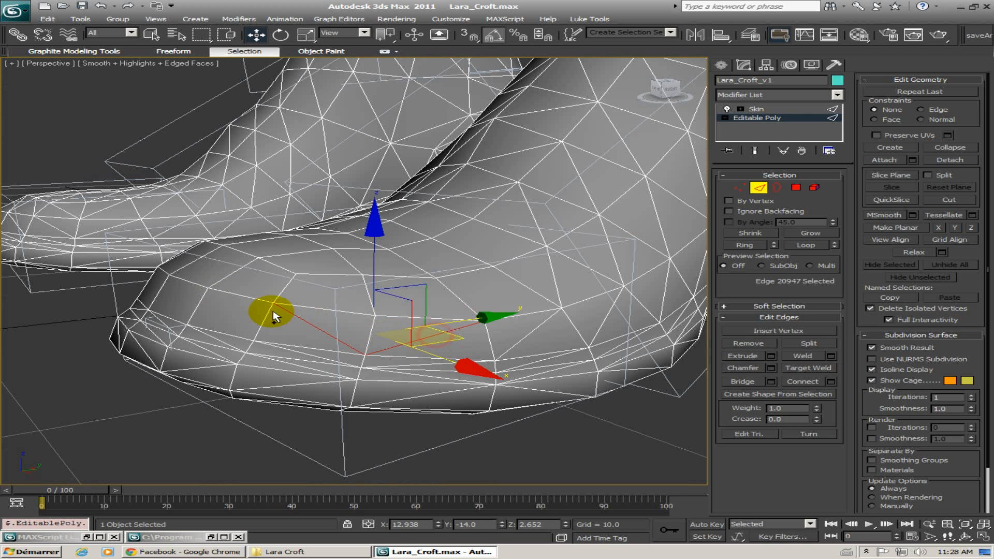
middle_click_drag(213, 305, 355, 349, "alt")
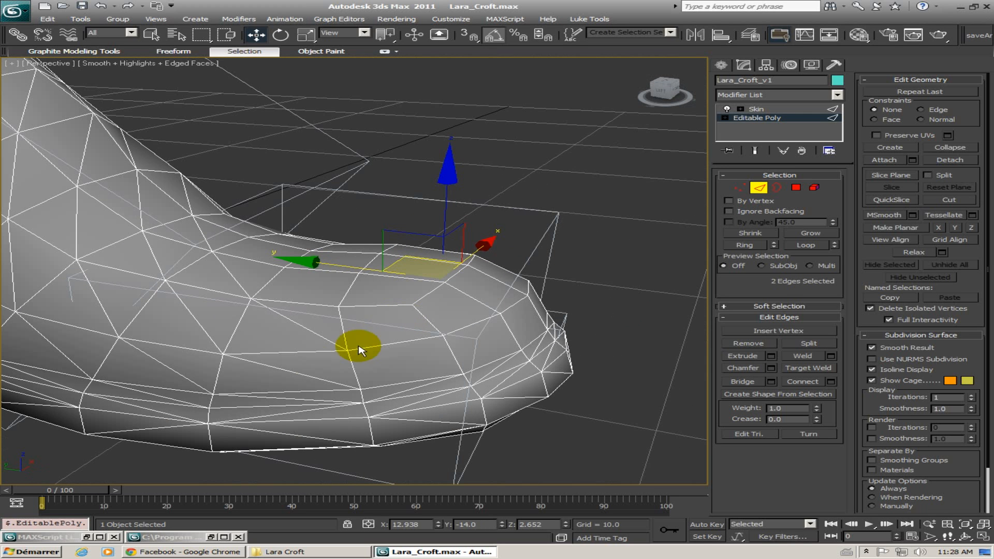
left_click(293, 372, "ctrl")
left_click(305, 330, "ctrl")
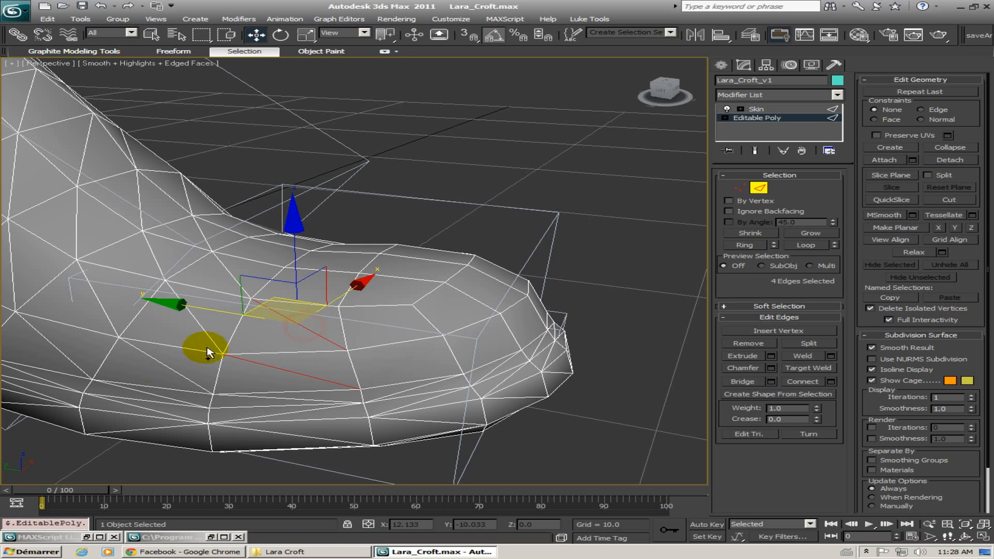
left_click(160, 363, "ctrl")
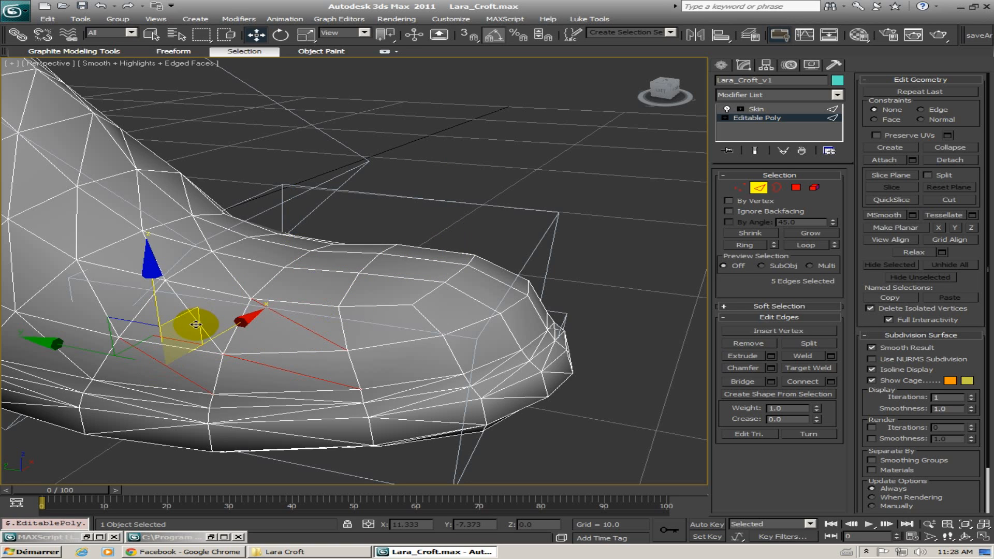
left_click(224, 275, "ctrl")
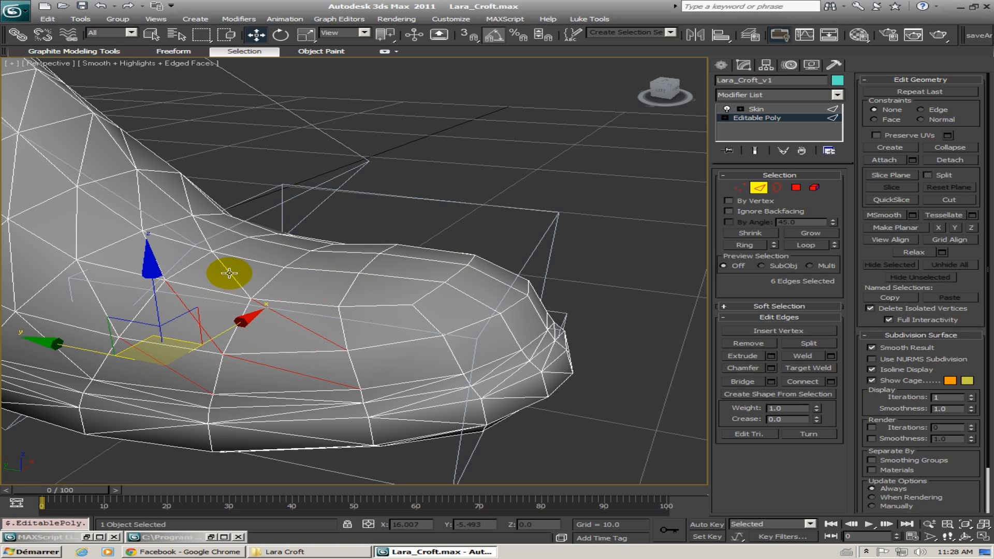
left_click(330, 301, "ctrl")
middle_click_drag(331, 301, 189, 280, "alt")
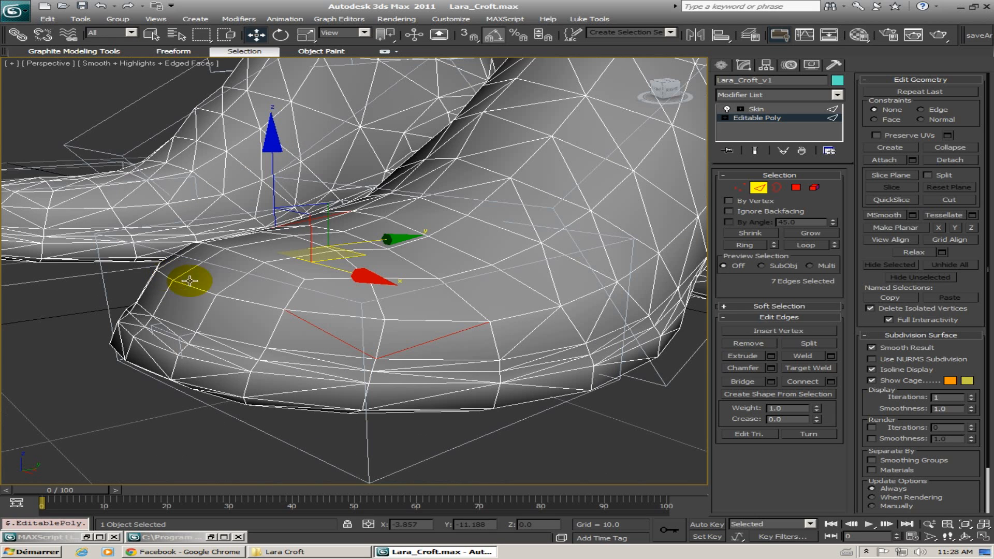
left_click(520, 338, "ctrl")
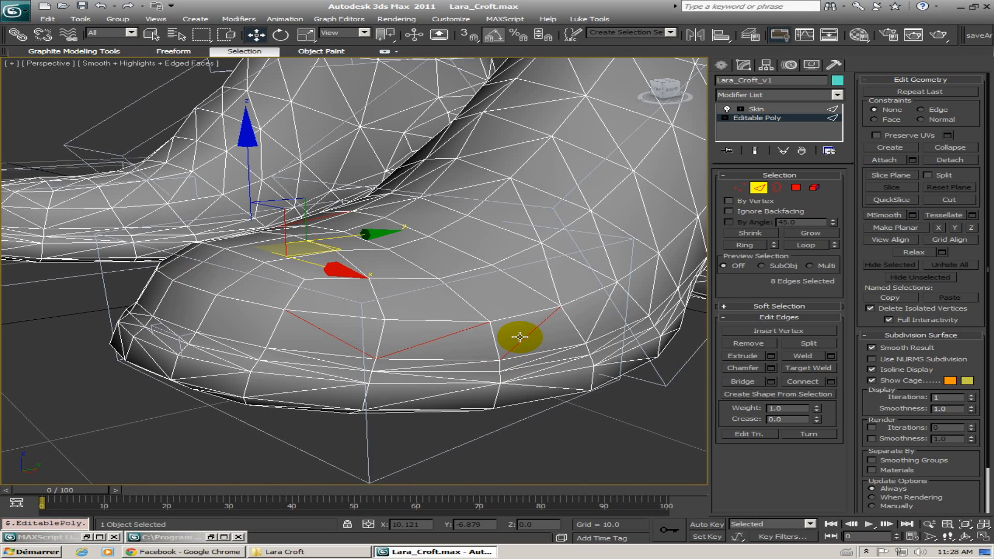
left_click(519, 336)
Select eight diagonal edges along the side band of the left boot, just above the sole
middle_click_drag(351, 333, 466, 347, "alt")
scroll(290, 353, "up", 3)
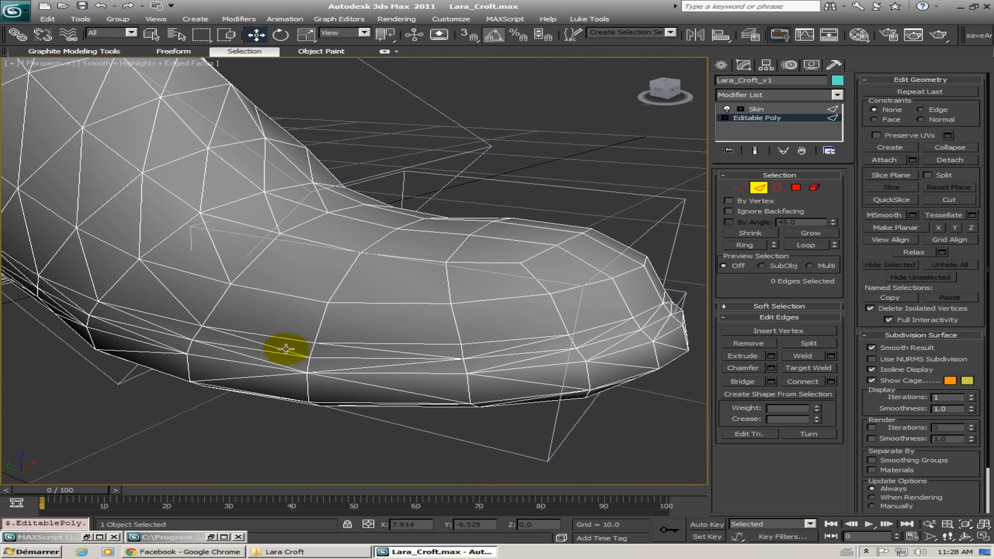
left_click(250, 349)
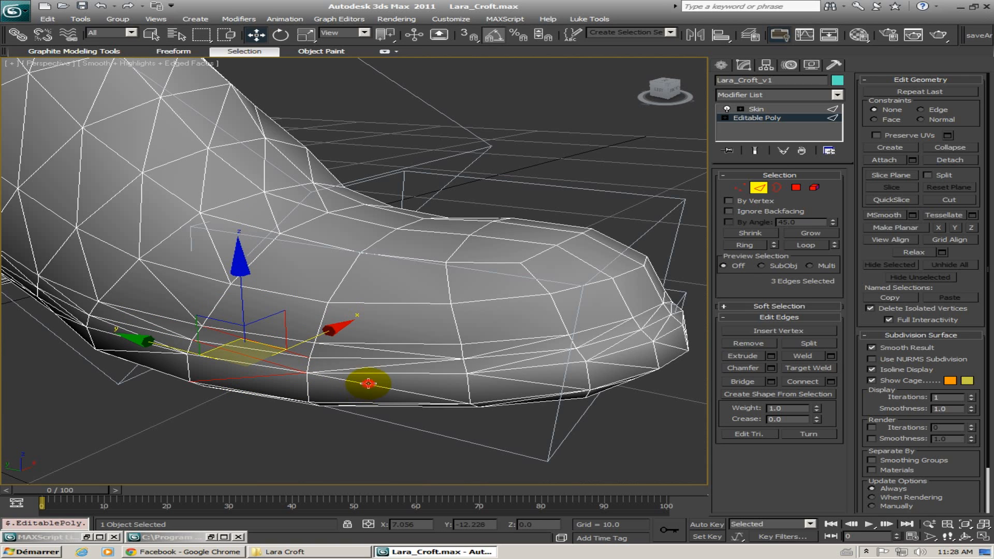
left_click_drag(368, 383, 413, 351)
left_click_drag(519, 346, 526, 386)
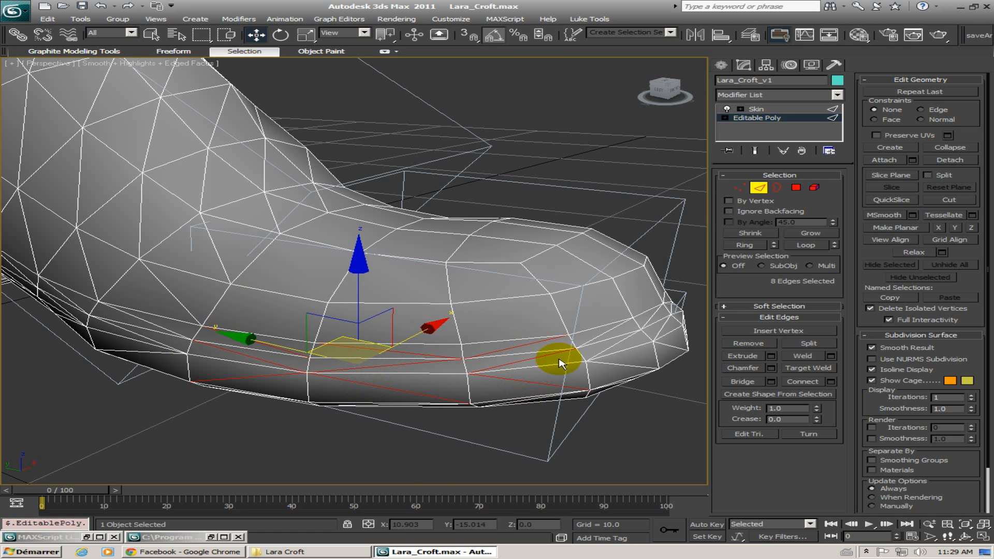
Extend the selection with the diagonal edges curving around the boot's side onto the front of the toe, for 15 edges in all
middle_click_drag(559, 359, 397, 377, "alt")
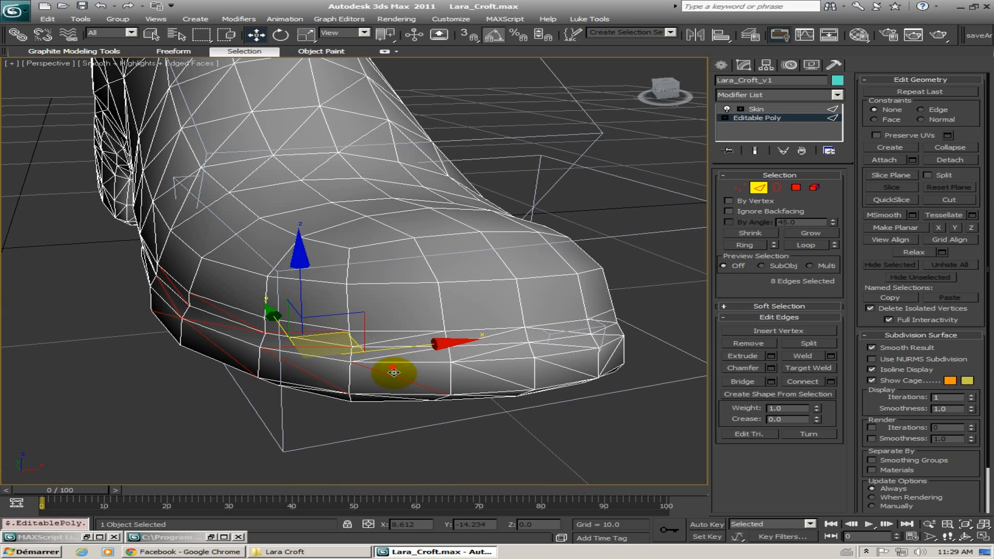
left_click(388, 353, "ctrl")
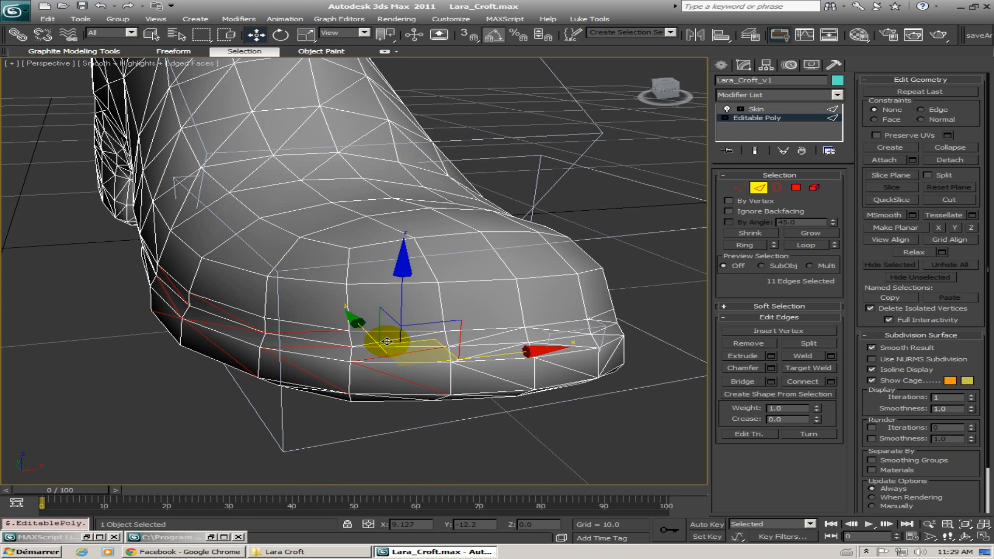
middle_click_drag(492, 377, 382, 351, "alt")
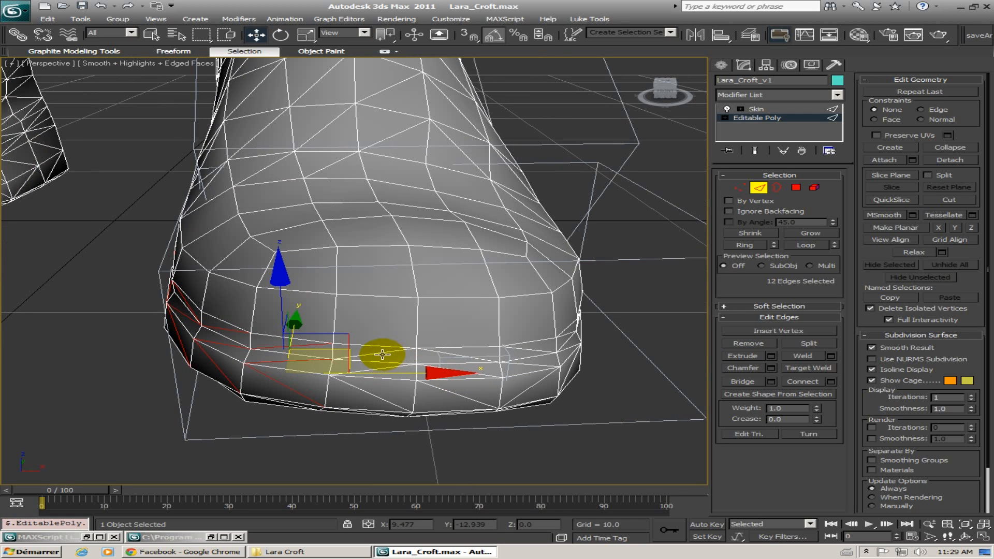
left_click(380, 354, "ctrl")
left_click(373, 377, "ctrl")
left_click(362, 389, "ctrl")
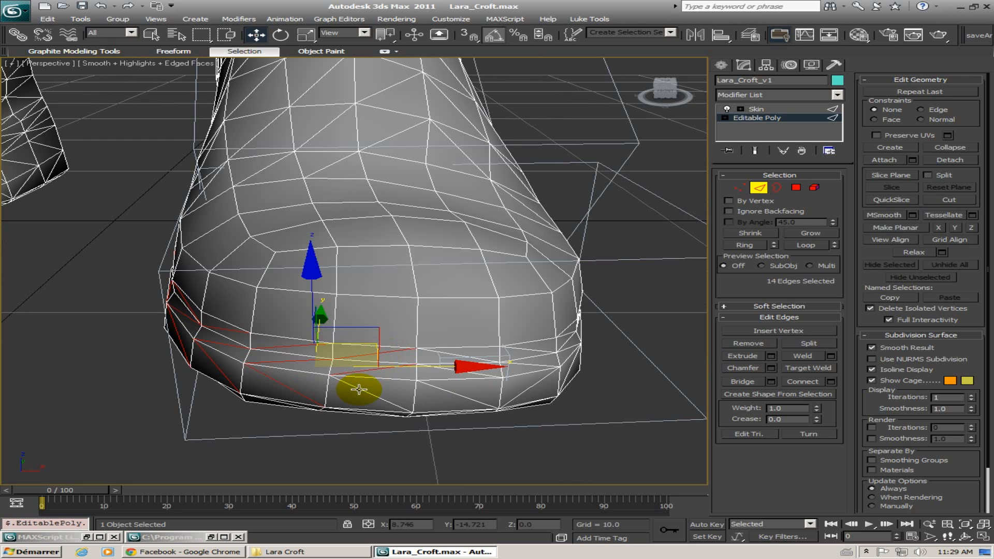
Add the diagonal edges across the front of the boot's toe band to the selection, for 20 edges in all
middle_click_drag(447, 394, 413, 387, "alt")
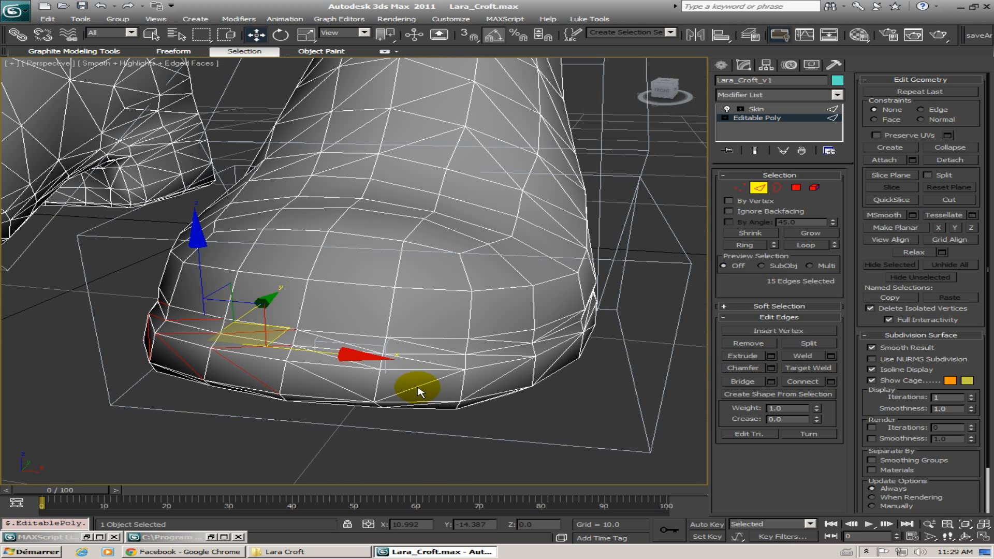
left_click(336, 383, "ctrl")
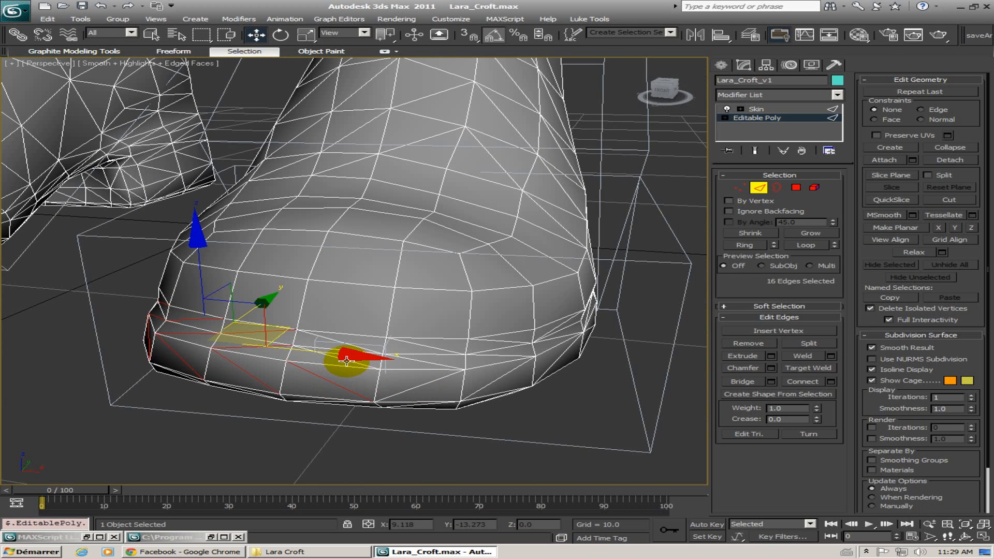
left_click(411, 348, "ctrl")
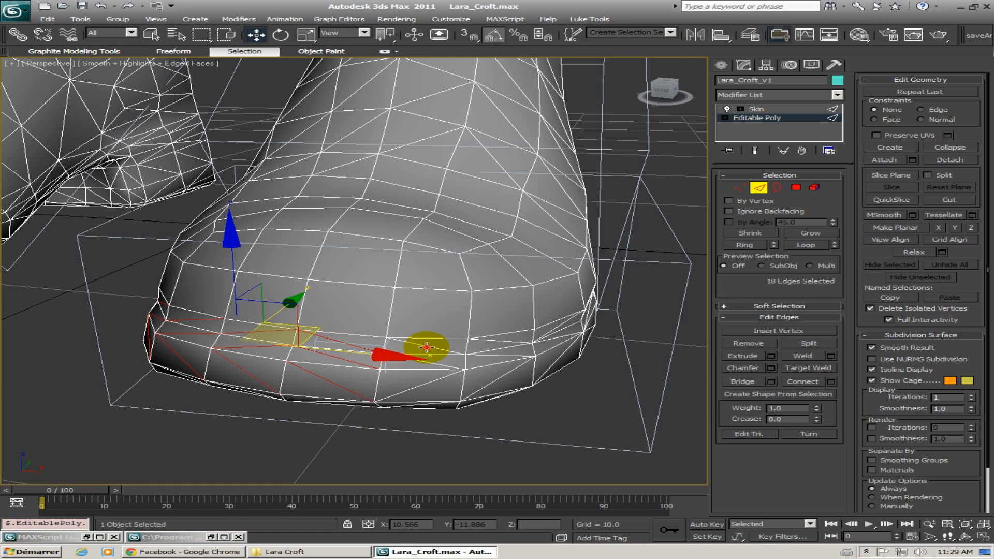
left_click(423, 363, "ctrl")
left_click(424, 383, "ctrl")
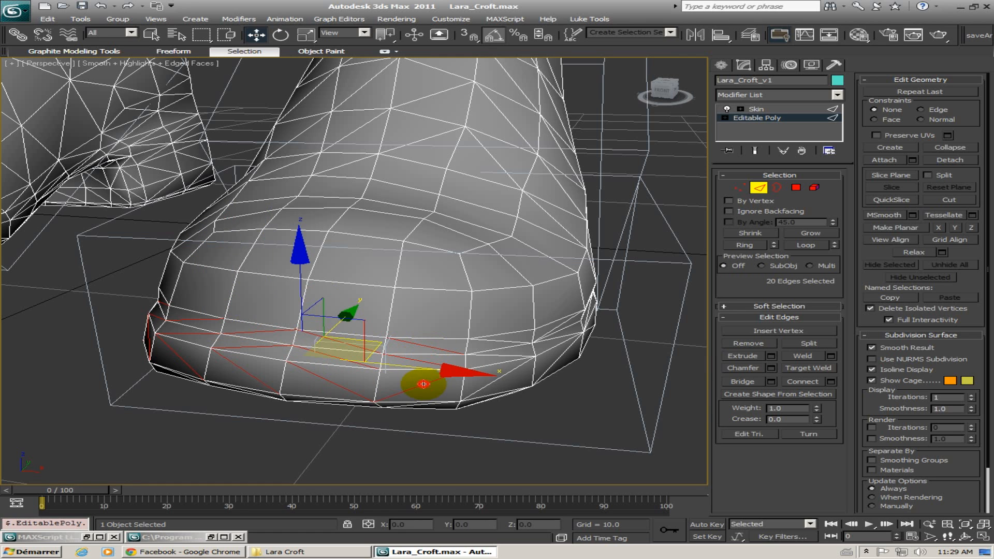
Add the diagonal edges on the opposite side of the toe band, for 25 edges in all, and clear the selection
middle_click_drag(464, 383, 424, 374, "alt")
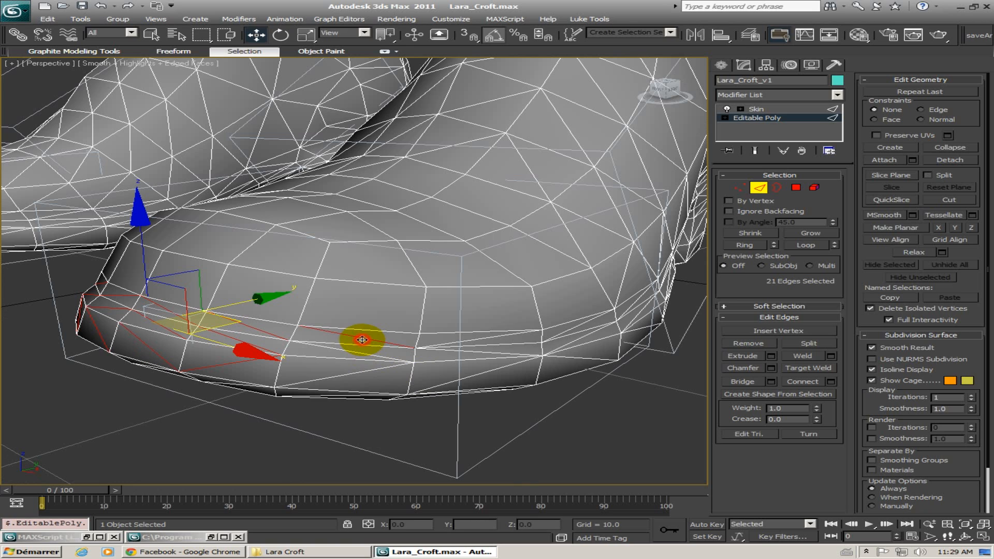
left_click(348, 372, "ctrl")
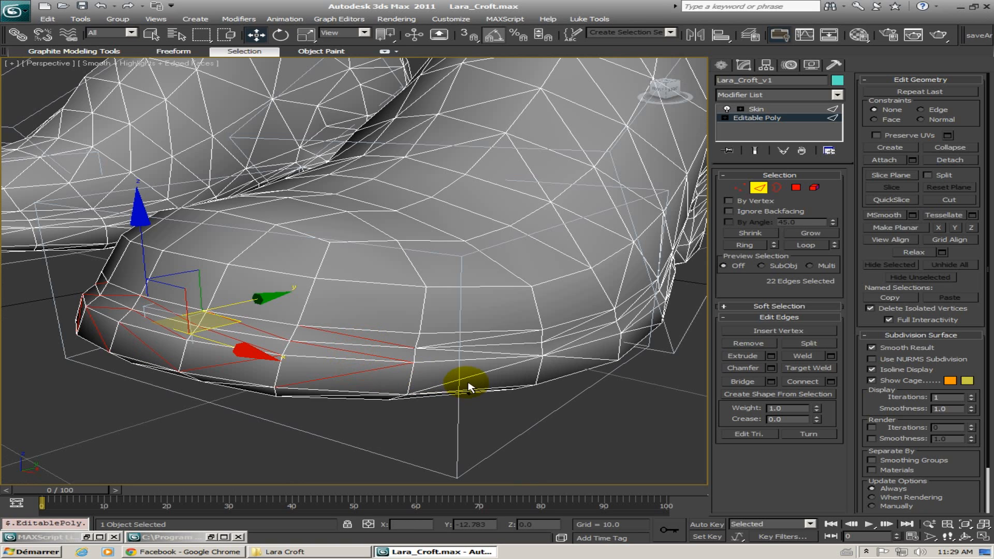
left_click(477, 373, "ctrl")
left_click(487, 353, "ctrl")
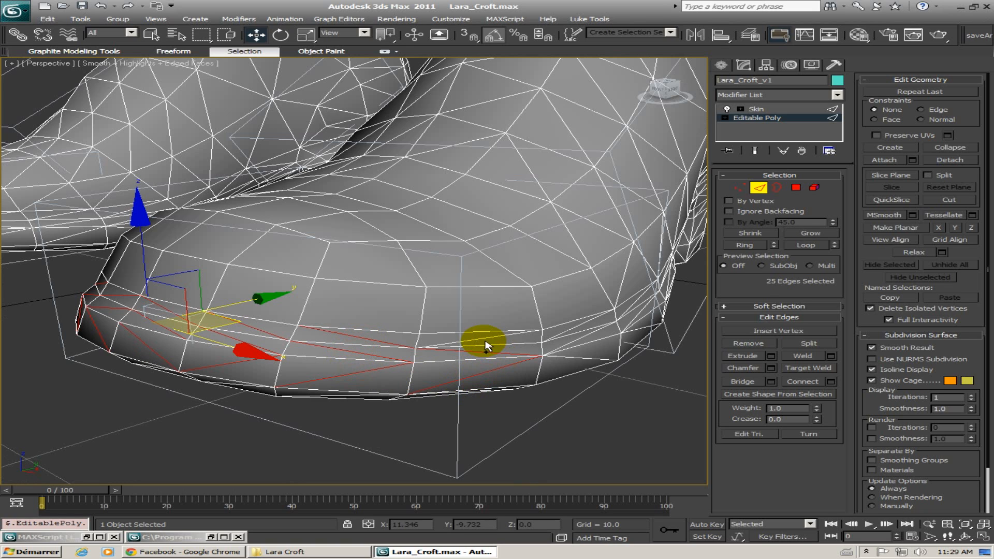
key("ctrl+d")
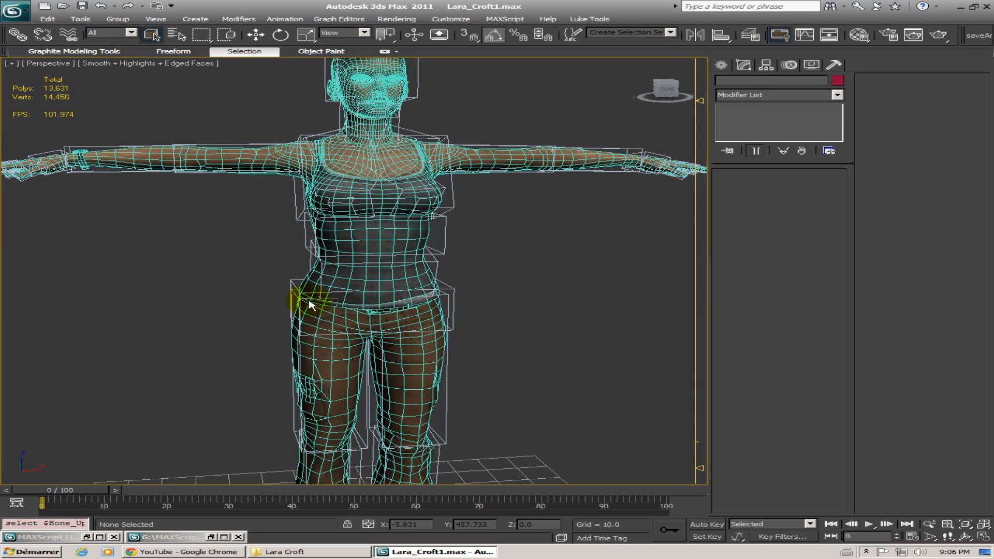
Inspect the quad topology of the full character in Lara_Croft1.max from the front, the back and close to the torso
middle_click_drag(477, 351, 323, 370)
middle_click_drag(326, 231, 324, 405)
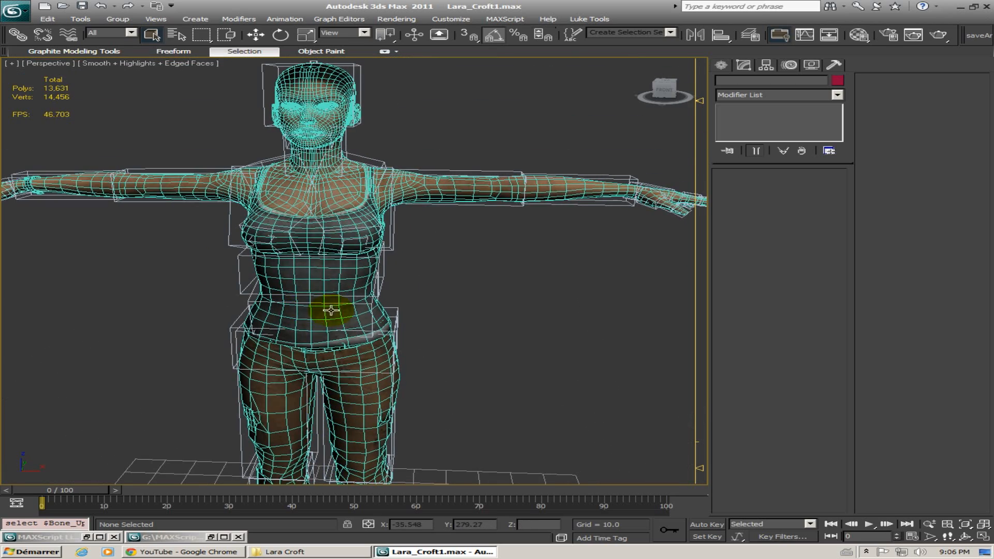
middle_click_drag(332, 311, 538, 298, "alt")
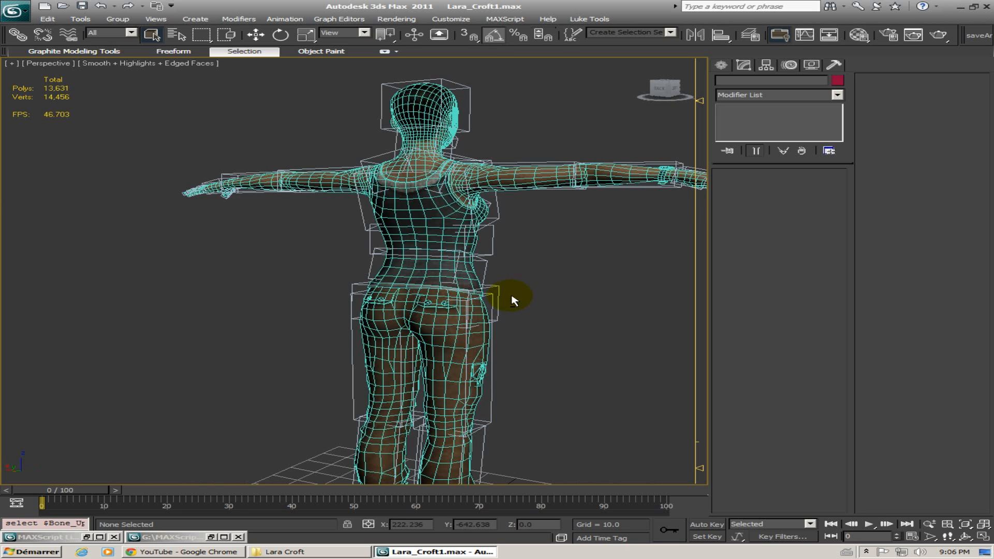
middle_click_drag(366, 314, 331, 293, "alt")
scroll(313, 297, "down", 3)
scroll(330, 293, "up", 8)
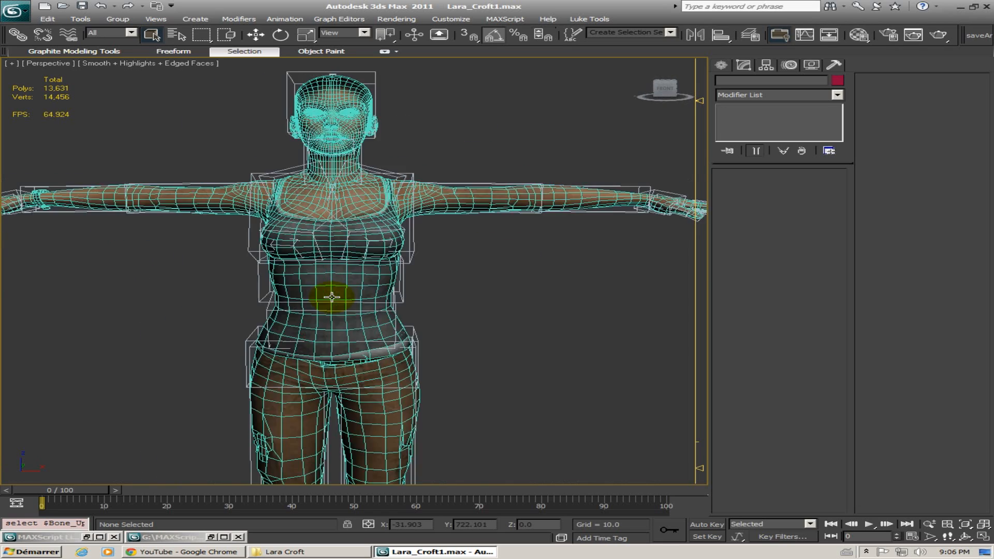
middle_click_drag(269, 300, 308, 318, "alt")
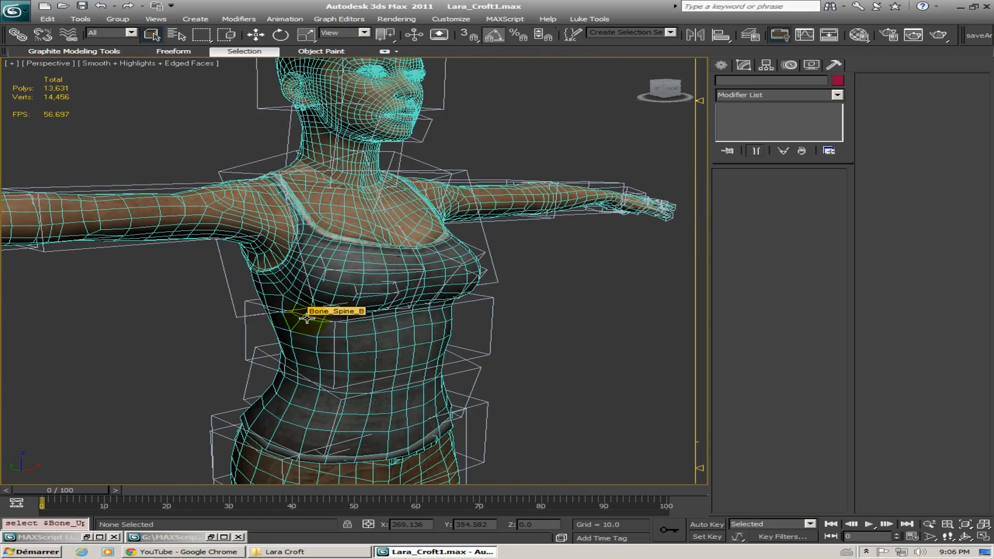
Inspect the character's hips, legs and chest in wireframe display to examine the mesh density and joint loops
key("F3")
middle_click_drag(399, 325, 373, 382, "alt")
middle_click_drag(211, 328, 421, 313, "alt")
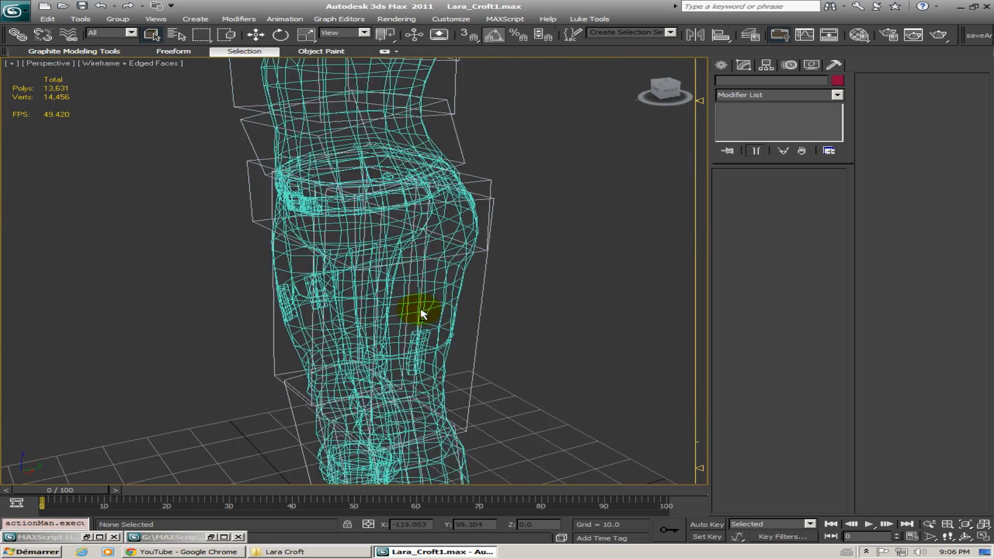
middle_click_drag(242, 324, 356, 315, "alt")
middle_click_drag(399, 233, 349, 302)
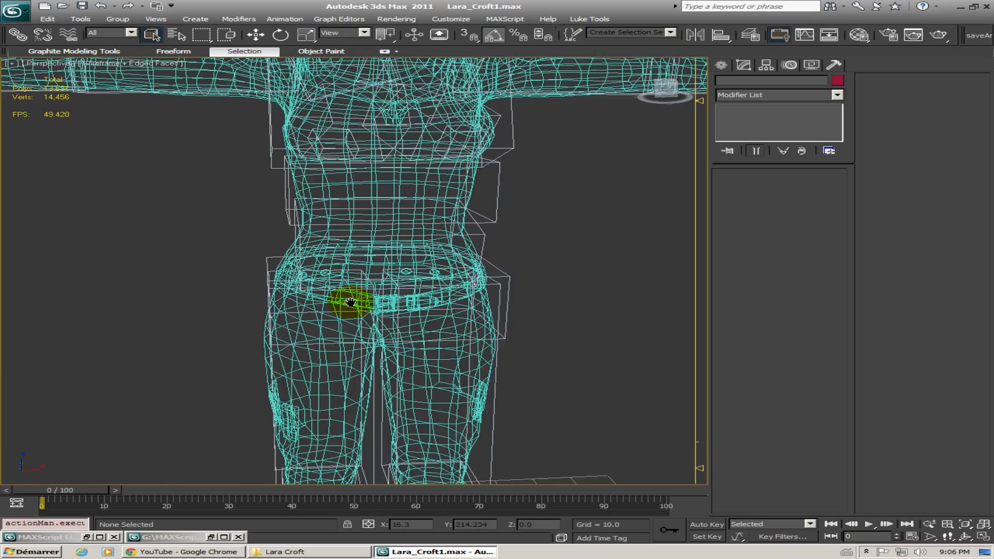
middle_click_drag(419, 150, 431, 257)
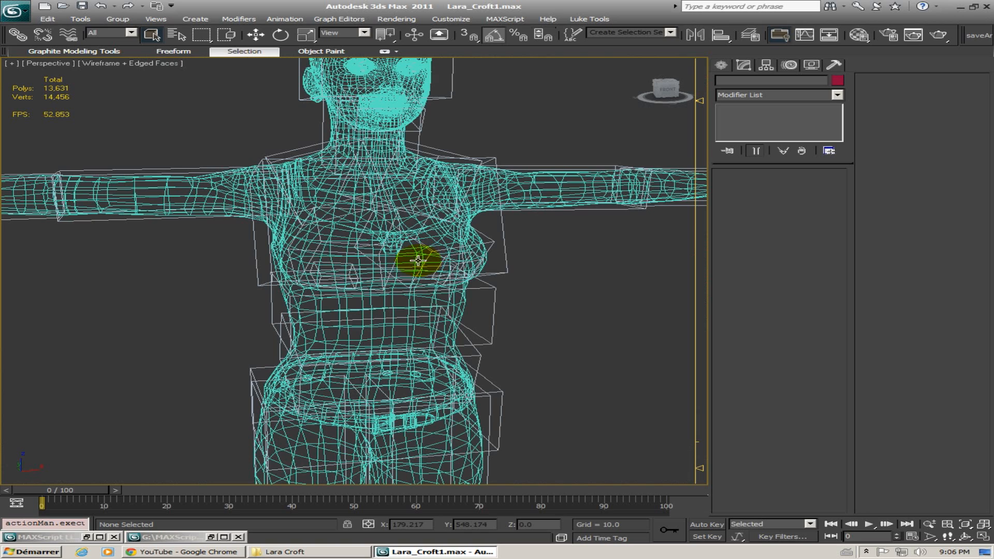
mouse_move(394, 277)
middle_mouse_down()
mouse_move(393, 293)
mouse_move(400, 209)
middle_mouse_up()
Restore the shaded display and examine the edge flow on the boots, legs, torso, arms and head
key("F3")
mouse_move(404, 306)
middle_mouse_down("alt")
mouse_move(420, 312)
mouse_move(402, 351)
mouse_move(382, 249)
middle_mouse_up("alt")
middle_click_drag(382, 340, 340, 327)
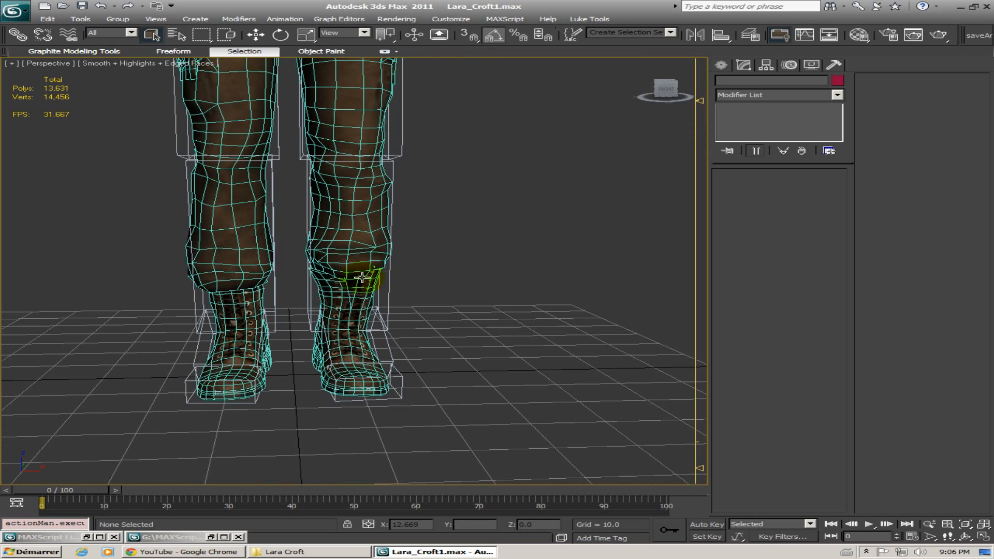
middle_click_drag(358, 183, 378, 366)
mouse_move(352, 78)
middle_mouse_down()
mouse_move(348, 218)
mouse_move(362, 356)
middle_mouse_up()
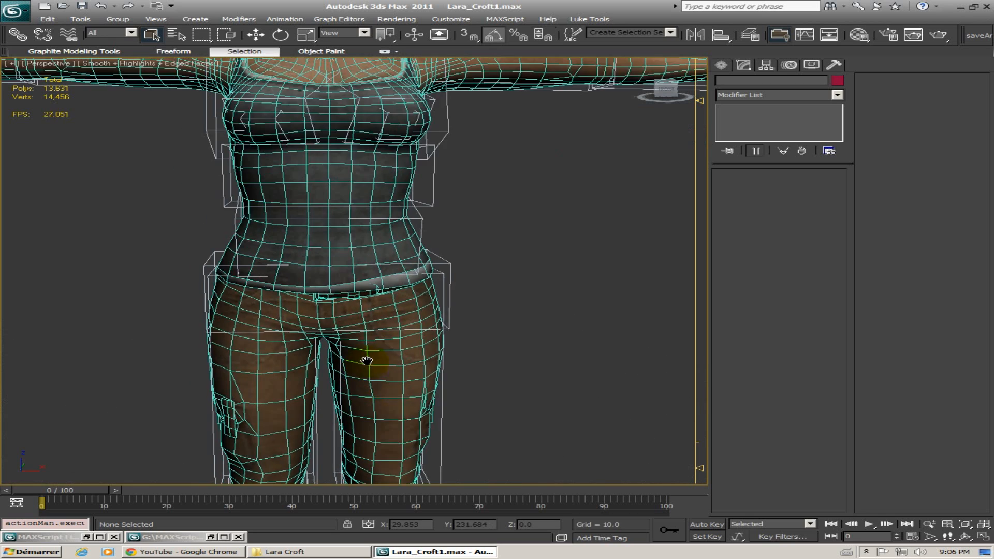
mouse_move(357, 202)
middle_mouse_down()
mouse_move(358, 305)
mouse_move(317, 235)
mouse_move(340, 257)
mouse_move(371, 248)
mouse_move(369, 269)
mouse_move(340, 262)
mouse_move(515, 233)
mouse_move(510, 223)
mouse_move(355, 240)
mouse_move(373, 295)
mouse_move(388, 269)
middle_mouse_up()
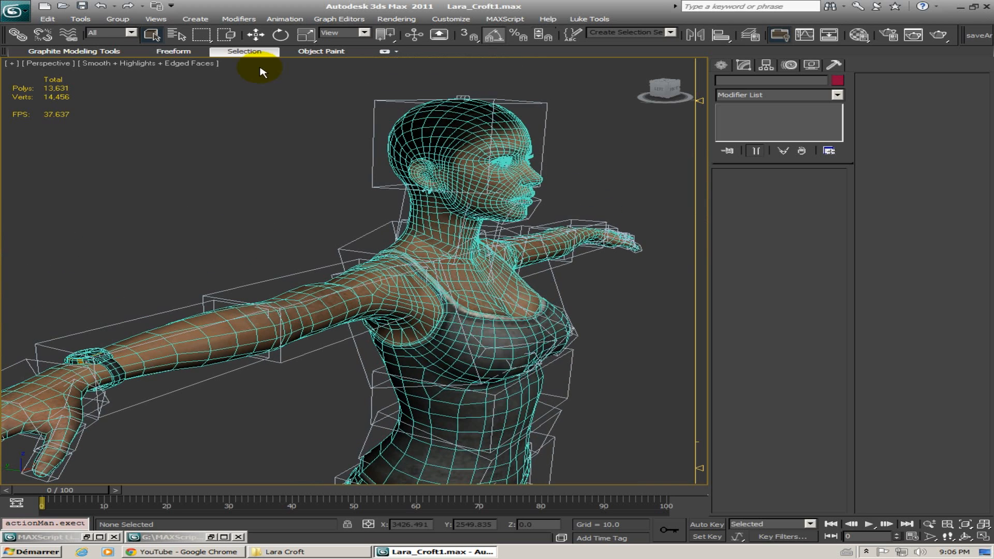
Select the Lara_Croft_v1 mesh and enter the Element sub-object level of its Editable Poly
left_click(91, 52)
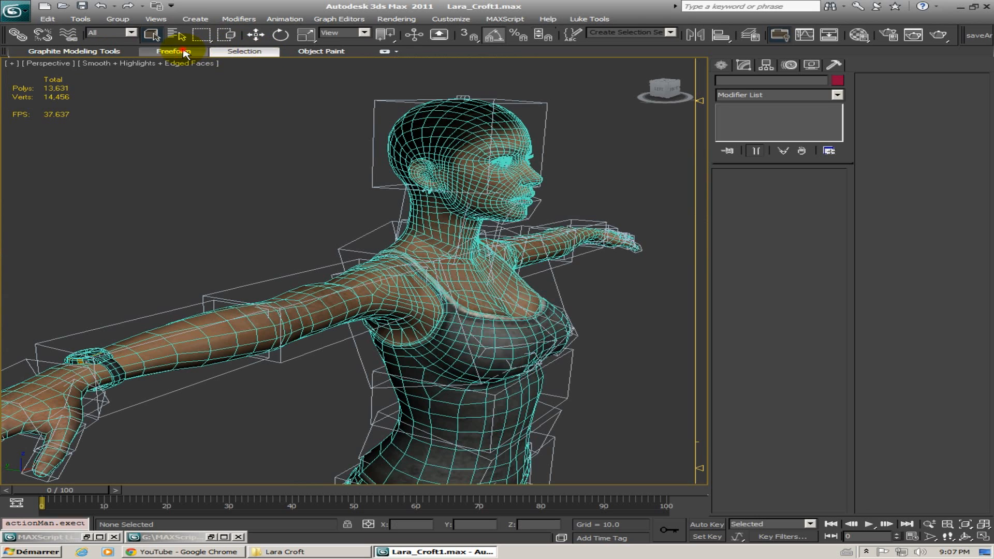
left_click(469, 209)
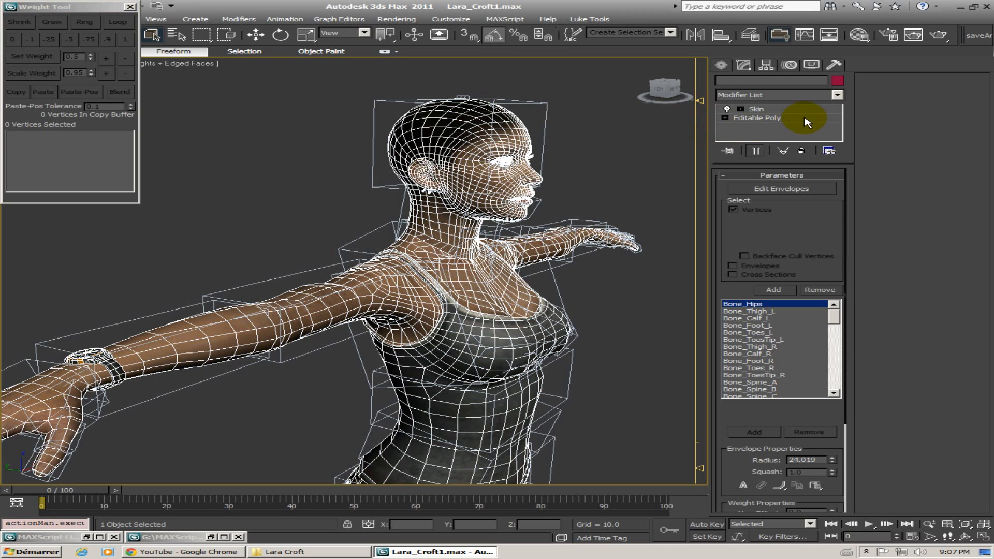
left_click(251, 54)
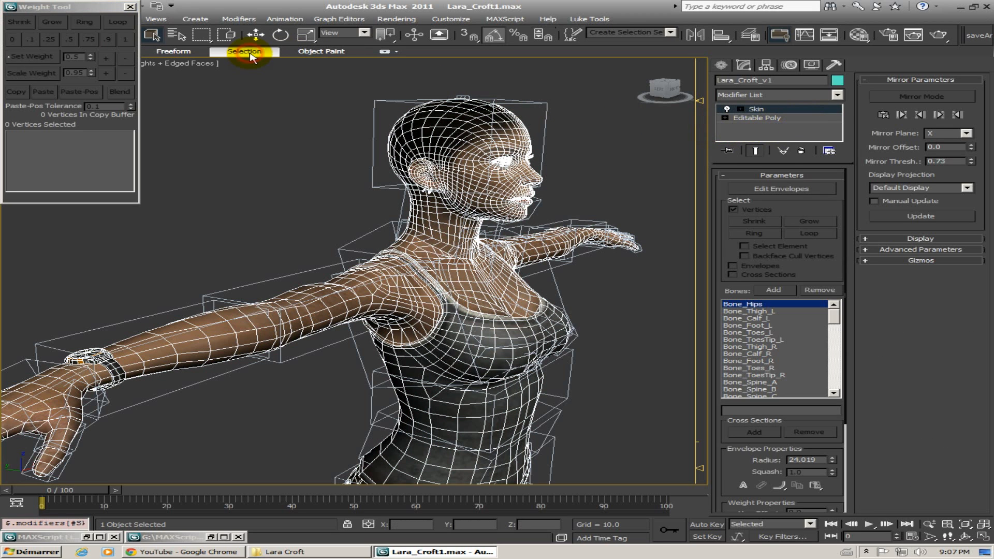
left_click(800, 119)
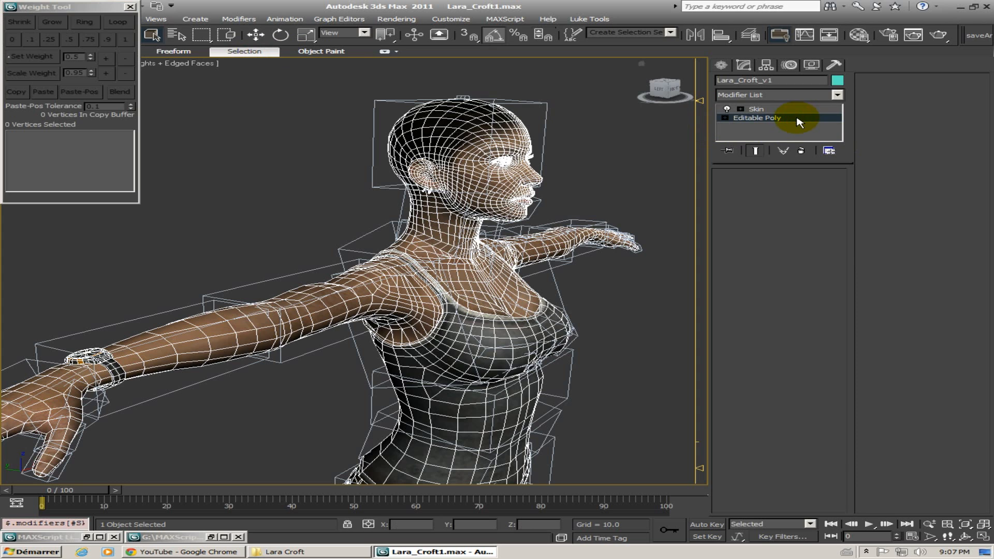
left_click(816, 189)
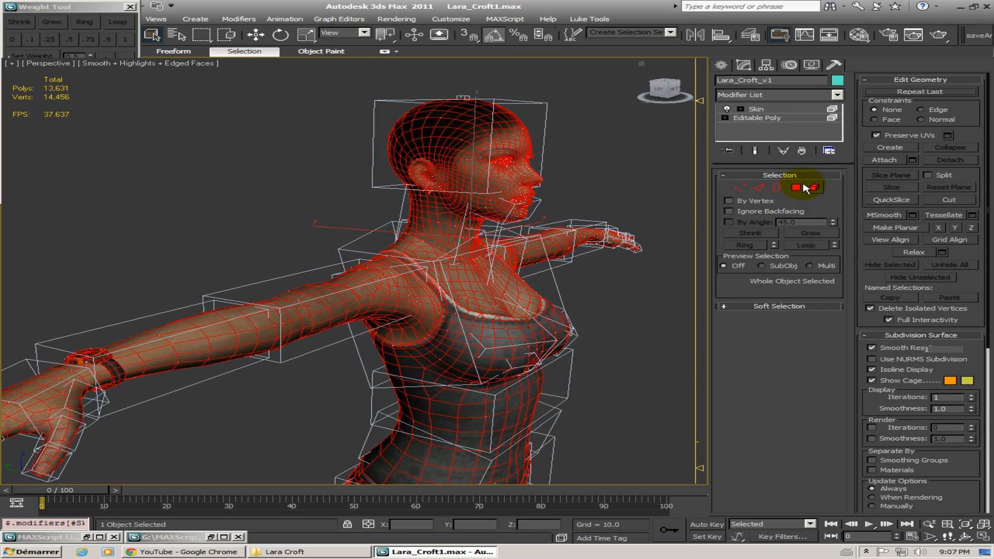
Bring the whole character into view and examine the available polygon selection tools and freeform modelling tools
middle_click_drag(474, 166, 466, 119)
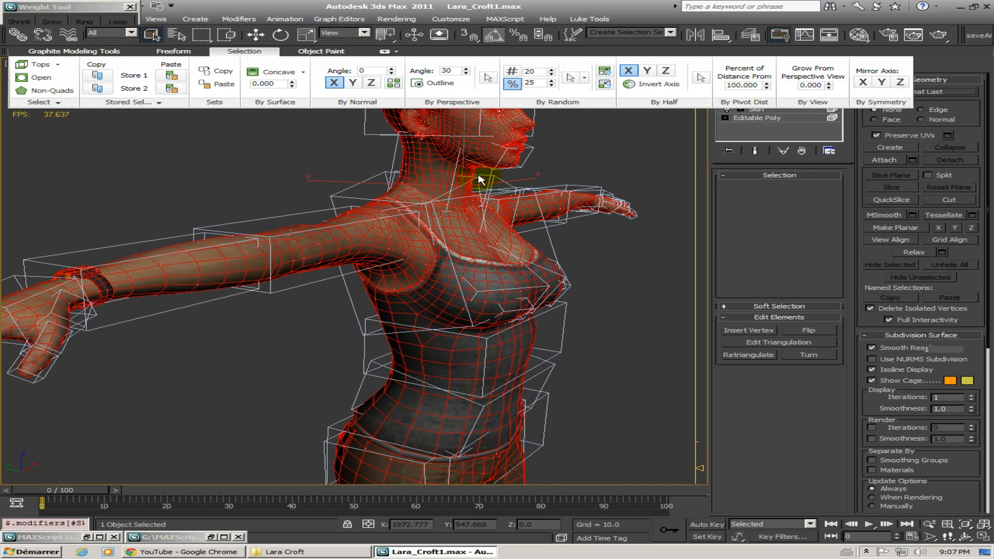
scroll(475, 273, "down", 10)
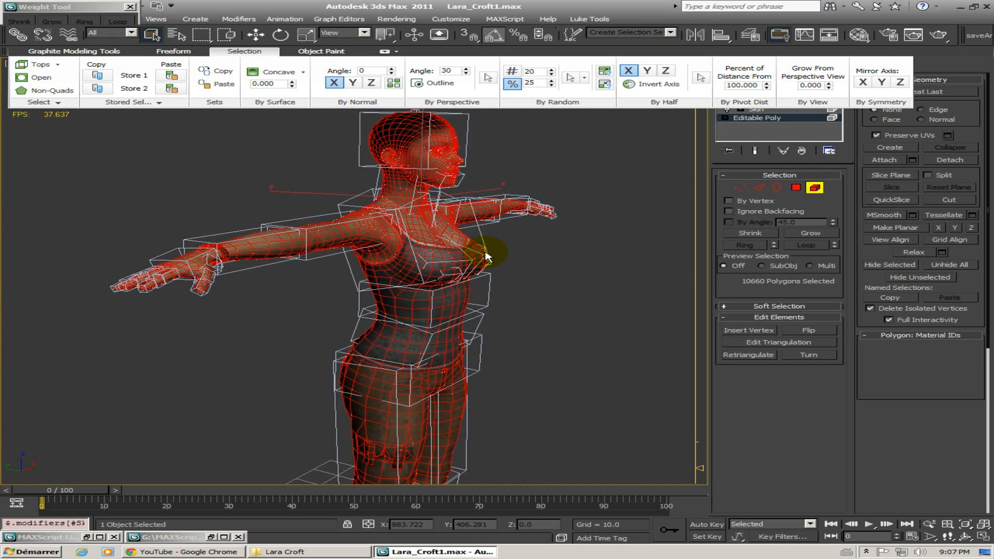
middle_click_drag(467, 283, 439, 261, "alt")
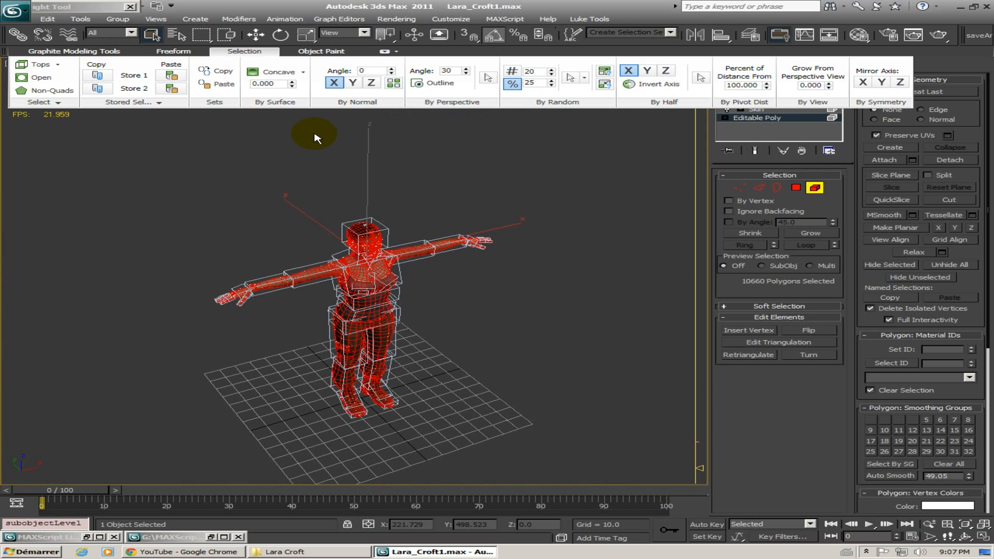
middle_click_drag(323, 164, 330, 216)
left_click(241, 52)
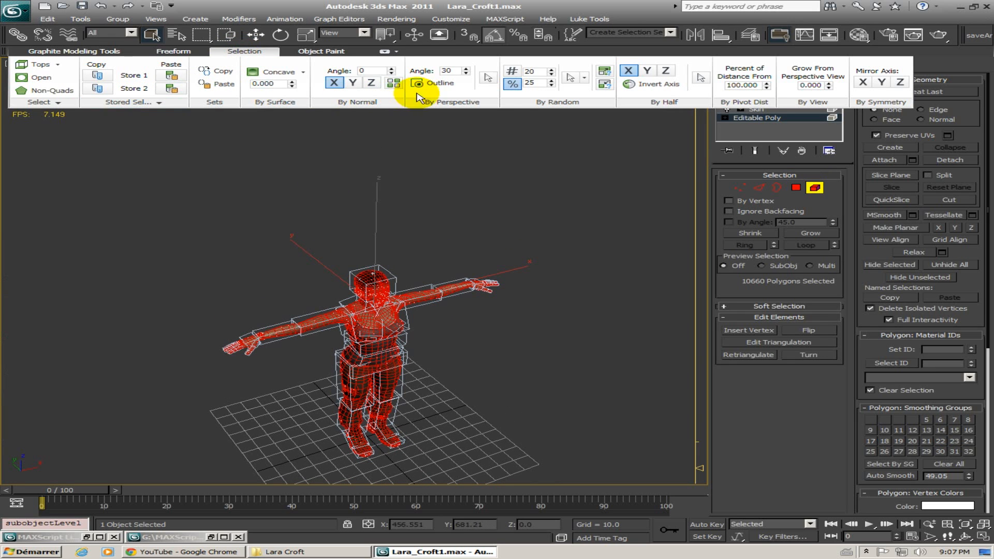
left_click(171, 53)
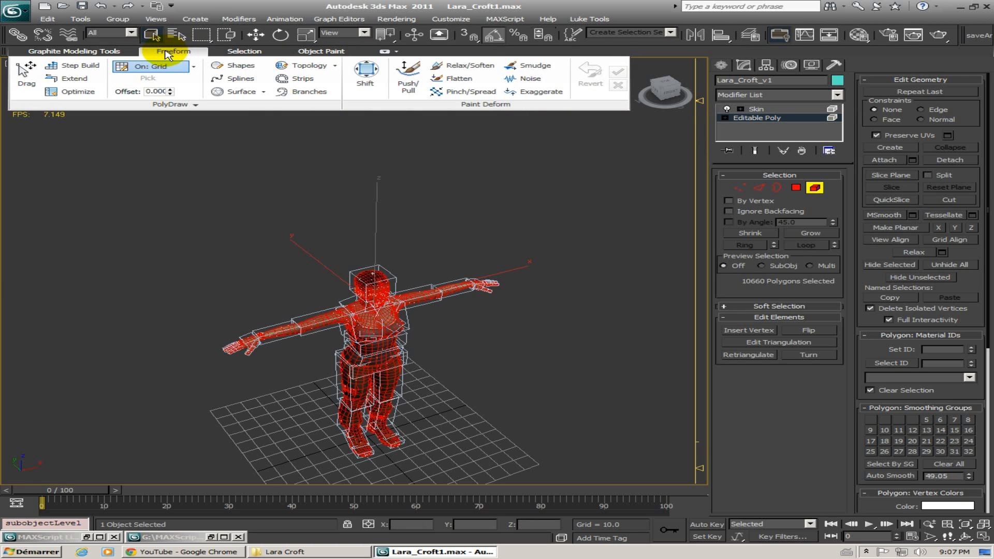
Examine the polygon editing tools and the Quadrify All and Slice Plane commands among the overall geometry tools
left_click(82, 53)
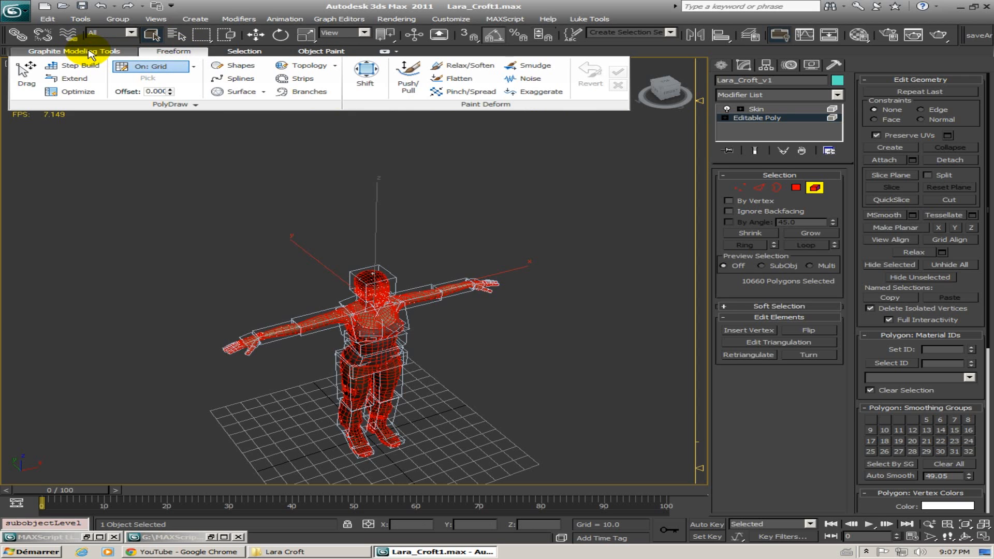
left_click(92, 53)
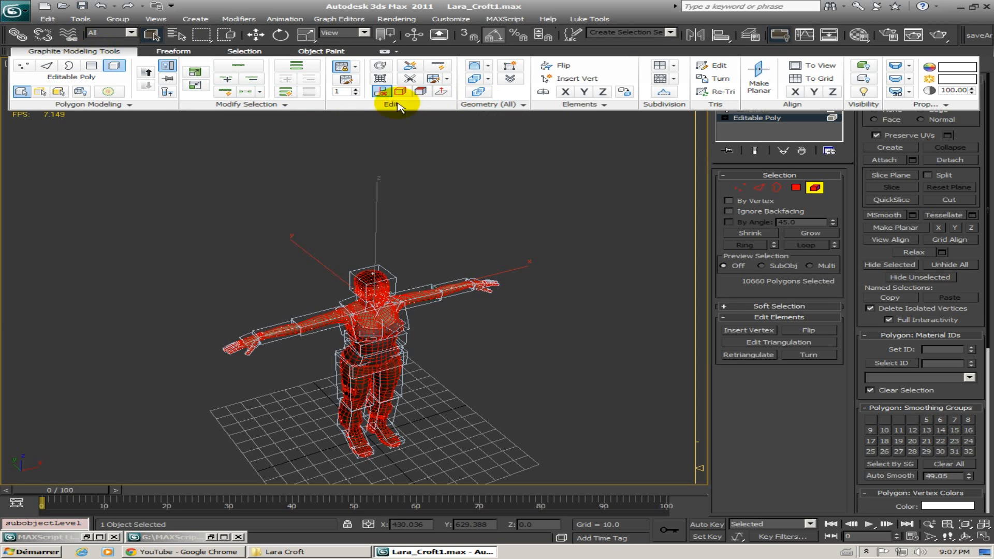
left_click(495, 105)
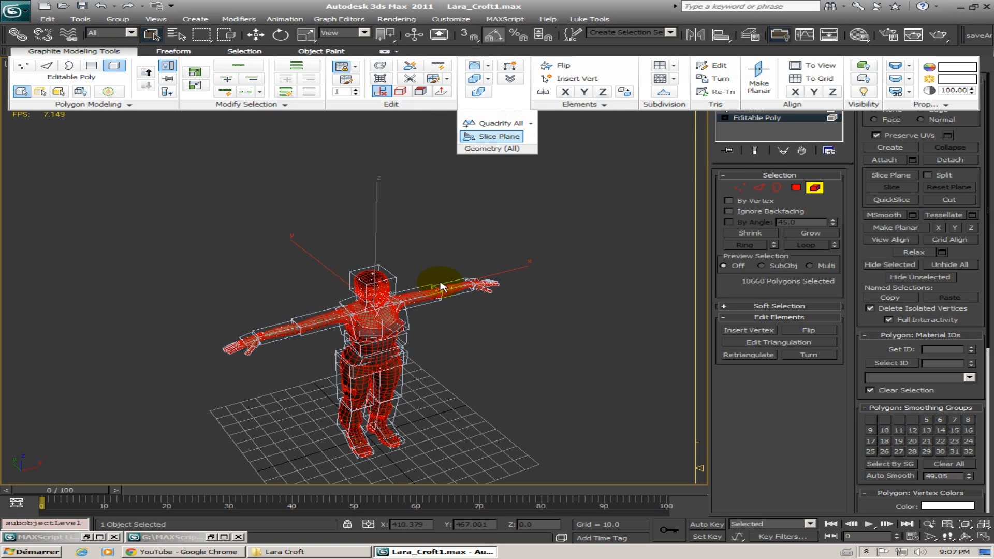
Examine the selected mesh's quad flow across the back, chest, face and arm
middle_click_drag(443, 366, 422, 329)
scroll(413, 313, "up", 10)
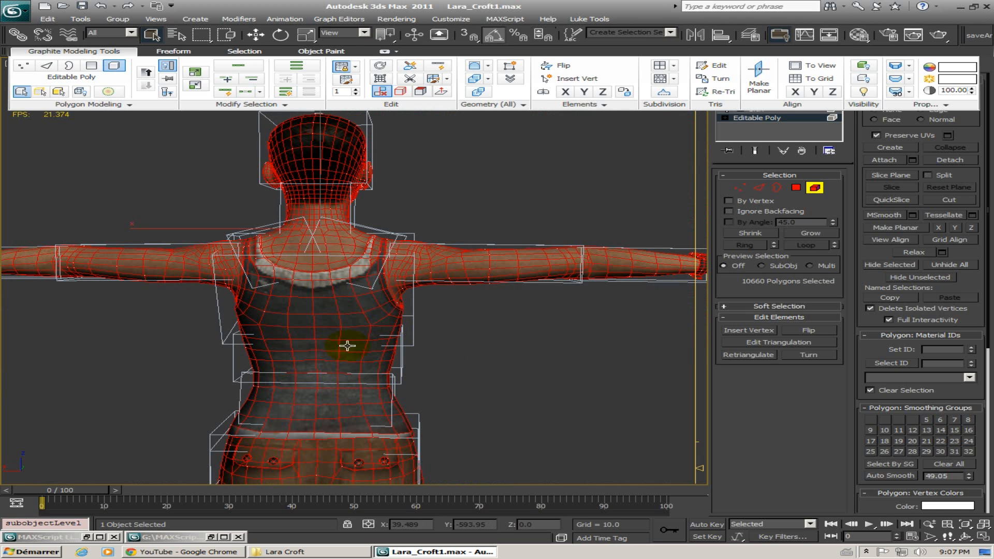
middle_click_drag(312, 303, 398, 284, "alt")
middle_click_drag(470, 304, 344, 324, "alt")
scroll(382, 282, "up", 5)
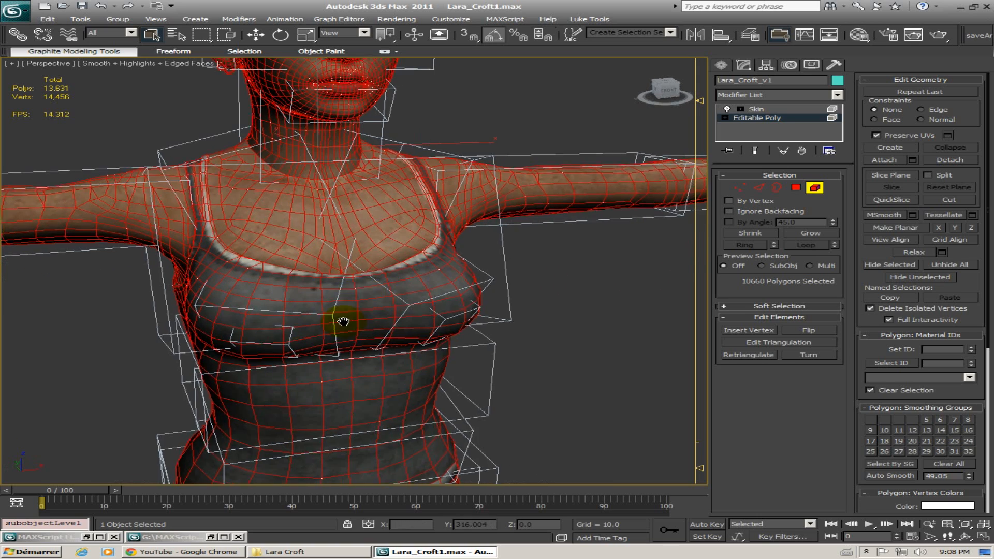
middle_click_drag(402, 208, 372, 297)
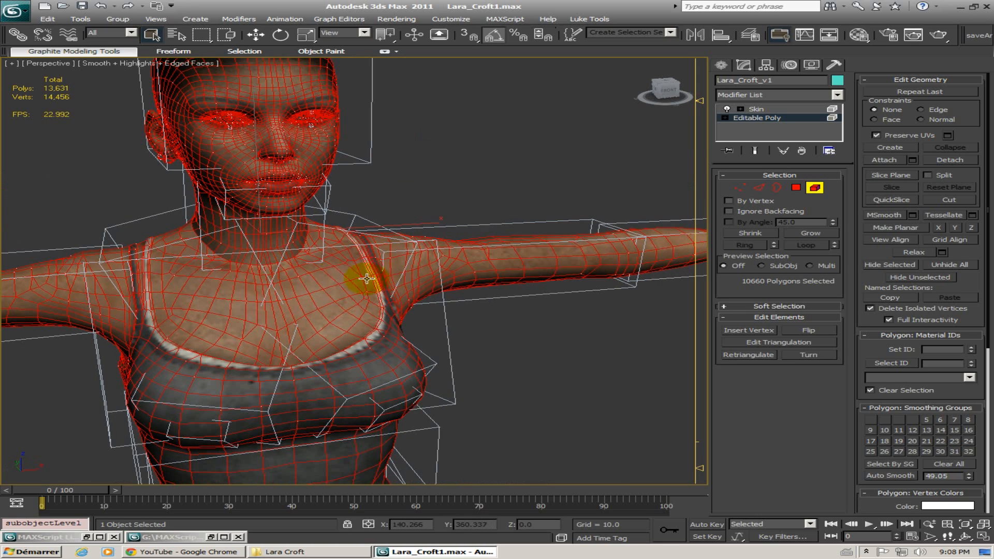
mouse_move(408, 316)
middle_mouse_down("alt")
mouse_move(289, 298)
mouse_move(450, 305)
mouse_move(400, 246)
mouse_move(378, 269)
mouse_move(426, 295)
mouse_move(380, 300)
mouse_move(252, 268)
middle_mouse_up("alt")
middle_click_drag(391, 292, 340, 295)
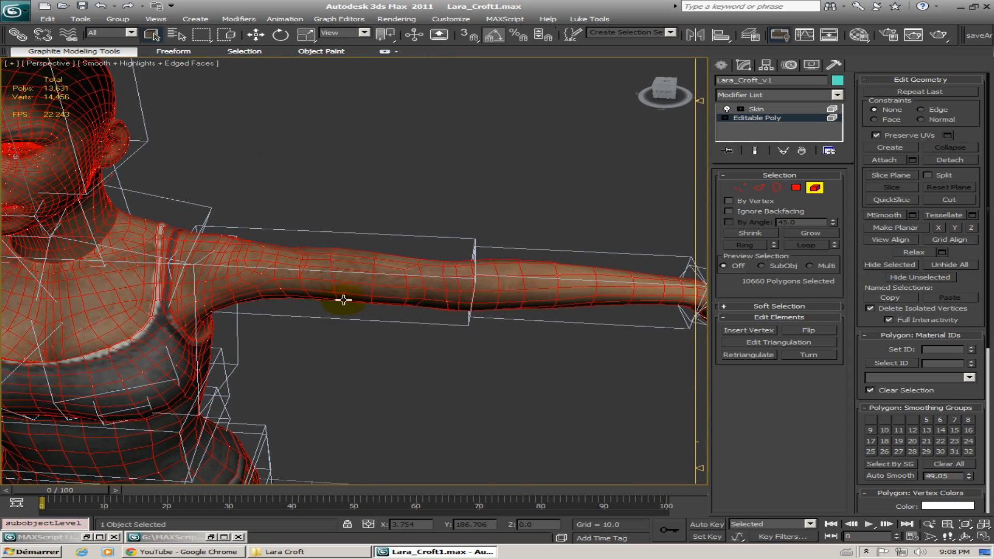
Examine the selected mesh's edge loops around the shoulders, back, waist and hips
scroll(344, 300, "down", 4)
middle_click_drag(262, 331, 315, 256)
middle_click_drag(269, 295, 483, 287, "alt")
middle_click_drag(431, 341, 362, 255)
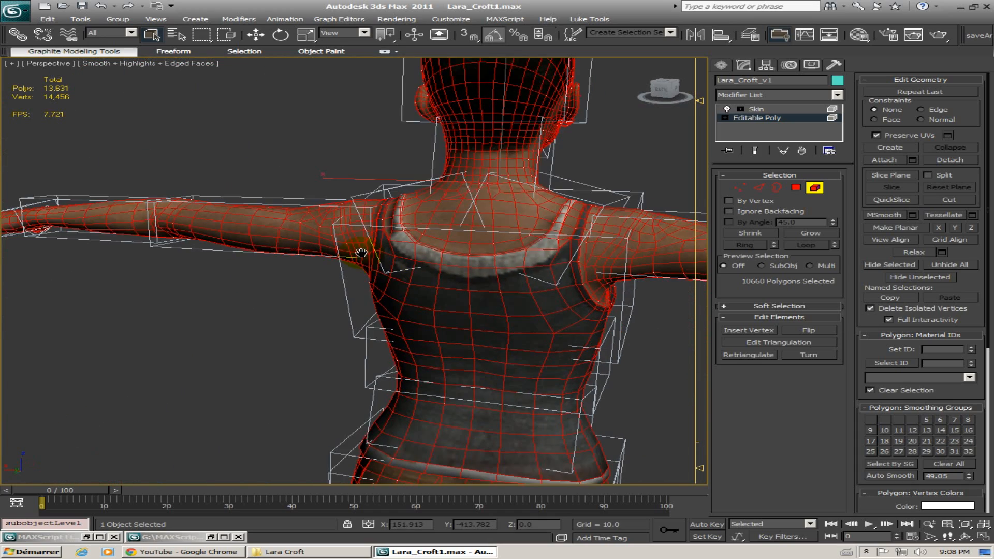
scroll(409, 316, "down", 3)
middle_click_drag(412, 336, 325, 337, "alt")
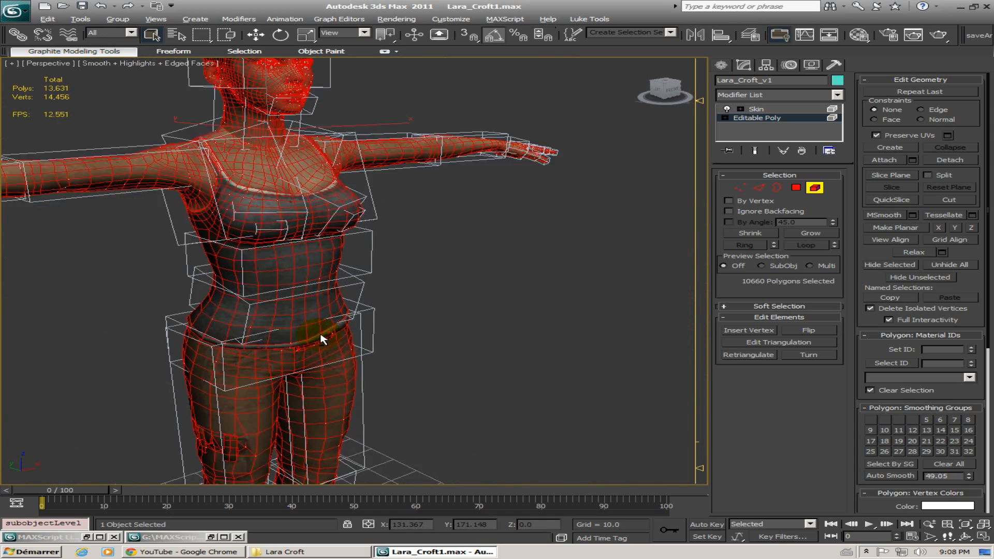
scroll(349, 284, "down", 3)
mouse_move(348, 284)
middle_mouse_down("alt")
mouse_move(388, 334)
mouse_move(344, 317)
mouse_move(349, 299)
middle_mouse_up("alt")
Deselect all polygons and review the unselected mesh's edge flow from the front, side and chest
left_click(441, 273)
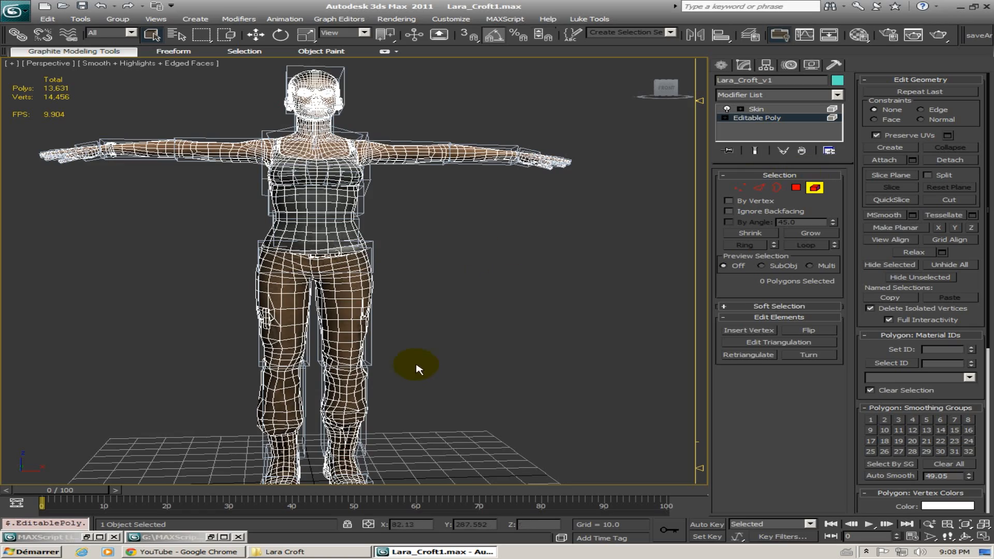
middle_click_drag(419, 369, 403, 321)
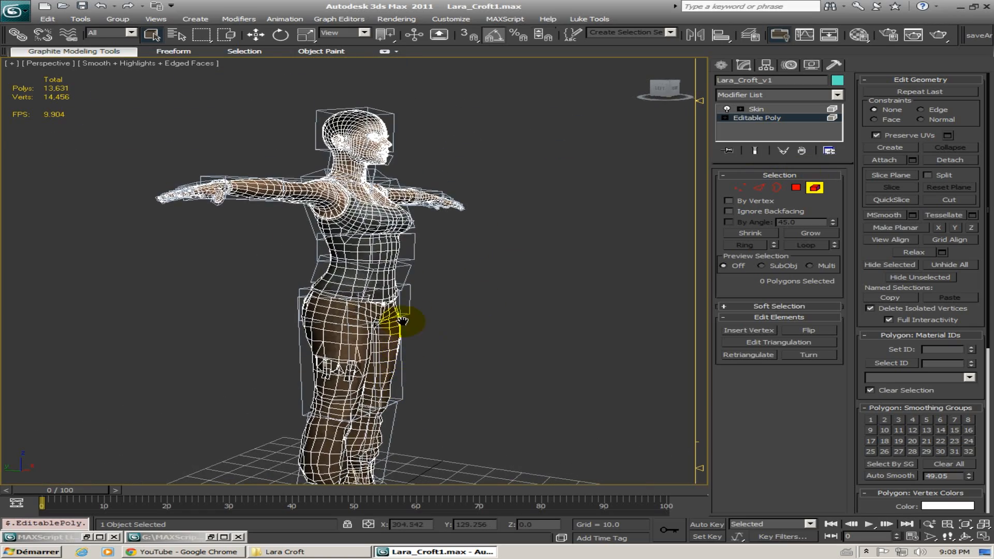
scroll(410, 270, "up", 5)
middle_click_drag(427, 286, 361, 386)
middle_click_drag(285, 374, 397, 363, "alt")
middle_click_drag(576, 341, 449, 228, "alt")
scroll(458, 280, "up", 5)
middle_click_drag(454, 321, 407, 335, "alt")
scroll(373, 269, "down", 2)
middle_click_drag(363, 140, 284, 218)
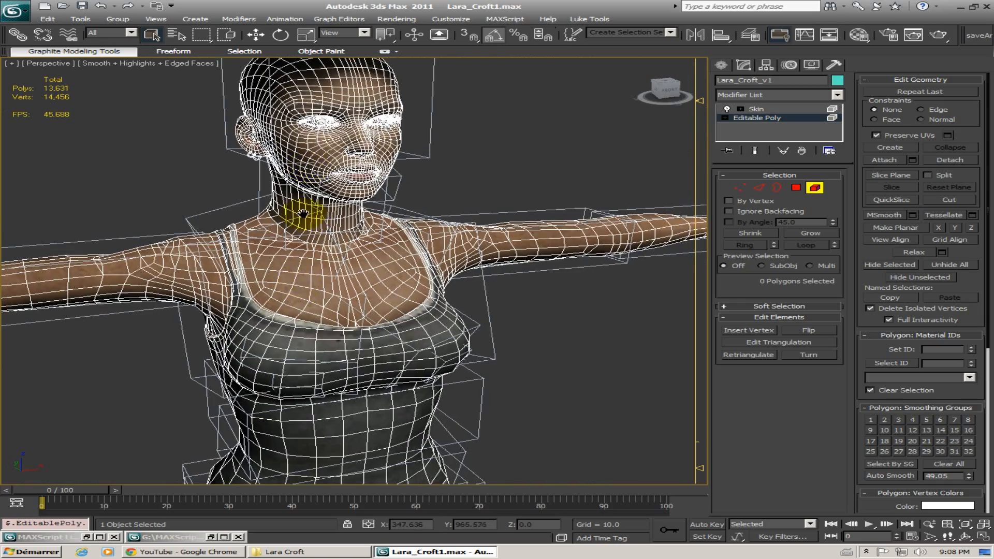
Examine the topology of the neck, shoulder, armpit and arm at close range
scroll(300, 300, "up", 5)
middle_click_drag(284, 257, 317, 229, "alt")
scroll(325, 297, "up", 3)
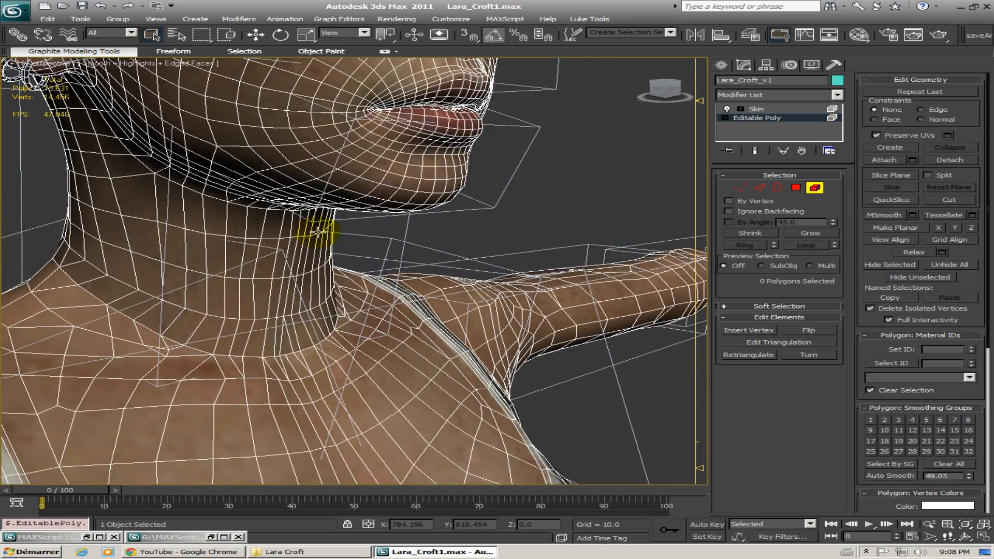
scroll(318, 229, "down", 3)
middle_click_drag(229, 321, 350, 275, "alt")
scroll(250, 304, "up", 3)
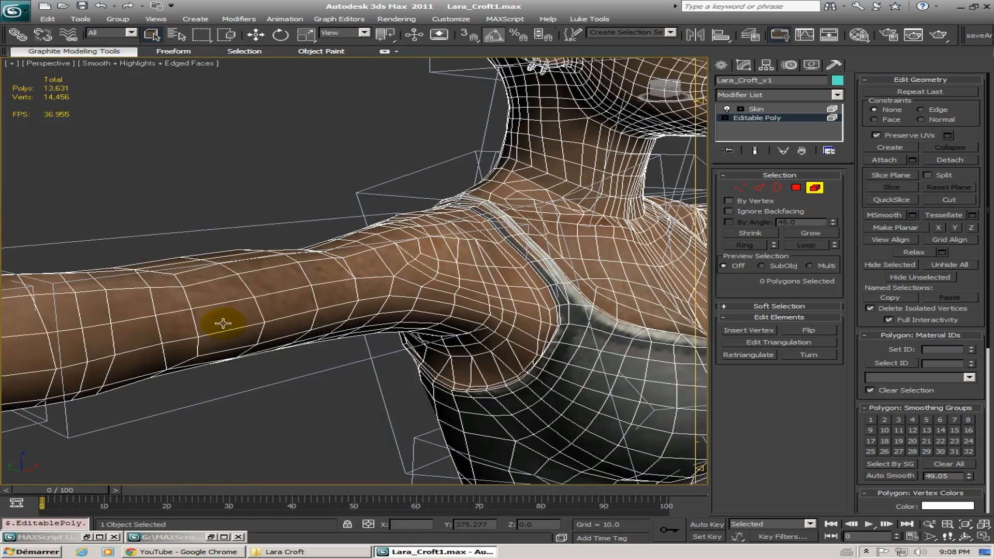
middle_click_drag(223, 324, 317, 280)
scroll(309, 287, "down", 3)
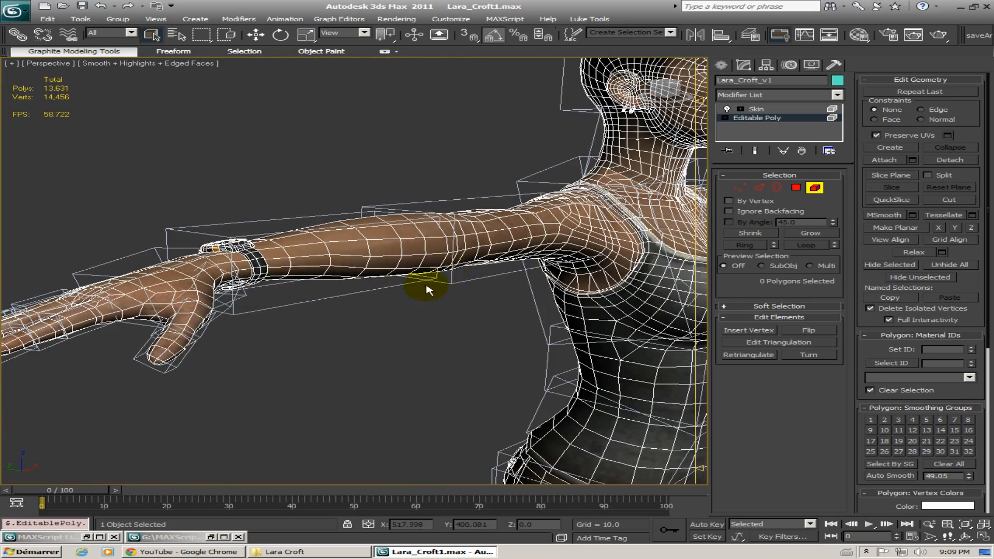
middle_click_drag(426, 286, 292, 318)
middle_click_drag(293, 318, 441, 319, "alt")
middle_click_drag(521, 300, 404, 370)
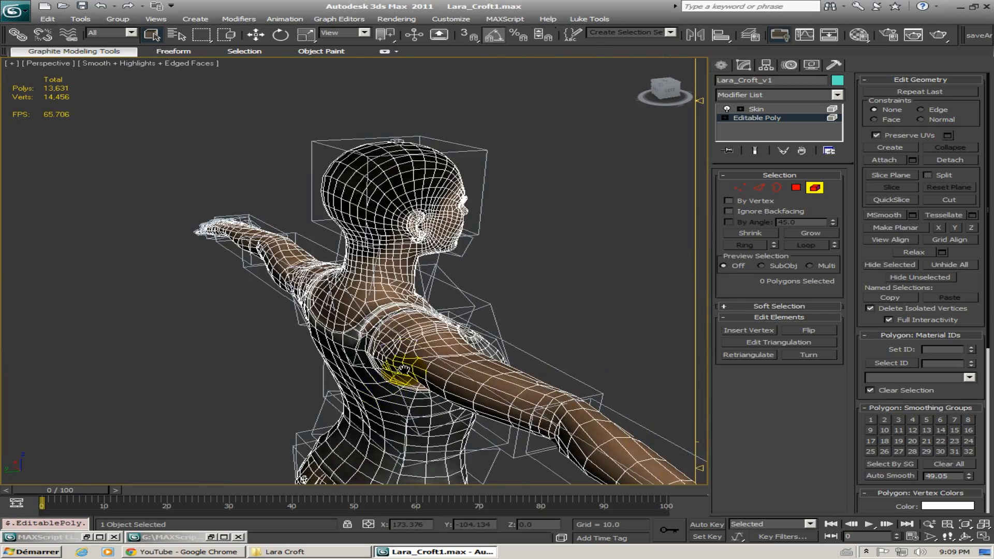
Examine the edge flow around the ears, jawline, neck, mouth and the front of the face
scroll(404, 370, "up", 3)
middle_click_drag(439, 306, 277, 285, "alt")
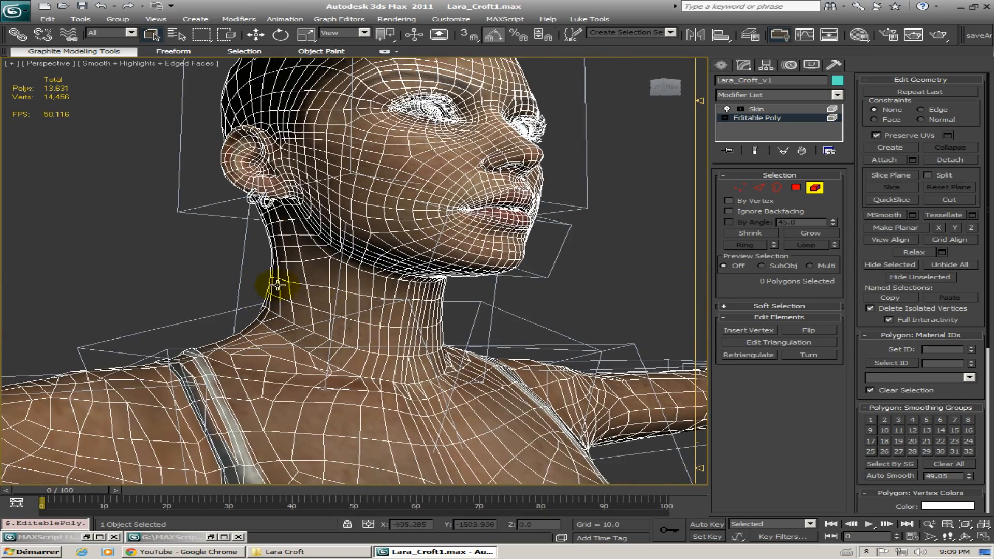
scroll(328, 255, "up", 6)
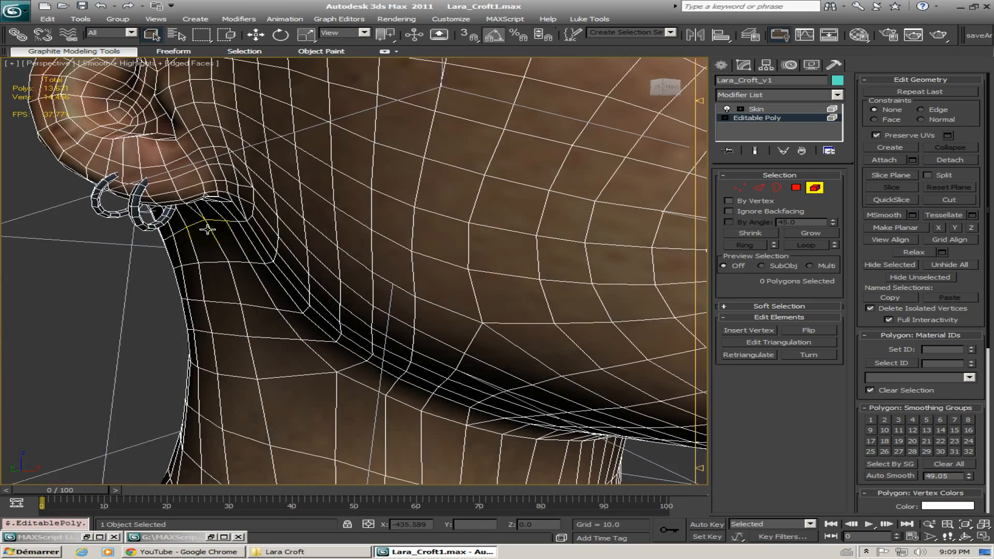
middle_click_drag(350, 255, 118, 241, "alt")
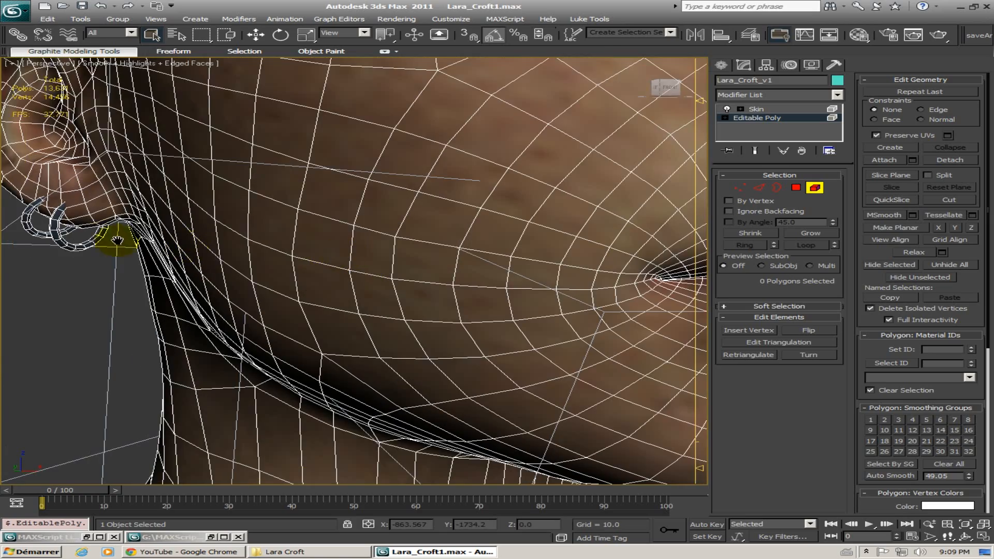
scroll(280, 277, "down", 6)
middle_click_drag(417, 304, 356, 300, "alt")
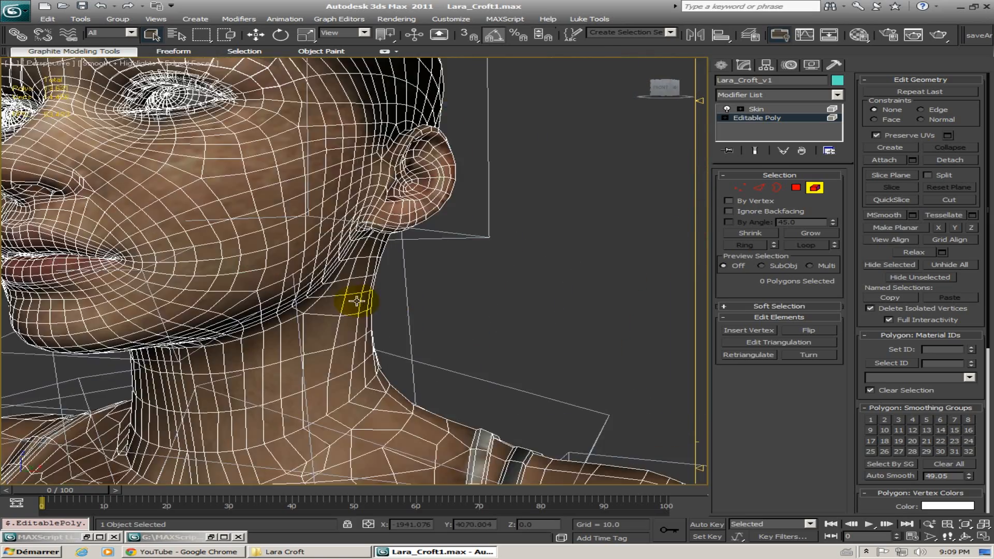
scroll(359, 304, "up", 2)
middle_click_drag(408, 367, 390, 281)
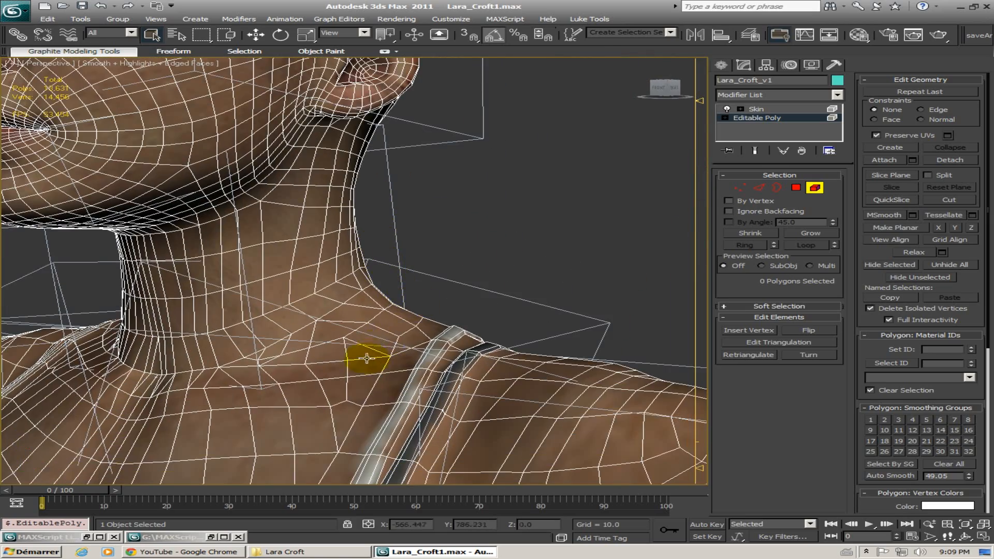
middle_click_drag(367, 359, 422, 356, "alt")
middle_click_drag(303, 281, 375, 367)
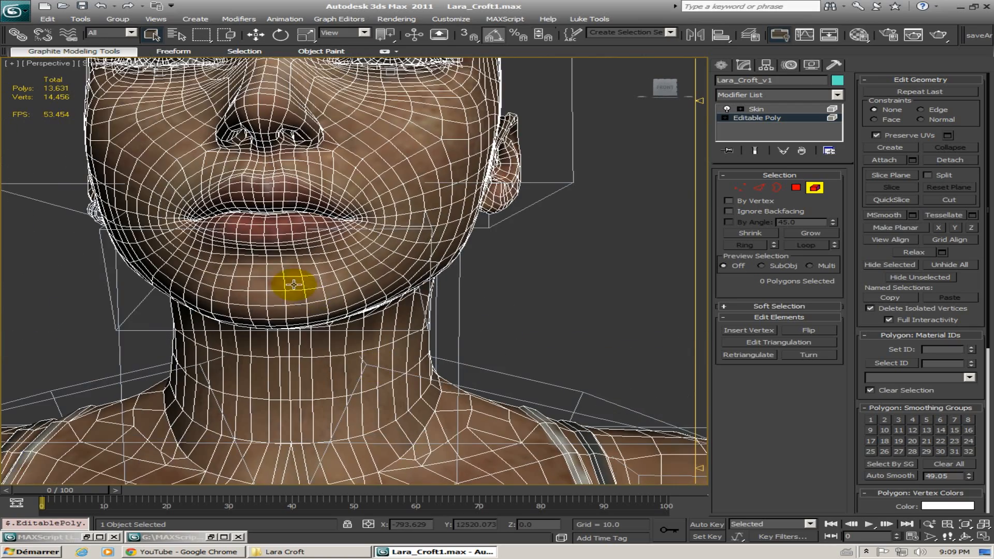
scroll(351, 316, "down", 4)
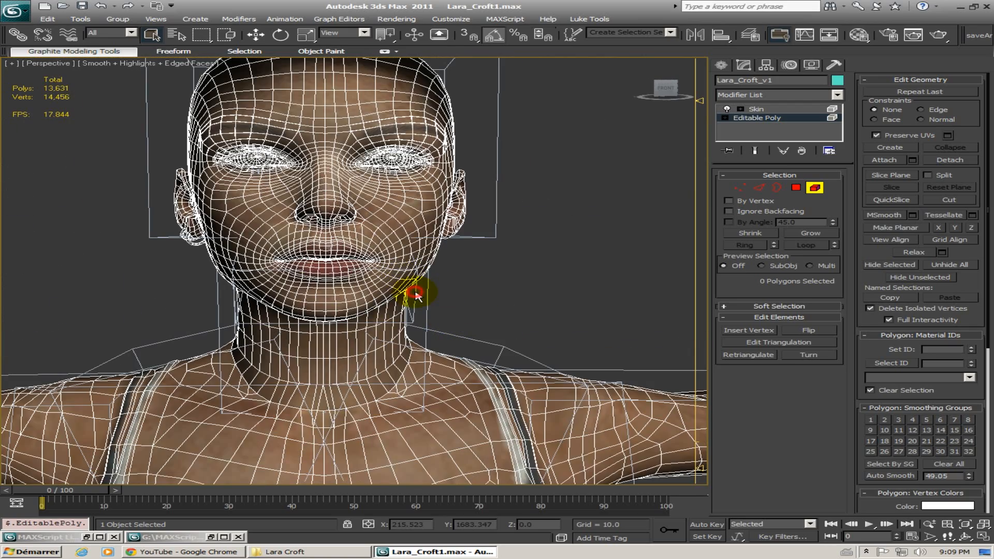
middle_click_drag(415, 297, 413, 312)
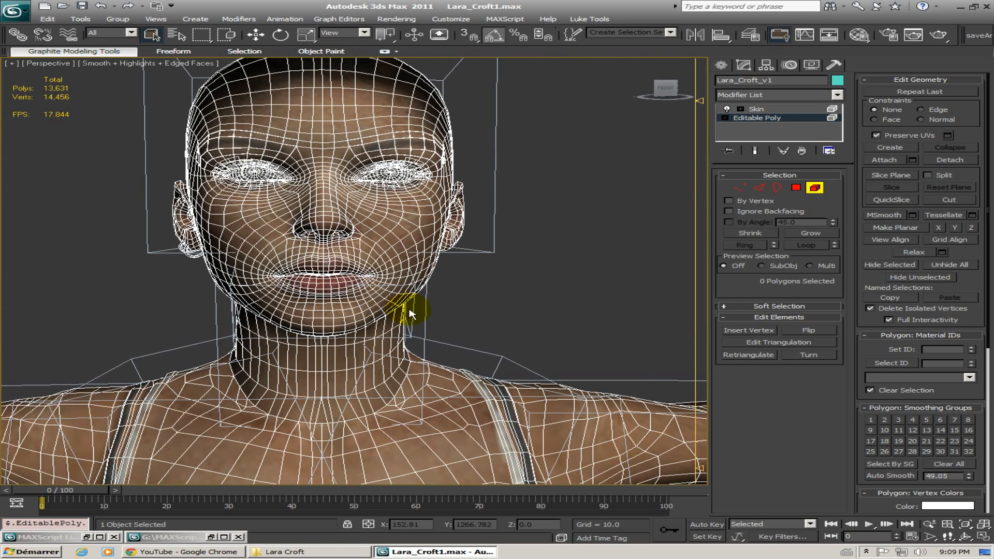
Show the mesh at Vertex level, turn on the end result display and switch to the Skin modifier
key("1")
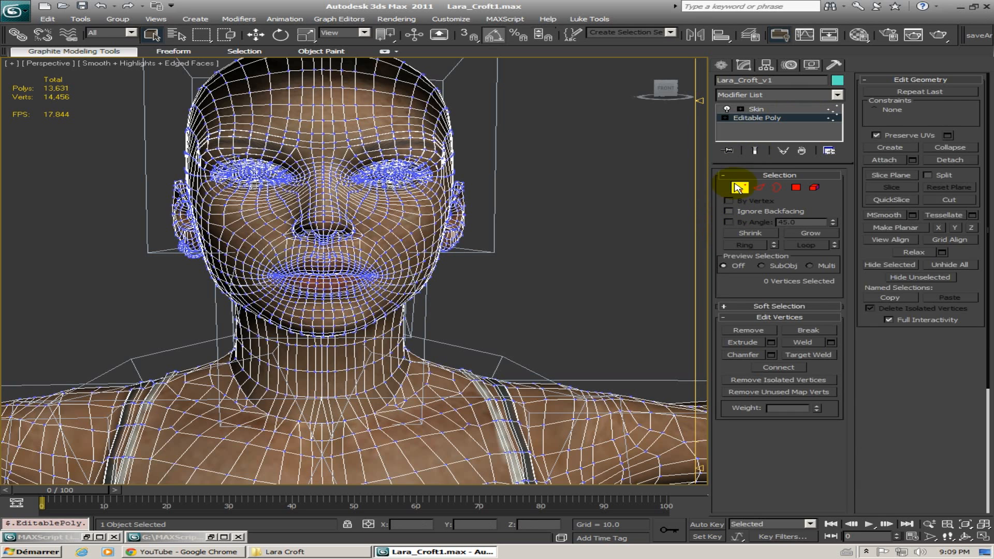
left_click(755, 151)
left_click(802, 110)
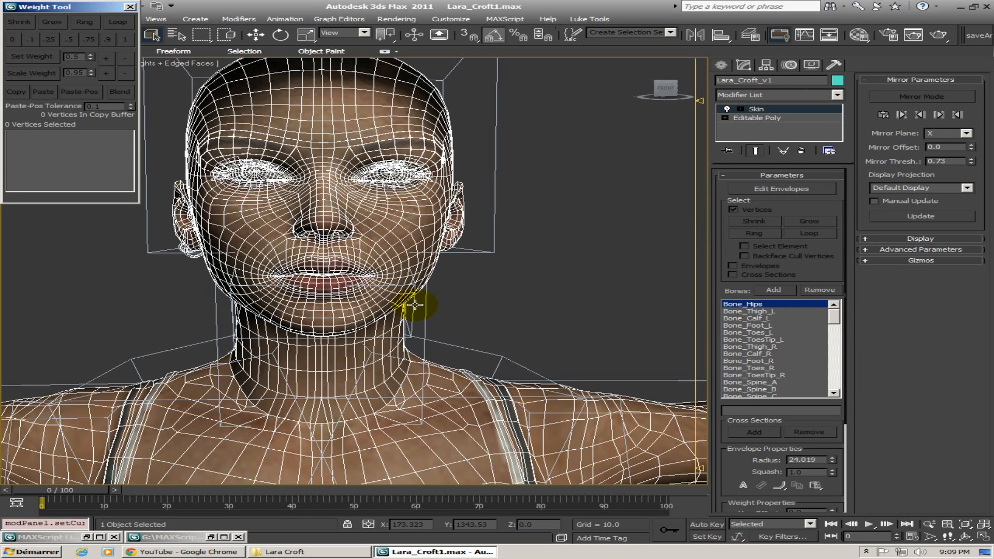
Select Bone_Jaw and rotate it open about 25 degrees to examine the mesh inside the mouth
left_click(377, 300)
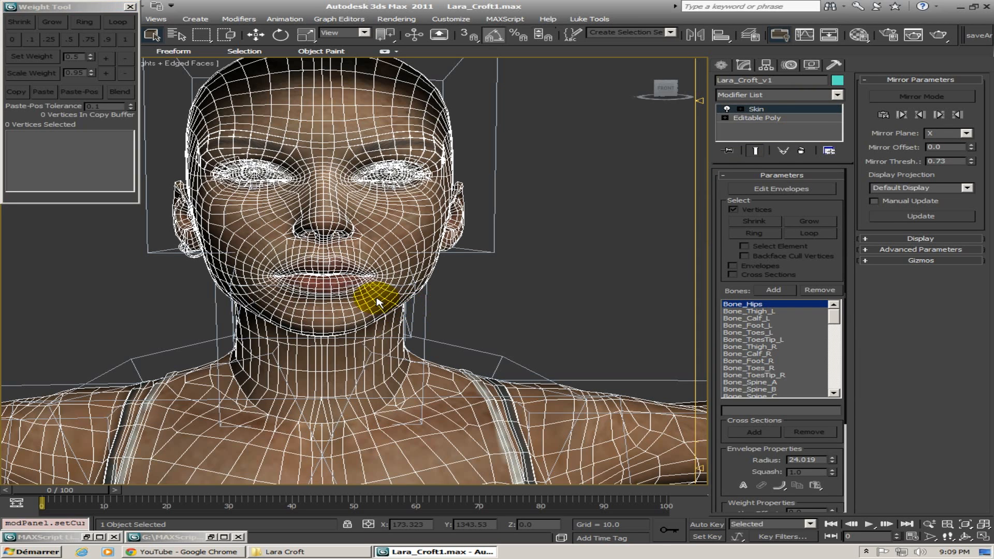
left_click(321, 269)
key("e")
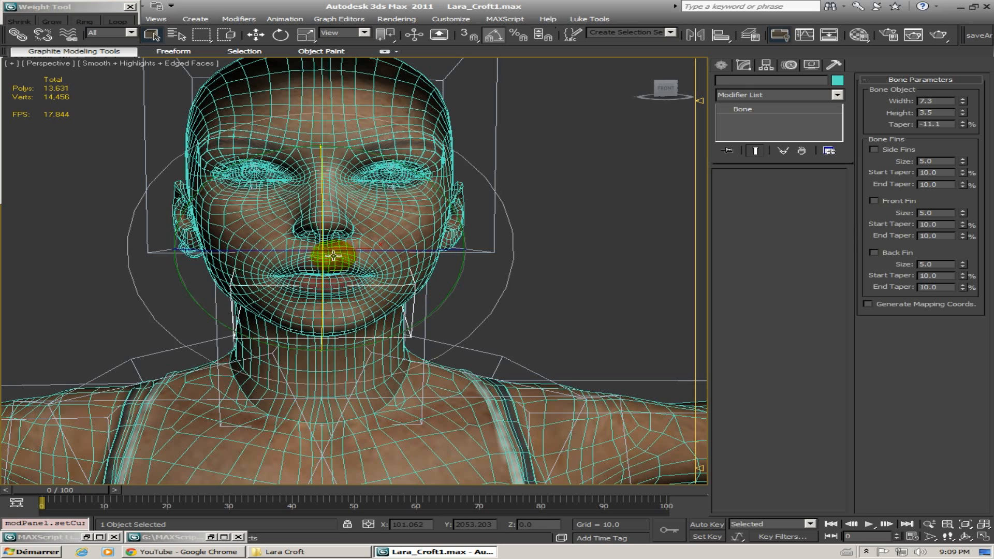
left_click_drag(321, 269, 330, 292)
scroll(334, 303, "up", 4)
scroll(334, 303, "up", 6)
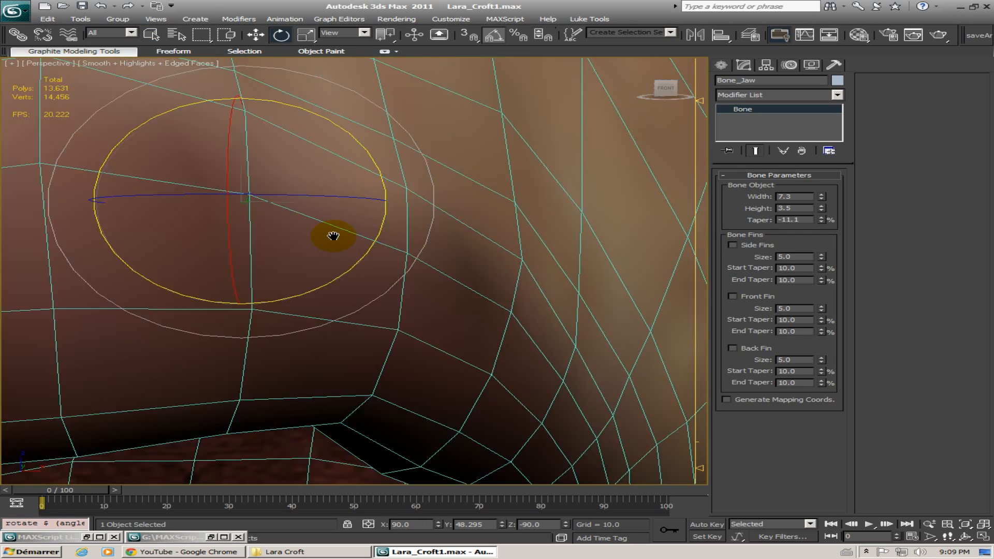
middle_click_drag(363, 275, 377, 243)
middle_click_drag(401, 166, 471, 298, "alt")
scroll(357, 235, "down", 8)
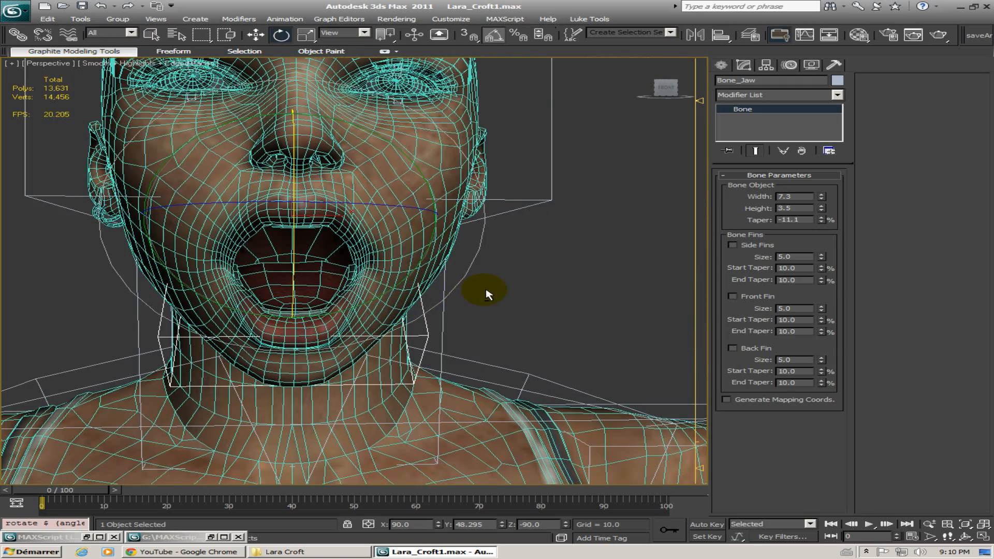
Return Bone_Jaw to its skin pose and review the upper body from the front
right_click(482, 285)
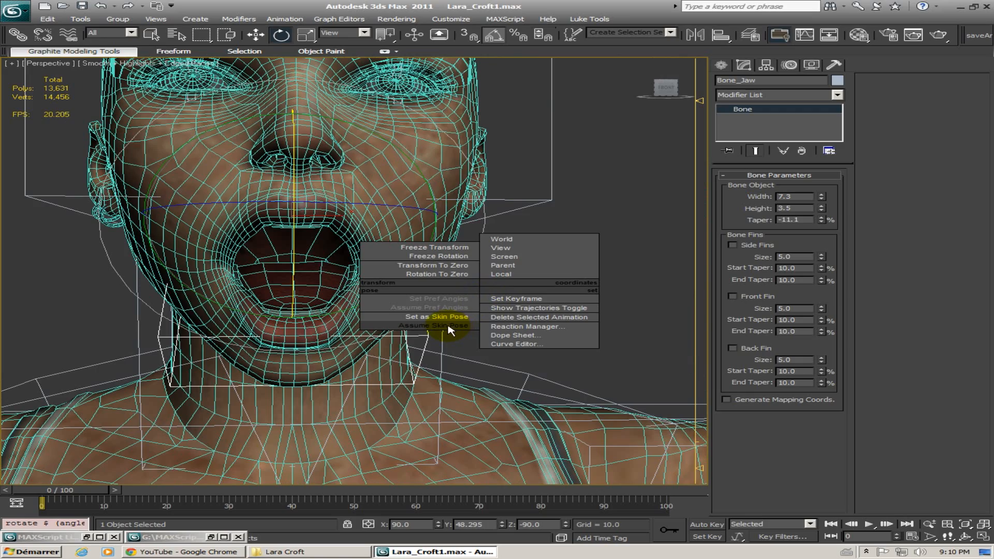
left_click(449, 326)
scroll(333, 195, "down", 5)
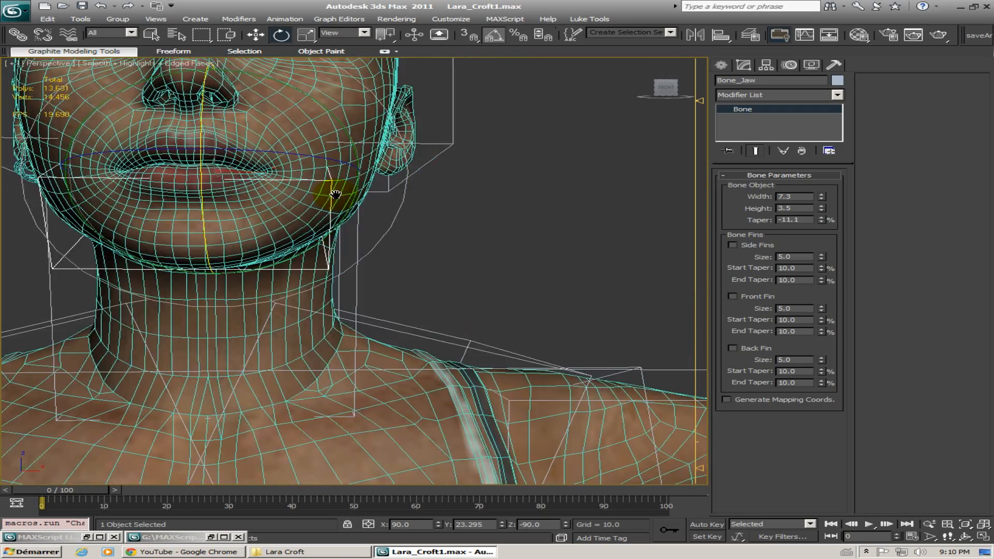
mouse_move(431, 292)
middle_mouse_down()
mouse_move(326, 224)
mouse_move(321, 210)
middle_mouse_up()
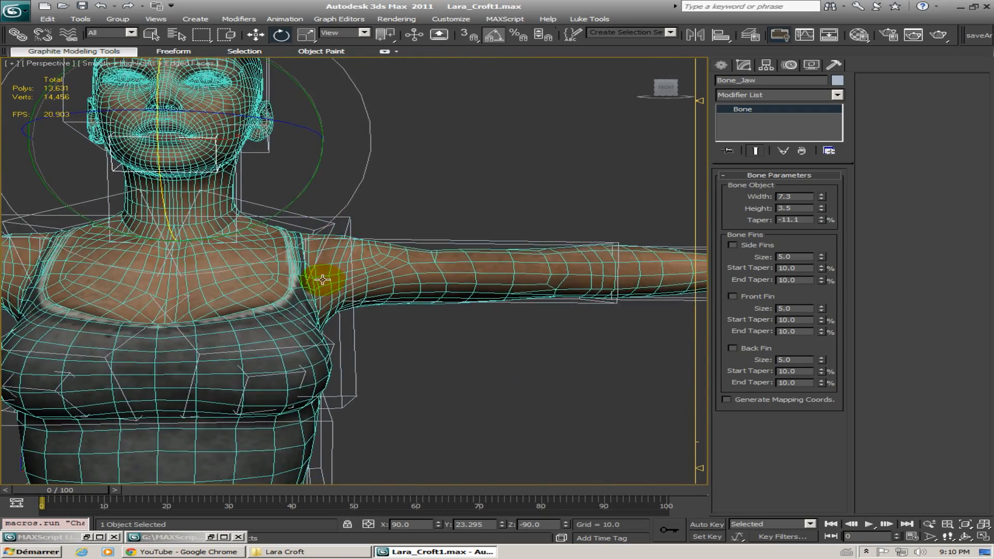
mouse_move(378, 280)
middle_mouse_down()
mouse_move(382, 233)
mouse_move(411, 221)
middle_mouse_up()
scroll(410, 222, "down", 2)
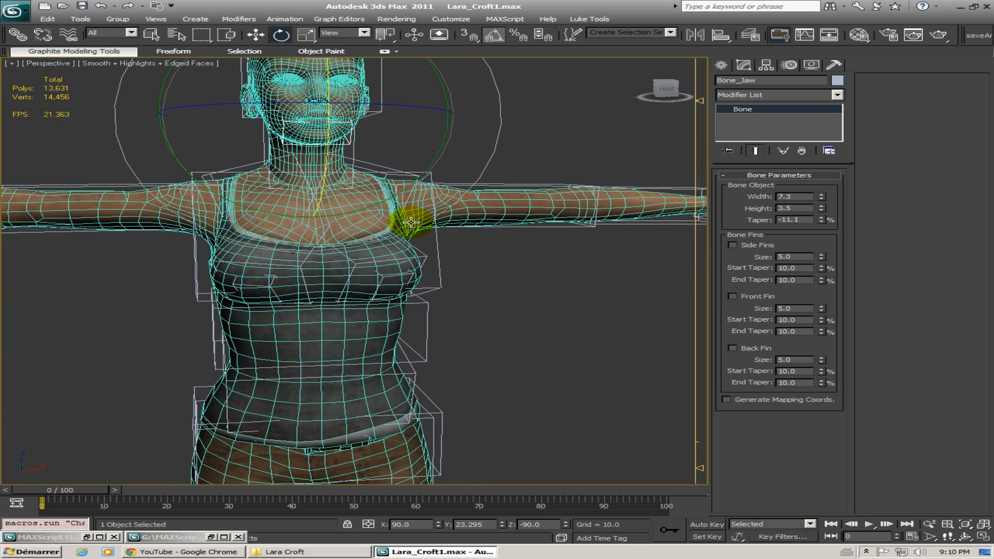
scroll(410, 223, "down", 2)
scroll(410, 224, "down", 3)
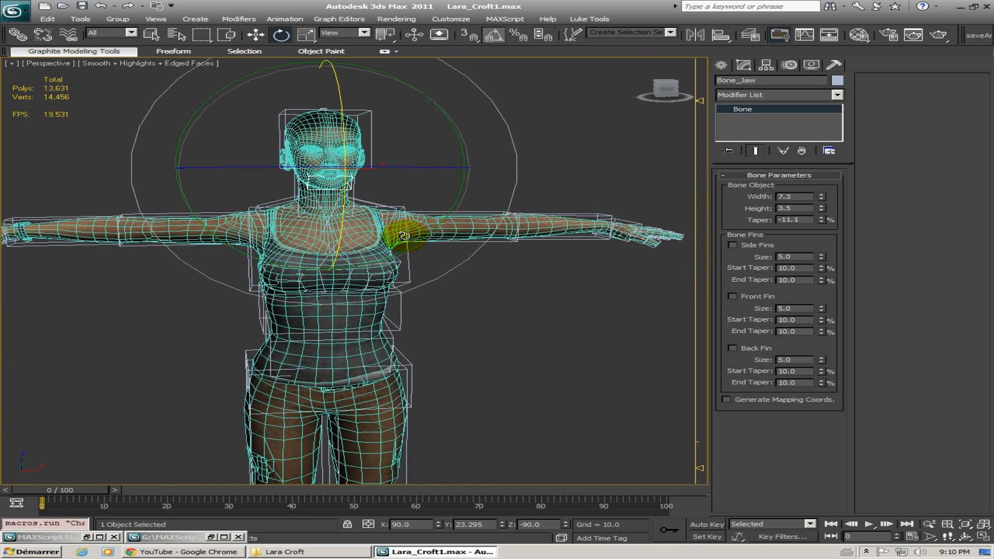
Select the left upper arm bone, try rotating it upward, and undo the rotation
left_click(438, 232)
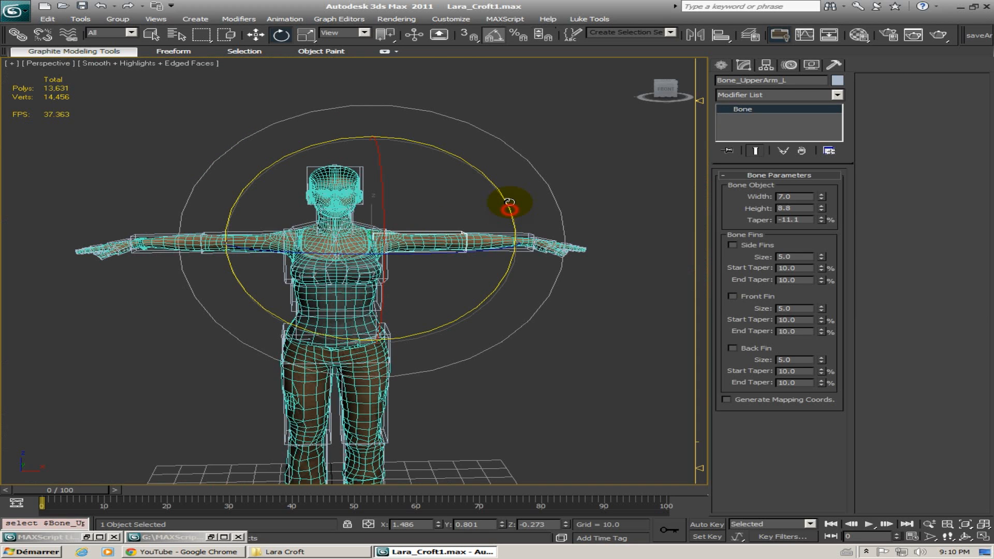
left_click_drag(509, 202, 503, 179)
key("ctrl+z")
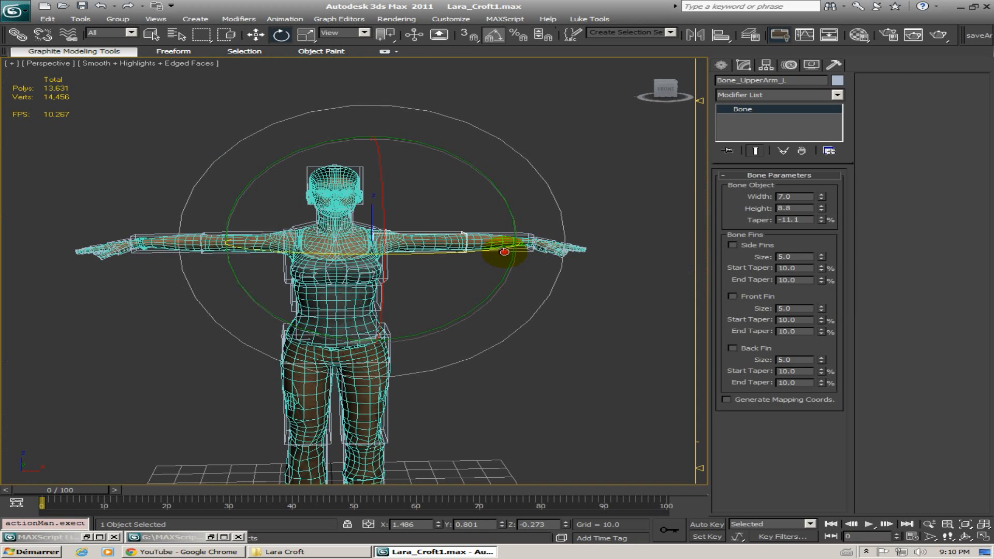
left_click_drag(505, 253, 504, 252)
left_click(504, 252)
Bend Bone_ForeArm_L forward about 85 degrees to examine the elbow deformation, and return it to its skin pose
middle_click_drag(501, 254, 508, 315, "alt")
scroll(510, 315, "down", 2)
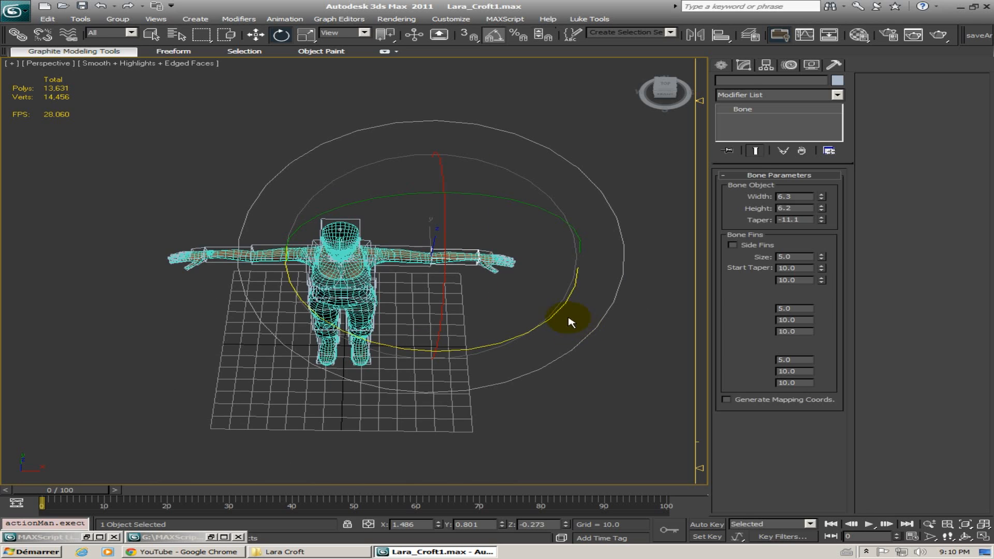
left_click_drag(547, 321, 476, 257)
scroll(521, 228, "up", 5)
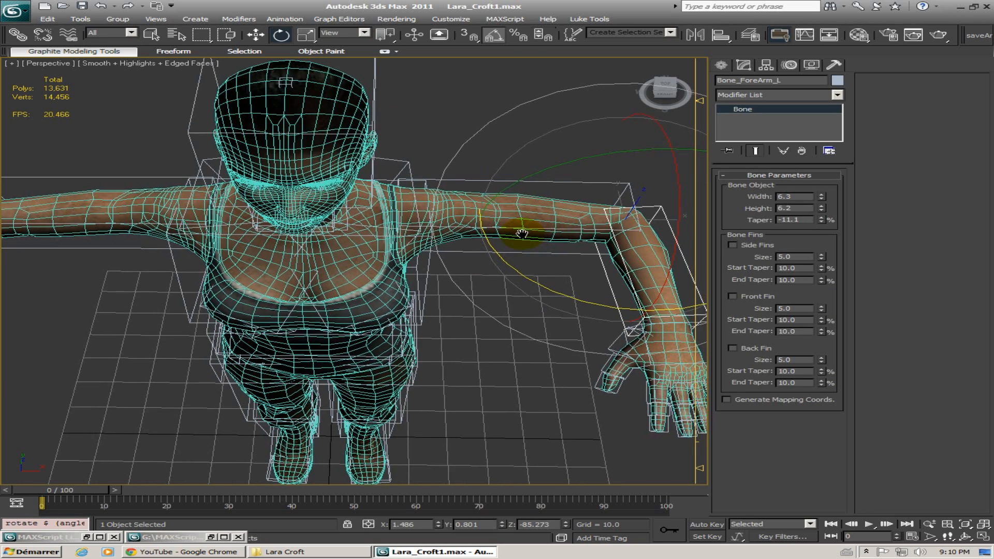
right_click(503, 245)
left_click(444, 285)
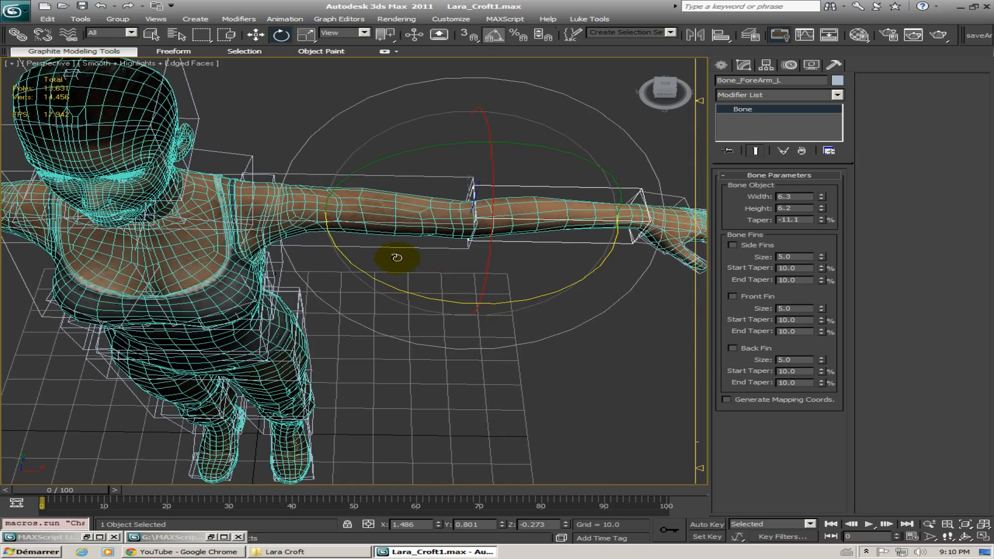
Examine the arms from above and behind, and try a small forward rotation of Bone_ForeArm_L from the front view
middle_click_drag(389, 249, 470, 216)
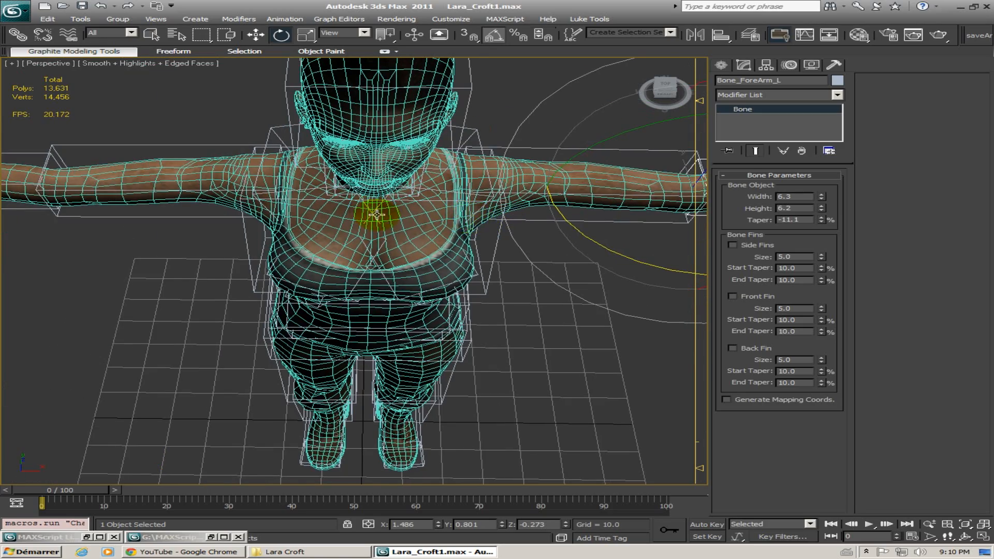
middle_click_drag(375, 214, 507, 207, "alt")
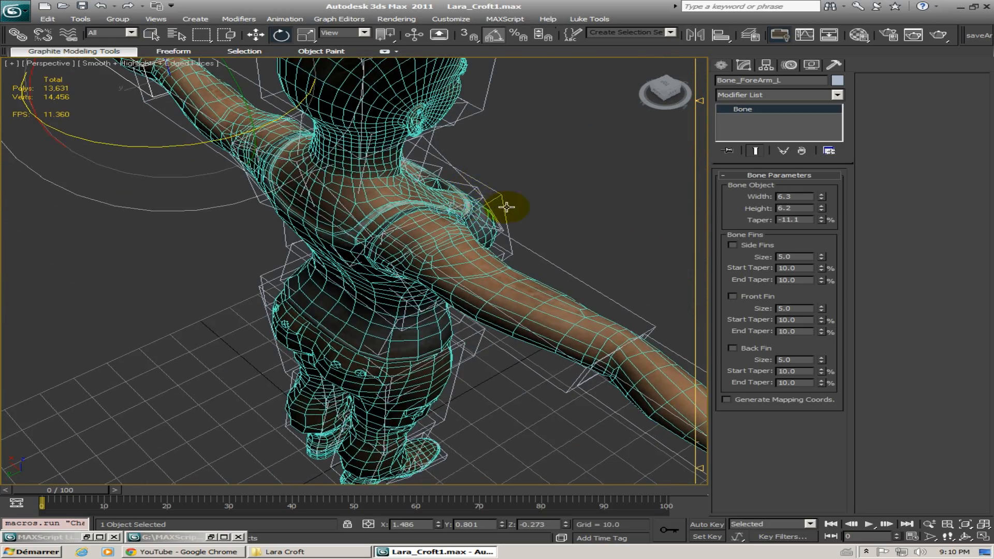
middle_click_drag(403, 241, 407, 197, "alt")
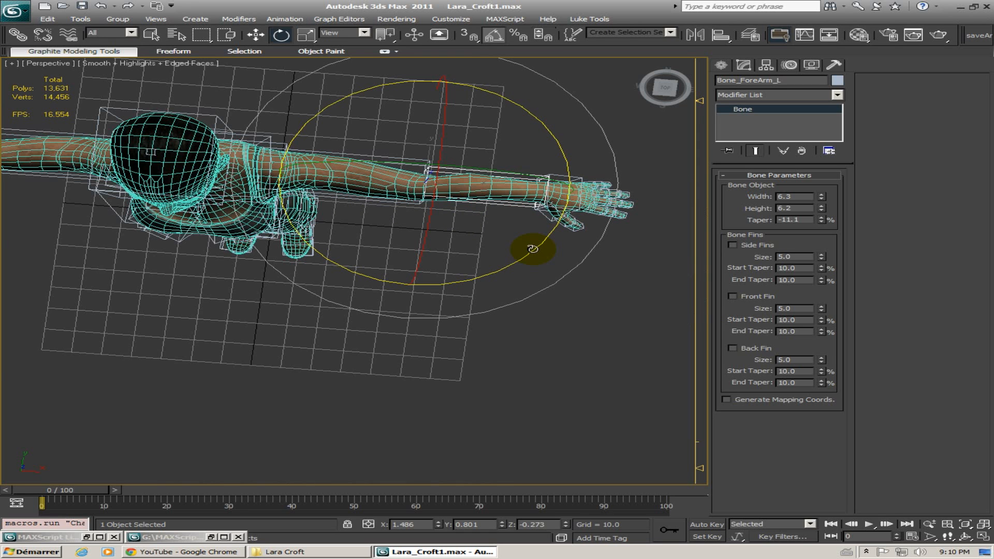
scroll(533, 249, "up", 3)
scroll(393, 297, "down", 4)
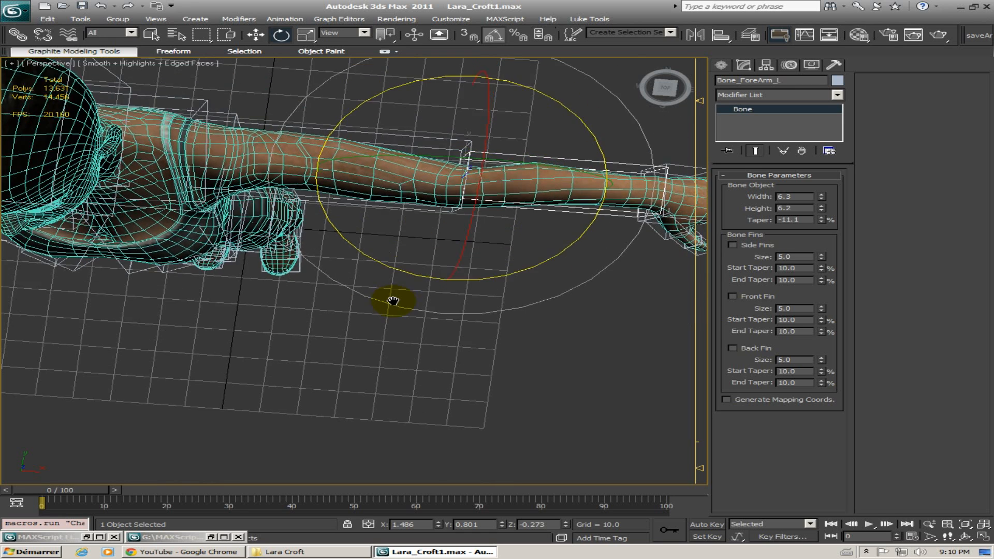
middle_click_drag(415, 265, 488, 209, "alt")
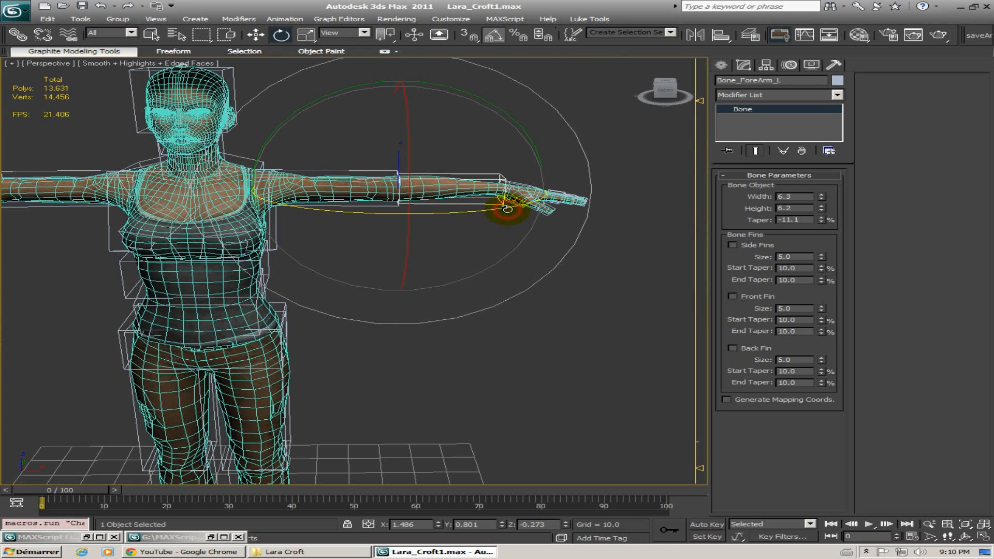
left_click_drag(505, 209, 503, 210)
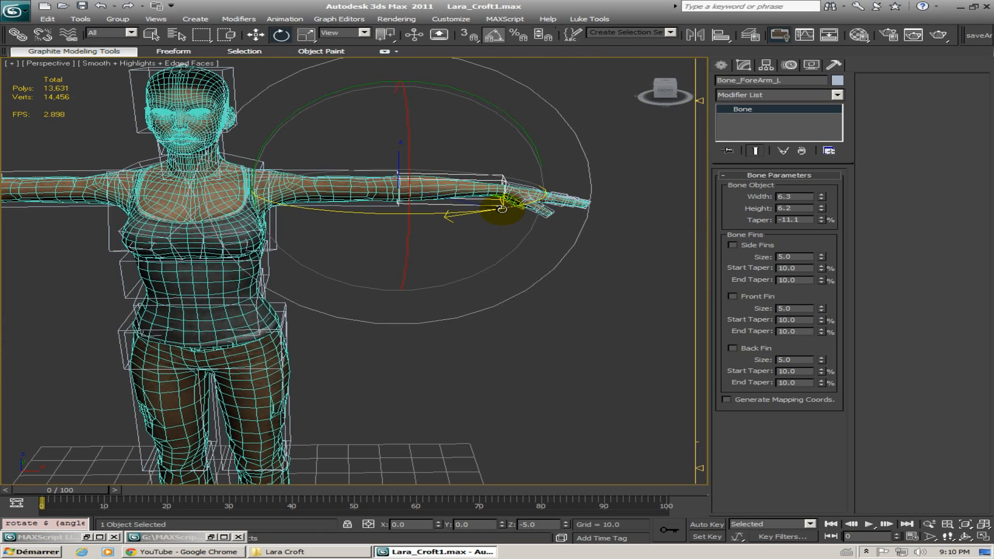
left_click_drag(502, 208, 544, 200)
Rotate Bone_ForeArm_L about -15 degrees around the Z axis so the left elbow bends slightly forward
middle_click_drag(411, 199, 484, 23, "alt")
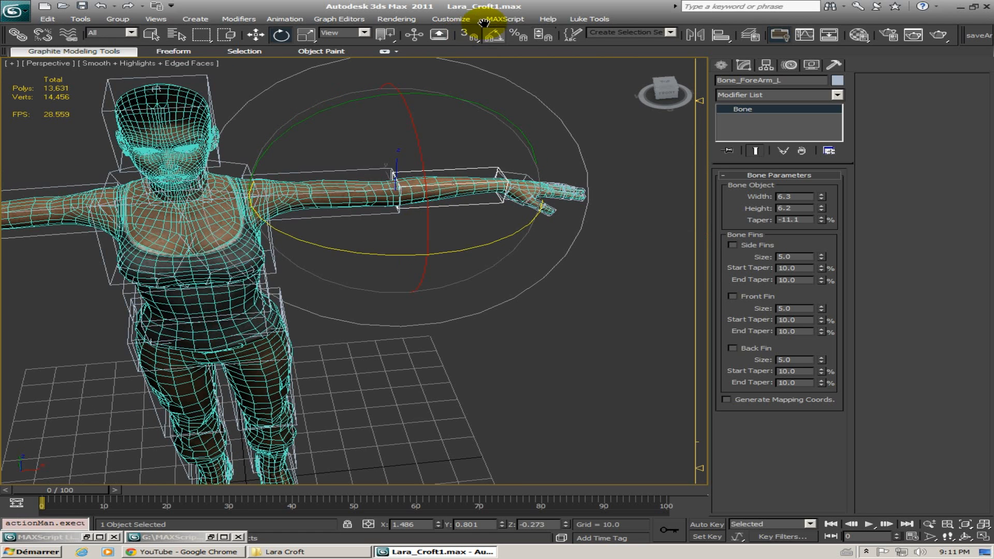
middle_click_drag(416, 131, 444, 221, "alt")
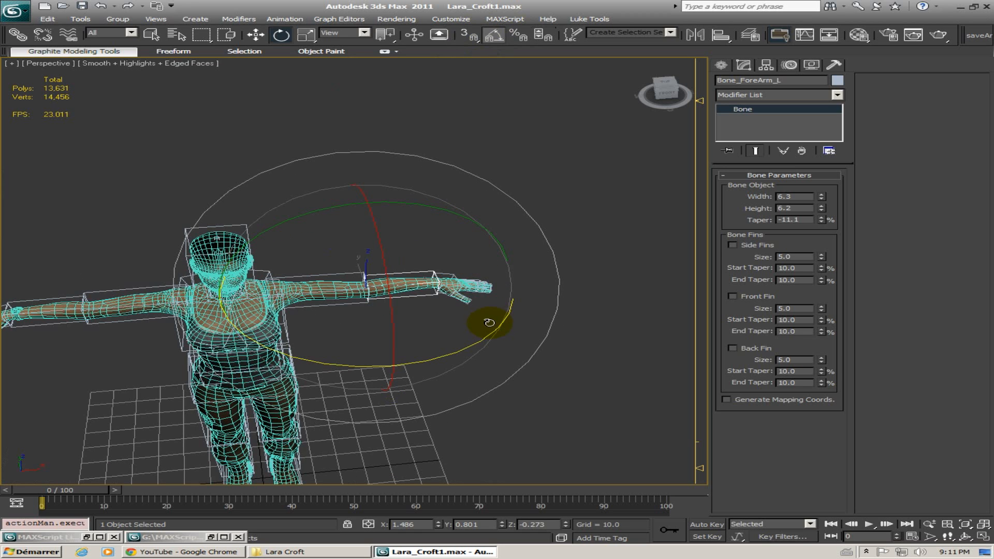
left_click_drag(488, 332, 482, 333)
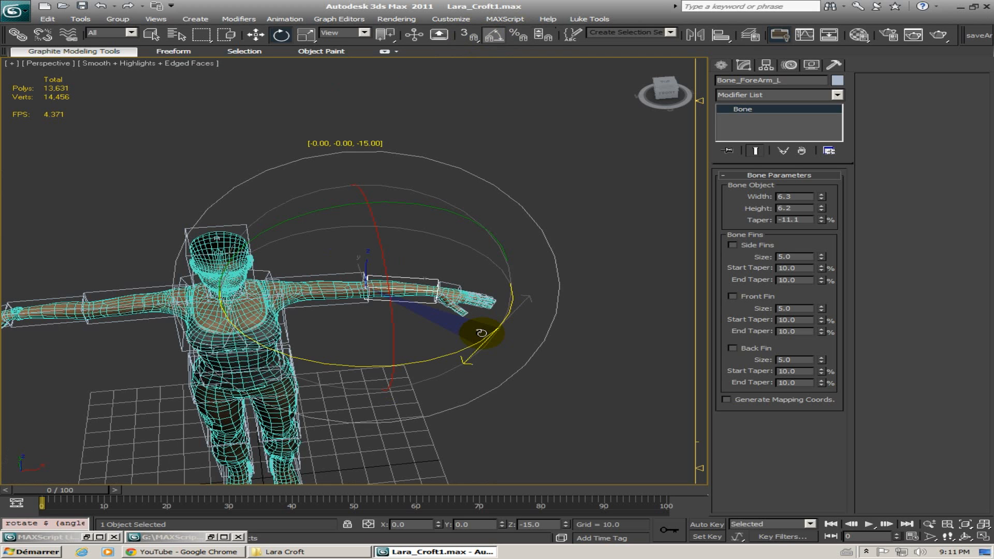
left_click_drag(482, 333, 482, 333)
Select Bone_ForeArm_R and rotate it slightly forward around the Z axis to match the left forearm's bend
middle_click_drag(298, 294, 548, 275)
scroll(308, 302, "down", 3)
scroll(282, 307, "up", 4)
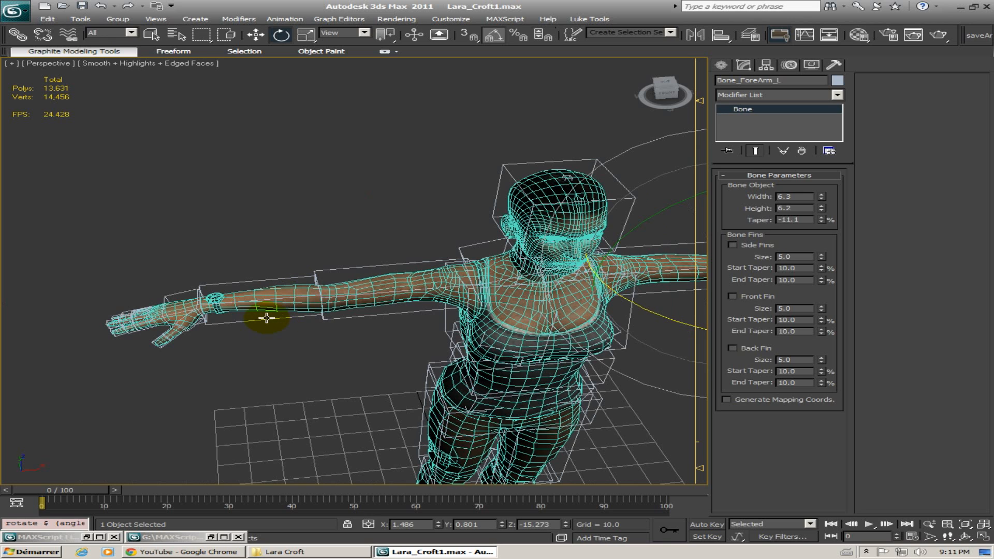
left_click(267, 318)
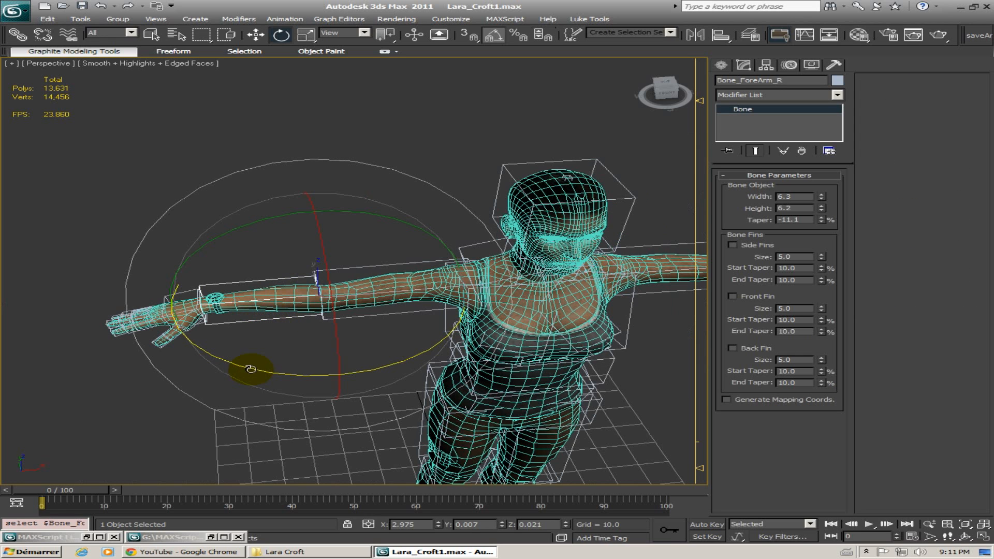
scroll(252, 367, "down", 2)
left_click_drag(252, 368, 267, 310)
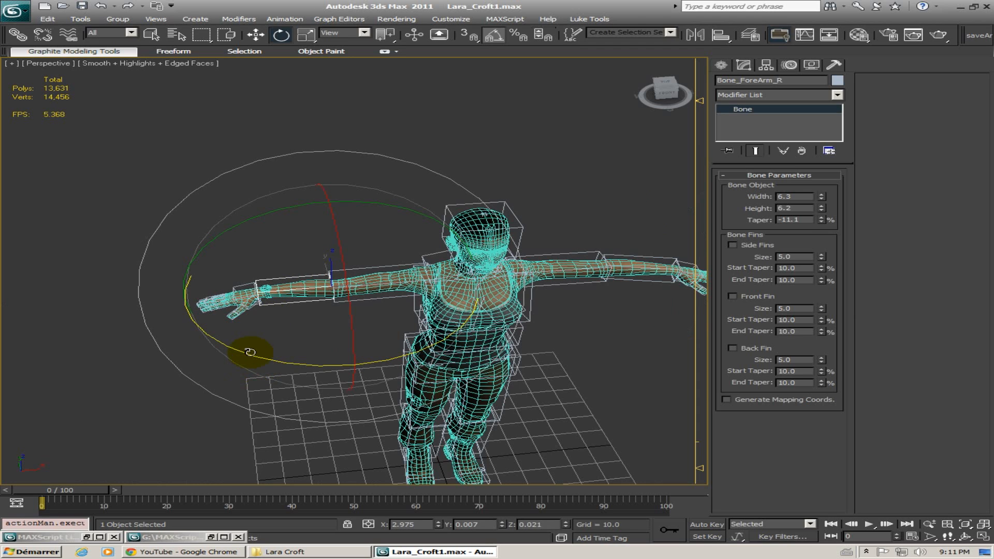
left_click_drag(255, 356, 261, 358)
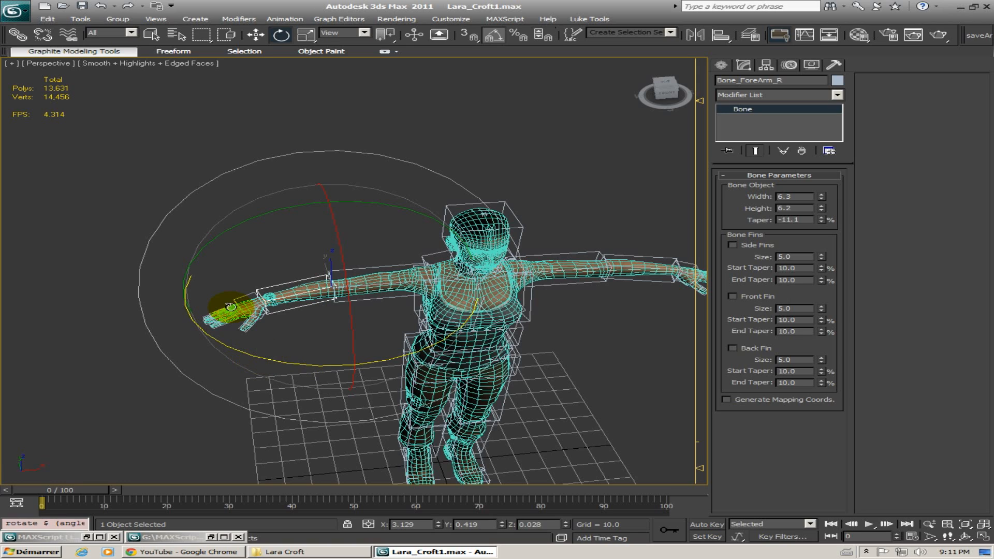
Examine the bent right forearm's mesh and its line from wrist to shoulder, from behind and from above
middle_click_drag(231, 306, 374, 319, "alt")
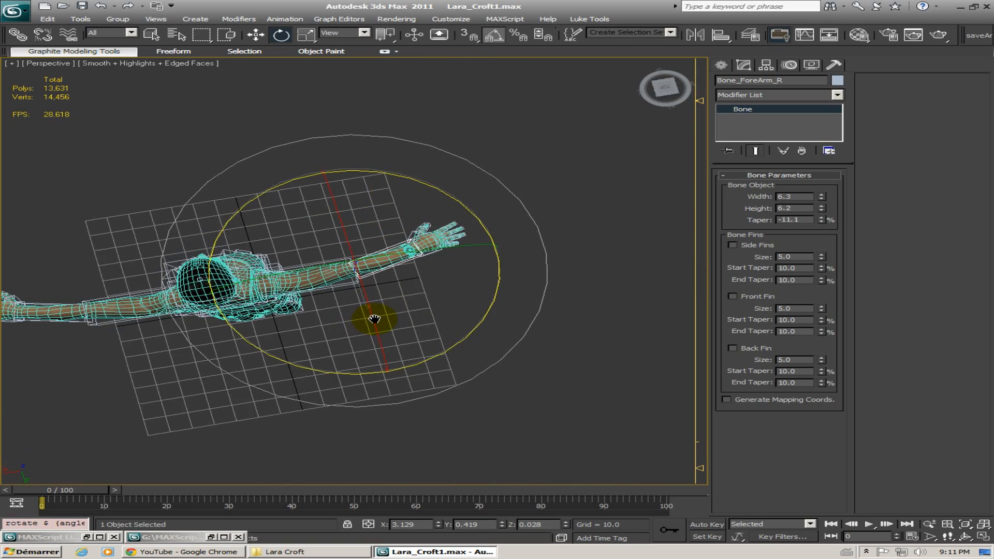
scroll(374, 318, "up", 8)
middle_click_drag(310, 316, 365, 292, "alt")
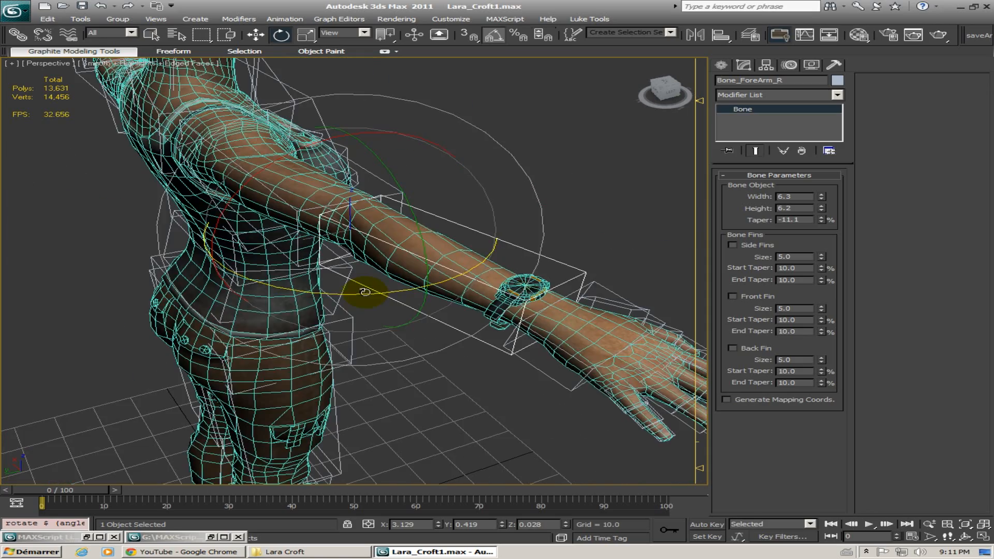
mouse_move(243, 310)
middle_mouse_down("alt")
mouse_move(340, 324)
mouse_move(333, 342)
mouse_move(340, 330)
mouse_move(377, 339)
mouse_move(228, 333)
mouse_move(382, 340)
mouse_move(228, 337)
mouse_move(226, 328)
mouse_move(295, 304)
mouse_move(258, 270)
mouse_move(373, 284)
mouse_move(369, 321)
mouse_move(242, 292)
middle_mouse_up("alt")
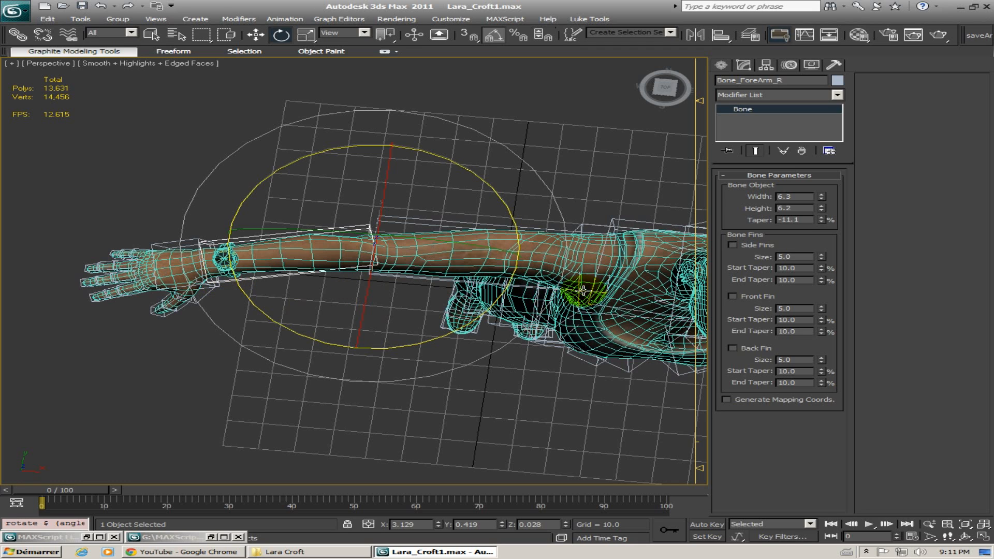
left_click(249, 280)
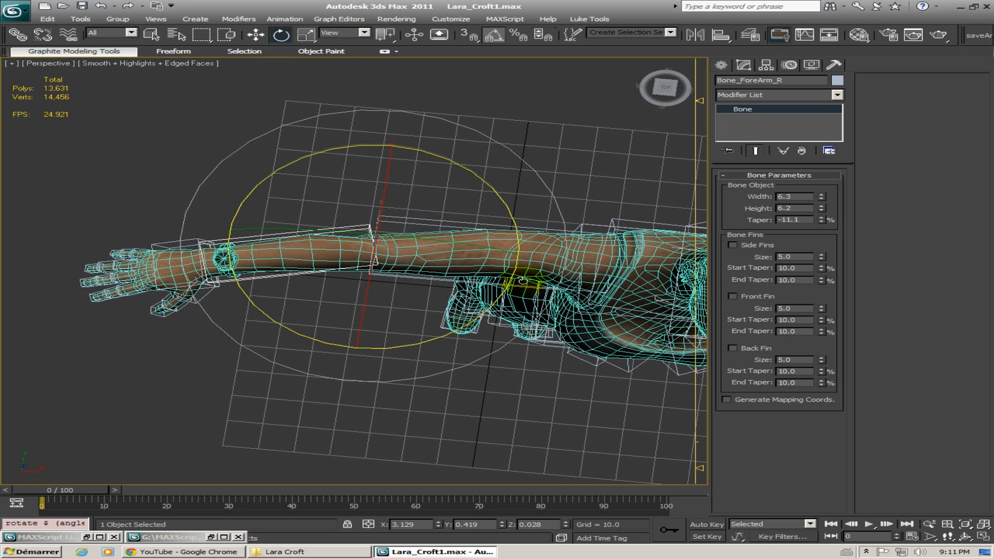
left_click(383, 224)
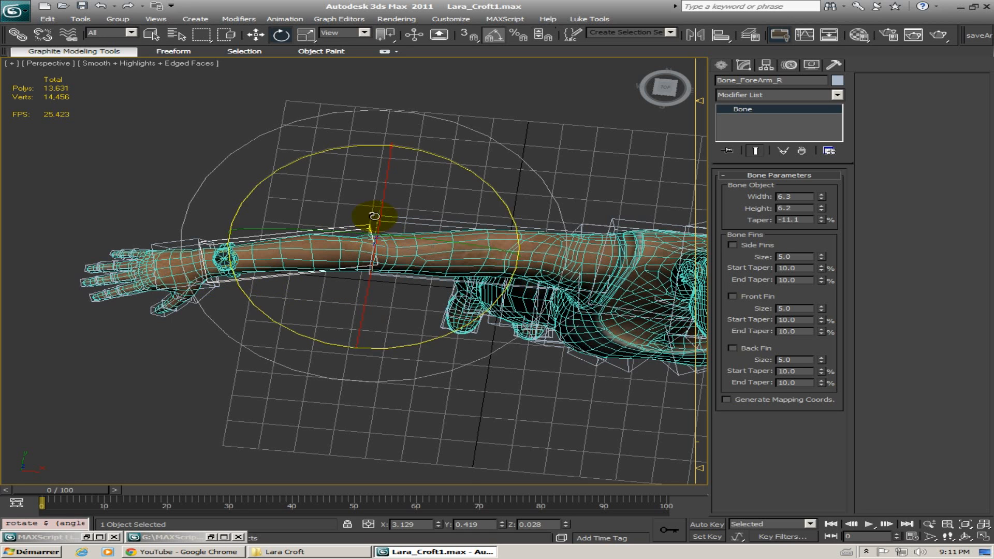
middle_click_drag(371, 239, 369, 270)
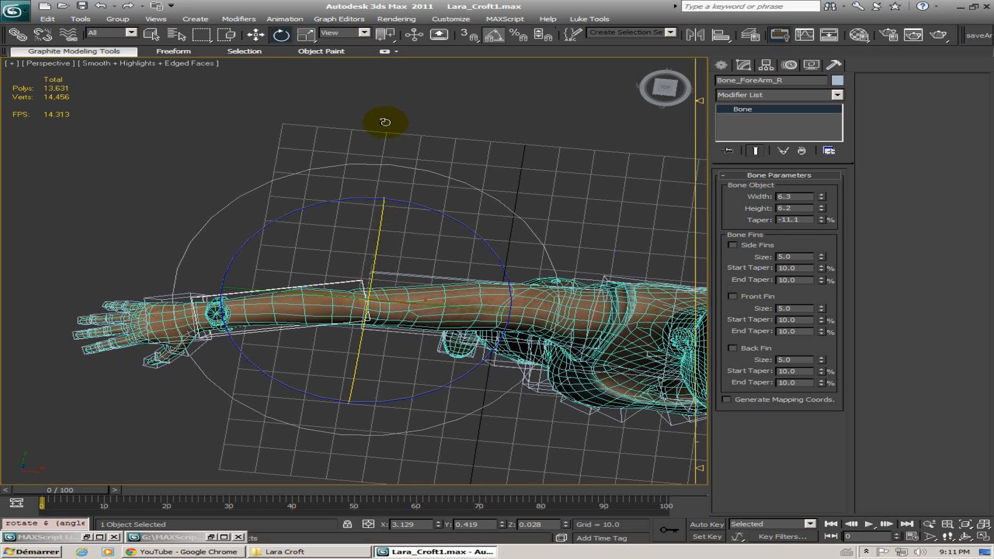
Examine the right arm lengthwise from the hand toward the shoulder, and review the whole body from the front
mouse_move(374, 176)
middle_mouse_down("alt")
mouse_move(428, 160)
mouse_move(526, 160)
mouse_move(390, 176)
middle_mouse_up("alt")
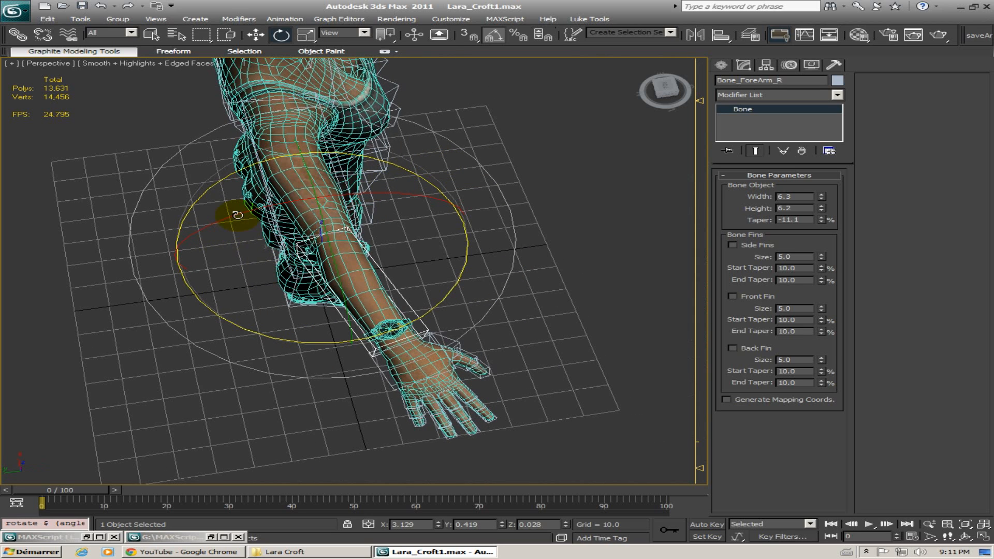
middle_click_drag(193, 213, 218, 200)
mouse_move(337, 183)
middle_mouse_down("alt")
mouse_move(411, 167)
mouse_move(322, 162)
mouse_move(345, 196)
middle_mouse_up("alt")
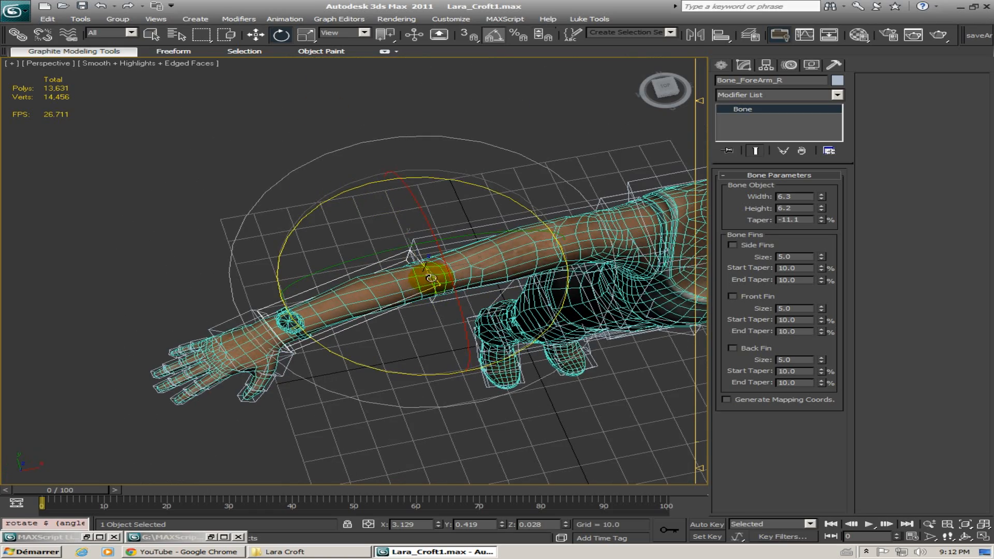
middle_click_drag(525, 233, 387, 258, "alt")
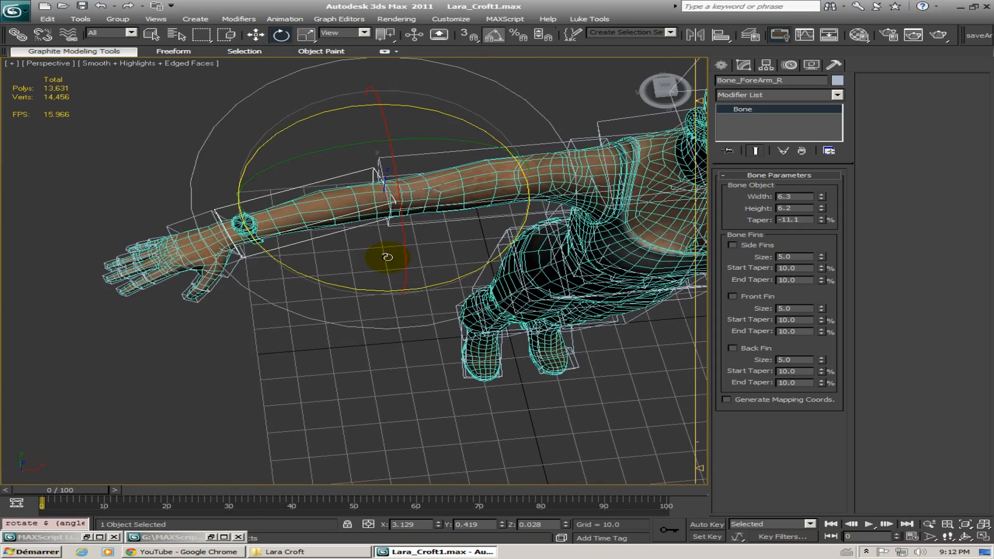
middle_click_drag(393, 222, 355, 255, "alt")
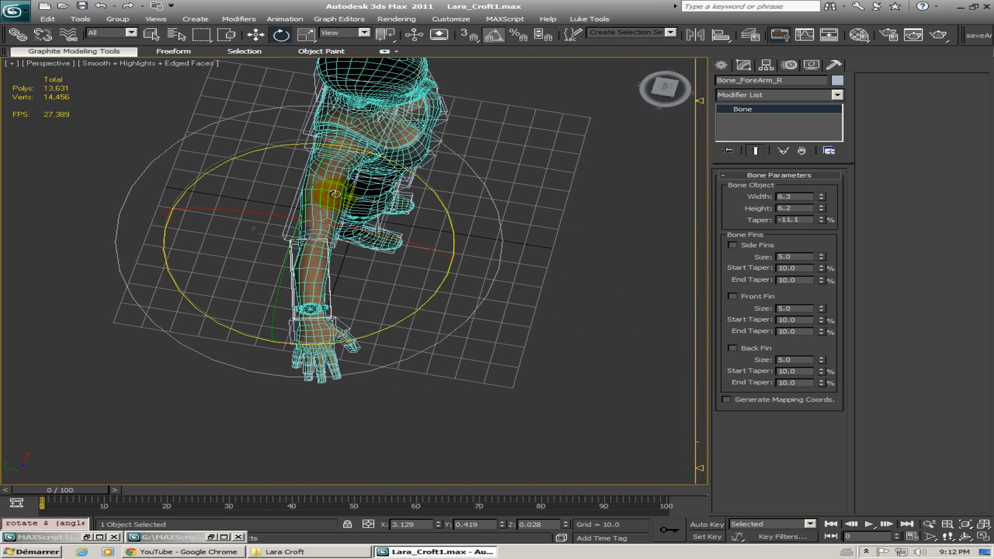
middle_click_drag(290, 228, 334, 208, "alt")
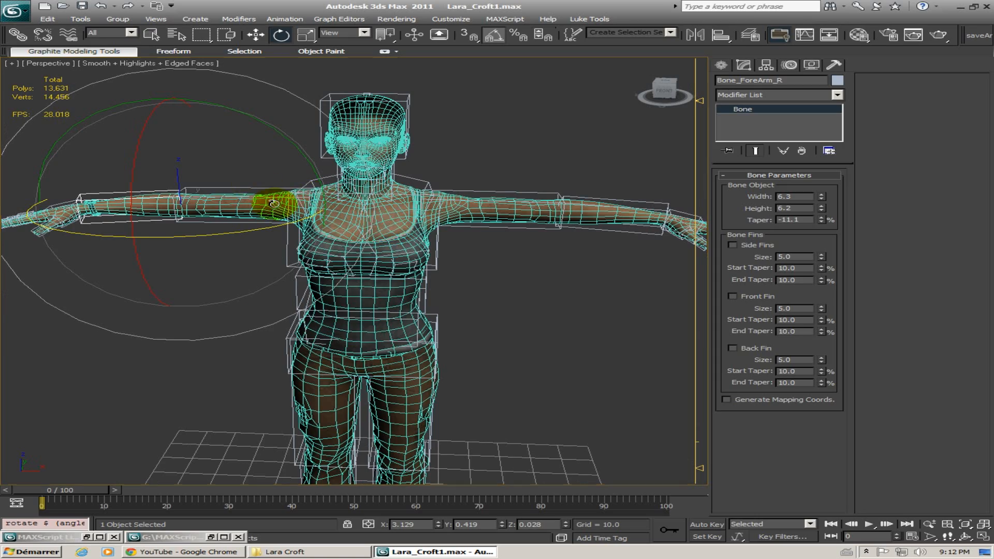
middle_click_drag(272, 211, 249, 300, "alt")
middle_click_drag(388, 262, 316, 191, "alt")
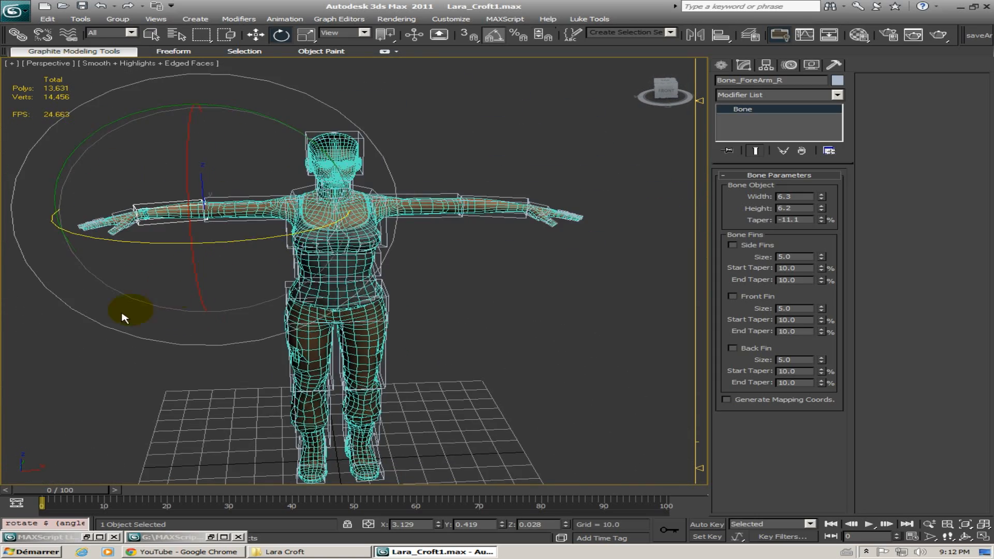
Select the bones of both arms together and set their current pose as the skin pose, accepting the confirmation
left_click_drag(184, 253, 276, 207)
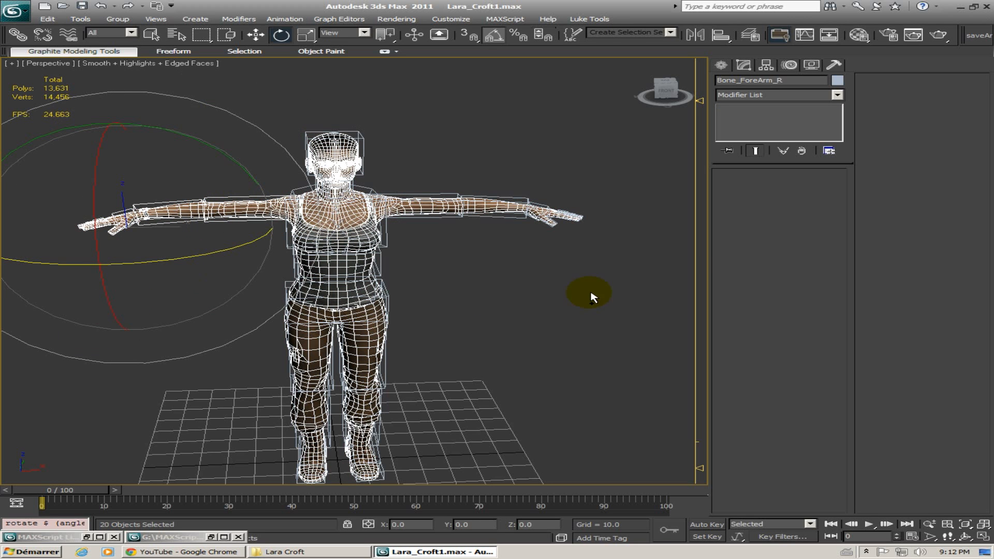
left_click_drag(587, 293, 408, 162, "ctrl")
middle_click_drag(355, 160, 516, 257, "alt")
right_click(506, 257)
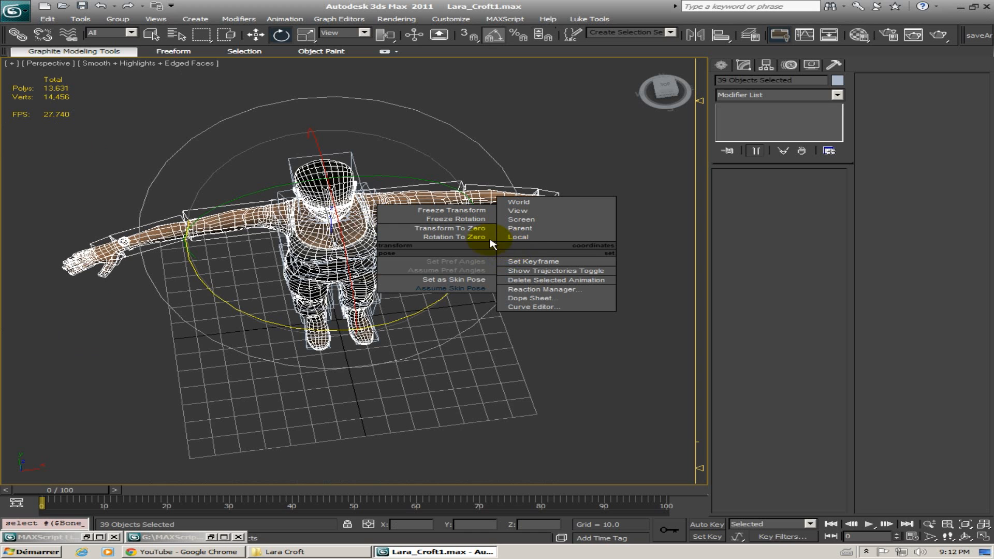
left_click(473, 280)
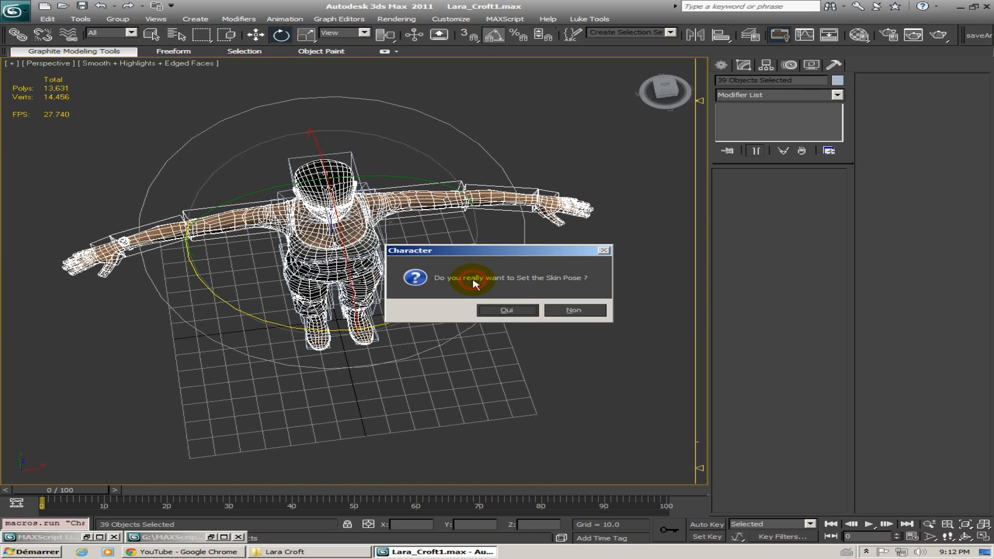
left_click(506, 311)
Select the Lara_Croft_v1 mesh from the front to show its Skin modifier settings
middle_click_drag(435, 301, 394, 234, "alt")
scroll(369, 234, "up", 5)
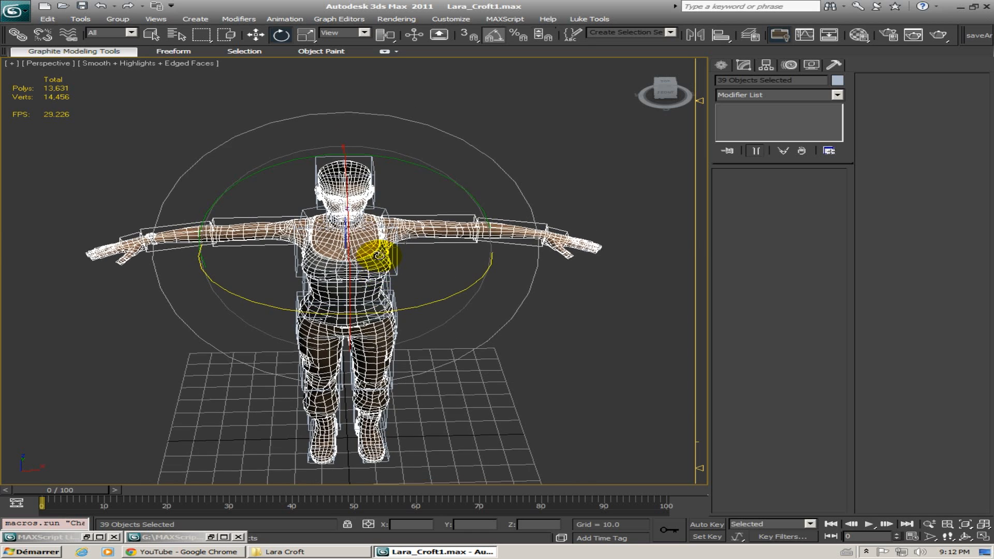
left_click(391, 228)
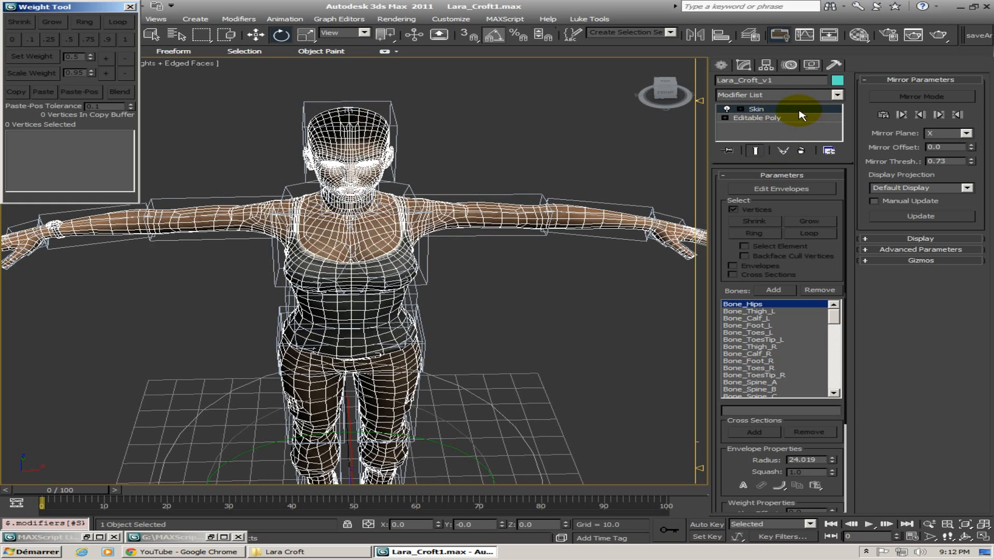
Copy the Skin modifier of Lara_Croft_v1, collapse the stack to an Editable Poly, and paste the Skin modifier back on top
right_click(801, 114)
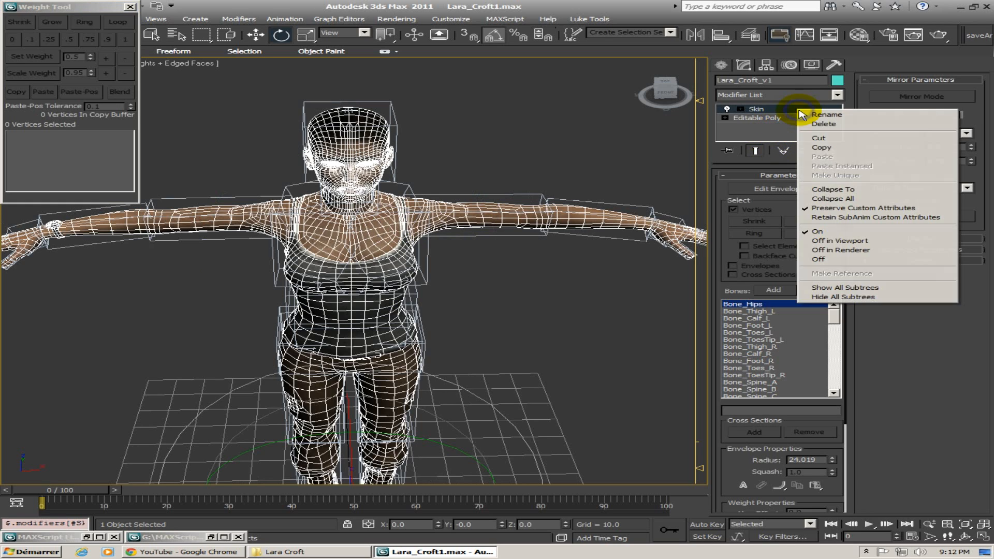
left_click(831, 148)
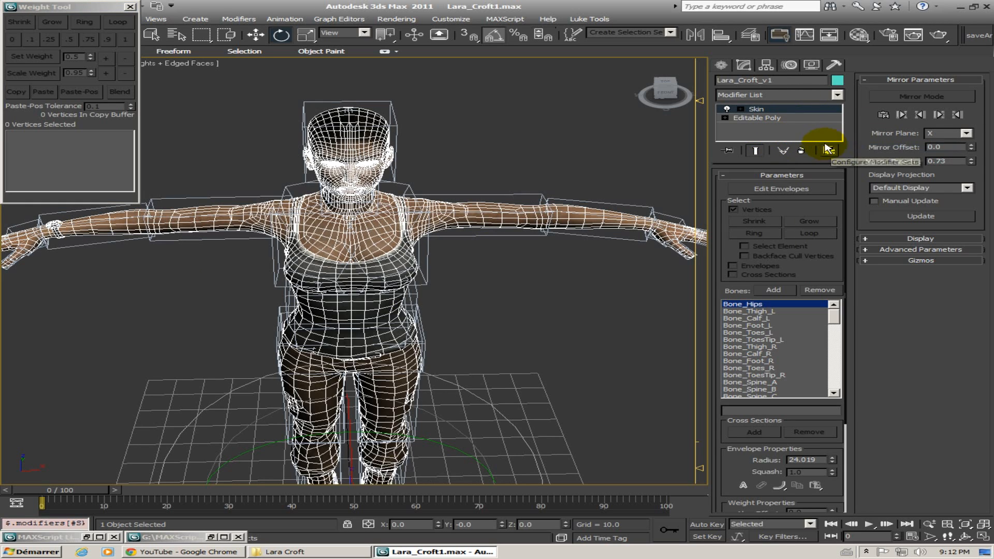
right_click(788, 109)
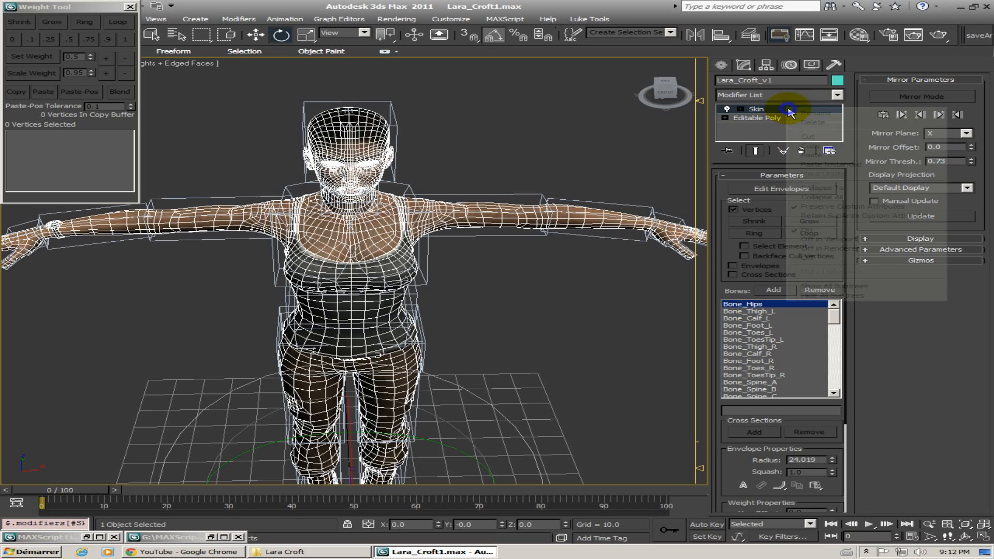
left_click(829, 188)
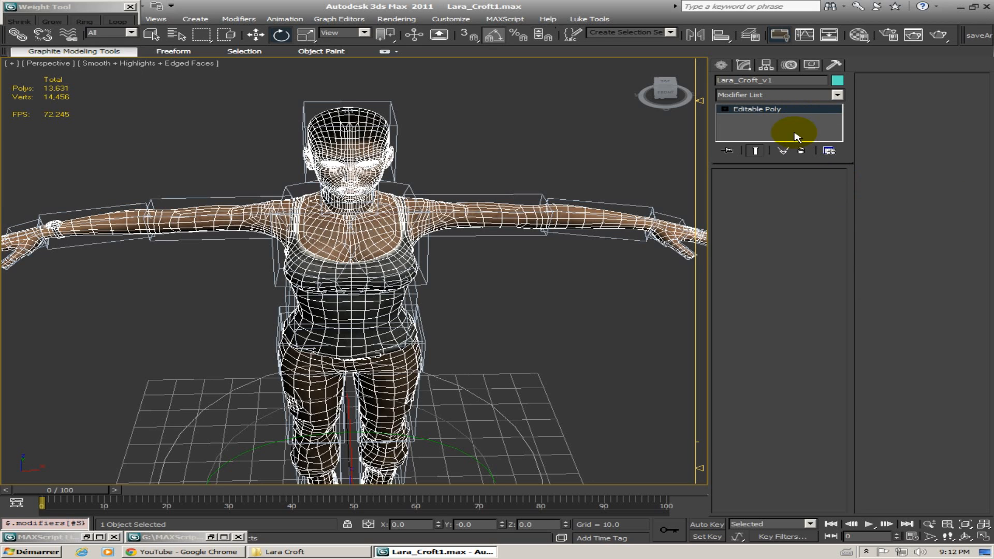
right_click(787, 111)
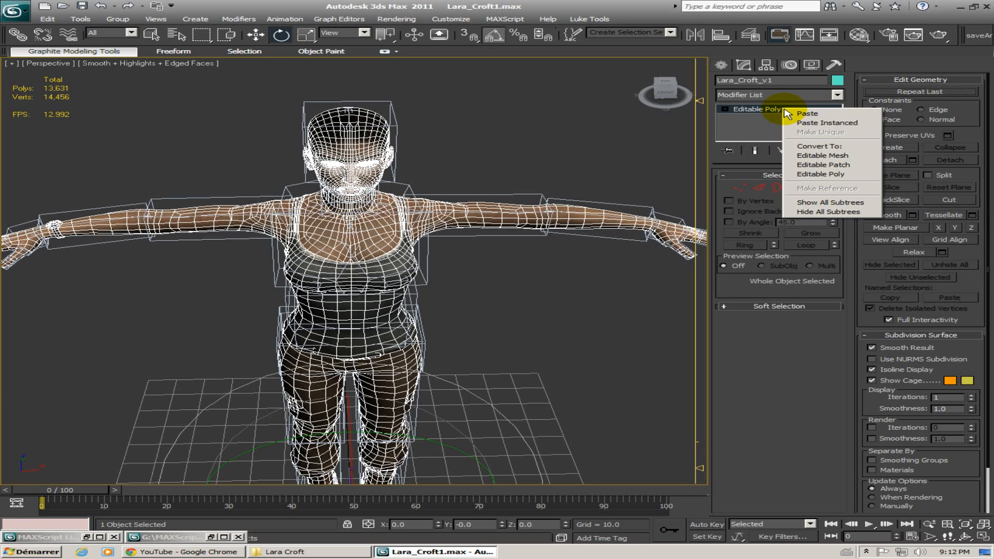
left_click(809, 113)
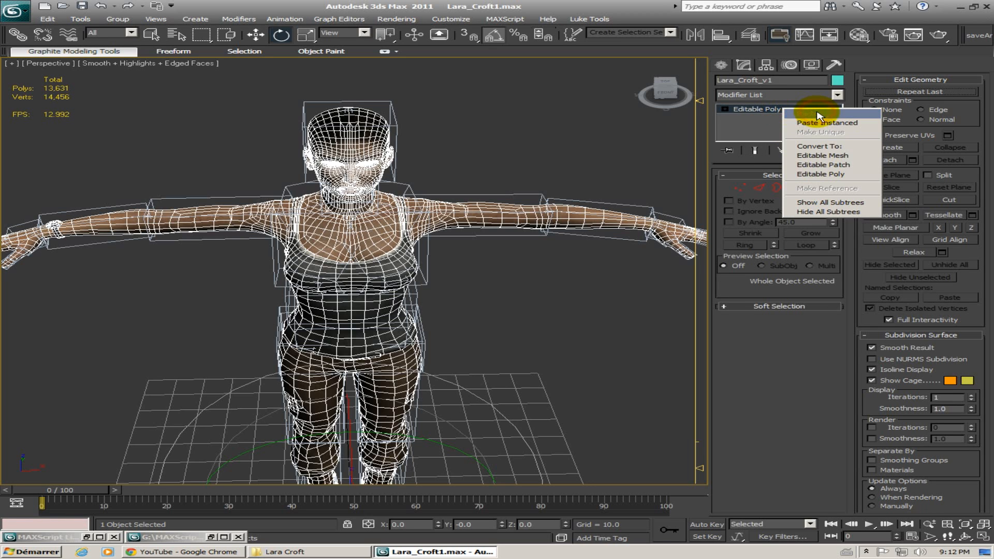
left_click(811, 111)
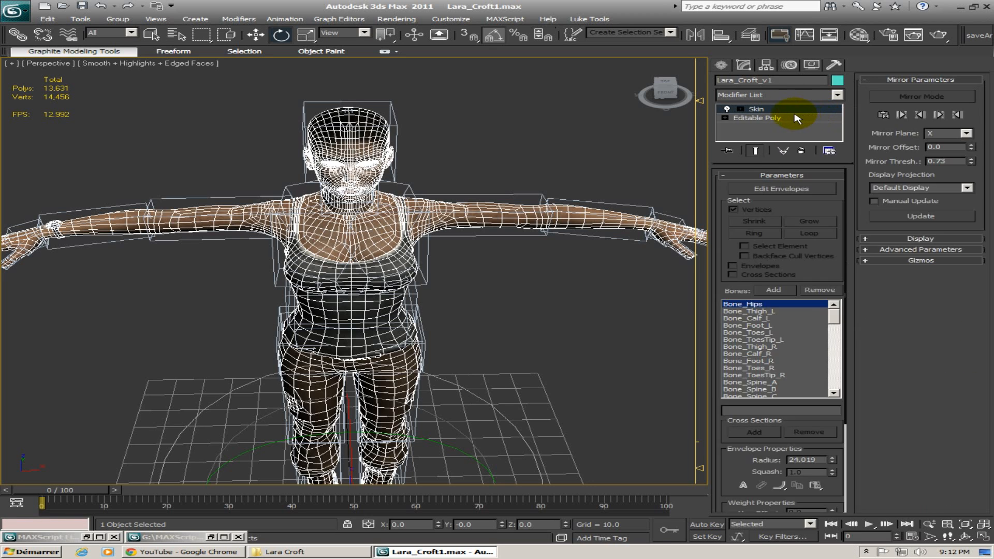
Turn the Skin modifier's Always Deform option off and back on to realign the mesh with the bones
middle_click_drag(536, 210, 538, 267, "alt")
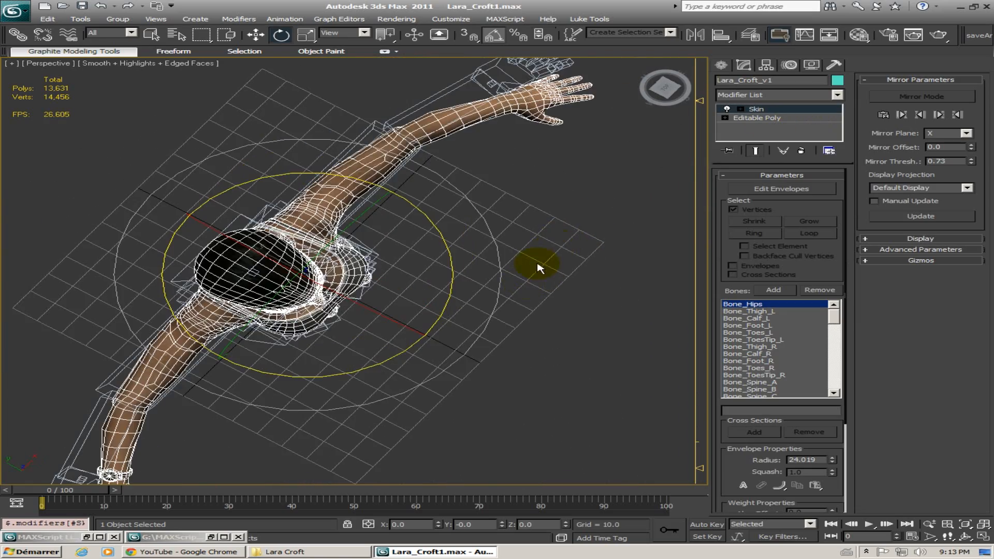
left_click(920, 250)
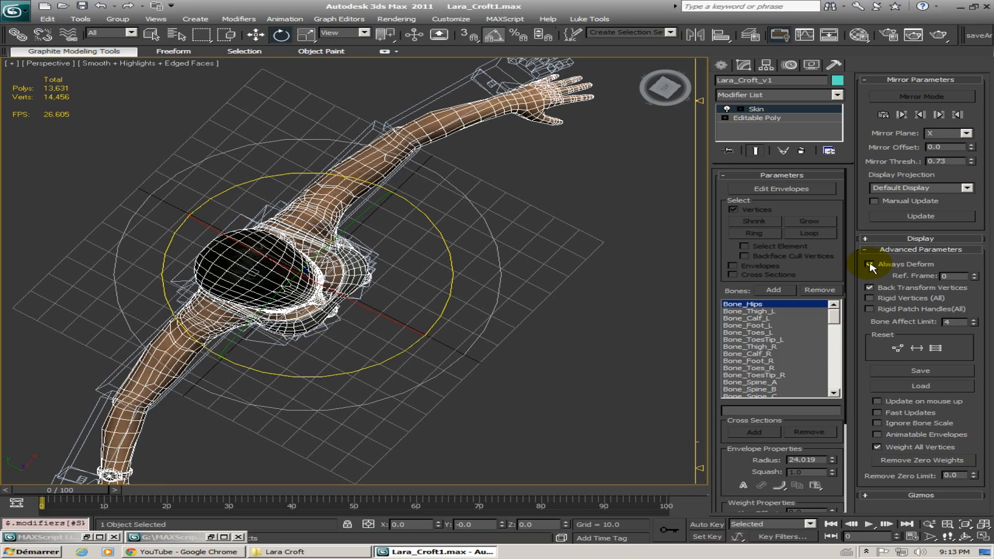
left_click(869, 265)
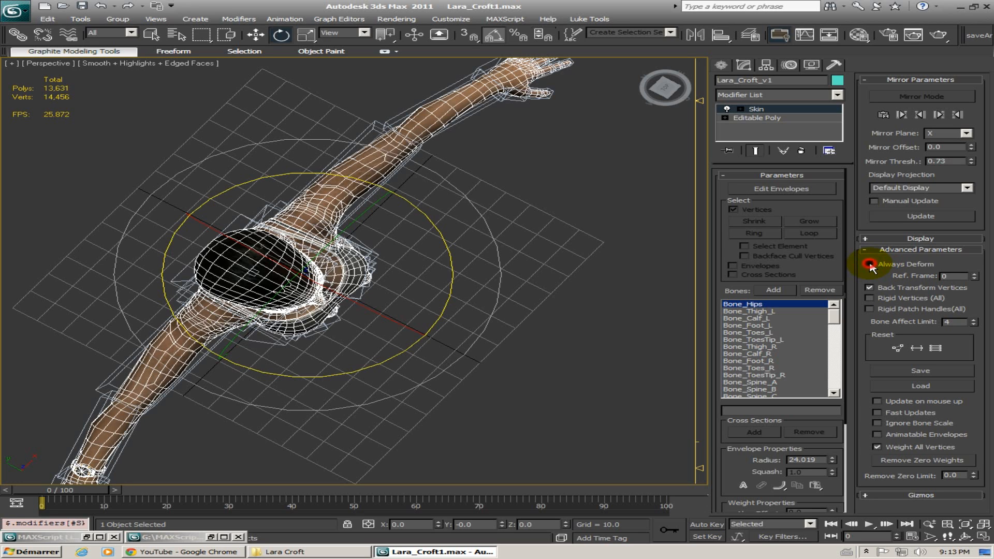
Copy the Skin modifier again, remove it from the mesh, and paste the copy back onto the Editable Poly
middle_click_drag(549, 222, 456, 266, "alt")
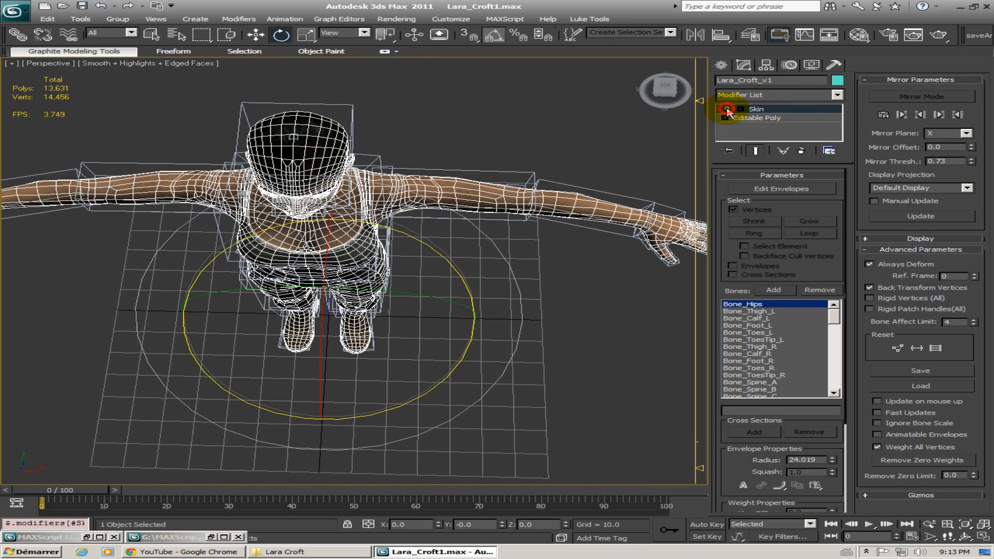
right_click(792, 109)
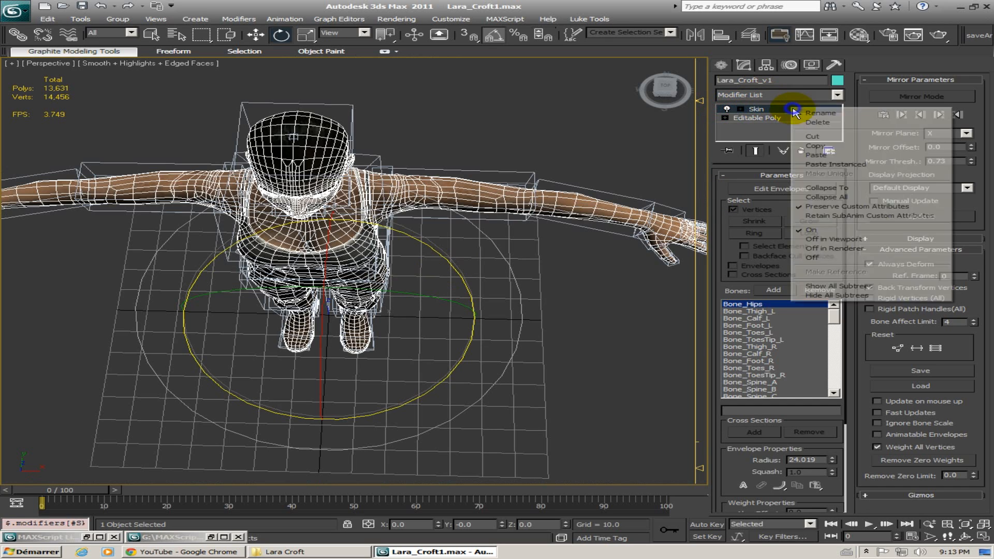
left_click(835, 151)
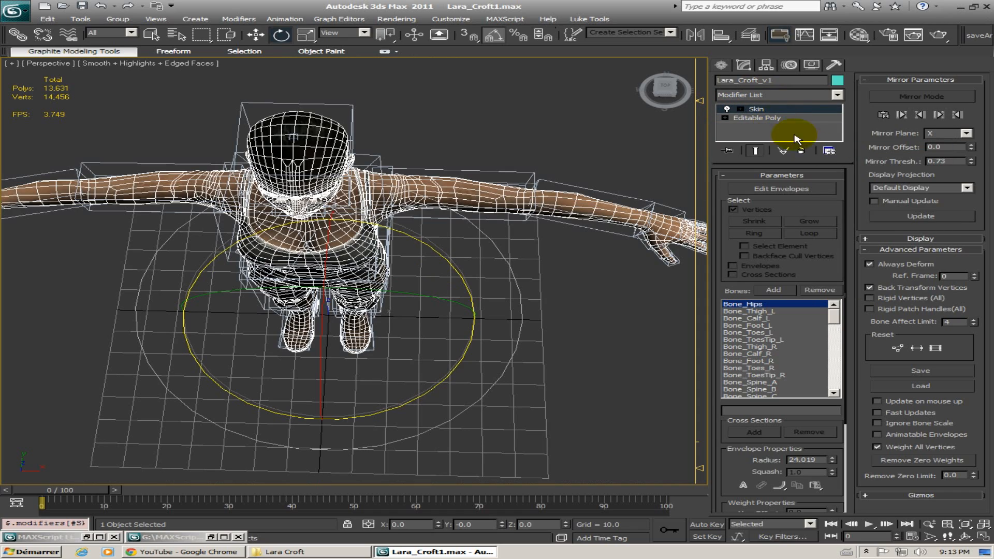
middle_click_drag(473, 146, 438, 225, "alt")
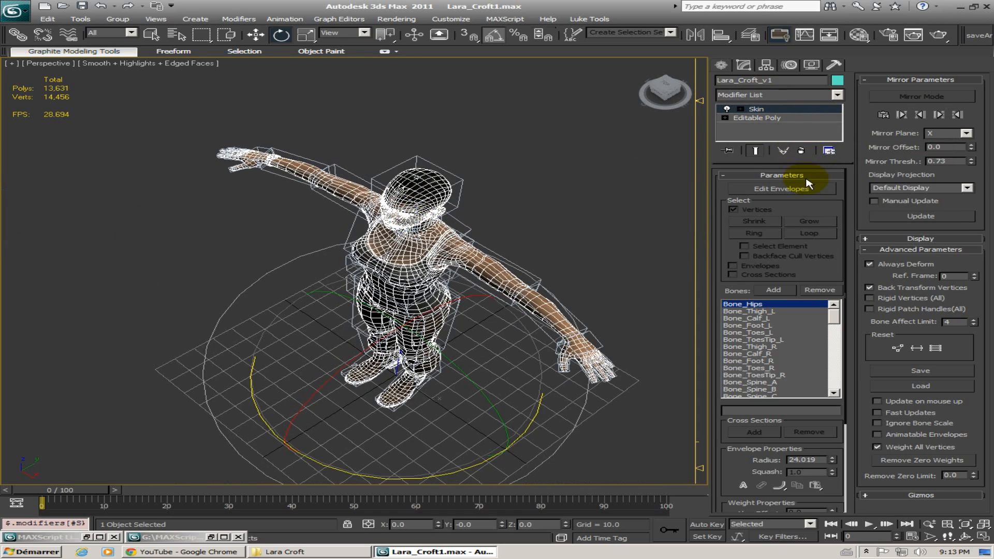
left_click(802, 151)
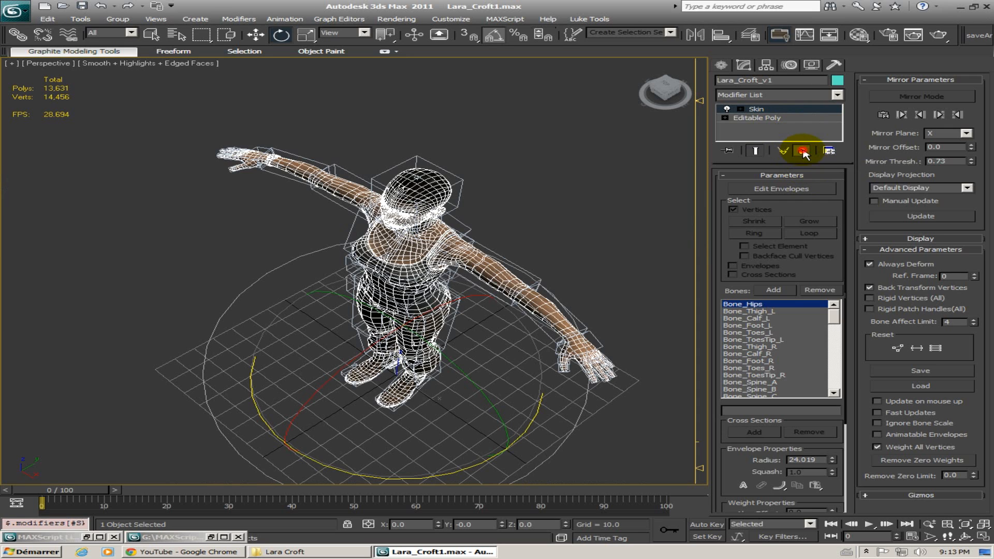
left_click(797, 110)
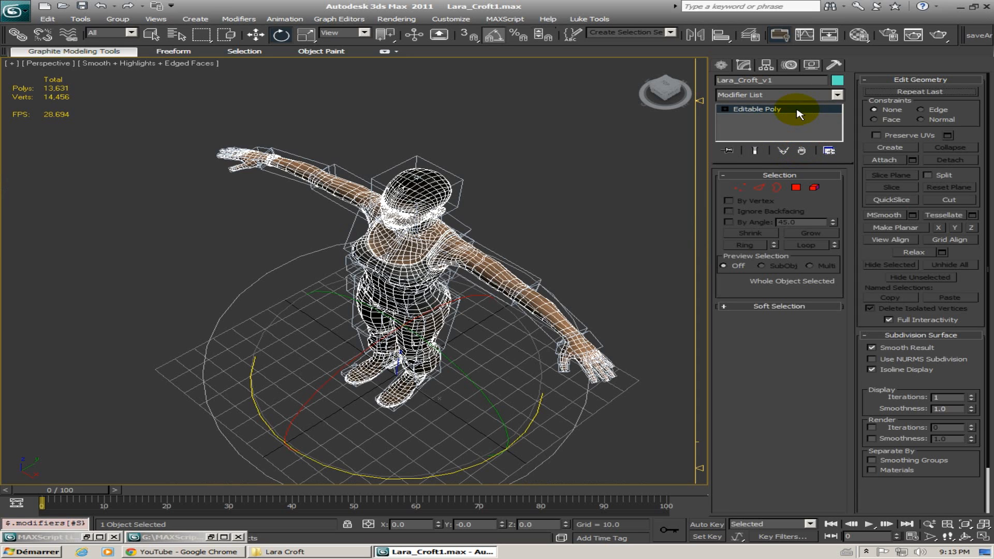
right_click(797, 111)
left_click(828, 116)
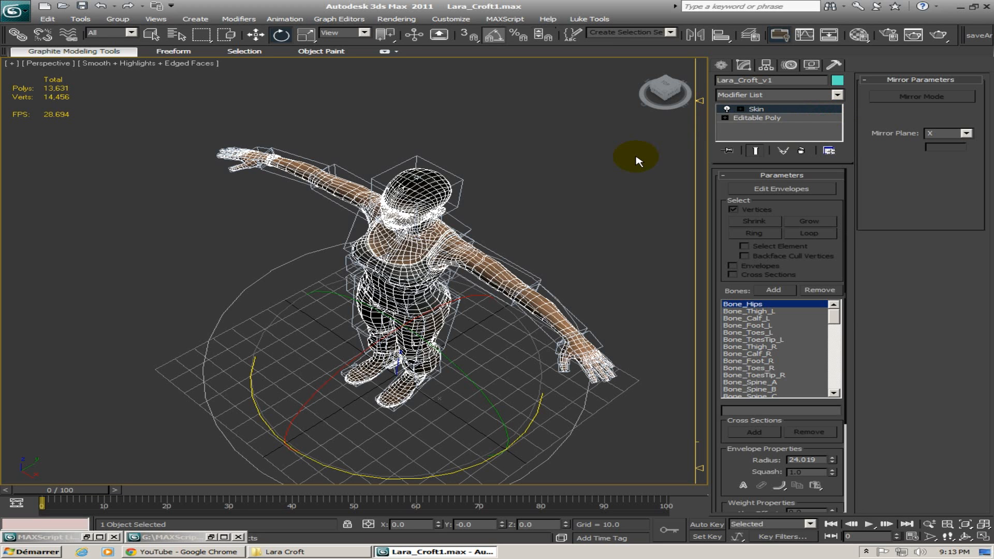
Test the skinning by rotating the left upper arm bone forward, and return the bone to its skin pose
middle_click_drag(522, 311, 333, 177, "alt")
middle_click_drag(344, 334, 450, 249, "alt")
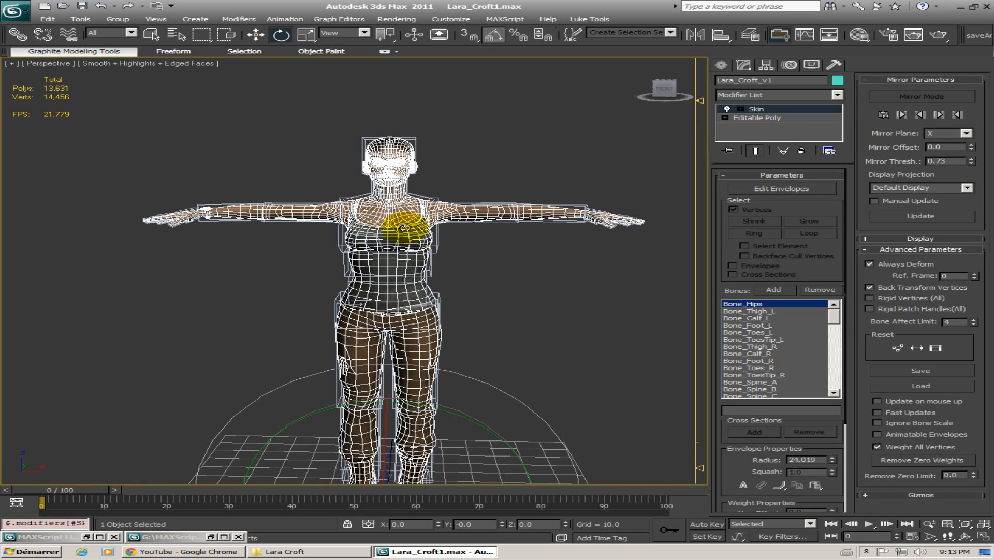
middle_click_drag(399, 211, 434, 224, "alt")
middle_click_drag(486, 206, 457, 241, "alt")
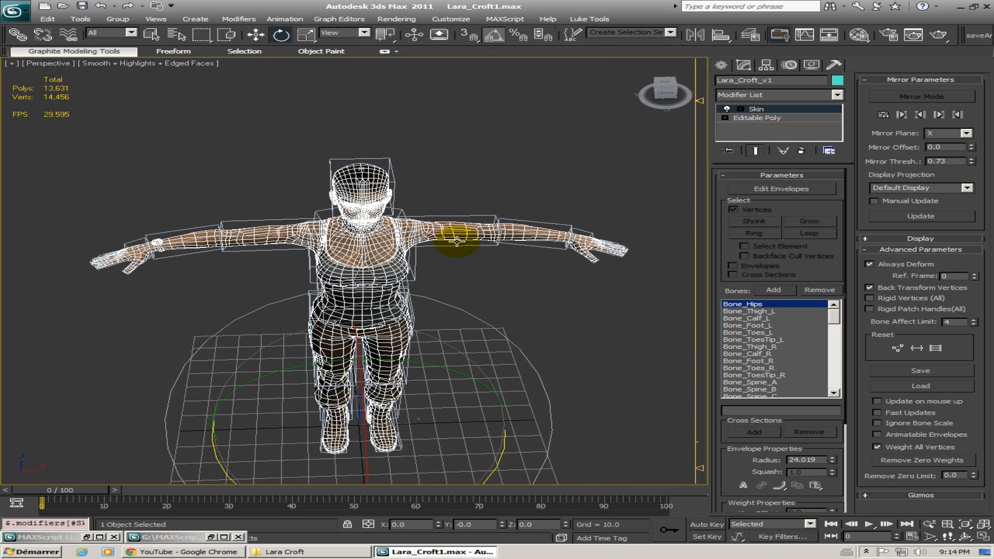
left_click(462, 239)
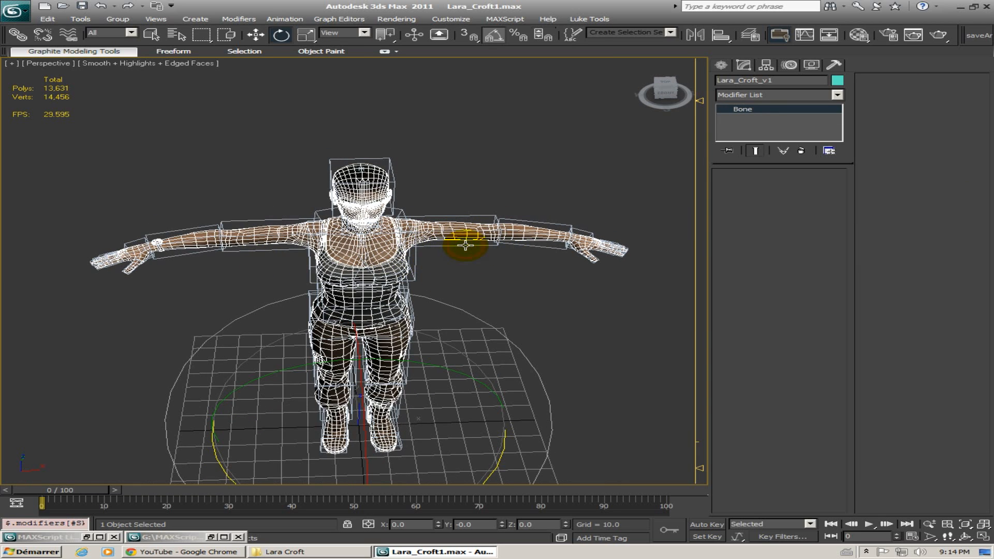
left_click_drag(508, 283, 433, 240)
mouse_move(433, 240)
middle_mouse_down("alt")
mouse_move(469, 243)
mouse_move(438, 247)
middle_mouse_up("alt")
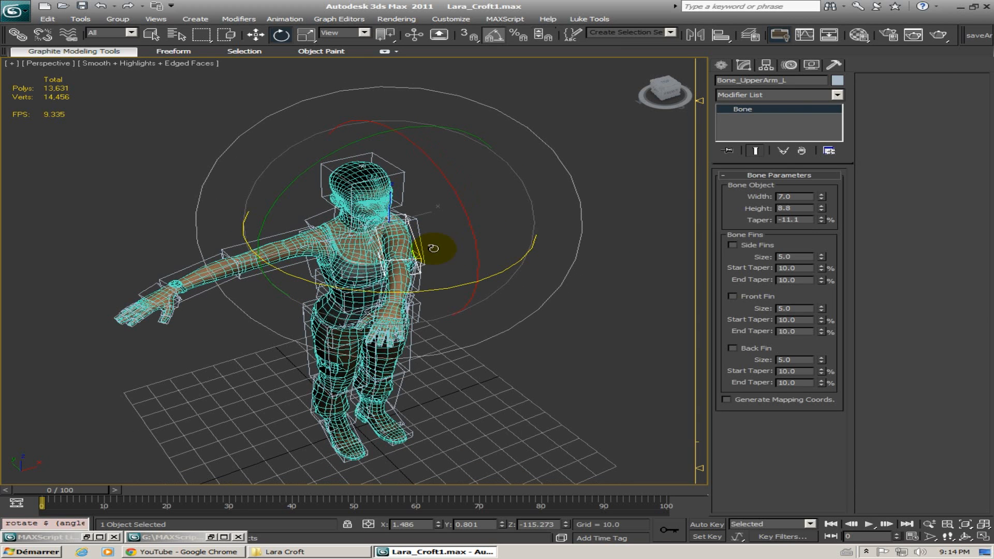
right_click(447, 292, "alt")
left_click(447, 288)
middle_click_drag(515, 206, 443, 246, "alt")
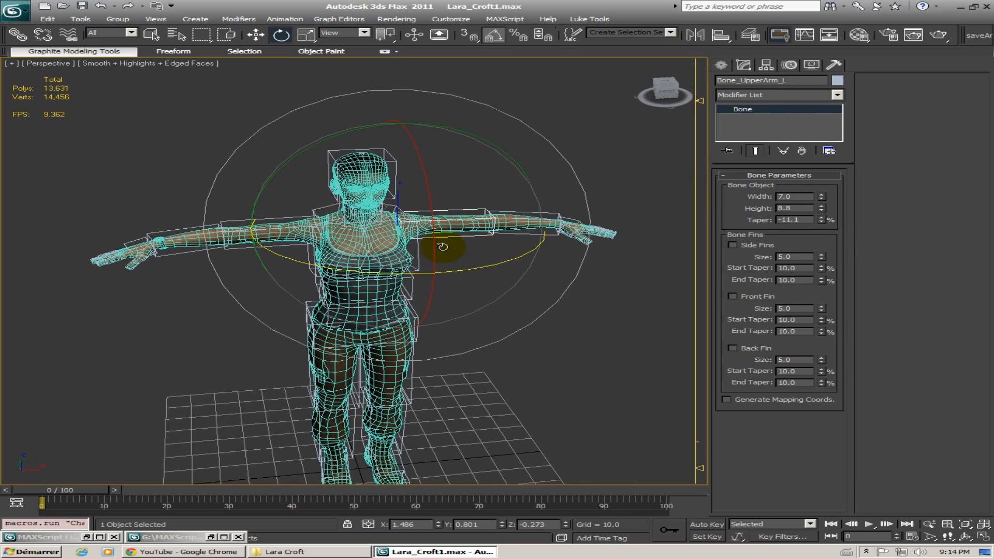
Review the body and arms in the skin pose from several angles, and select the Lara_Croft_v1 mesh
middle_click_drag(373, 271, 309, 230, "alt")
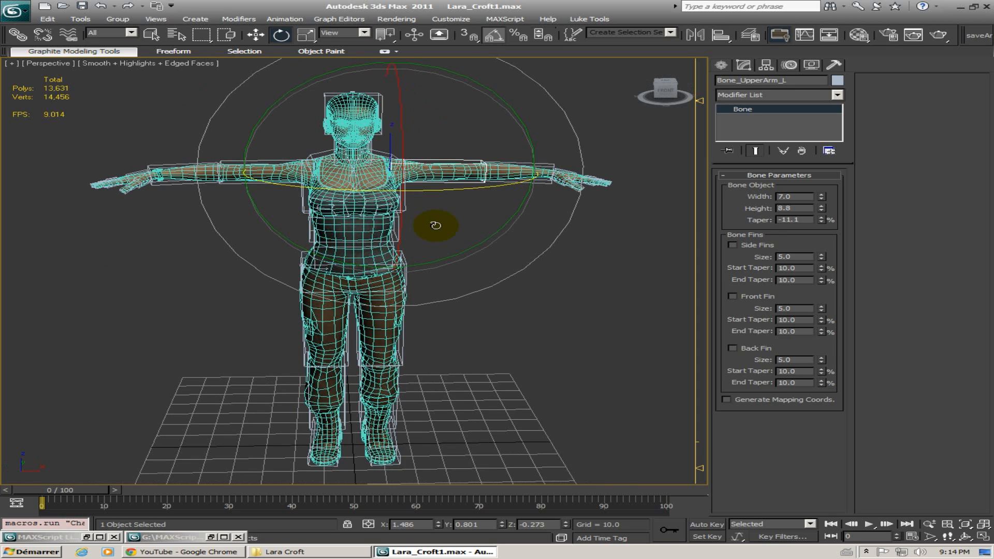
middle_click_drag(436, 226, 379, 348, "alt")
middle_click_drag(402, 217, 365, 301, "alt")
scroll(382, 244, "up", 3)
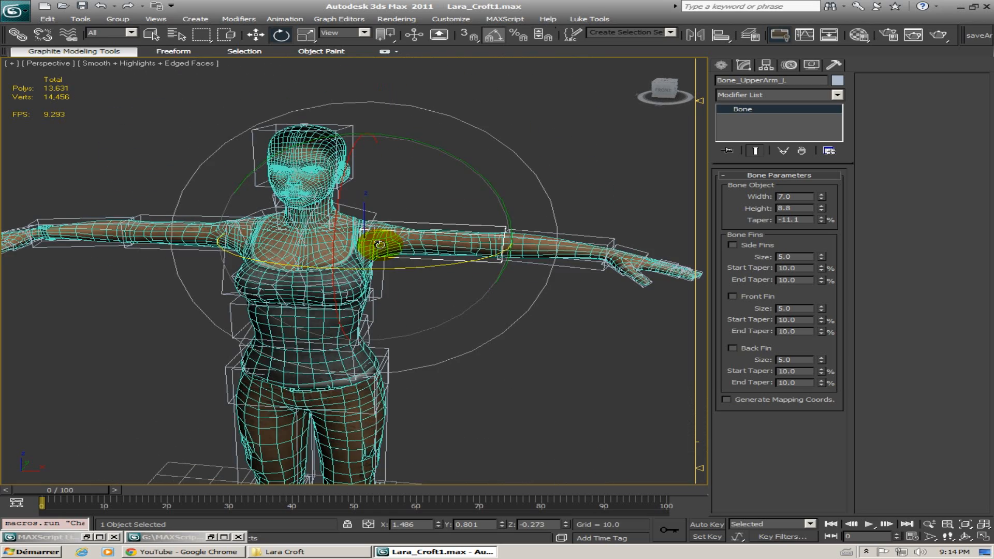
middle_click_drag(392, 242, 440, 182)
middle_click_drag(440, 182, 382, 194, "alt")
left_click(373, 197)
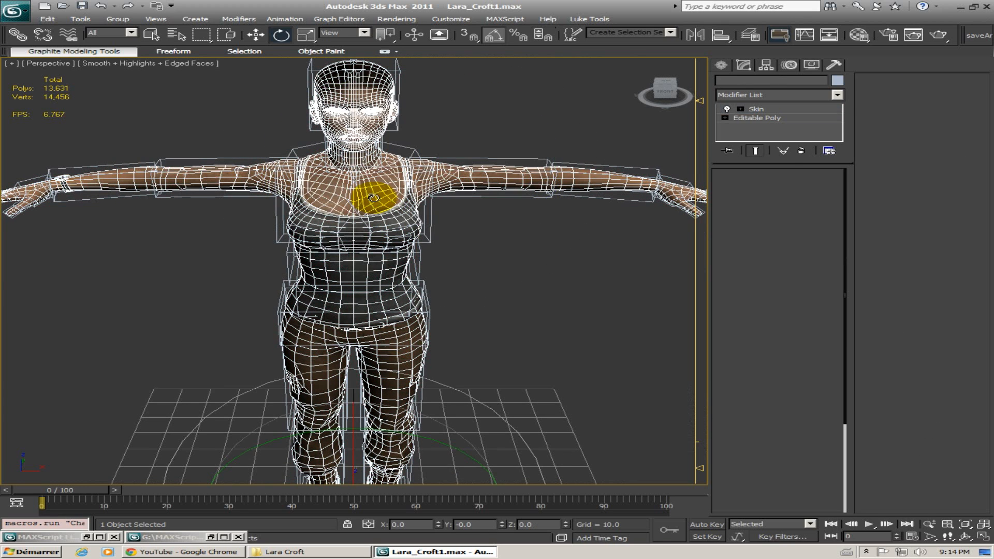
right_click(374, 199)
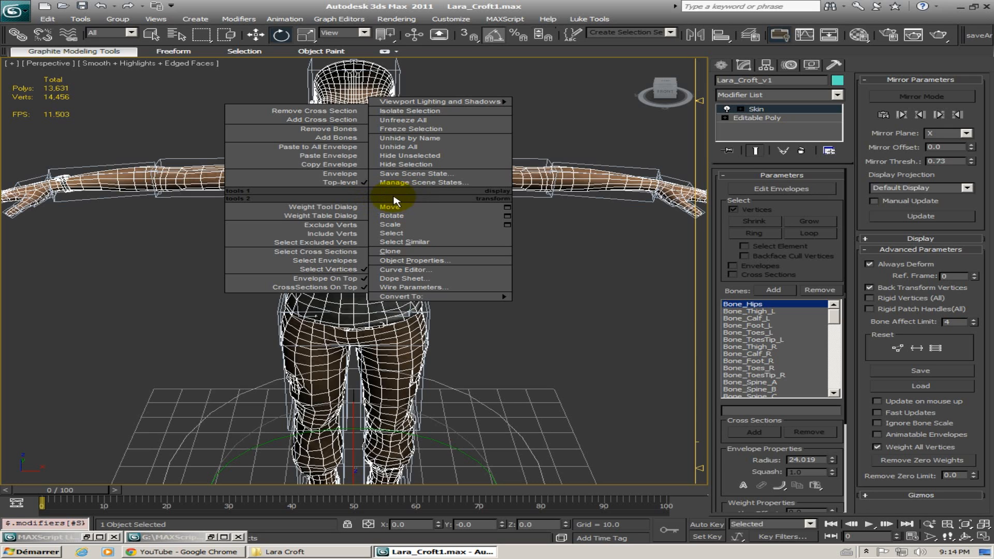
left_click(583, 255)
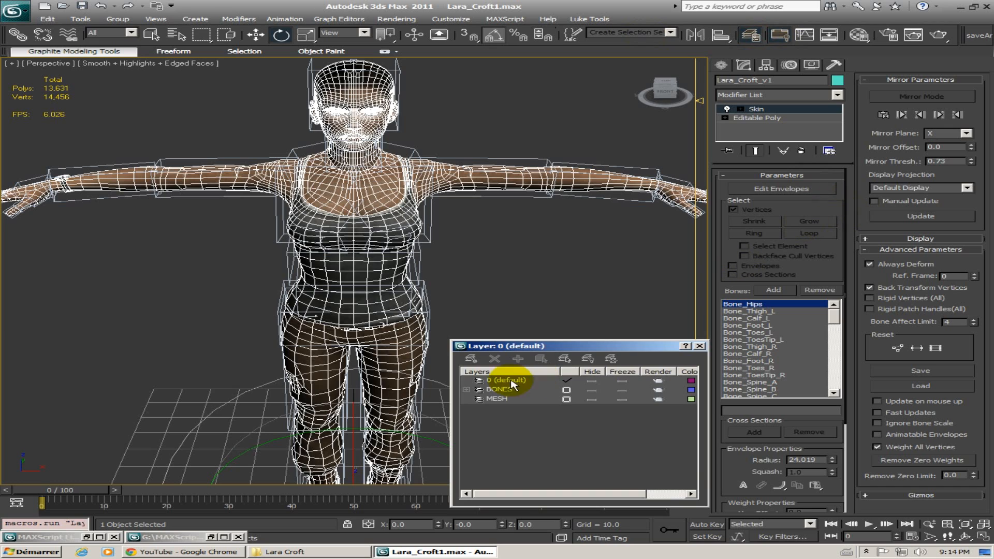
Move Lara_Croft_v1 from the BONES layer to the MESH layer by cutting and pasting it in the layer manager
left_click(466, 389)
left_click_drag(689, 384, 688, 484)
left_click(524, 472)
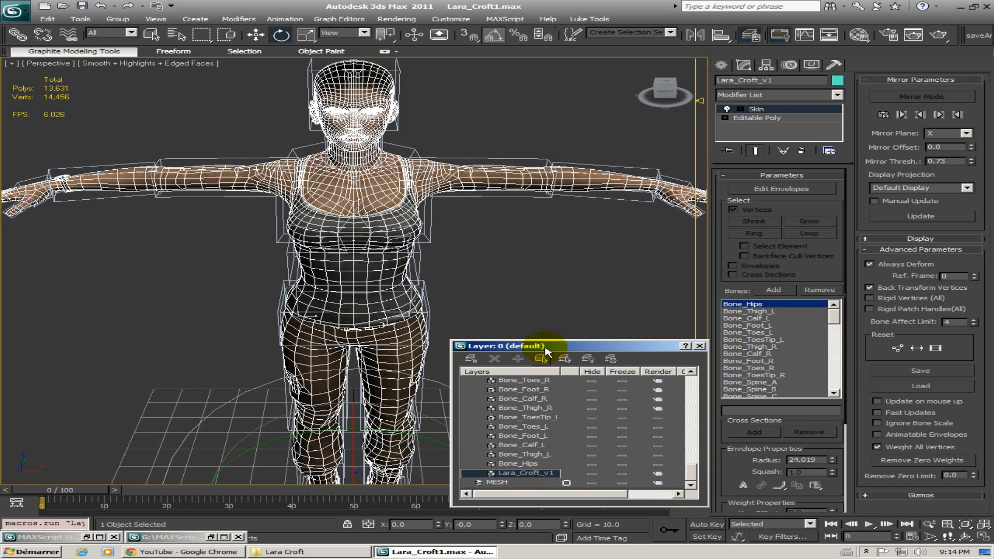
right_click(522, 475)
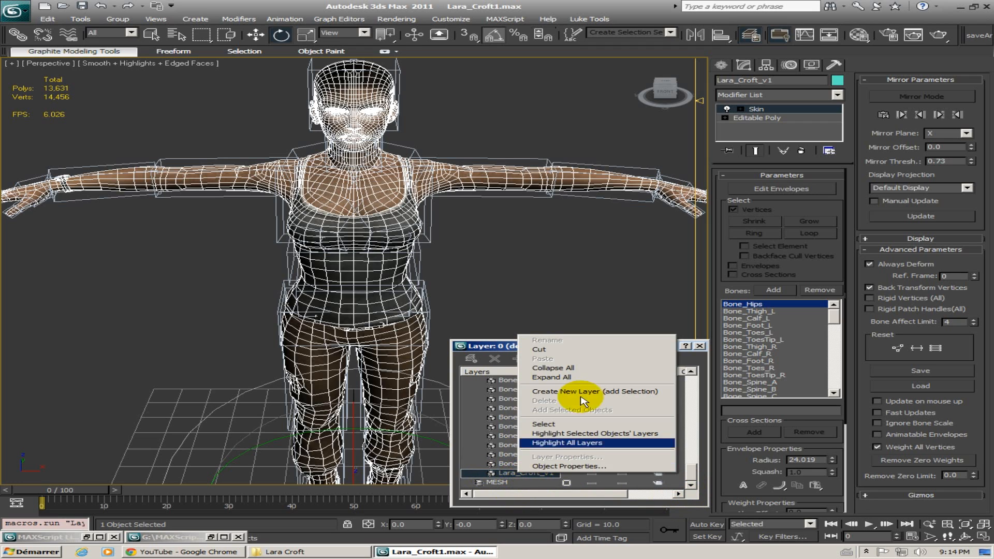
left_click(570, 349)
right_click(514, 483)
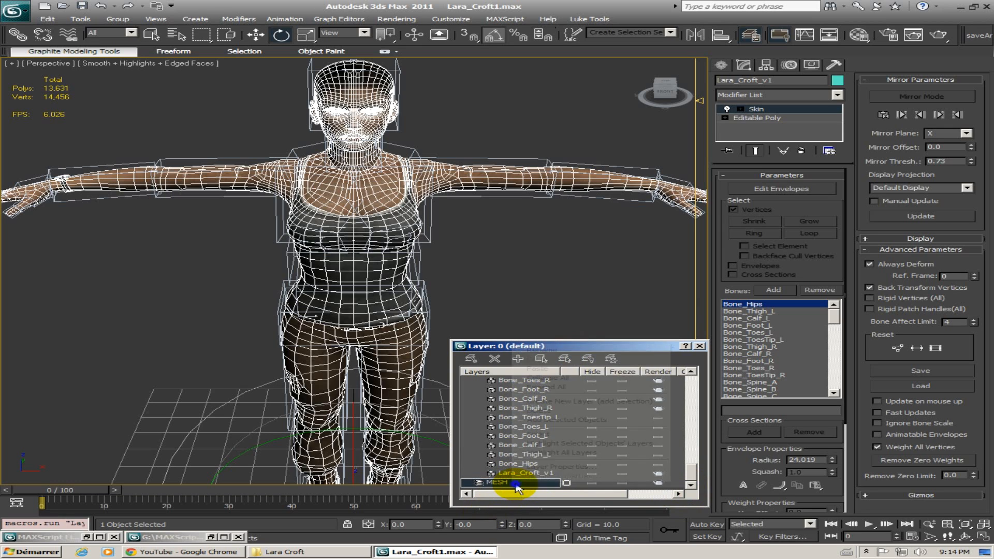
left_click(568, 371)
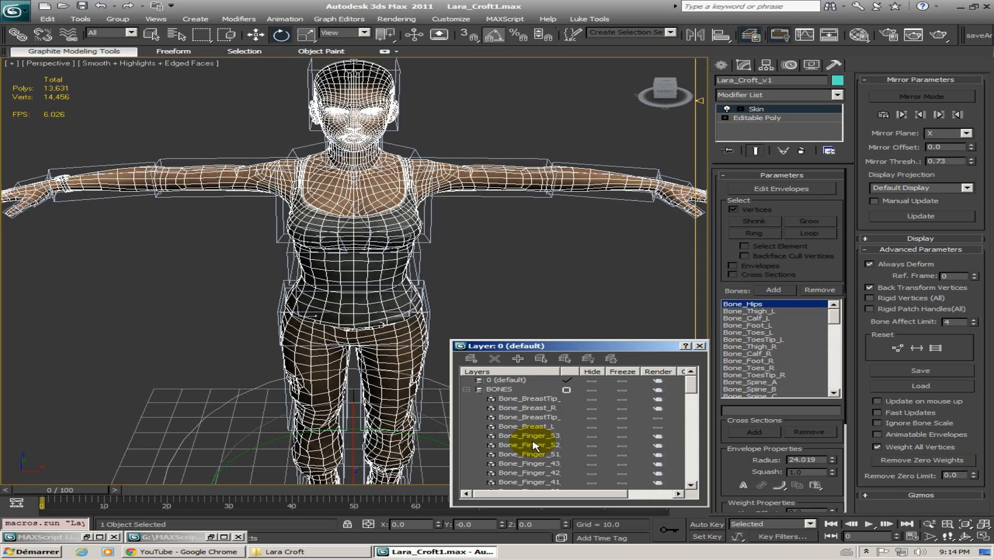
Check the contents of the MESH layer, and hide that layer so only the bones are displayed
left_click(466, 389)
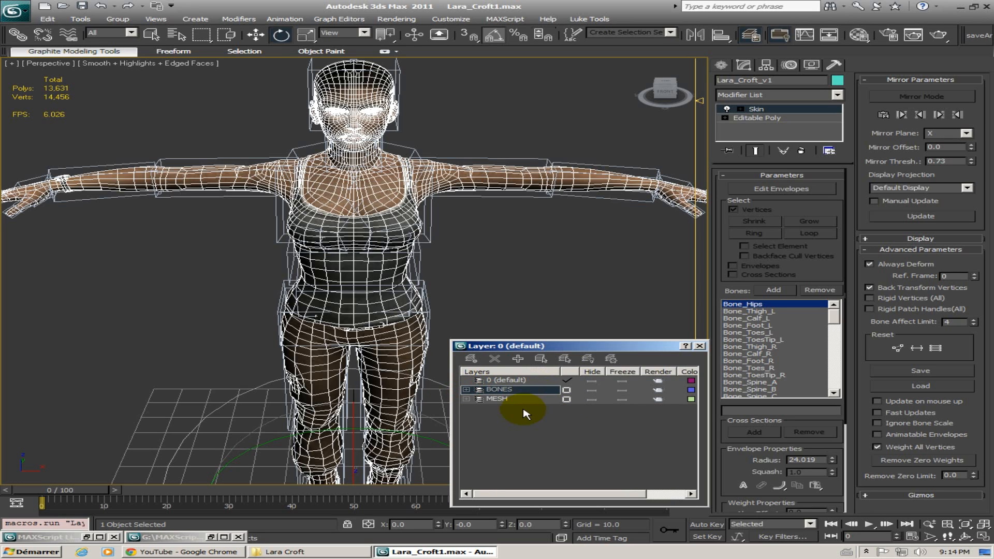
left_click(467, 399)
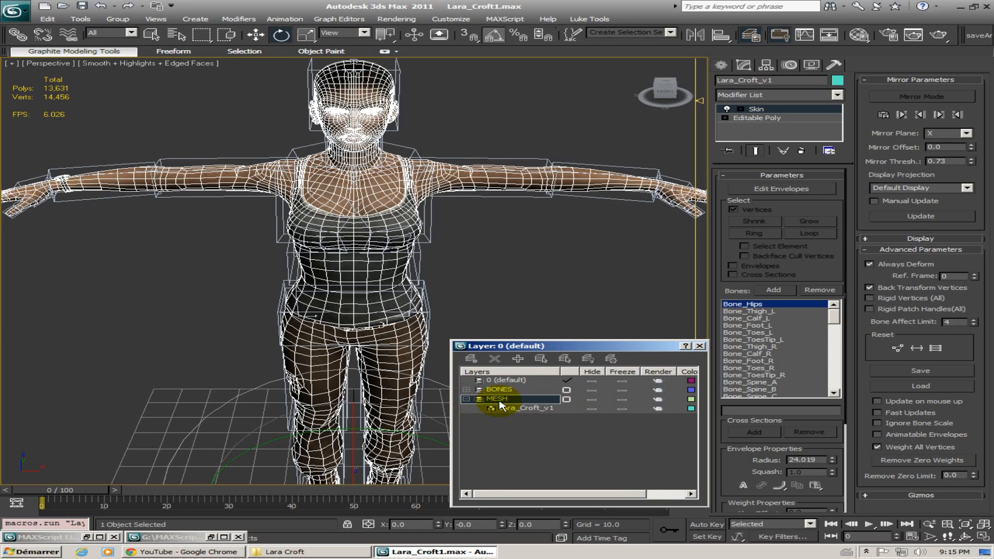
left_click(466, 399)
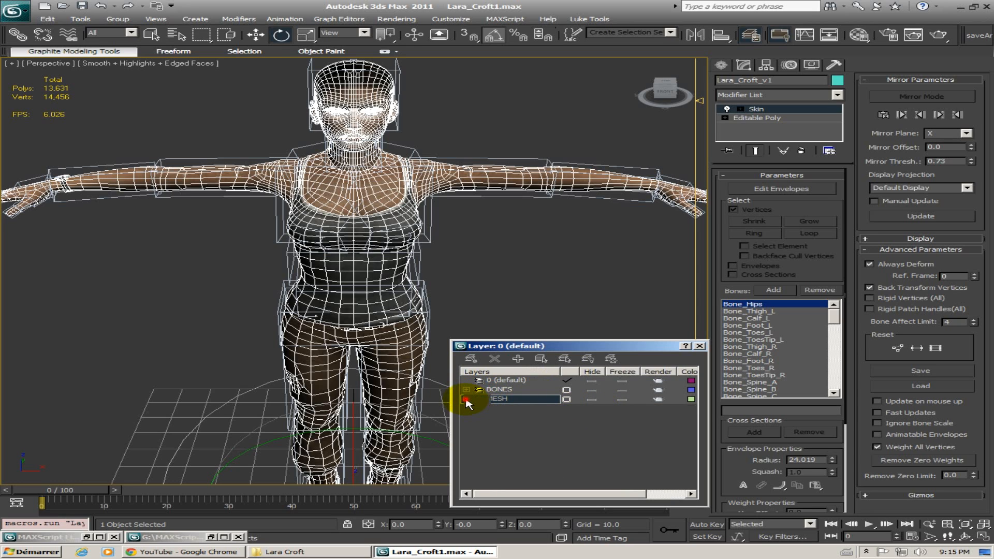
left_click(592, 400)
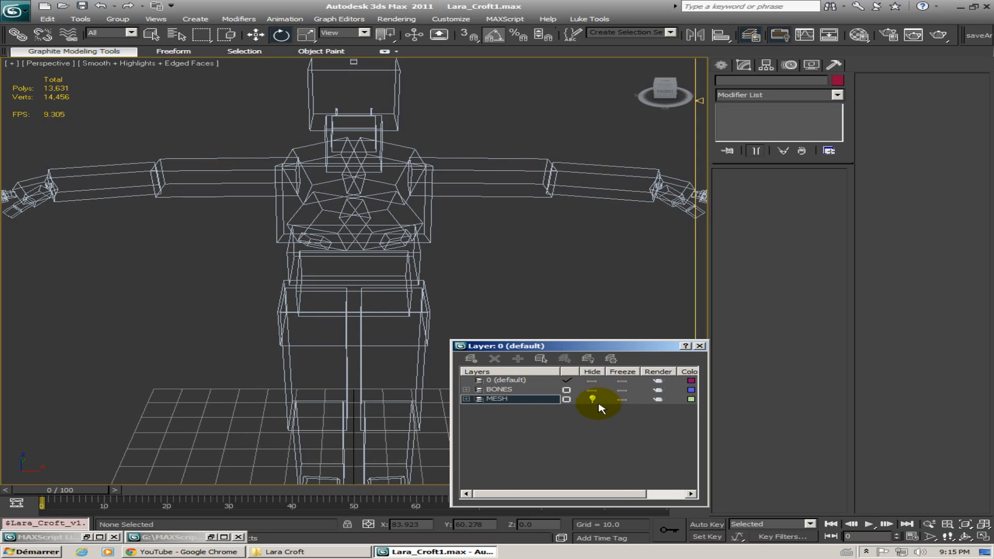
Close the layer manager and view the whole box-displayed skeleton from an angle
left_click(700, 346)
middle_click_drag(608, 319, 436, 231, "alt")
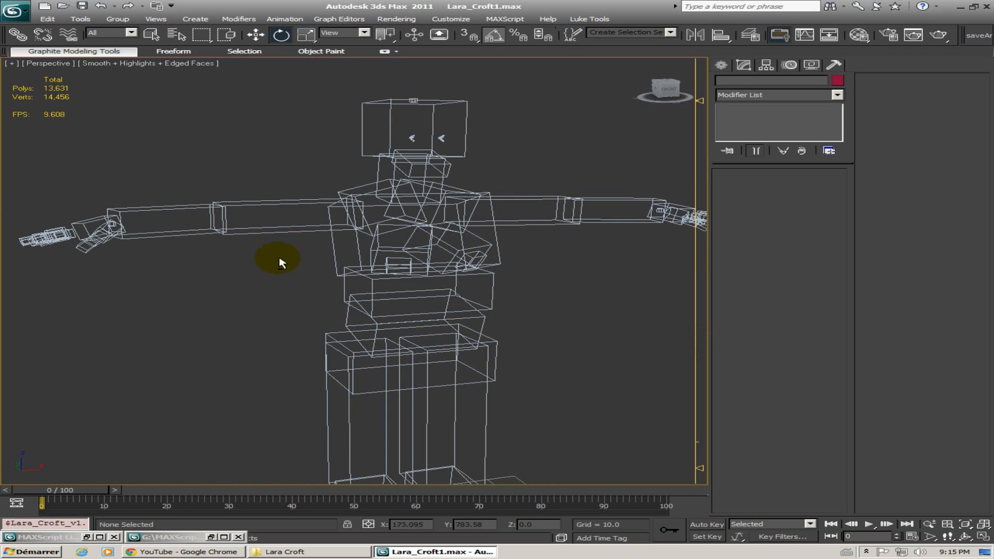
middle_click_drag(282, 262, 321, 244, "alt")
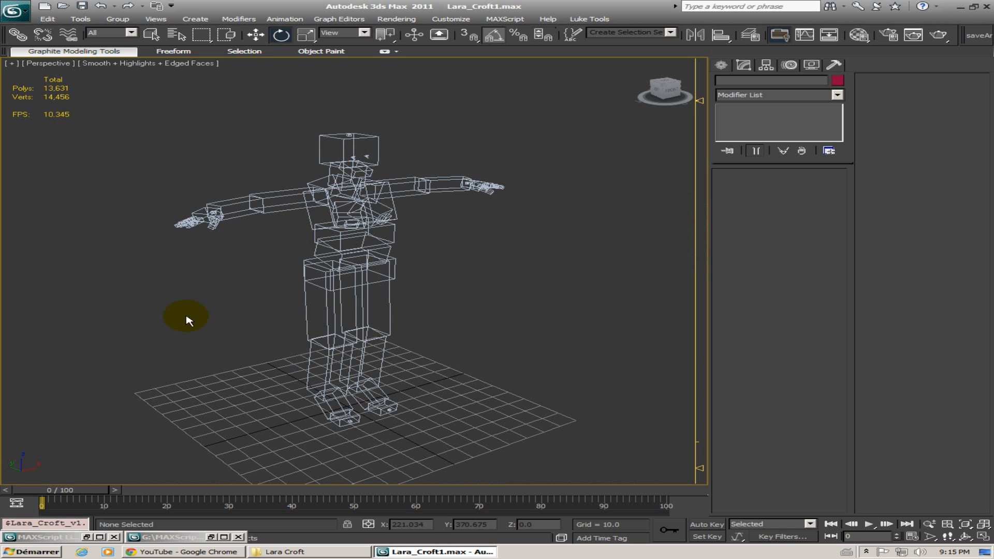
Run the BoneMirroringTool.ms script to open the RigToolKit dialog, minimize the script editor, and place the dialog beside the viewport
left_click(79, 539)
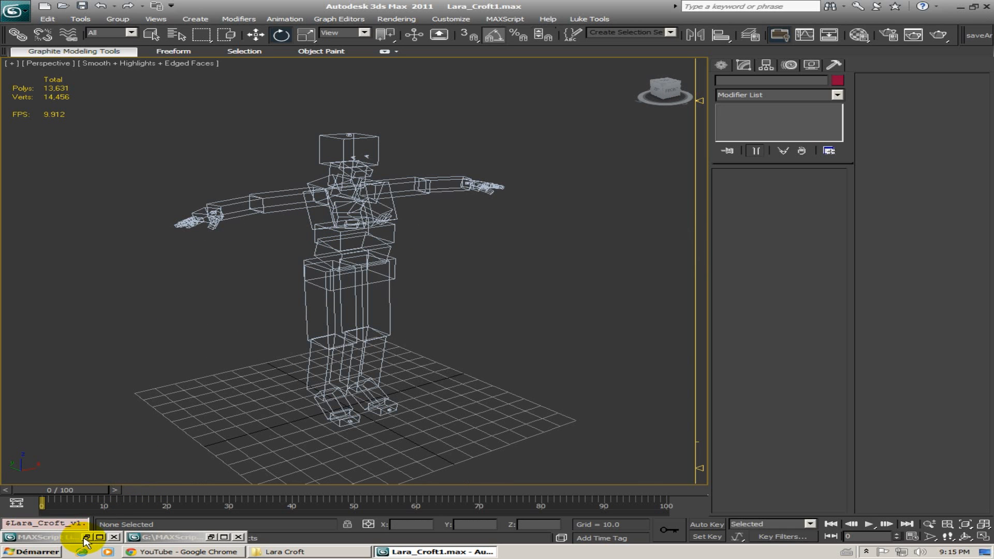
left_click(212, 537)
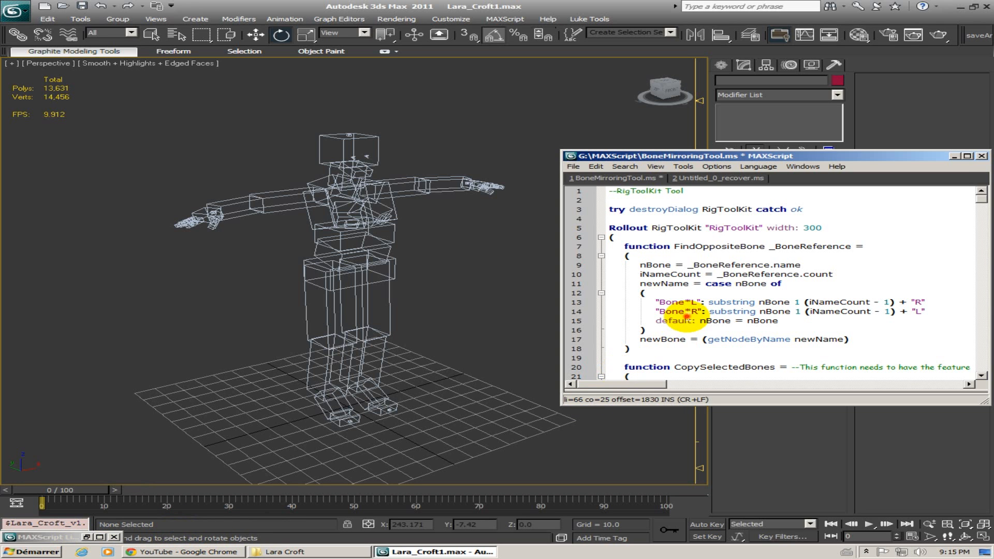
left_click(687, 318)
key("ctrl+e")
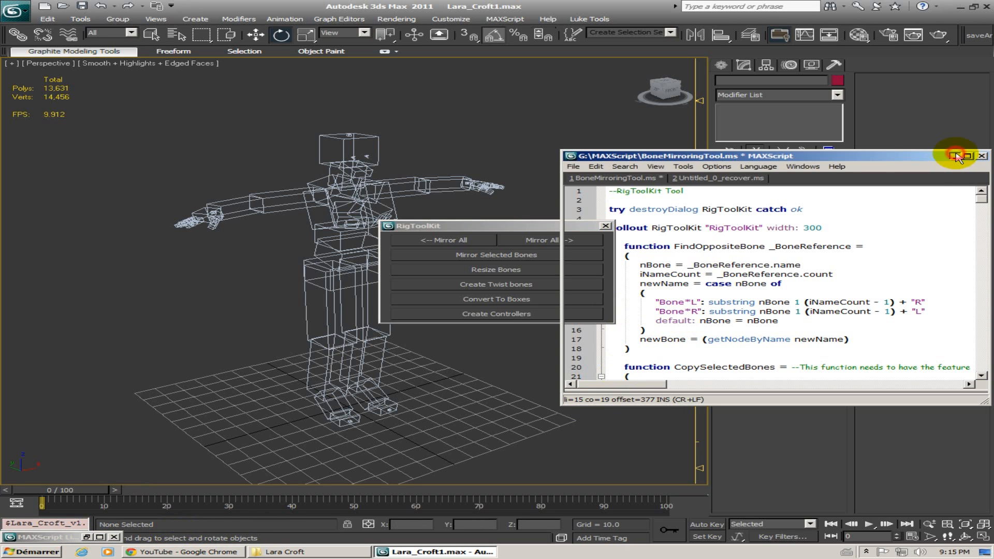
left_click(955, 156)
left_click_drag(508, 228, 903, 253)
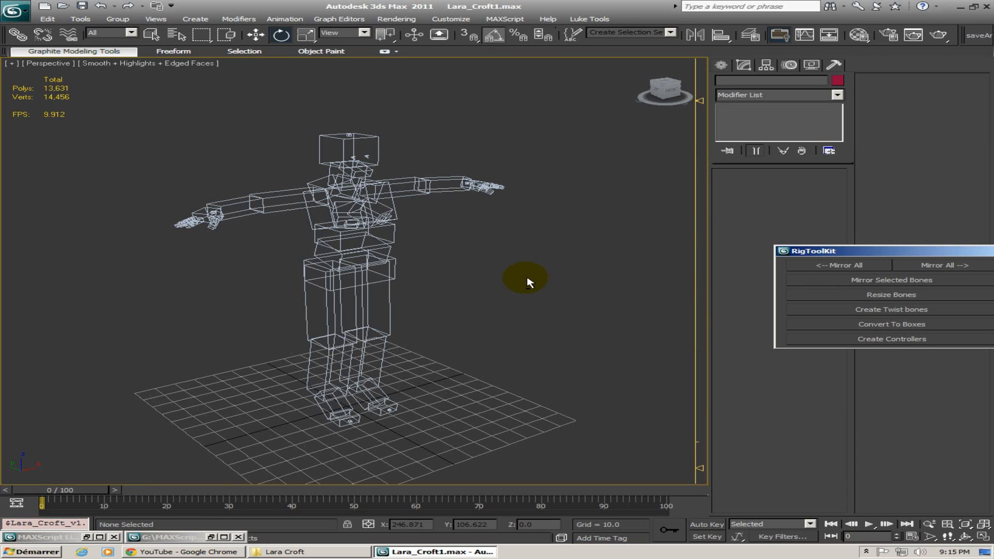
Select all the skeleton bones and turn off Display as Box in their object properties
middle_click_drag(527, 282, 178, 185, "alt")
left_click_drag(134, 118, 601, 487)
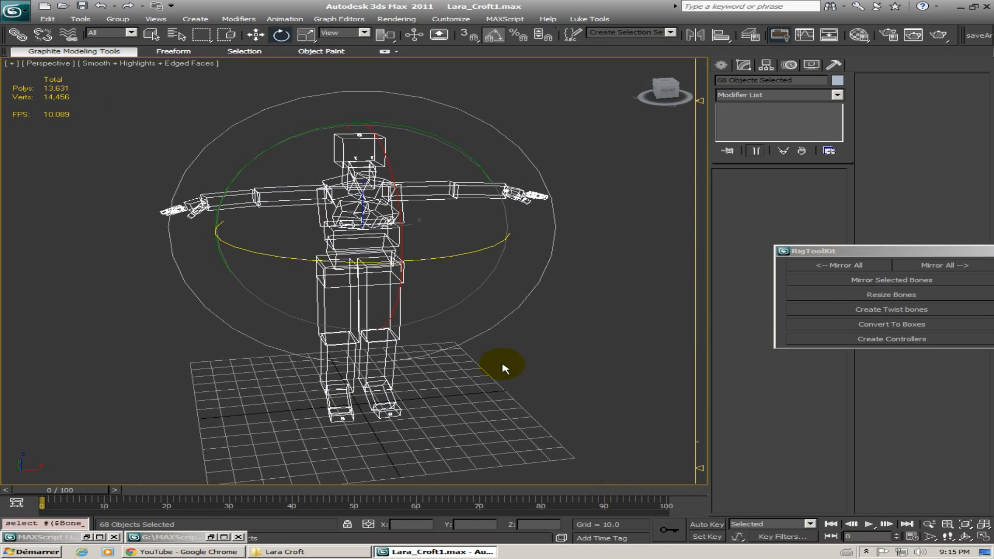
right_click(486, 337)
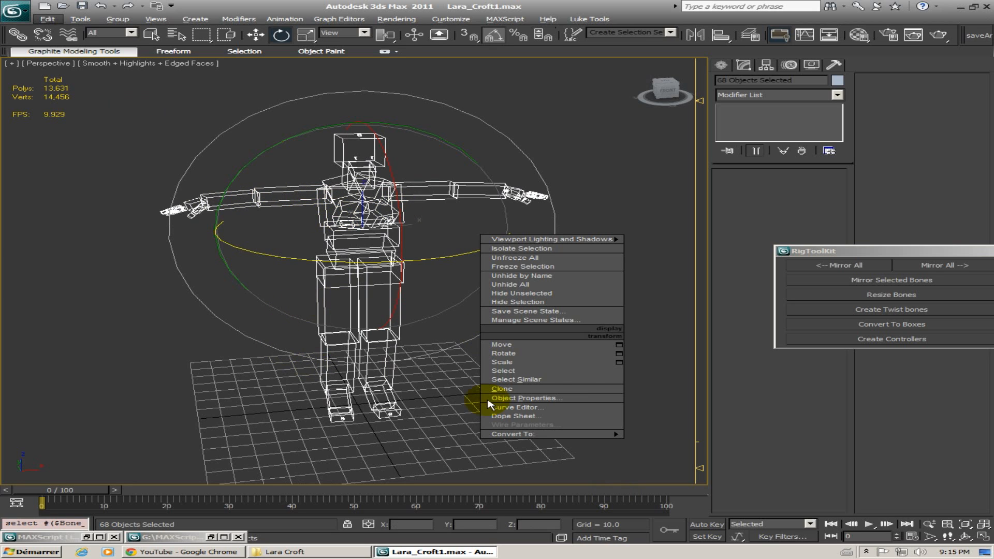
left_click(586, 405)
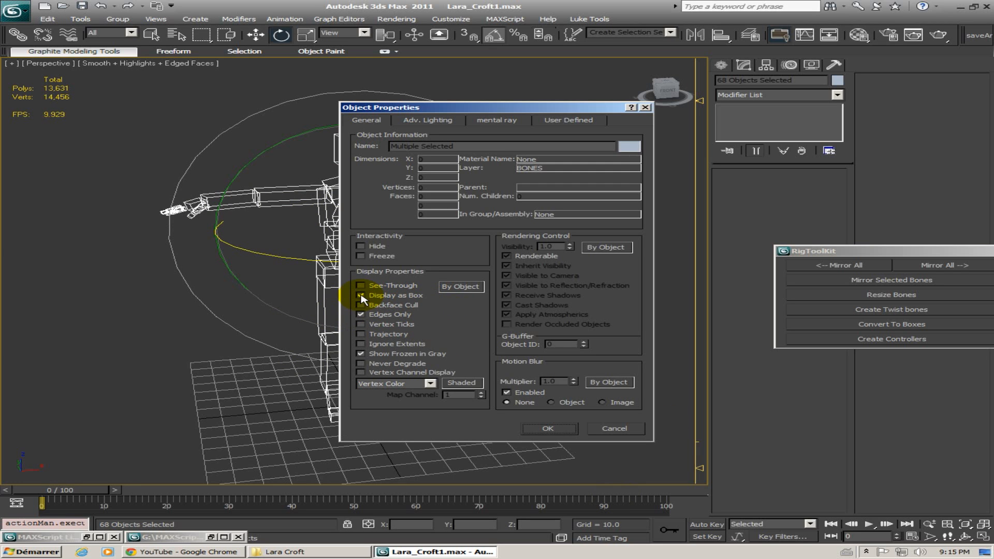
left_click(549, 429)
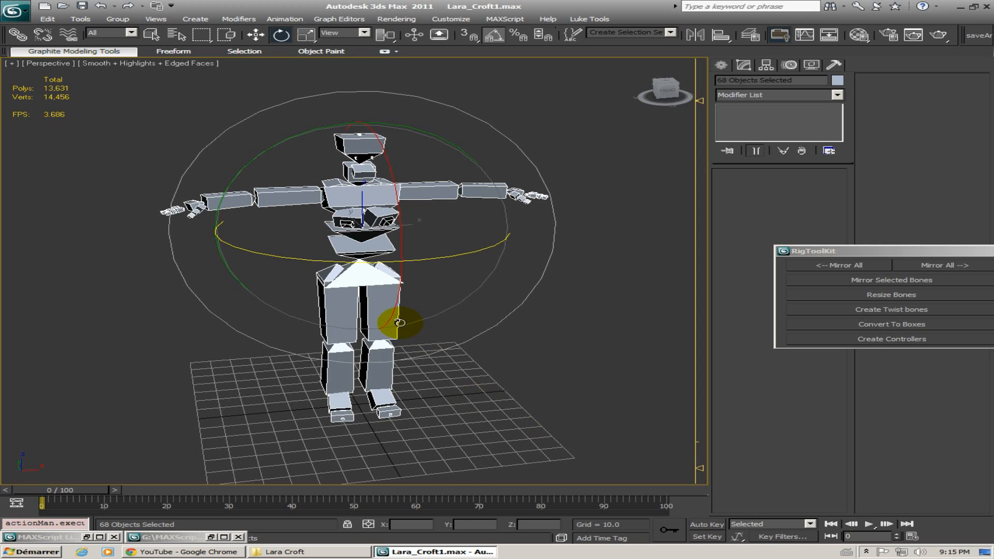
Deselect the small bones at both eyes of the head, keeping the rest of the skeleton selected
mouse_move(395, 322)
middle_mouse_down("alt")
mouse_move(295, 319)
mouse_move(403, 289)
mouse_move(388, 284)
mouse_move(395, 321)
mouse_move(432, 323)
mouse_move(344, 316)
mouse_move(337, 340)
middle_mouse_up("alt")
scroll(299, 288, "up", 3)
middle_click_drag(300, 289, 367, 328, "alt")
scroll(335, 366, "up", 5)
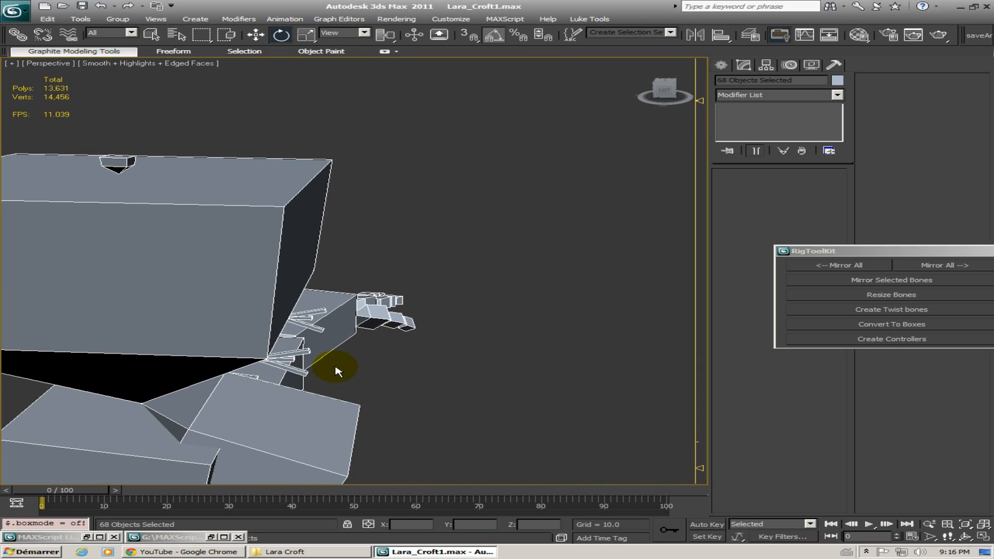
middle_click_drag(333, 371, 333, 339, "alt")
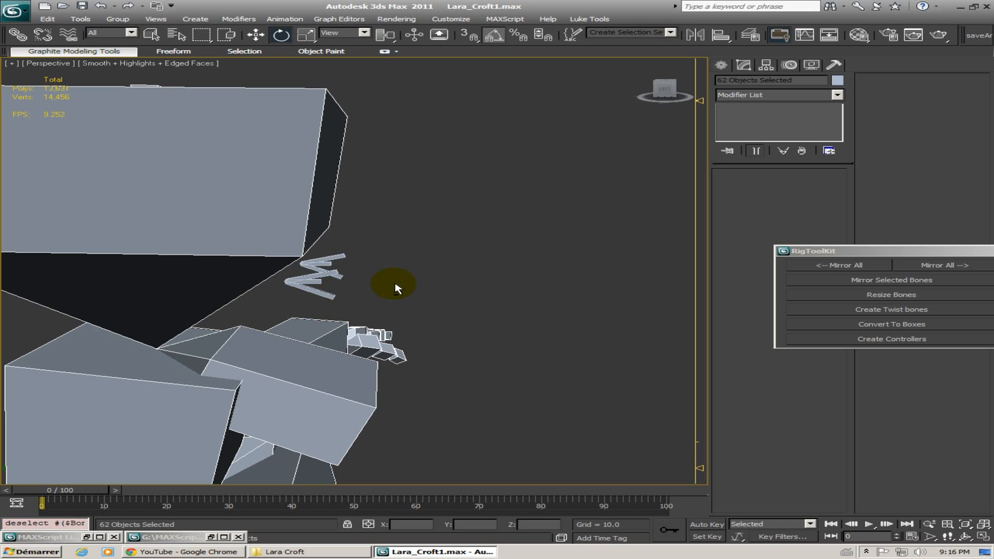
Examine the shapes of the head, torso, arm, leg and foot bones from several angles
middle_click_drag(397, 288, 273, 280, "alt")
middle_click_drag(149, 169, 216, 222, "alt")
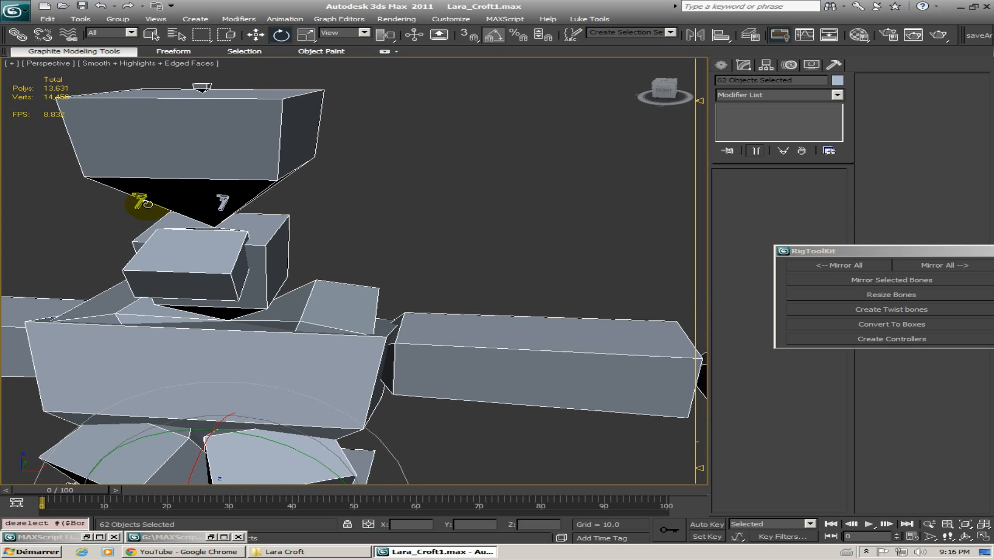
middle_click_drag(129, 306, 322, 275, "alt")
middle_click_drag(362, 349, 303, 417, "alt")
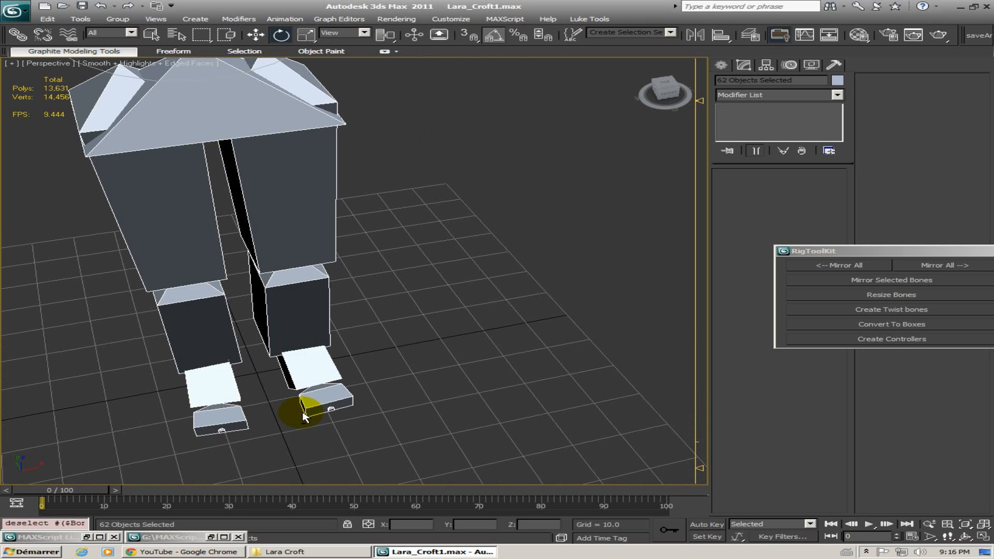
middle_click_drag(328, 357, 339, 269)
scroll(306, 306, "up", 2)
scroll(303, 303, "down", 2)
middle_click_drag(276, 276, 344, 408)
scroll(339, 401, "down", 3)
middle_click_drag(270, 247, 294, 291, "alt")
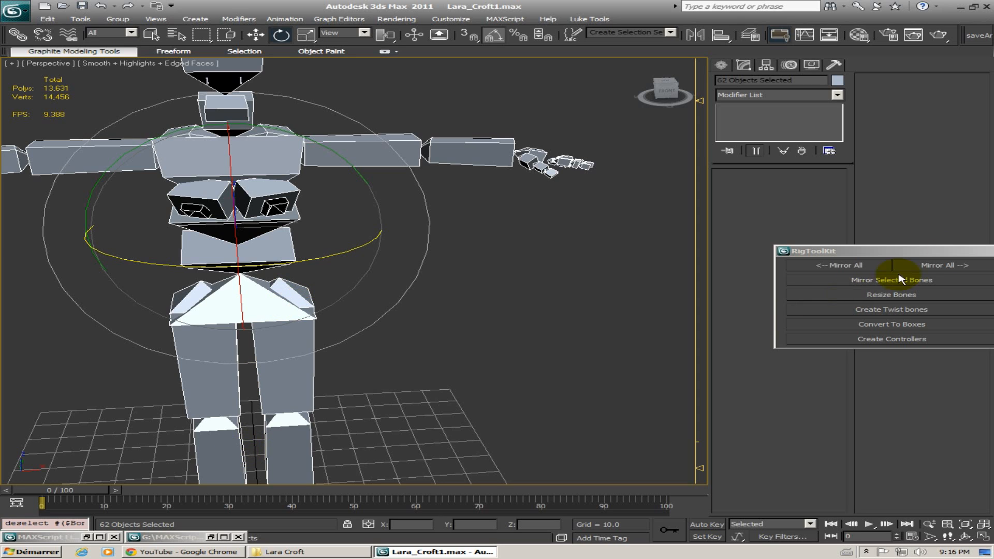
Move the RigToolKit dialog fully into view, and reopen the BoneMirroringTool.ms code at the button handlers near its end
left_click_drag(976, 253, 869, 252)
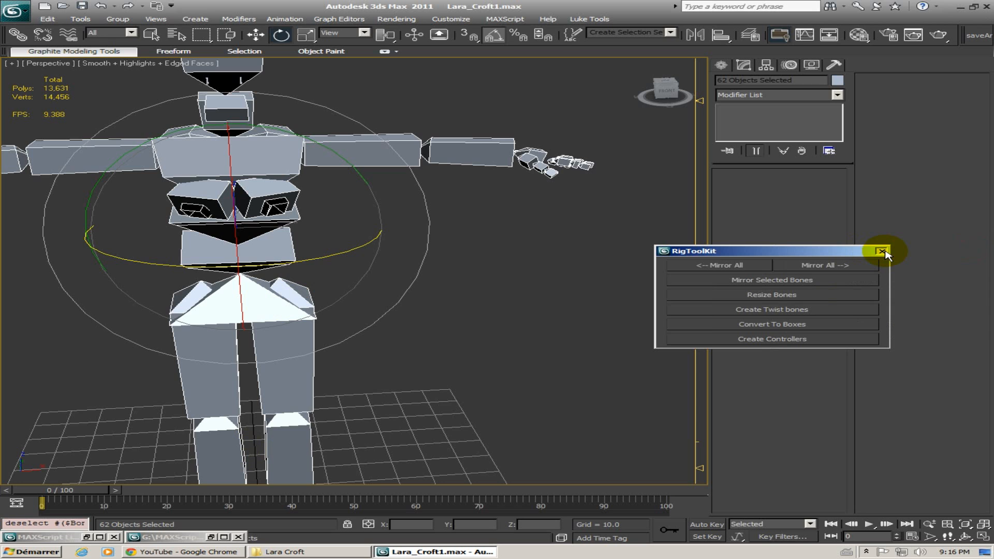
left_click(206, 538)
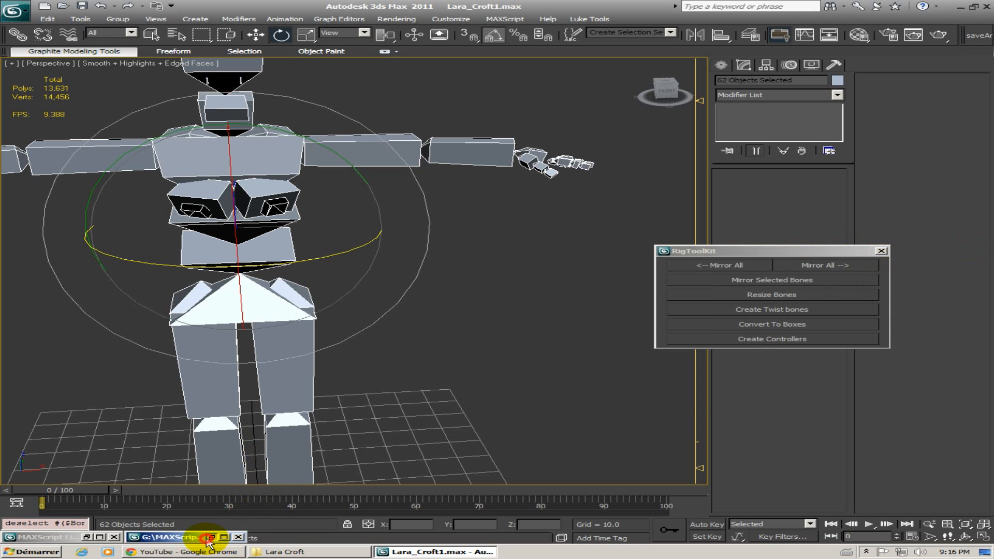
left_click(211, 538)
scroll(707, 236, "down", 2)
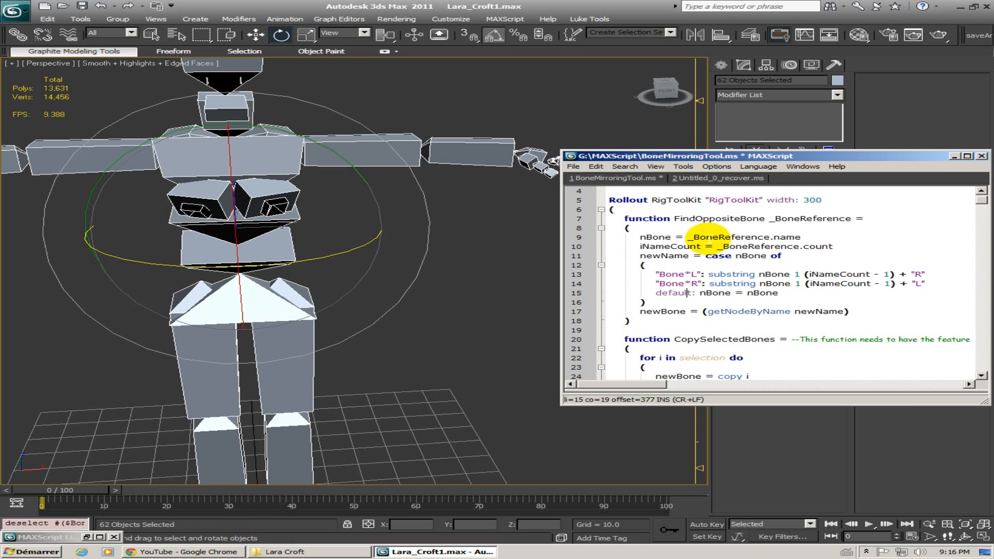
scroll(707, 235, "down", 20)
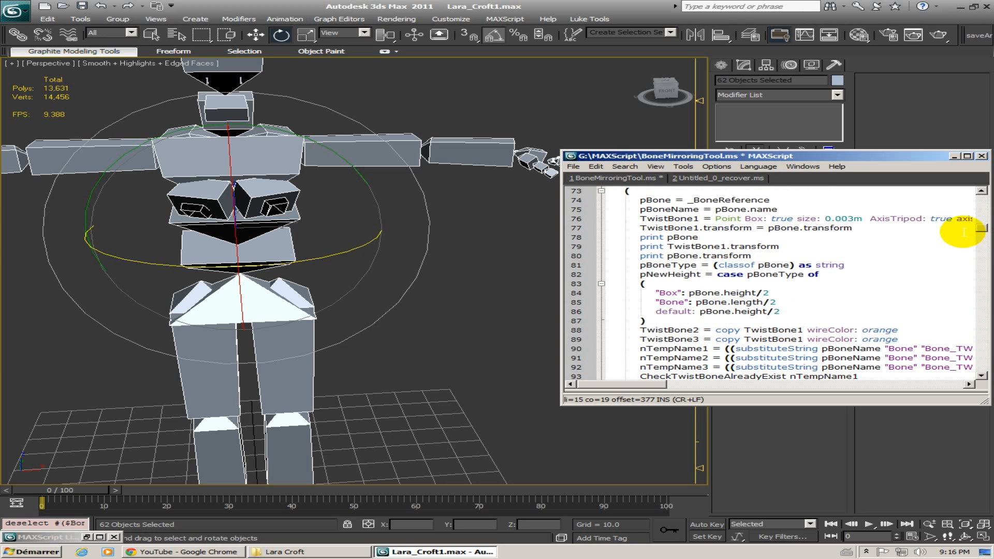
left_click_drag(980, 228, 980, 368)
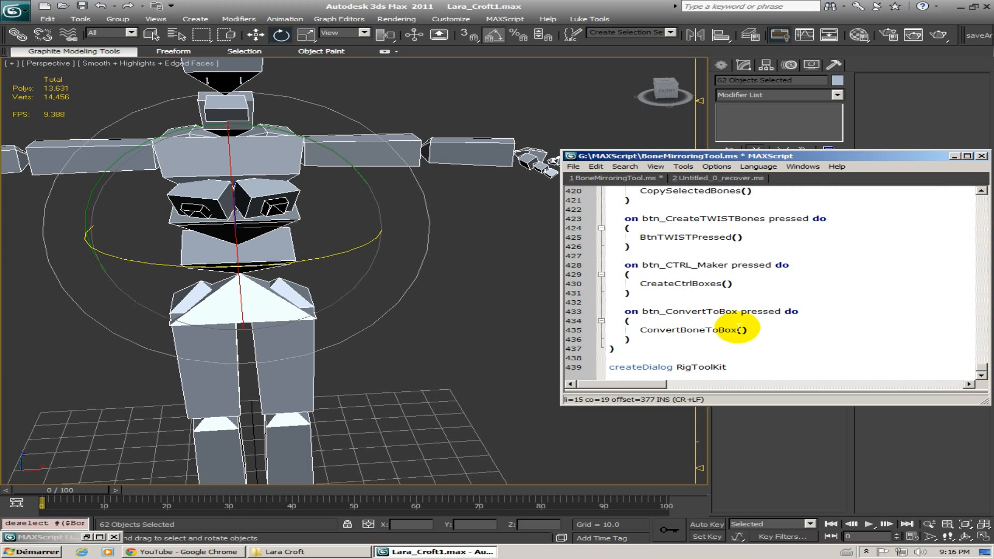
double_click(694, 311)
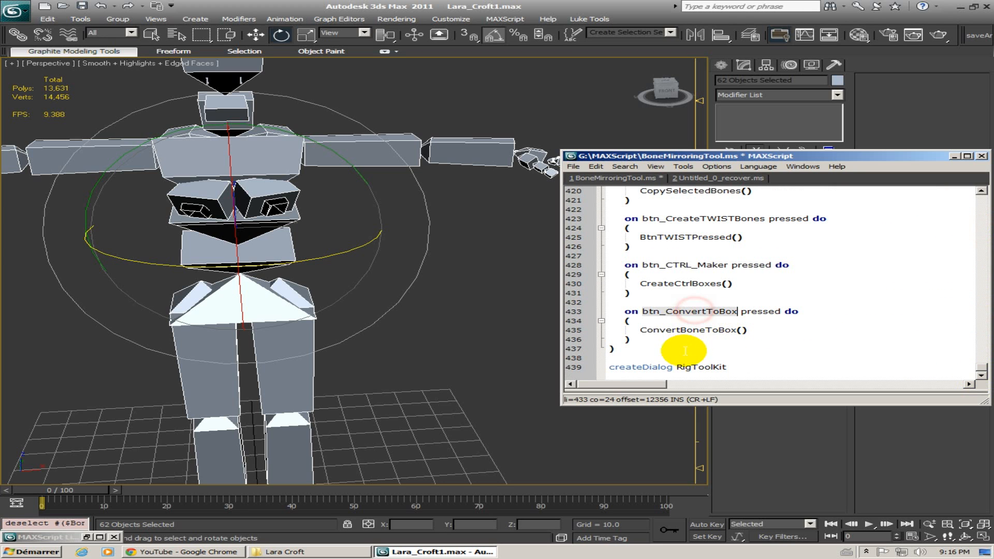
key("ctrl+f")
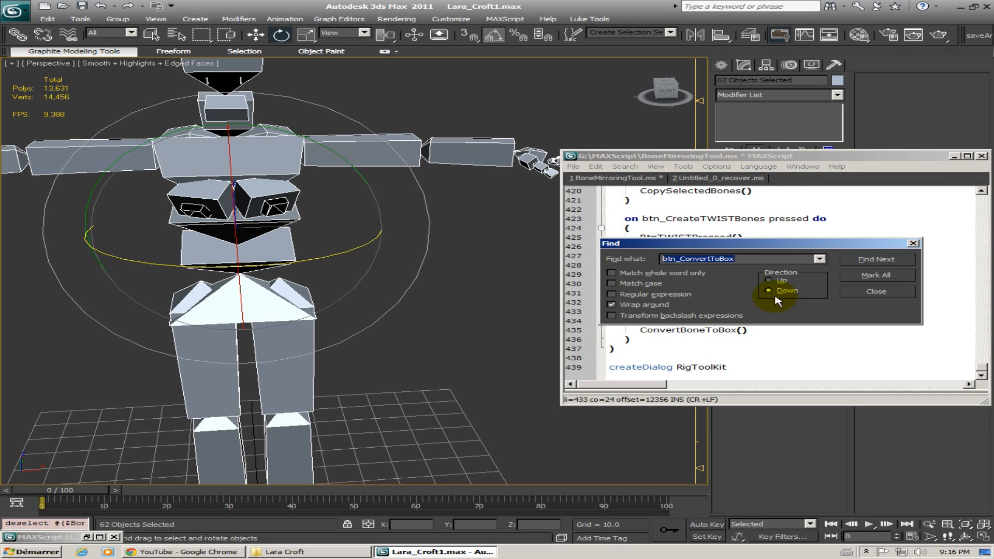
left_click(914, 243)
Jump to the ConvertBoneToBox function definition in the script and place the cursor on its matchpattern line
right_click(672, 278, "ctrl")
mouse_move(670, 291)
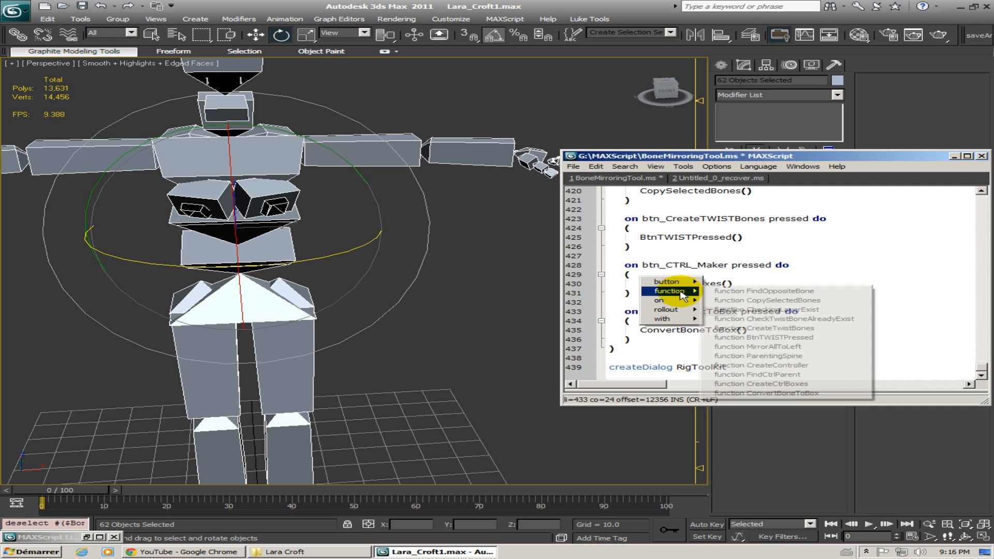
left_click(800, 394)
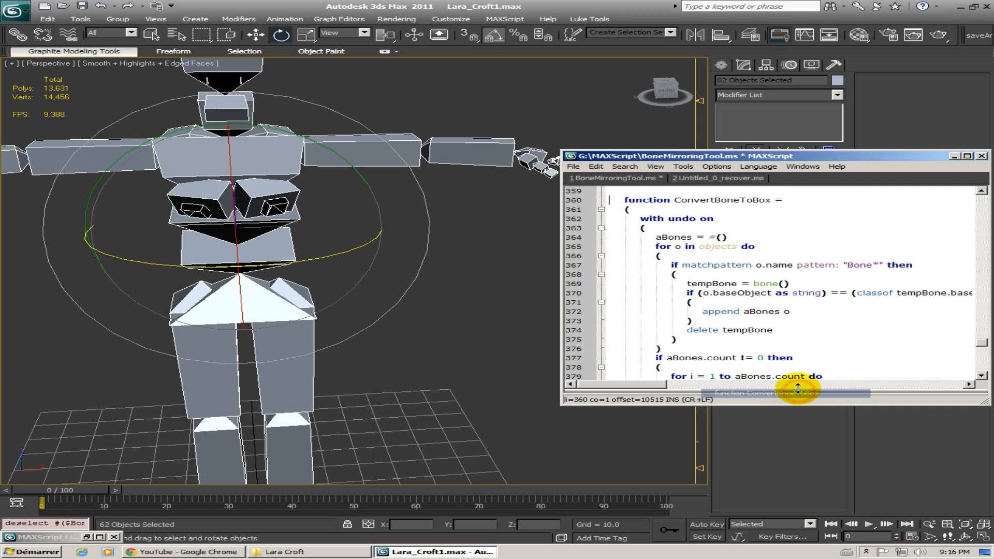
left_click(730, 265)
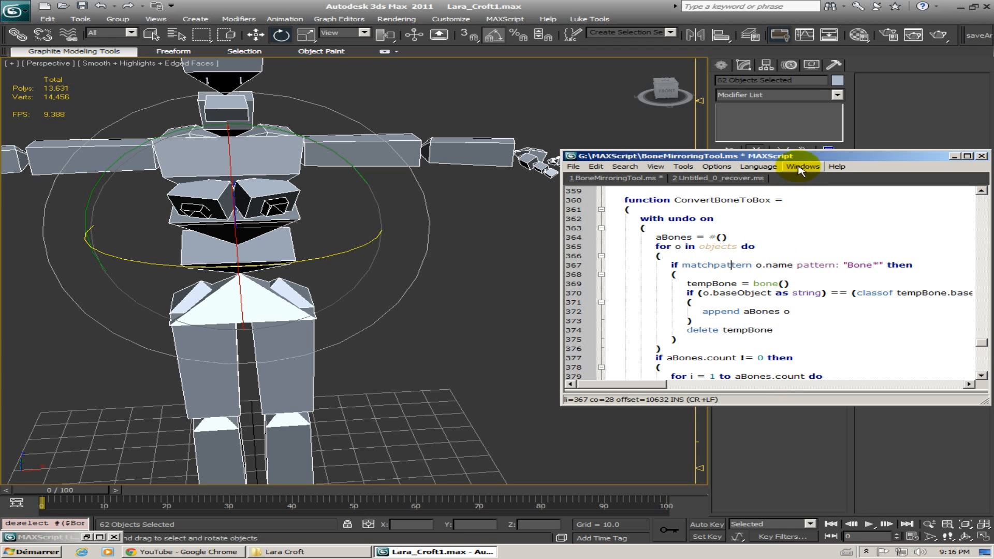
Move and widen the script editor so the full code lines of ConvertBoneToBox fit, and highlight the "Bone*" name check
left_click_drag(802, 156, 636, 147)
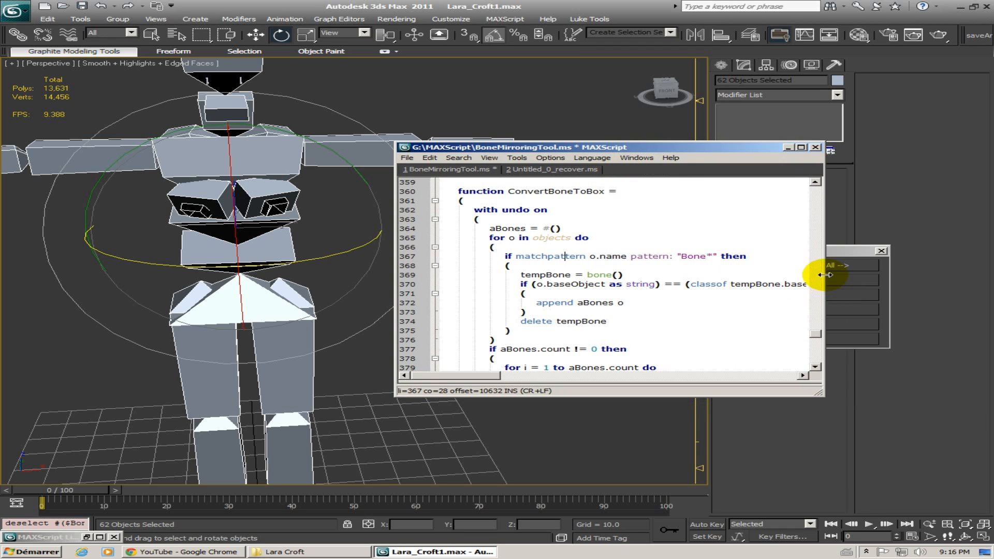
left_click(831, 268)
left_click_drag(824, 270, 957, 270)
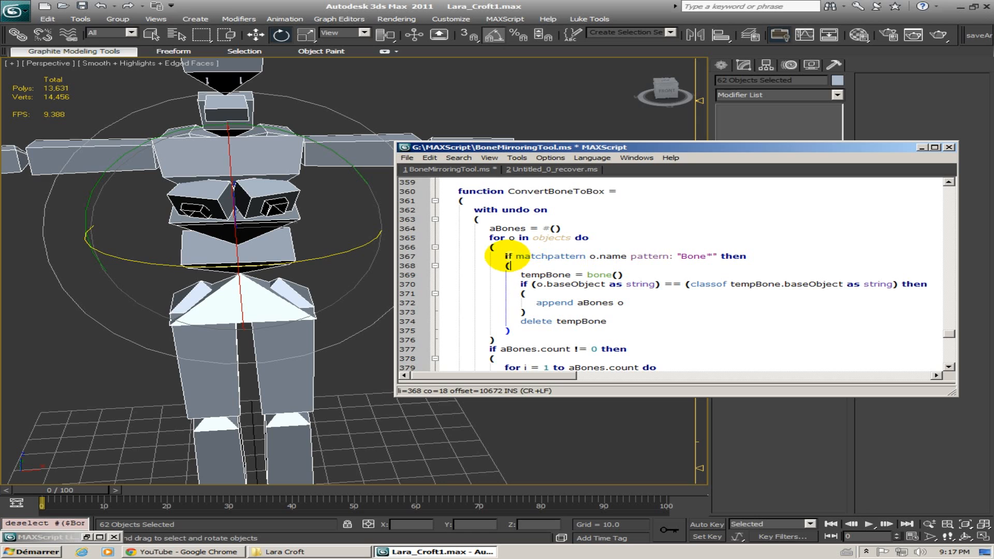
left_click_drag(502, 256, 747, 259)
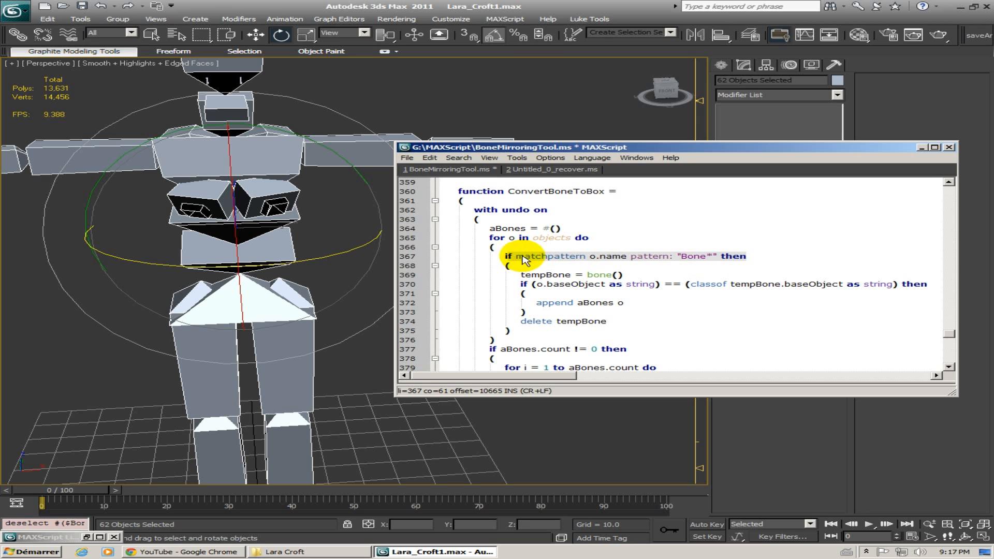
left_click(684, 257)
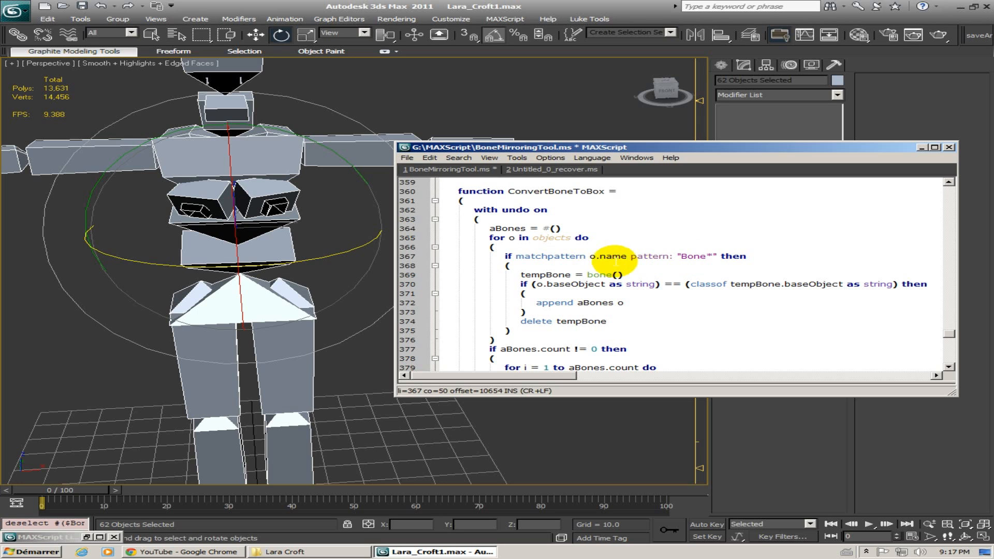
Inside the "Bone*" block, add the nested condition if not matchpattern o.name pattern: "*Eye*" then, checking an eyelid bone's name in the viewport
left_click(593, 264)
key("Return")
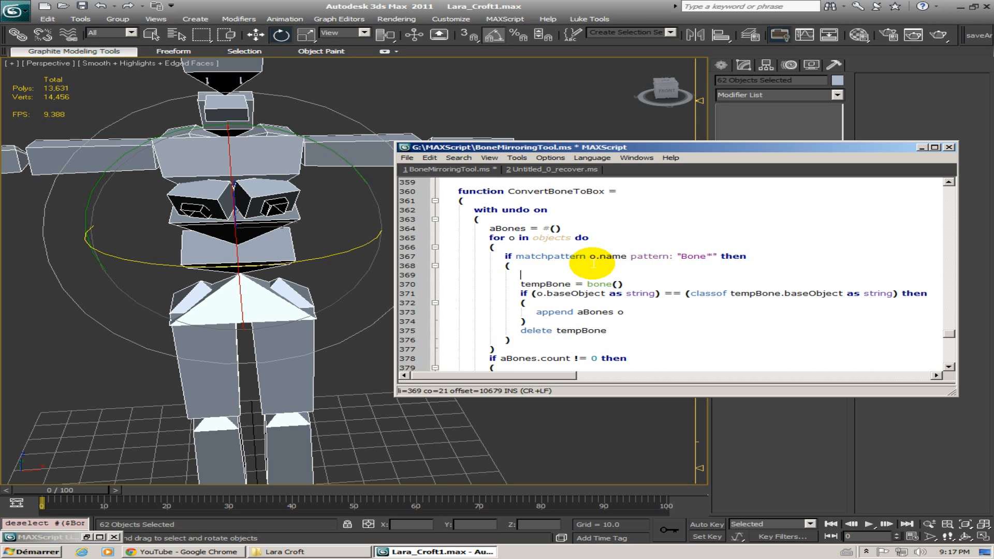
middle_click_drag(255, 111, 374, 99, "alt")
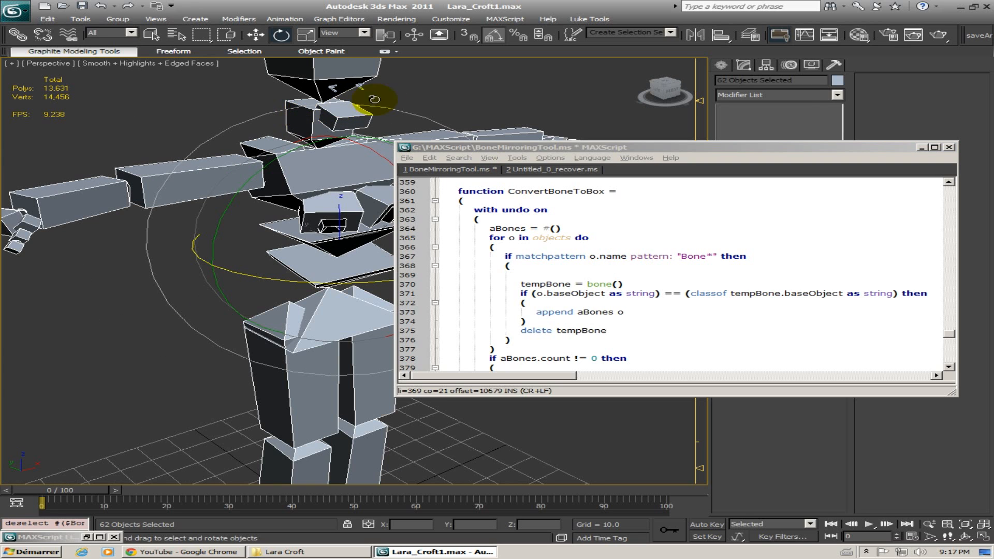
left_click(362, 89)
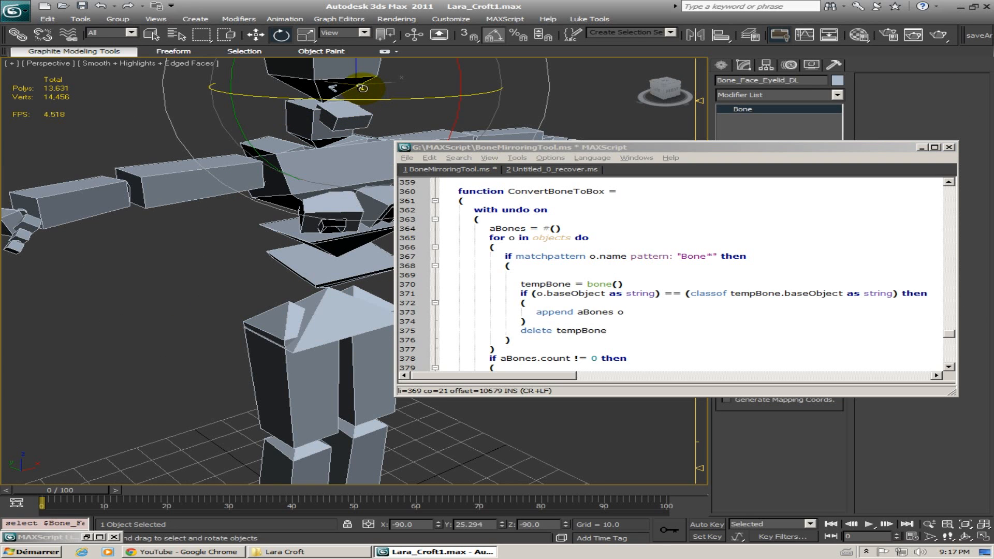
left_click(544, 276)
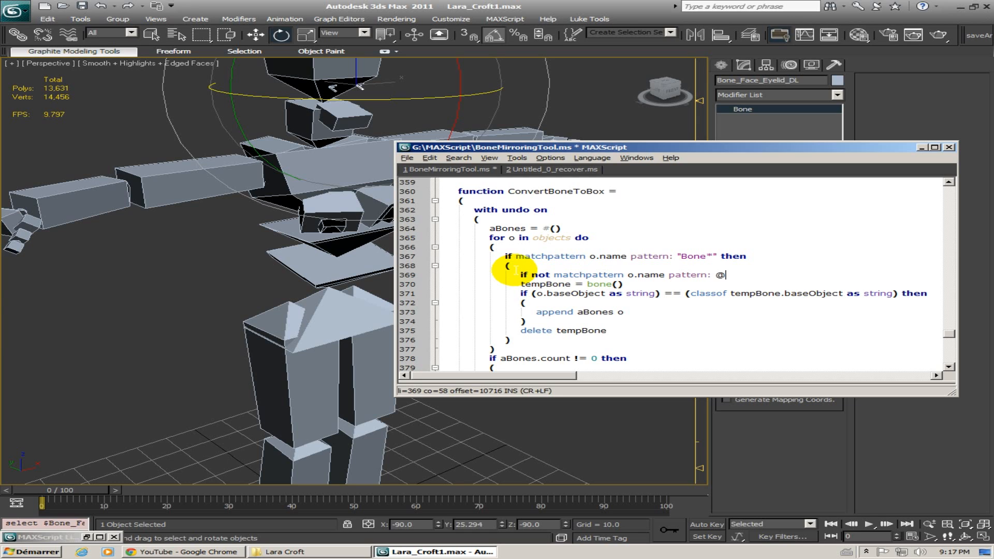
type("\"*Eye")
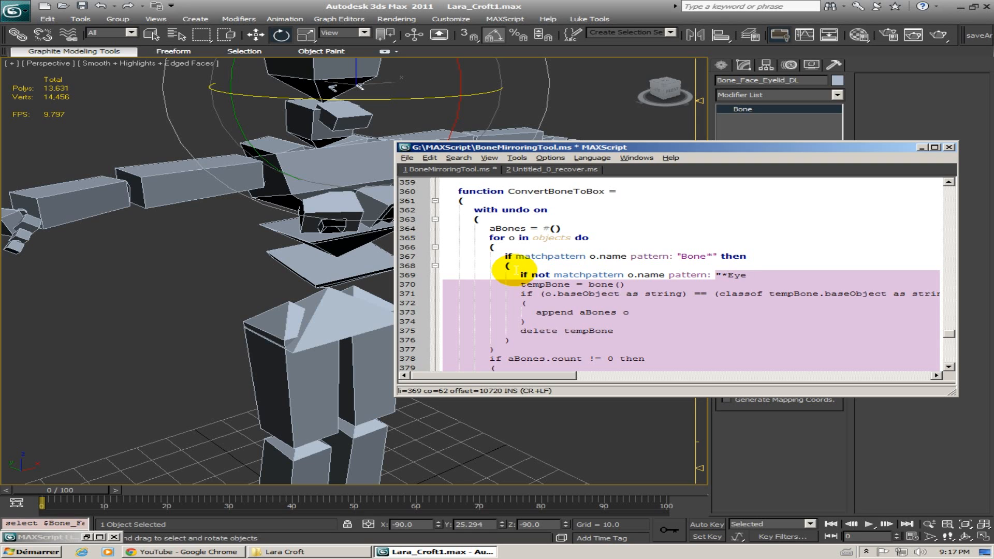
type("*\" then")
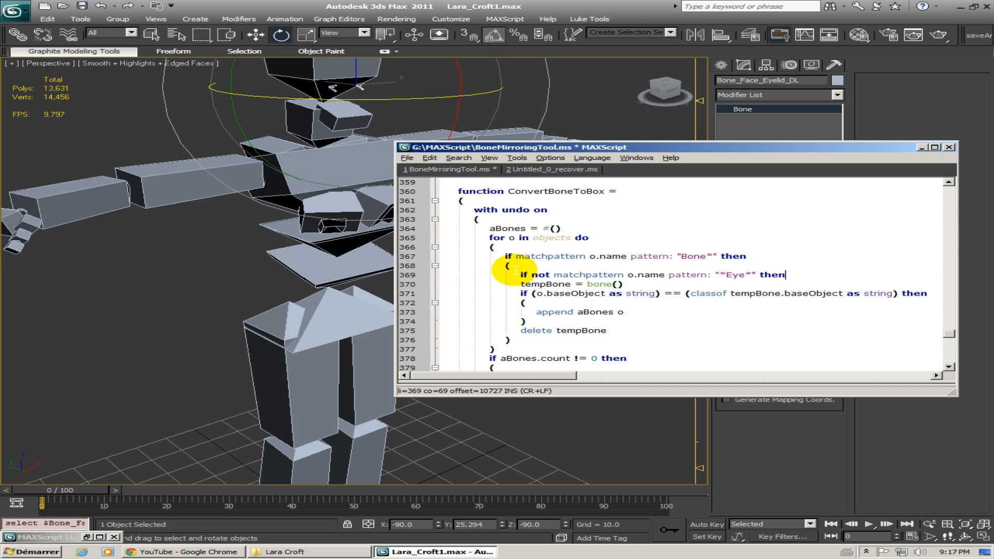
key("Return")
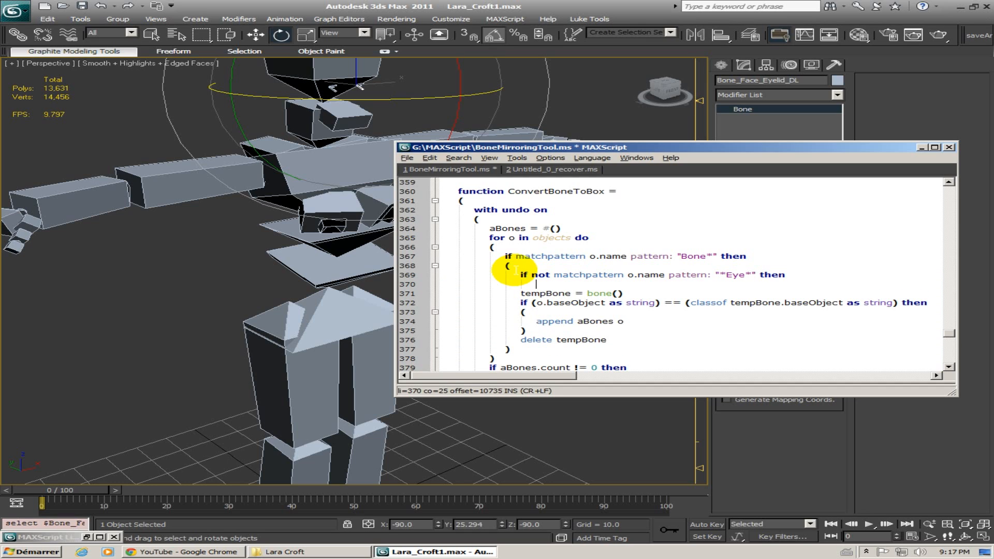
Enclose the code from tempBone = bone() through delete tempBone in the "*Eye*" condition's parentheses and indent it one level
scroll(515, 269, "down", 2)
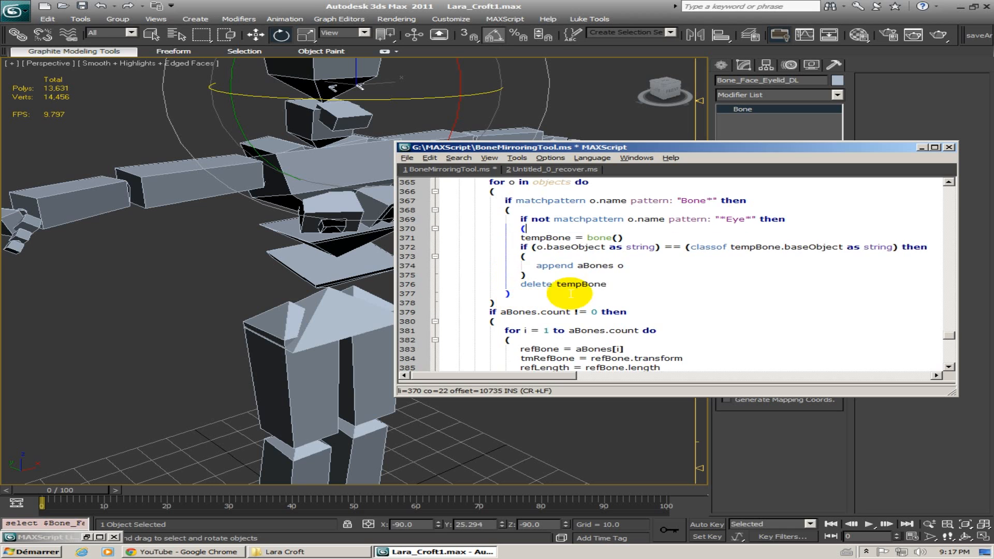
left_click(623, 282)
key("Return")
type(")")
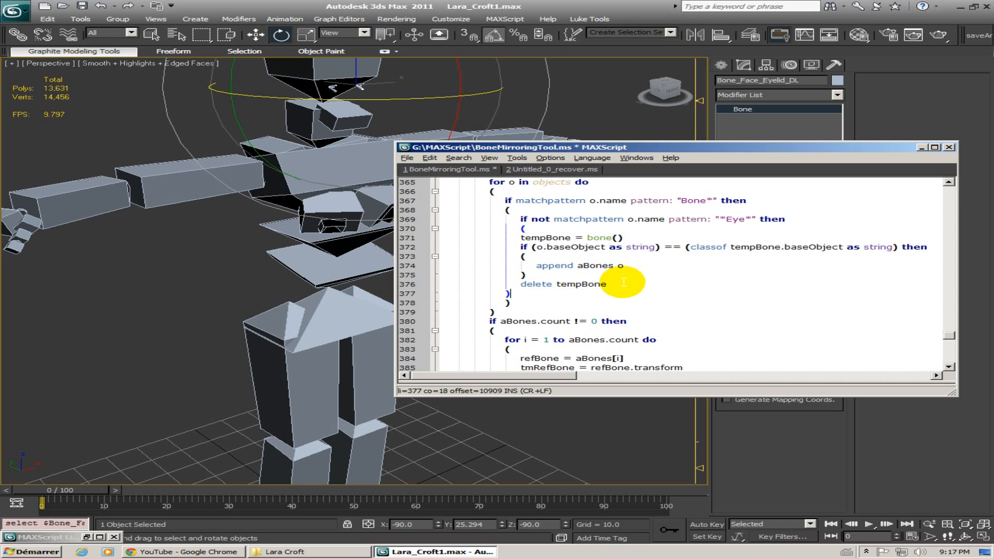
left_click_drag(546, 291, 389, 242)
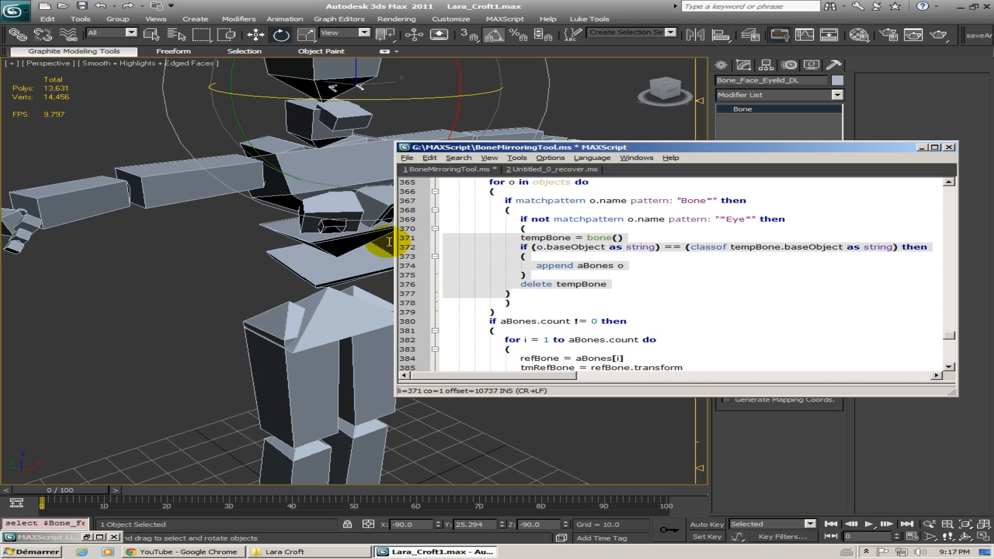
key("Tab")
left_click(551, 284)
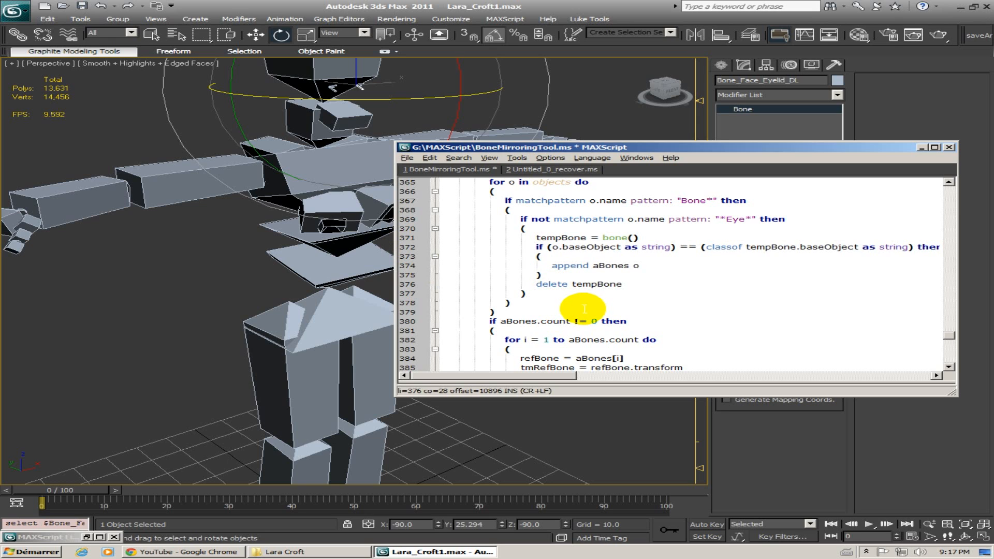
left_click(583, 306)
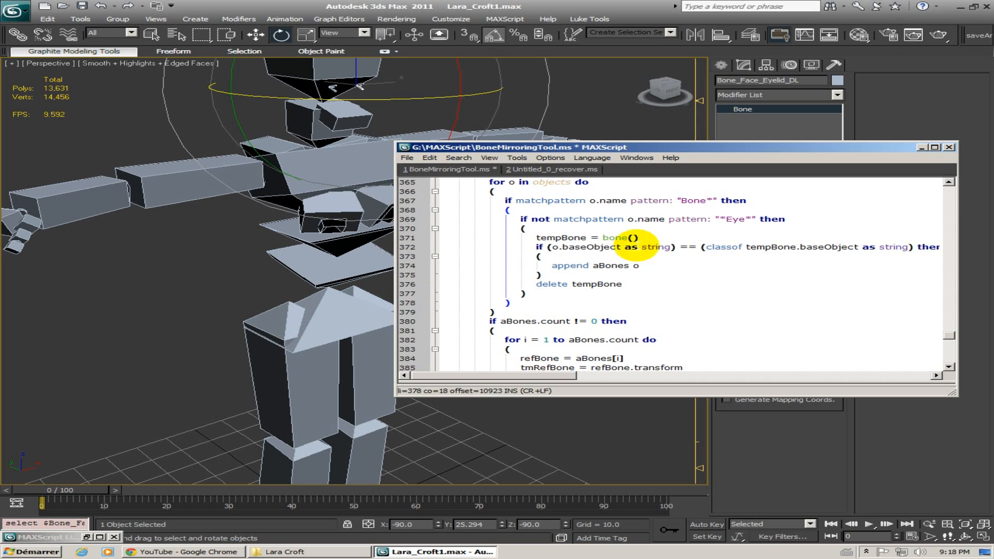
Select the small eye and eyelid bones on the head in turn to check their names against the "*Eye*" pattern
scroll(621, 237, "up", 1)
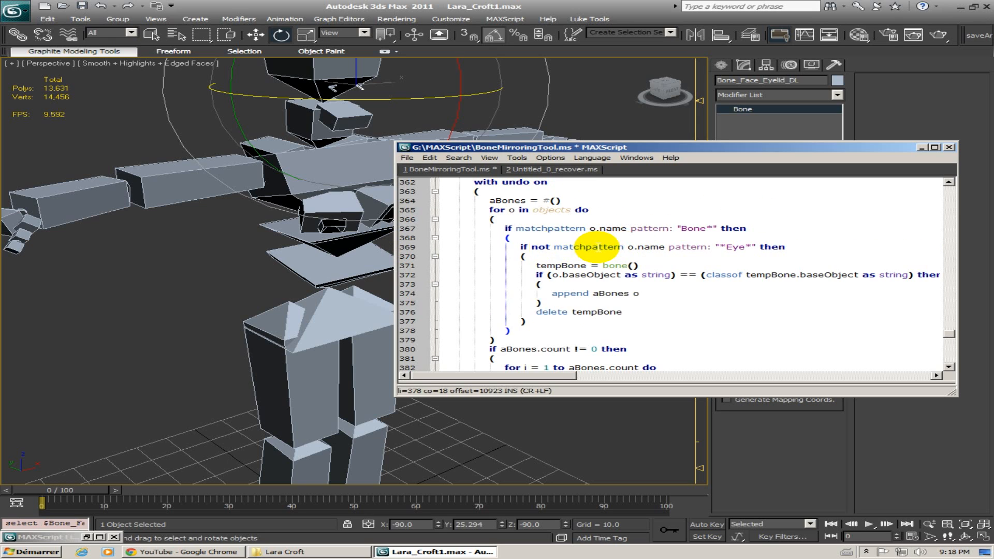
middle_click_drag(341, 87, 280, 199)
scroll(276, 198, "up", 5)
scroll(249, 160, "down", 3)
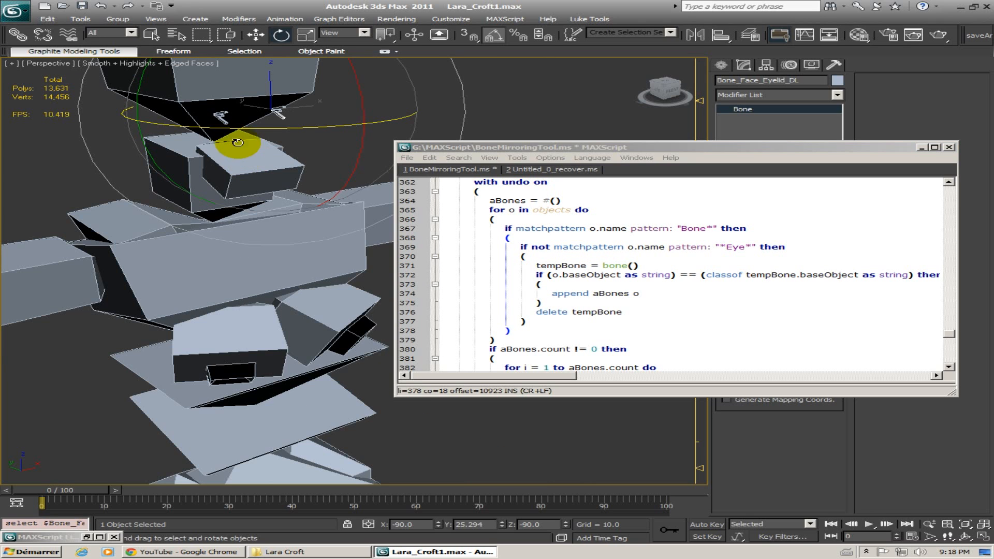
left_click(278, 114)
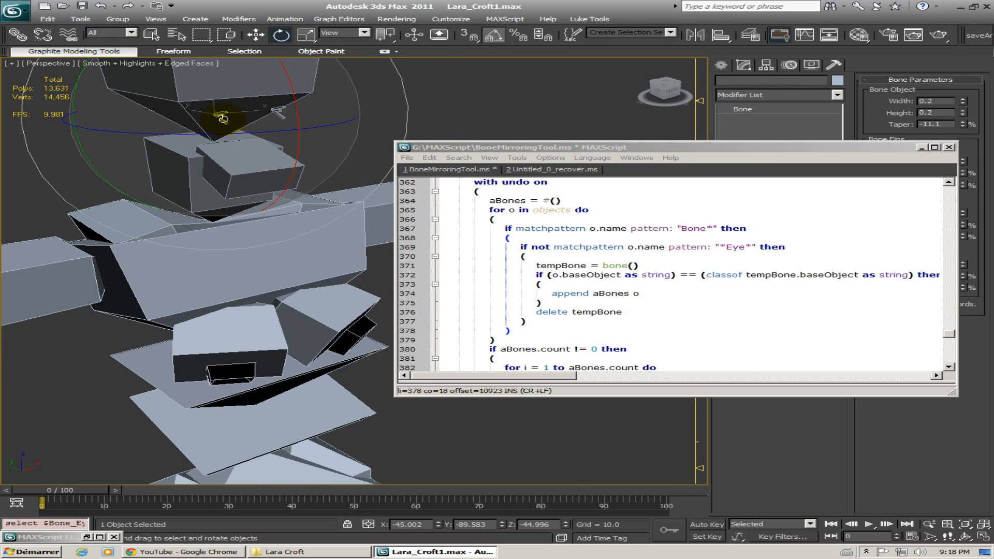
left_click(226, 124)
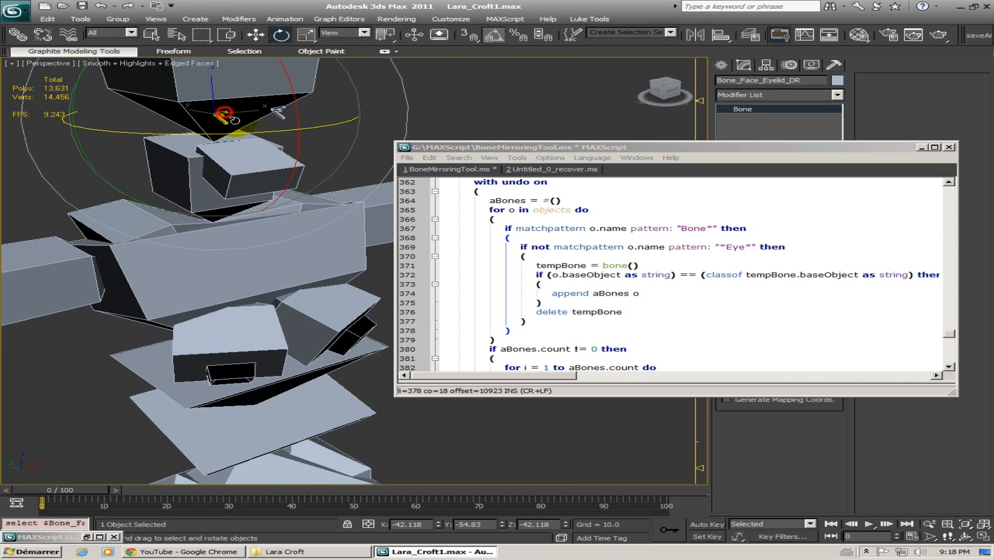
left_click(232, 118)
Review the bone-collecting filters and the box conversion loop in ConvertBoneToBox, selecting the spine bone in between
left_click(702, 300)
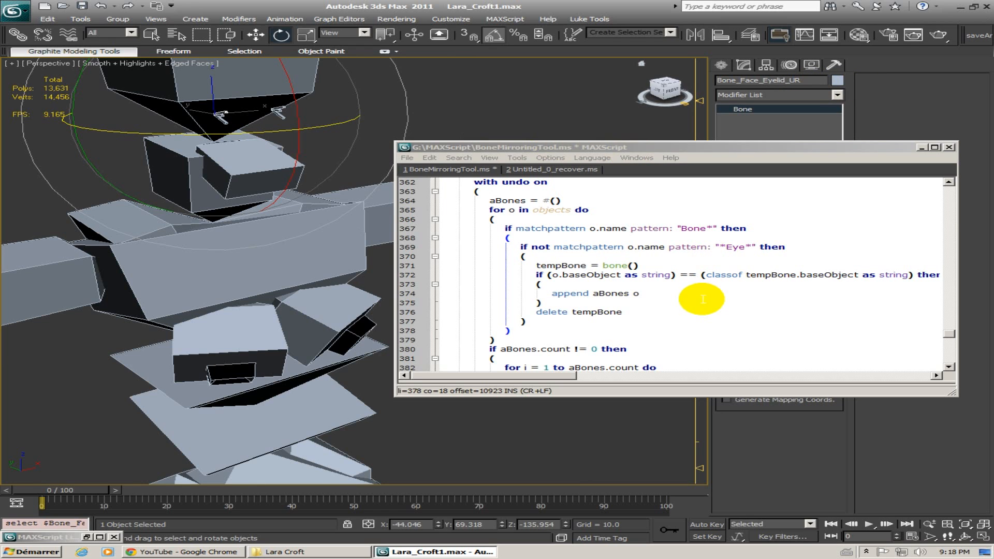
scroll(697, 293, "down", 3)
scroll(673, 288, "up", 4)
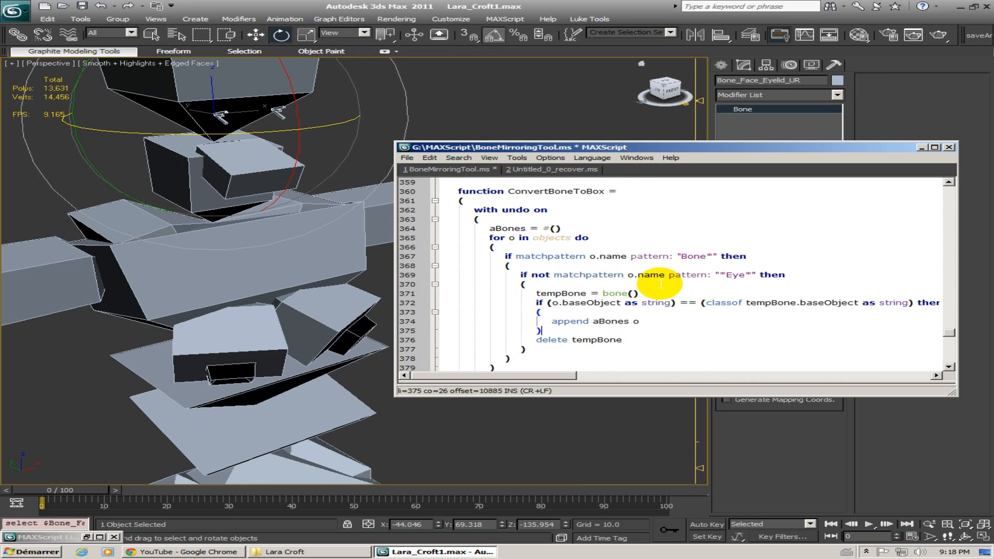
scroll(570, 248, "down", 2)
scroll(568, 244, "up", 3)
scroll(583, 240, "down", 1)
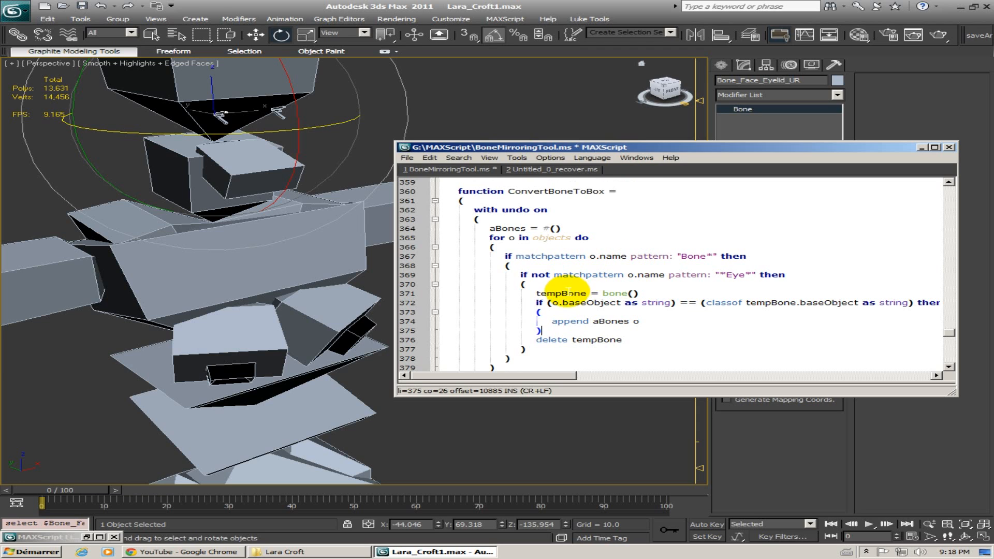
left_click(343, 265)
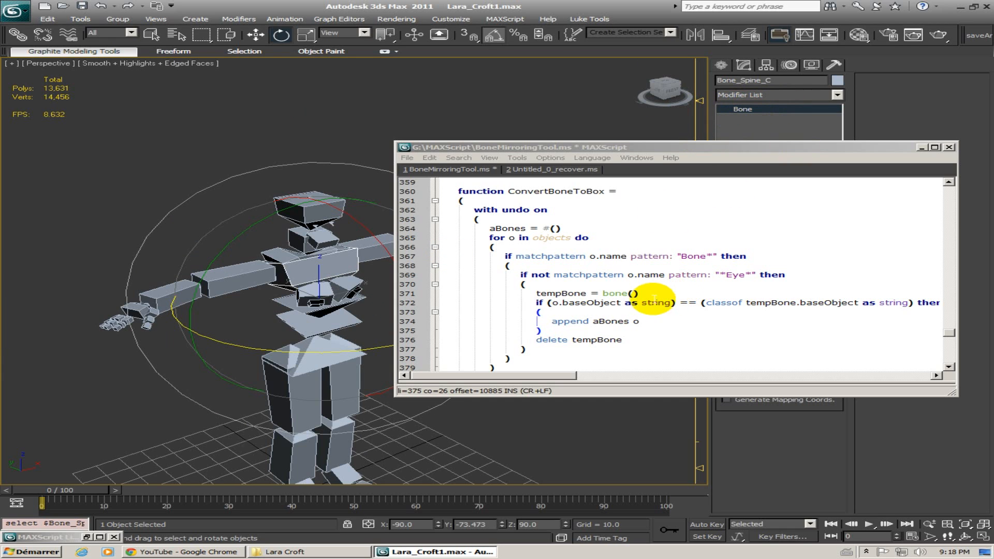
left_click(596, 274)
scroll(585, 271, "down", 1)
scroll(575, 271, "down", 6)
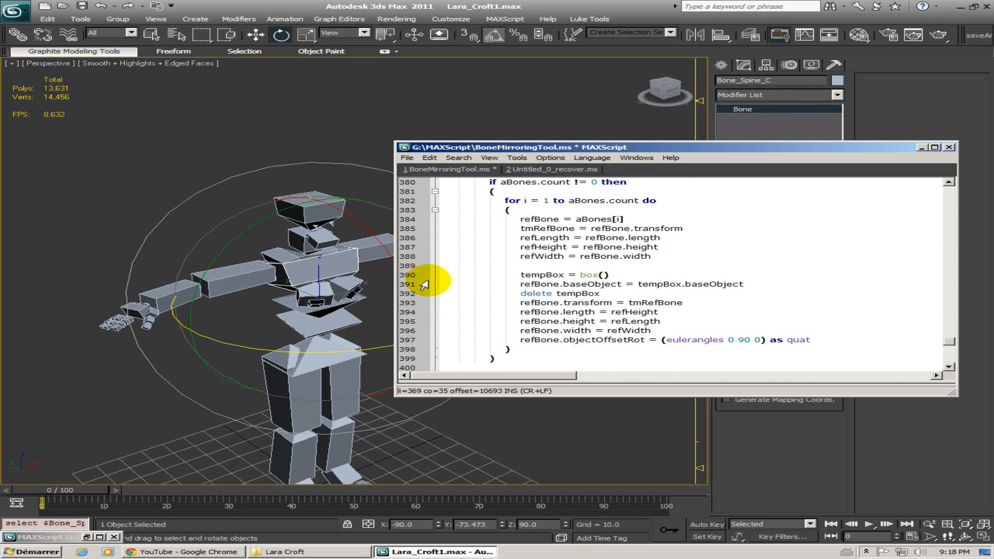
Examine the skeleton's bones from several angles and highlight the refBone.objectOffsetRot line that rotates the converted boxes
middle_click_drag(250, 275, 258, 227, "alt")
middle_click_drag(282, 282, 282, 365)
scroll(269, 263, "up", 5)
middle_click_drag(247, 231, 326, 301)
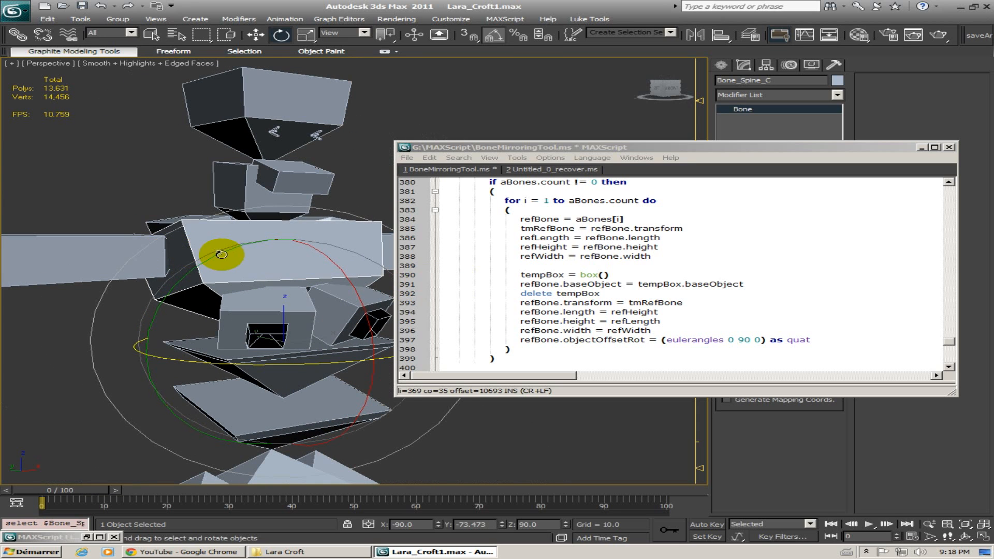
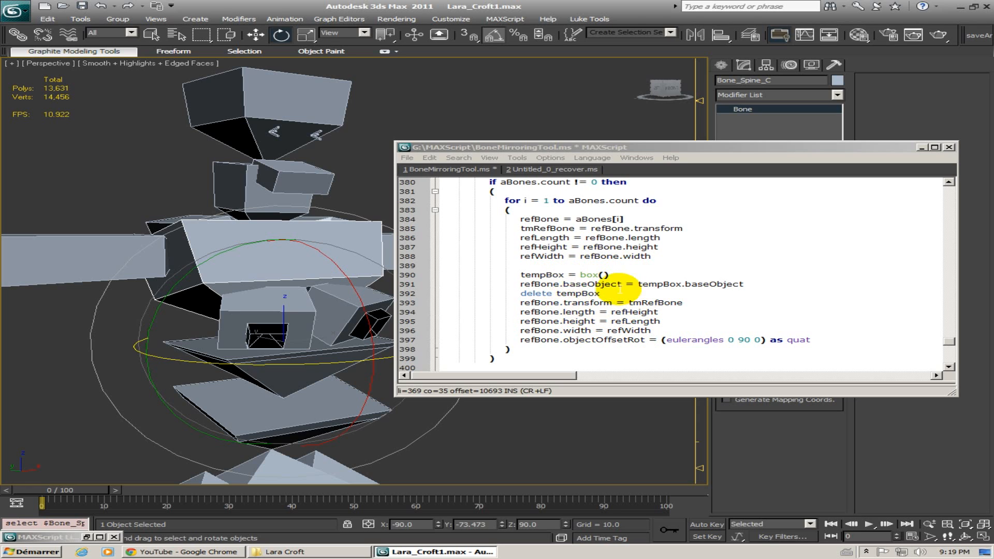
middle_click_drag(269, 271, 260, 228)
scroll(278, 201, "down", 3)
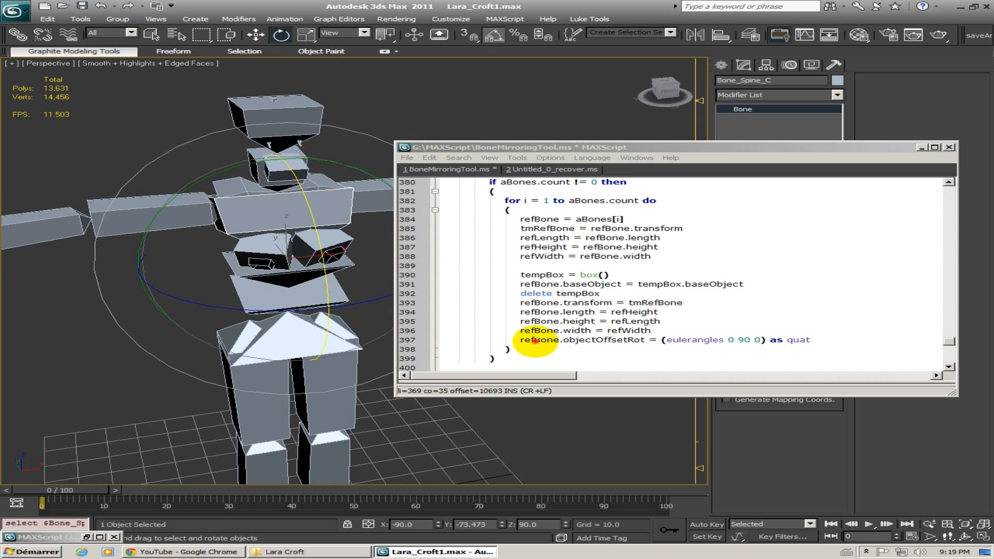
left_click_drag(520, 340, 791, 341)
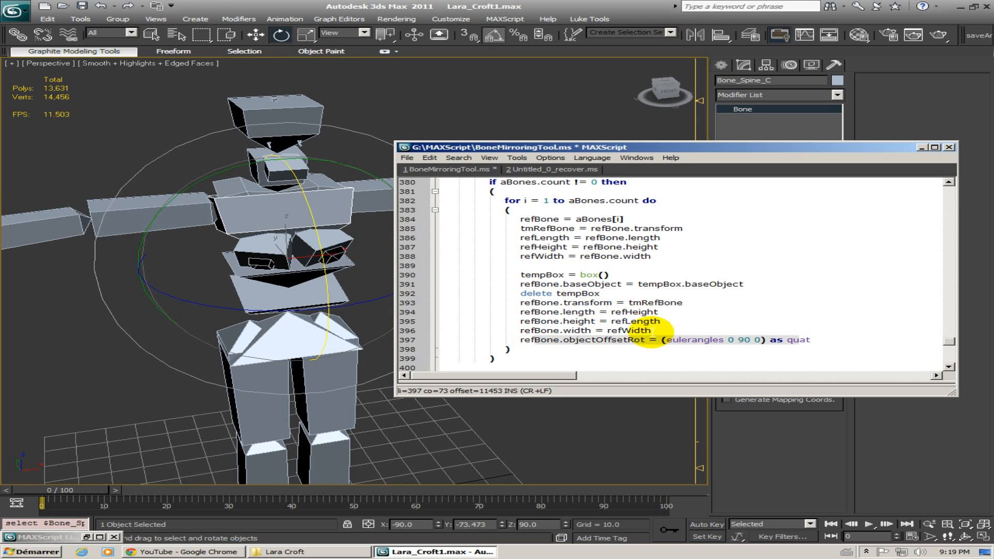
left_click(563, 340)
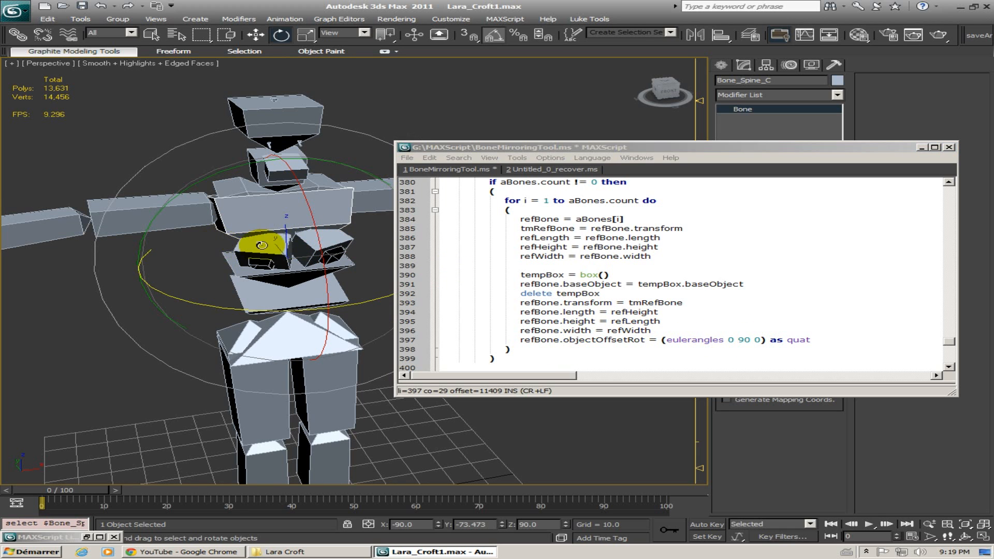
middle_click_drag(233, 243, 294, 232, "alt")
scroll(295, 232, "down", 3)
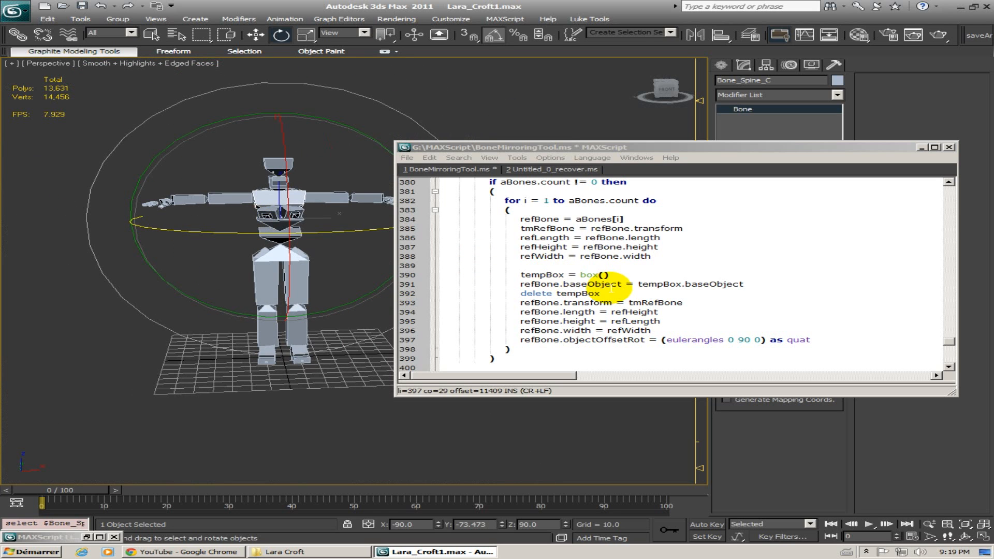
Read through the whole ConvertBoneToBox function, from the name filters to the code after its conversion loop
left_click(611, 286)
scroll(610, 289, "down", 3)
scroll(604, 289, "up", 4)
scroll(575, 275, "up", 6)
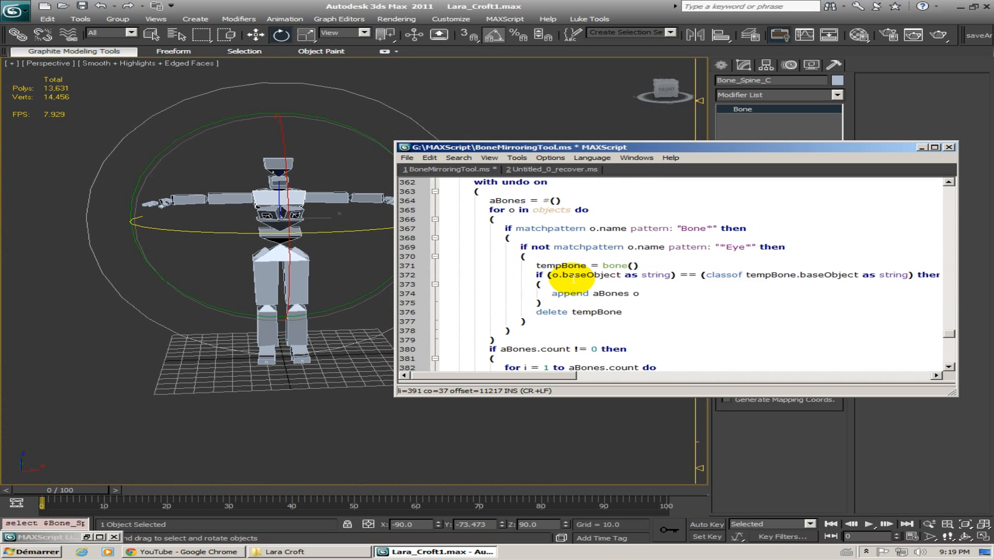
scroll(575, 270, "down", 3)
scroll(570, 269, "down", 5)
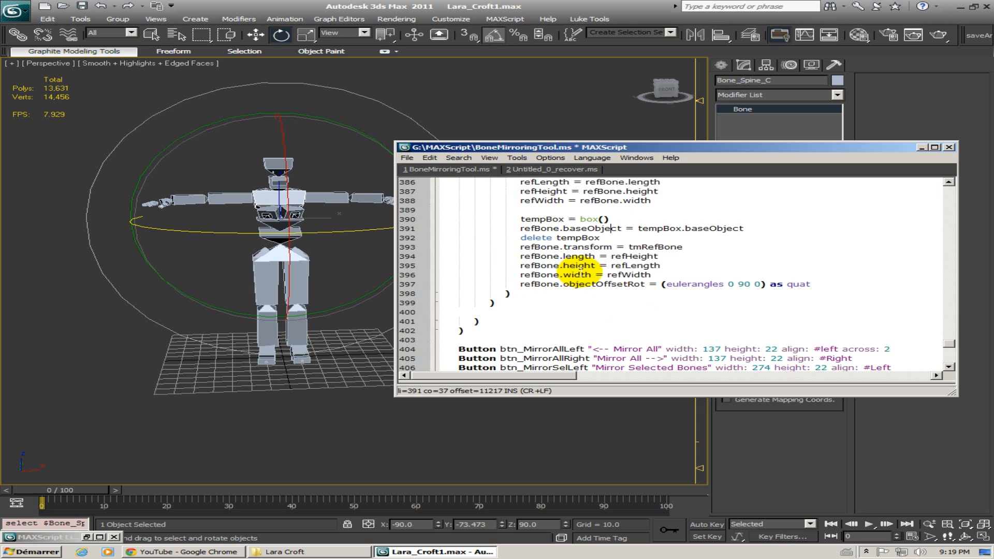
scroll(549, 269, "up", 8)
scroll(604, 306, "up", 7)
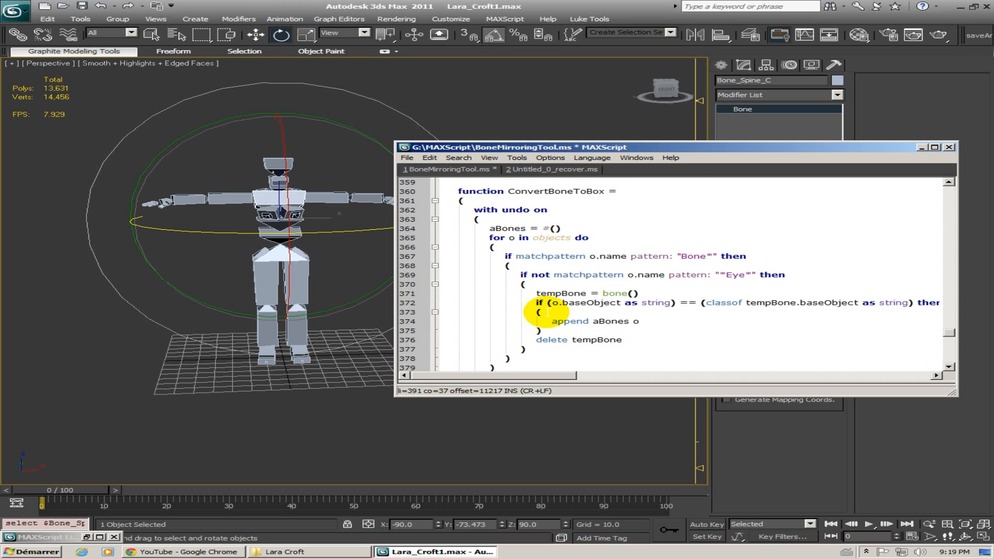
scroll(651, 311, "down", 7)
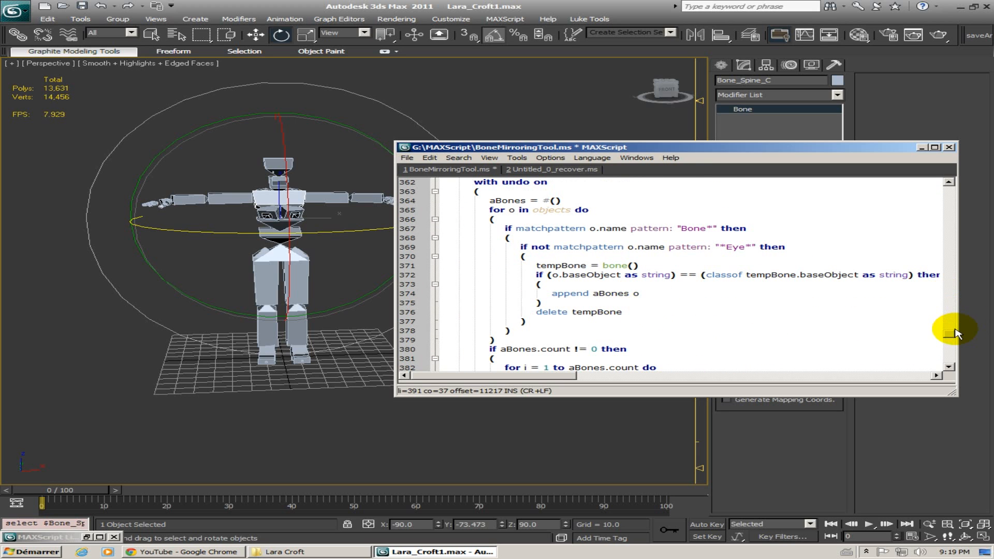
Evaluate the BoneMirroringTool.ms script, minimize its editor and move the RigToolKit dialog clear of the skeleton
scroll(888, 337, "down", 4)
left_click(728, 300)
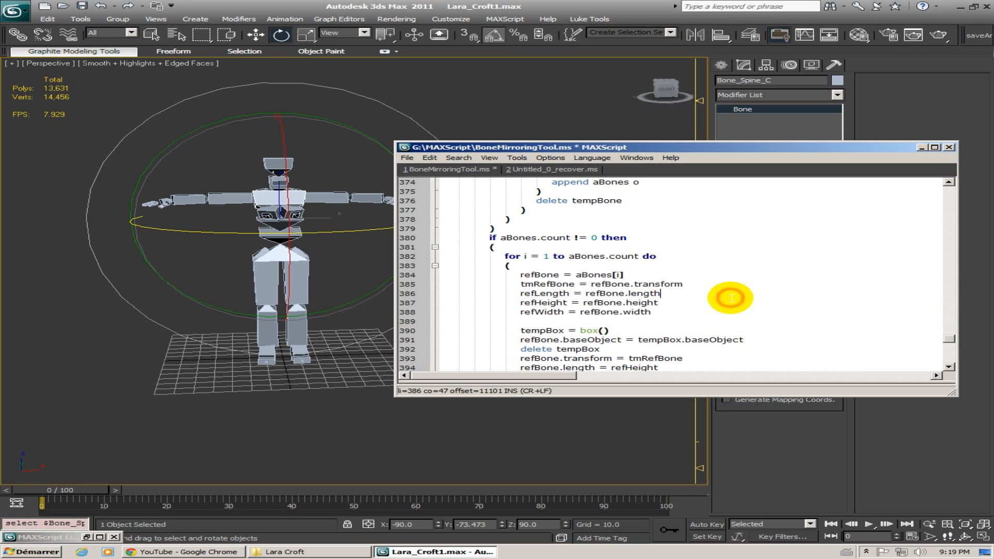
key("ctrl+e")
left_click(921, 147)
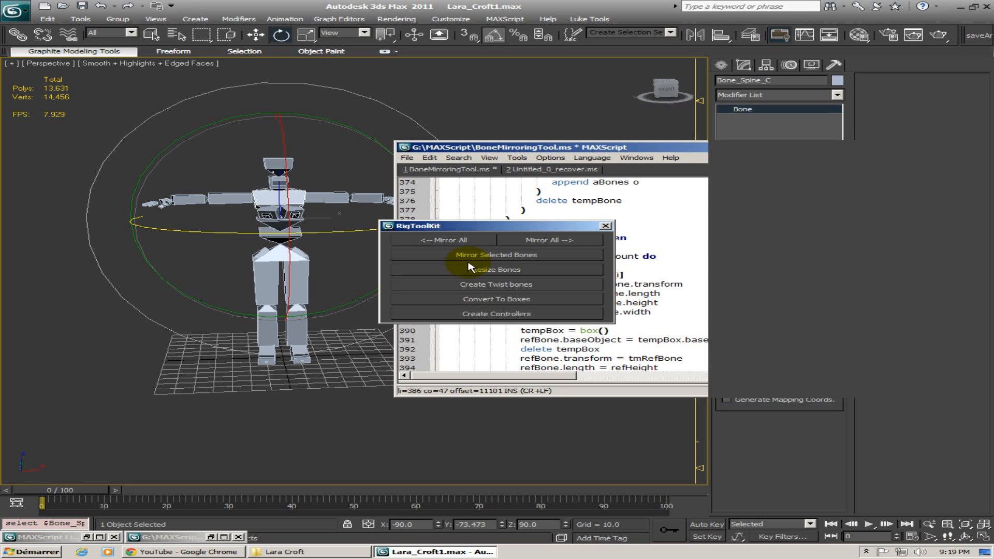
left_click_drag(486, 225, 779, 216)
Convert the skeleton's bones to boxes with RigToolKit's Convert To Boxes function
scroll(351, 304, "up", 5)
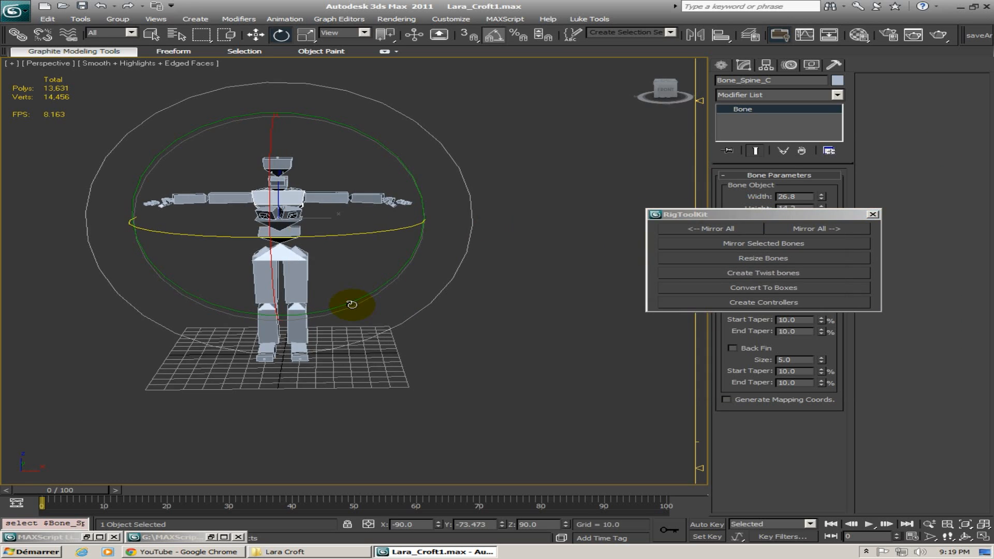
middle_click_drag(323, 310, 330, 310)
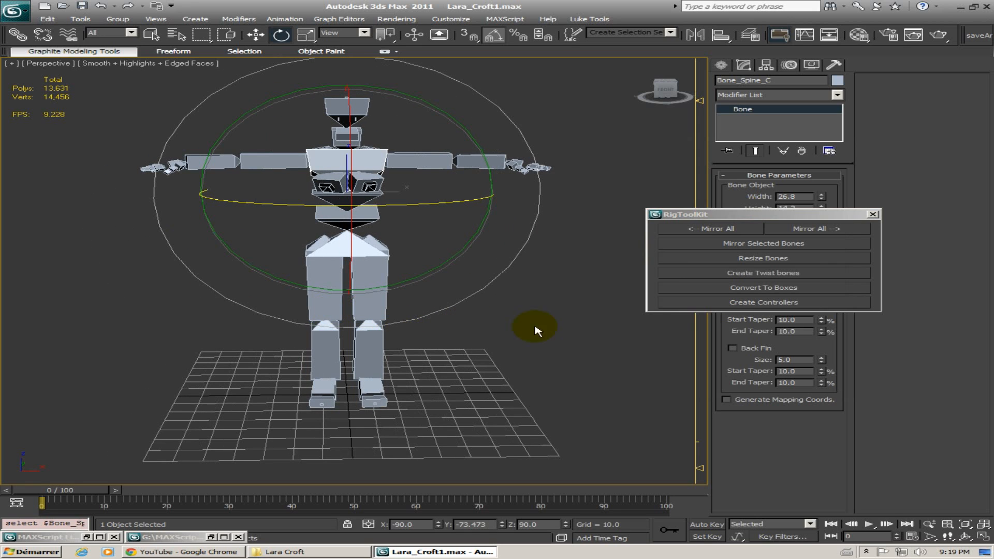
left_click(756, 288)
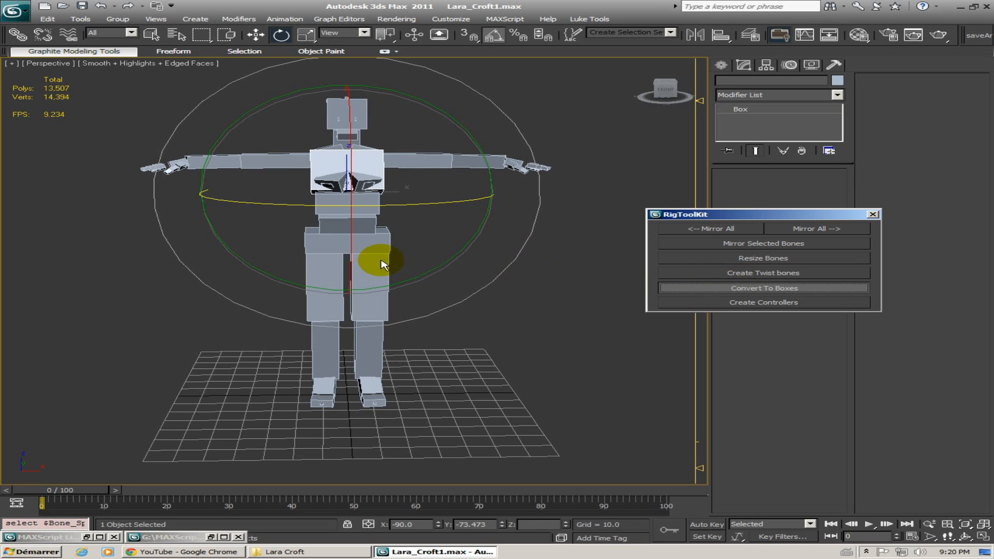
Activate the Move tool with the Local reference coordinate system to show the converted spine box's own axes
middle_click_drag(300, 216, 337, 206, "alt")
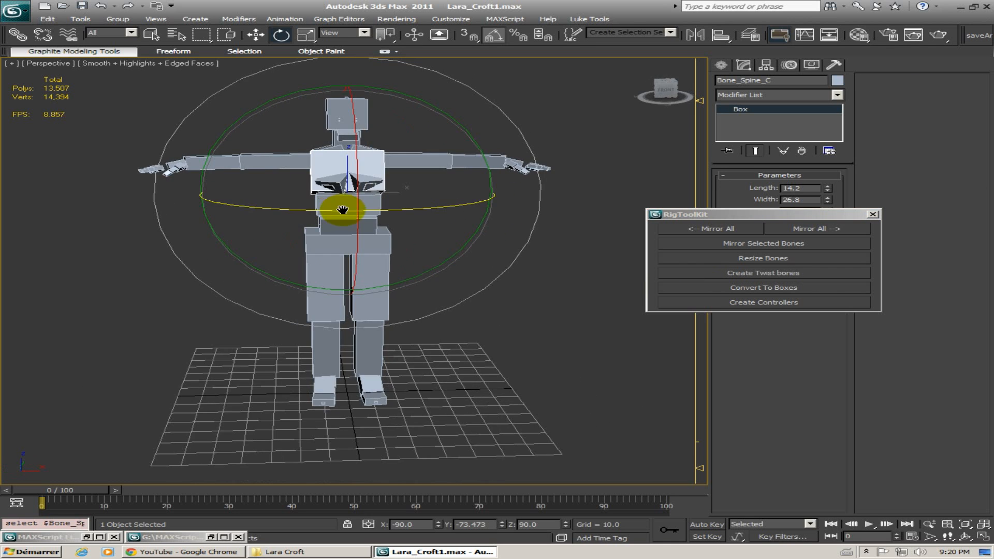
scroll(337, 206, "up", 2)
scroll(351, 294, "up", 6)
scroll(351, 294, "up", 4)
middle_click_drag(409, 300, 510, 279, "alt")
scroll(445, 277, "down", 8)
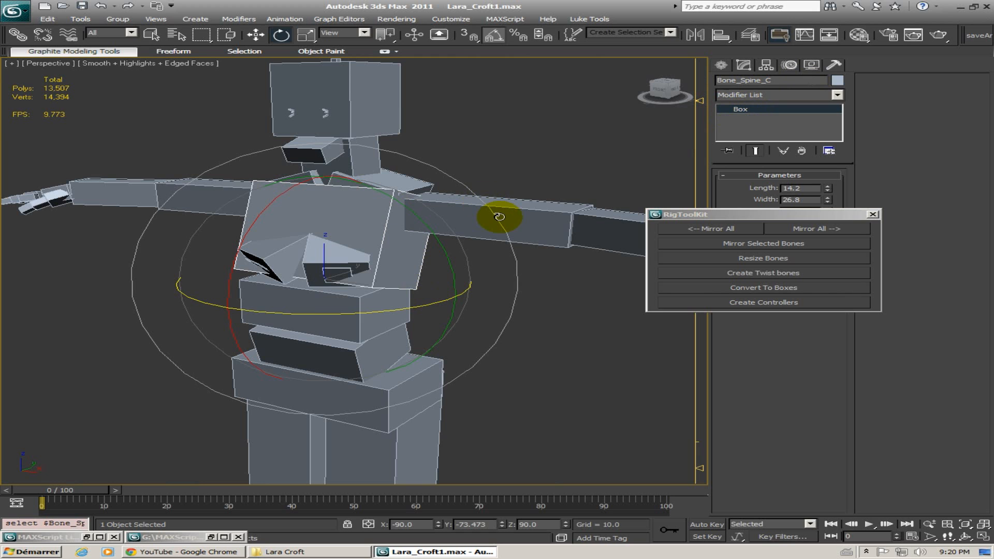
key("w")
left_click(364, 32)
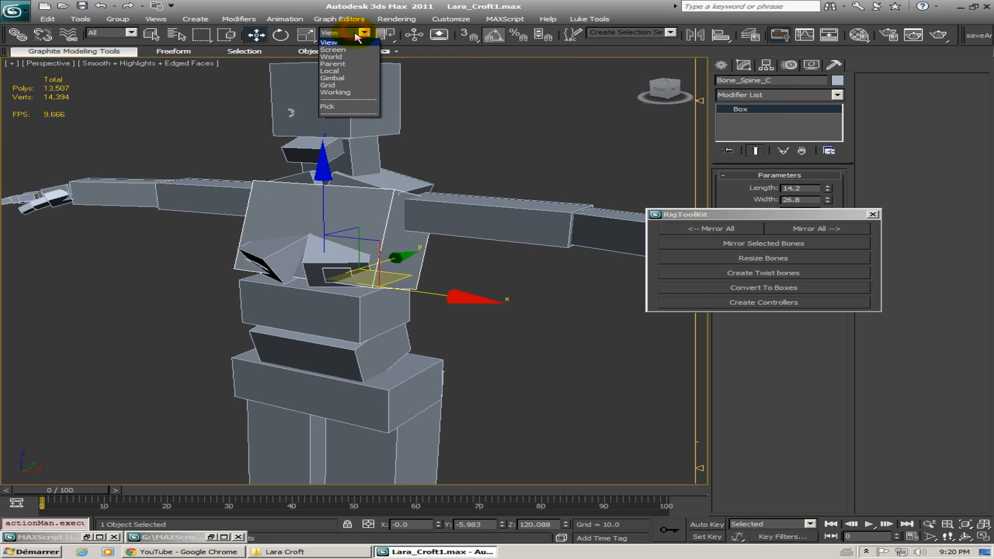
left_click(339, 71)
mouse_move(256, 151)
middle_mouse_down("alt")
mouse_move(421, 162)
mouse_move(353, 156)
mouse_move(366, 177)
mouse_move(215, 152)
mouse_move(259, 169)
middle_mouse_up("alt")
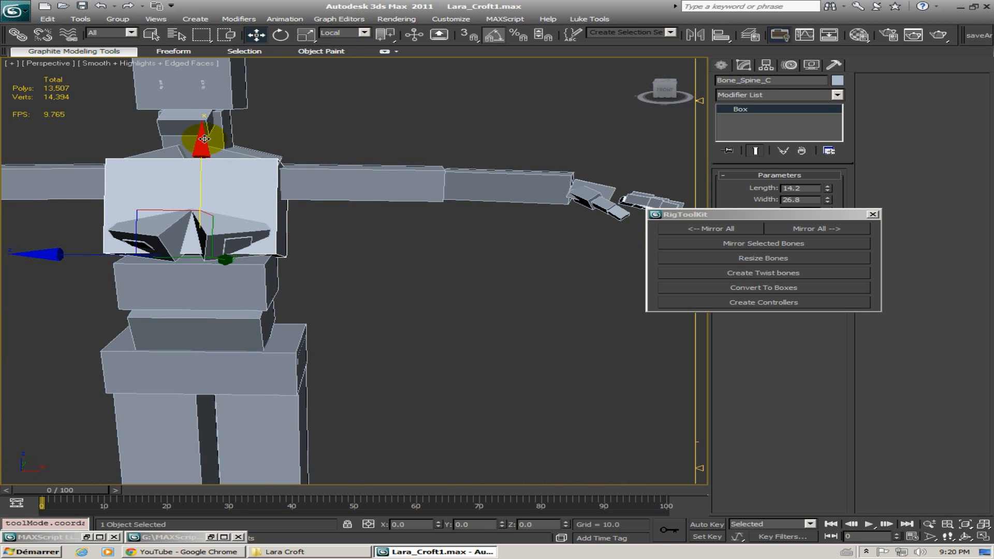
Select the converted arm and hand boxes on both sides in turn to check their local axes
left_click(311, 173)
middle_click_drag(333, 173, 249, 156)
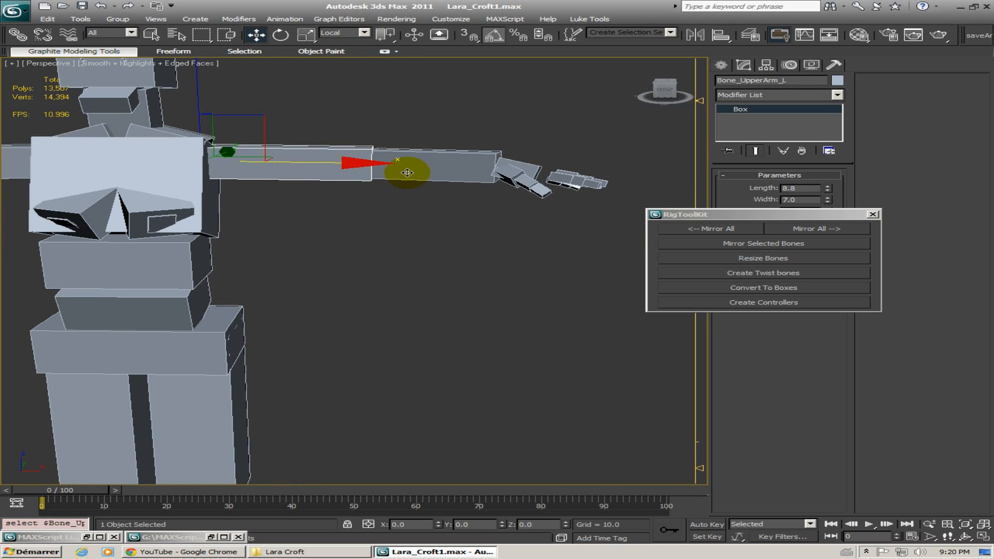
middle_click_drag(407, 172, 248, 193, "alt")
left_click(416, 217)
left_click(382, 150)
left_click(249, 193)
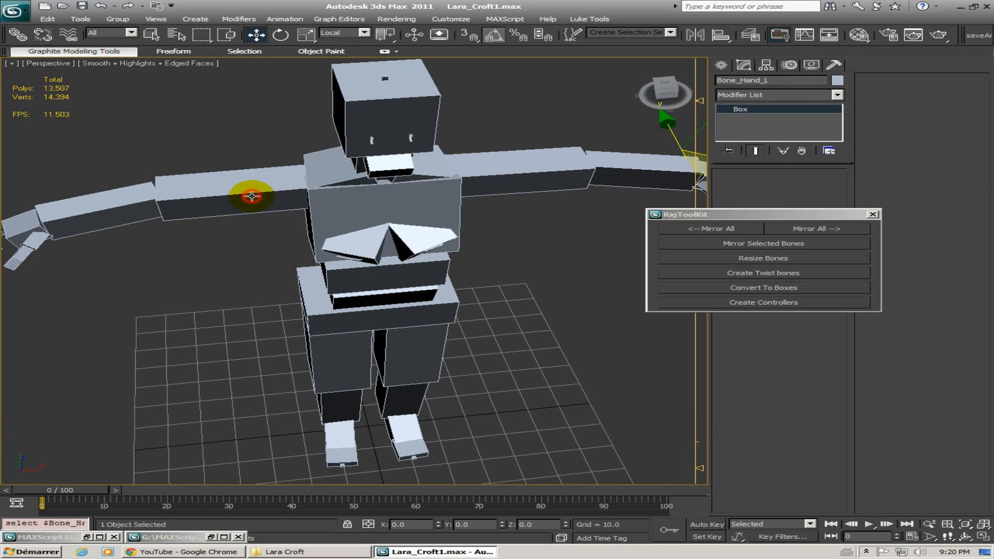
left_click(114, 218)
Select the converted thigh, calf and left foot boxes in turn to check their local axes
middle_click_drag(114, 218, 126, 111, "alt")
scroll(290, 288, "up", 5)
scroll(290, 288, "down", 3)
left_click(312, 300)
middle_click_drag(374, 323, 286, 200)
left_click(294, 213)
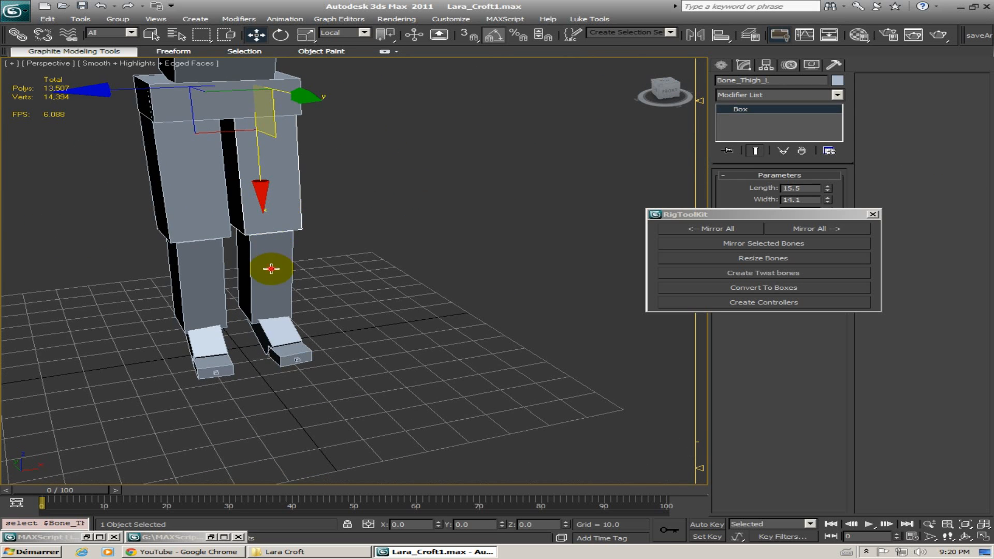
left_click(270, 269)
left_click(213, 280)
middle_click_drag(286, 269, 259, 201)
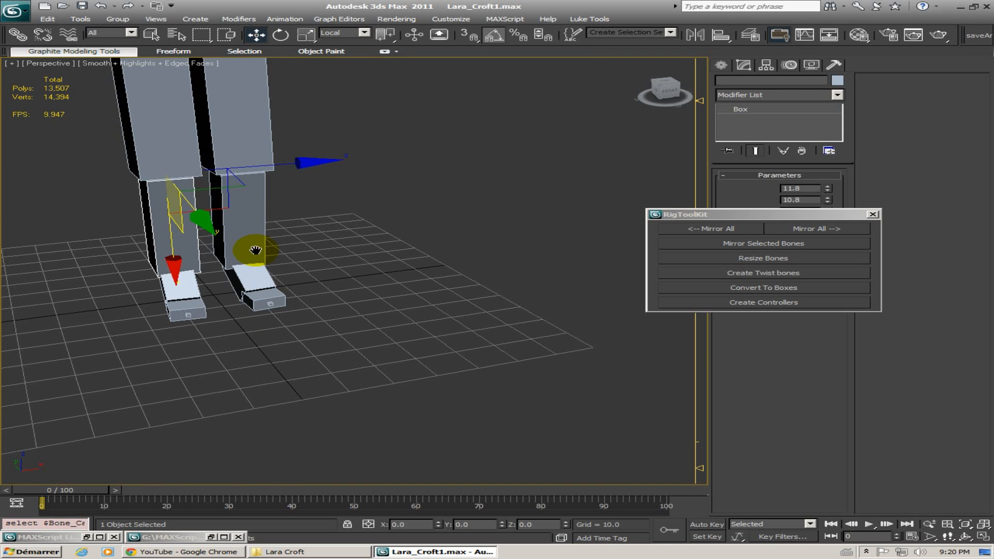
left_click(255, 277)
middle_click_drag(338, 241, 313, 240, "alt")
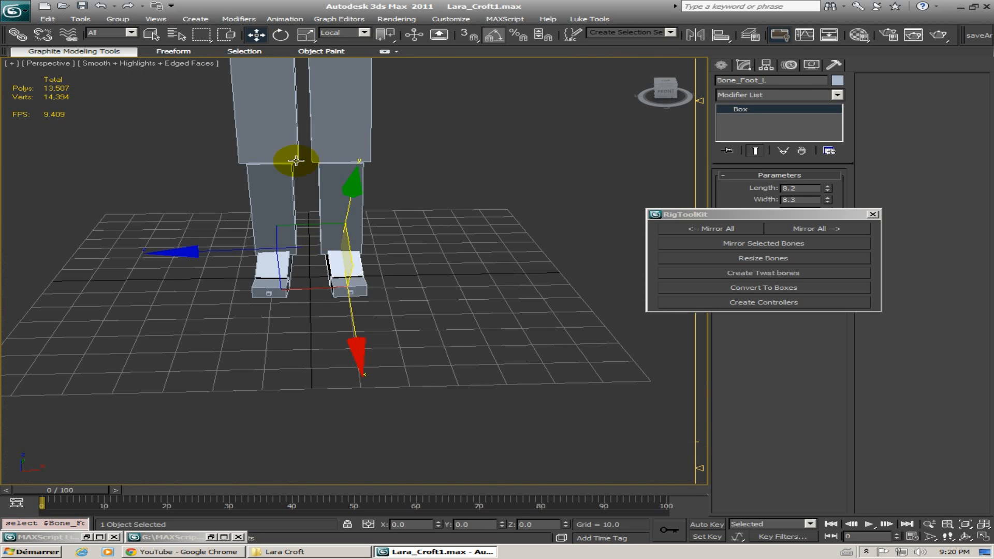
Examine the converted box skeleton from several angles, including a close look at the left arm and hand
middle_click_drag(295, 159, 322, 295)
scroll(311, 177, "down", 3)
scroll(309, 174, "down", 2)
middle_click_drag(297, 246, 278, 342)
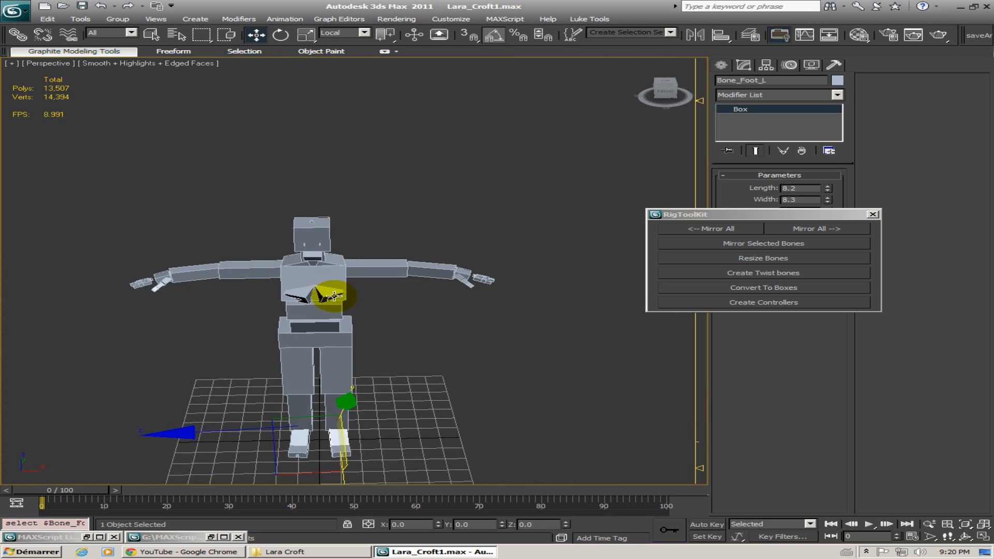
middle_click_drag(333, 293, 309, 302, "alt")
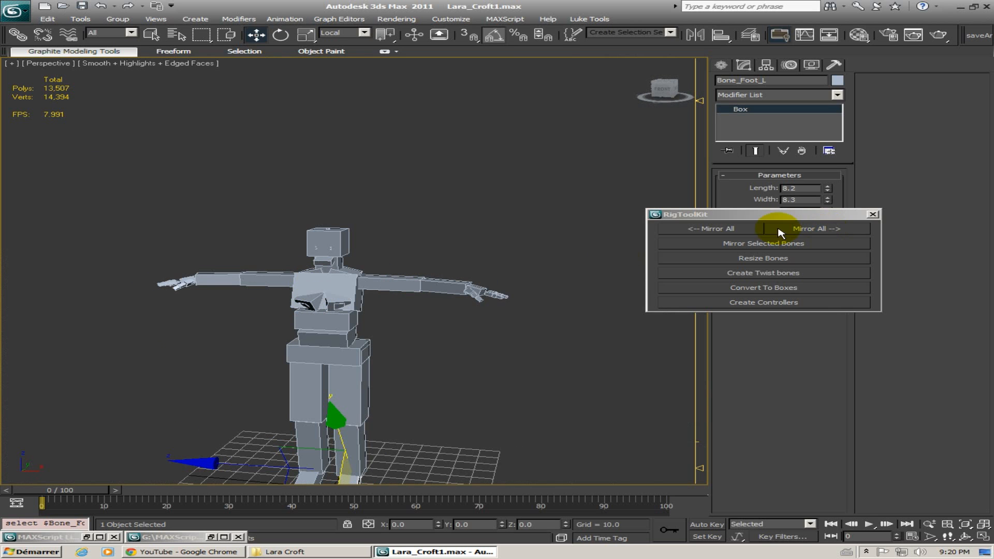
middle_click_drag(398, 316, 351, 273)
scroll(352, 273, "up", 3)
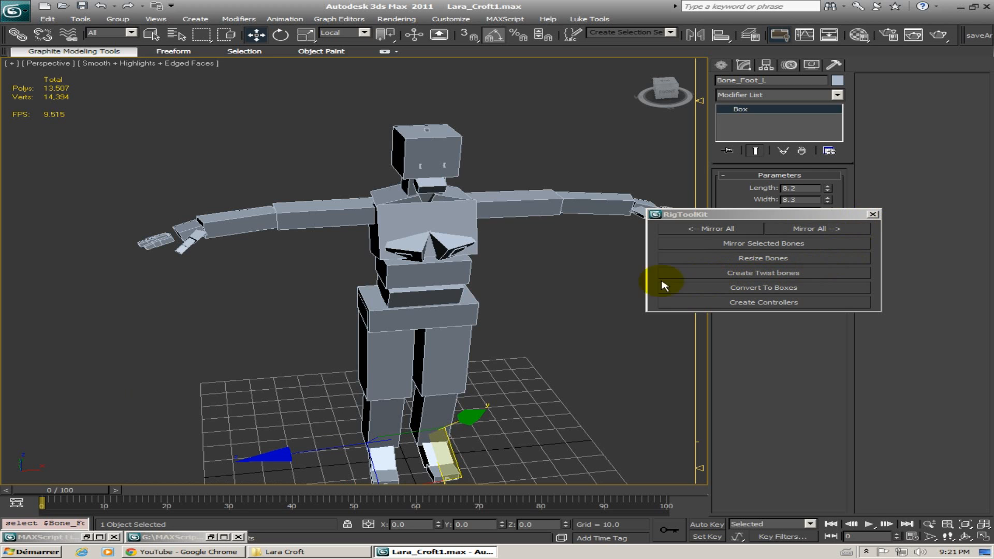
middle_click_drag(578, 289, 361, 225, "alt")
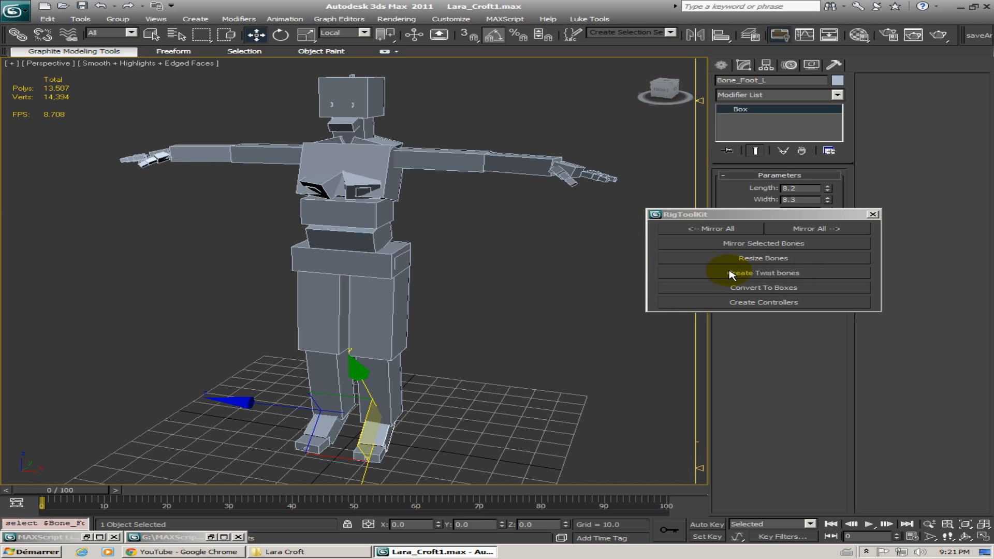
middle_click_drag(471, 222, 441, 275, "alt")
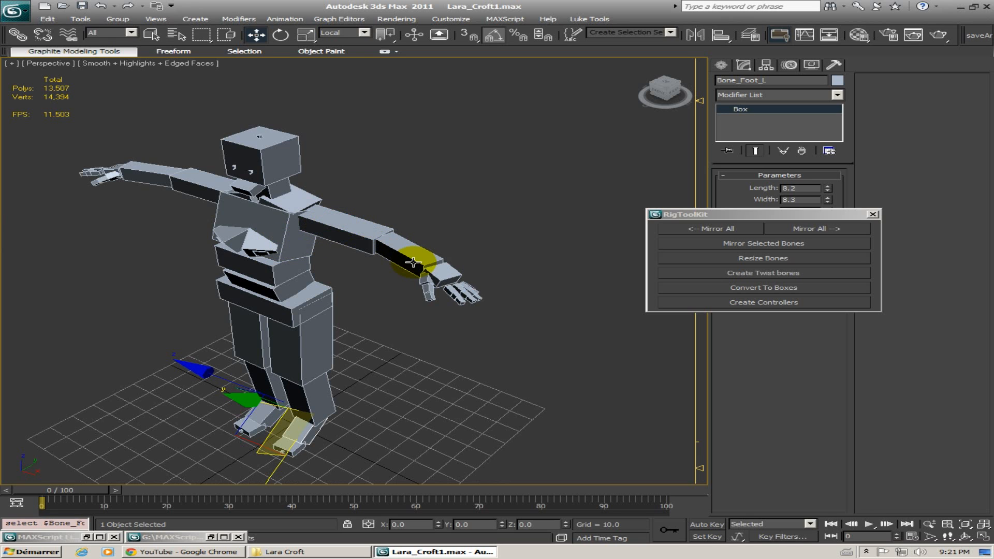
middle_click_drag(375, 275, 326, 276, "alt")
middle_click_drag(391, 216, 357, 281)
scroll(358, 278, "up", 4)
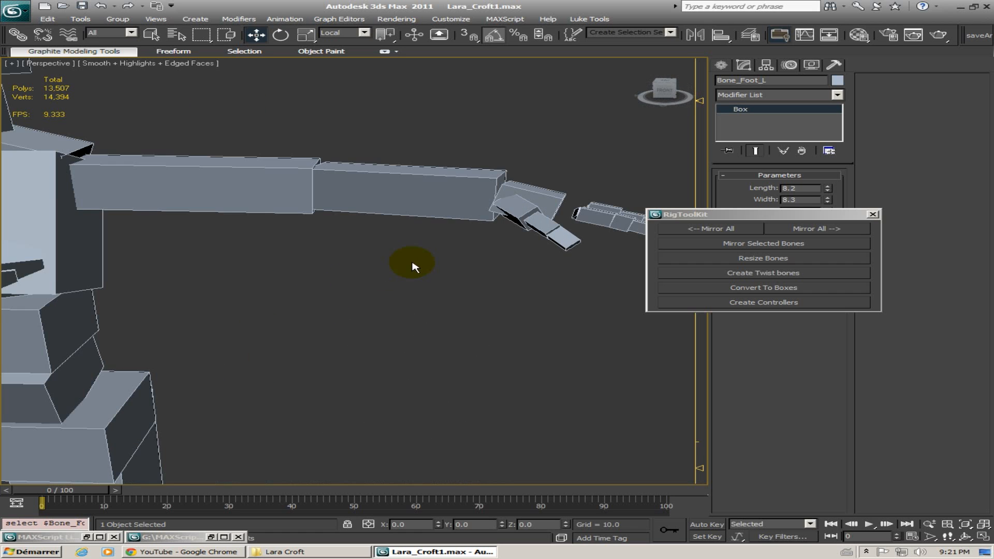
middle_click_drag(417, 255, 400, 320)
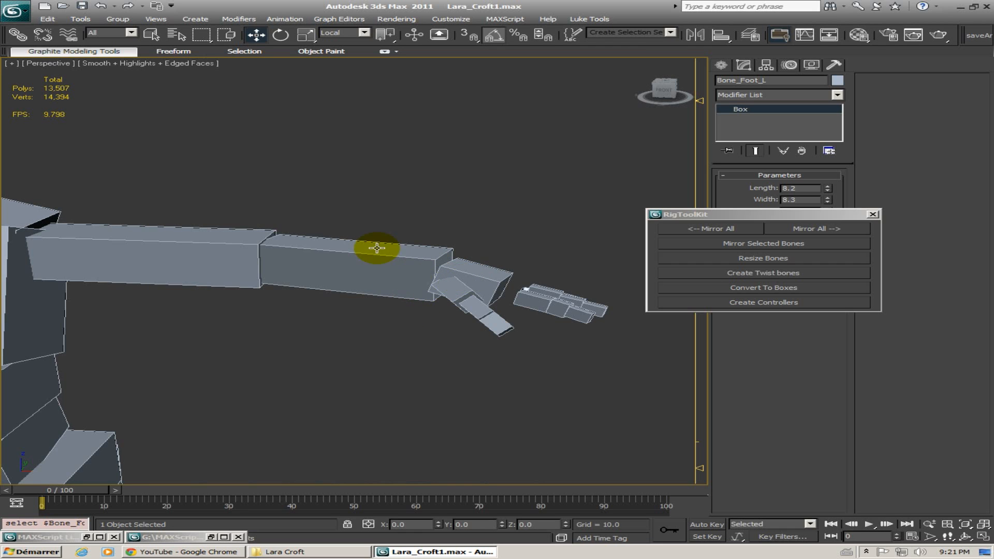
middle_click_drag(350, 299, 309, 289, "alt")
scroll(245, 292, "down", 3)
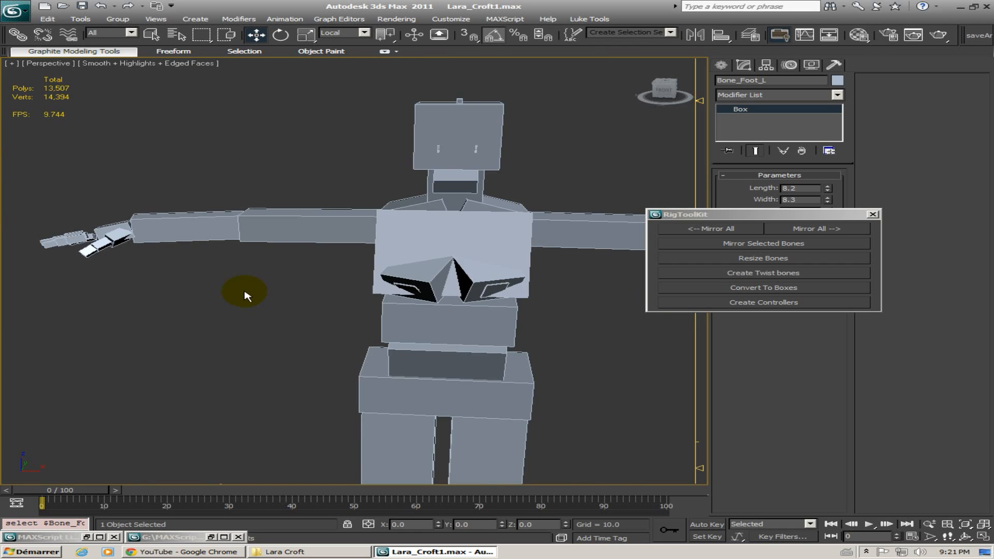
Select the right hand box and set the Rotate tool to the Local reference coordinate system
middle_click_drag(194, 301, 236, 307, "alt")
left_click(133, 270)
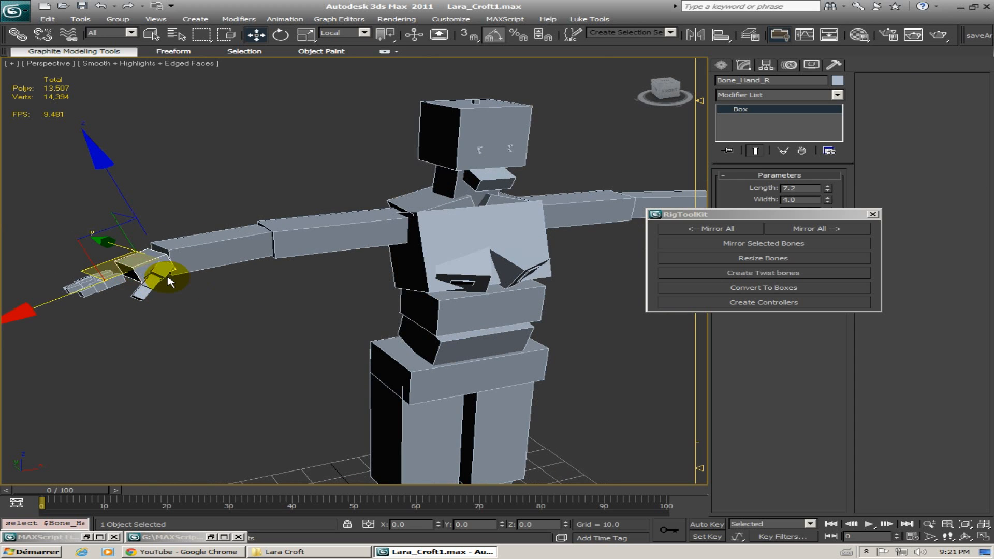
key("e")
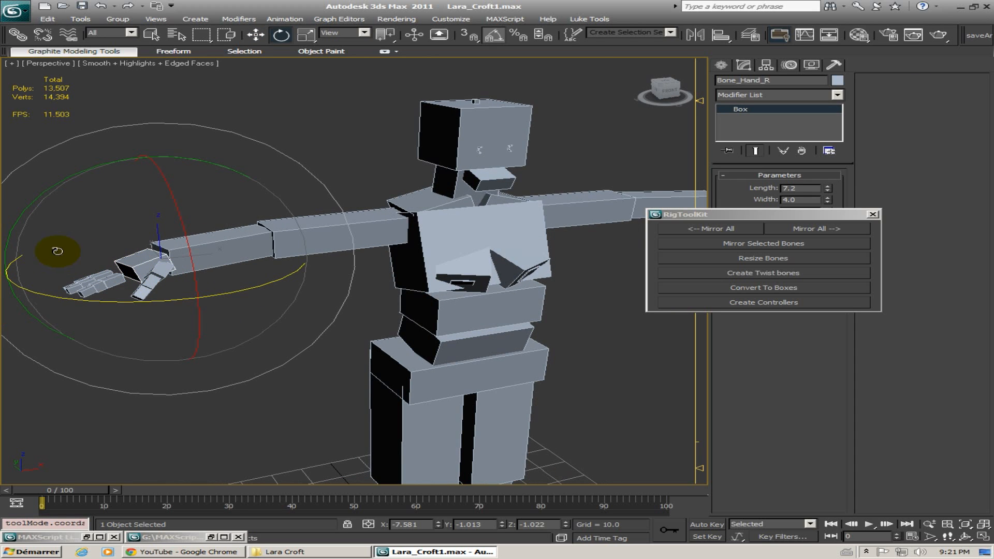
left_click(351, 34)
left_click(334, 71)
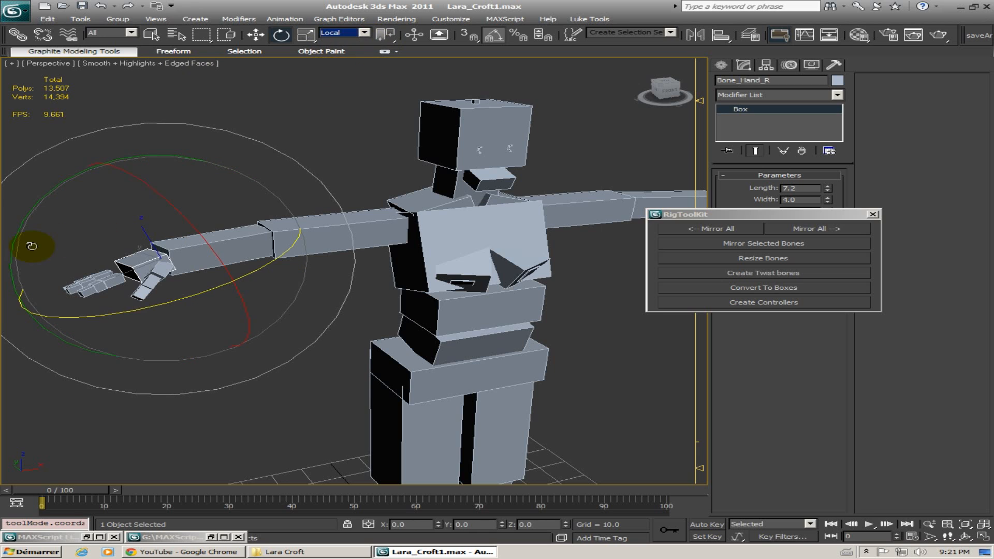
Rotate the right hand box 40 degrees about its local Y axis and return it with Assume Skin Pose
left_click_drag(17, 248, 175, 218)
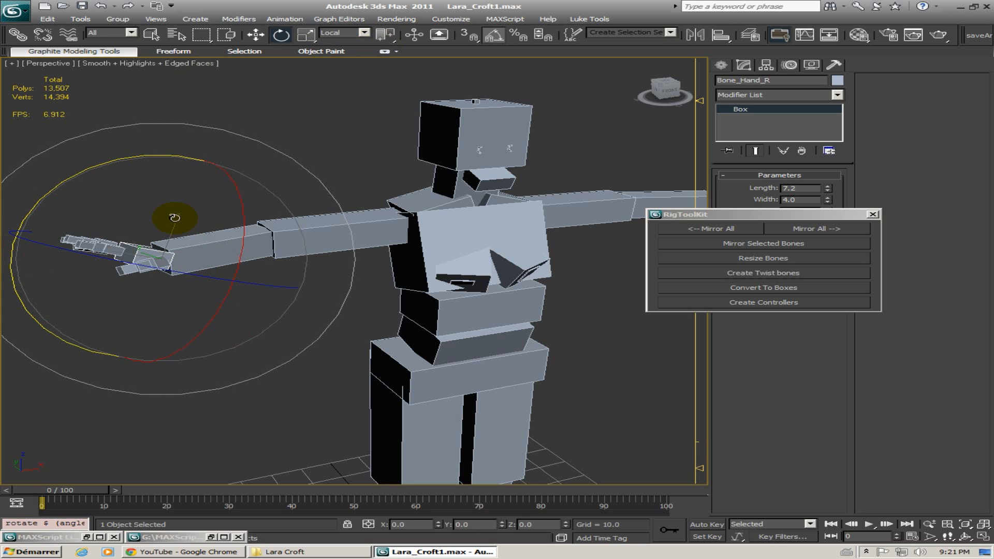
middle_click_drag(193, 260, 243, 263, "alt")
right_click(205, 262)
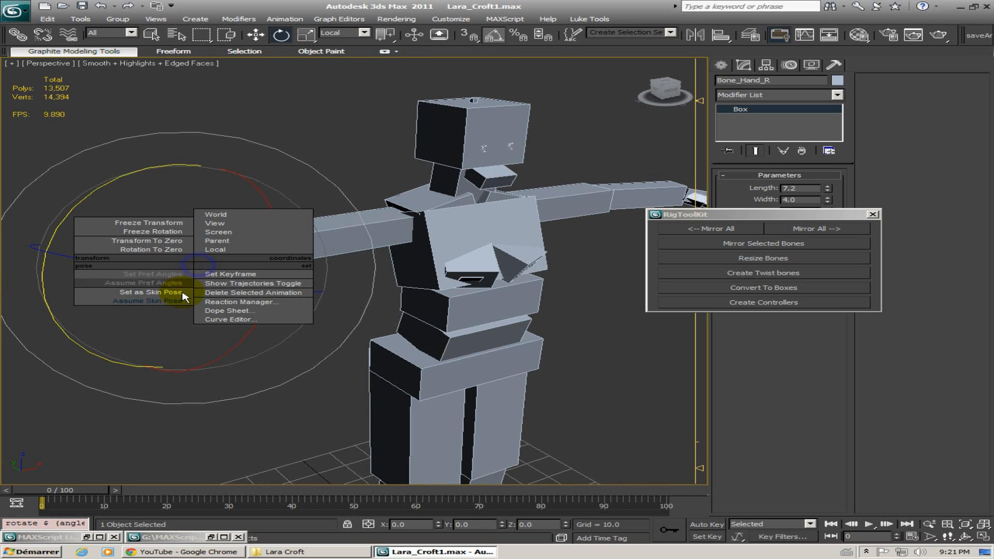
left_click(167, 304)
Try rotating the right hand box -70 degrees about its local X axis and undo the rotation
left_click_drag(231, 234, 243, 275)
key("ctrl+z")
scroll(310, 193, "down", 4)
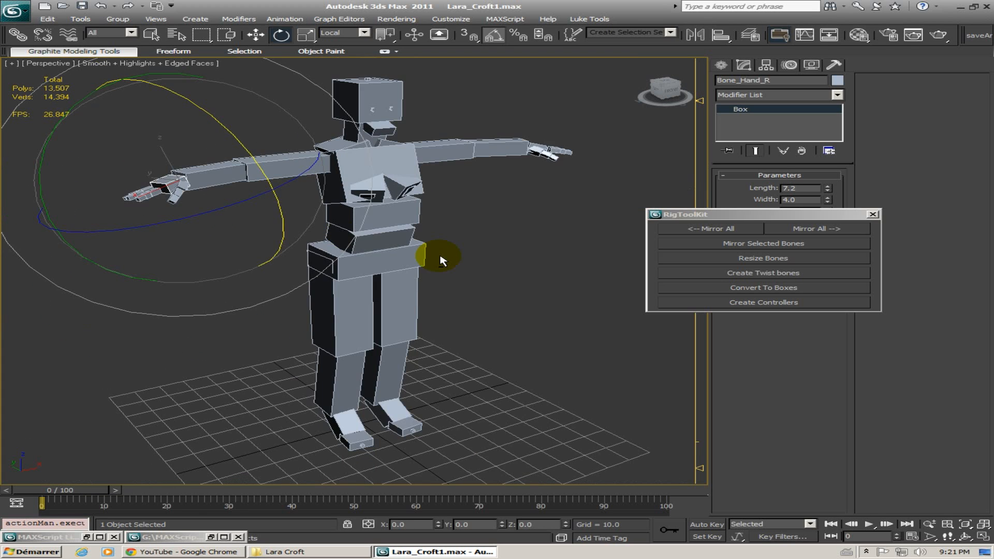
middle_click_drag(441, 260, 308, 238, "alt")
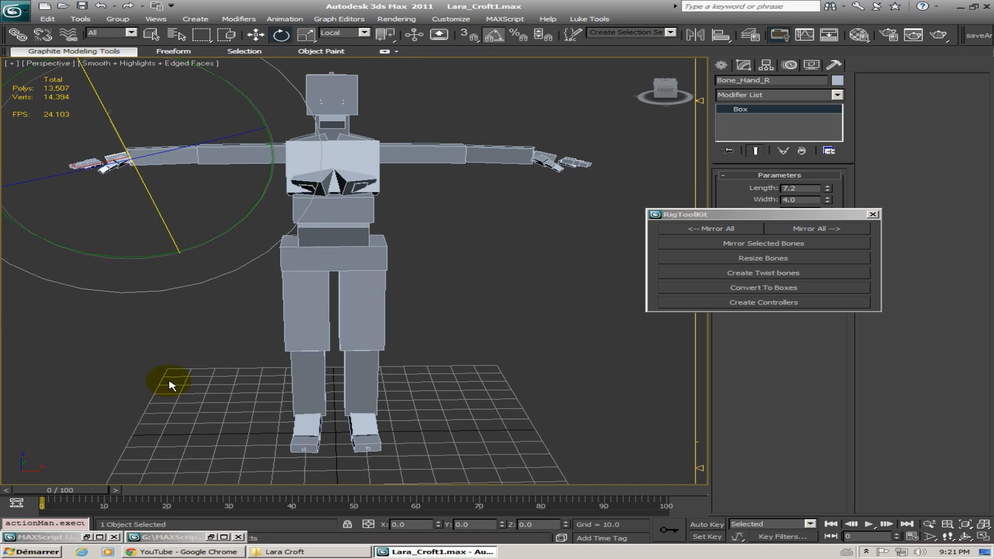
Check the MAXScript Listener and the script editor, minimize both and close the RigToolKit dialog
left_click(86, 538)
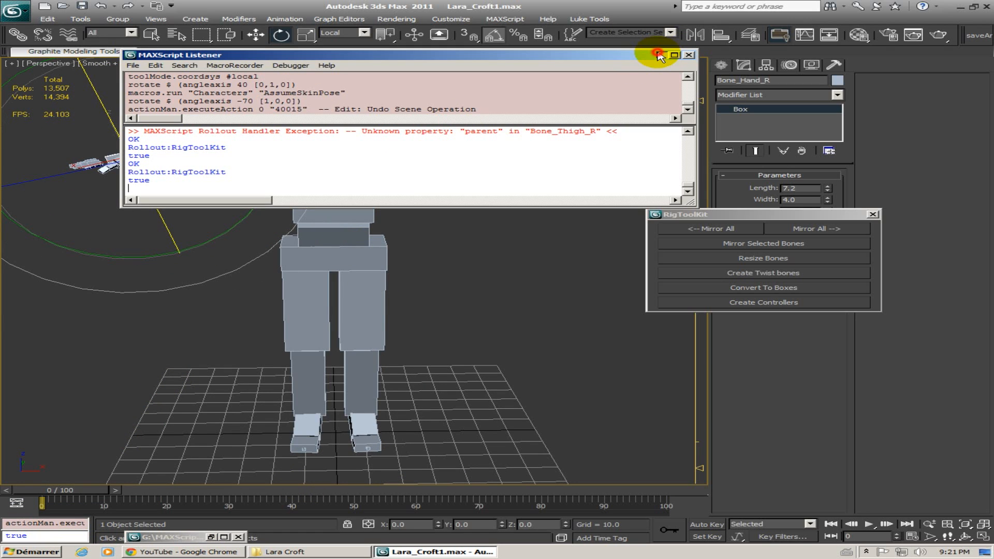
left_click(657, 55)
left_click(211, 537)
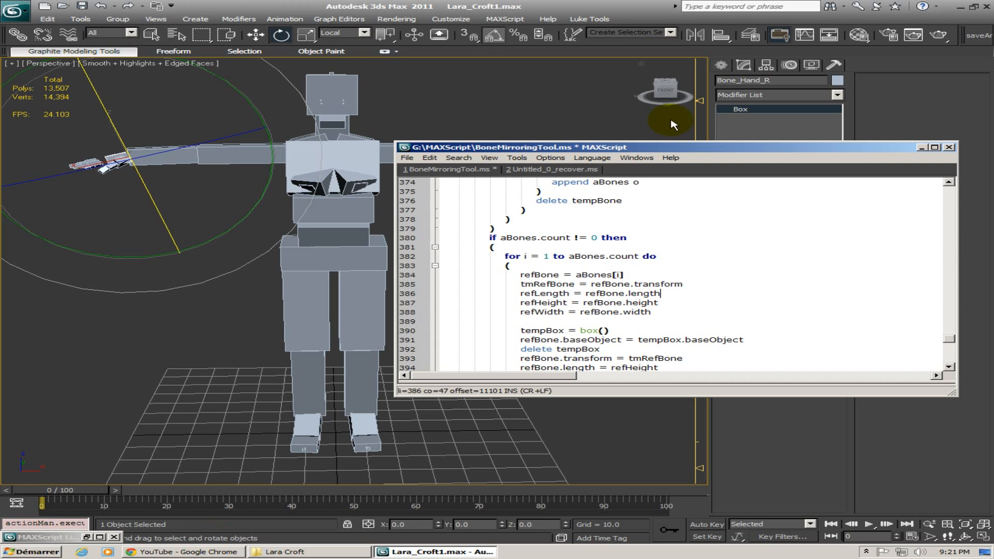
left_click(925, 149)
middle_click_drag(262, 180, 335, 267)
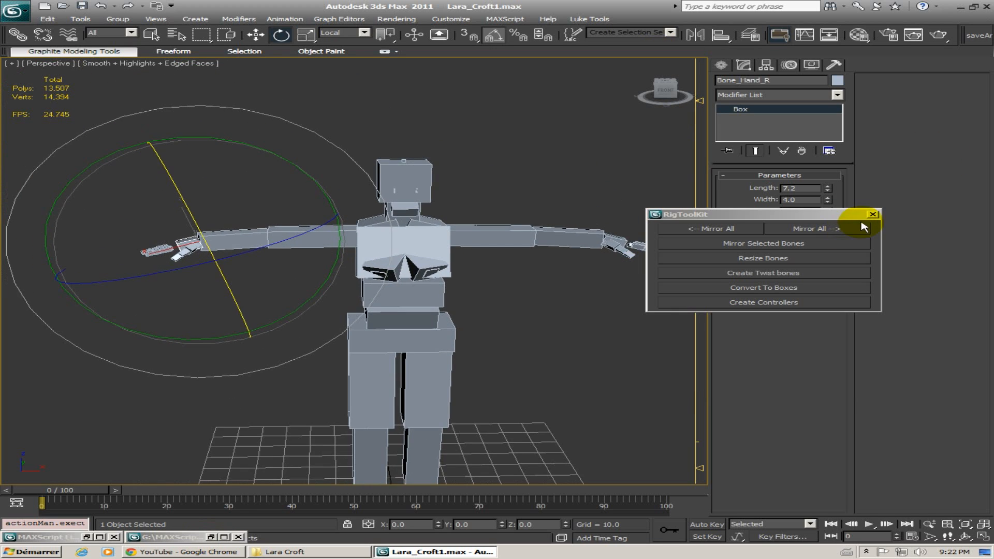
left_click(877, 213)
Select all the skeleton boxes, enable Display as Box in their Object Properties and clear the selection
middle_click_drag(284, 171, 346, 224)
scroll(262, 200, "down", 5)
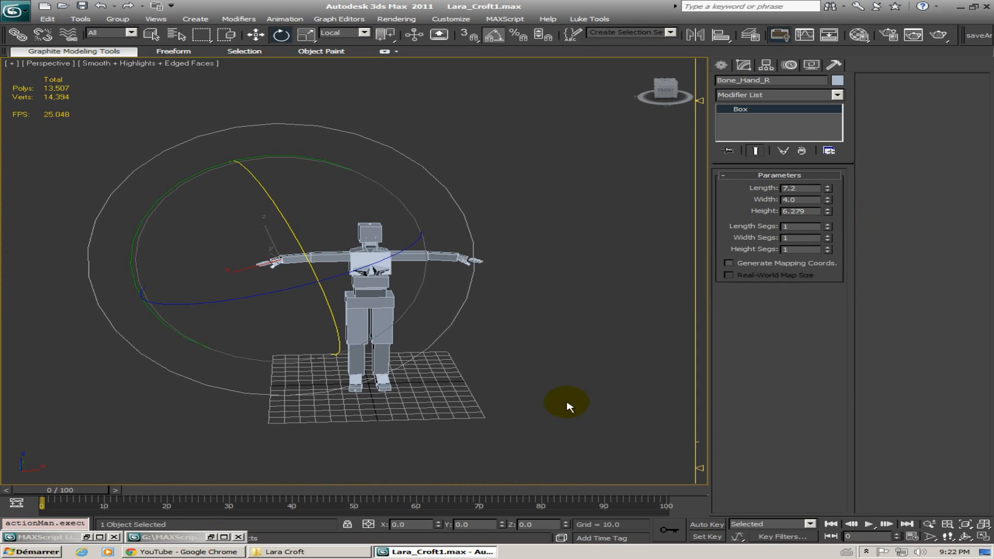
left_click_drag(415, 340, 187, 177)
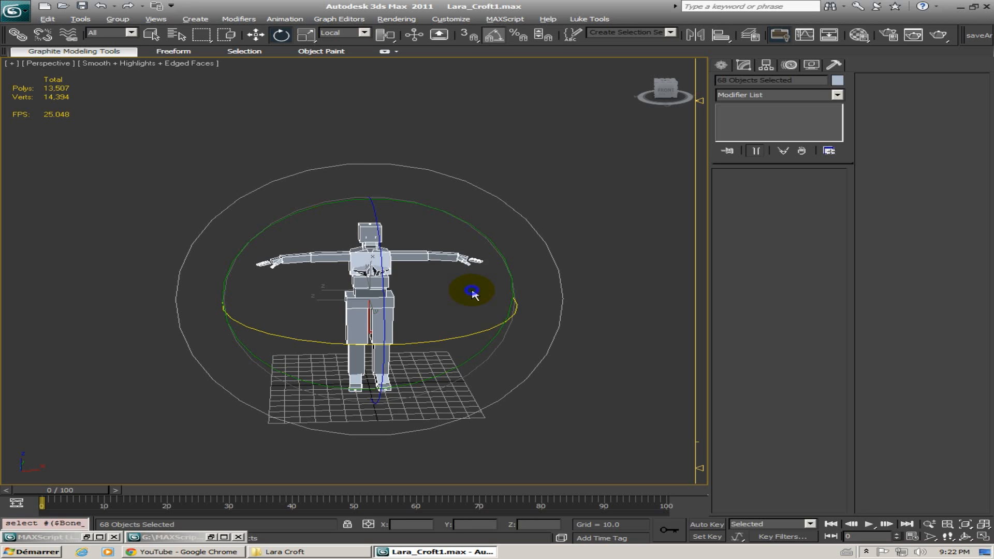
right_click(472, 293)
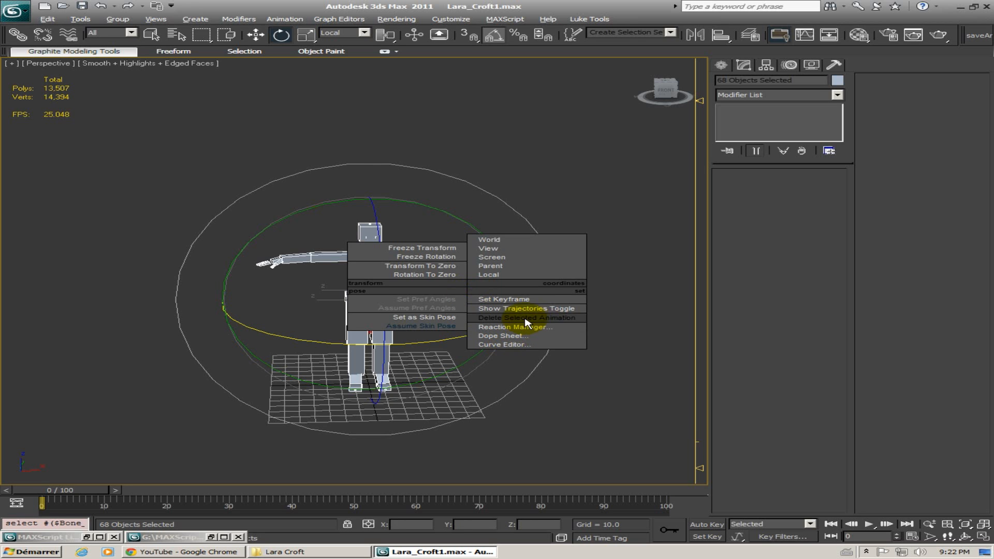
left_click(651, 330)
right_click(651, 331)
left_click(647, 388)
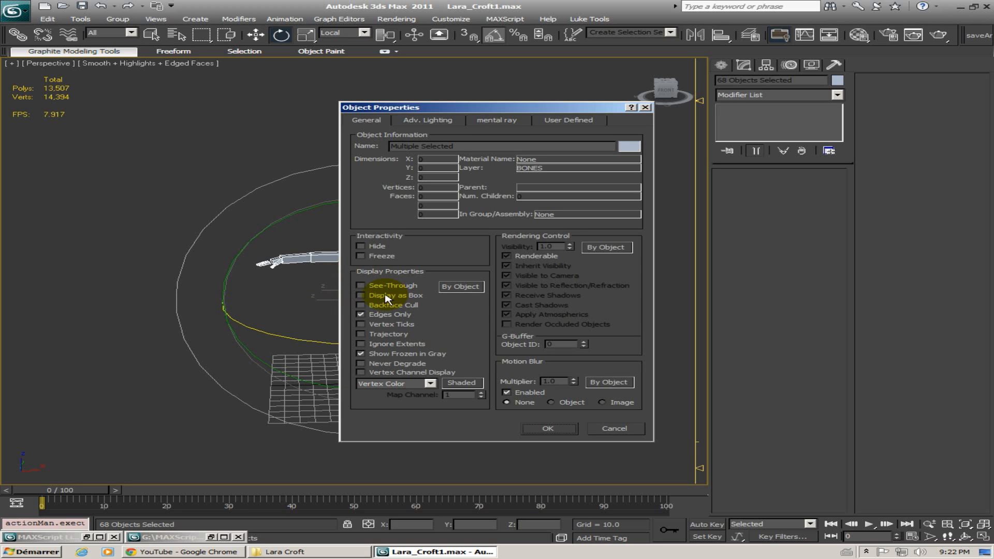
left_click(386, 299)
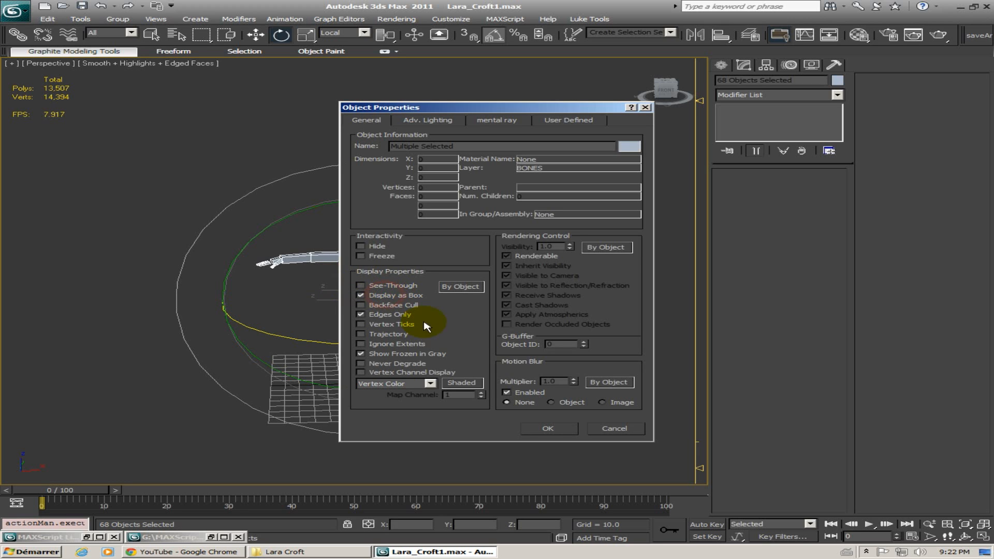
left_click(549, 428)
scroll(363, 295, "up", 5)
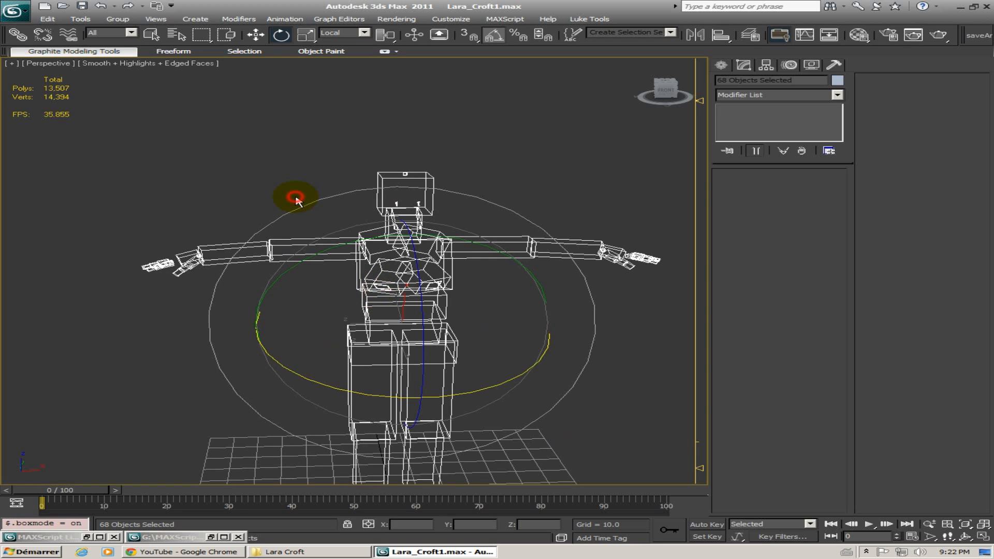
left_click(296, 199)
Set up a Point helper for creation with the Axis Tripod display on and the Cross display off
middle_click_drag(328, 256, 549, 295, "alt")
scroll(297, 251, "up", 5)
middle_click_drag(337, 227, 462, 199)
mouse_move(280, 238)
middle_mouse_down("alt")
mouse_move(437, 264)
mouse_move(342, 275)
mouse_move(260, 243)
mouse_move(228, 255)
mouse_move(275, 255)
middle_mouse_up("alt")
middle_click_drag(437, 221, 368, 215)
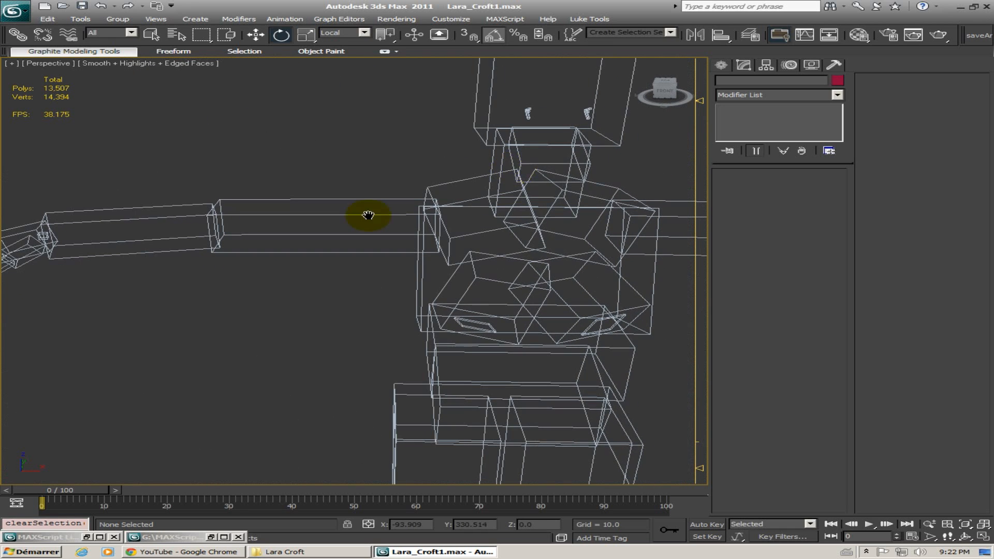
left_click(721, 65)
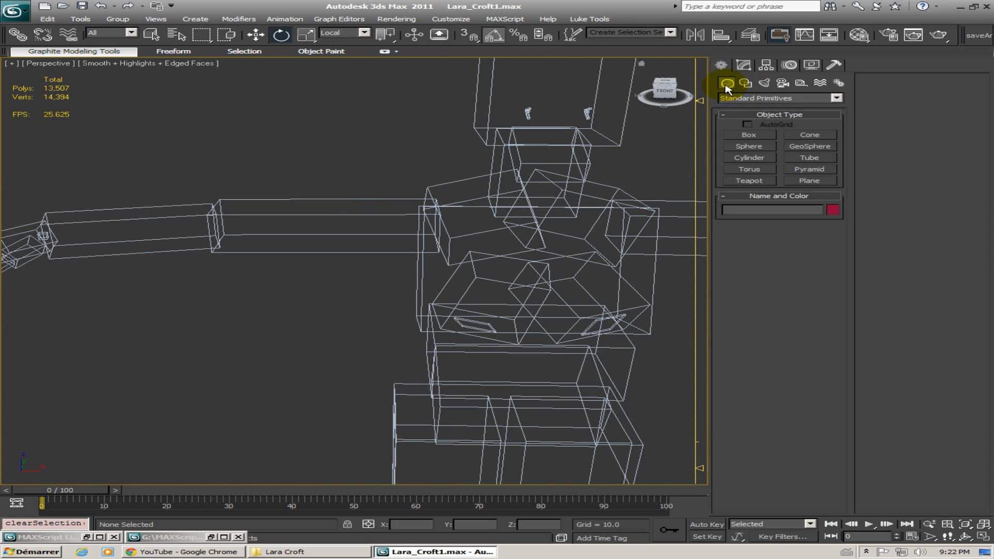
left_click(803, 86)
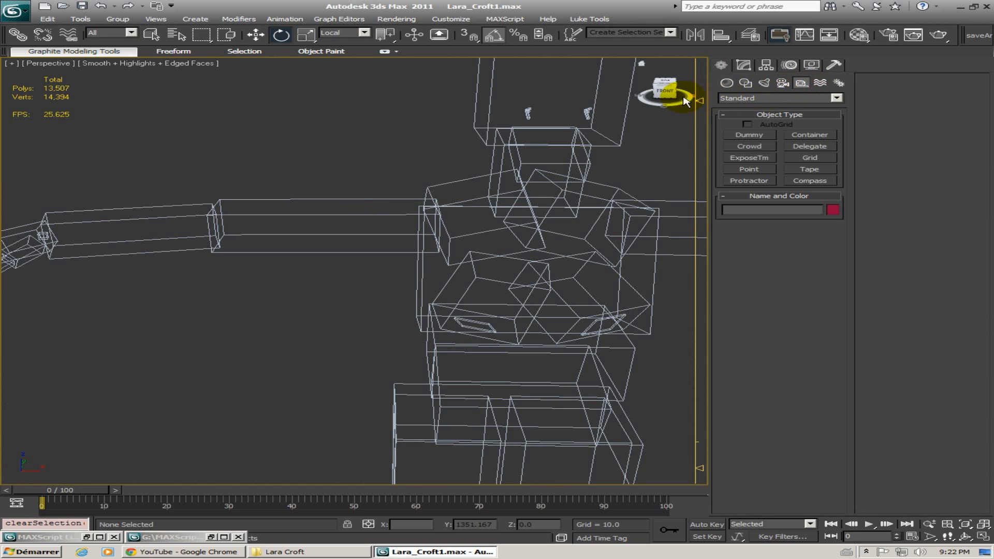
left_click(741, 170)
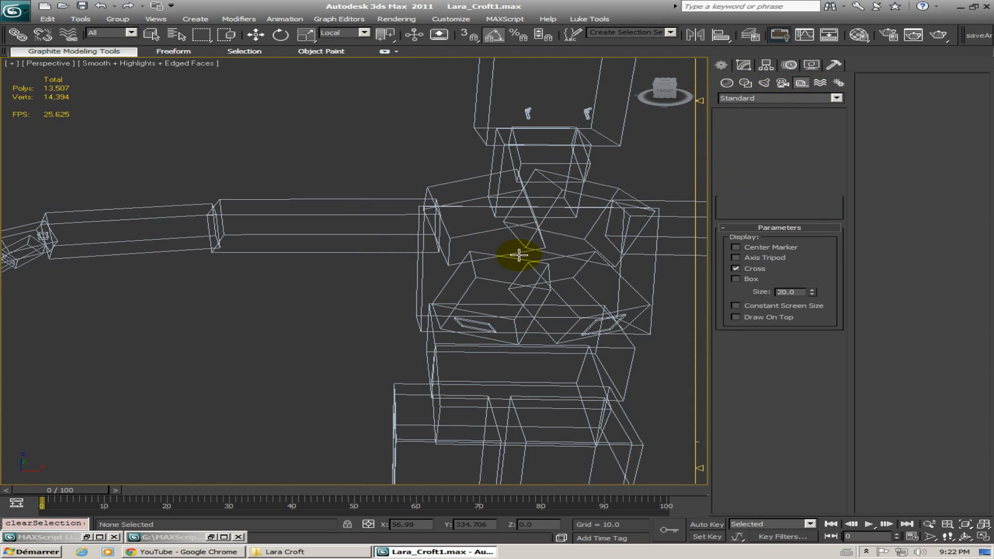
middle_click_drag(519, 255, 262, 205)
middle_click_drag(446, 239, 386, 272)
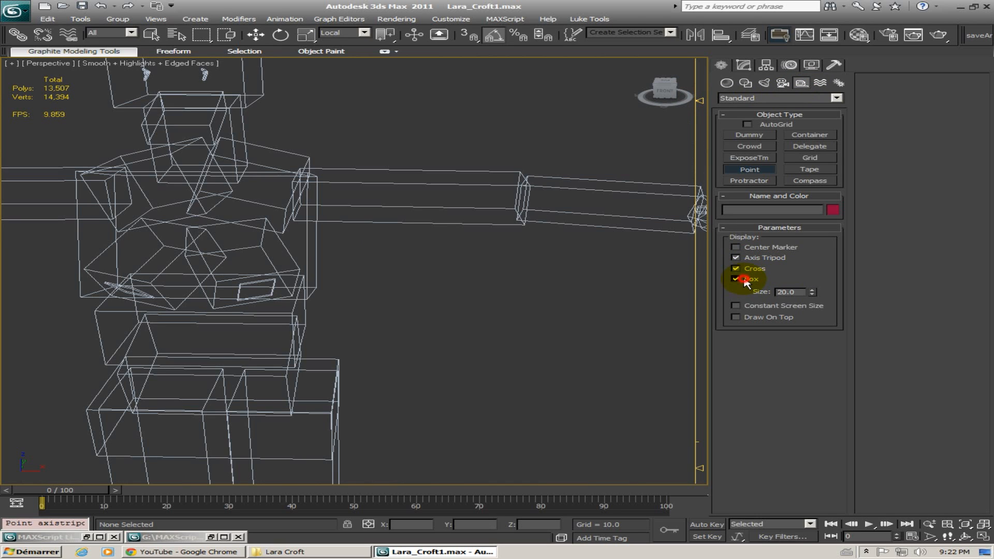
left_click(748, 271)
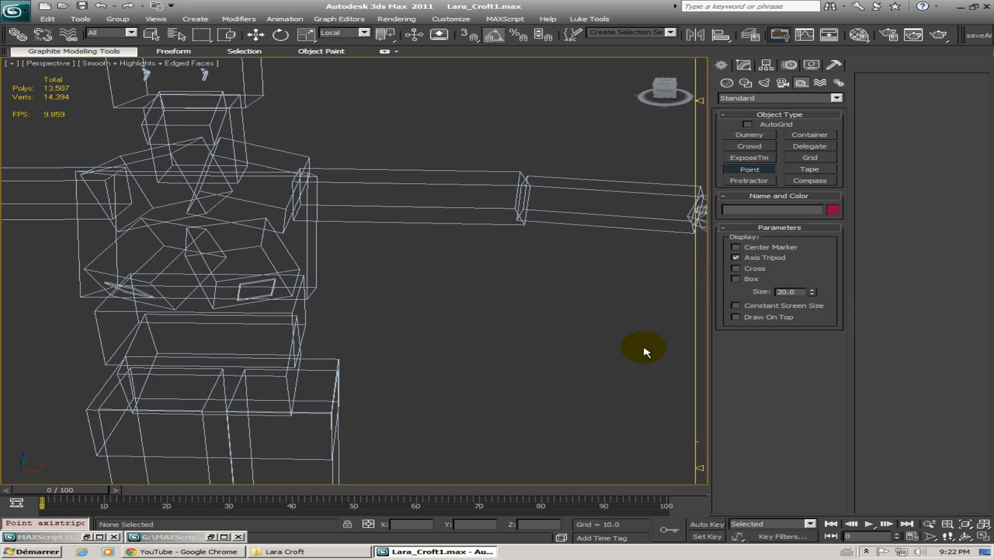
Place the Point helper beside the character's right hip and turn on its Box display
middle_click_drag(275, 294, 506, 275)
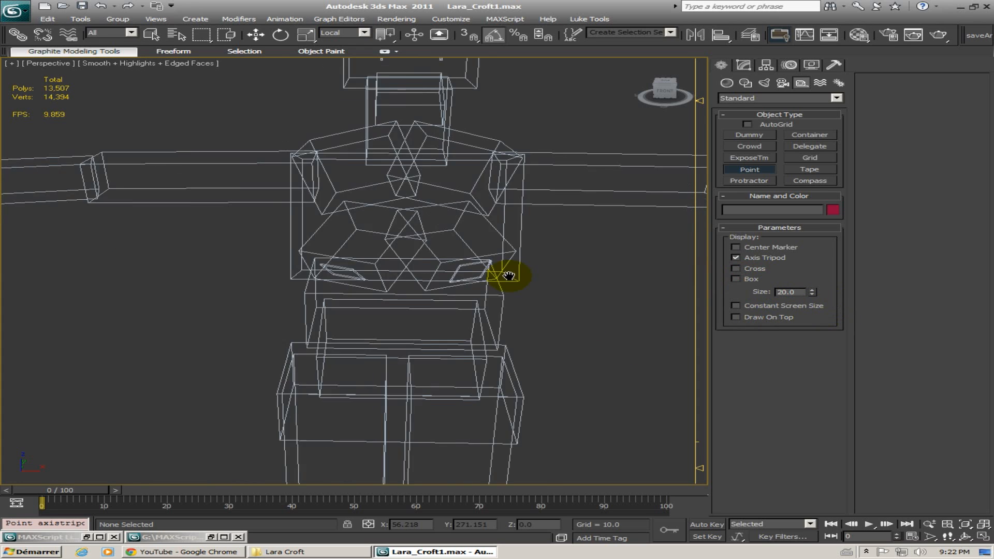
left_click(212, 354)
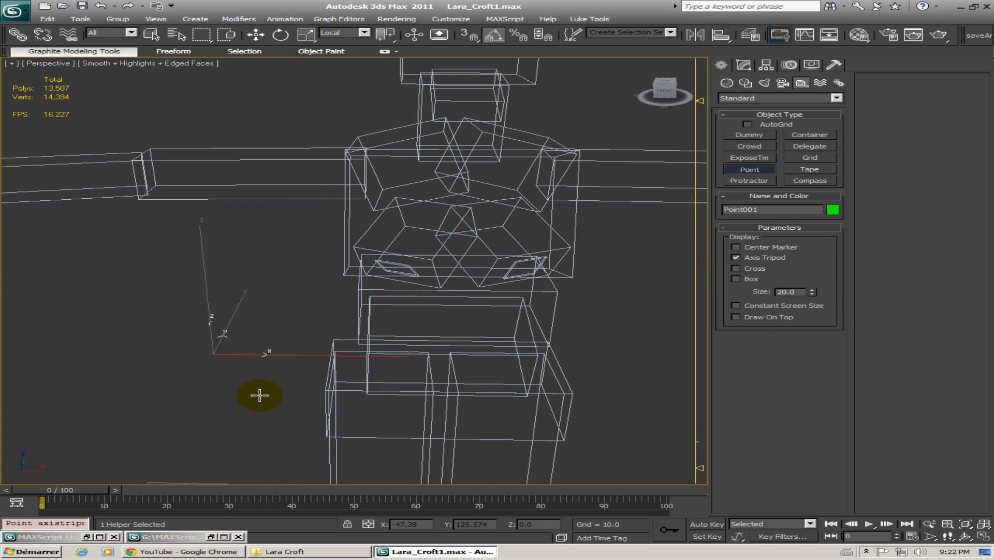
left_click(747, 282)
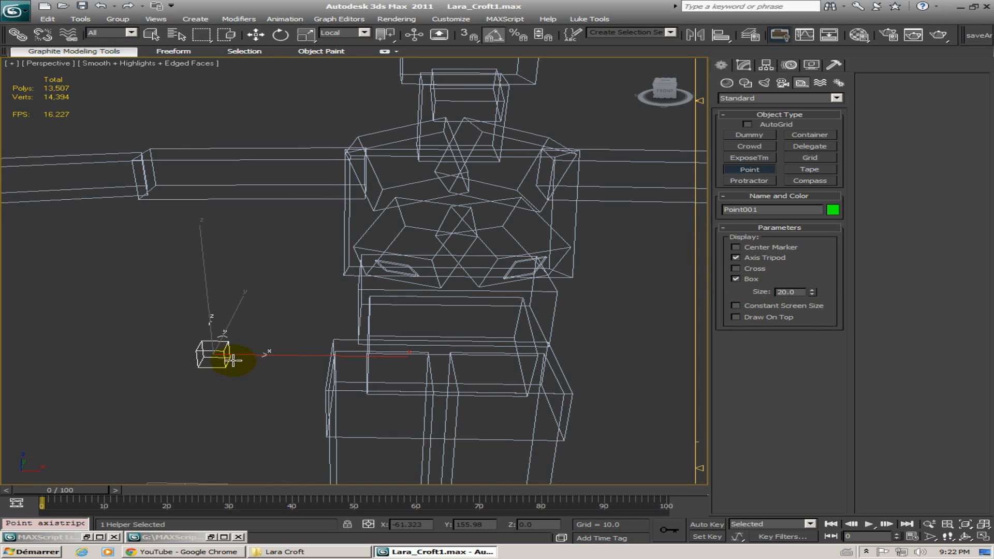
Align the point helper's X, Y and Z position to Bone_UpperArm_L, pivot point to pivot point
key("e")
middle_click_drag(209, 362, 214, 366)
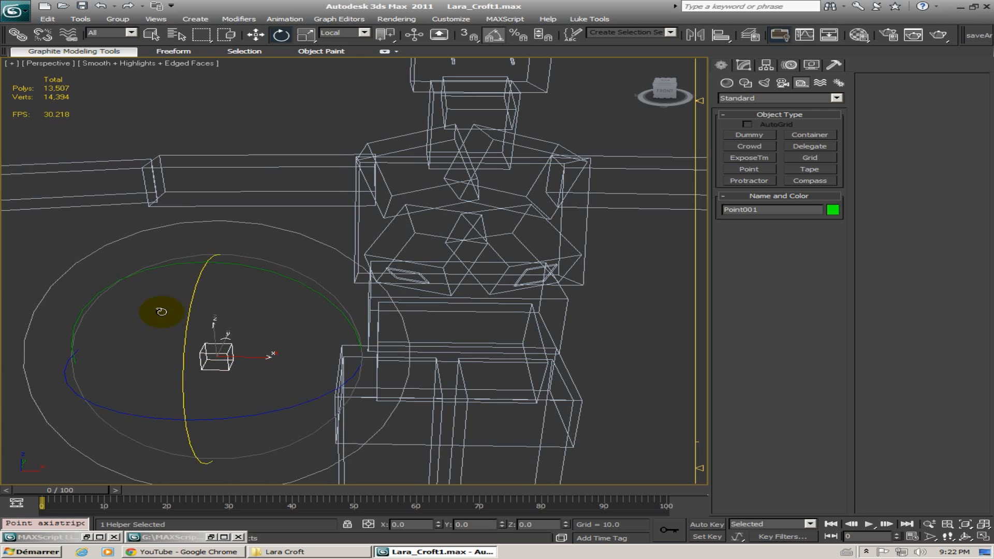
middle_click_drag(151, 309, 277, 284, "alt")
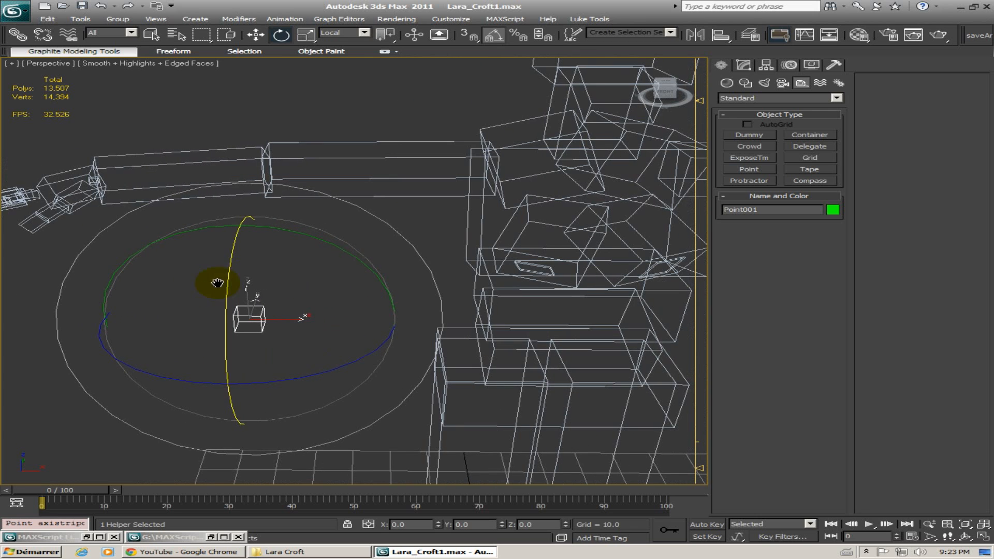
key("alt+a")
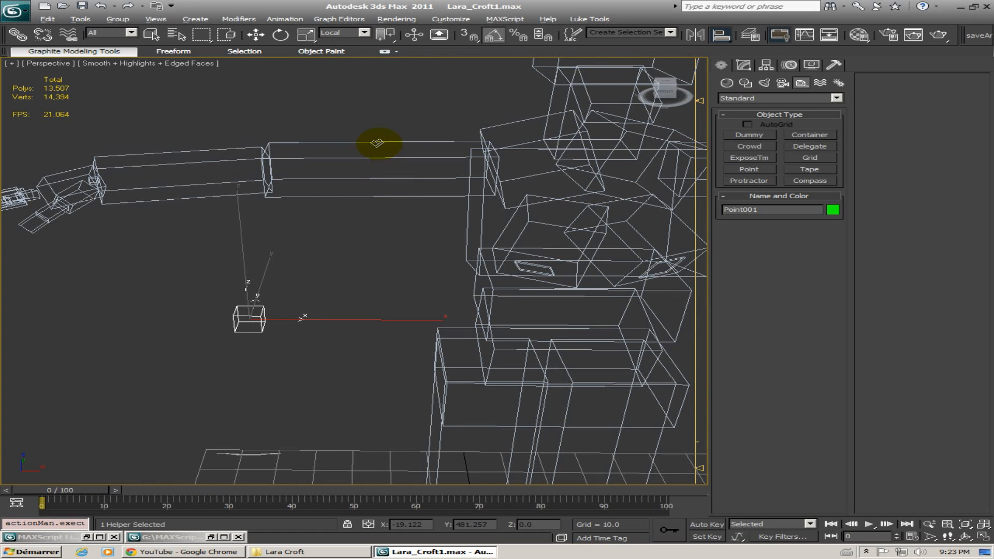
middle_click_drag(379, 142, 367, 182, "alt")
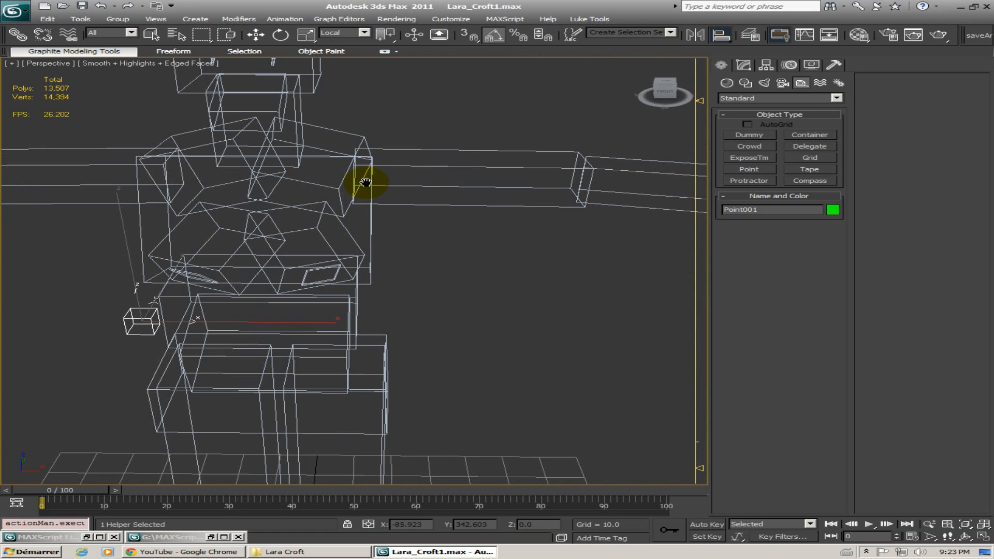
left_click(462, 150)
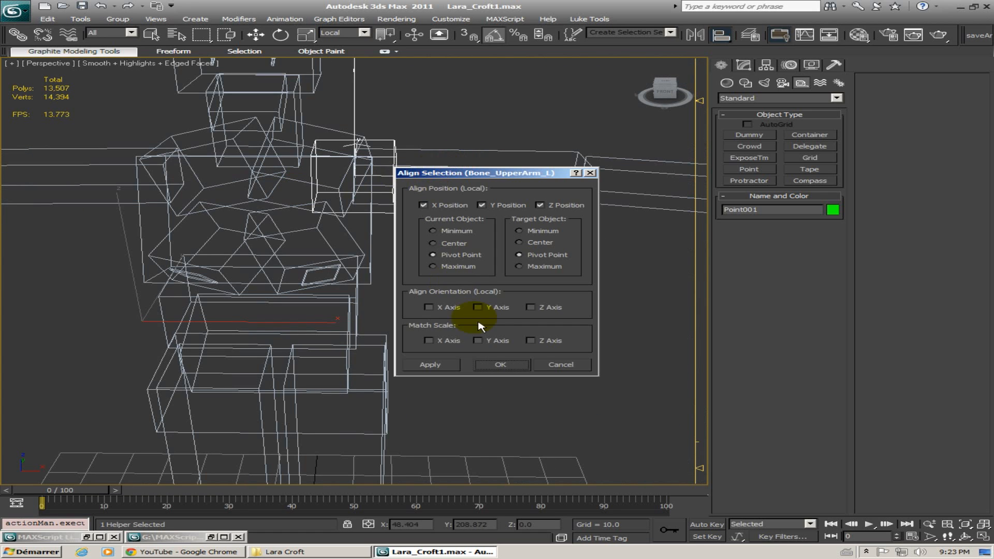
left_click(504, 364)
scroll(406, 259, "up", 5)
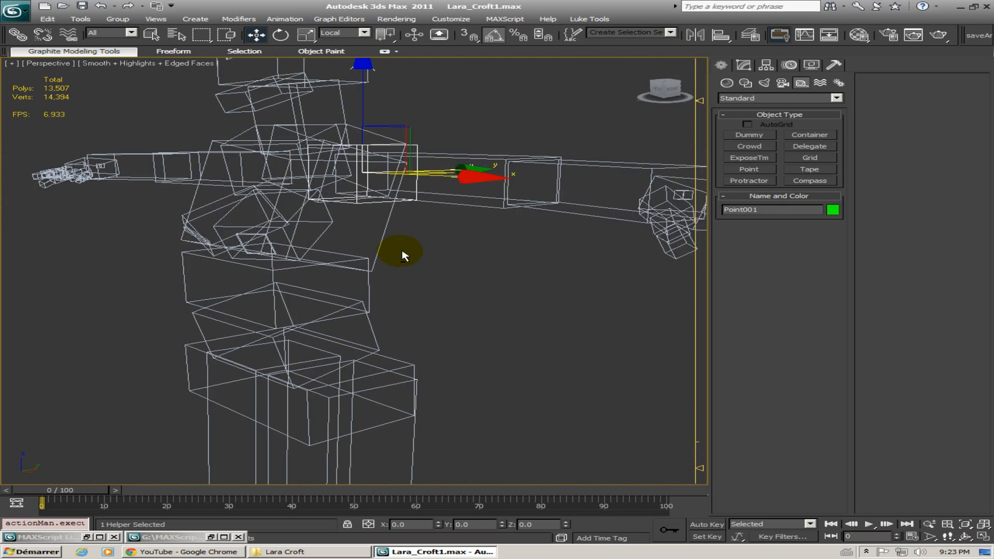
middle_click_drag(404, 255, 342, 290)
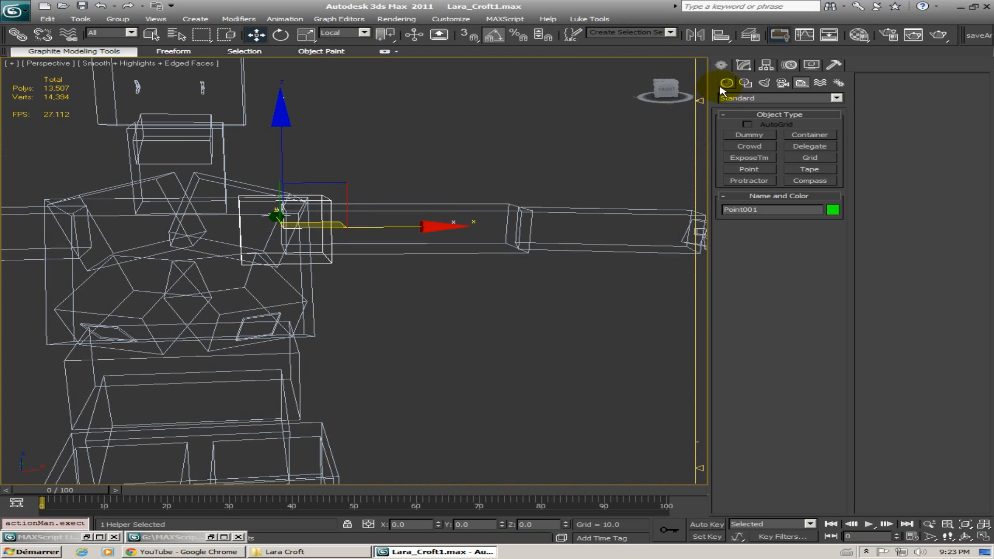
Reduce the size of the point helper at the left shoulder to 7.8
left_click(751, 68)
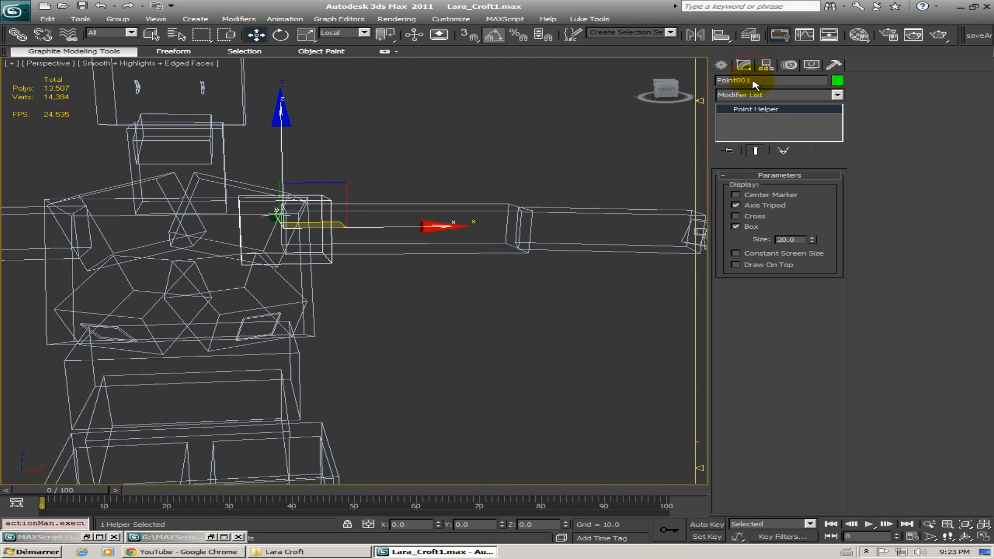
left_click_drag(813, 241, 817, 277)
middle_click_drag(524, 195, 473, 196, "alt")
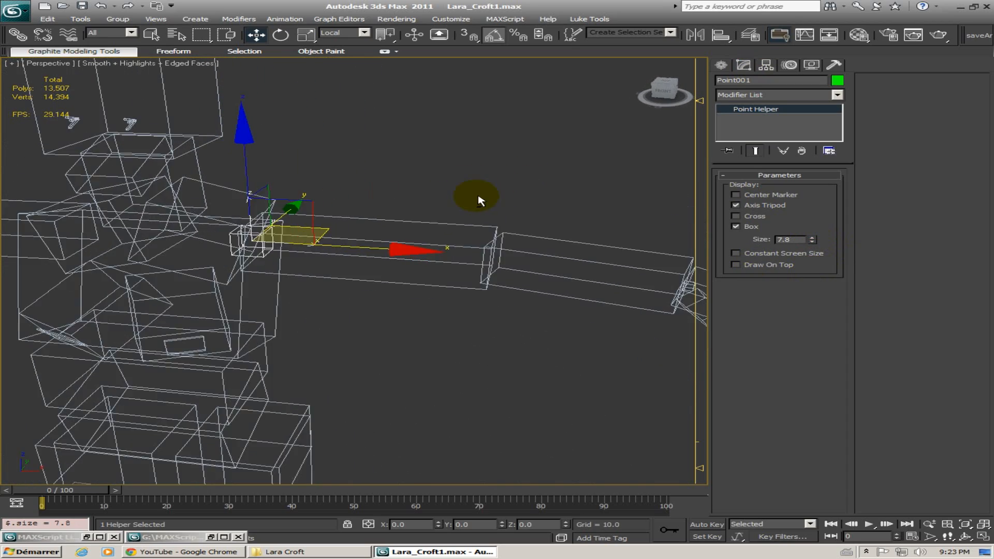
Align the point helper to Bone_UpperArm_L in position and in X, Y and Z orientation
middle_click_drag(401, 229, 278, 242, "alt")
left_click(387, 239)
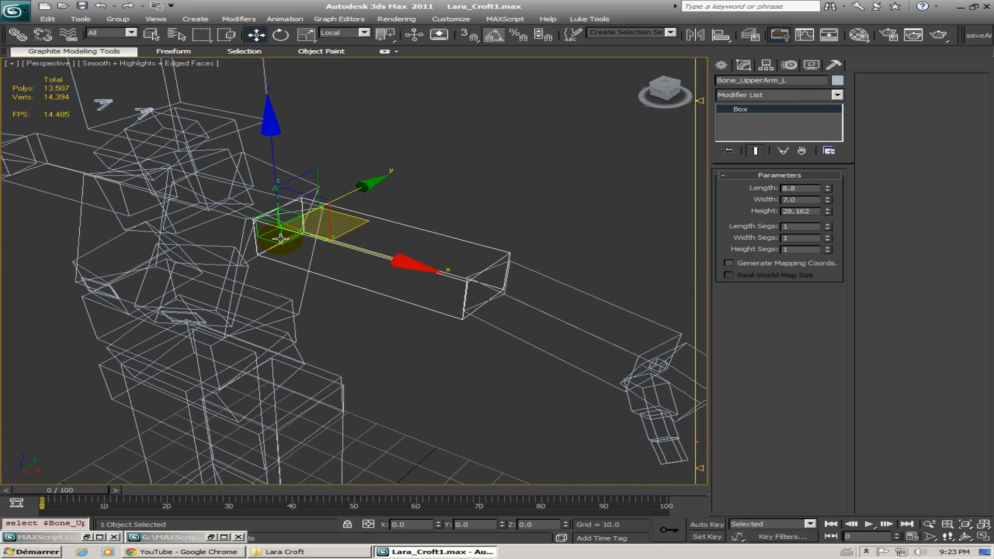
left_click(280, 238)
key("alt+a")
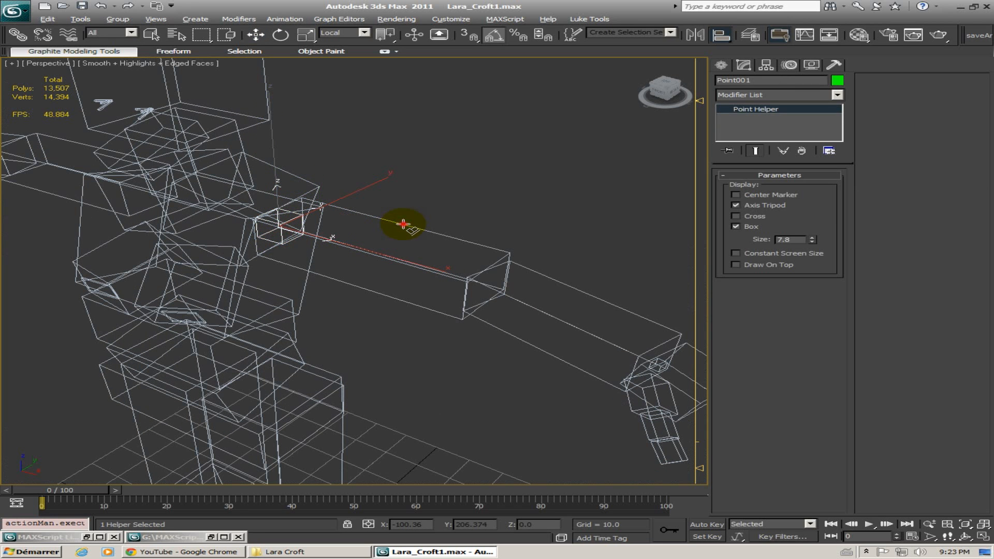
left_click(404, 224)
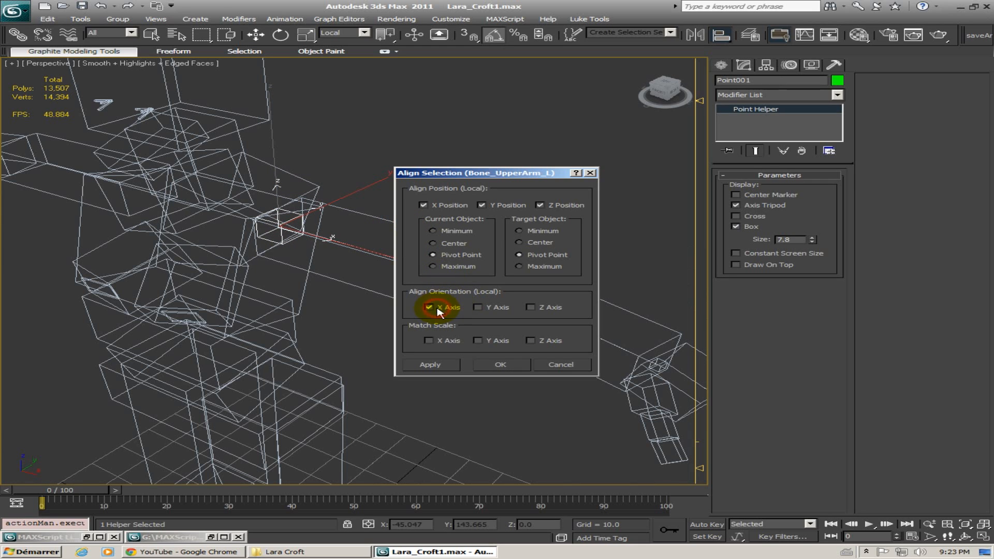
left_click(479, 307)
left_click(530, 307)
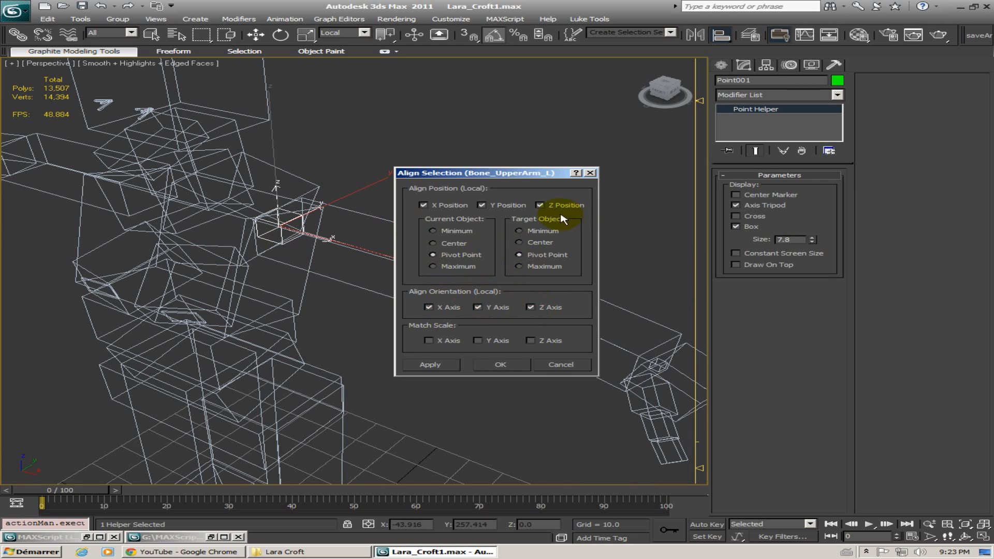
left_click(501, 365)
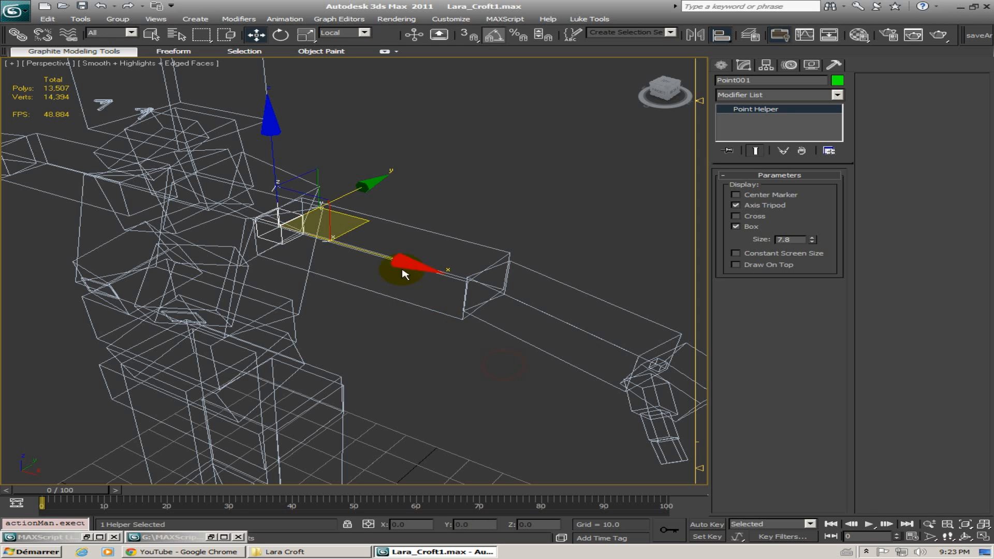
Compare the local axes of the left upper arm box with those of the aligned point helper
left_click(434, 233)
middle_click_drag(319, 256, 255, 260, "alt")
left_click(328, 236)
scroll(281, 262, "down", 3)
scroll(278, 258, "up", 3)
scroll(278, 259, "up", 2)
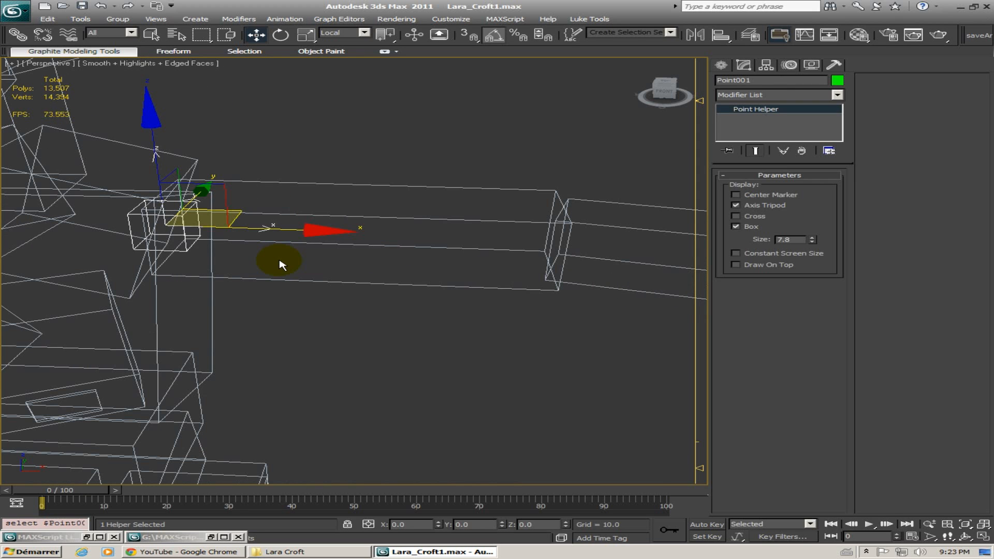
middle_click_drag(280, 265, 304, 260)
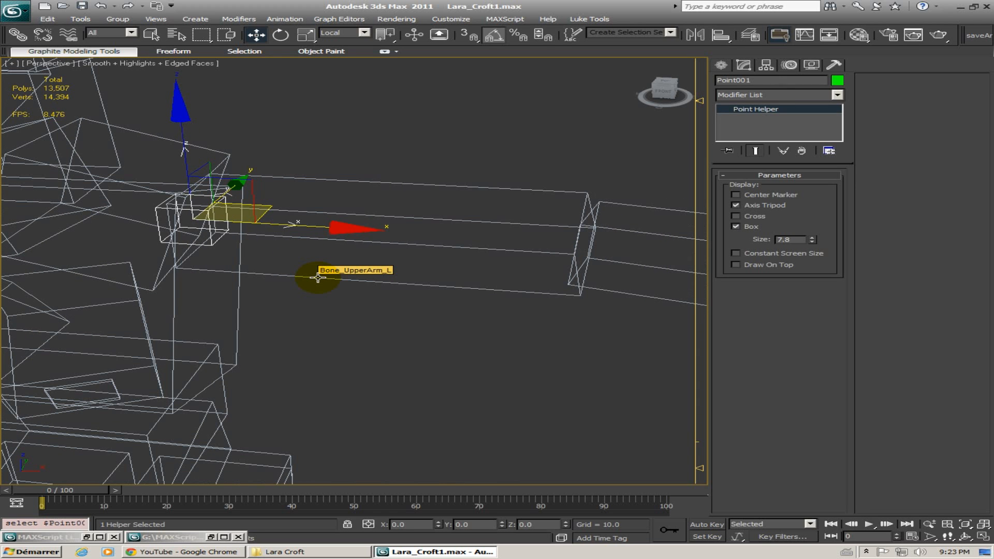
Select the left upper arm box and examine how it lines up with the point helper and the forearm box
left_click(318, 278)
mouse_move(314, 273)
middle_mouse_down()
mouse_move(296, 272)
mouse_move(288, 289)
mouse_move(301, 287)
middle_mouse_up()
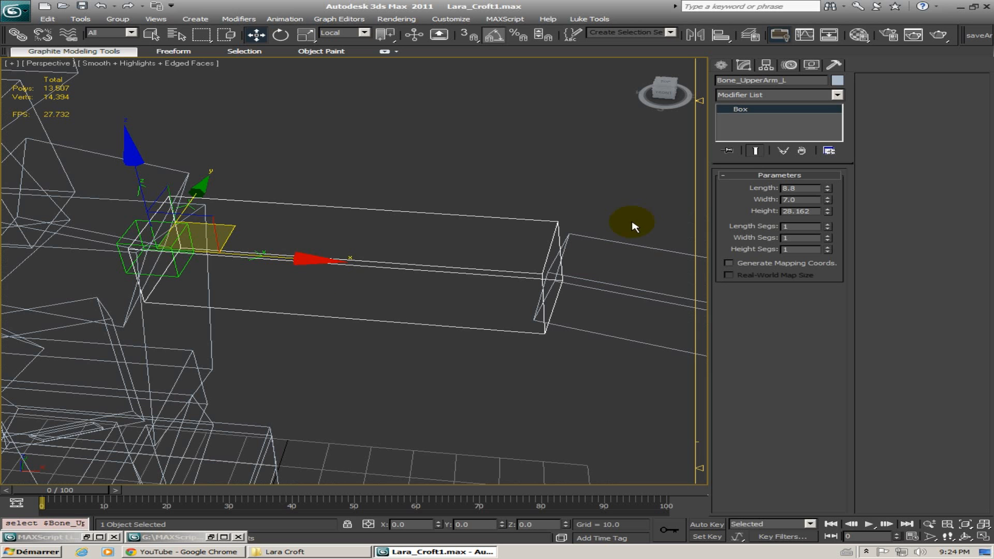
middle_click_drag(346, 281, 298, 216)
middle_click_drag(454, 203, 374, 249)
scroll(373, 249, "down", 3)
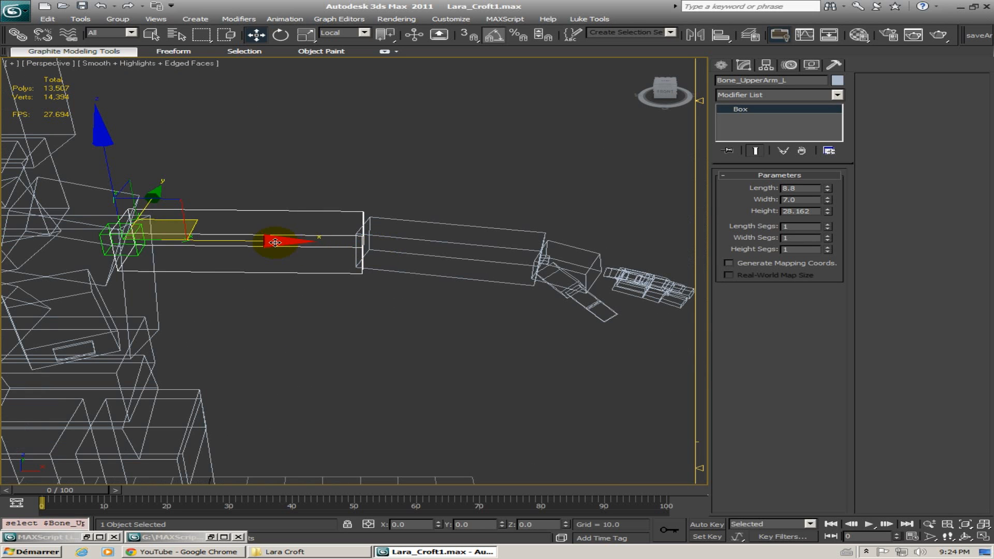
middle_click_drag(310, 246, 377, 257)
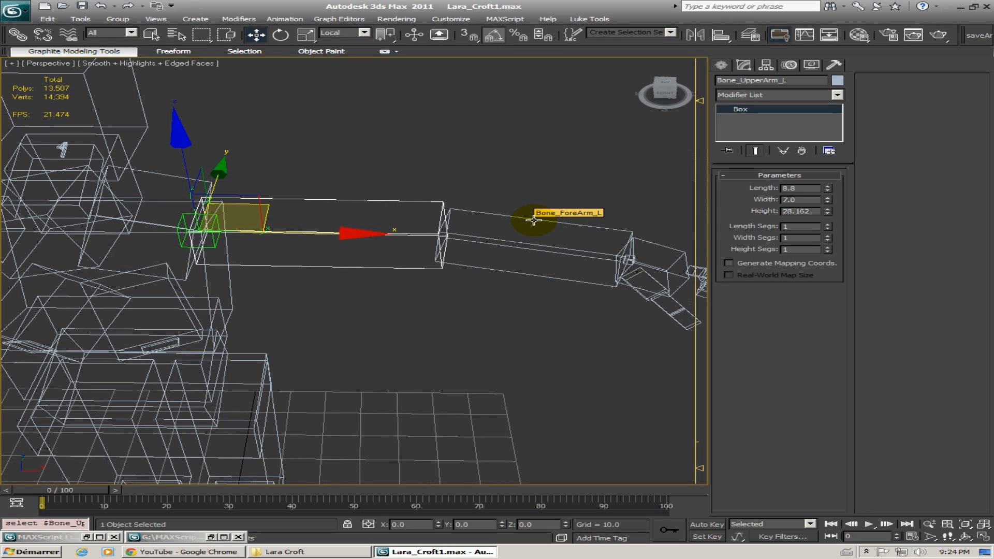
middle_click_drag(294, 212, 306, 207)
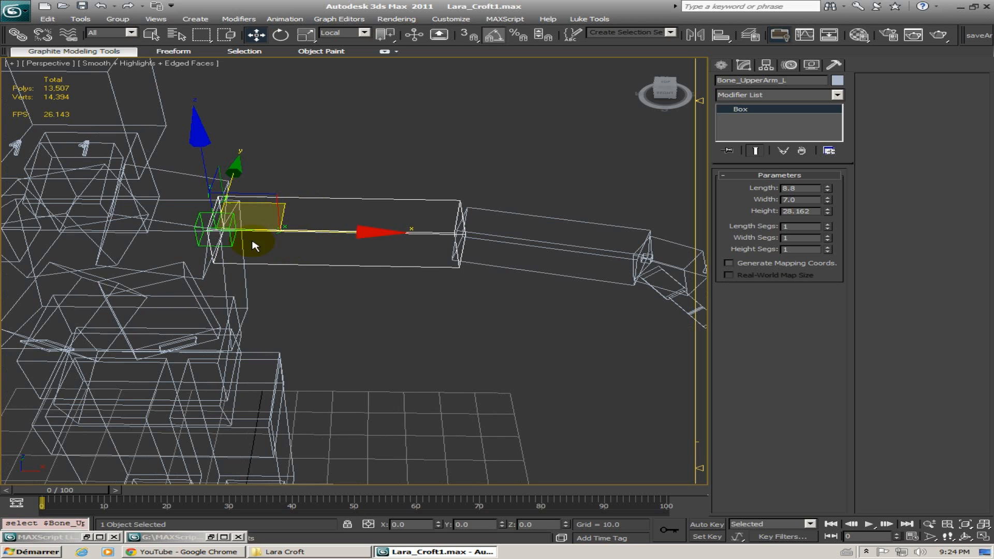
Calculate half of the left upper arm box's height in the MAXScript Listener as 28.162 / 2 and select the result
middle_click_drag(254, 237, 264, 238)
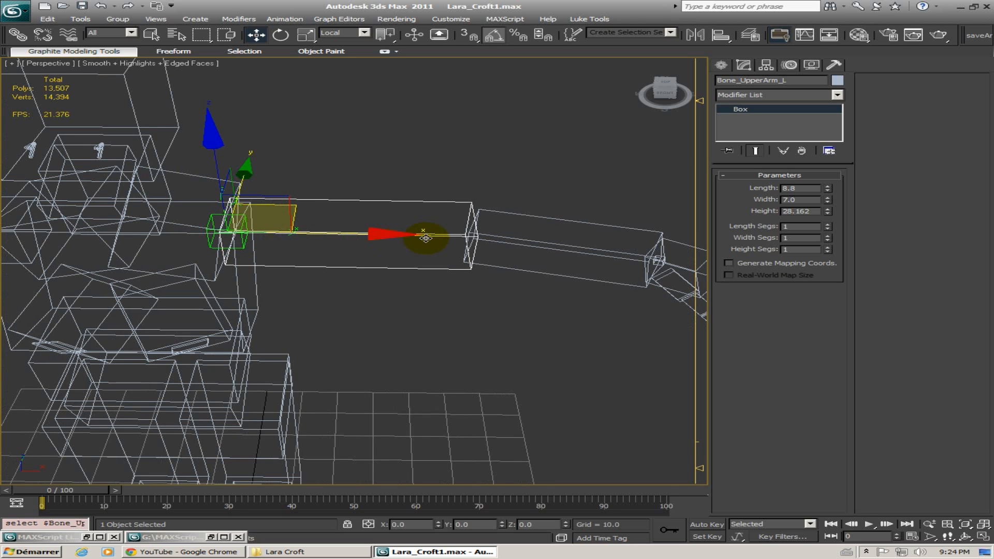
scroll(414, 236, "down", 6)
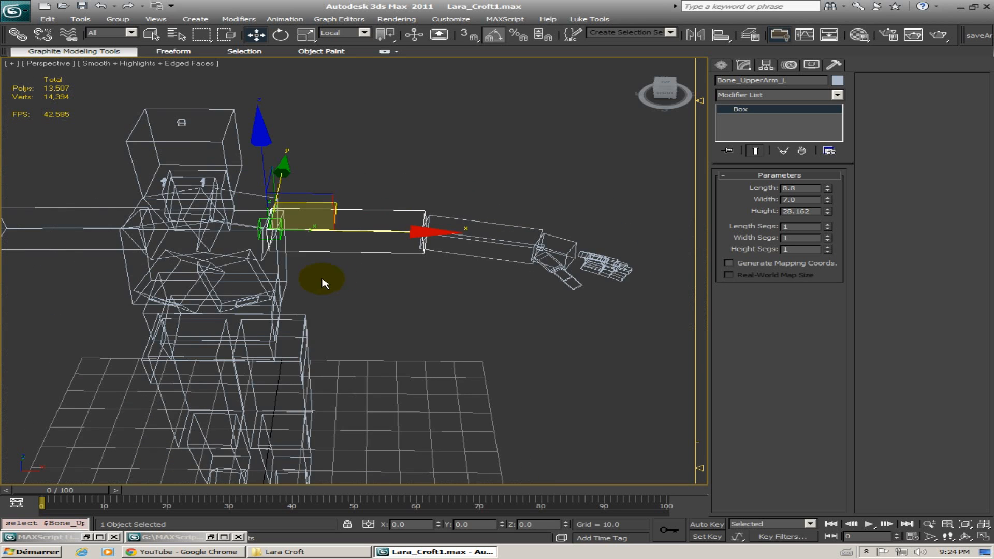
middle_click_drag(351, 285, 321, 289, "alt")
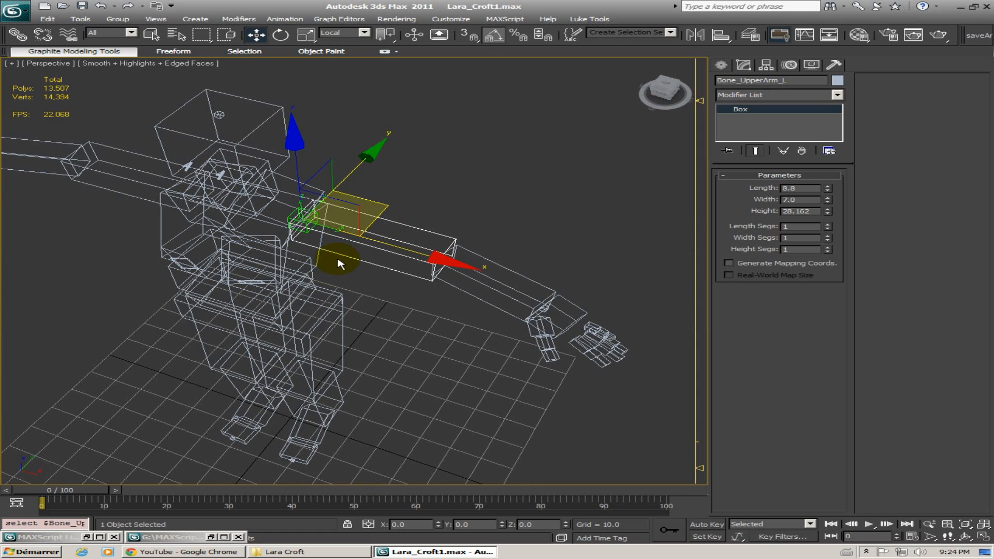
middle_click_drag(340, 263, 315, 275, "alt")
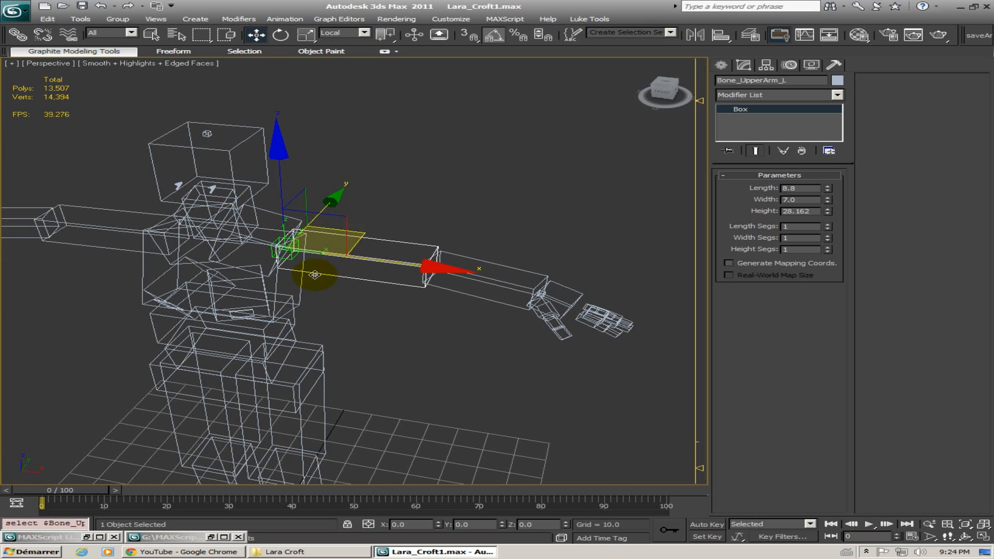
middle_click_drag(378, 275, 337, 270, "alt")
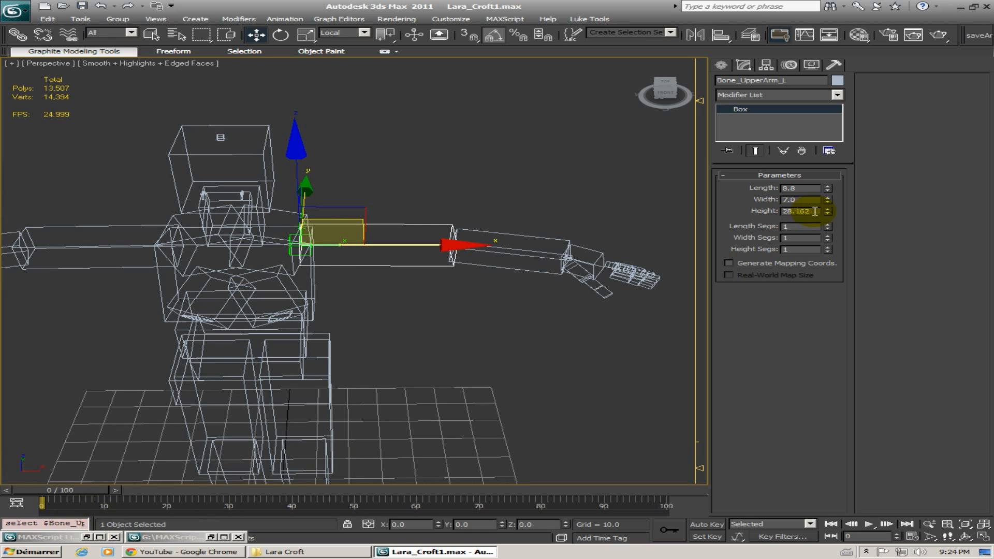
double_click(797, 212)
key("ctrl+c")
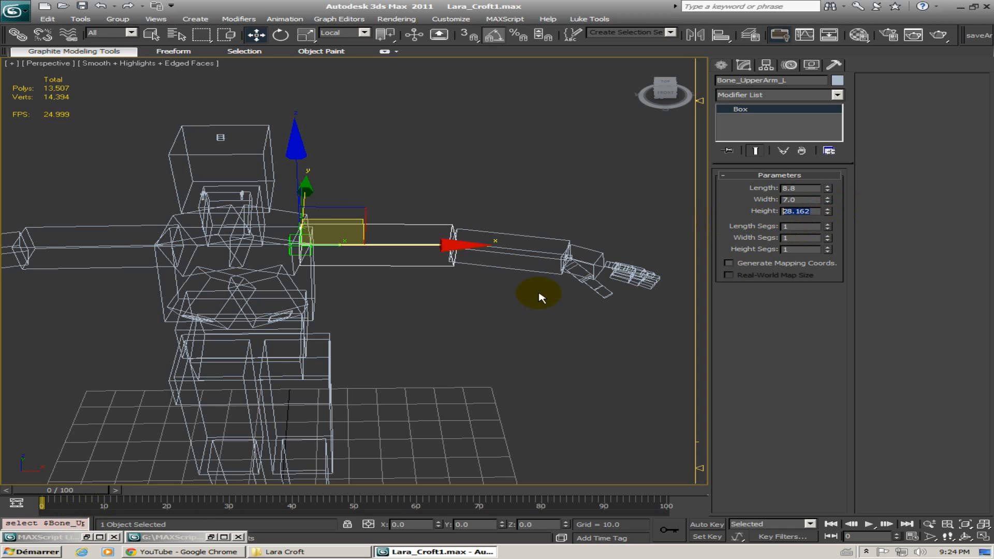
left_click(86, 537)
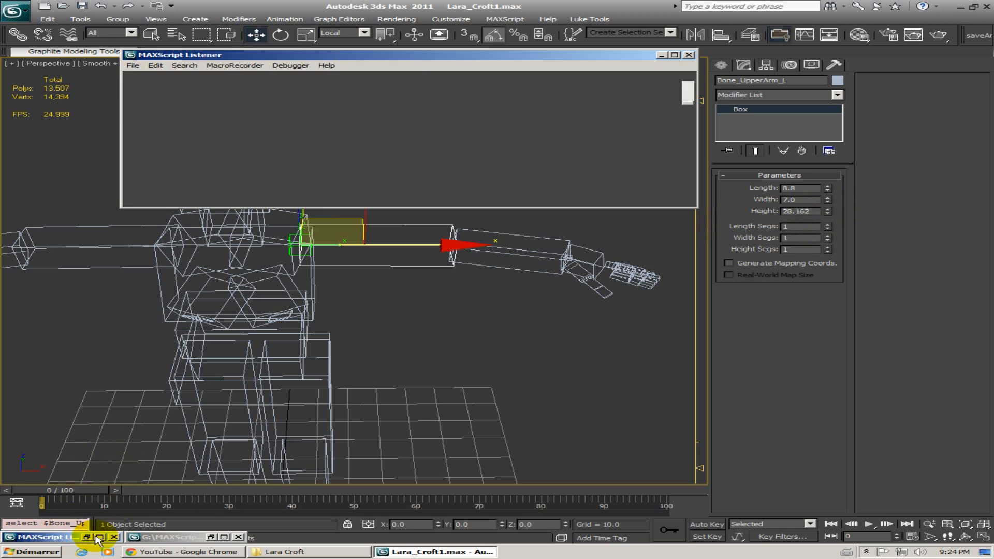
left_click(189, 108)
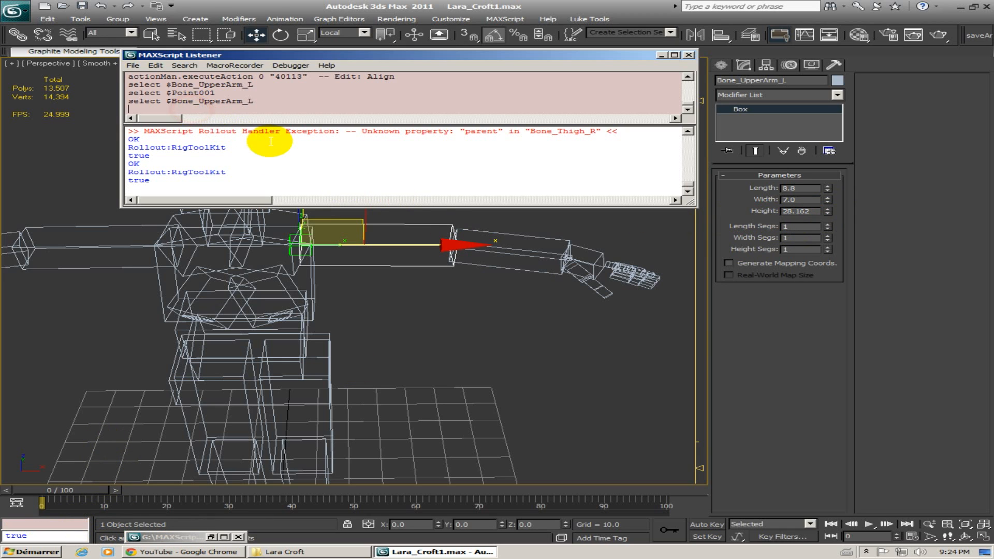
key("ctrl+v")
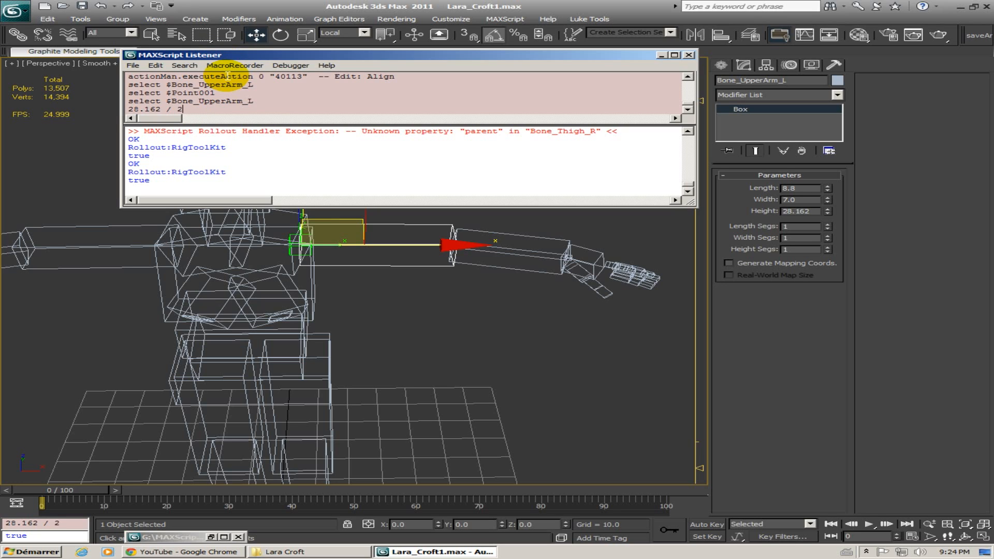
key("Return")
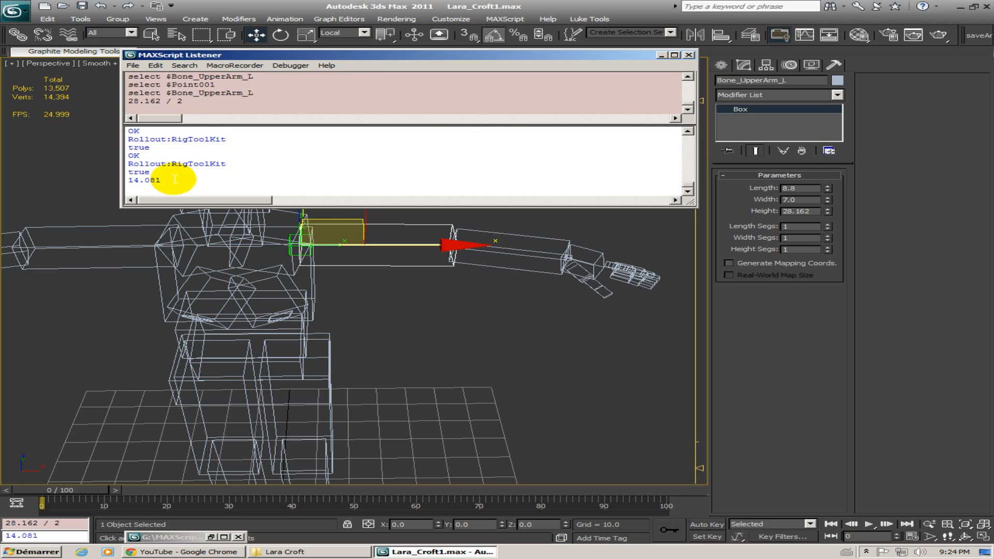
left_click_drag(163, 180, 121, 180)
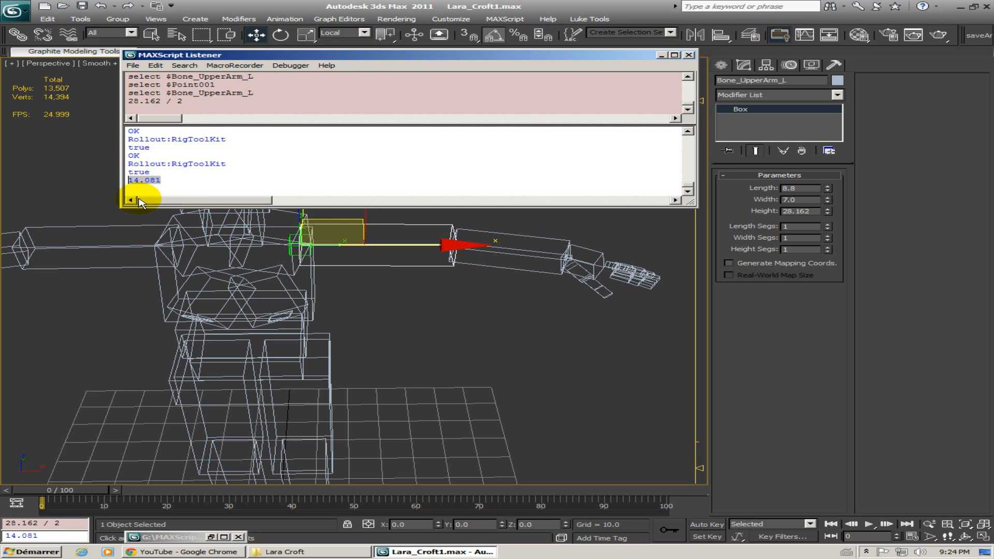
left_click(156, 110)
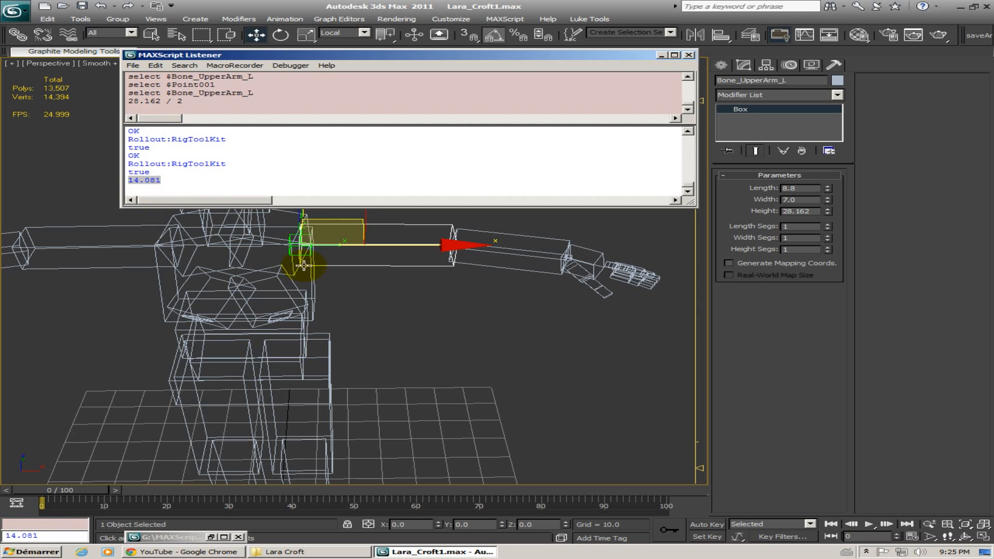
left_click(361, 268)
left_click(361, 267)
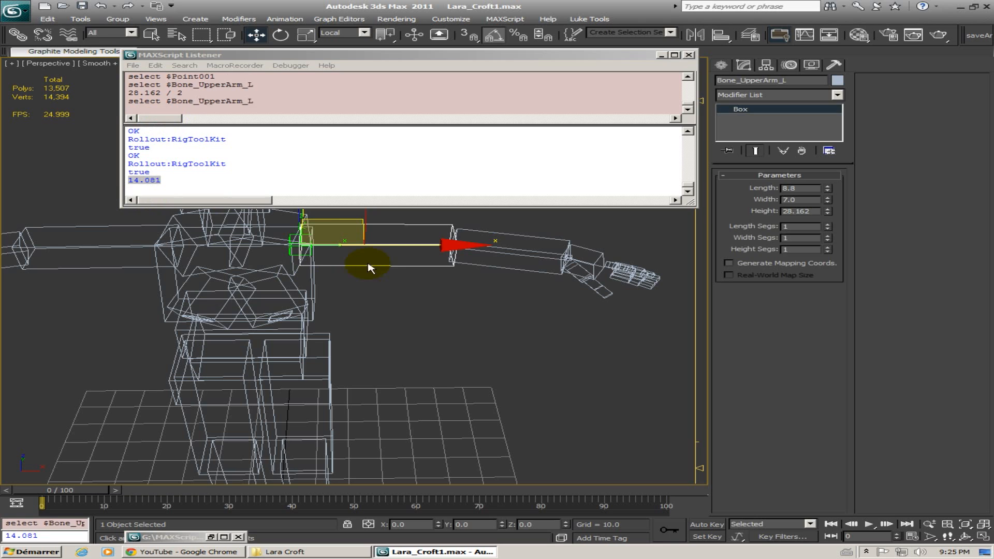
left_click_drag(400, 245, 409, 255, "shift")
left_click(559, 323)
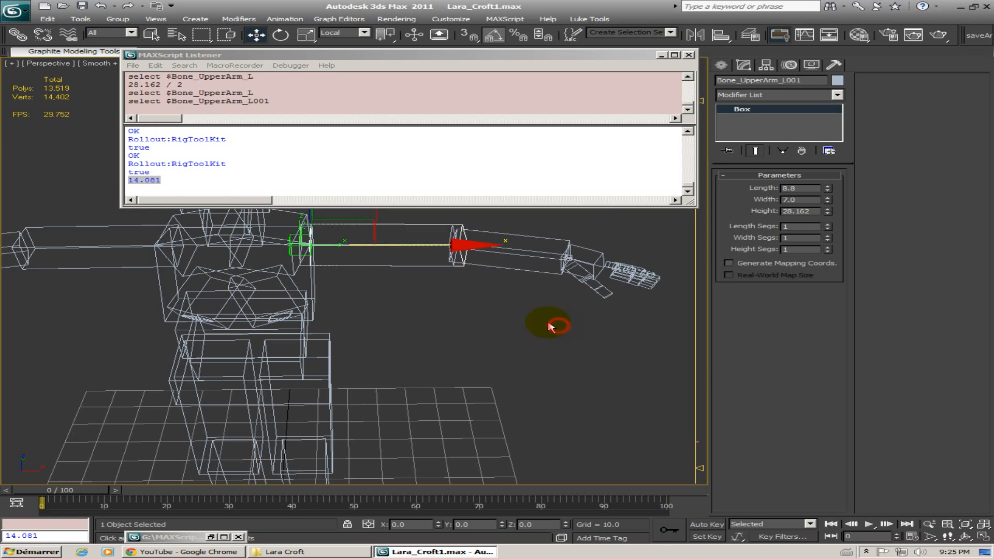
Clone the shoulder's point helper about 9.8 units along its local X axis, inside the left upper arm box
middle_click_drag(309, 265, 318, 288)
scroll(319, 288, "up", 5)
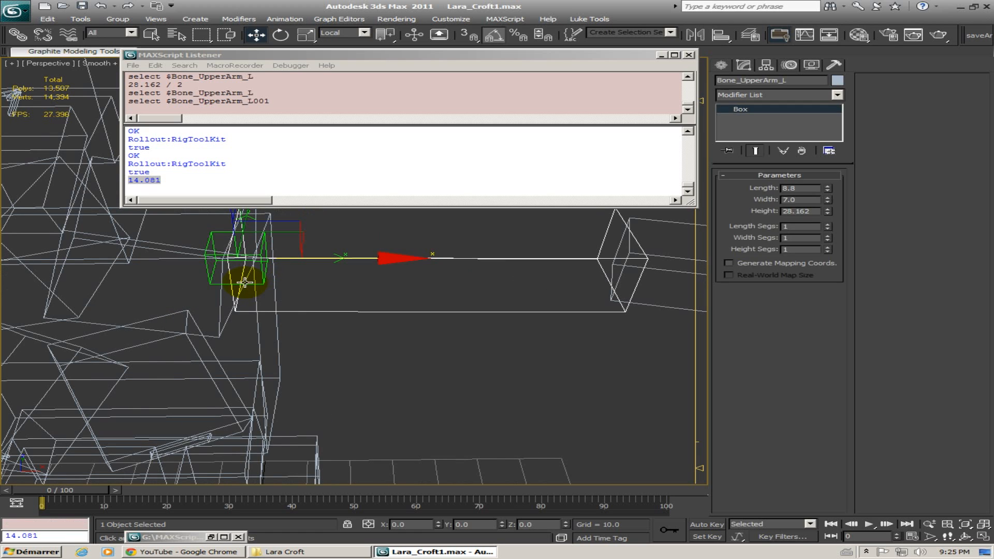
left_click(245, 283)
left_click(252, 283)
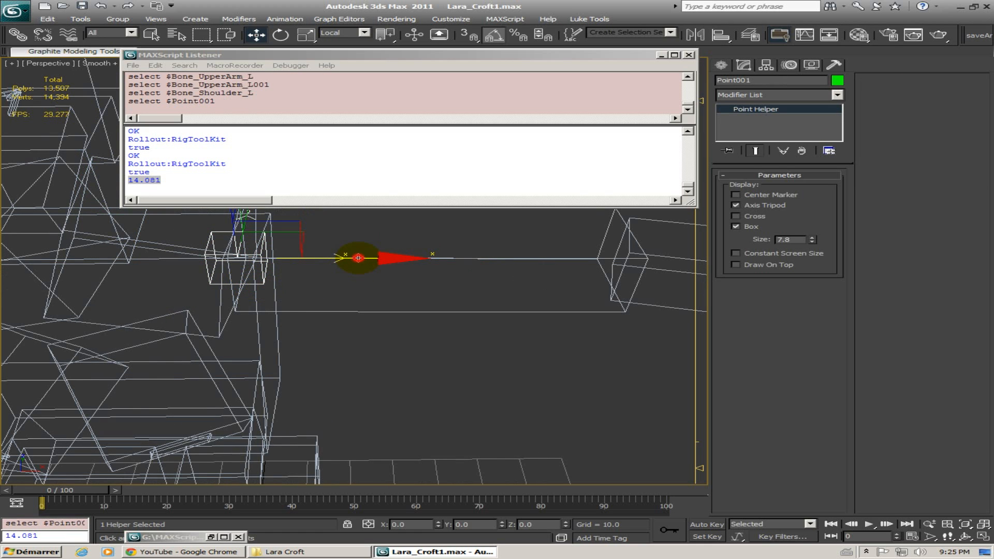
left_click_drag(359, 258, 492, 266, "shift")
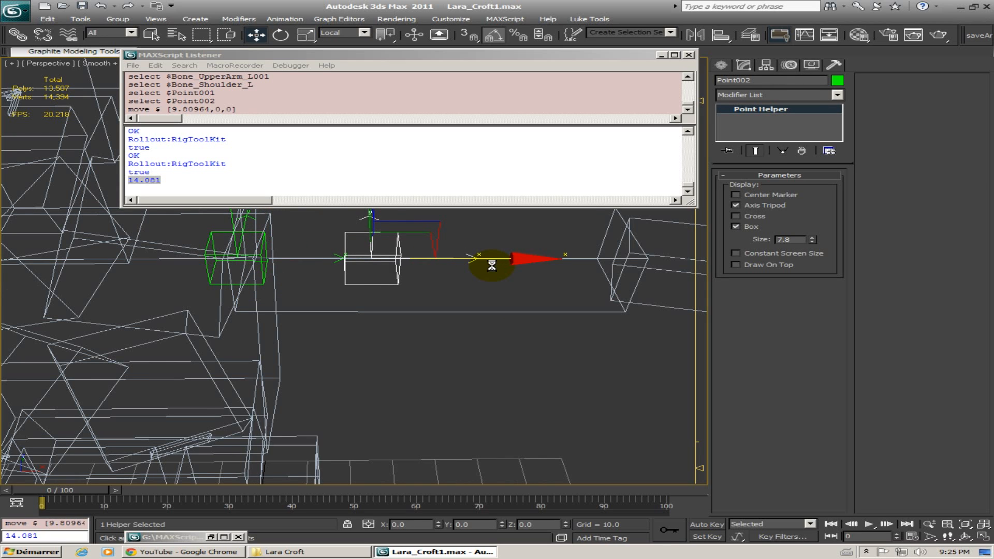
left_click(487, 318)
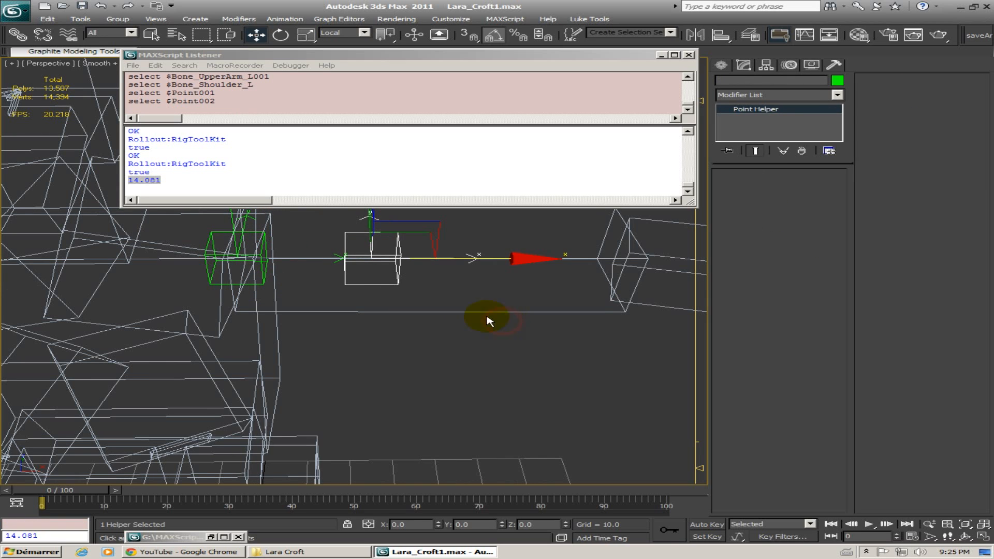
Minimize the MAXScript Listener and create a new blank script in the MAXScript editor, placed clear of the upper arm
left_click(139, 102)
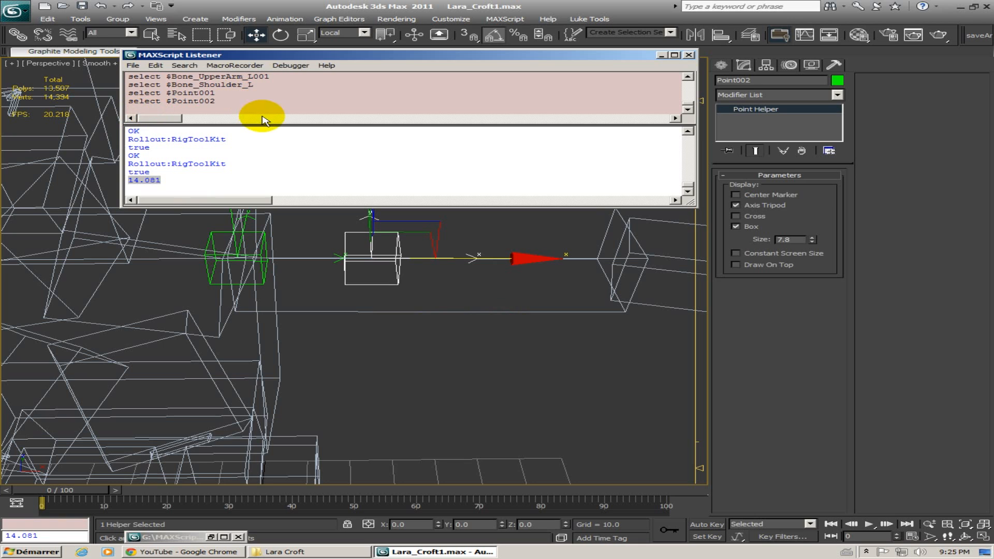
left_click_drag(266, 125, 269, 146)
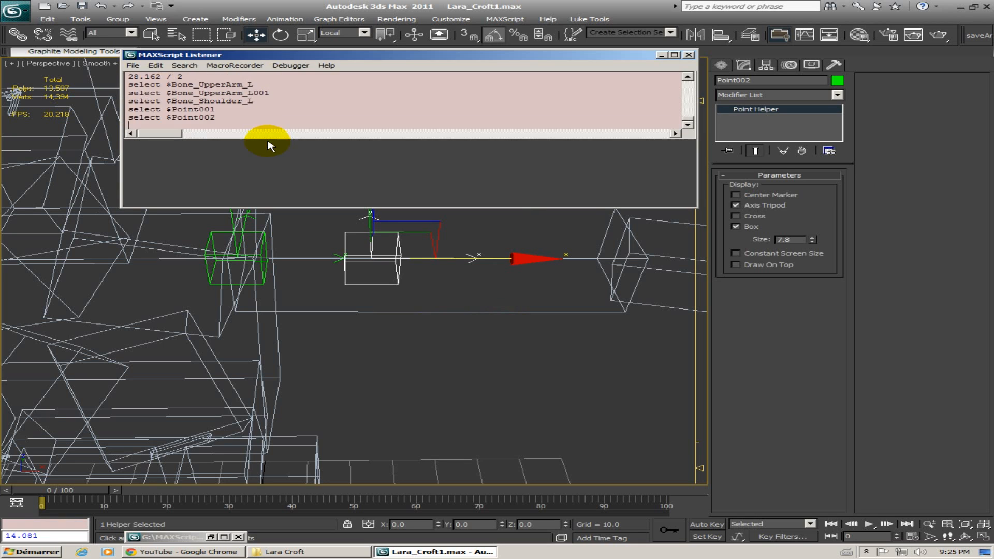
left_click_drag(334, 58, 293, 32)
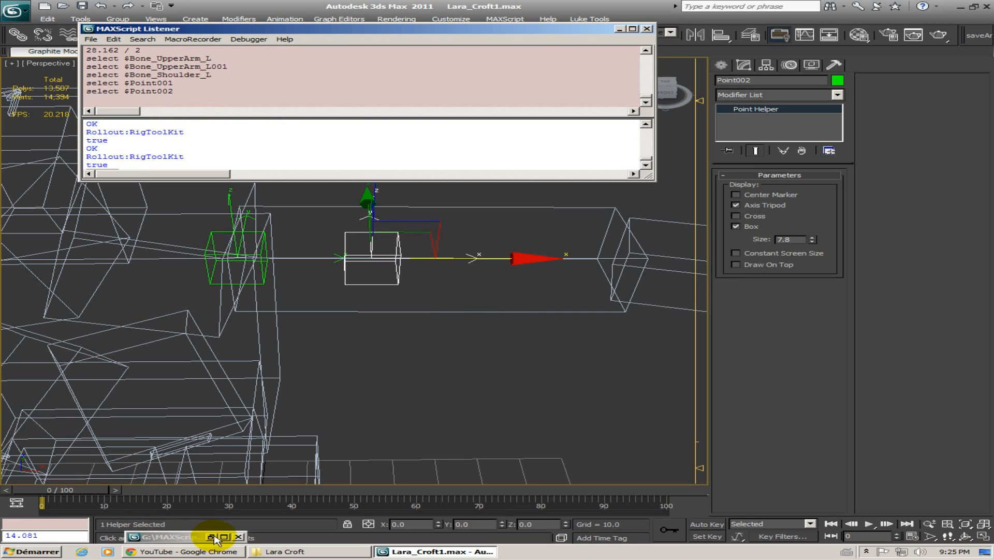
left_click(619, 28)
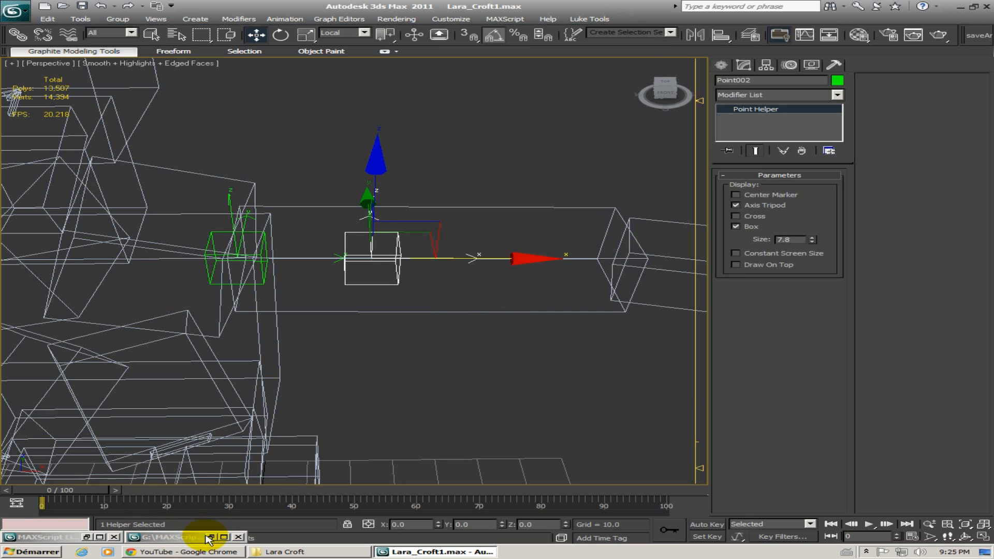
left_click(210, 537)
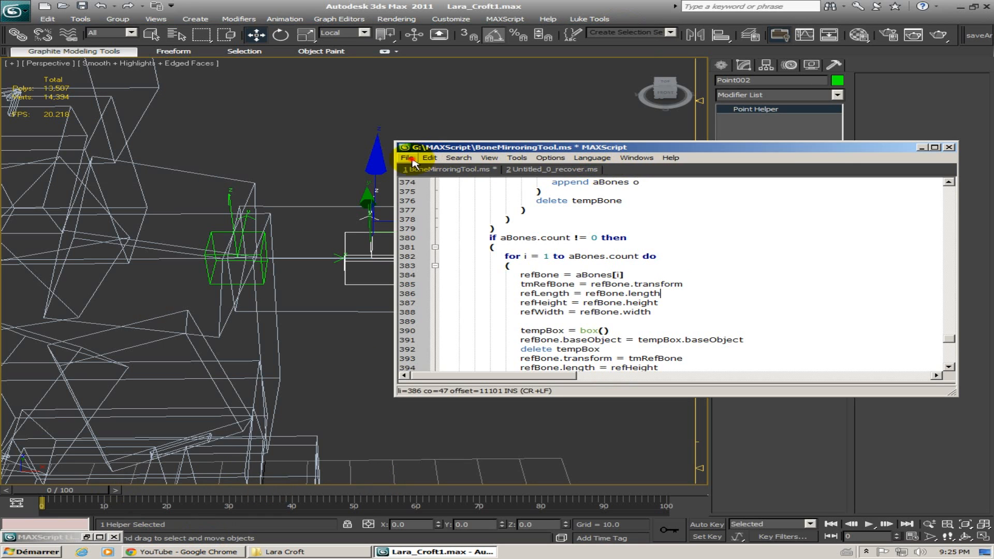
left_click(413, 161)
left_click(417, 170)
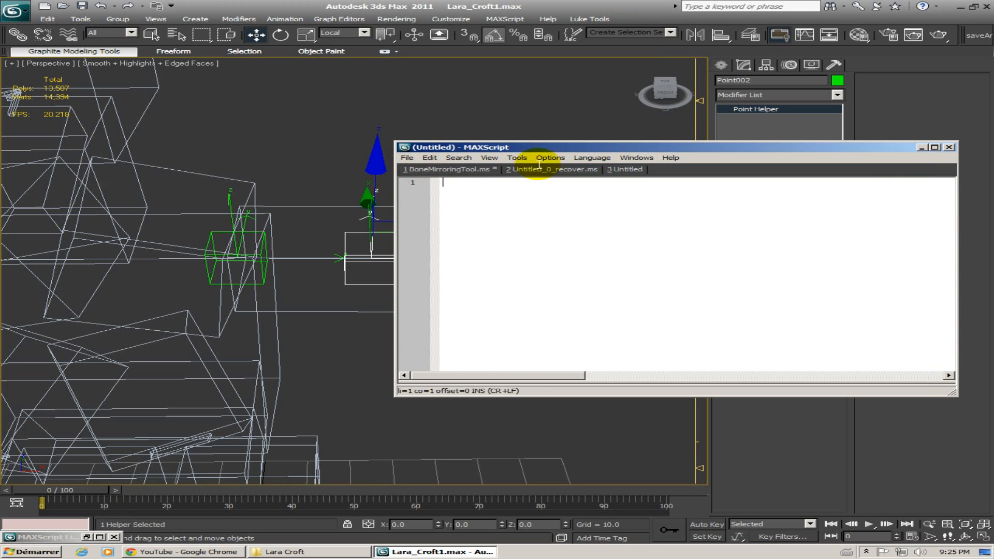
left_click_drag(555, 151, 558, 227)
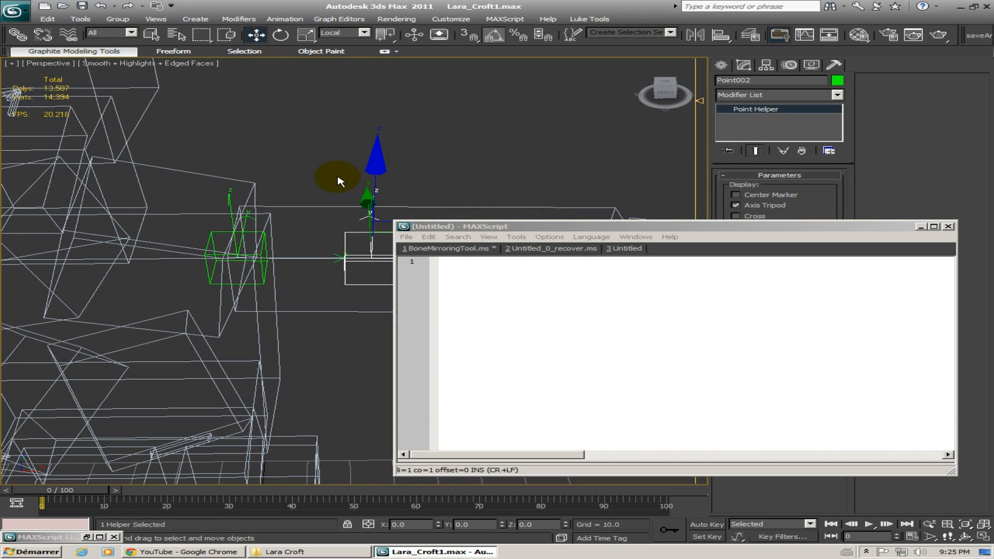
Move the cloned point helper about 2.9 units farther along its local X axis toward the middle of the upper arm
middle_click_drag(337, 179, 289, 136)
scroll(320, 203, "down", 5)
middle_click_drag(321, 204, 296, 154)
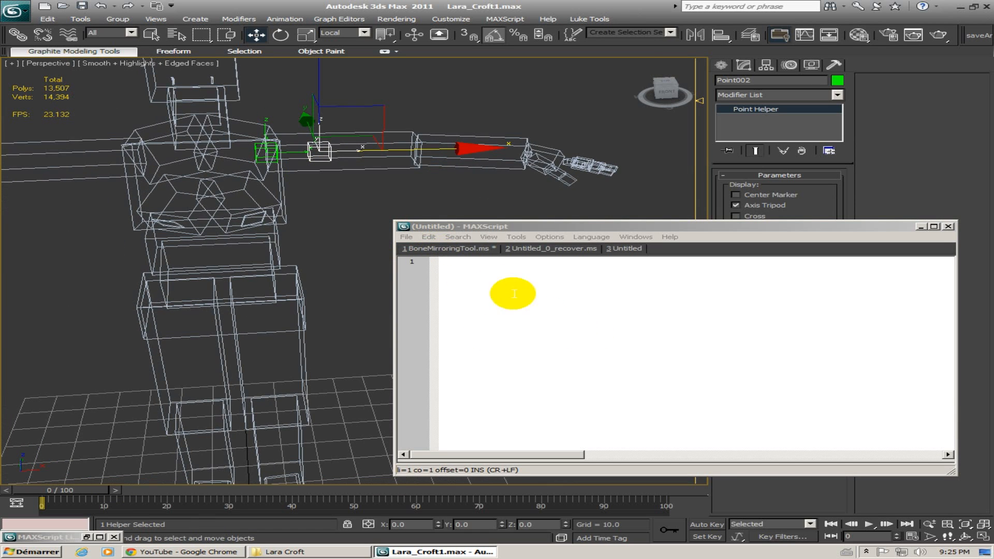
scroll(244, 216, "down", 8)
mouse_move(281, 257)
middle_mouse_down("alt")
mouse_move(277, 230)
mouse_move(267, 251)
middle_mouse_up("alt")
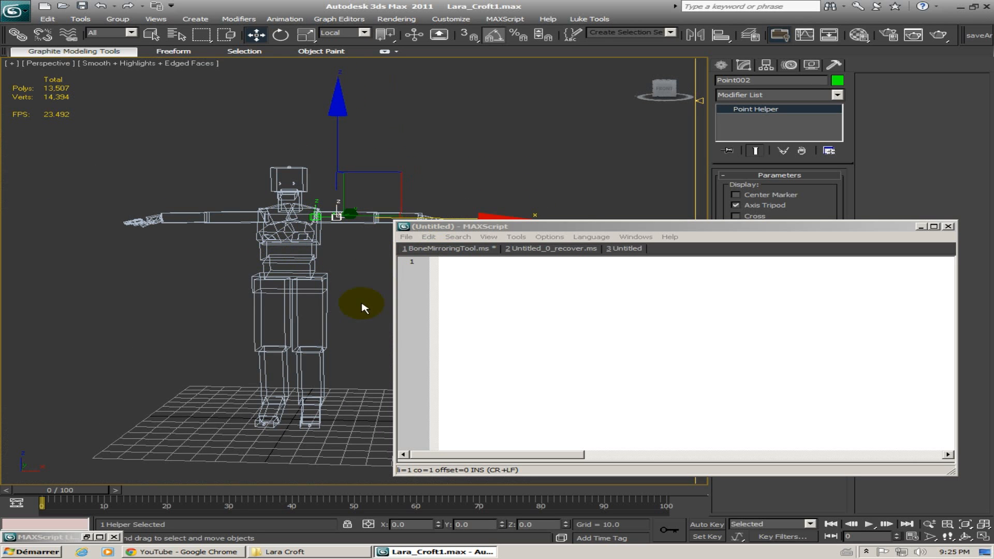
middle_click_drag(218, 248, 262, 270, "alt")
scroll(262, 270, "up", 5)
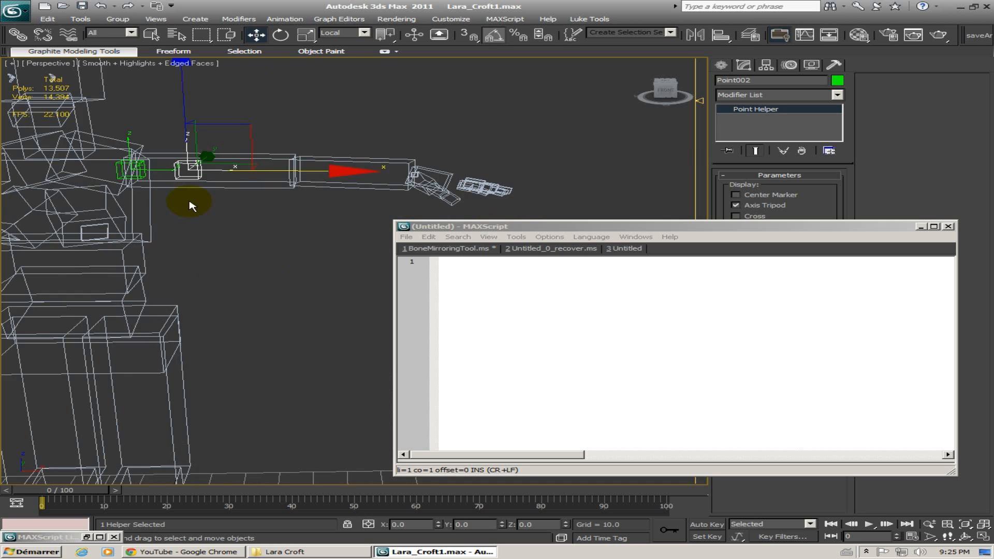
middle_click_drag(190, 202, 257, 230)
scroll(267, 235, "up", 5)
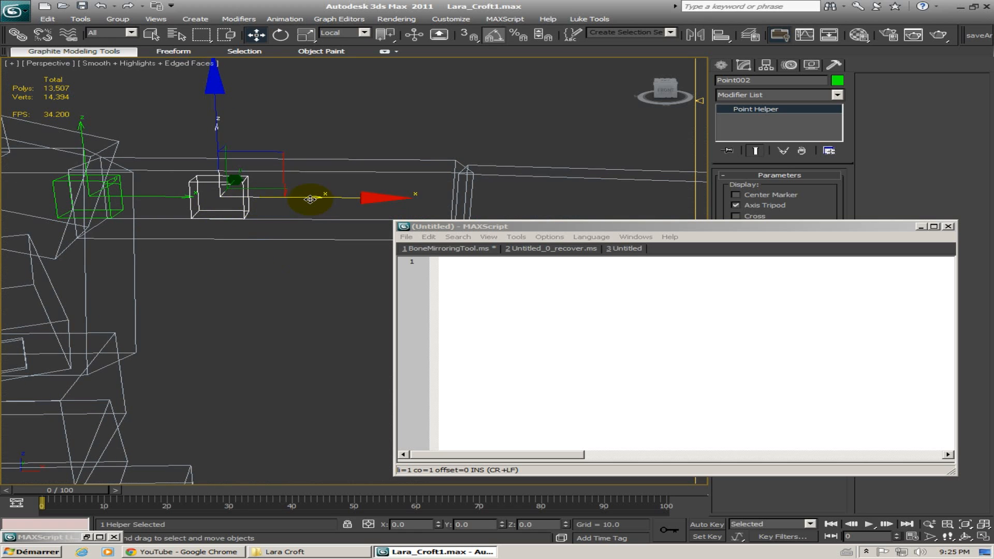
left_click_drag(310, 199, 346, 200)
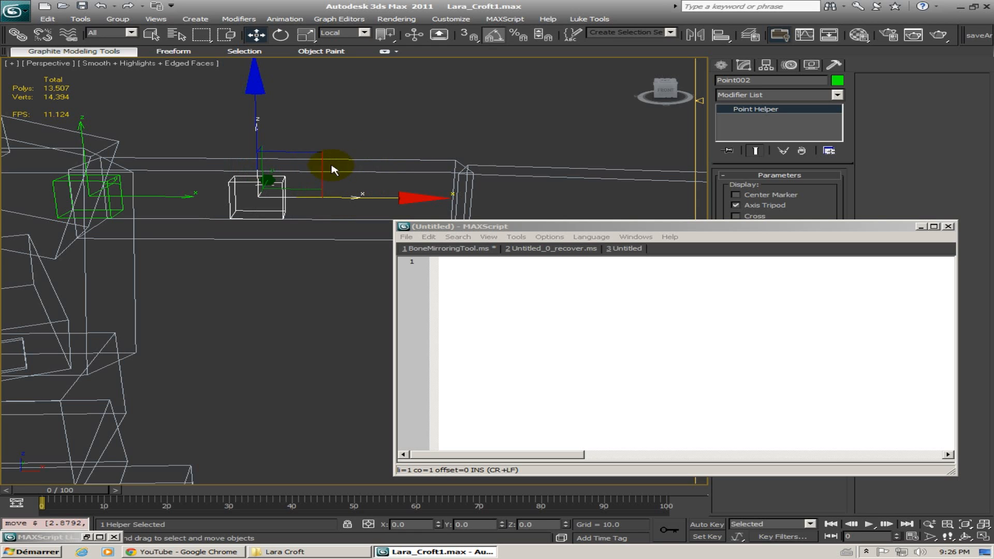
Select the left upper arm box and copy its object name
left_click(491, 285)
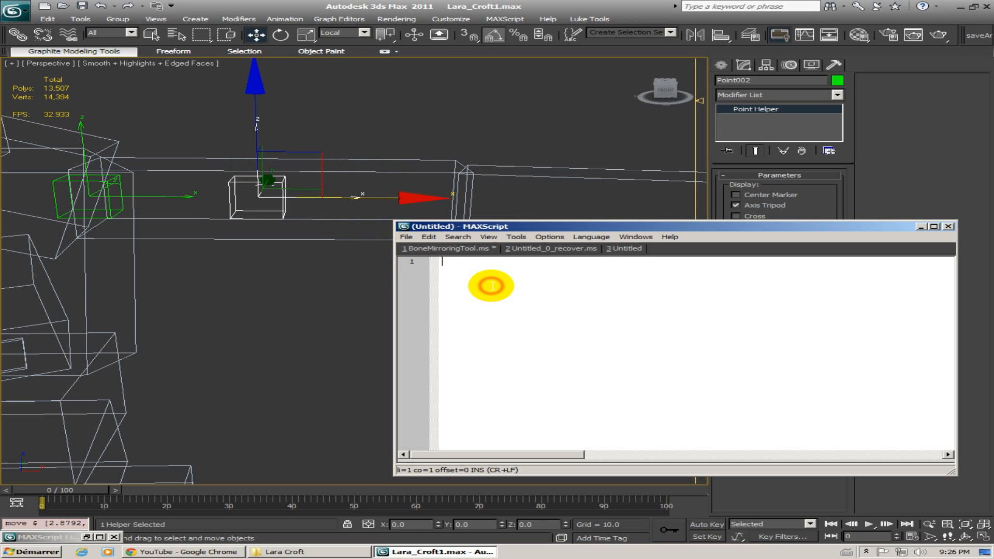
left_click(402, 160)
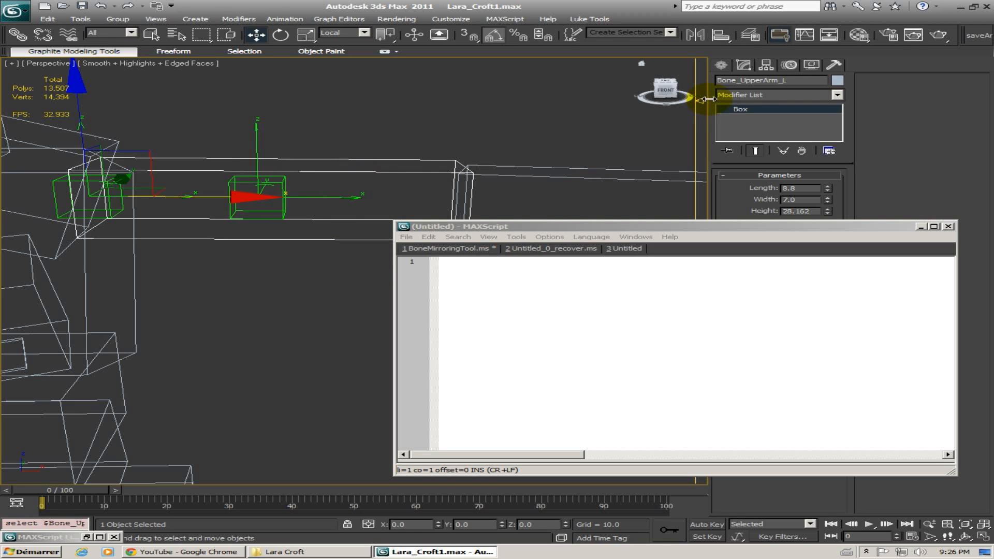
double_click(784, 81)
key("ctrl+c")
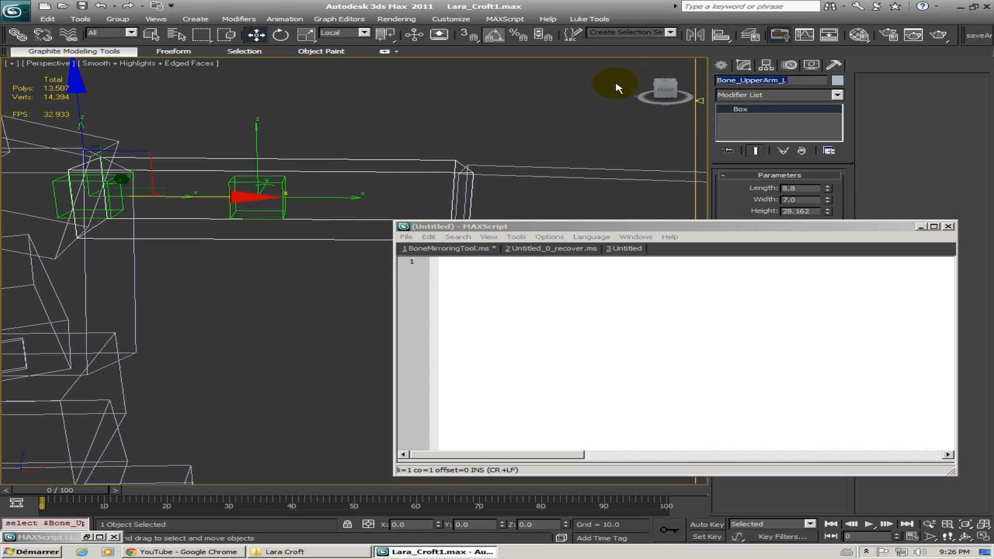
Write the first script line as pBone = $'Bone_UpperArm_L', evaluate the script, and add a new line below it
left_click(500, 298)
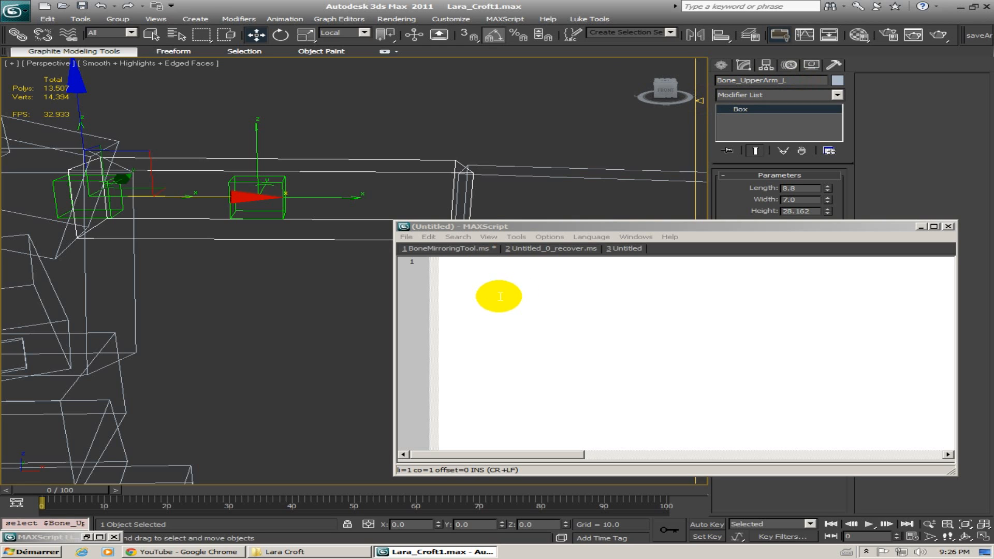
left_click(526, 279)
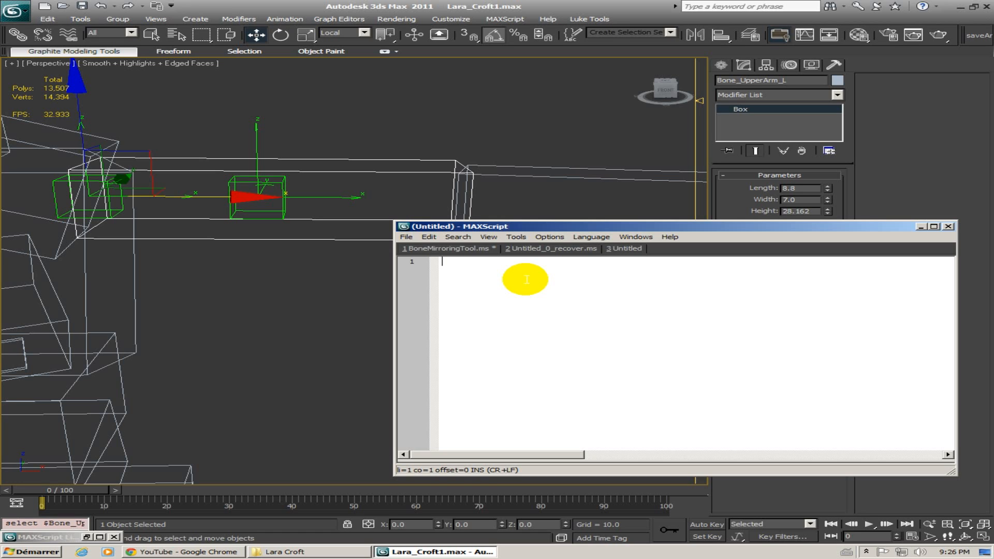
type("pBone =")
key("ctrl+v")
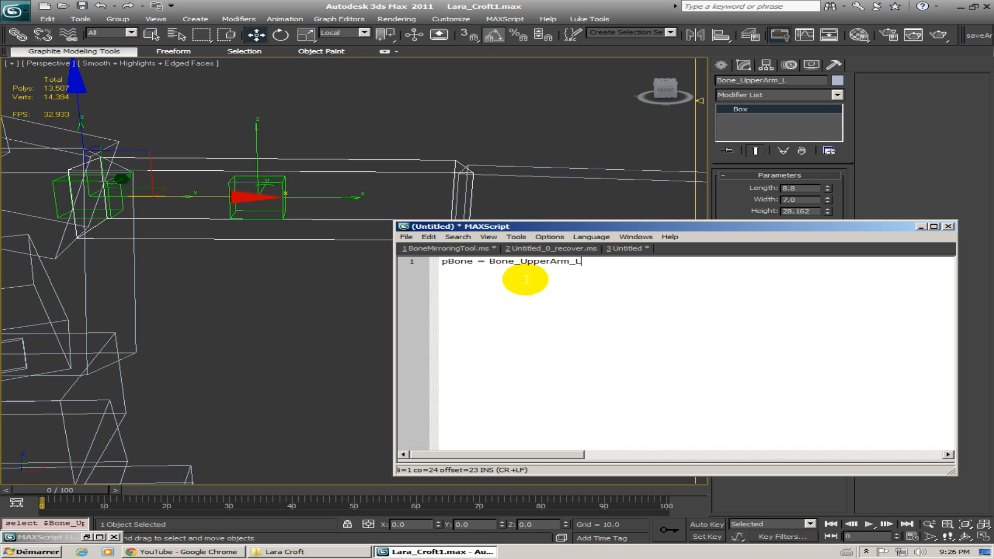
key("Home")
type("$")
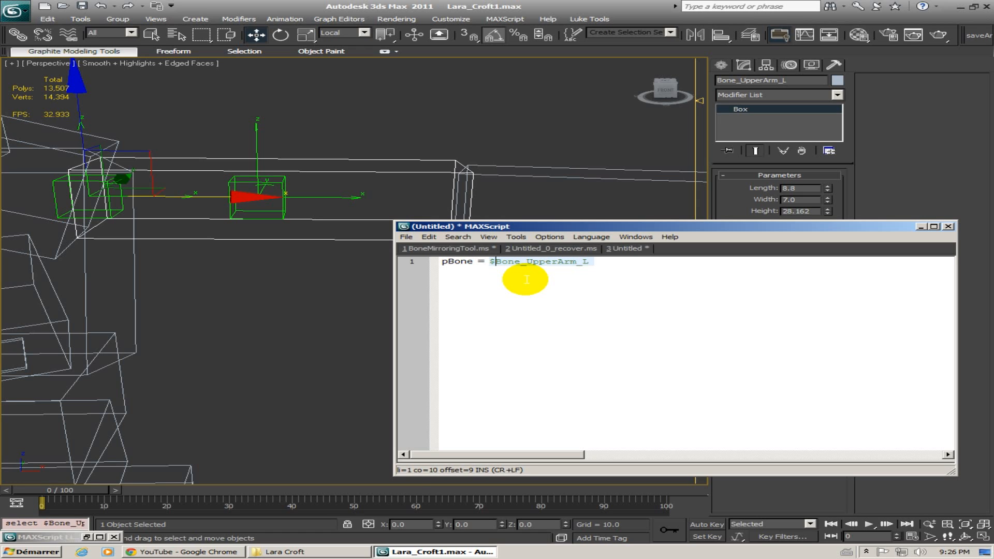
type("'")
key("End")
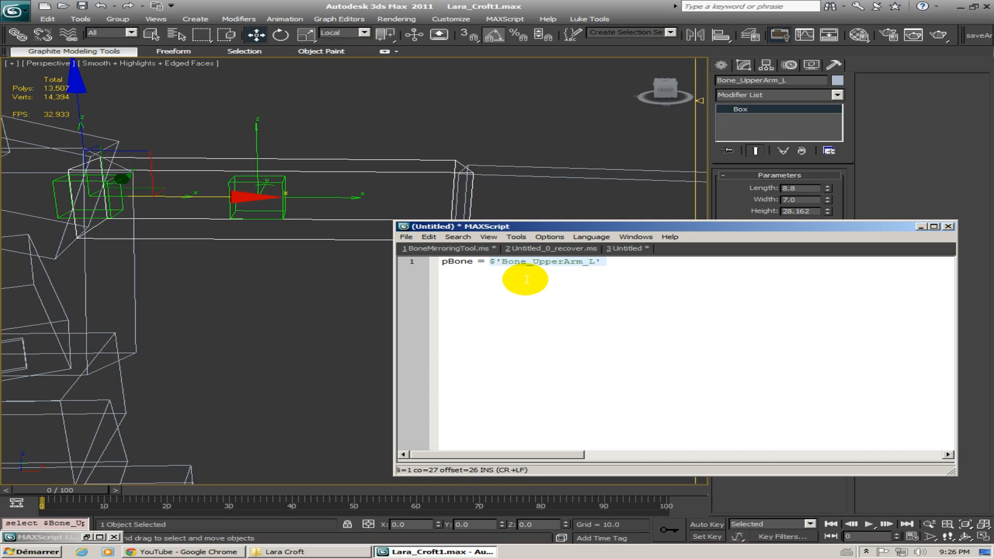
key("ctrl+e")
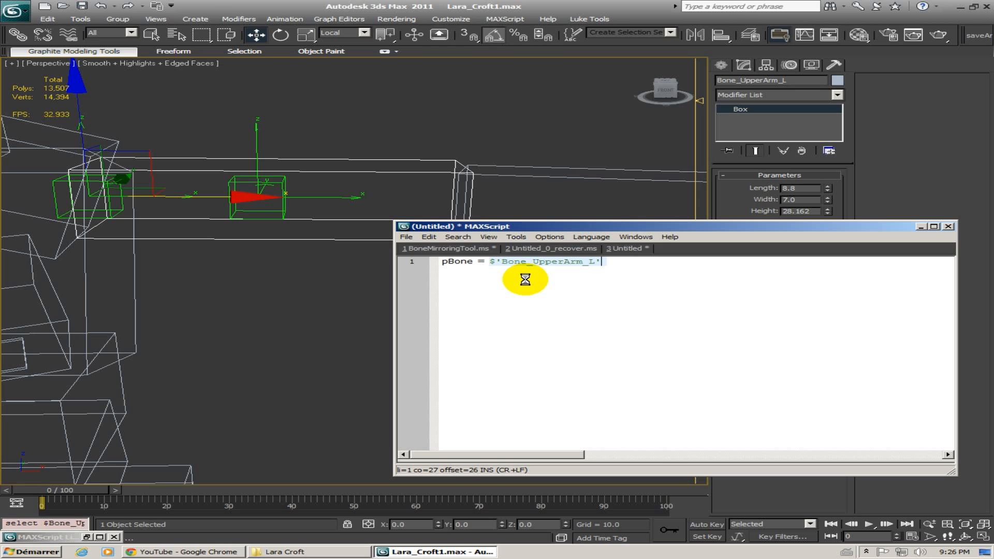
key("Return")
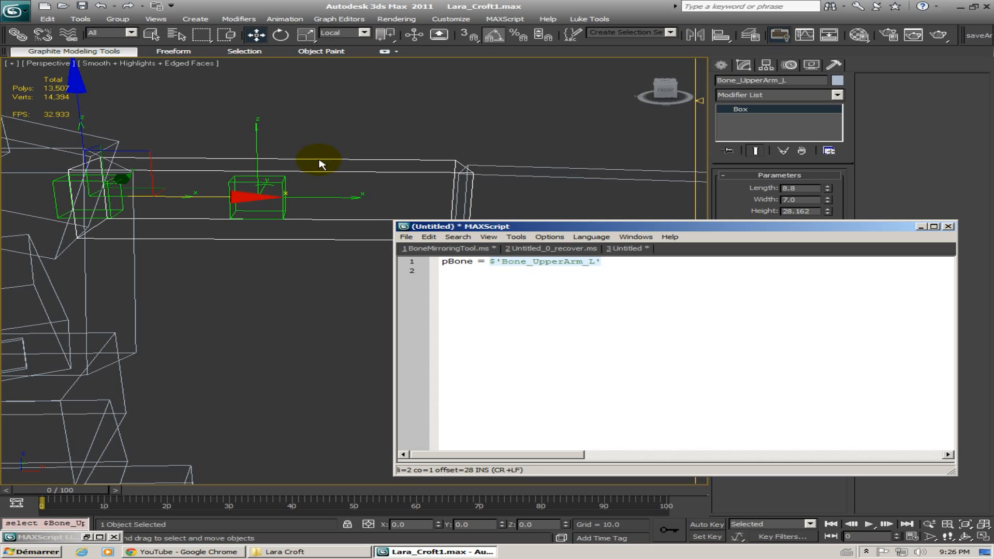
Review the recently recorded commands in the MAXScript Listener, including the height calculation, and minimize it again
left_click(460, 262)
left_click(236, 188)
middle_click_drag(236, 188, 310, 155)
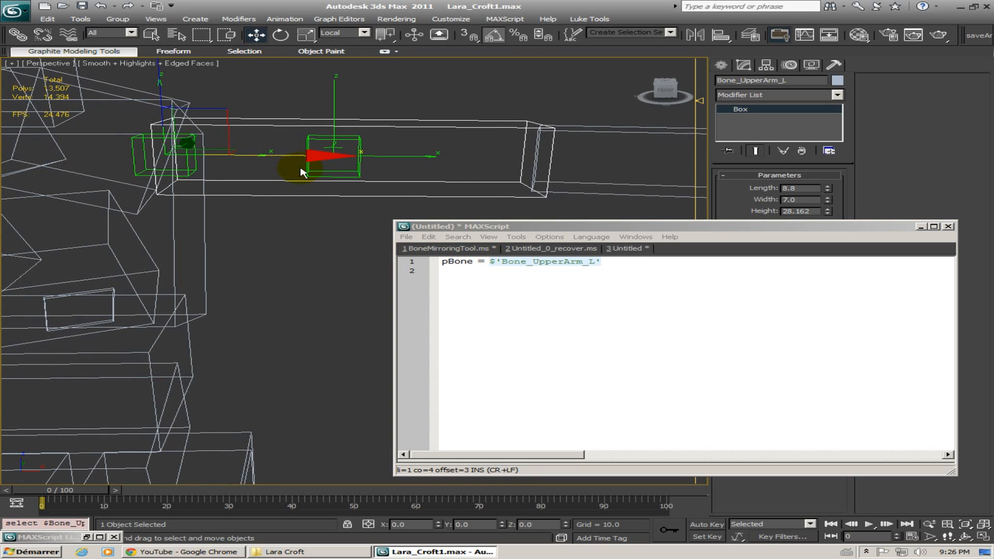
left_click(458, 271)
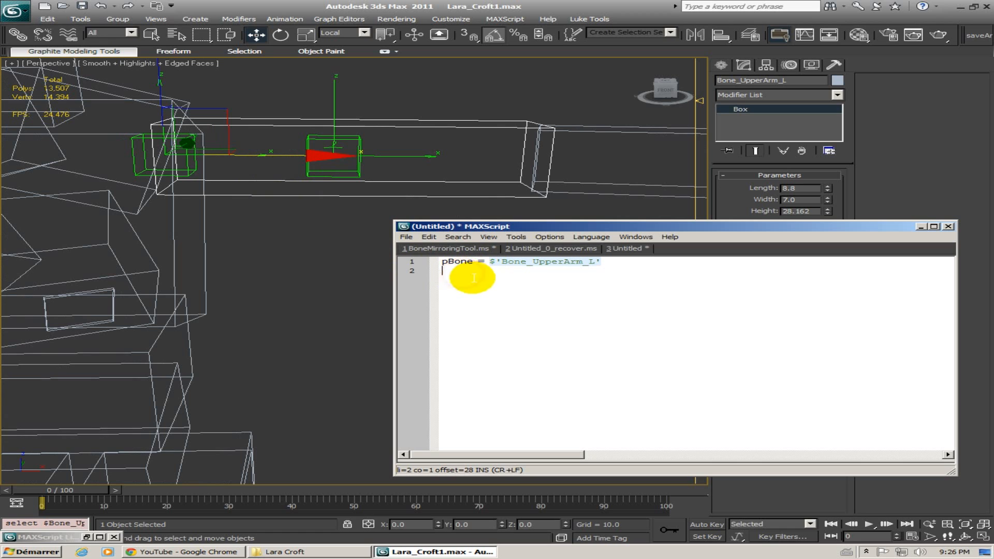
left_click(88, 539)
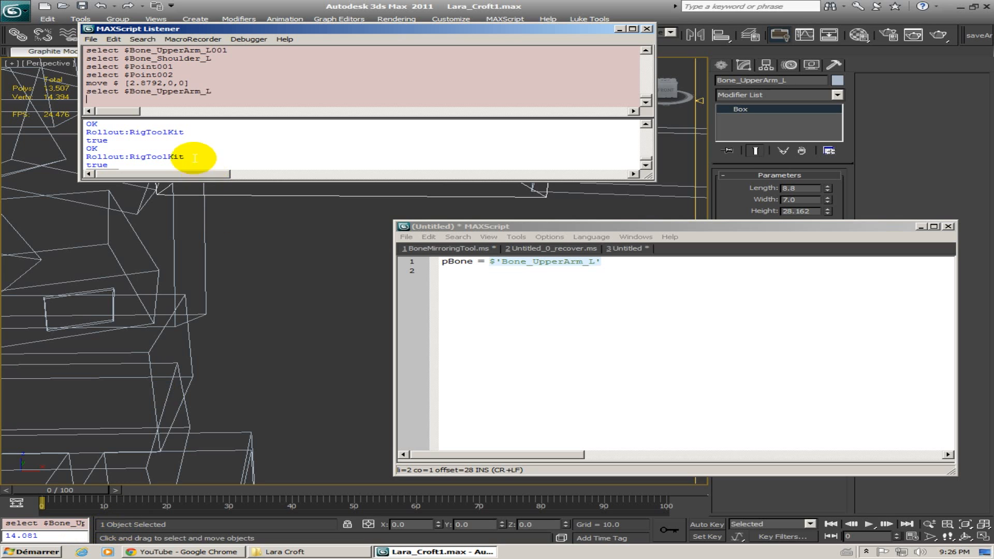
scroll(165, 93, "up", 2)
scroll(171, 101, "down", 1)
scroll(171, 101, "up", 1)
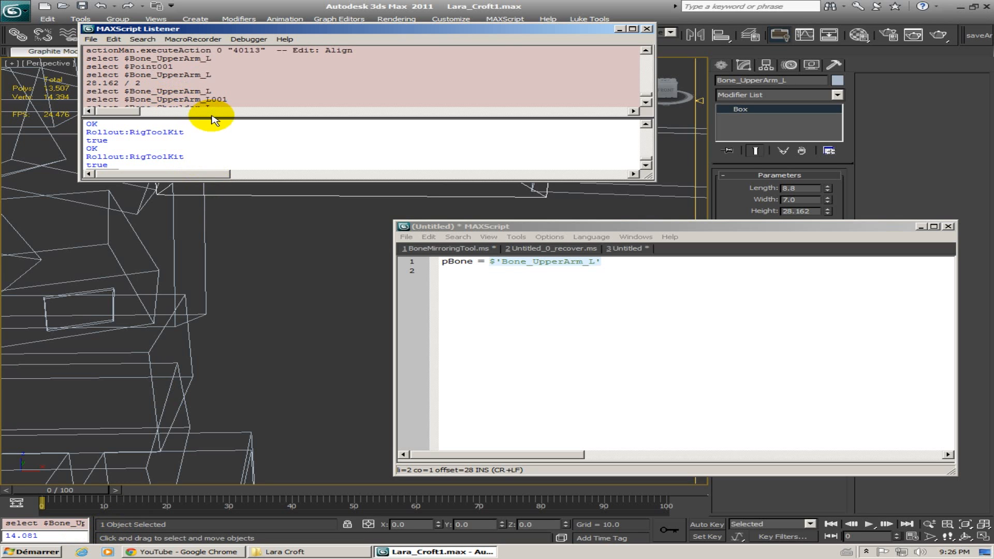
left_click(620, 31)
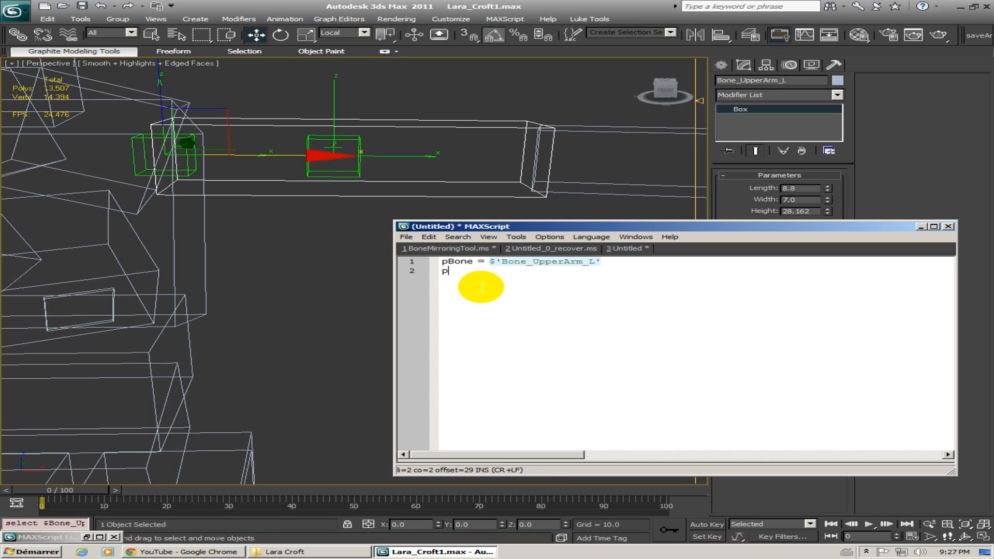
Store the bone's height in the script's second line as pHeight = pBone.height, followed by a new line
type("Height =")
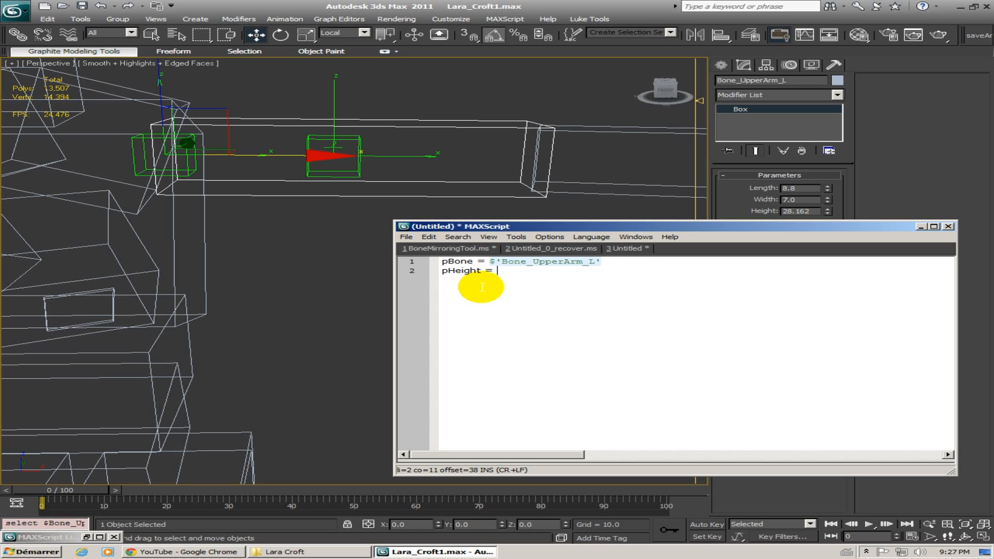
type(" pBone.height")
key("Return")
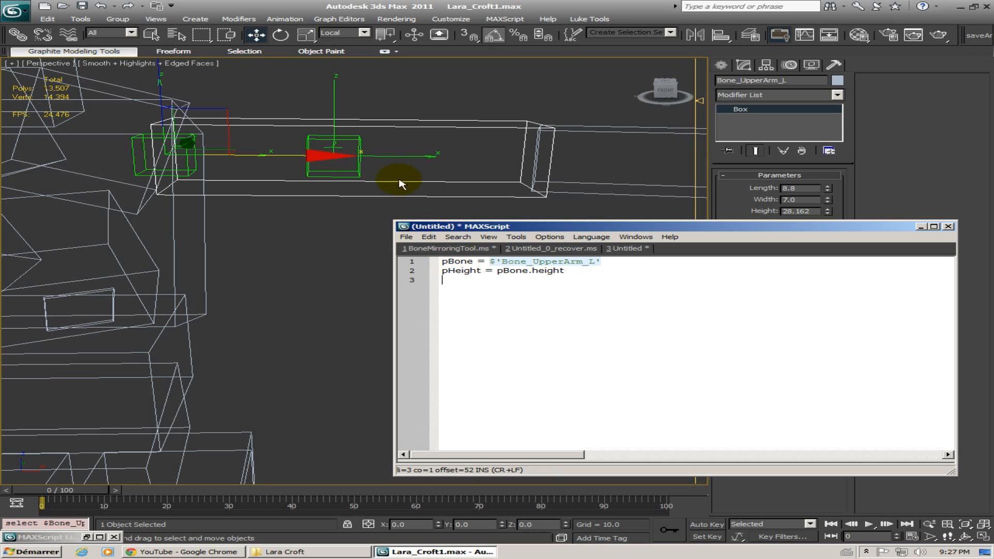
Select the point helper in the middle of the upper arm and add the script line $.transform = pBone.transform
left_click(331, 99)
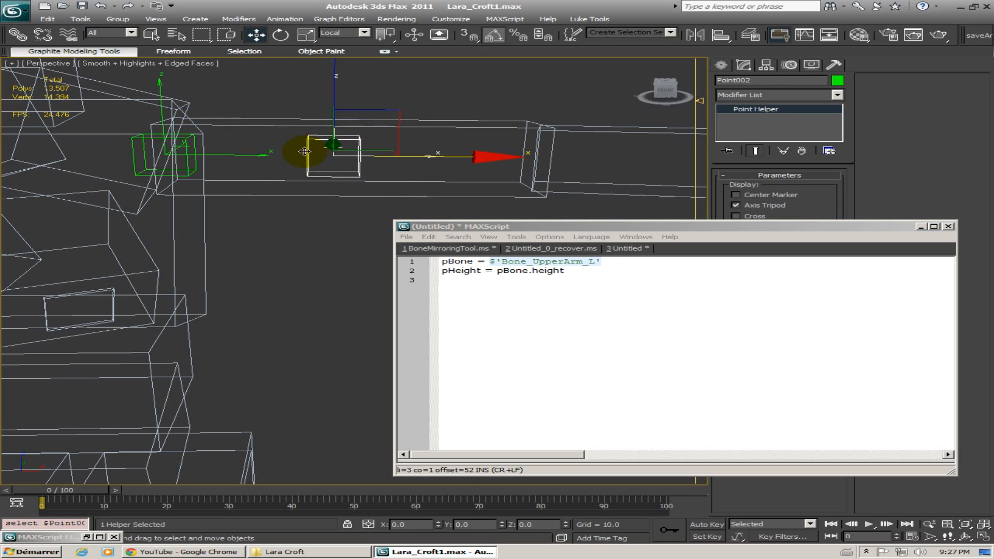
left_click(249, 155)
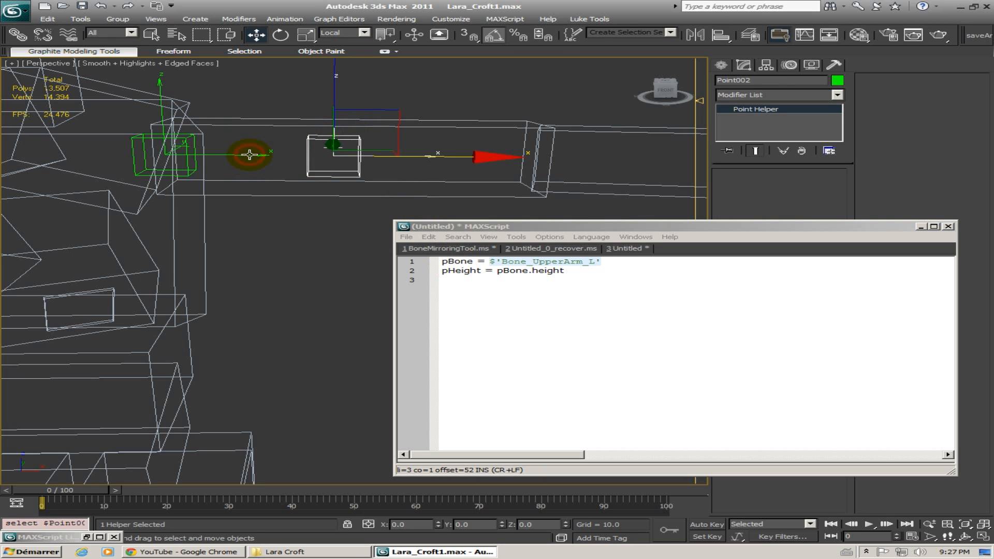
left_click(381, 156)
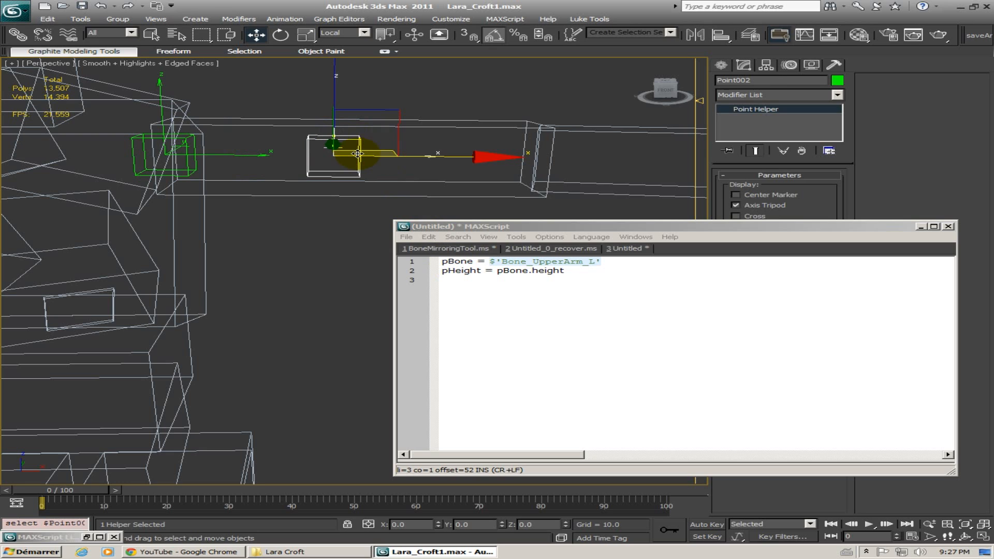
left_click(493, 307)
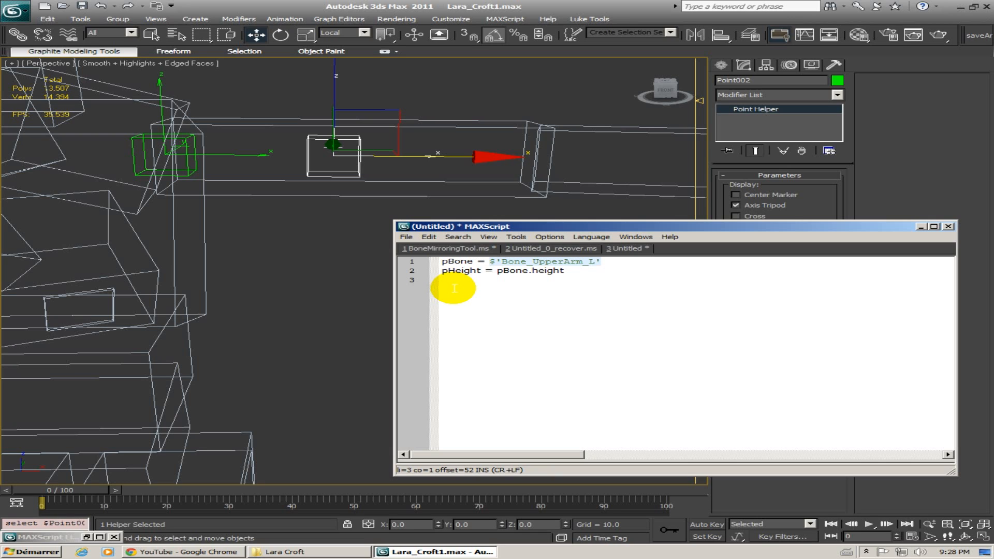
type("$")
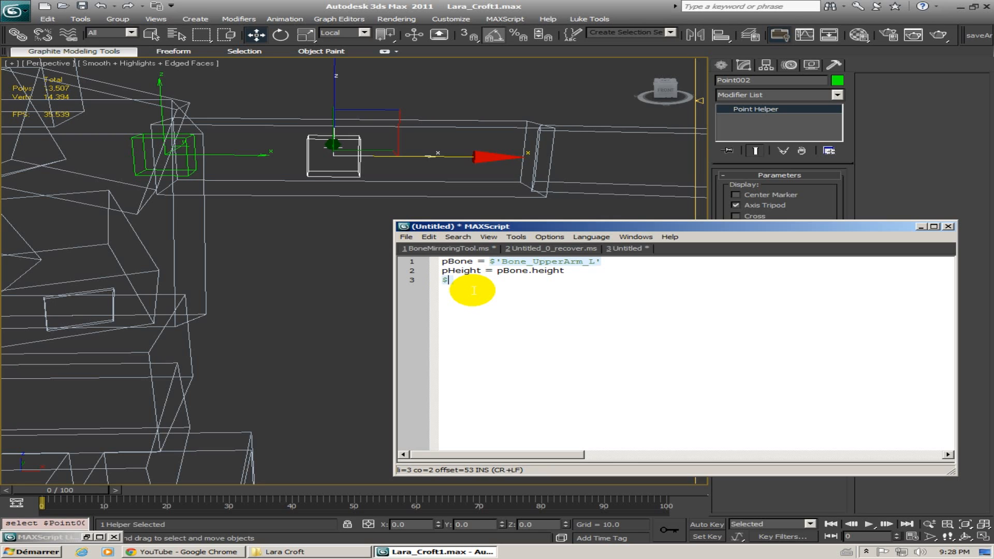
type(".transform")
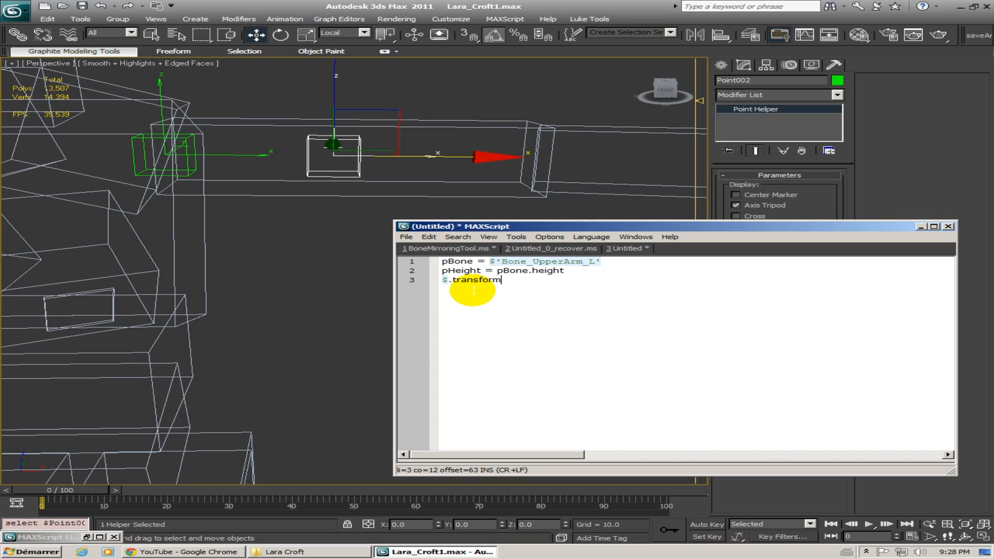
type("= pBone.transform")
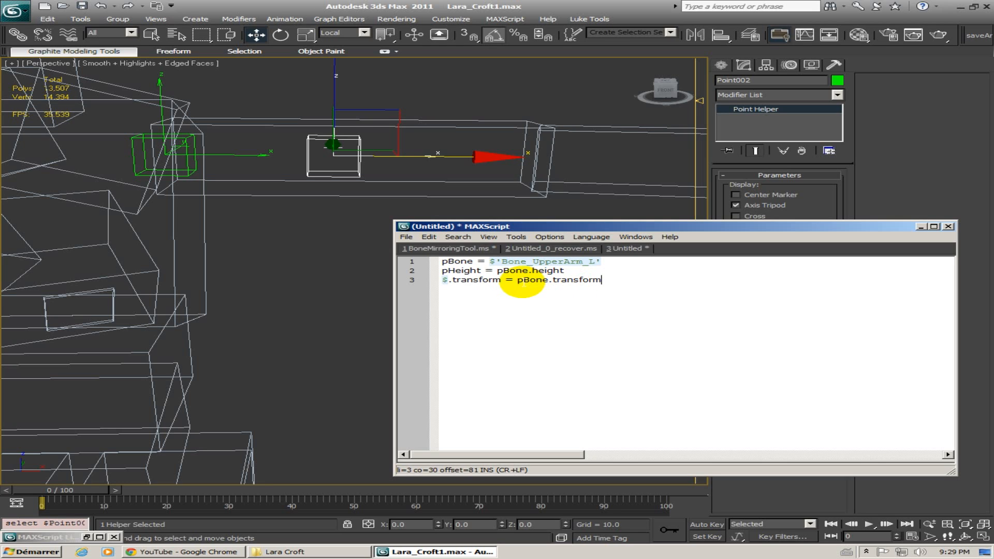
Cut pBone.transform from the last script line and insert the line tmpBone = pBone.transform above it
left_click_drag(518, 281, 594, 285)
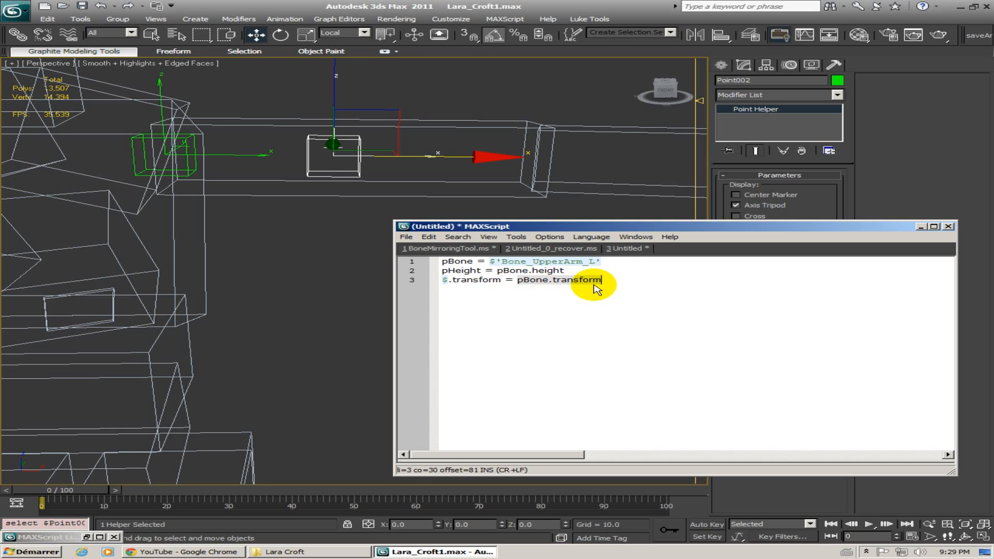
key("ctrl+x")
left_click(594, 269)
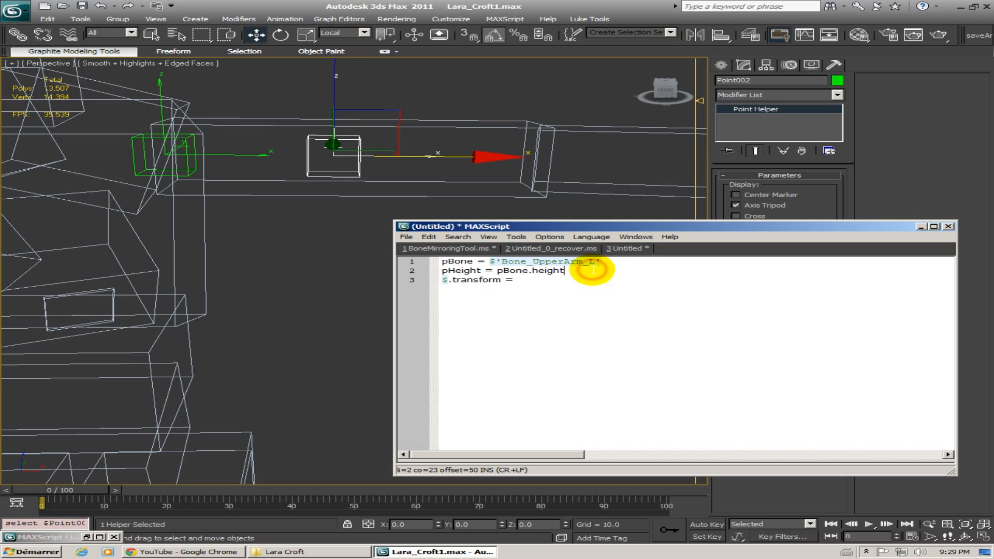
key("Return")
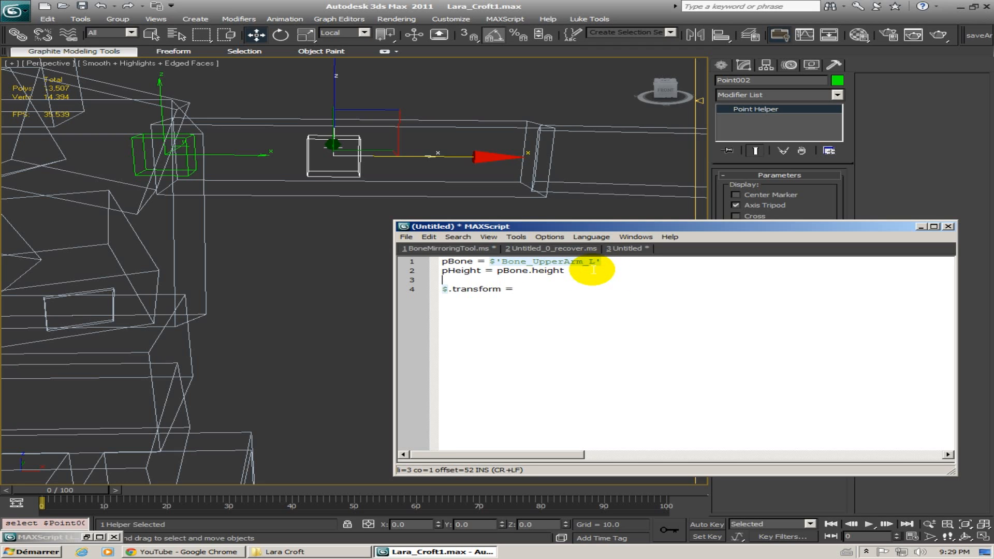
type("tmpBone = pBone")
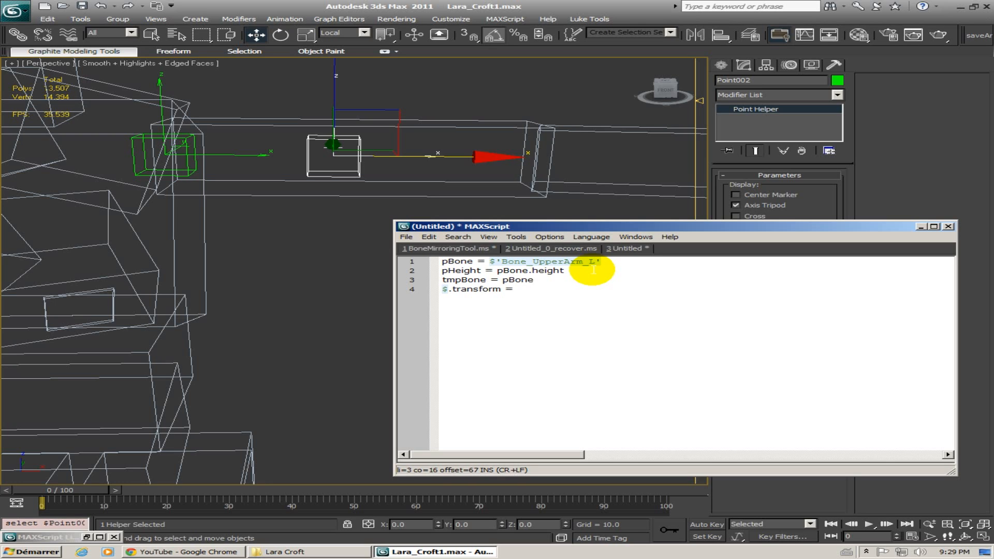
type(".transform")
Reuse the tmpBone variable in the last script line so that it reads $.transform = tmpBone +
double_click(462, 280)
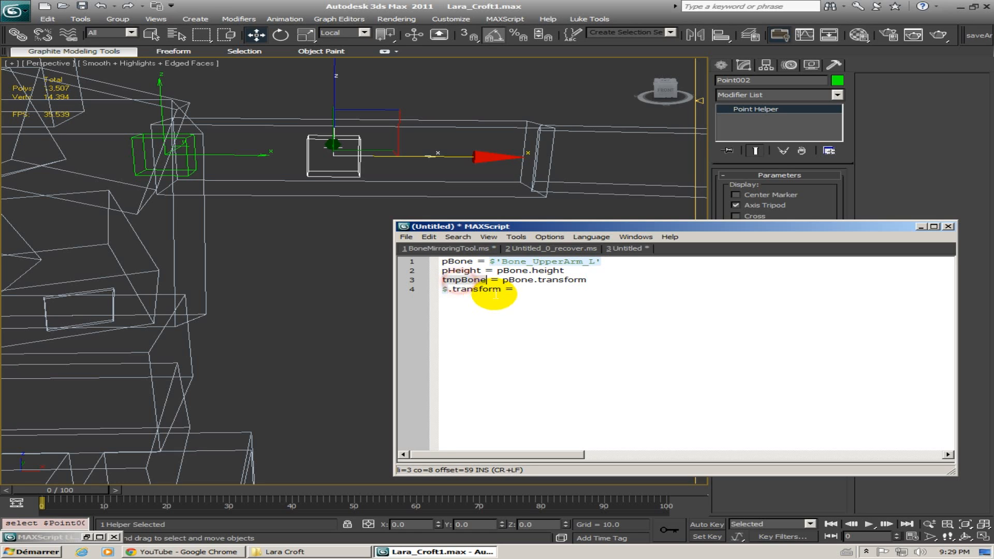
left_click(534, 302)
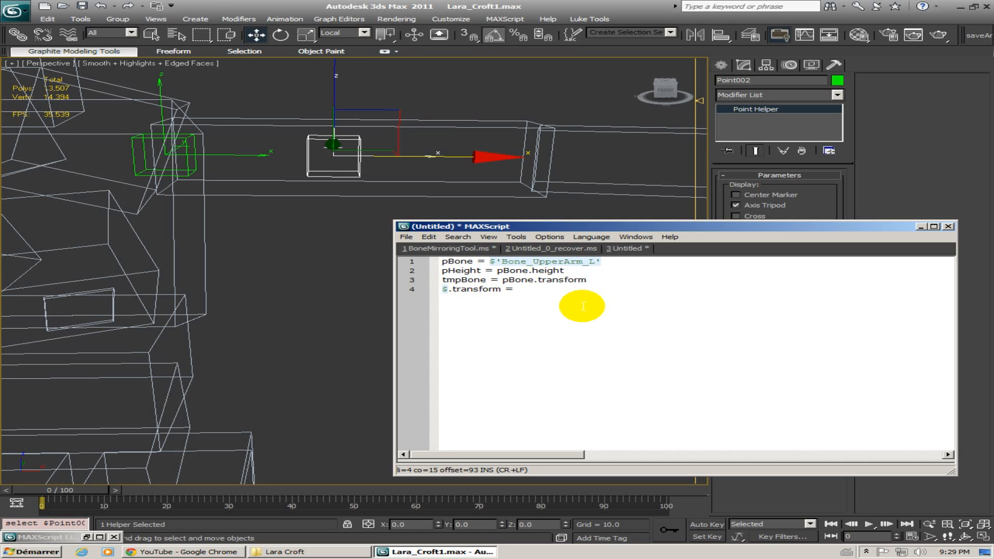
key("ctrl+v")
type("+")
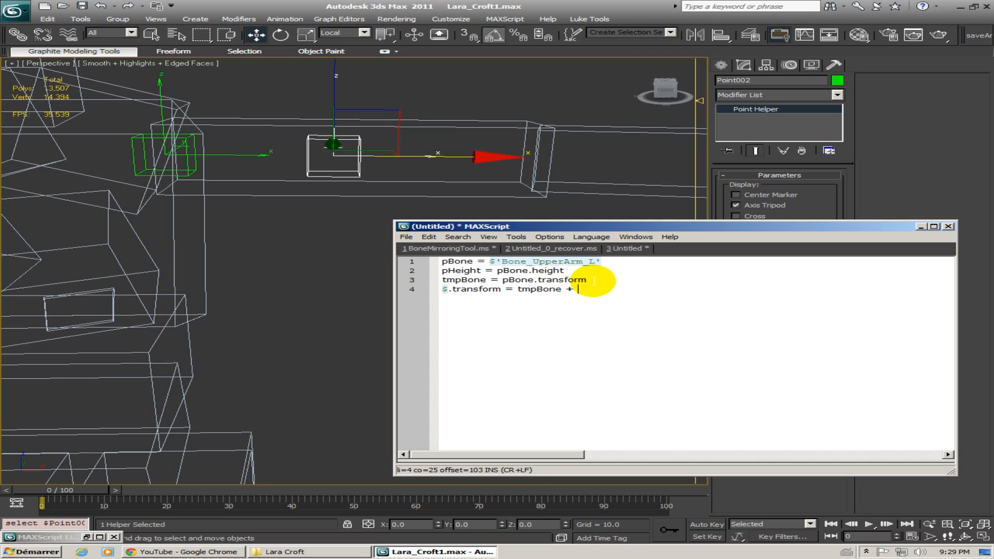
Restore the MAXScript Listener, place it over the script editor and print the selected point helper's transform with print $.transform
scroll(300, 236, "down", 3)
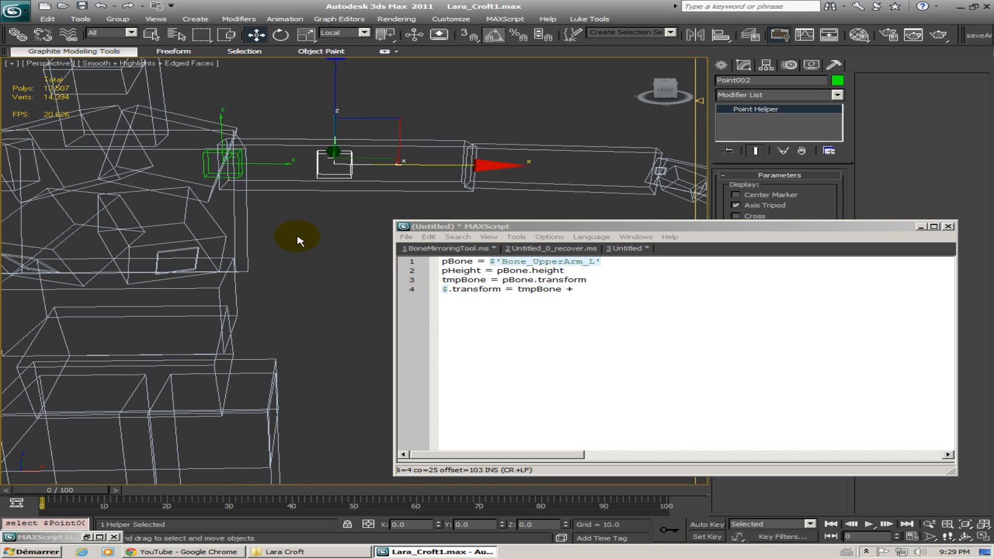
scroll(300, 241, "down", 3)
scroll(304, 262, "up", 1)
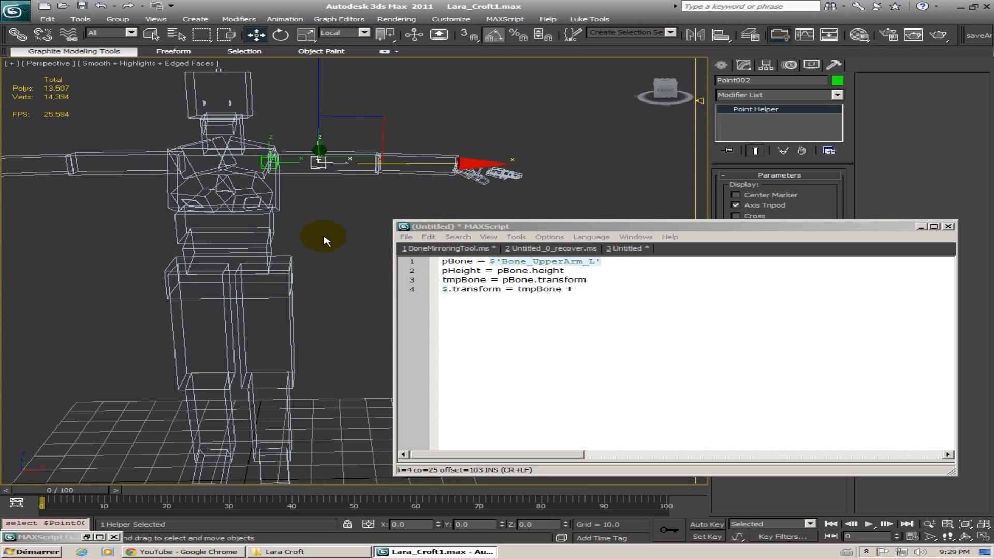
mouse_move(325, 241)
middle_mouse_down("alt")
mouse_move(317, 248)
mouse_move(359, 250)
mouse_move(322, 299)
mouse_move(328, 251)
middle_mouse_up("alt")
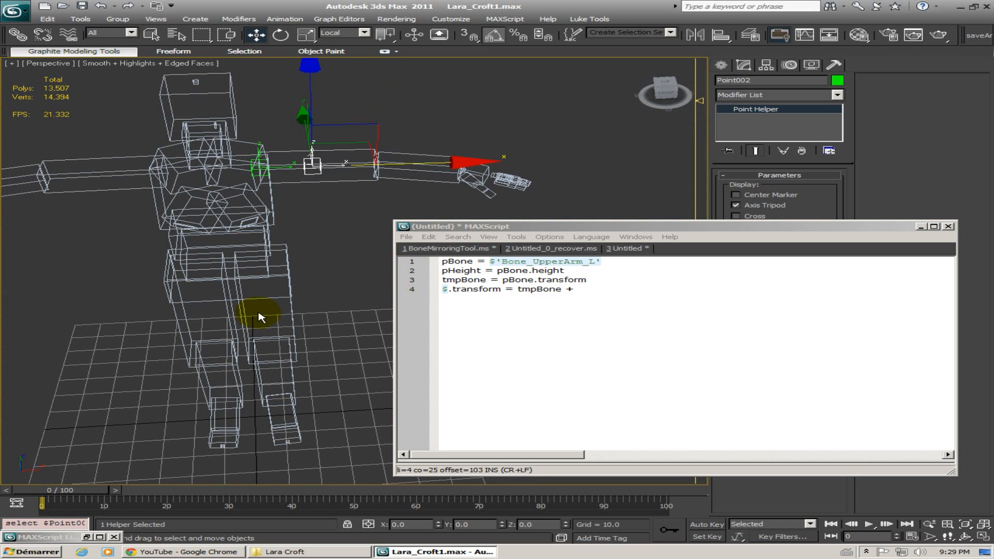
left_click(87, 538)
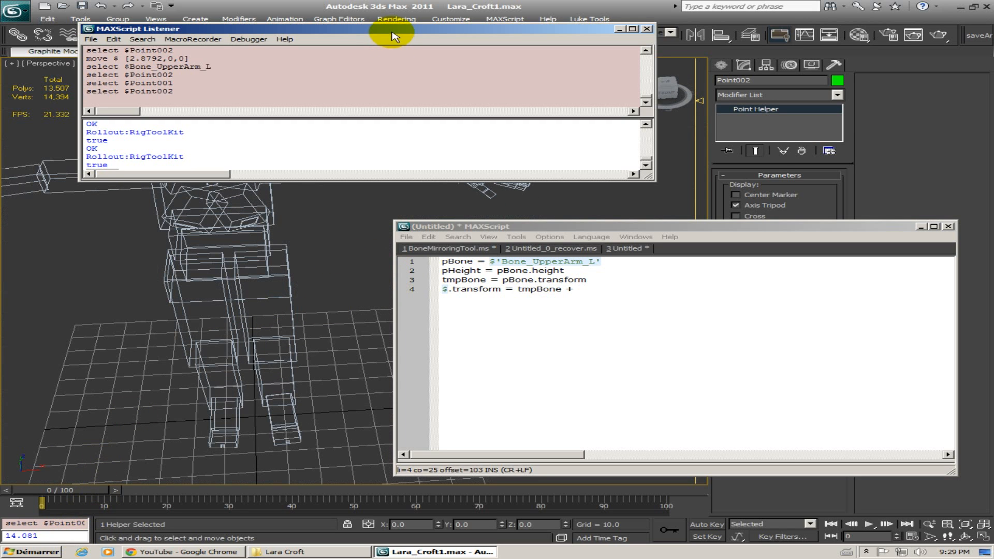
left_click_drag(392, 36, 738, 254)
left_click(524, 328)
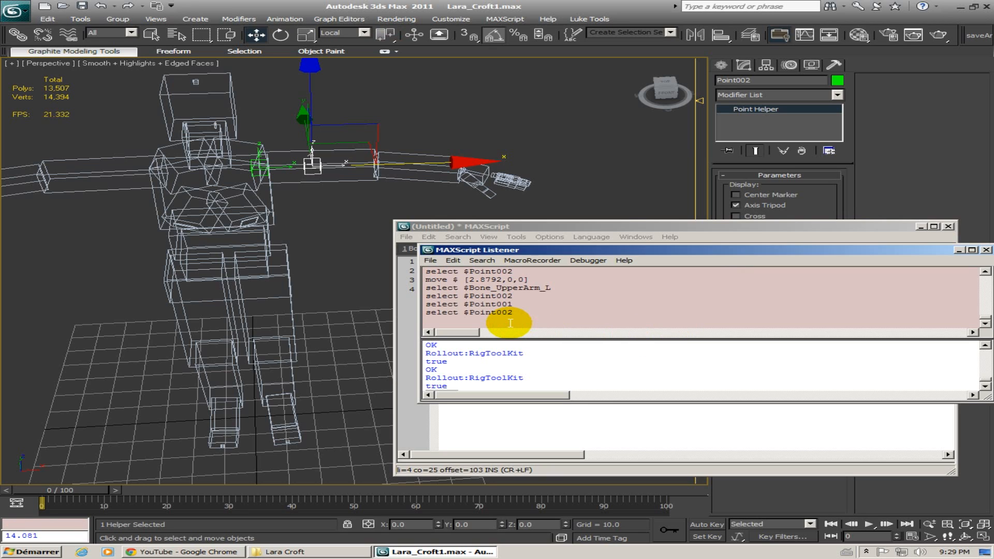
type("print $.transform")
key("Return")
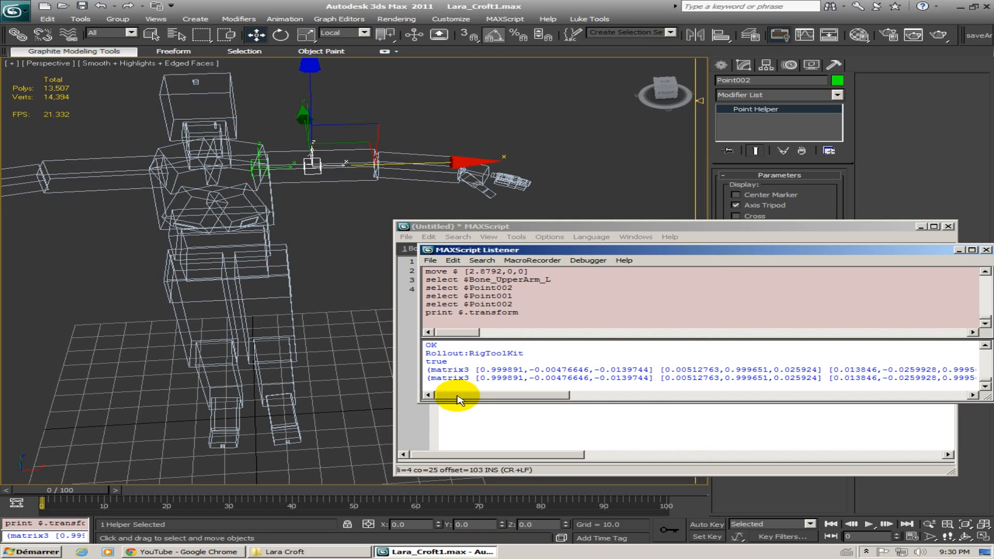
Examine the first row of the printed transform matrix, minimize the Listener and return to the tmpBone line of the untitled script
left_click_drag(459, 397, 631, 369)
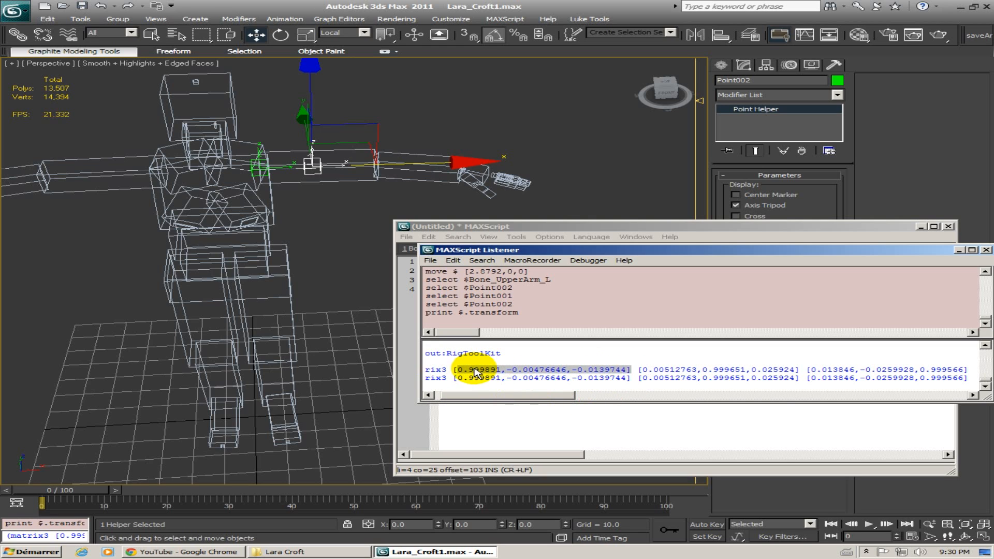
left_click_drag(453, 369, 630, 370)
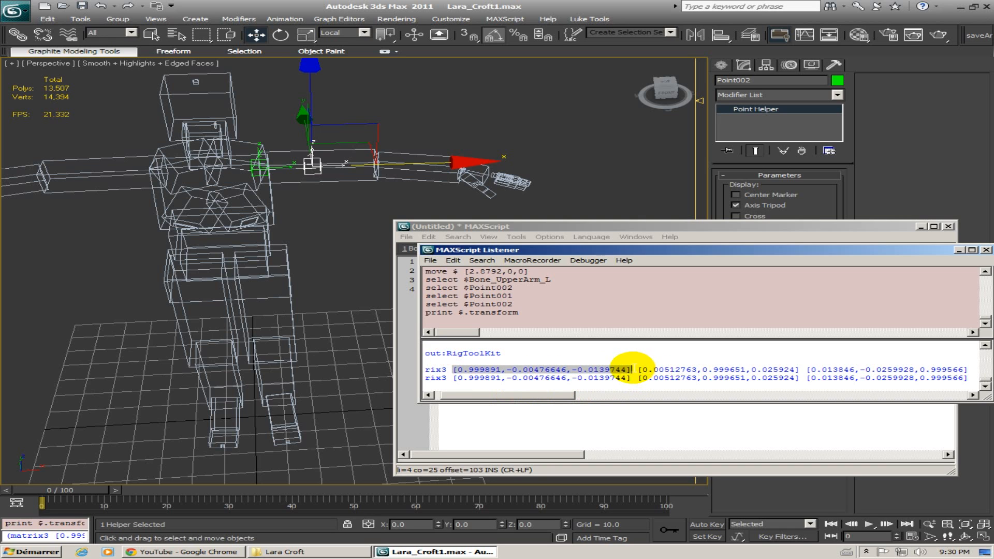
left_click_drag(541, 395, 516, 397)
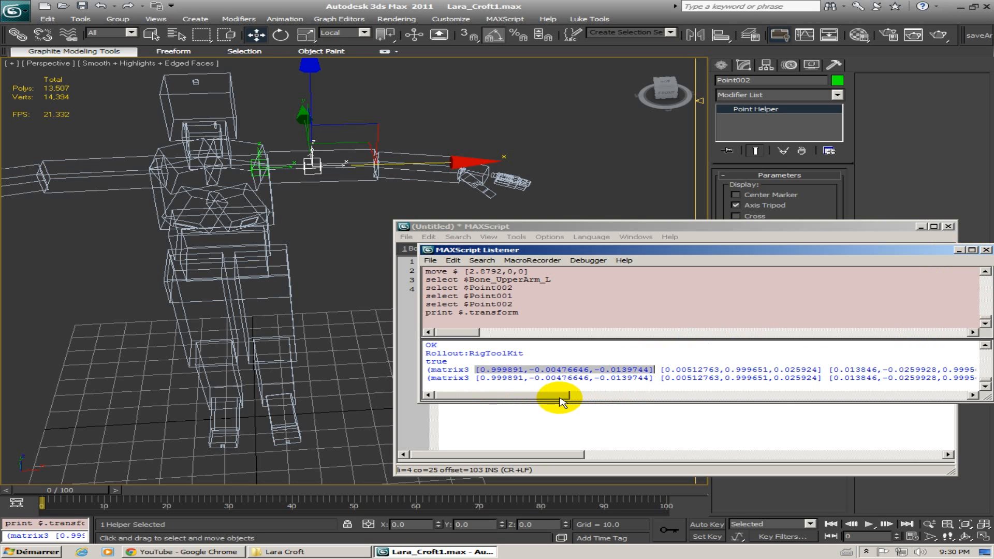
left_click_drag(562, 399, 570, 400)
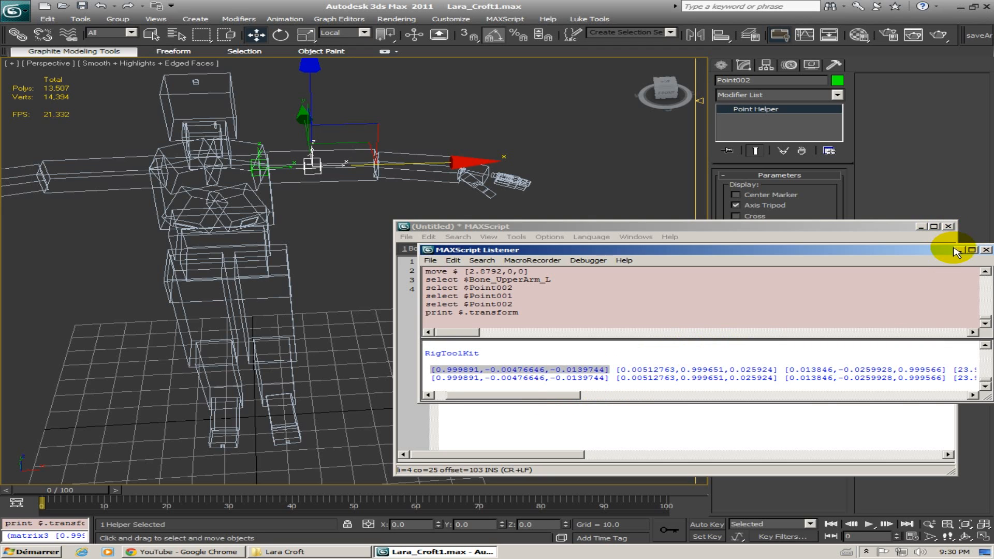
left_click_drag(903, 252, 761, 293)
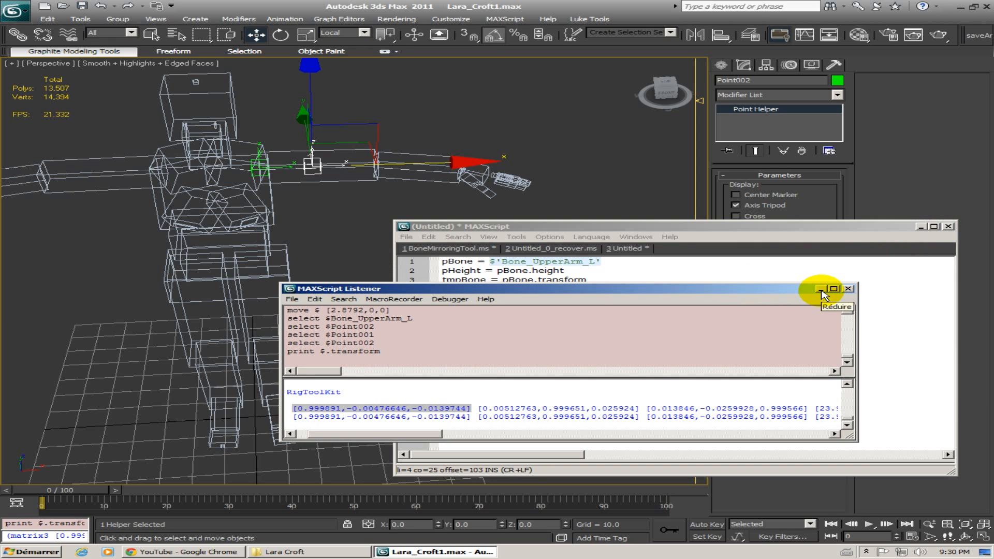
left_click(820, 289)
left_click(593, 291)
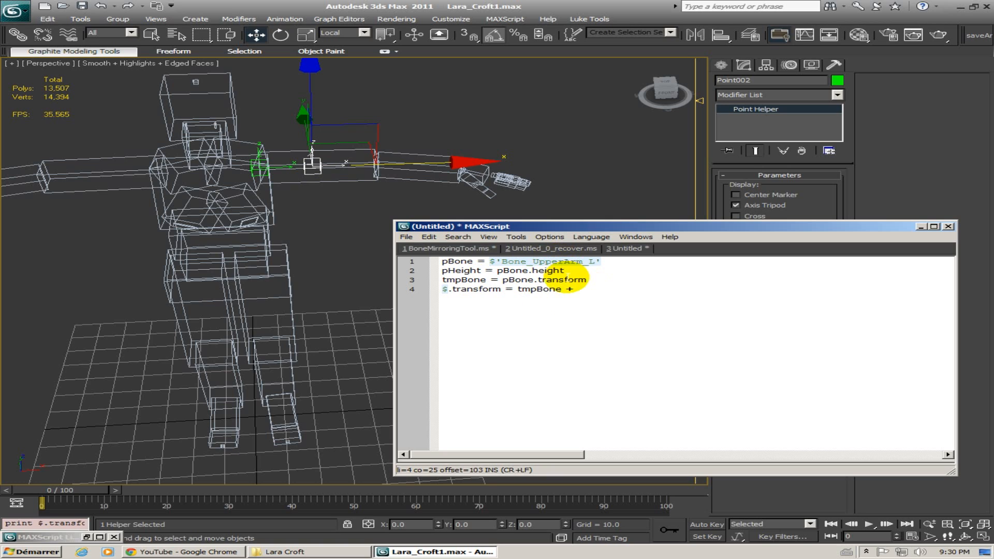
left_click(582, 280)
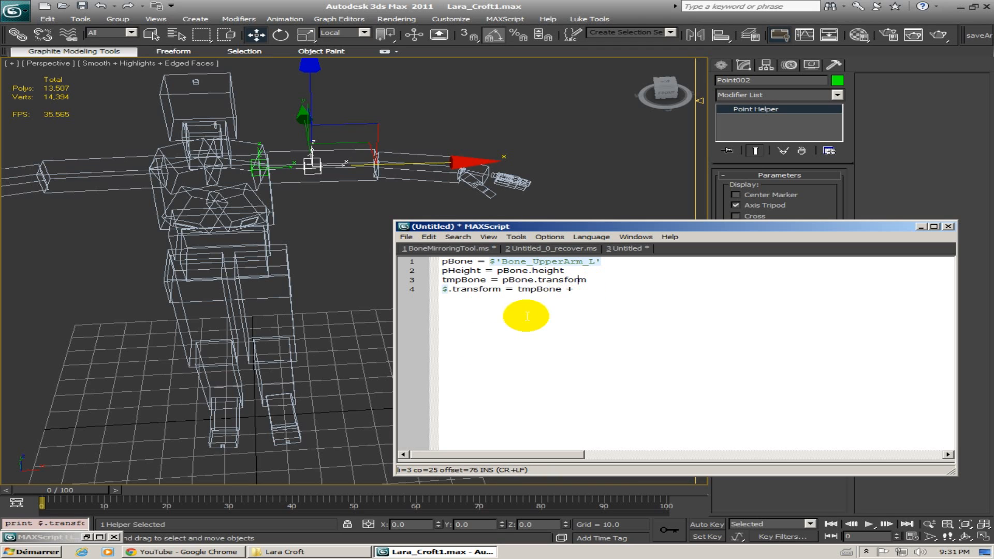
Switch to the BoneMirroringTool.ms script and examine how its mirroring code sets each new bone's transform
left_click(448, 249)
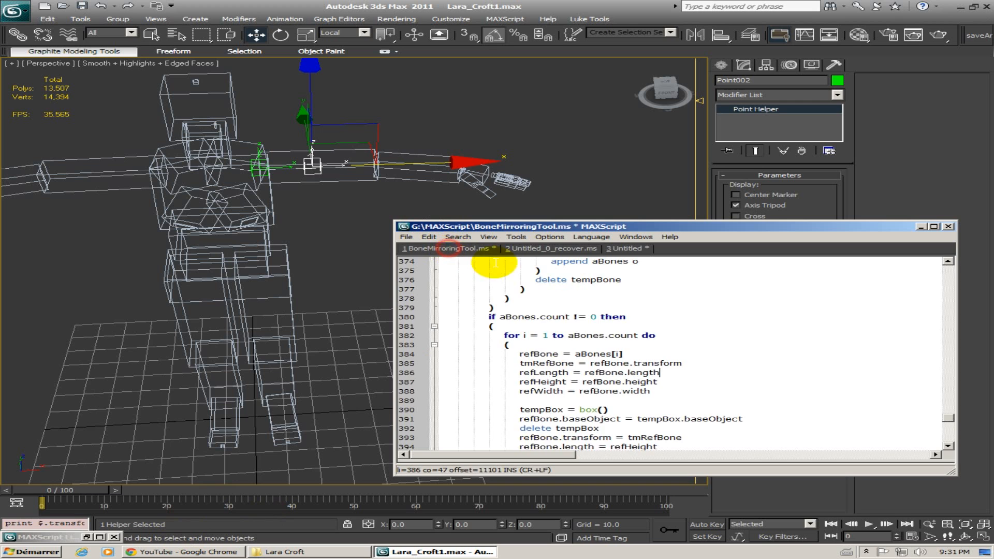
scroll(642, 332, "down", 5)
scroll(660, 321, "up", 8)
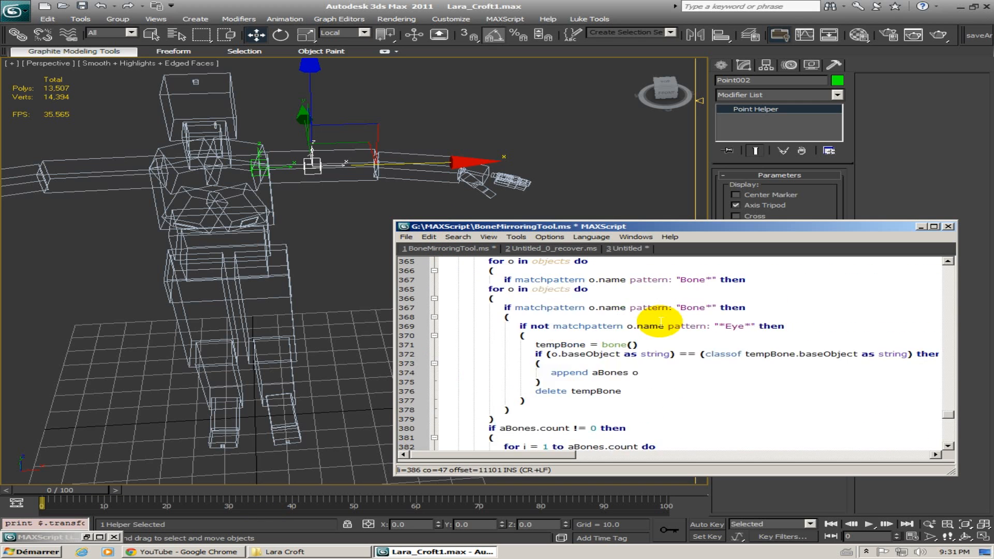
scroll(660, 322, "up", 14)
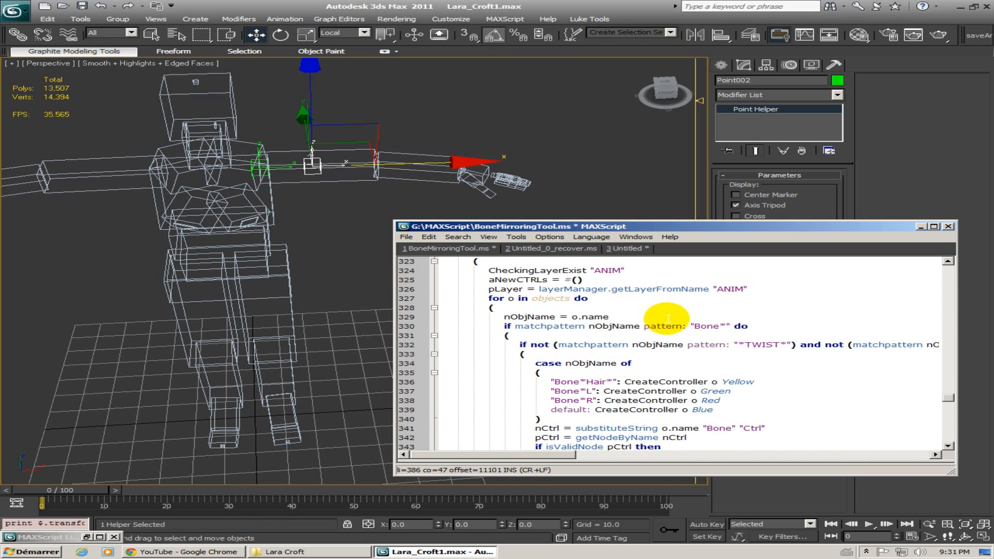
scroll(668, 319, "up", 20)
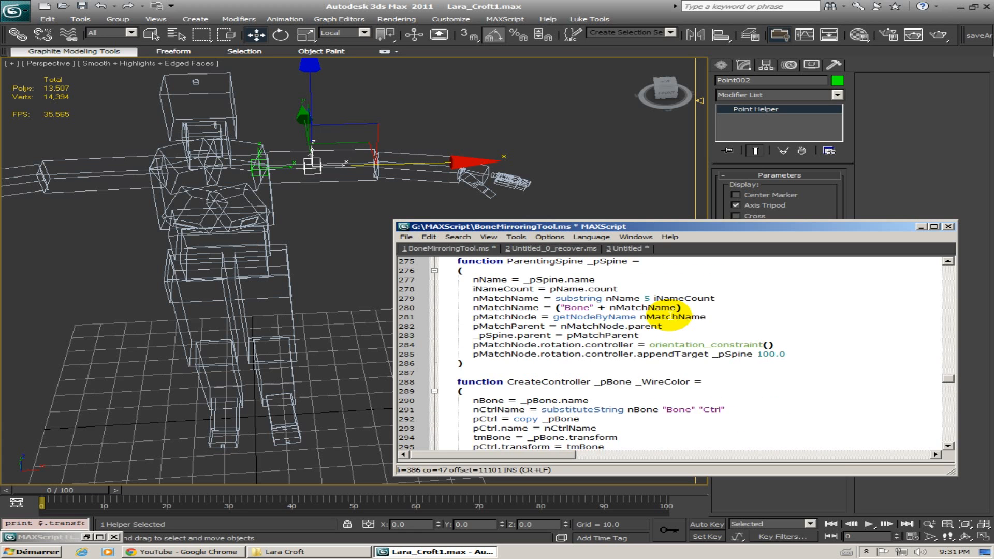
scroll(676, 314, "up", 12)
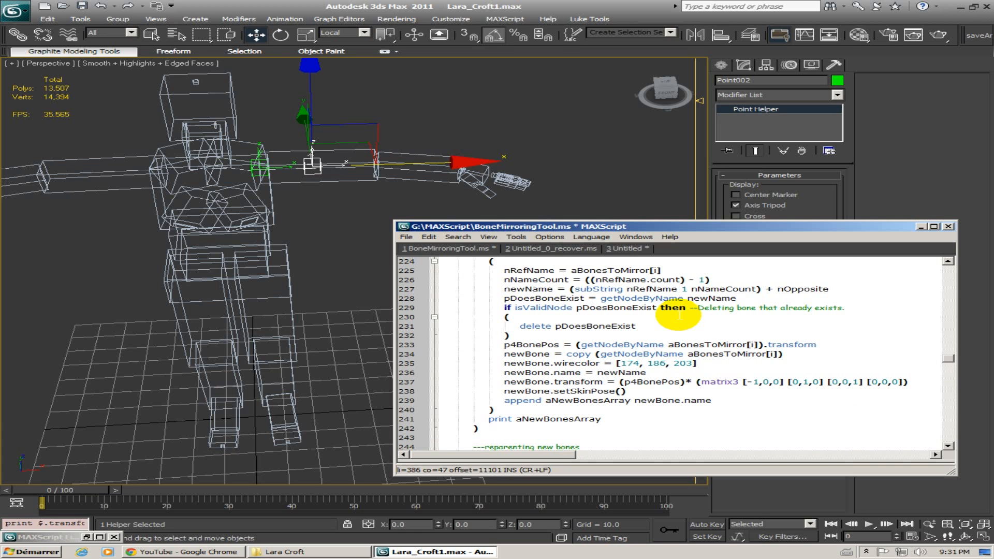
scroll(680, 315, "up", 3)
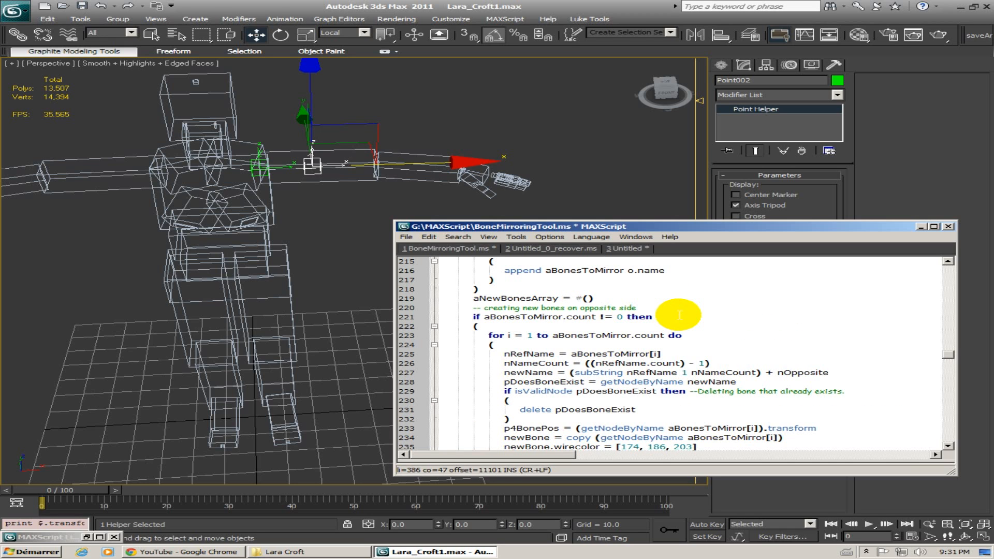
scroll(680, 315, "down", 6)
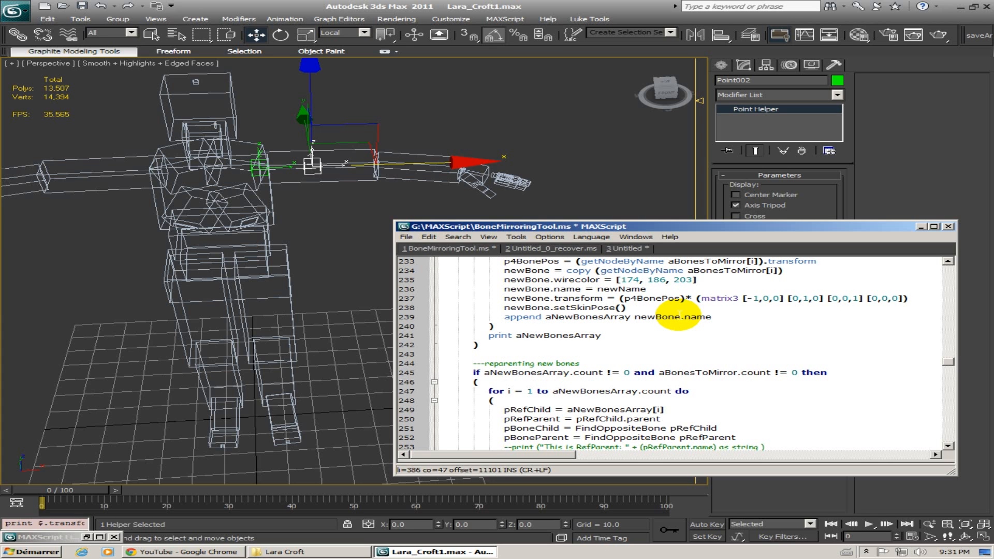
Look through the reparenting, button and controller sections of BoneMirroringTool.ms, ending at the CreateController function
scroll(680, 315, "down", 1)
scroll(680, 315, "down", 3)
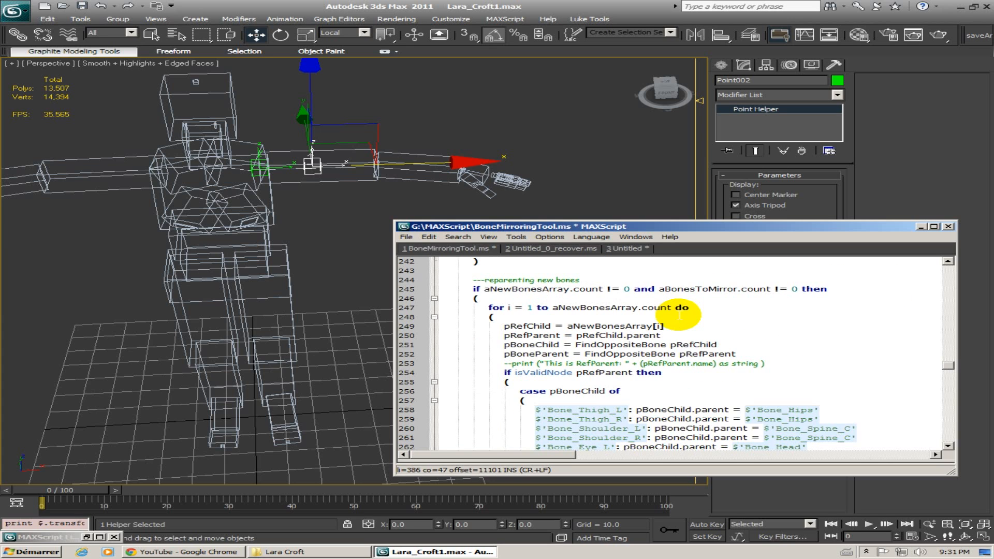
scroll(681, 311, "down", 9)
scroll(681, 308, "down", 20)
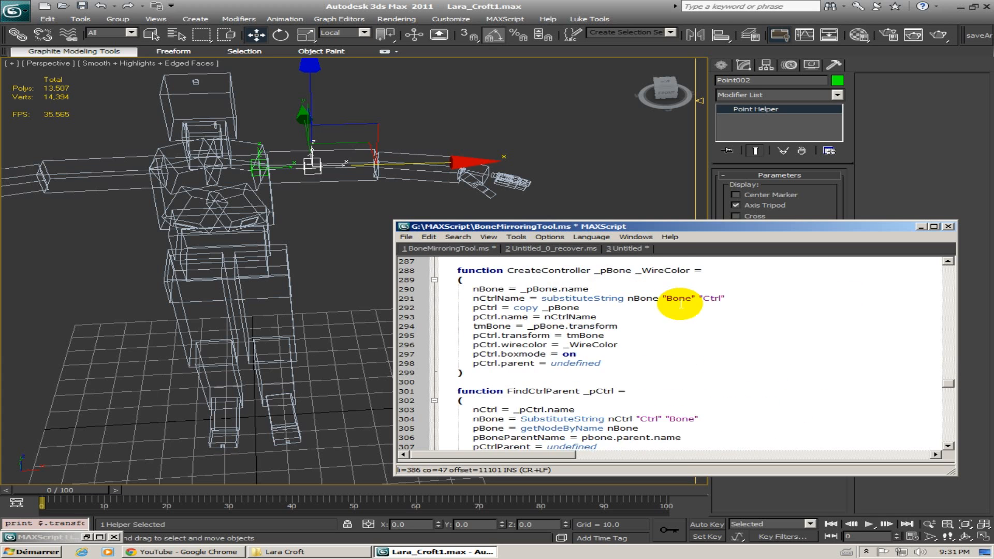
scroll(681, 300, "down", 7)
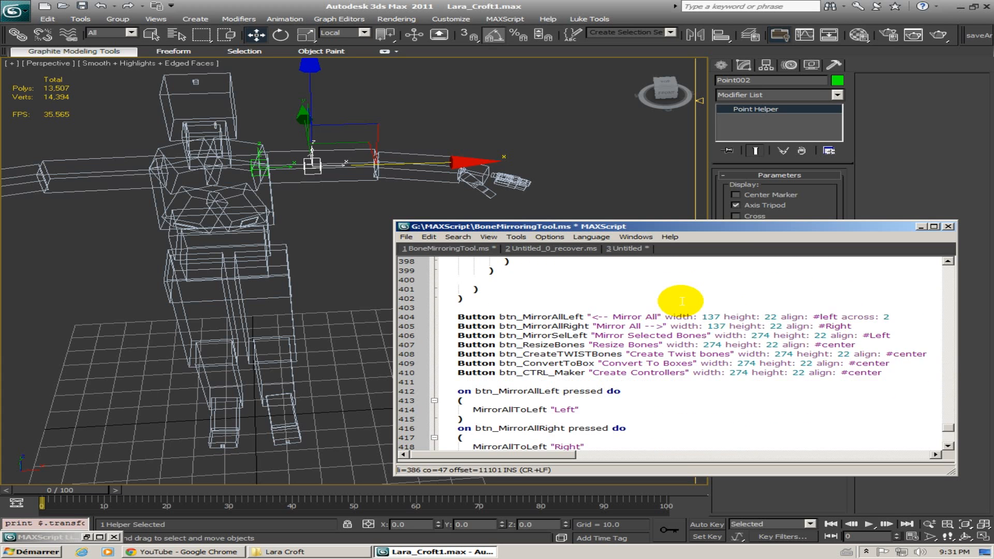
scroll(682, 301, "up", 9)
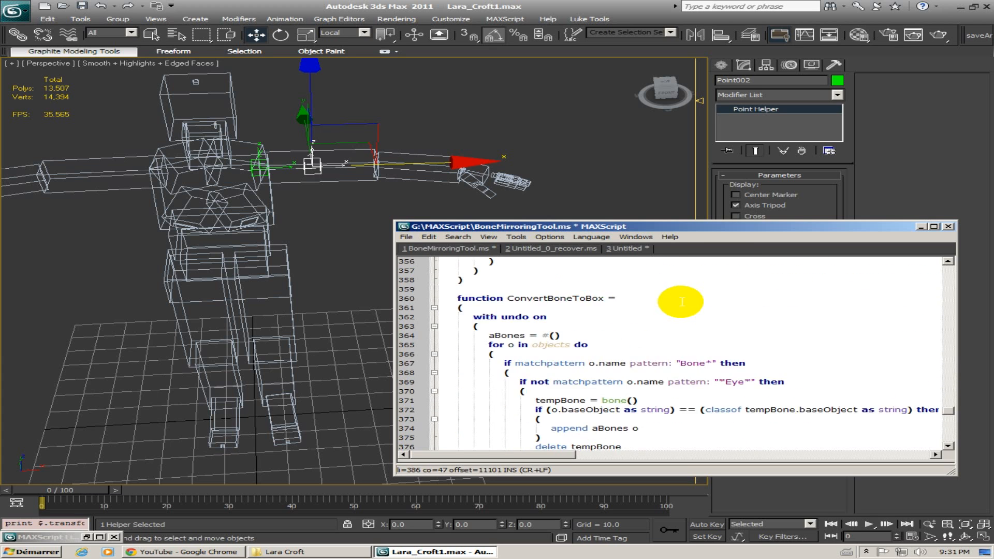
scroll(682, 302, "up", 9)
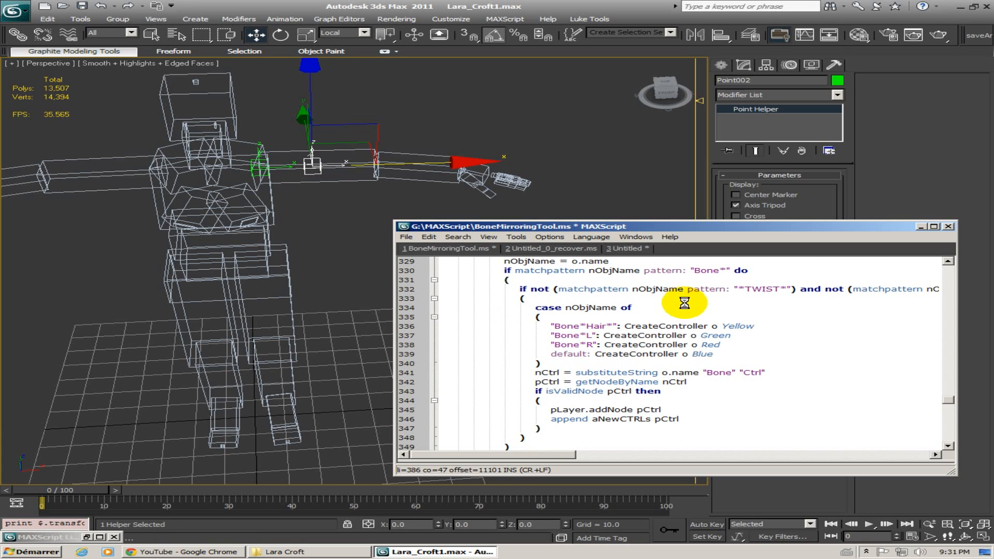
scroll(684, 303, "up", 4)
scroll(683, 309, "down", 1)
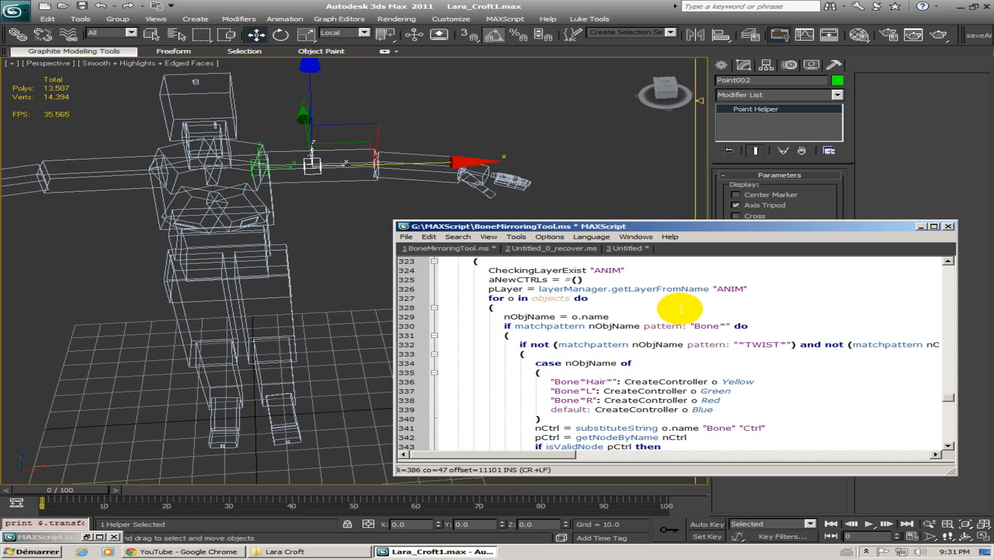
scroll(682, 309, "up", 3)
scroll(682, 309, "up", 7)
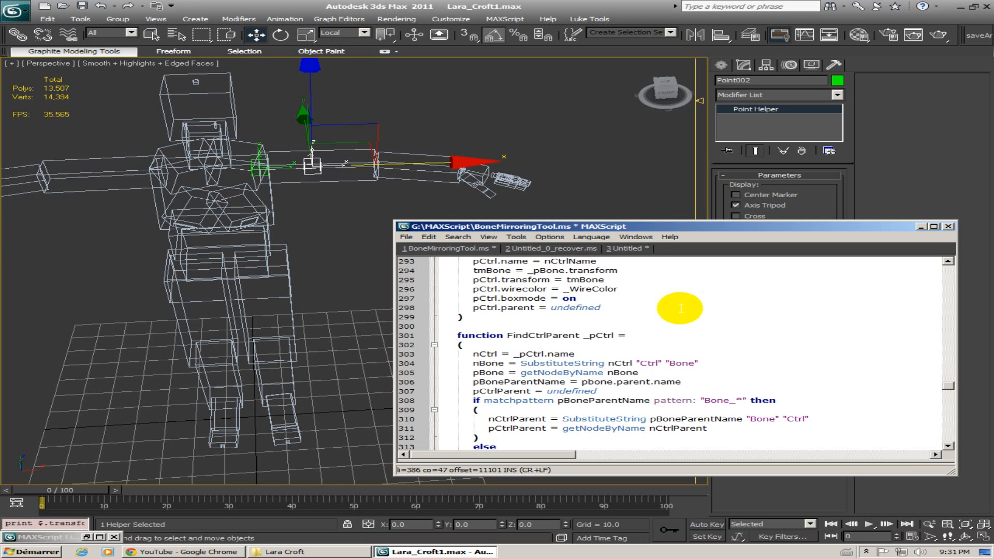
scroll(663, 332, "up", 3)
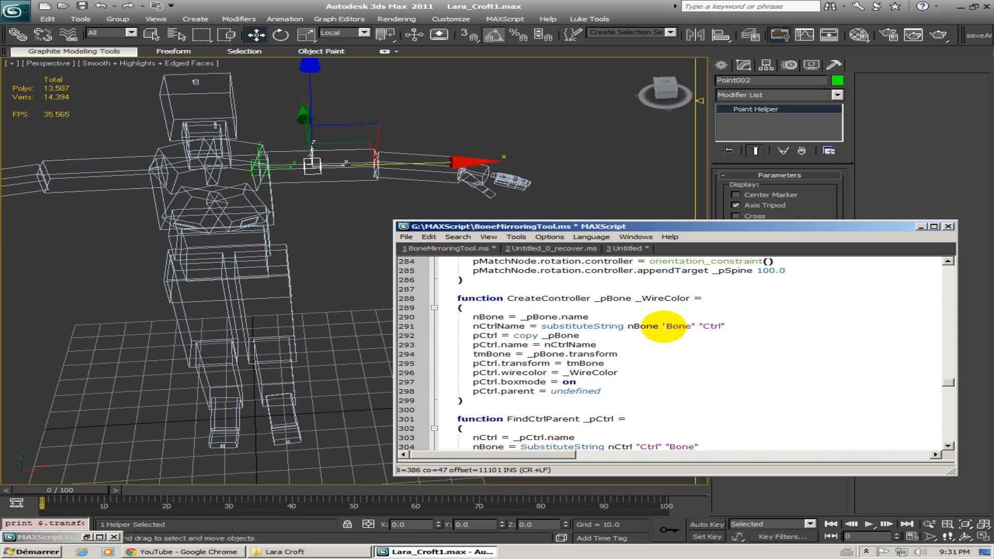
Examine the twist bone code in BoneMirroringTool.ms, where pNewHeight is calculated and the twist bones are positioned in local coordinates
scroll(663, 327, "up", 4)
scroll(664, 325, "up", 19)
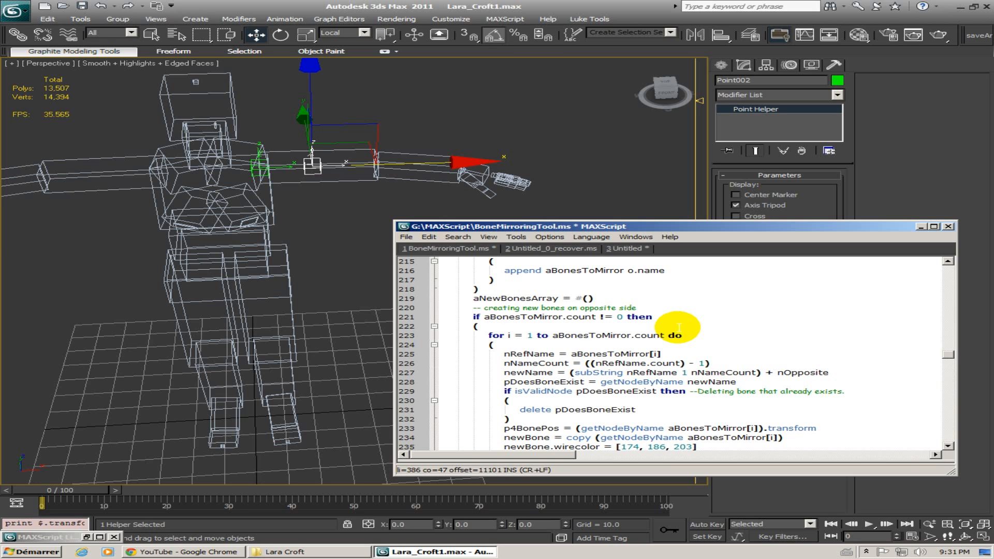
scroll(674, 324, "up", 5)
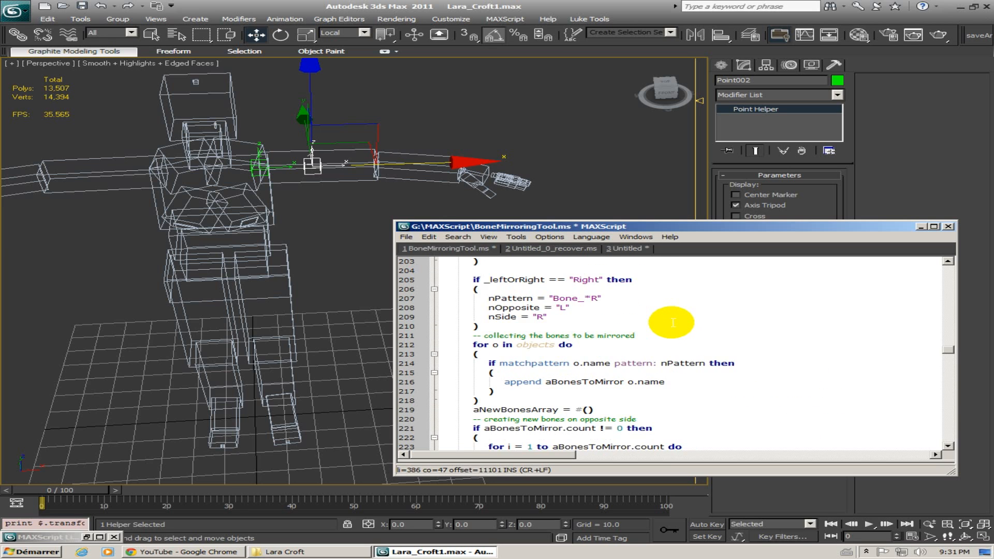
scroll(670, 322, "up", 20)
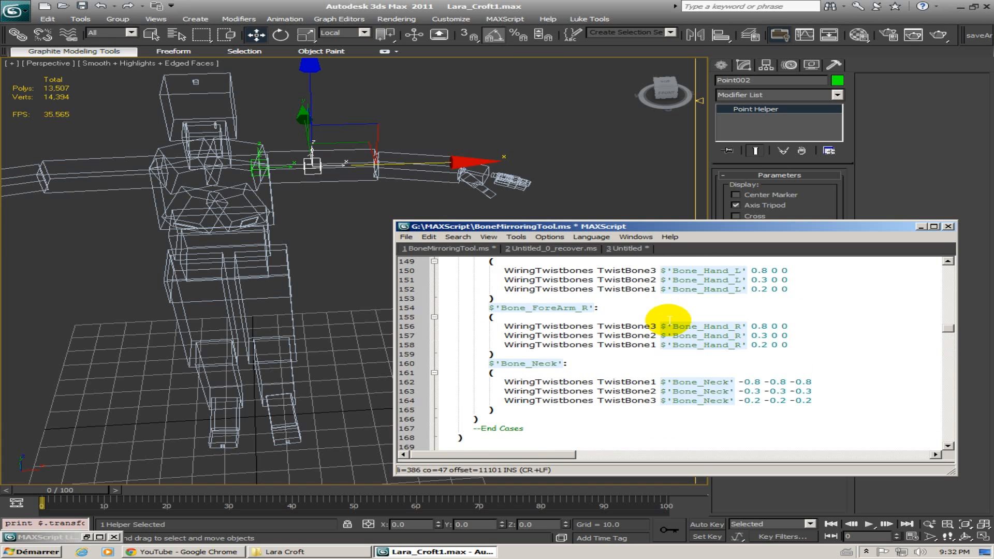
scroll(670, 320, "up", 15)
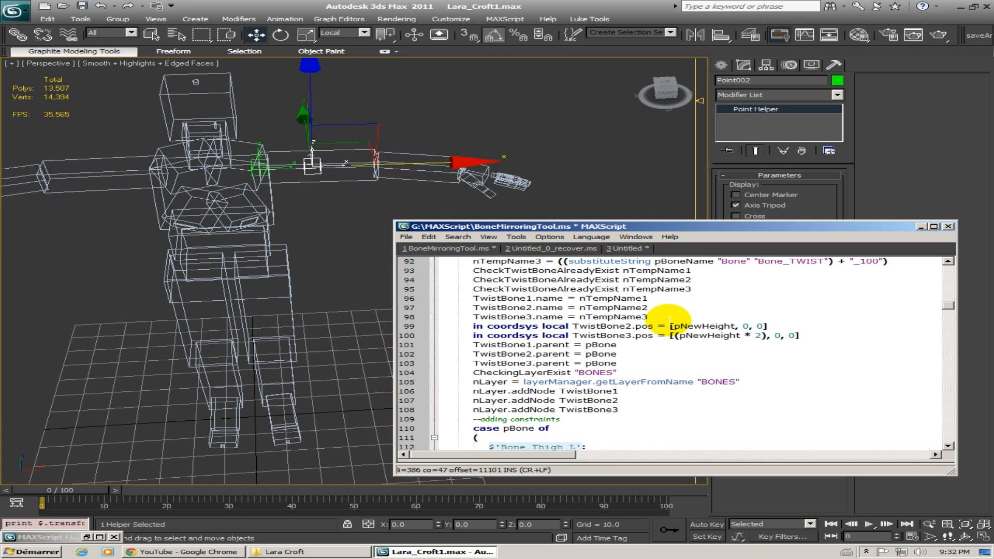
scroll(670, 320, "up", 2)
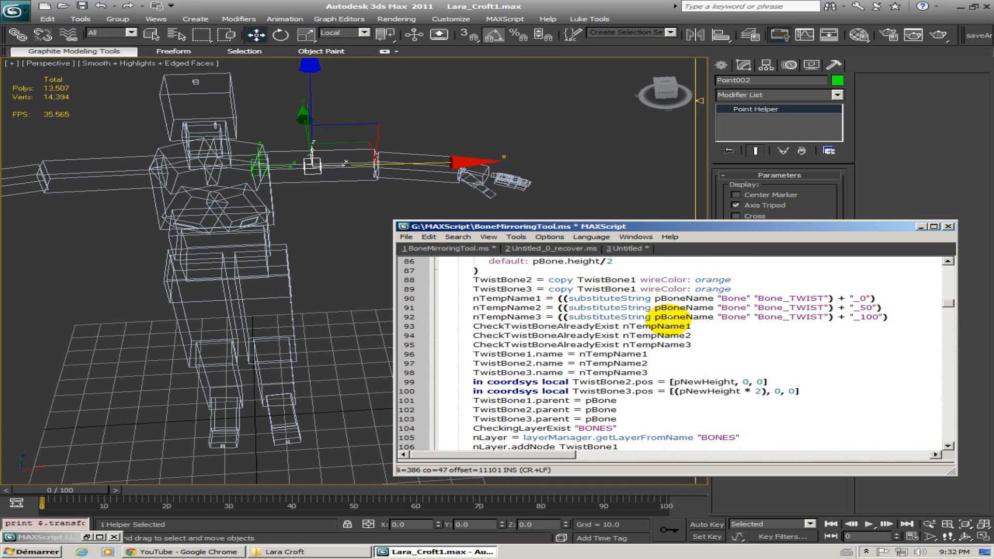
scroll(670, 317, "up", 1)
scroll(668, 319, "up", 1)
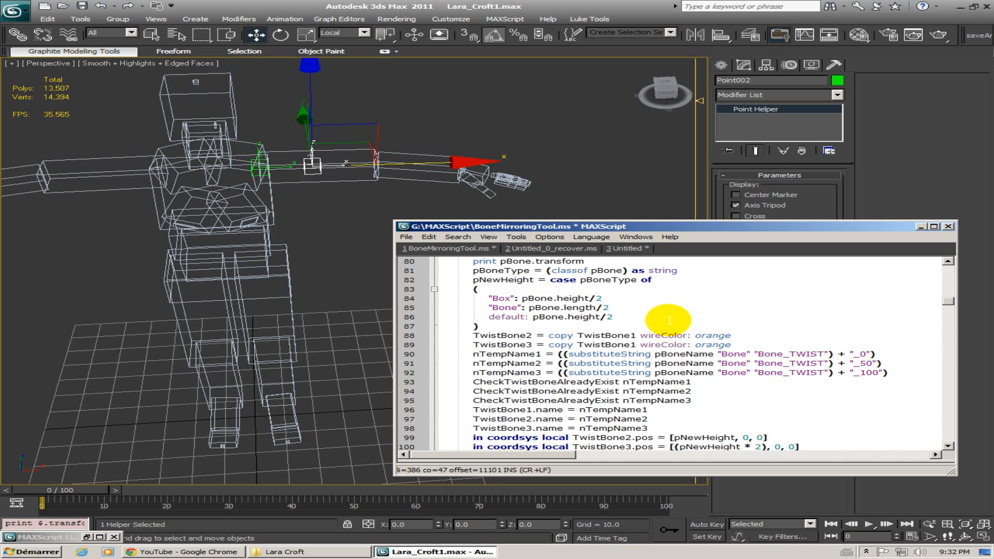
scroll(670, 321, "up", 1)
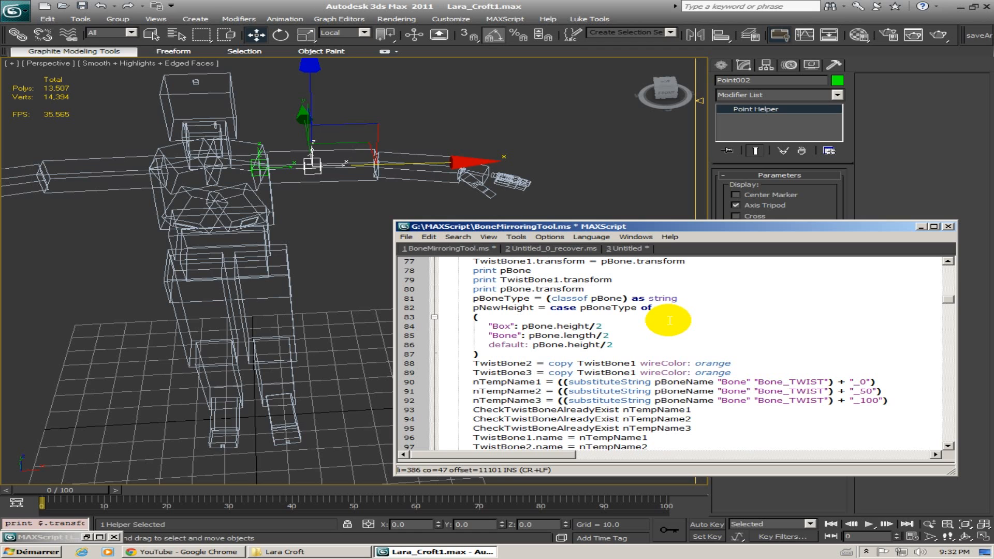
Review the twist bone positioning code, return to the untitled script and remove the trailing plus sign after tmpBone on the $.transform line
scroll(669, 320, "up", 1)
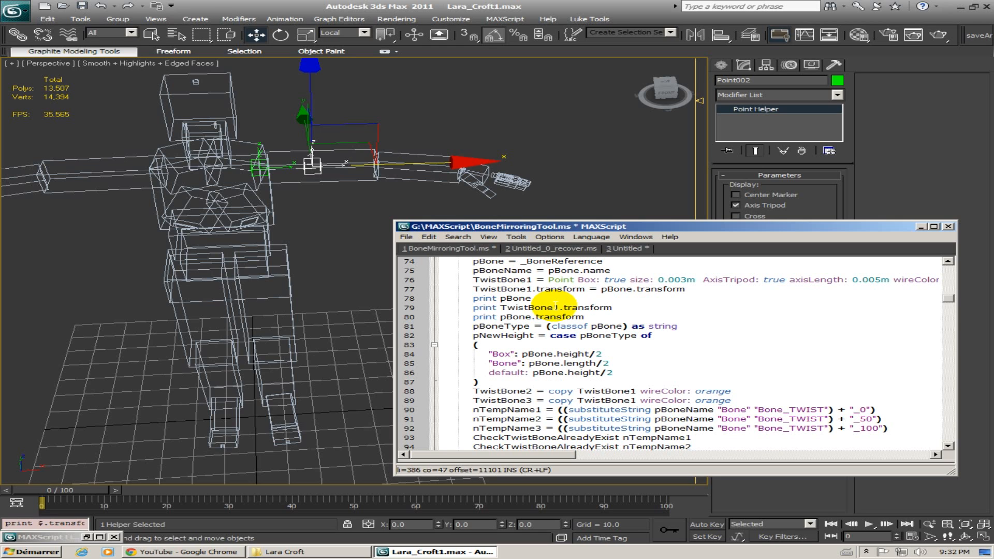
scroll(555, 304, "down", 2)
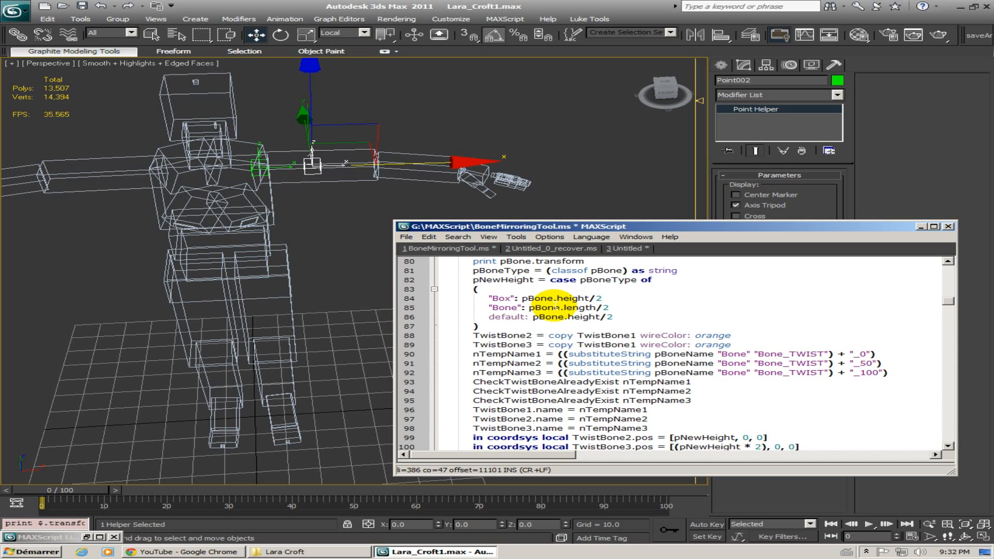
scroll(555, 308, "down", 2)
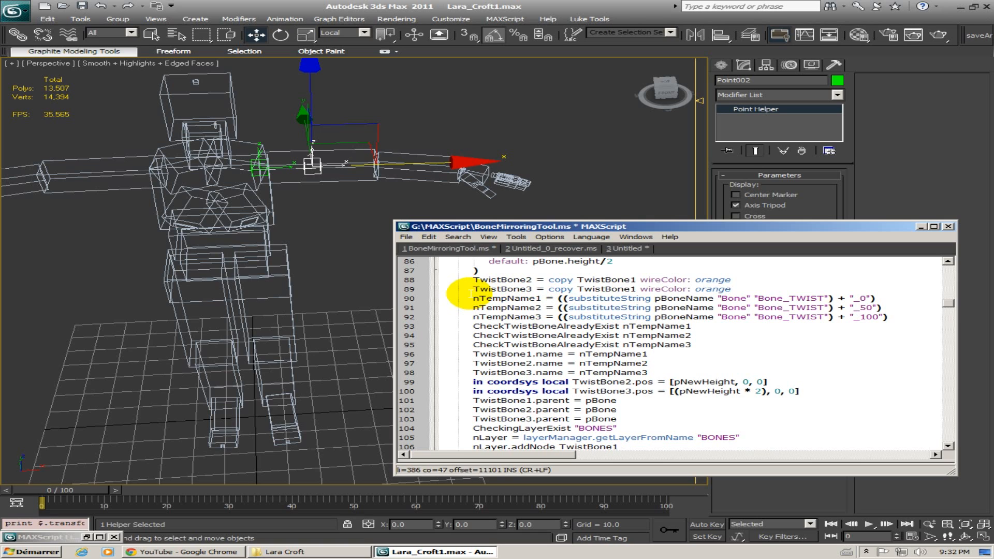
left_click(625, 249)
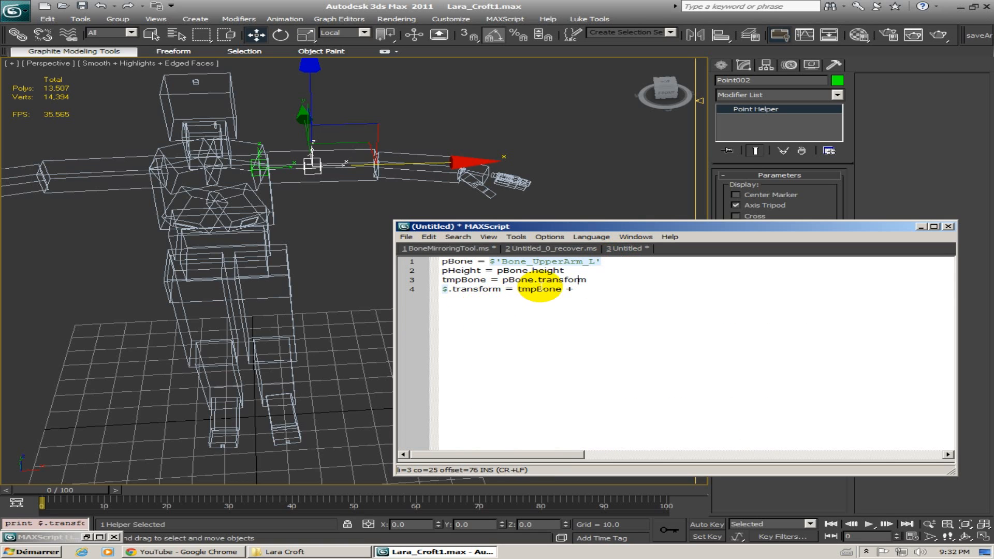
double_click(570, 290)
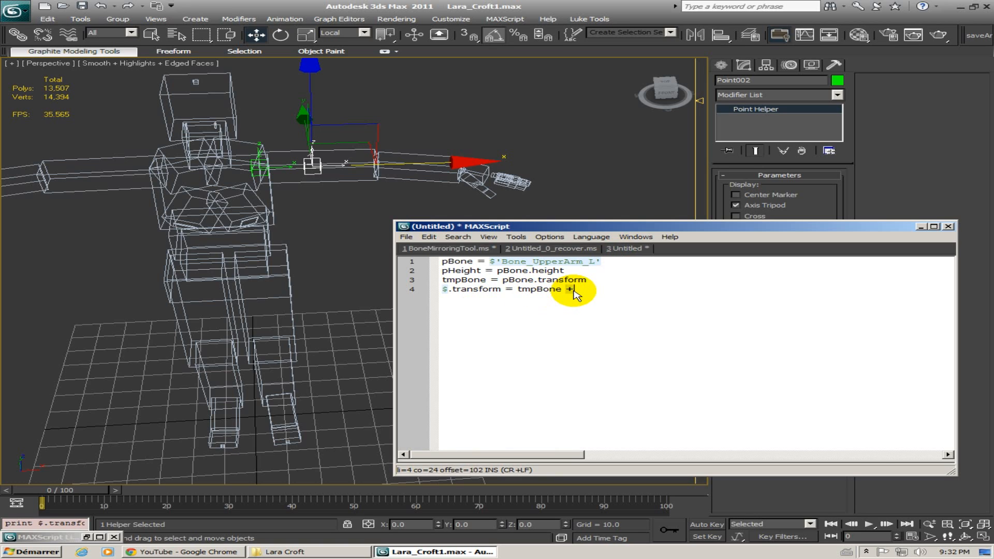
key("BackSpace")
key("BackSpace")
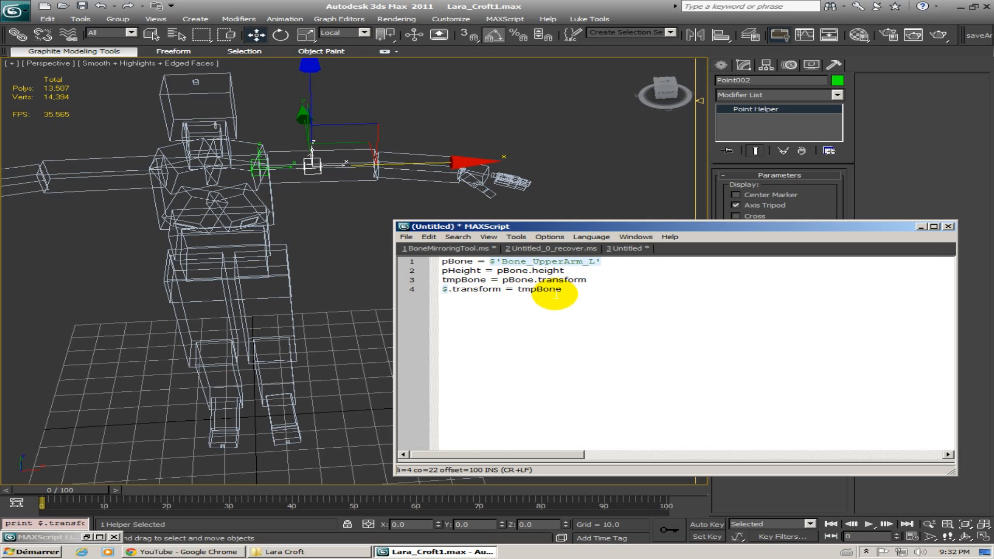
Add a fifth line to the script reading "in coordsys local $.pos ="
key("Return")
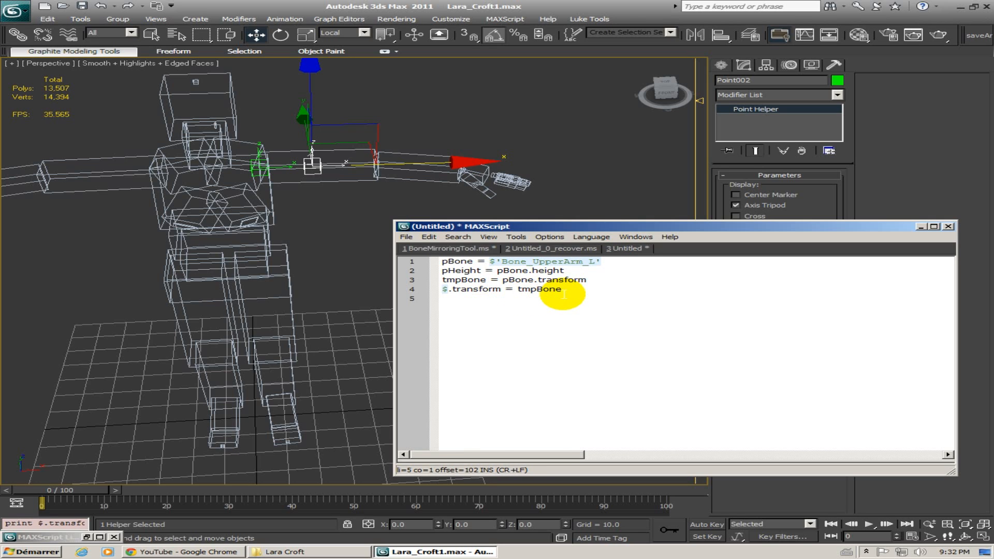
type("$")
type(".")
type("pos")
type(" =")
type("in coord")
type("sys")
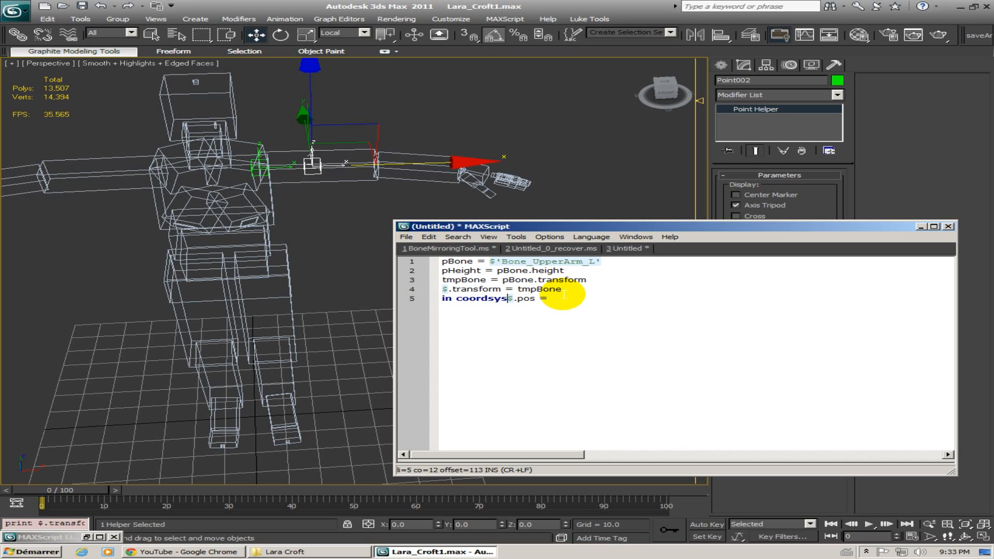
type(" local")
key("End")
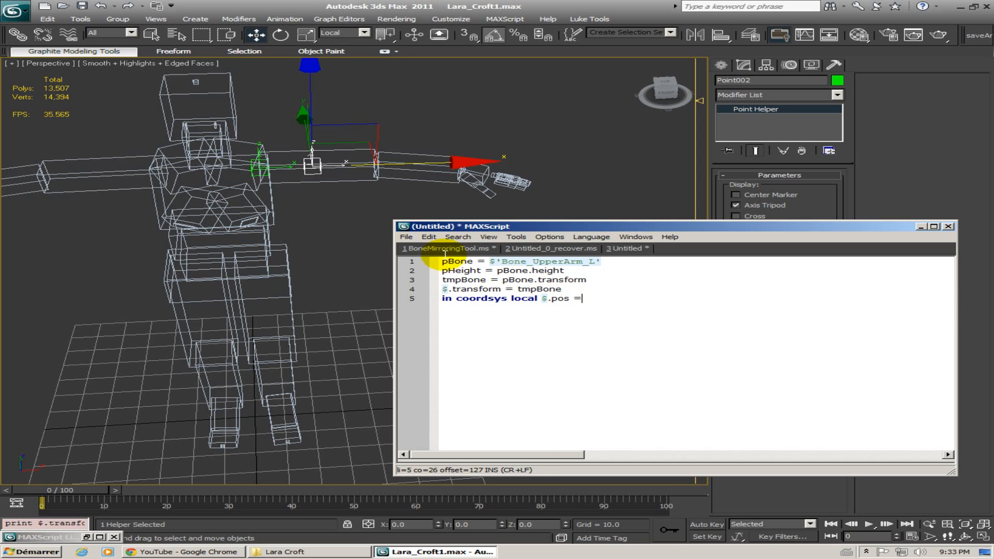
Copy the vector [pNewHeight, 0, 0] from the TwistBone2 position line in BoneMirroringTool.ms to the end of the untitled script's $.pos line
left_click(433, 250)
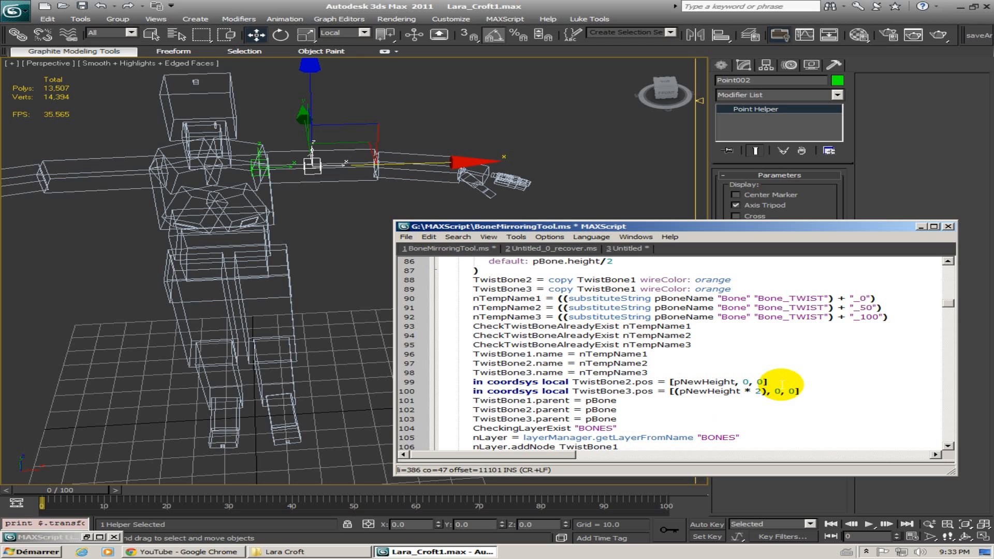
left_click_drag(782, 384, 669, 383)
key("ctrl+c")
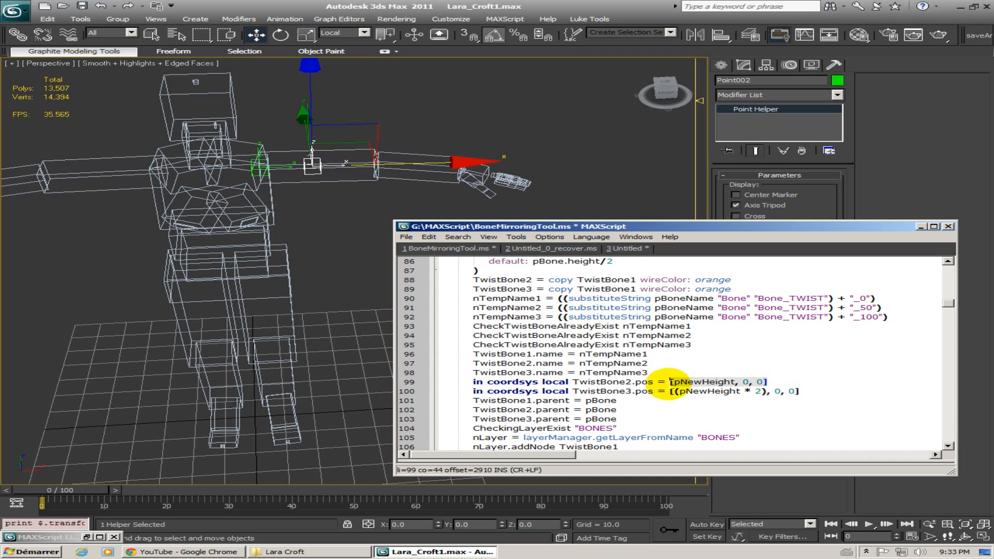
left_click(628, 250)
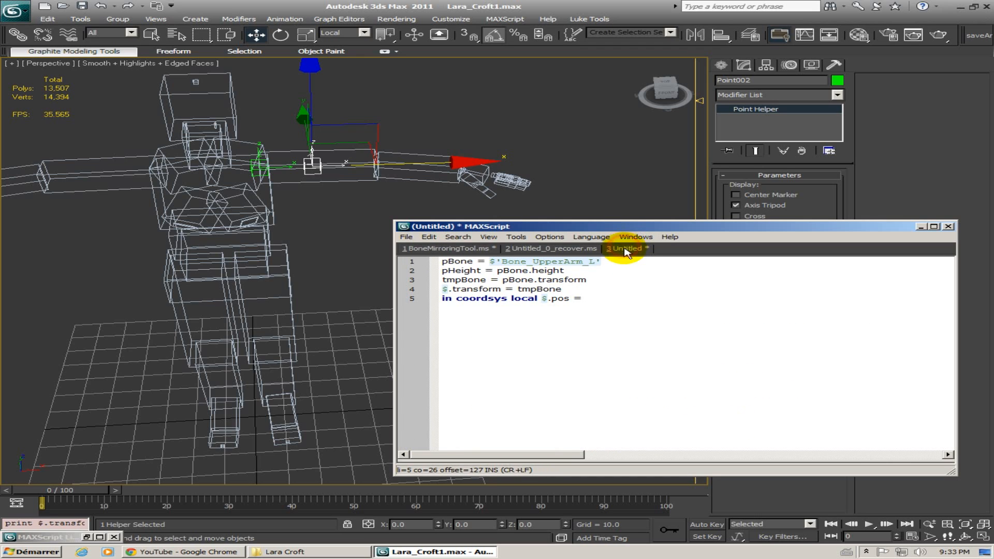
left_click(599, 300)
key("ctrl+v")
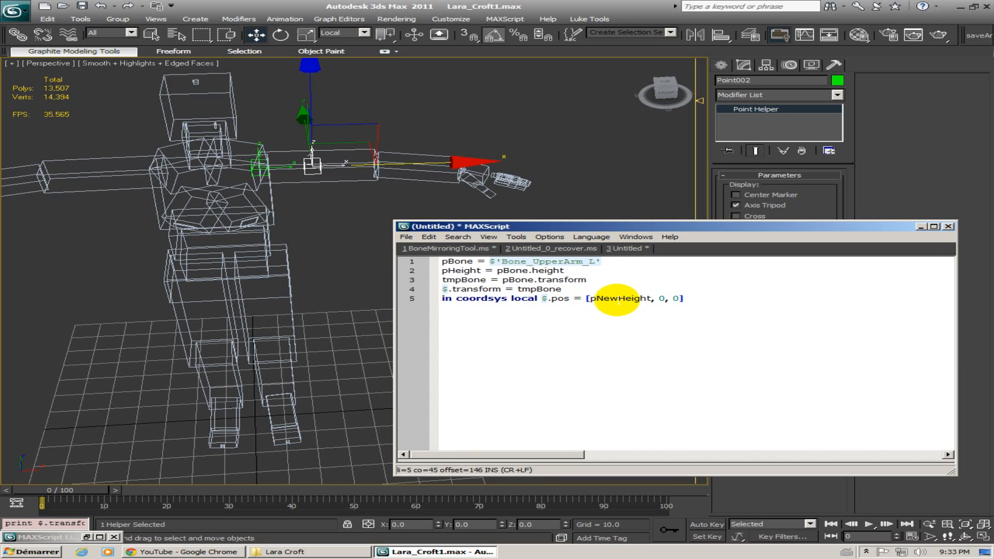
Replace pNewHeight in the pasted vector with the script's own pHeight variable
left_click(617, 299)
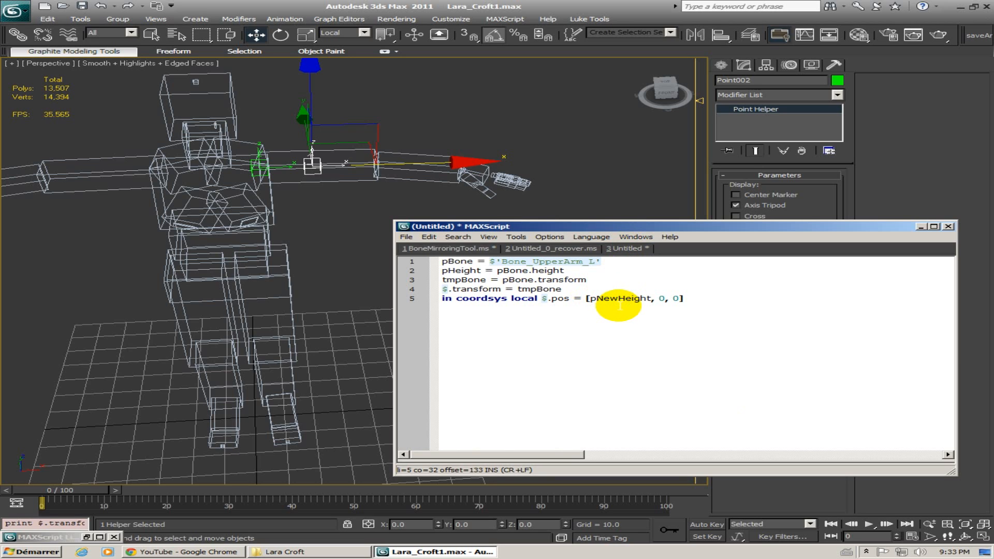
double_click(610, 299)
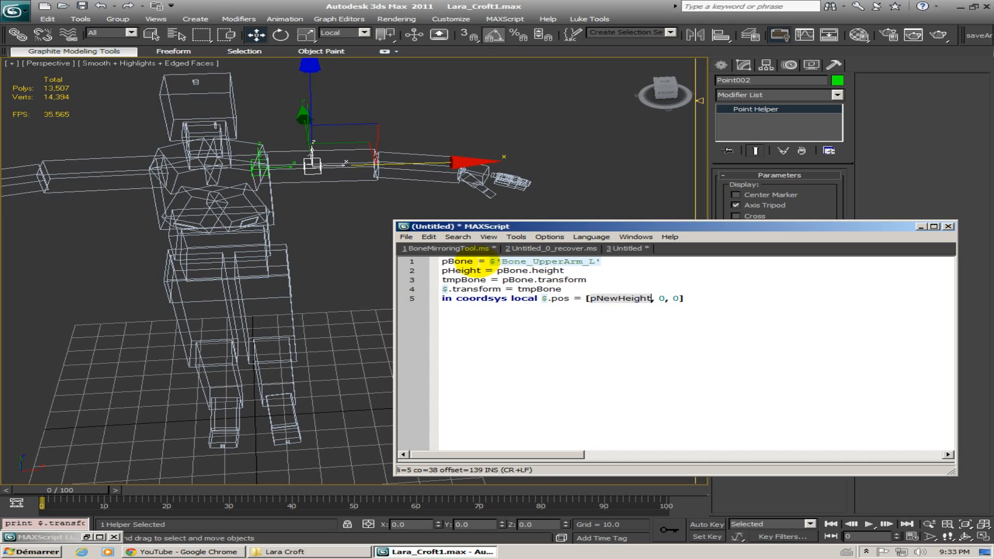
double_click(461, 271)
key("ctrl+c")
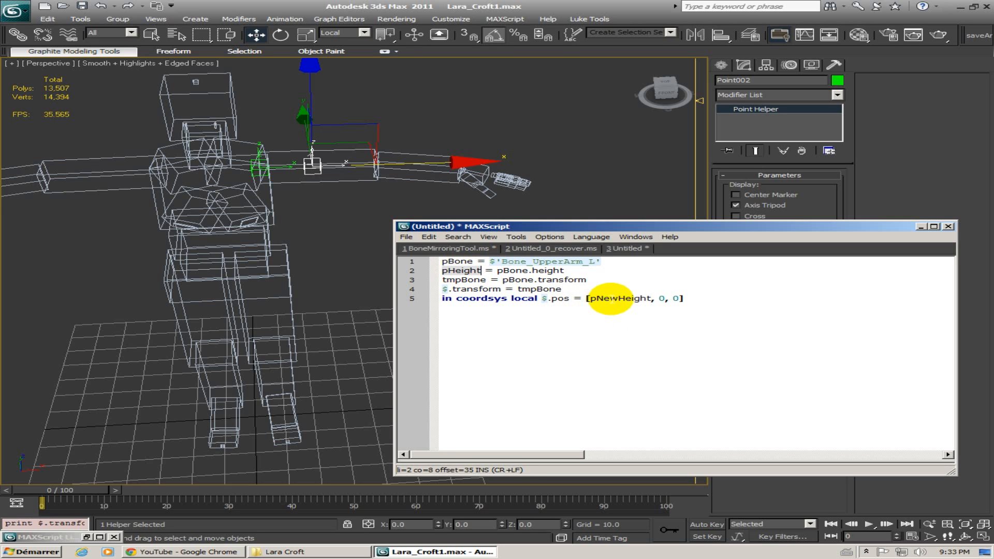
double_click(618, 299)
key("ctrl+v")
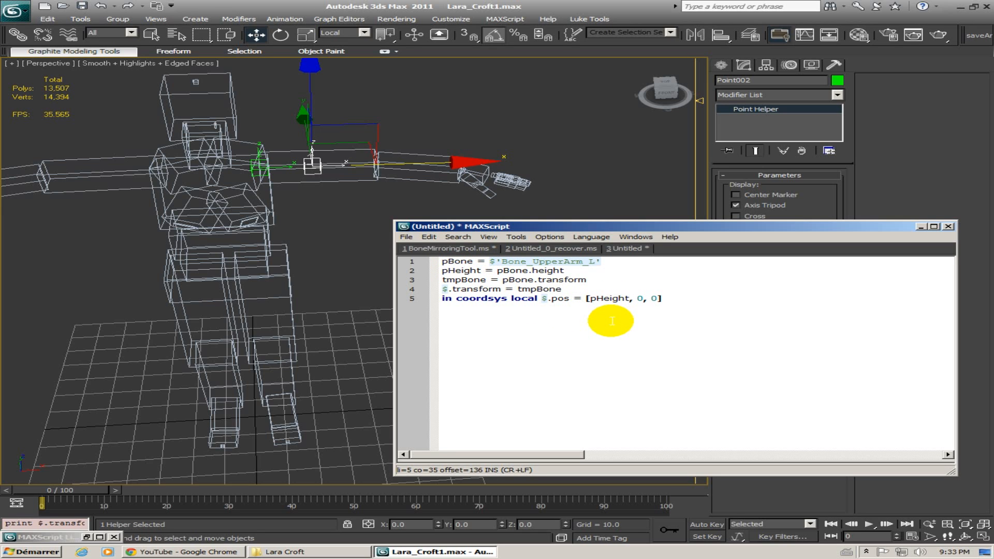
Change the vector's X component to (pHeight/2), so that the line assigns [(pHeight/2), 0, 0]
type("/2)")
key("Left")
key("Left")
key("Left")
key("Left")
key("Left")
key("Left")
key("Left")
key("Left")
type("(")
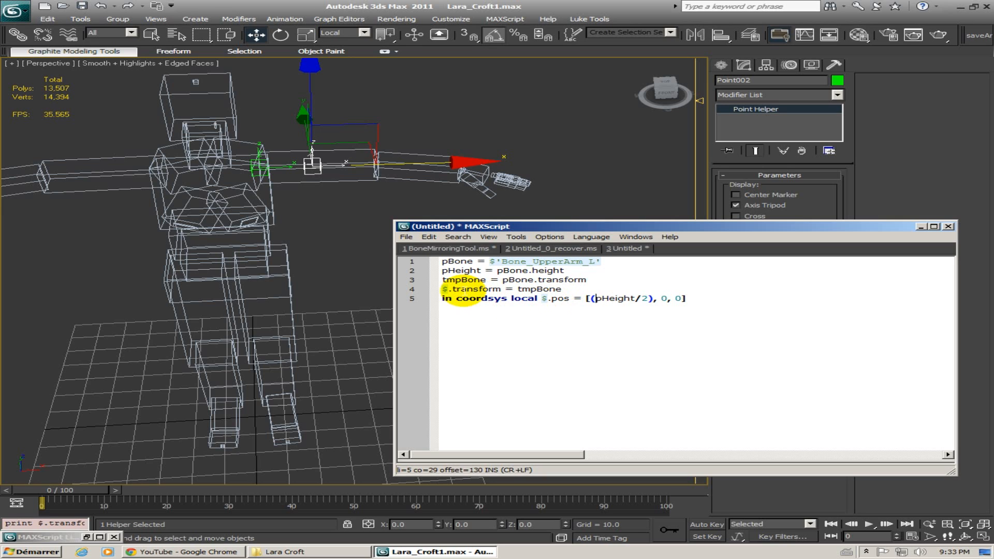
Compare the $.transform = tmpBone line with the point helper on the left arm in close-up, and select the Bone_UpperArm_L box
left_click_drag(443, 289, 562, 289)
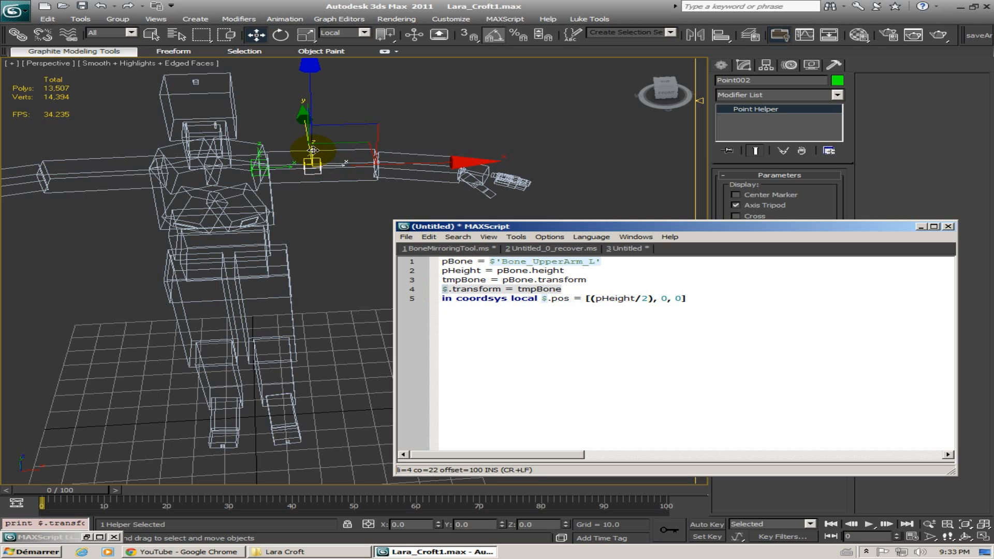
middle_click_drag(327, 182, 340, 163, "alt")
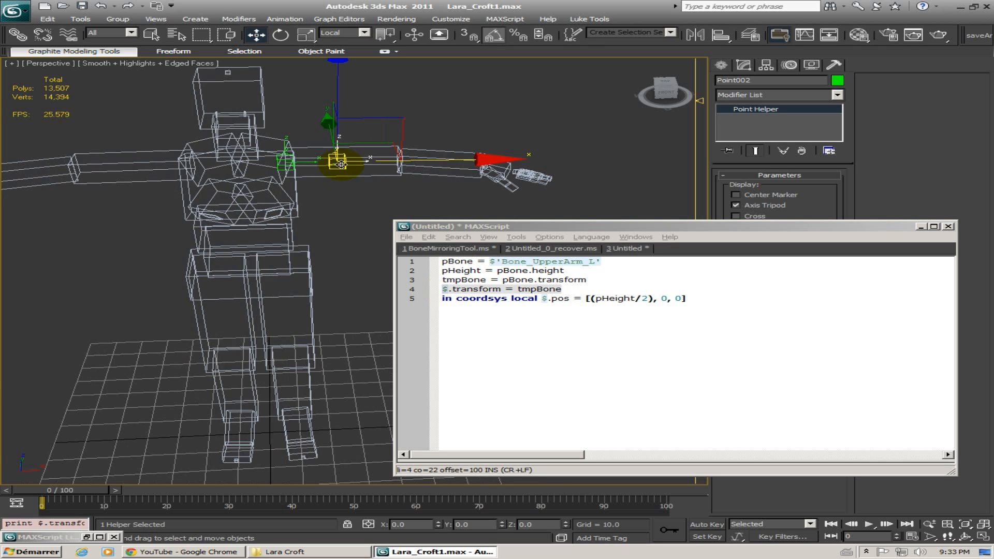
scroll(340, 164, "up", 5)
middle_click_drag(250, 126, 302, 259)
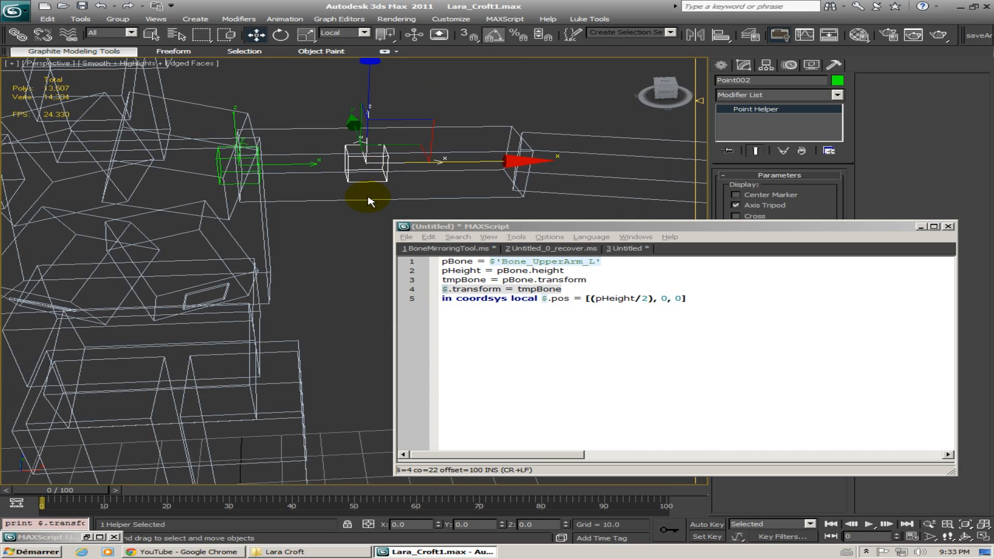
left_click(299, 128)
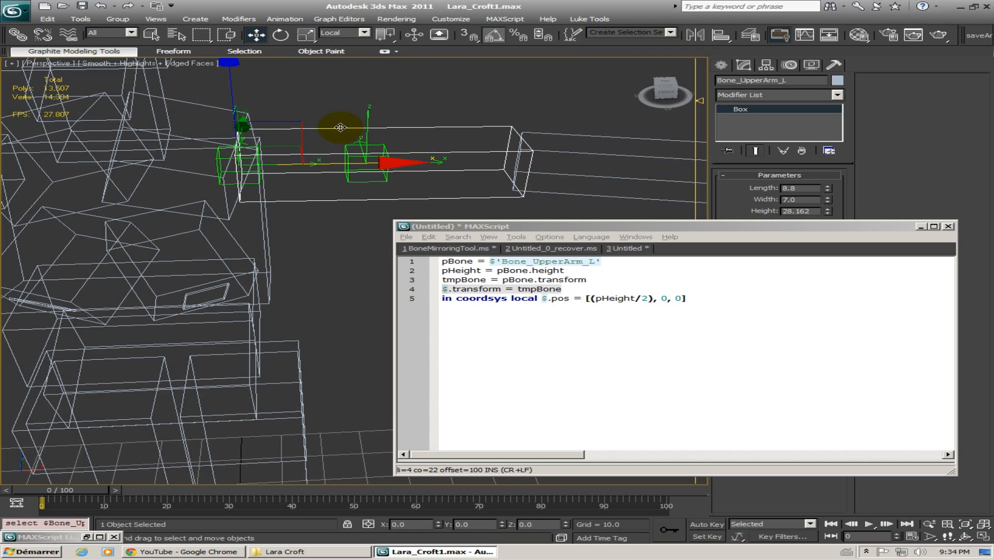
Examine the parts of the last script line: the local coordinate system, the $.pos assignment and each component of the vector
left_click(477, 299)
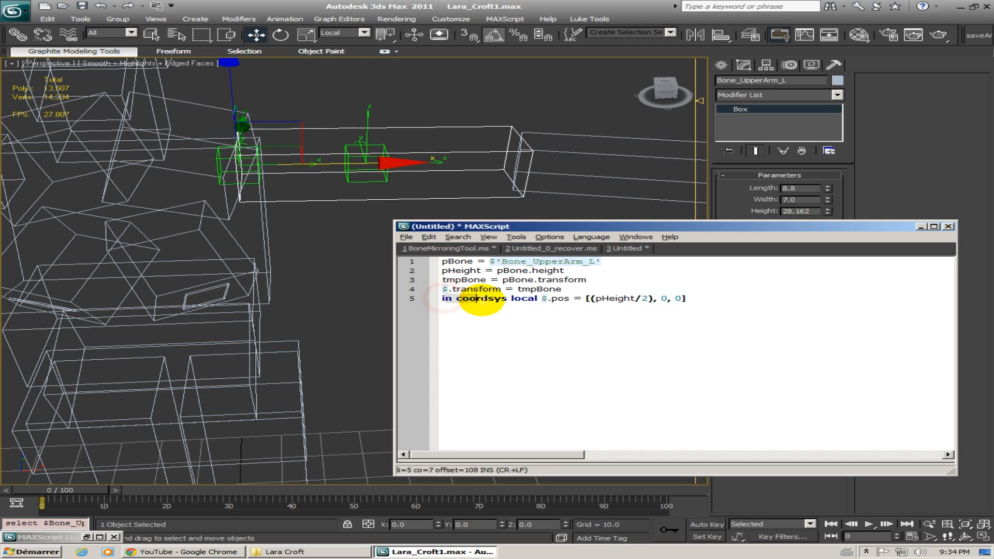
left_click_drag(477, 299, 538, 303)
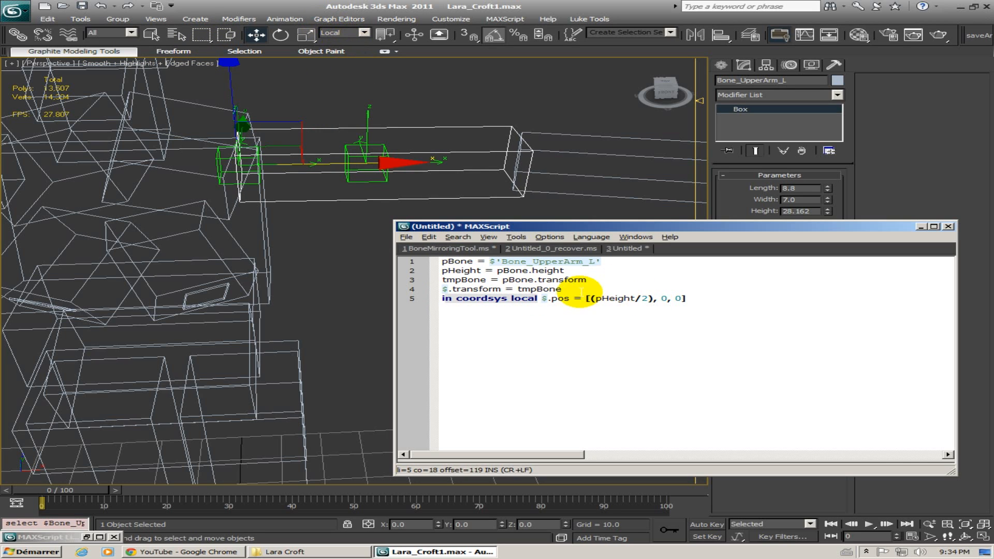
left_click_drag(542, 299, 683, 299)
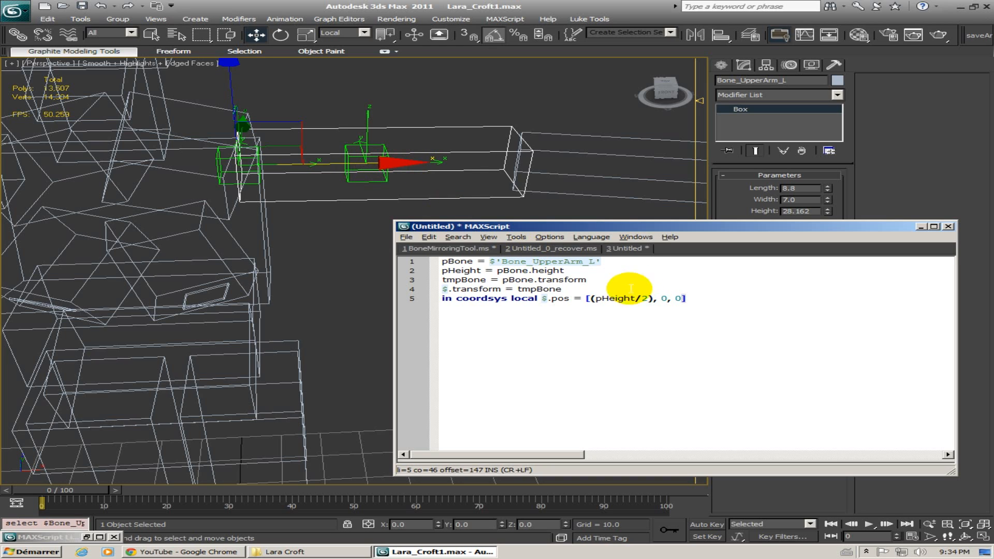
left_click(596, 301)
left_click(666, 299)
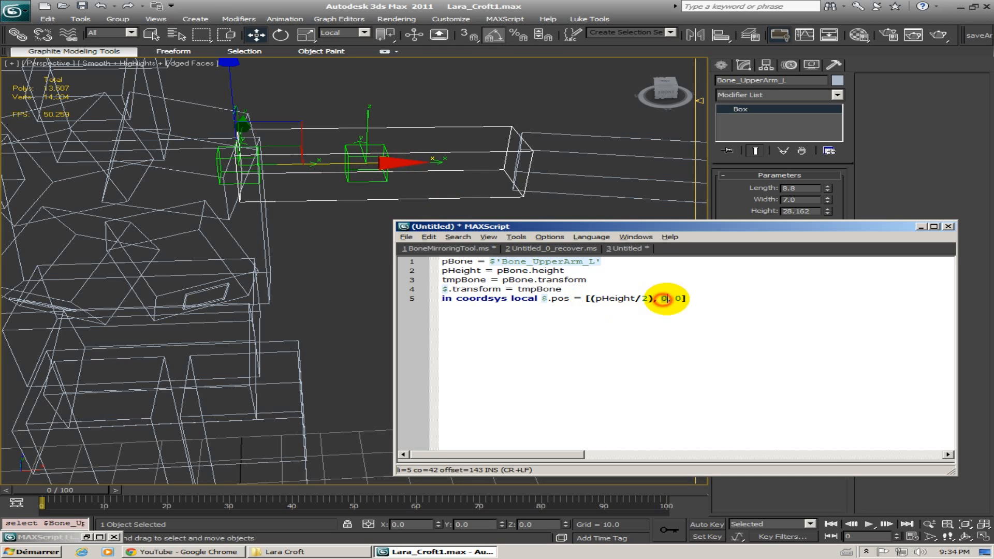
left_click(682, 299)
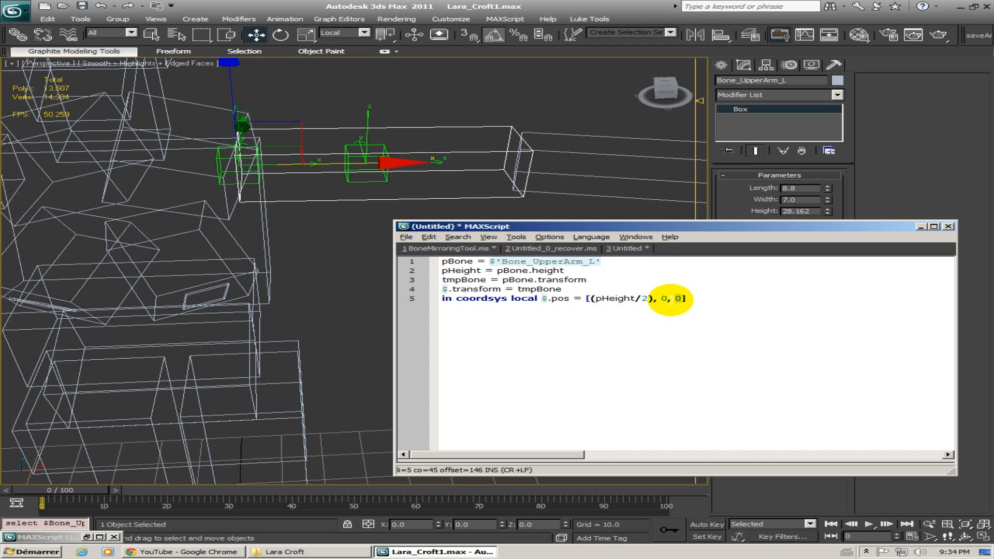
left_click(592, 299)
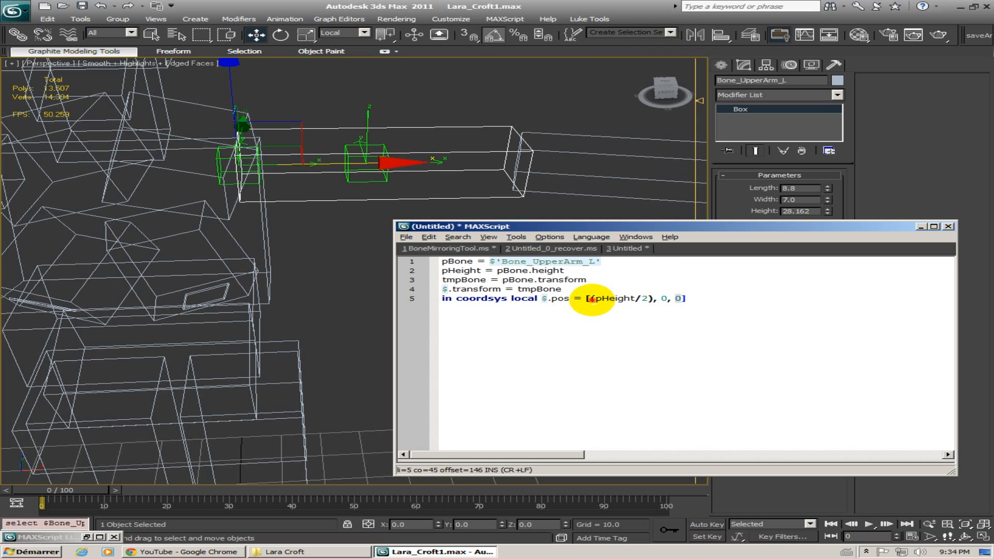
left_click_drag(592, 299, 651, 300)
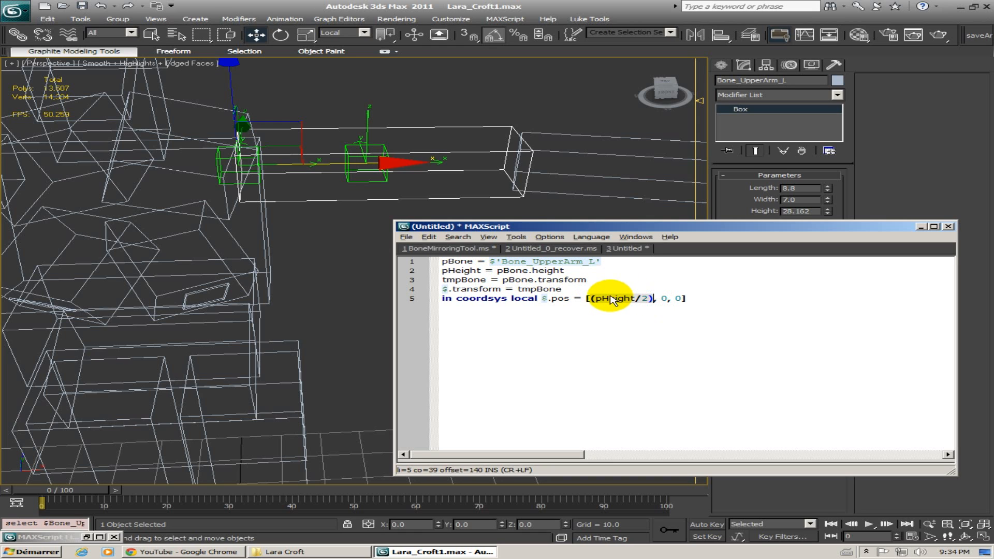
left_click(519, 337)
Select the Point002 helper in the middle of the upper arm and run all five lines of the untitled script on it
left_click(367, 133)
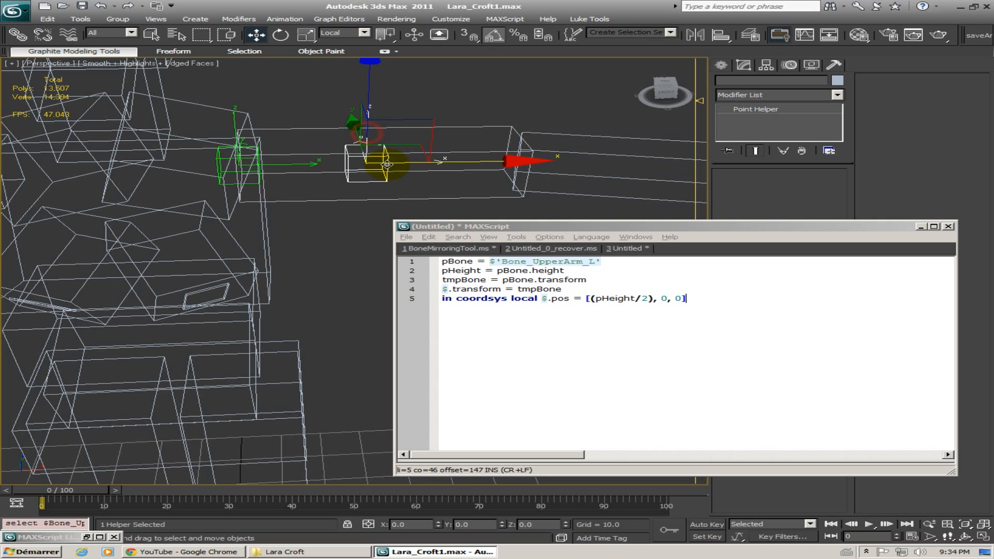
left_click(493, 321)
left_click_drag(406, 299, 404, 251)
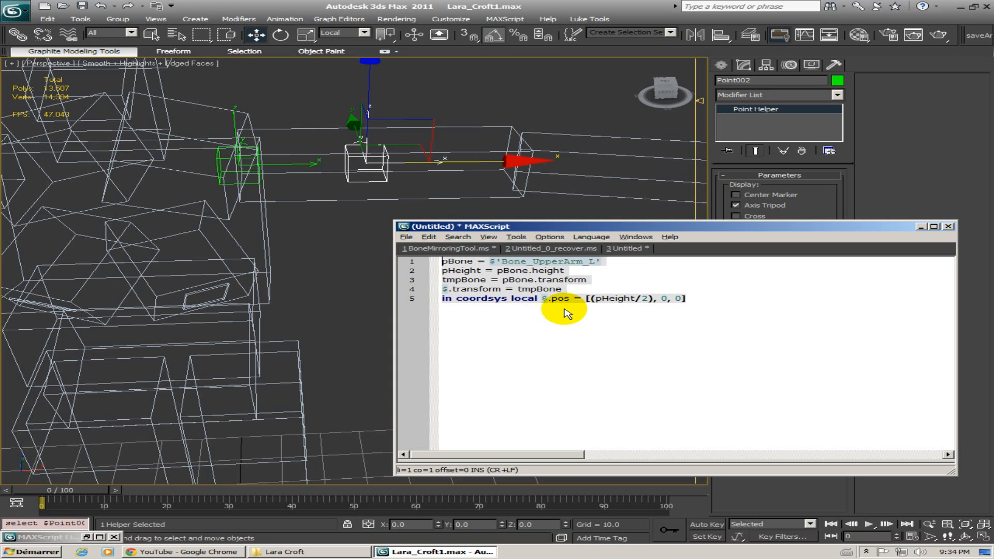
key("shift+Return")
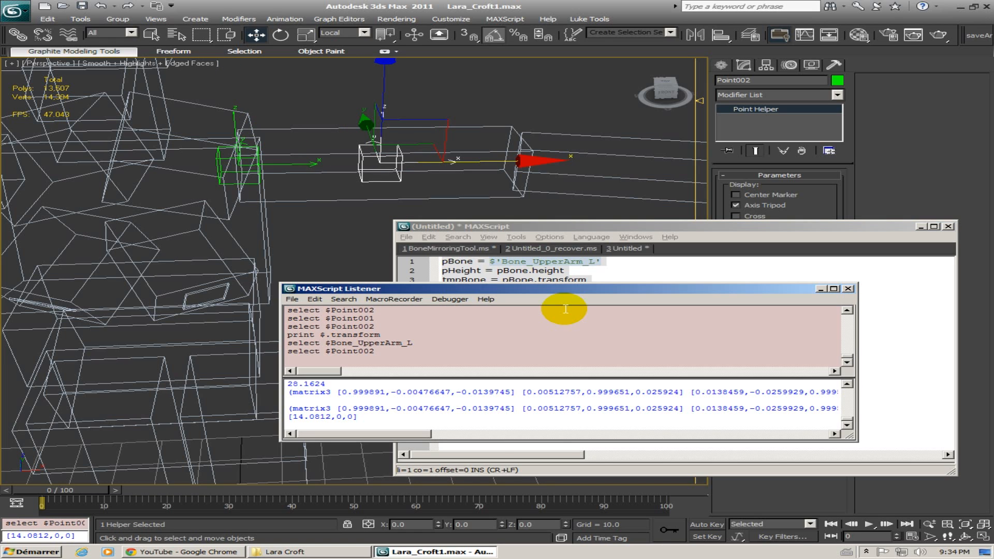
Inspect the helper's placement along the upper arm and the script's evaluated output in the MAXScript Listener
middle_click_drag(460, 199, 370, 141, "alt")
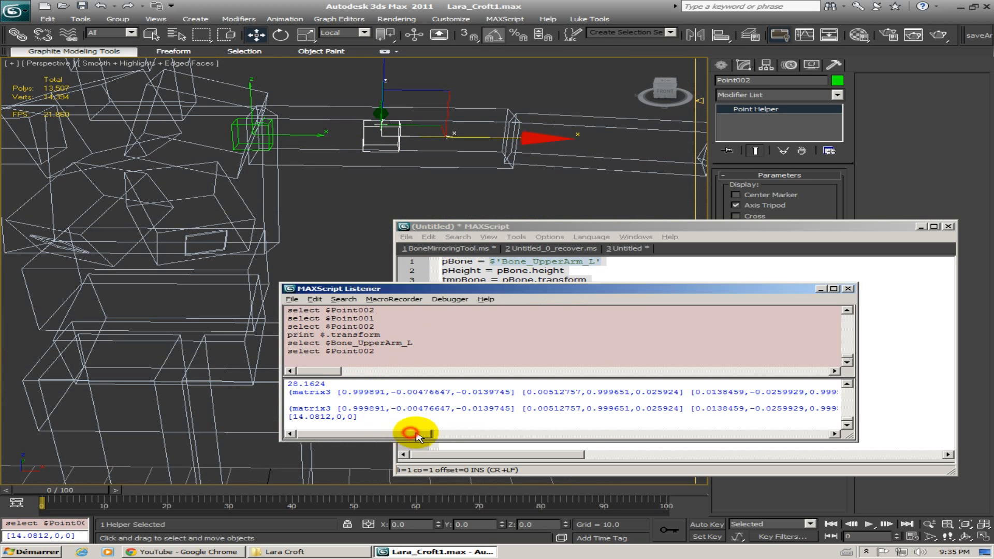
mouse_move(409, 434)
left_mouse_down()
mouse_move(472, 437)
mouse_move(404, 434)
left_mouse_up()
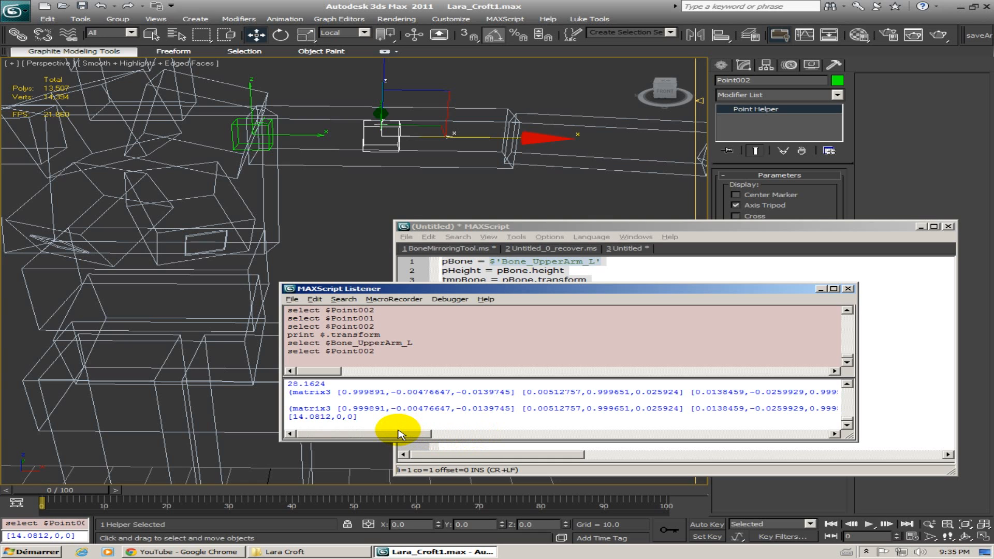
scroll(386, 422, "up", 2)
scroll(378, 404, "down", 1)
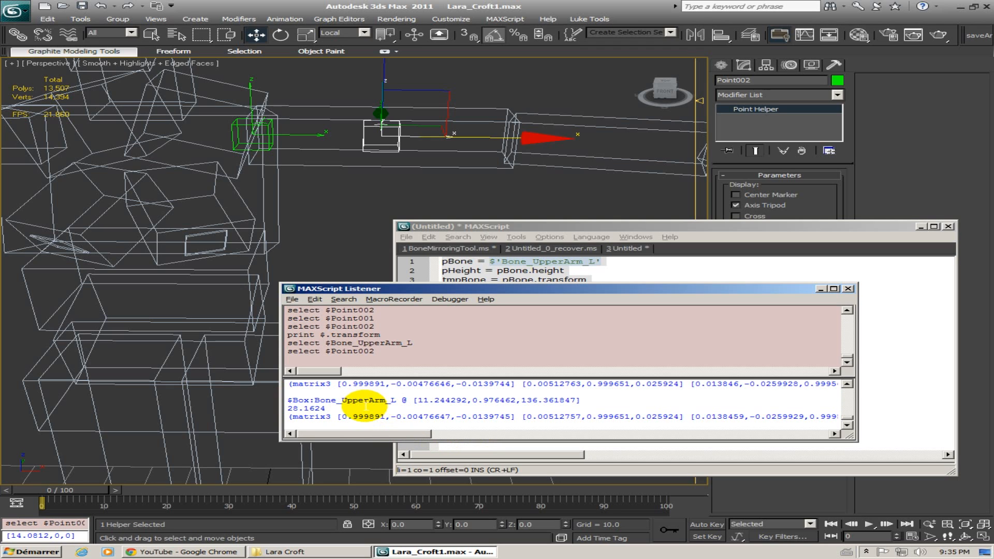
Compare the bone height with the resulting local position vector in the MAXScript Listener output, and minimize the Listener
left_click_drag(327, 410, 288, 409)
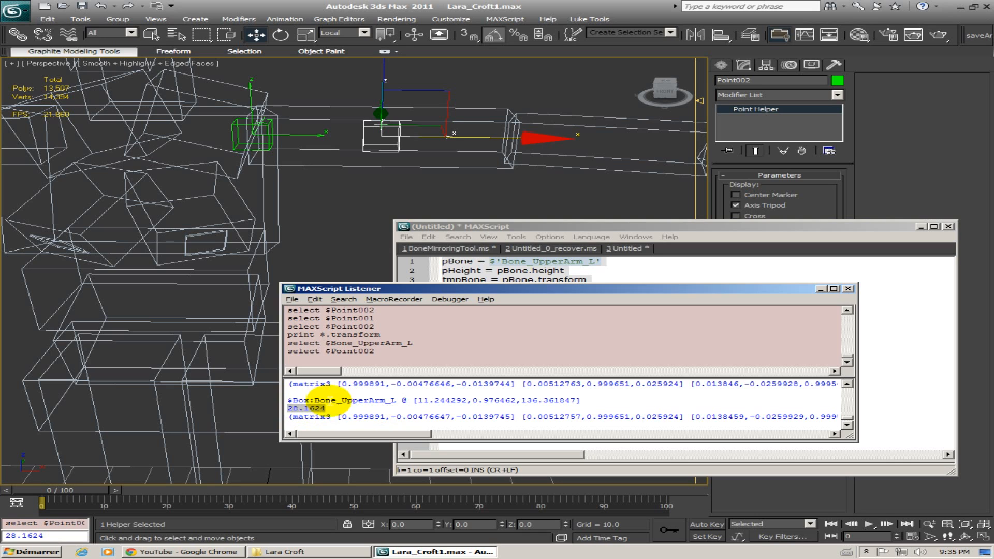
scroll(324, 409, "down", 1)
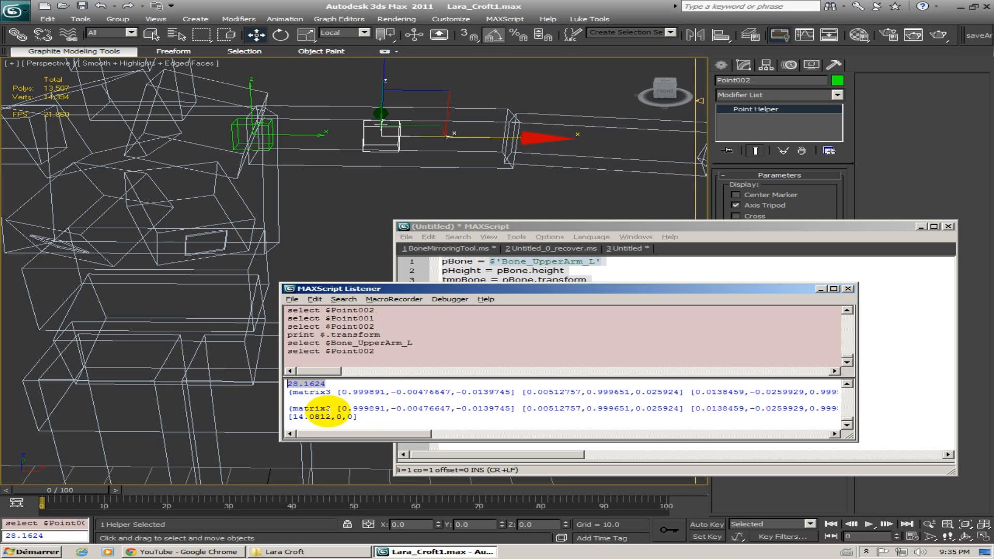
left_click_drag(332, 417, 301, 416)
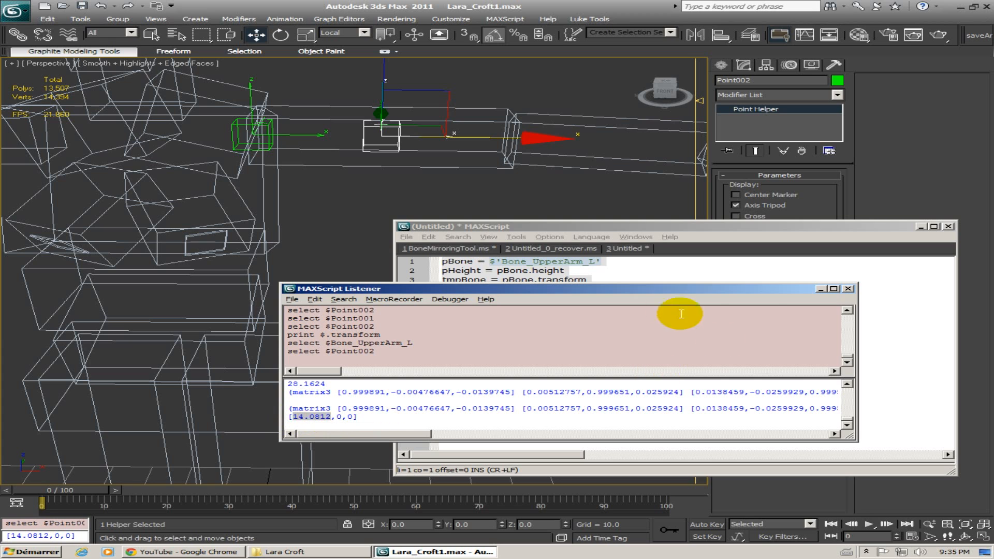
left_click(823, 289)
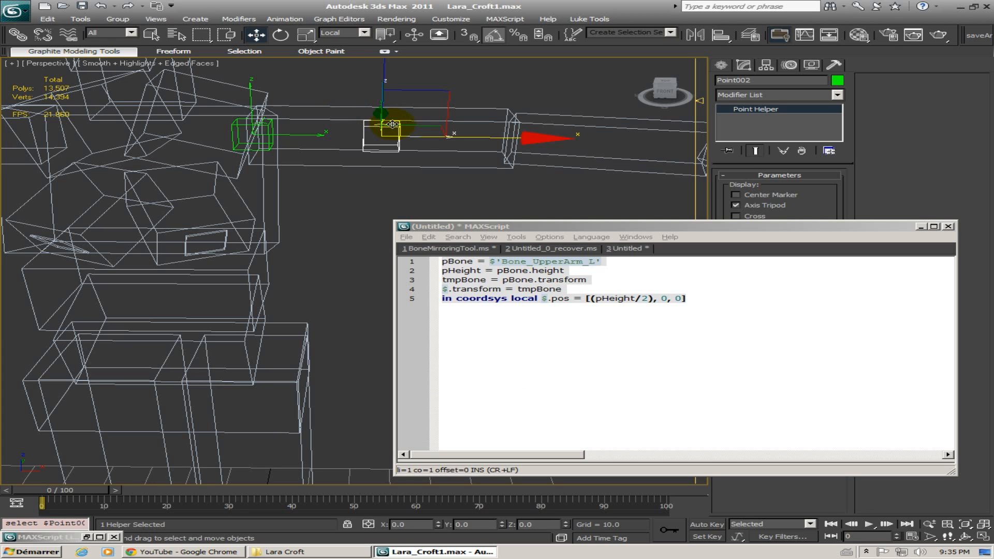
Clone the Point002 helper as a single copy named Point003, moved about 8.3 units along its local X axis toward the elbow
middle_click_drag(382, 122, 386, 163)
left_click_drag(465, 153, 543, 154, "shift")
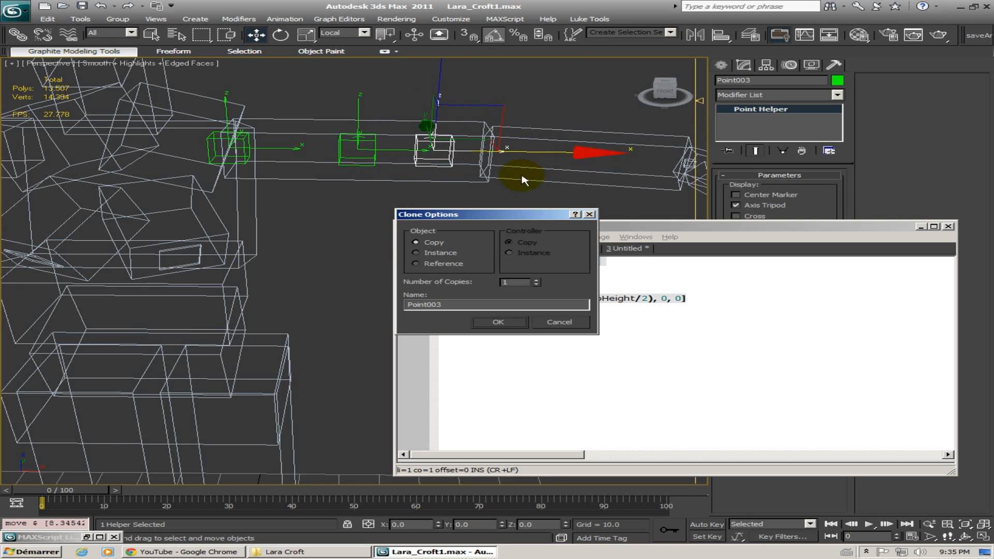
left_click(505, 323)
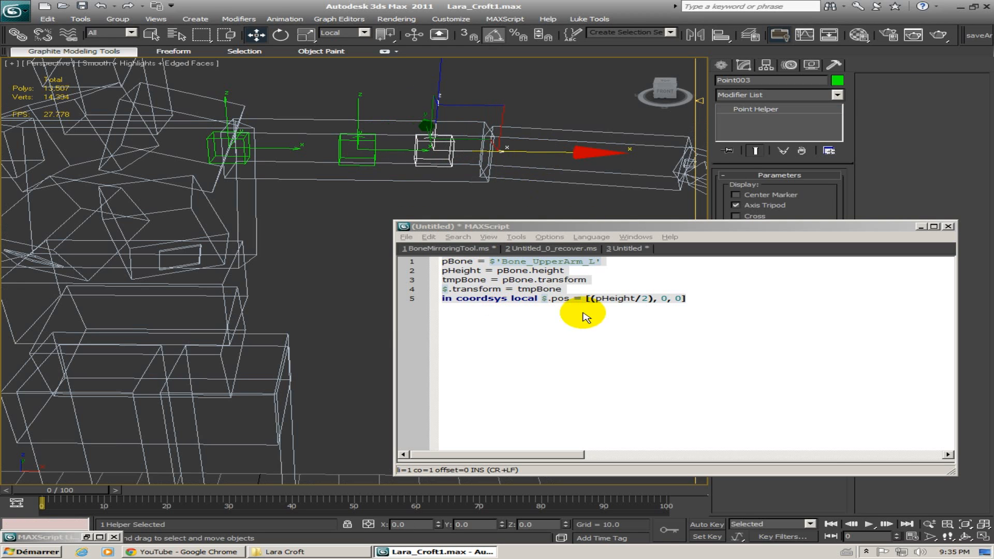
Remove the /2 from pHeight in line 5, run the whole script on Point003, and minimize the Listener
left_click(634, 311)
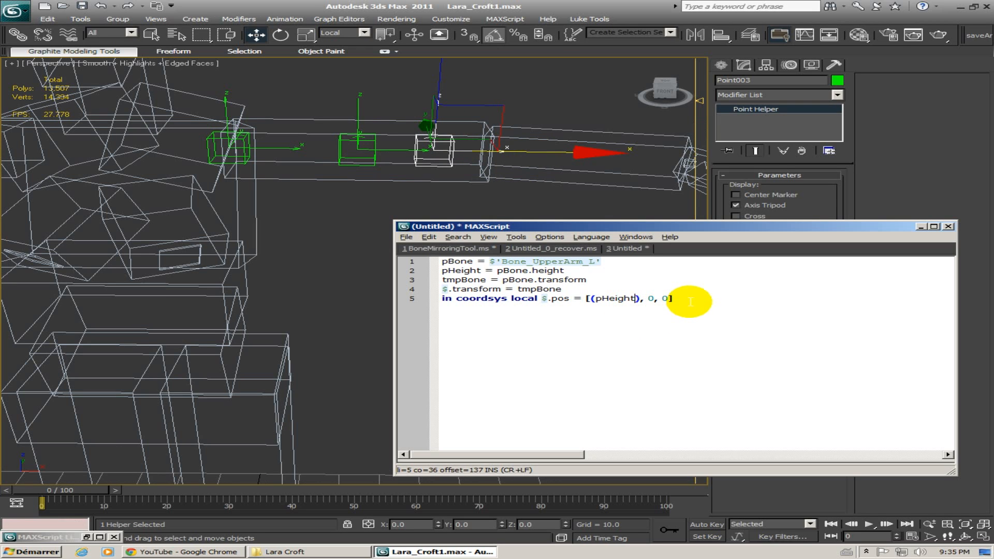
left_click_drag(715, 311, 382, 251)
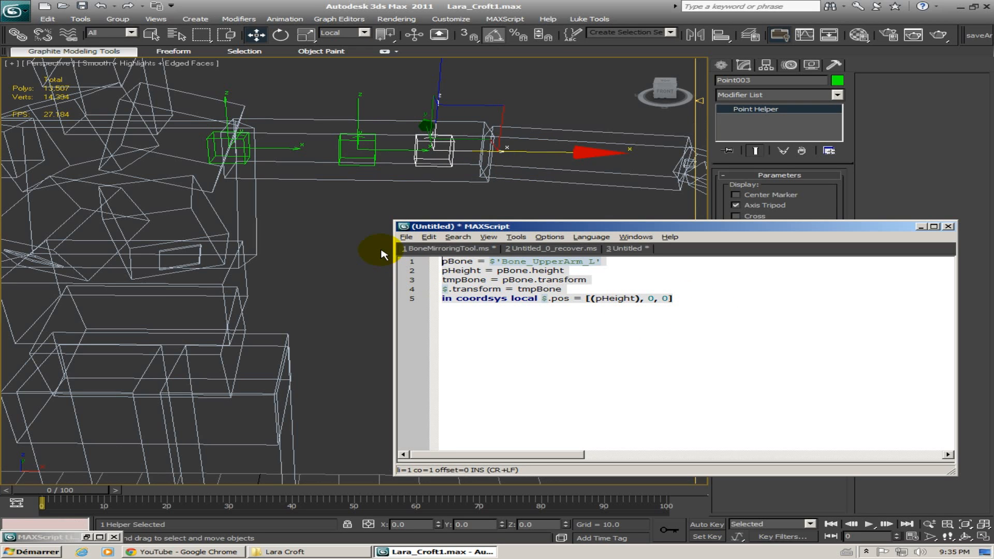
key("shift+Return")
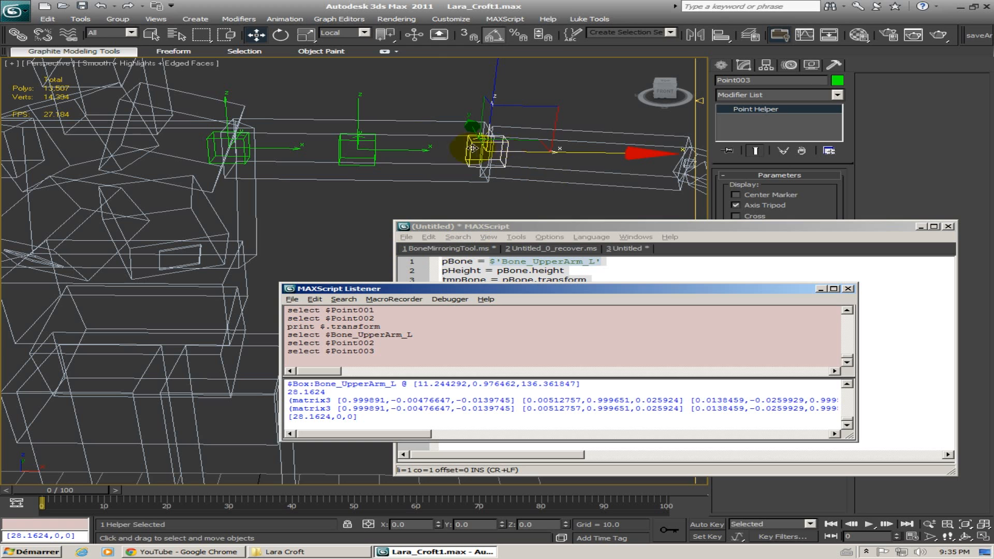
left_click(819, 289)
Select all three point helpers along the left upper arm and link them to the upper arm box as their parent
middle_click_drag(466, 190, 336, 187, "alt")
scroll(330, 119, "down", 3)
scroll(350, 114, "up", 4)
scroll(321, 169, "down", 3)
left_click(278, 137)
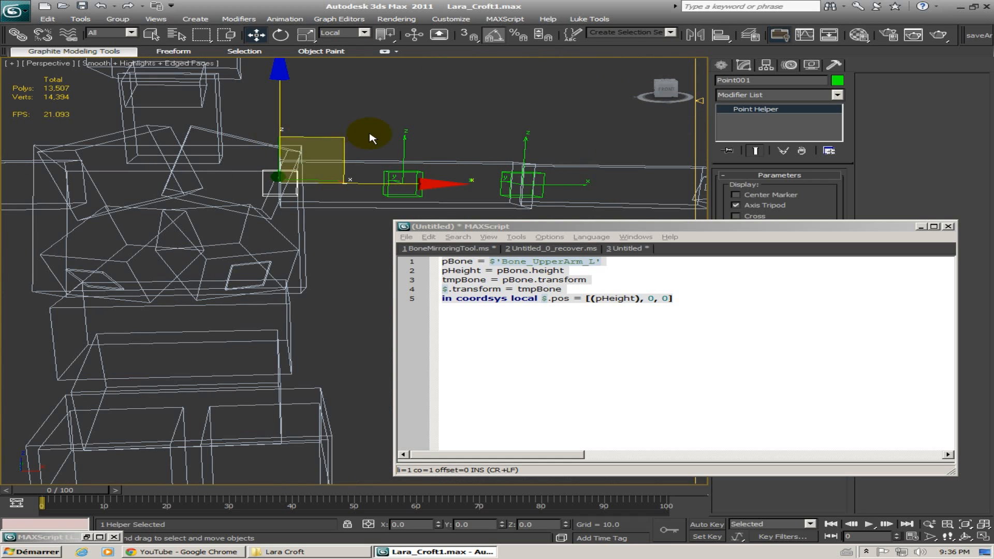
left_click(404, 139, "ctrl")
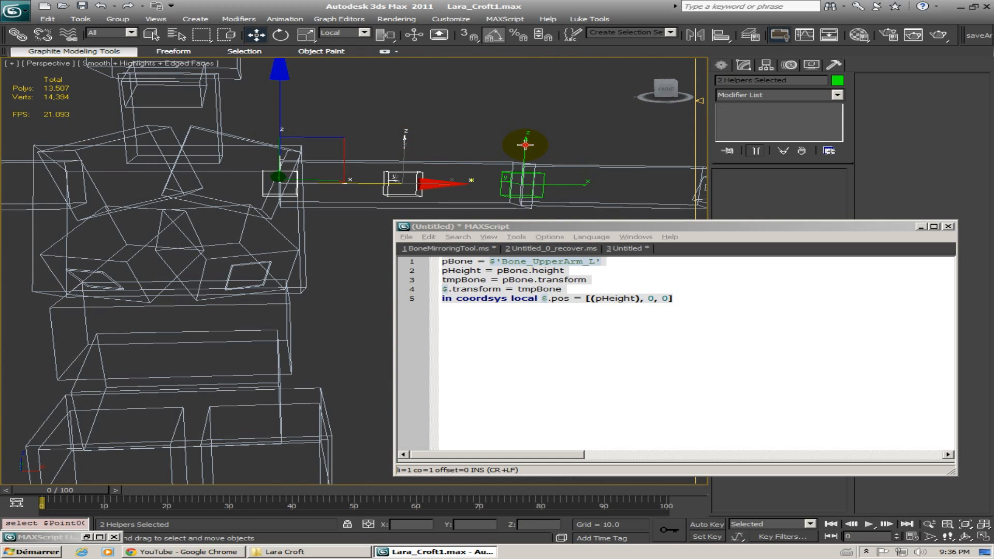
left_click(525, 145)
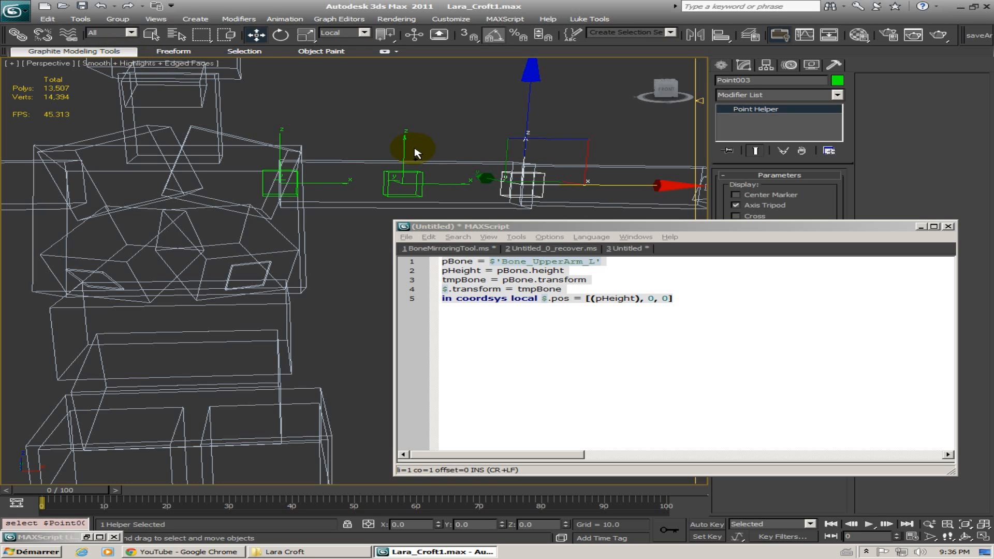
key("ctrl+z")
left_click(526, 149, "ctrl")
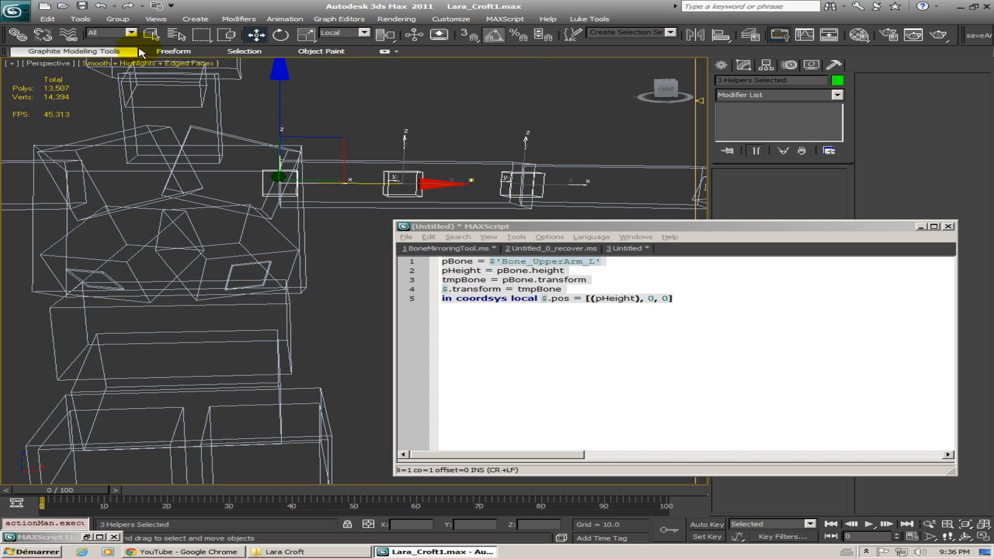
left_click(48, 36)
left_click_drag(406, 135, 458, 161)
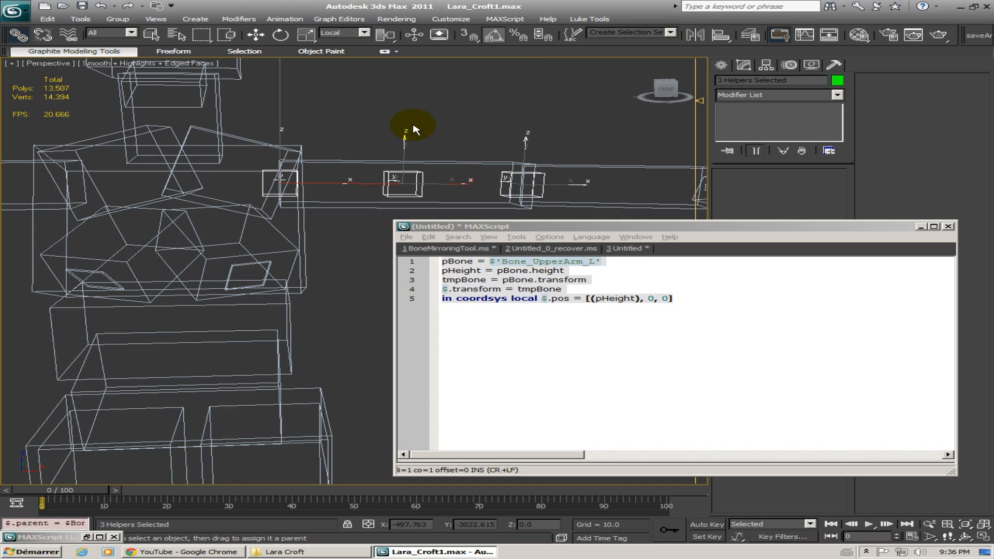
Select the Point001 helper at the shoulder, minimize the MAXScript editor and switch to the Move tool
middle_click_drag(413, 128, 319, 114)
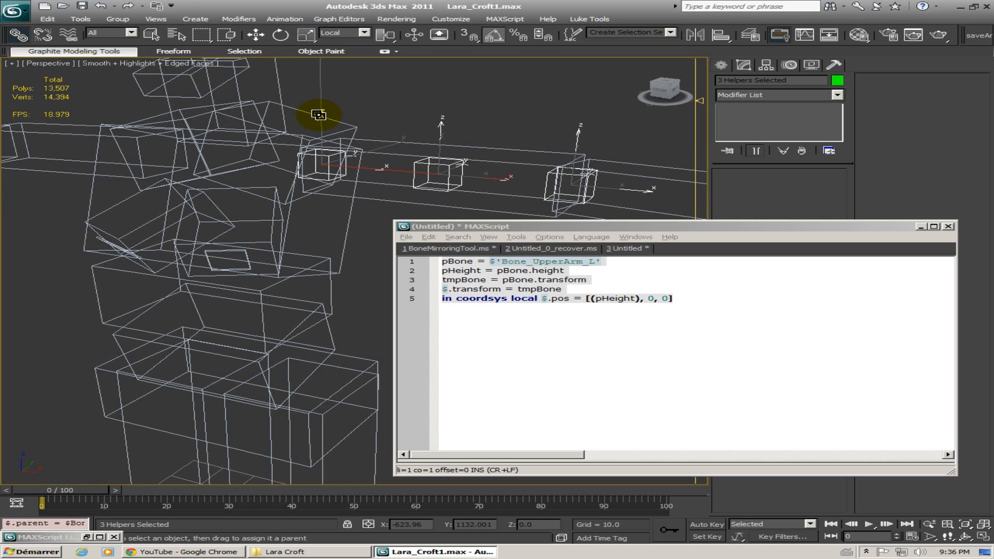
left_click(317, 117)
middle_click_drag(335, 158, 377, 156, "alt")
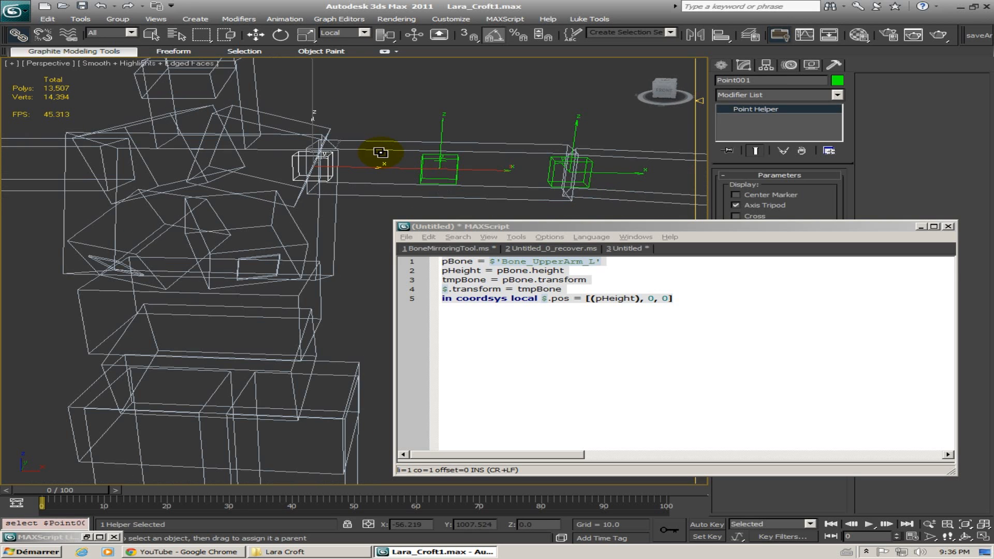
left_click(921, 227)
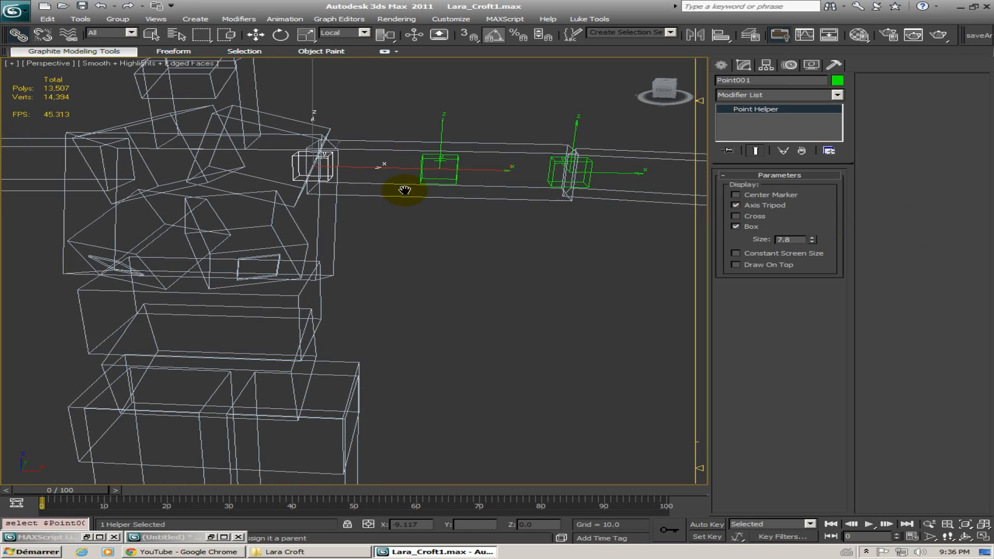
middle_click_drag(410, 182, 425, 221)
key("w")
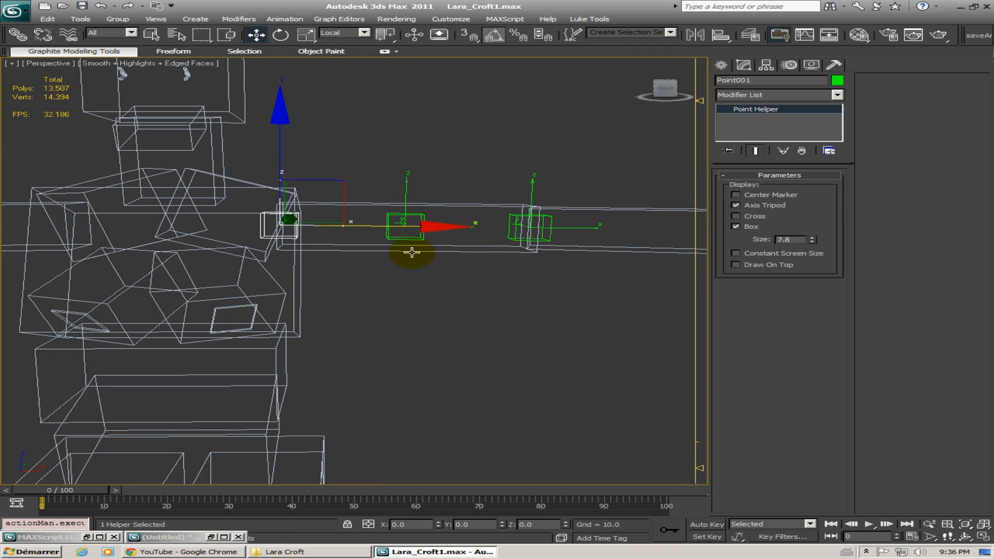
Copy the left upper arm box's name and use it to rename the shoulder helper Bone_Twist_UpperArm_L
left_click(407, 251)
left_click_drag(788, 80, 603, 87)
key("ctrl+c")
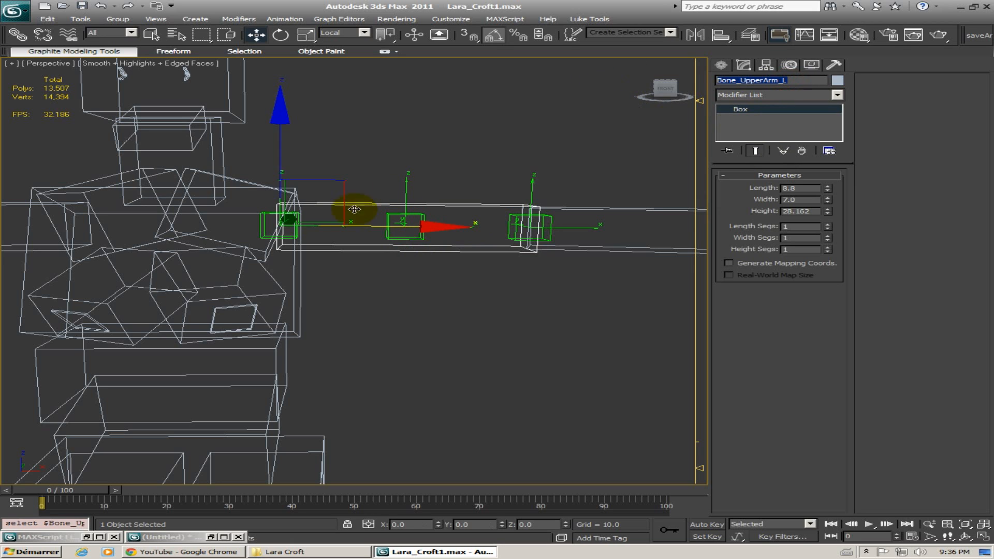
left_click(257, 227)
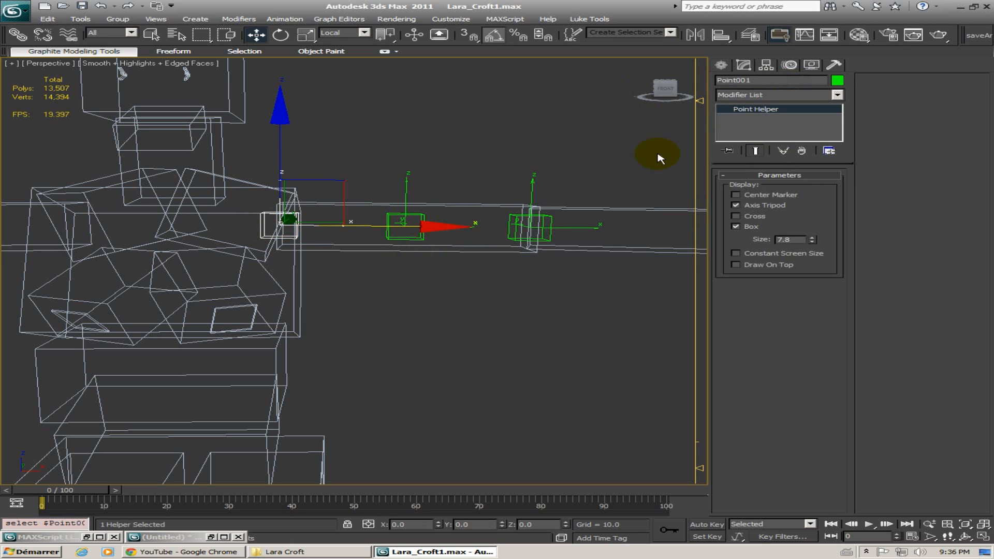
left_click_drag(746, 82, 616, 74)
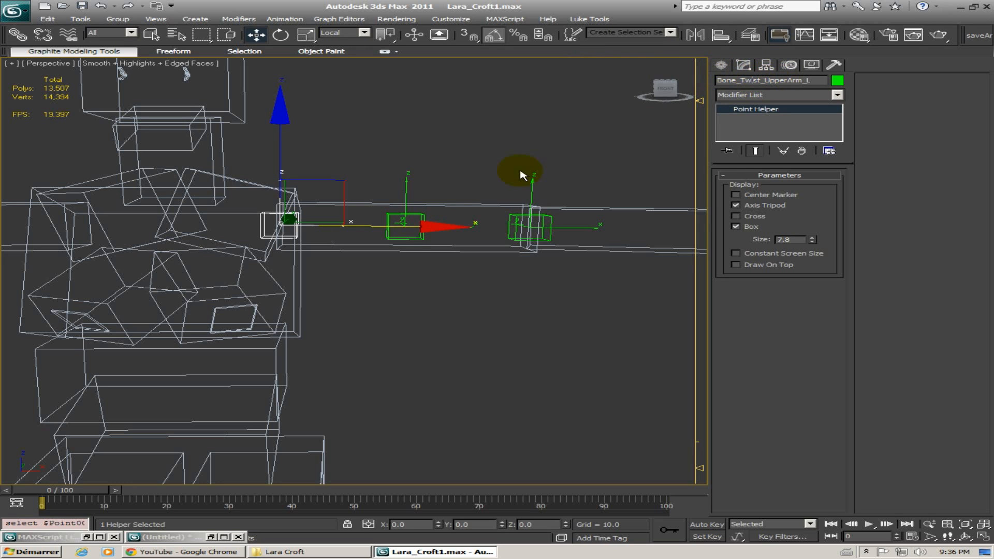
Name the middle helper Bone_UpperArm_L with the copied name, and rename the shoulder helper Bone_Twist_UpperArm_L_0
left_click(421, 216)
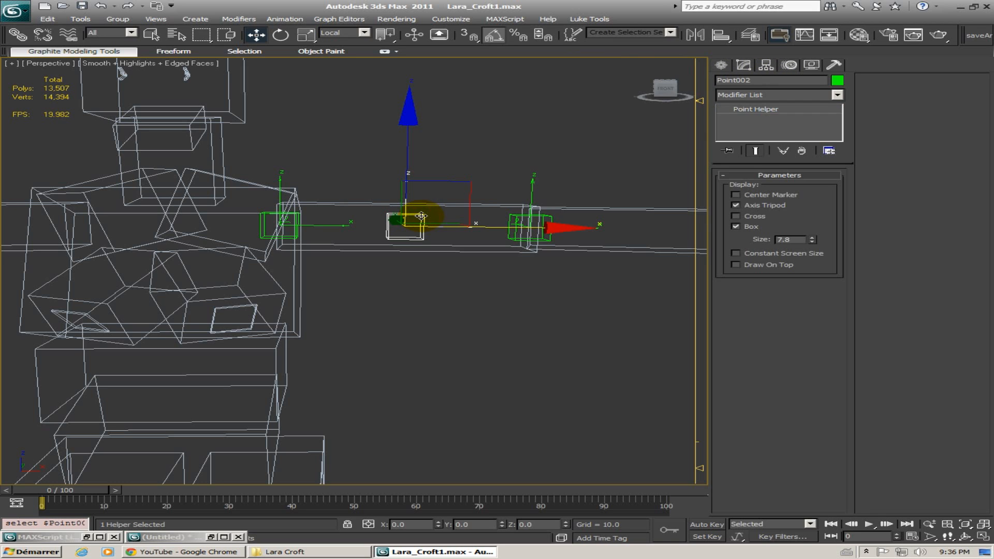
left_click(735, 81)
key("ctrl+v")
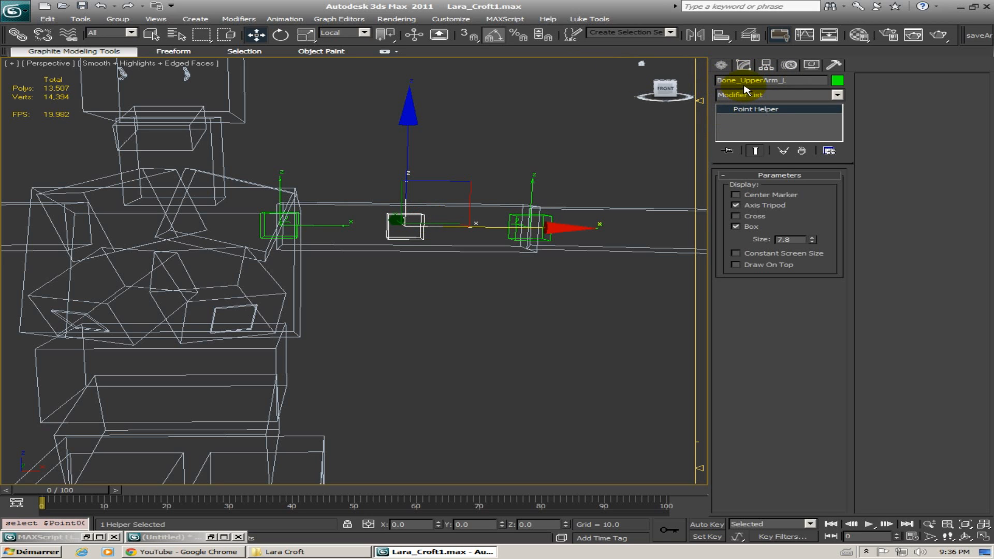
left_click(328, 225)
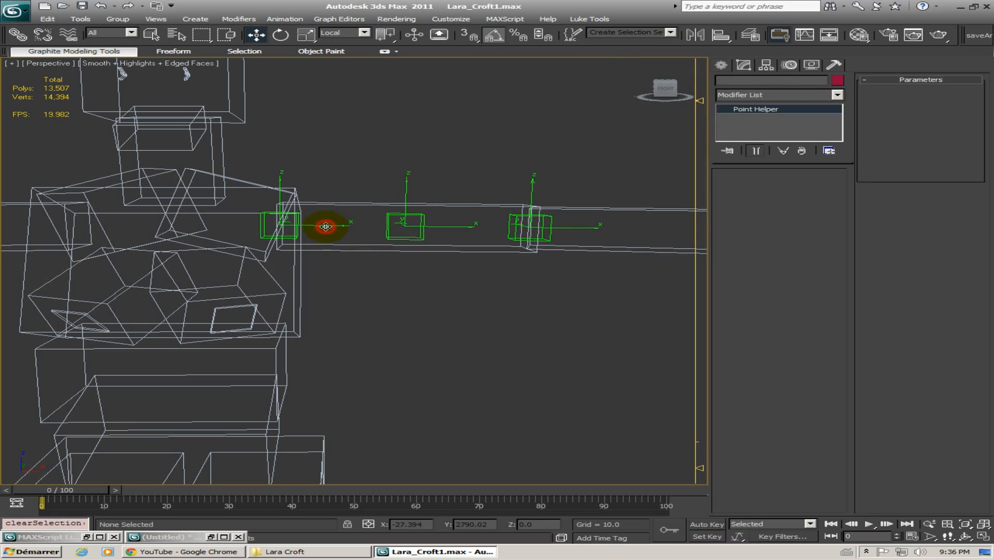
left_click(327, 225)
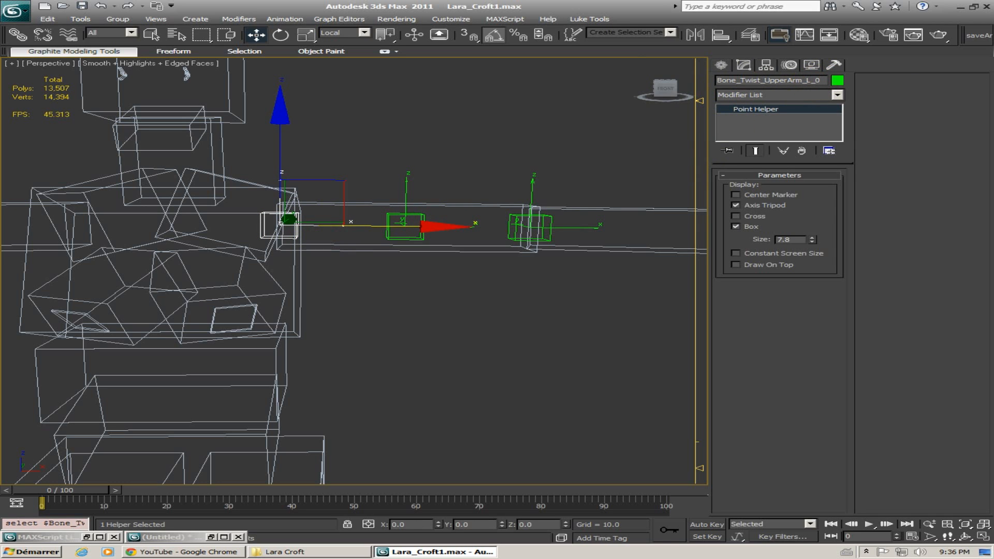
Rename the middle helper of the left upper arm Bone_Twist_UpperArm_L_50
left_click(407, 187)
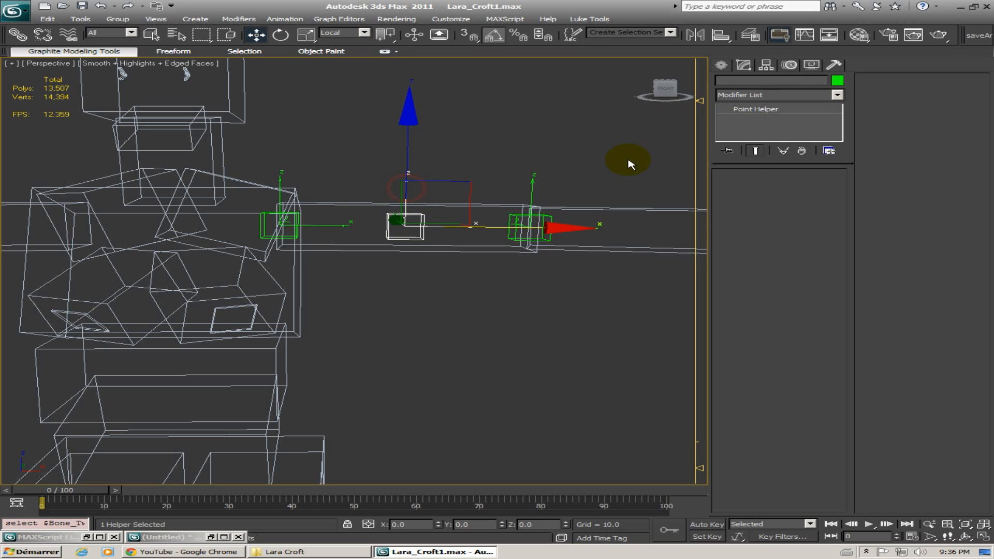
left_click(792, 81)
left_click_drag(793, 81, 736, 80)
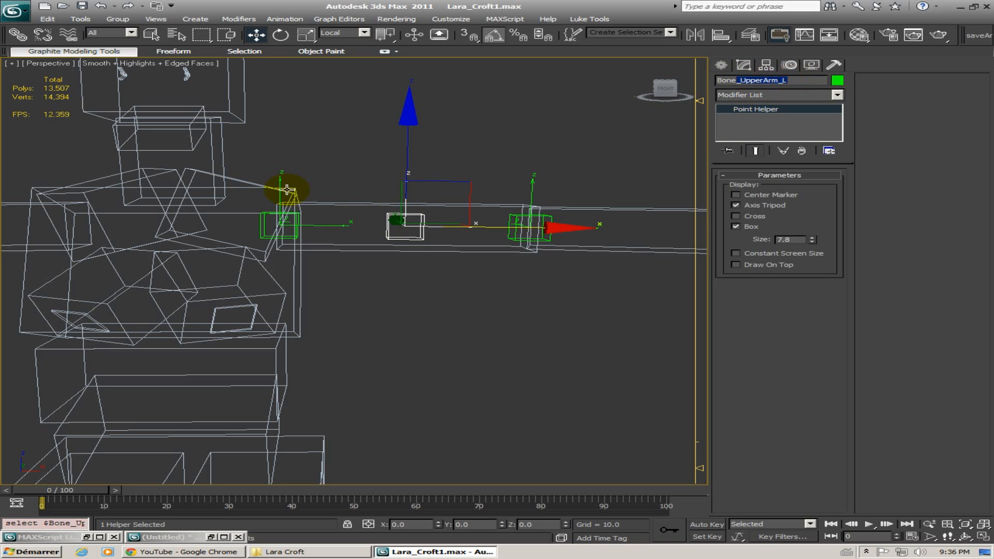
left_click(742, 80)
type("T_")
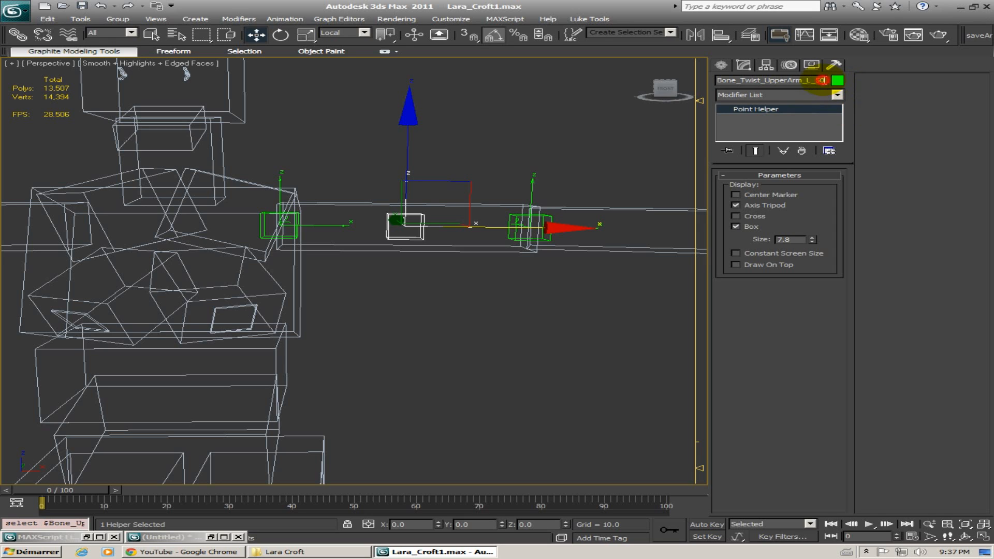
Copy the middle helper's name onto the elbow helper and change its suffix so it reads Bone_Twist_UpperArm_L_100
left_click_drag(822, 81, 707, 82)
key("ctrl+c")
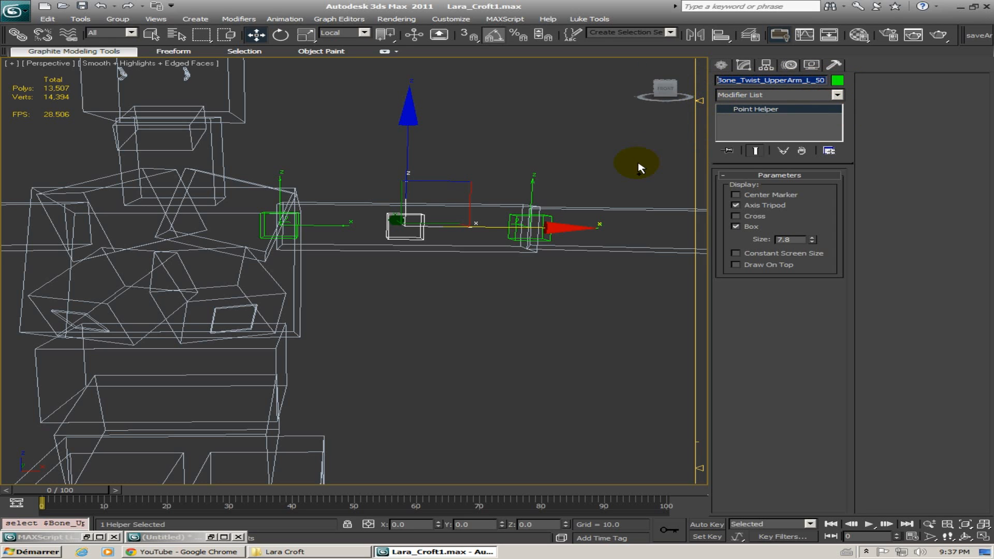
left_click(534, 187)
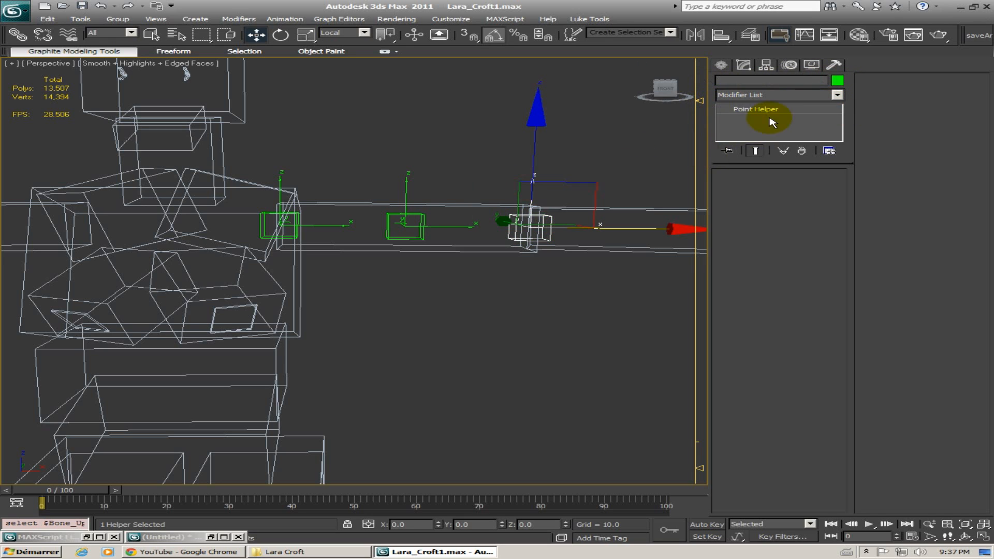
left_click_drag(766, 80, 702, 81)
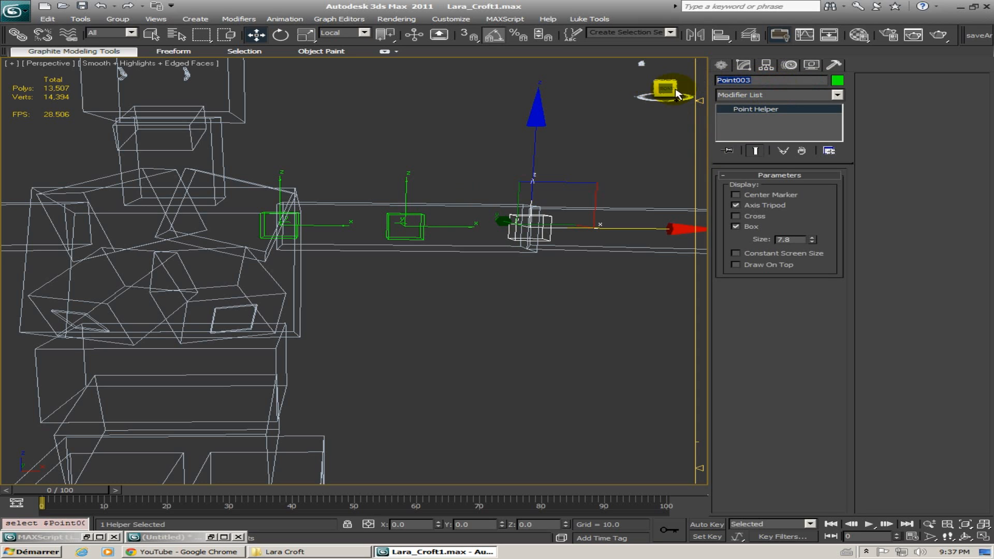
key("ctrl+v")
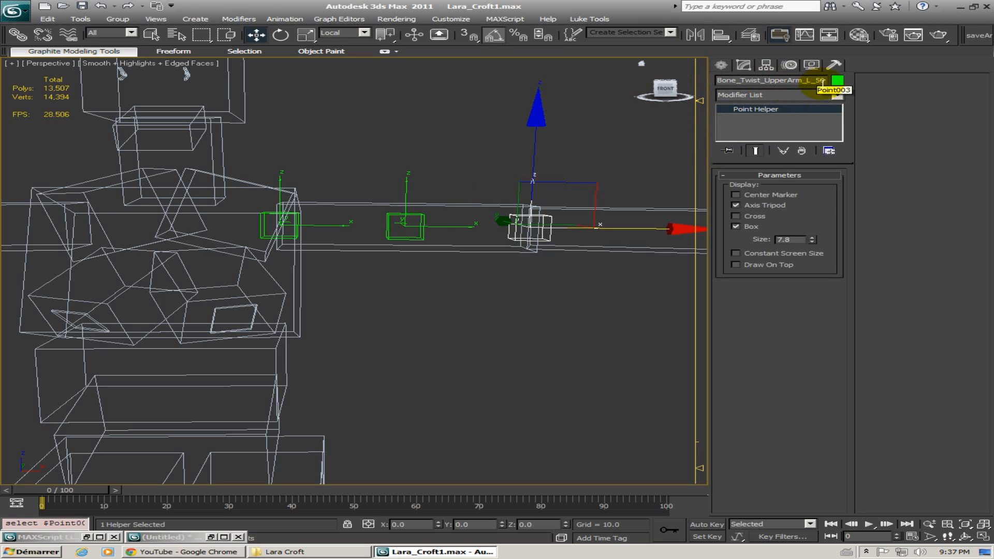
type("100")
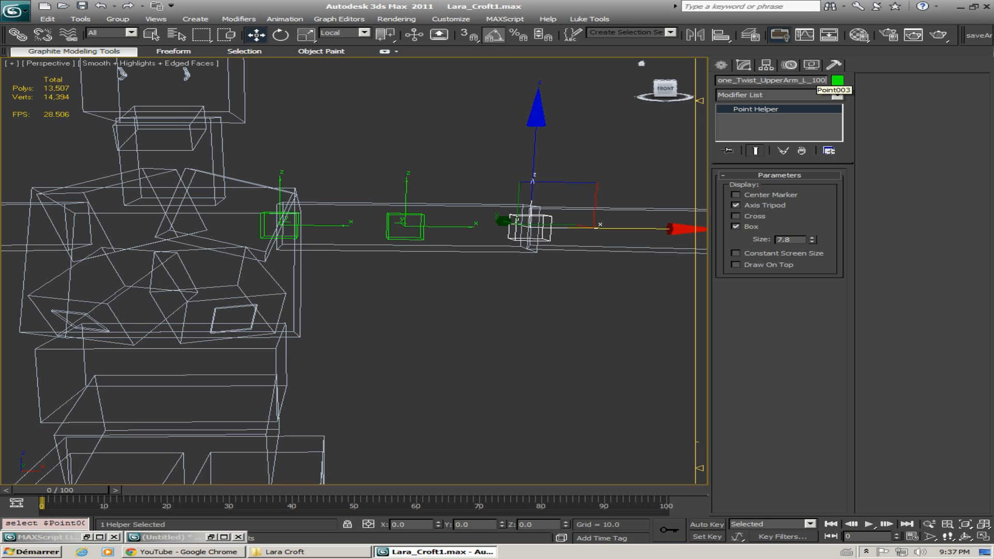
Try rotating the left upper arm bone about its local axes and revert each trial rotation
middle_click_drag(451, 204, 422, 201, "alt")
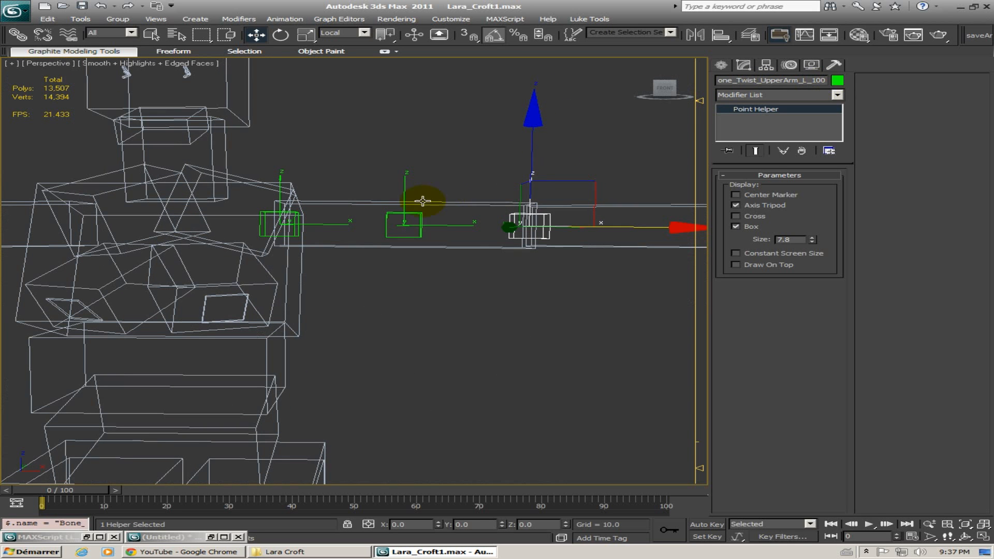
left_click(433, 246)
key("e")
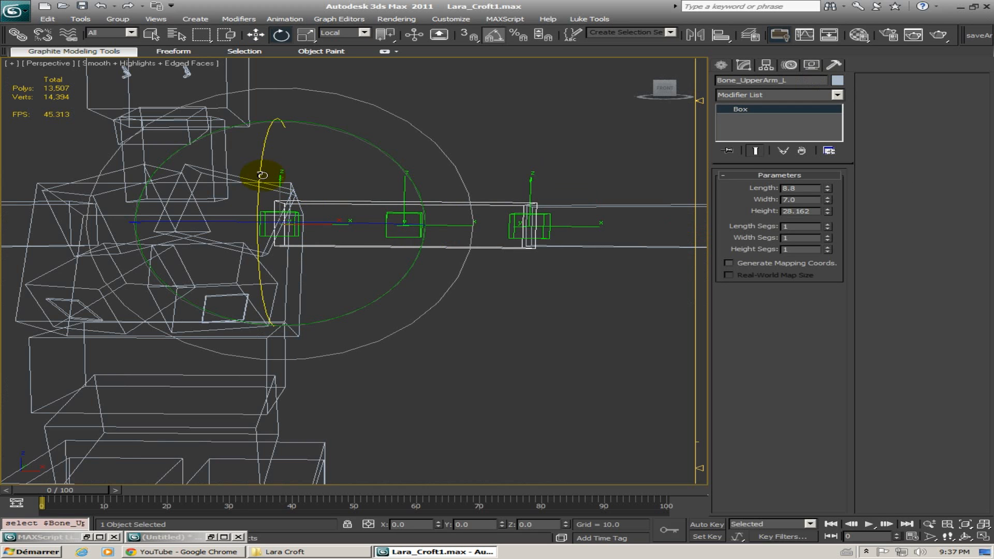
left_click_drag(260, 176, 324, 209)
key("ctrl+z")
left_click_drag(409, 173, 400, 149)
key("ctrl+z")
middle_click_drag(402, 173, 343, 166, "alt")
left_click_drag(240, 165, 220, 195)
right_click(220, 196)
middle_click_drag(293, 199, 209, 185)
Try rotating the shoulder-end twist helper Bone_Twist_UpperArm_L_0 about its local X axis and undo the rotation
left_click(304, 178)
scroll(370, 186, "up", 3)
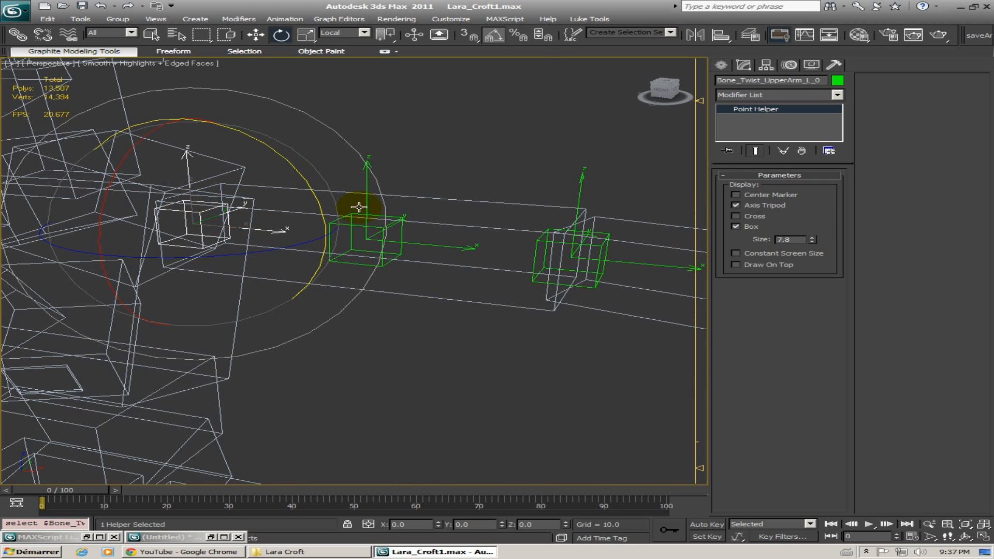
left_click_drag(127, 160, 143, 147)
key("ctrl+z")
middle_click_drag(280, 181, 297, 176, "alt")
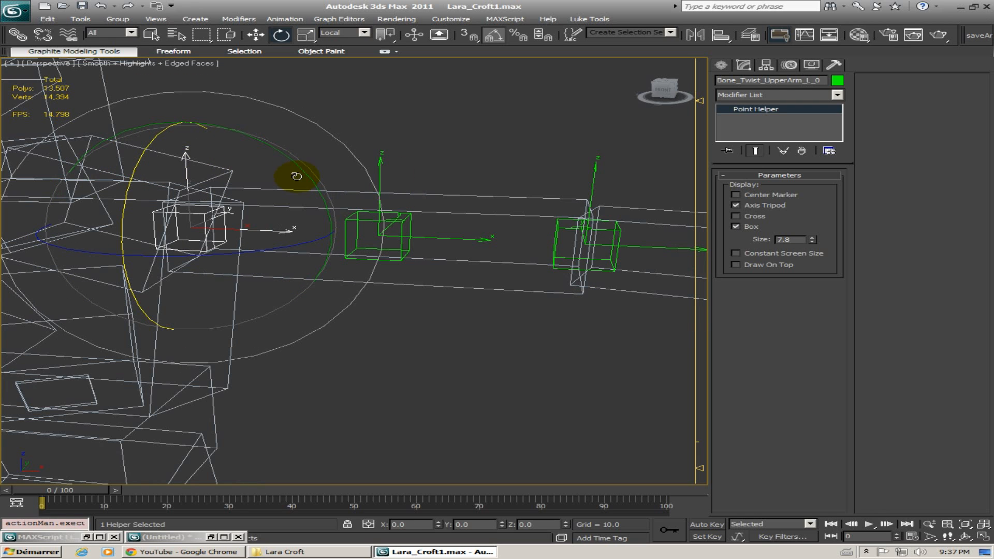
Try rotating the middle twist helper Bone_Twist_UpperArm_L_50 about its local X axis and undo the rotation
left_click(380, 166)
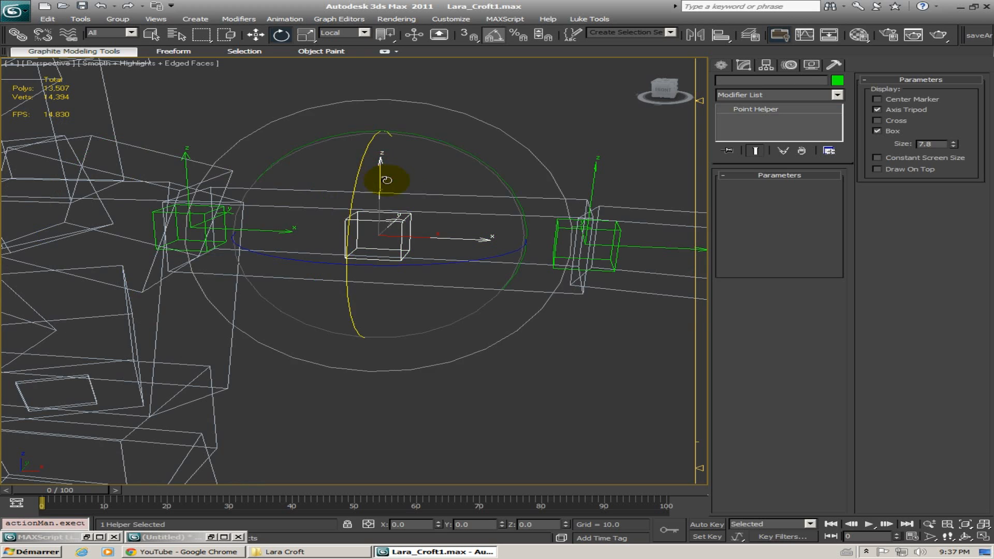
middle_click_drag(382, 178, 320, 174, "alt")
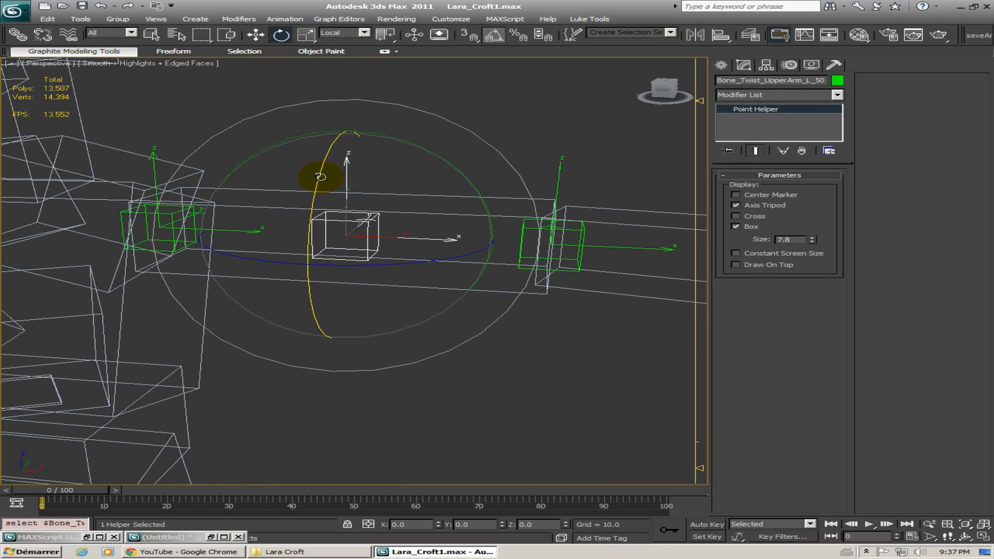
left_click_drag(318, 179, 312, 195)
key("ctrl+z")
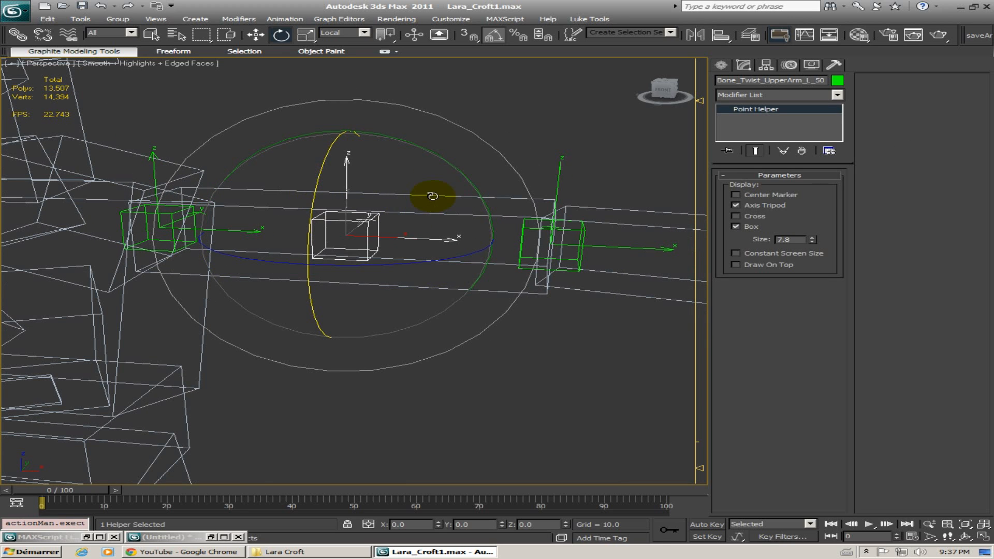
left_click(433, 196)
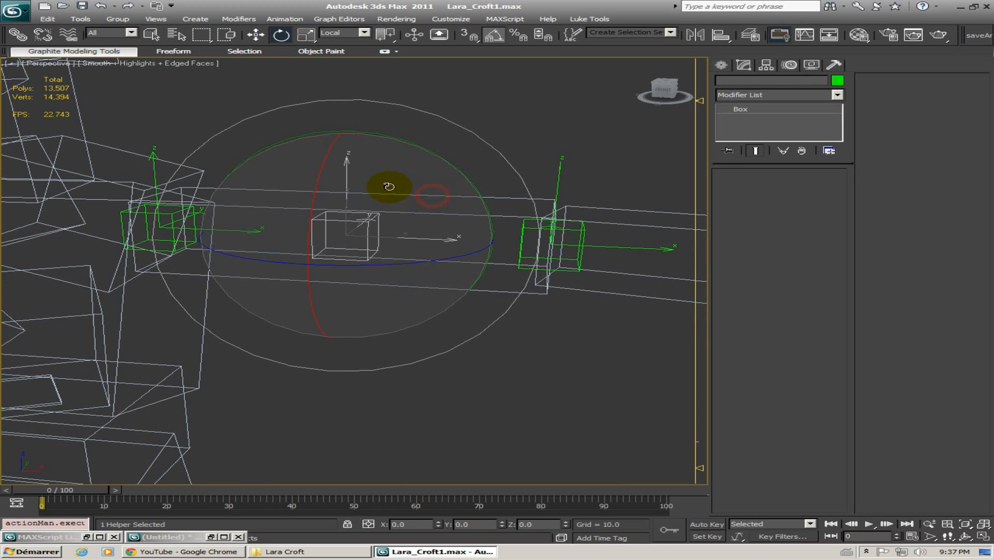
Select the elbow-end twist helper Bone_Twist_UpperArm_L_100 and examine its placement on the upper arm
left_click(556, 177)
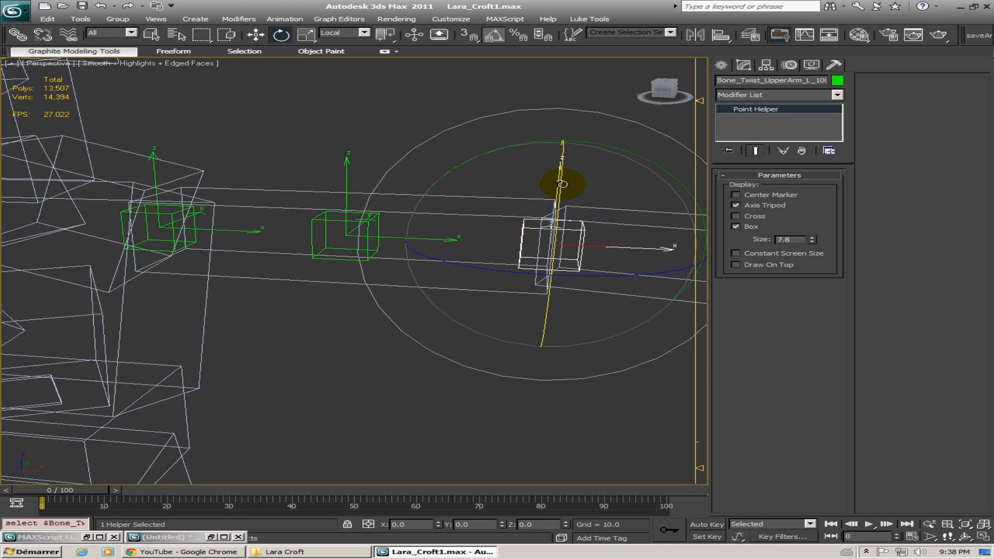
middle_click_drag(243, 347, 263, 363, "alt")
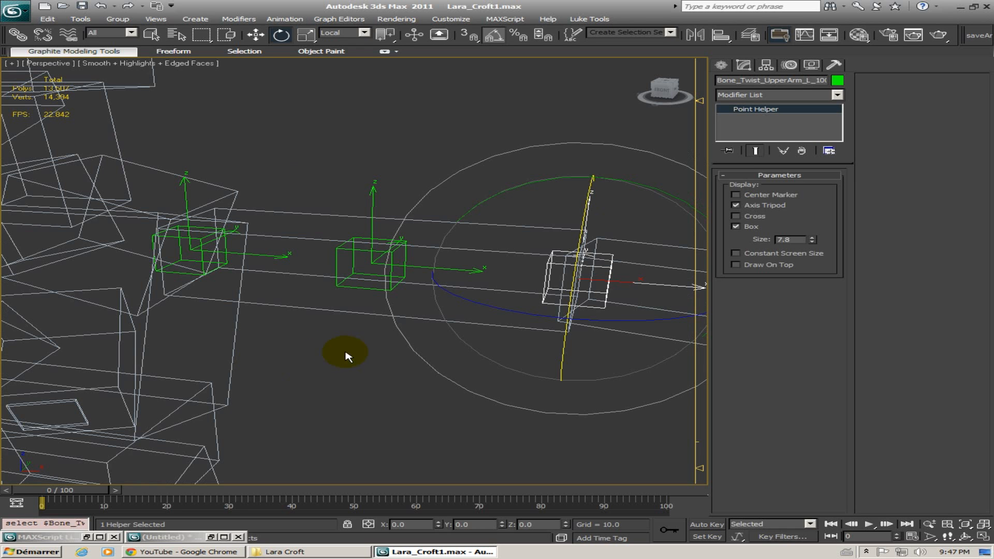
middle_click_drag(310, 349, 290, 326)
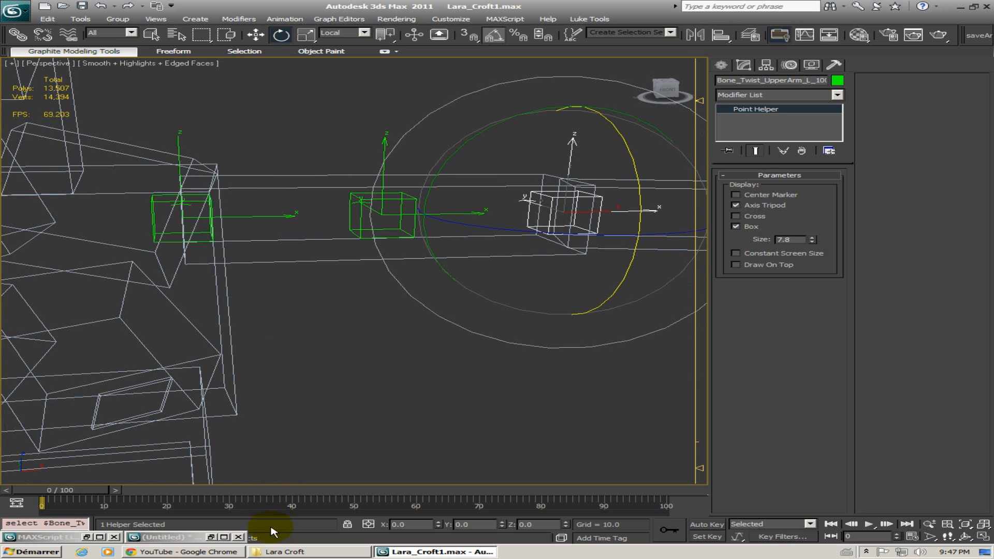
left_click(178, 552)
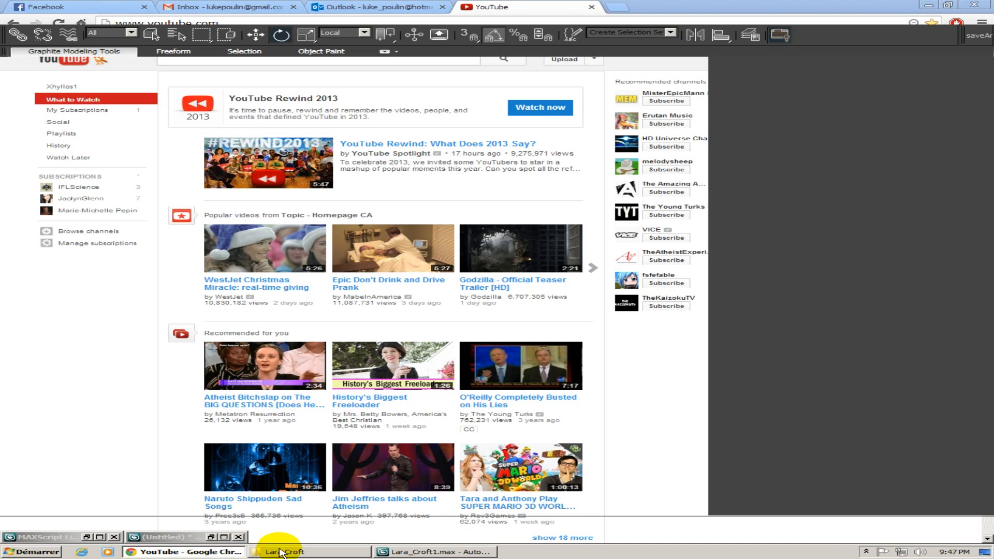
left_click(280, 552)
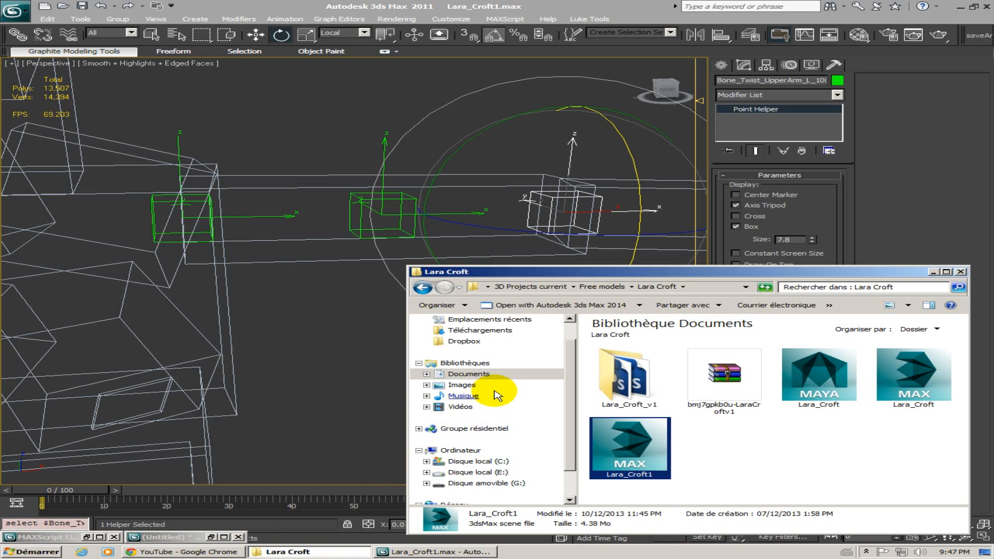
left_click(288, 551)
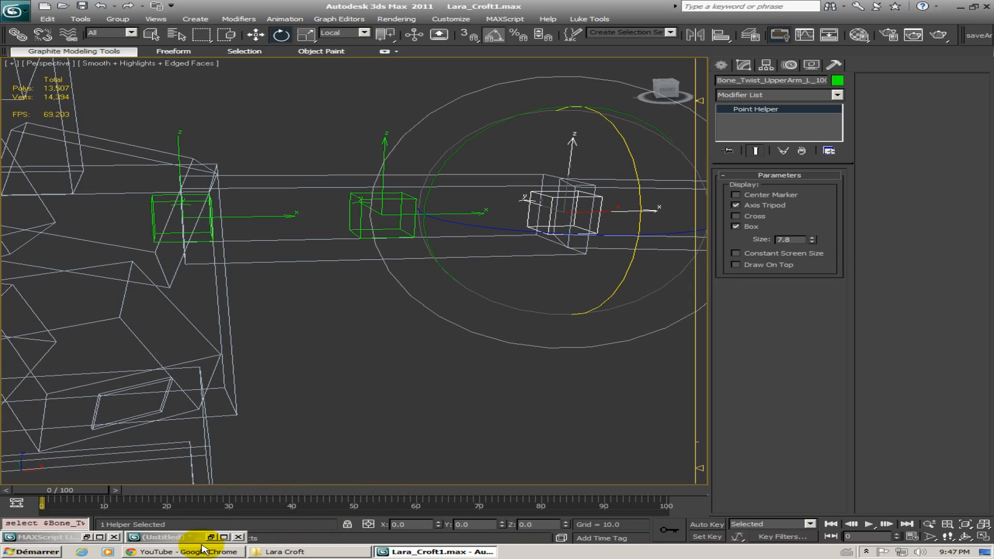
Review the MAXScript that places a helper along Bone_UpperArm_L beside the twist helpers, and put the script editor away
left_click(211, 537)
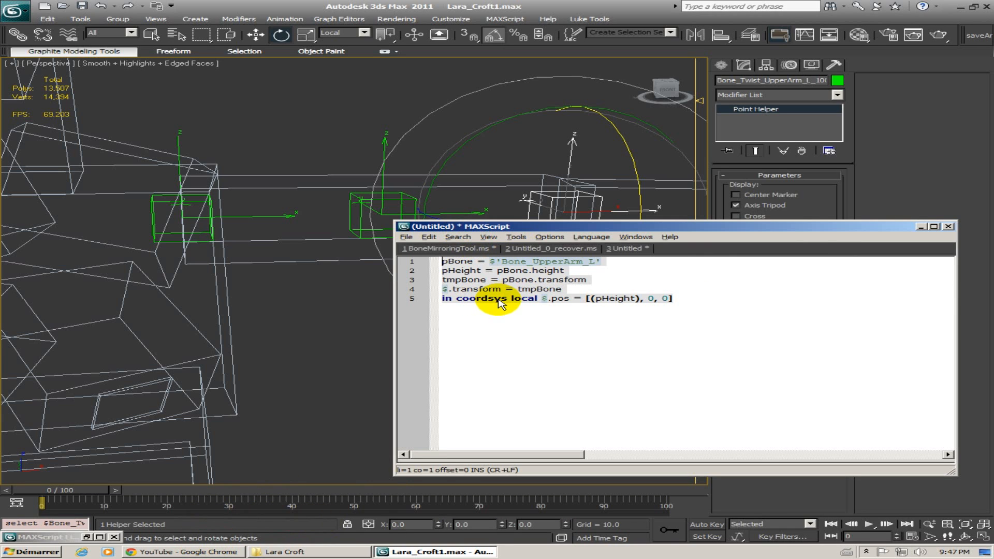
left_click_drag(606, 229, 642, 299)
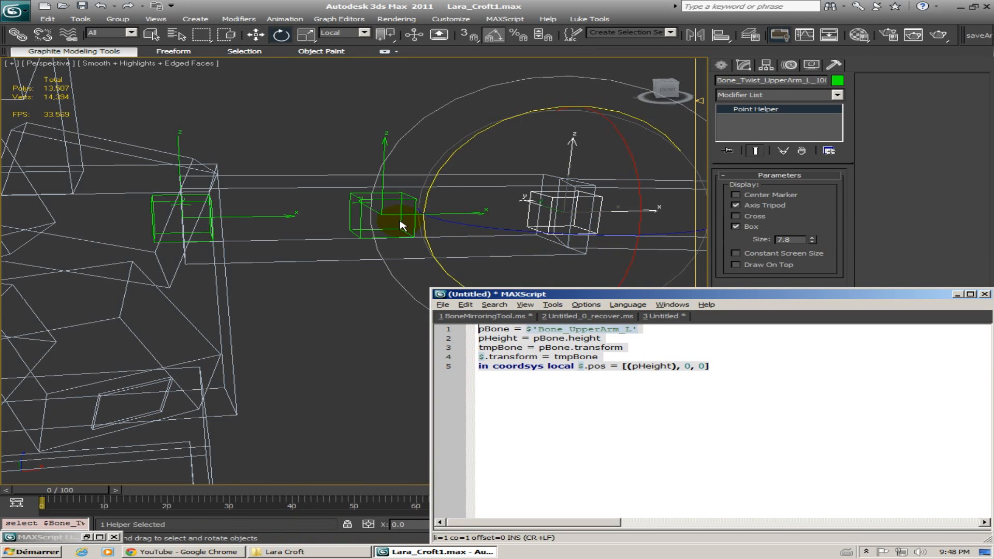
middle_click_drag(395, 217, 415, 185)
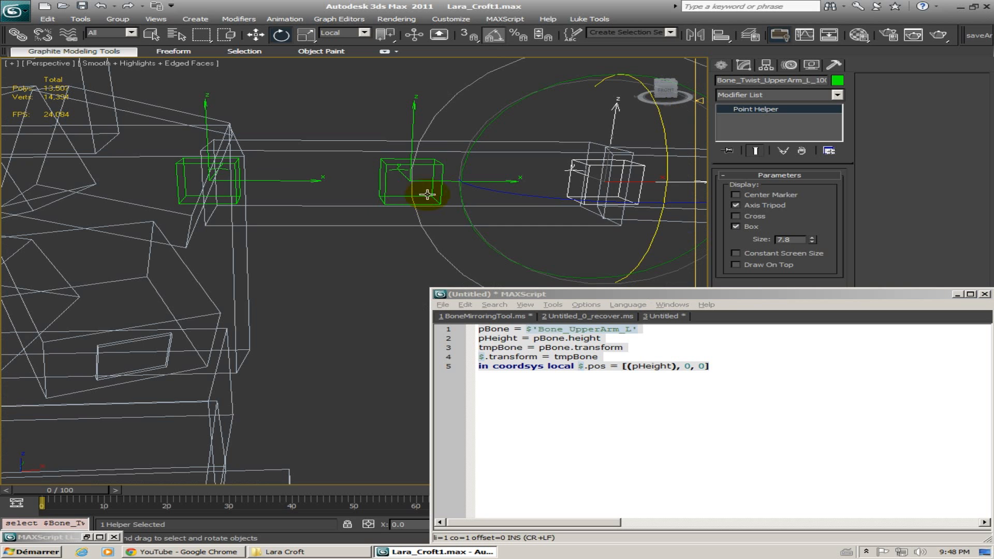
middle_click_drag(427, 195, 372, 186)
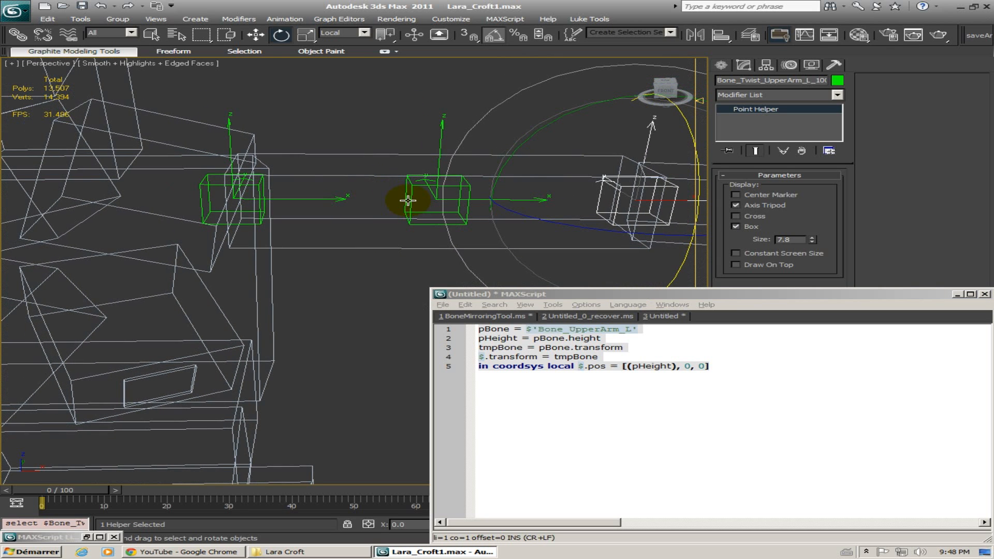
left_click(202, 195)
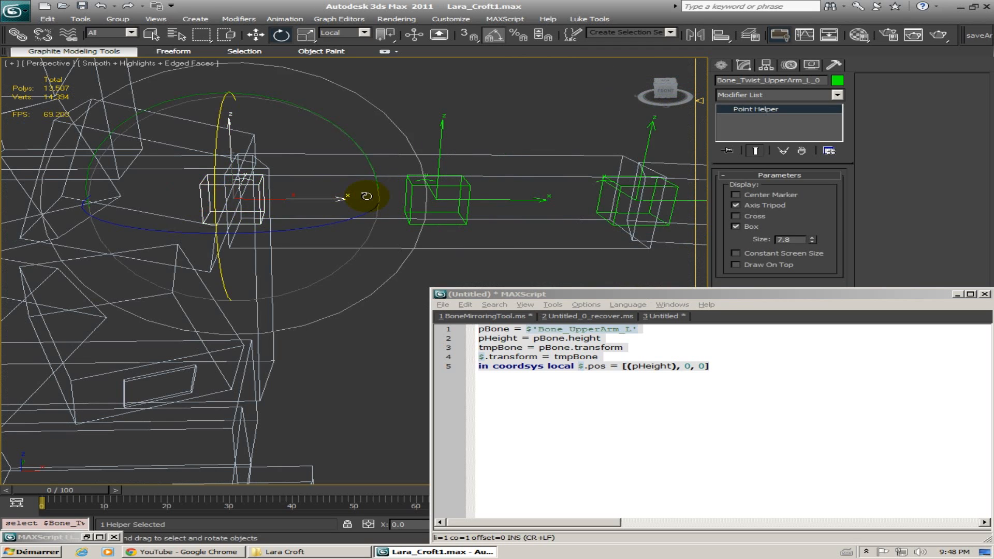
middle_click_drag(367, 177, 513, 202, "alt")
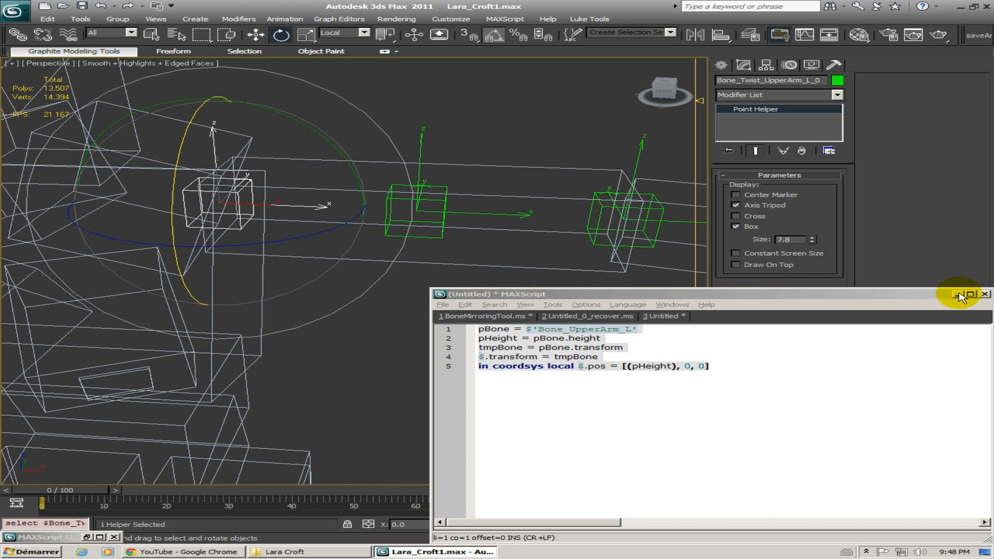
left_click(958, 295)
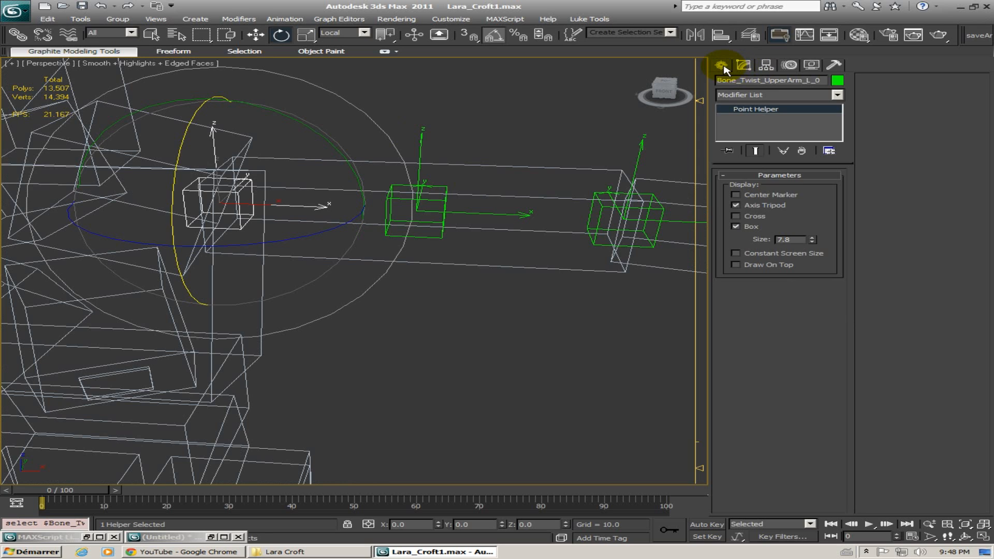
Create an ExposeTm helper in the empty space near the left upper arm
left_click(723, 66)
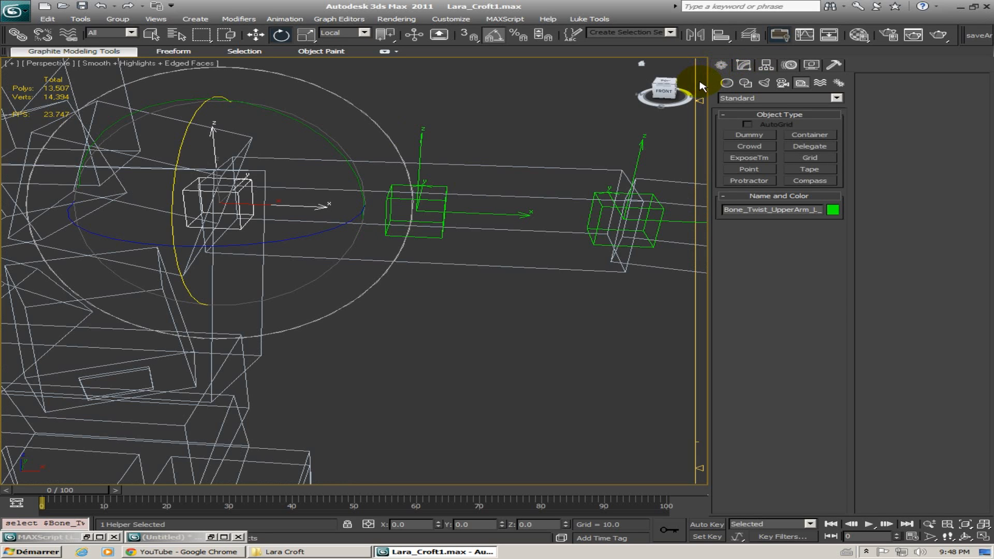
left_click(754, 159)
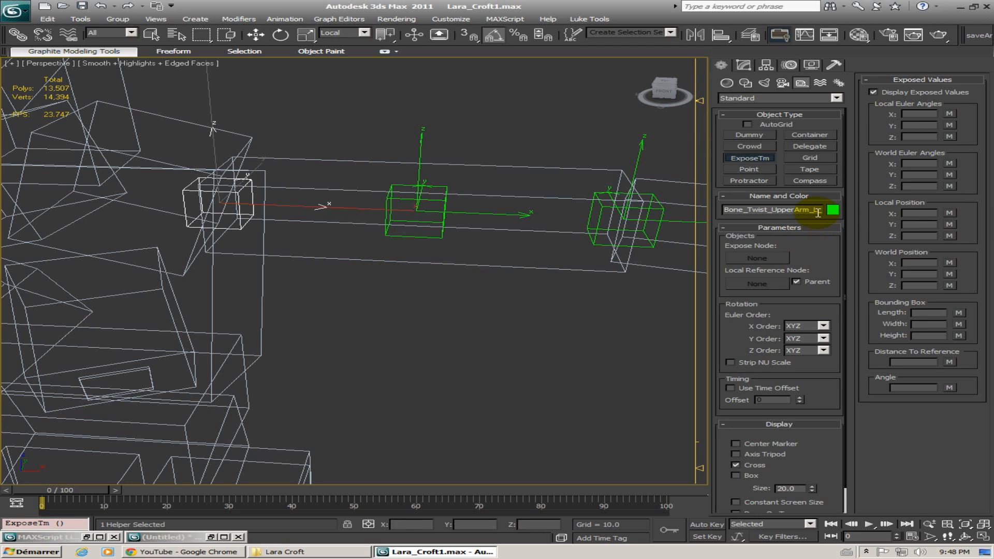
middle_click_drag(387, 286, 445, 290, "alt")
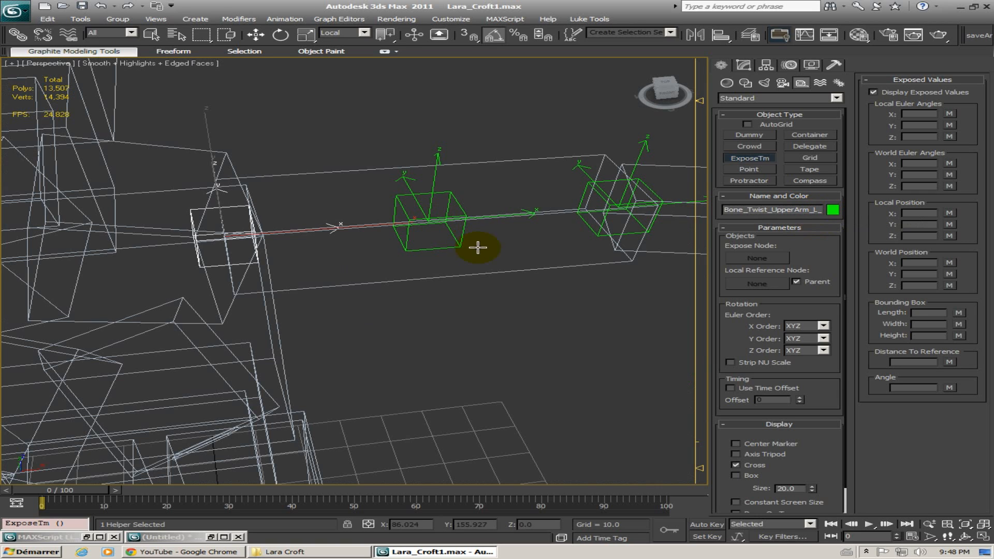
left_click_drag(809, 210, 857, 208)
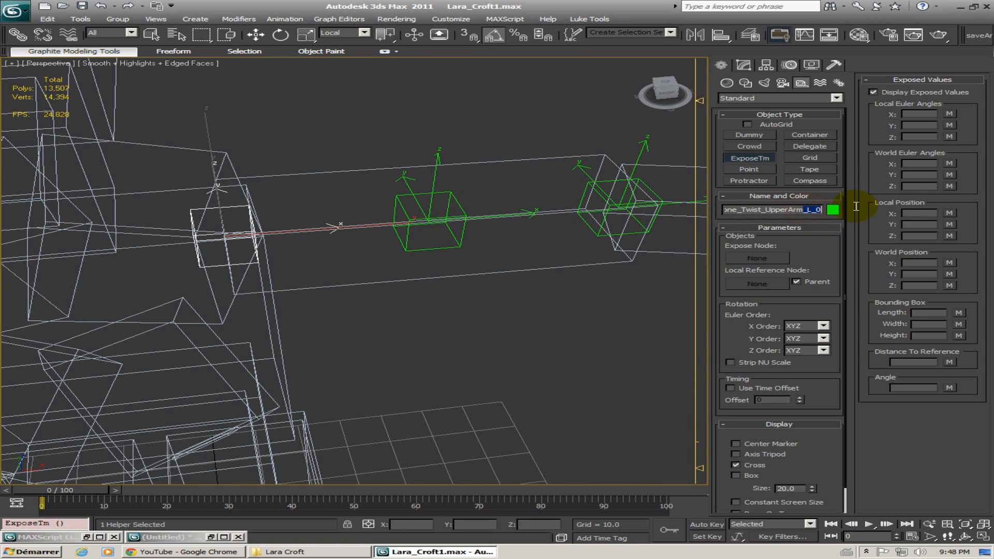
left_click(799, 210)
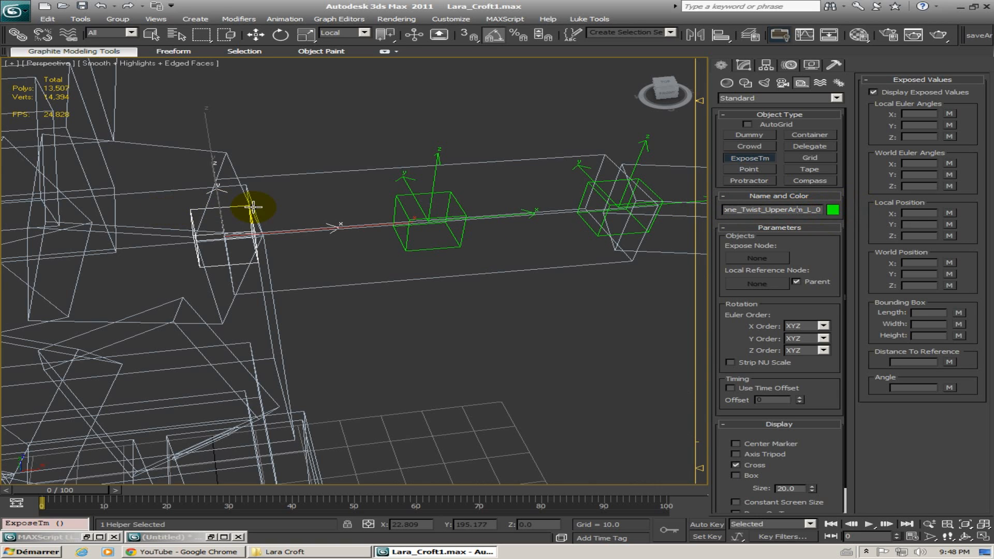
left_click(325, 267)
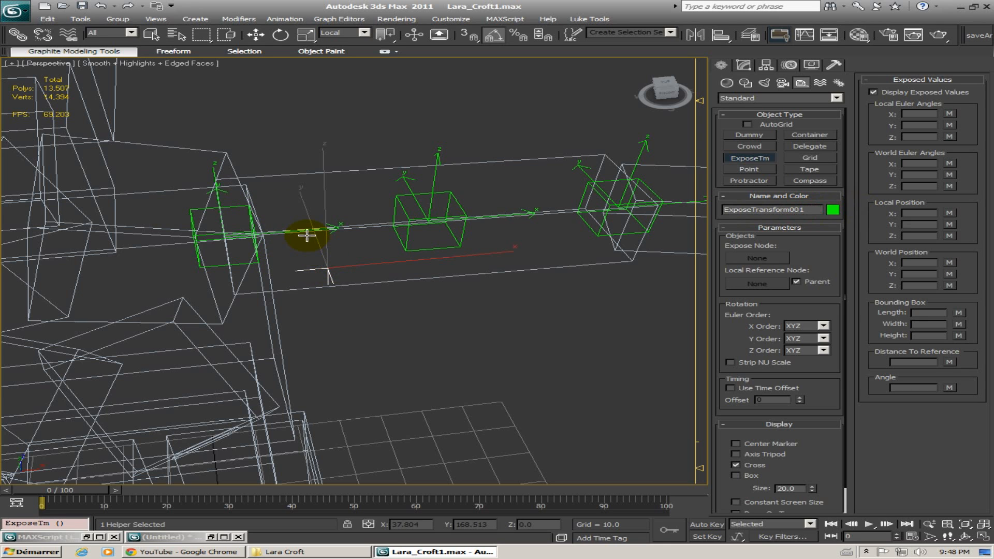
middle_click_drag(358, 286, 341, 273, "alt")
key("e")
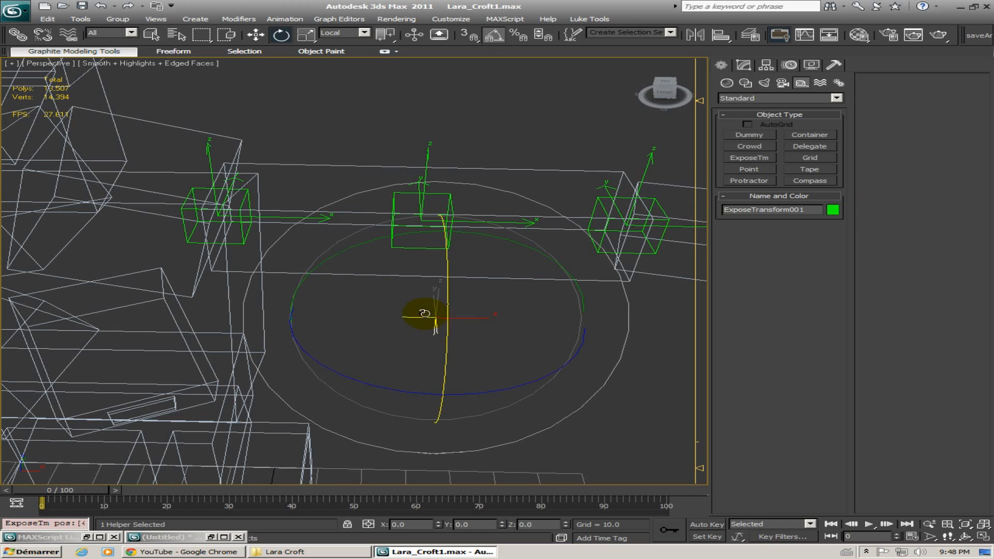
Align the new expose helper to Bone_UpperArm_L in X, Y, Z position by pivot point and in orientation on all axes
left_click(749, 62)
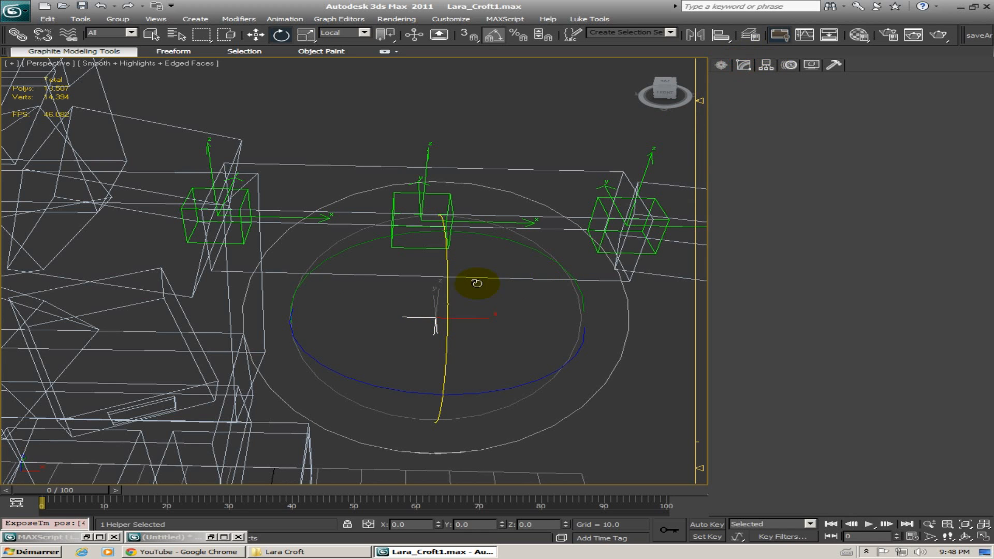
mouse_move(435, 275)
middle_mouse_down("alt")
mouse_move(435, 289)
mouse_move(421, 288)
mouse_move(434, 293)
middle_mouse_up("alt")
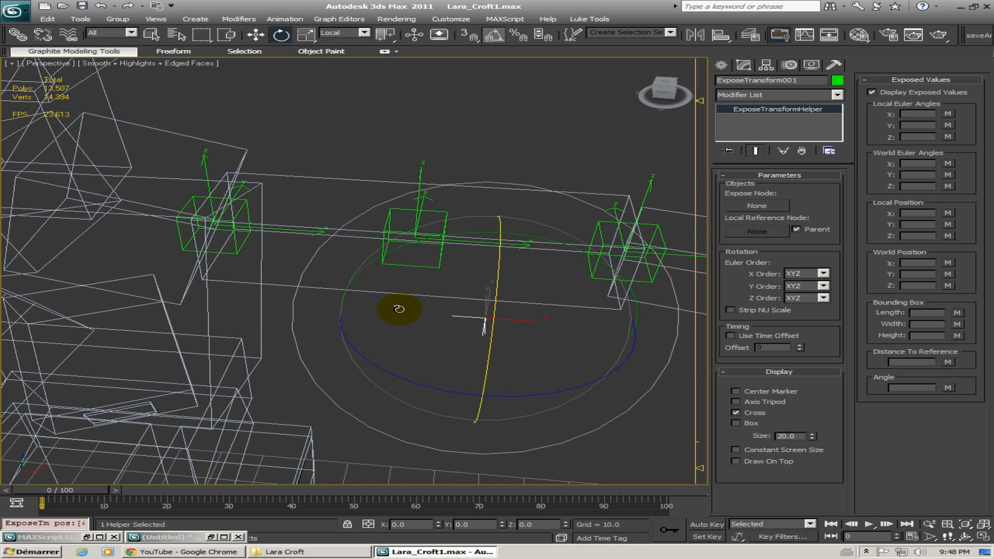
key("alt+a")
left_click(334, 291)
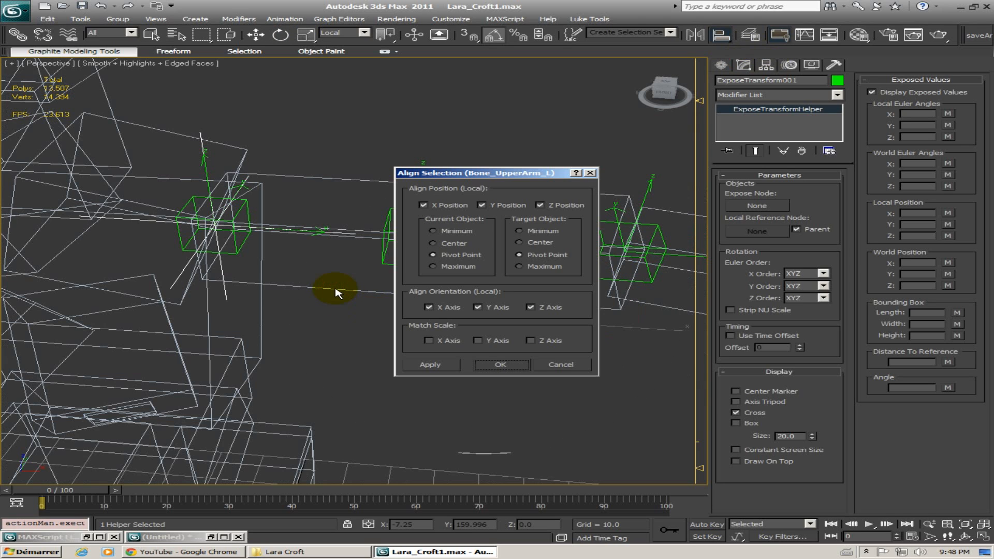
left_click(502, 366)
key("w")
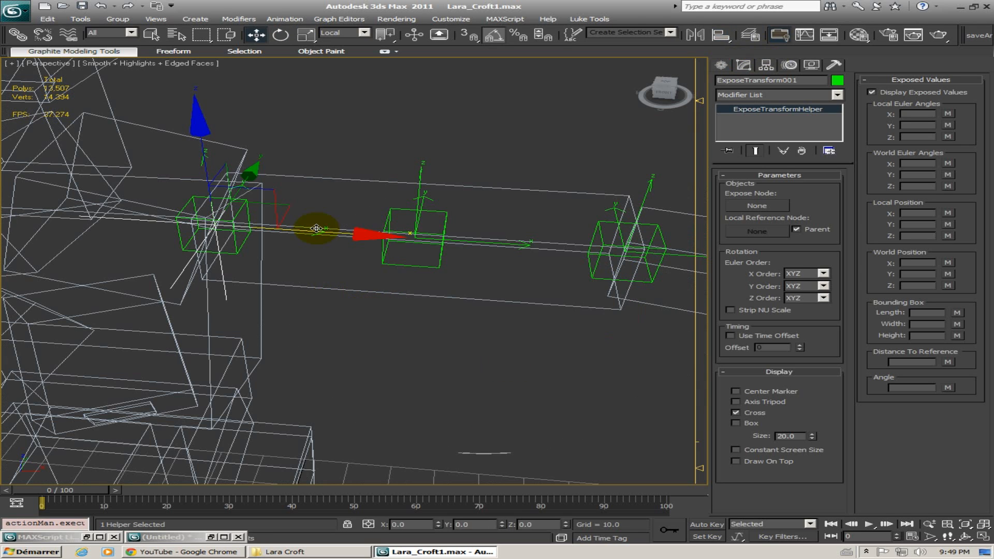
Display the expose helper as a box instead of a cross and set its size to 4.0
middle_click_drag(317, 228, 361, 223, "alt")
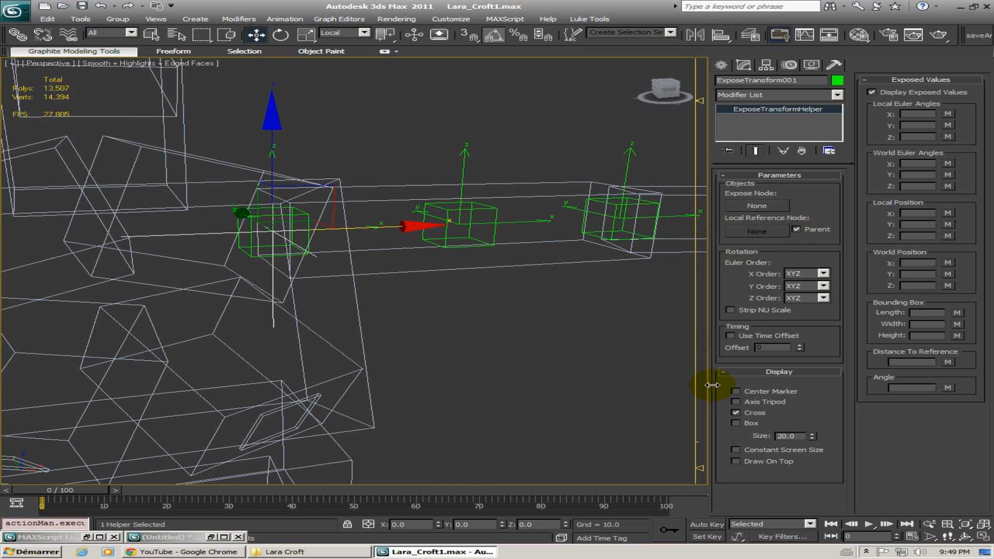
left_click(736, 423)
left_click(736, 413)
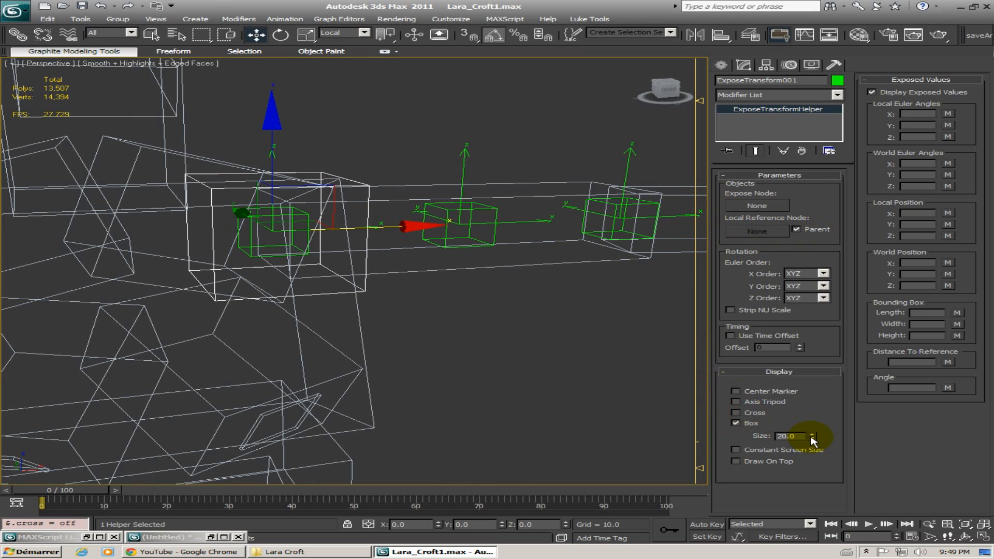
left_click_drag(812, 441, 821, 477)
middle_click_drag(603, 309, 484, 309, "alt")
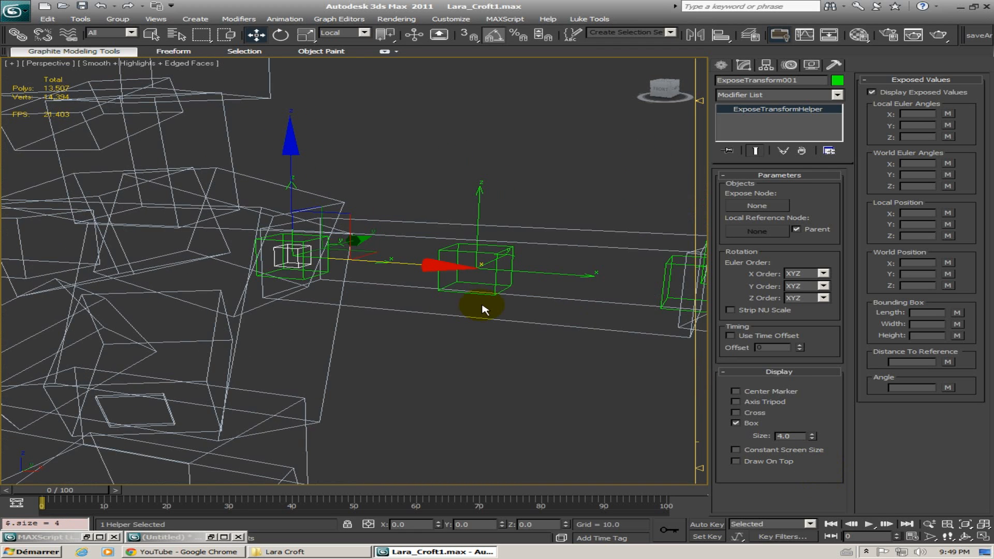
Link the expose helper to the left upper arm bone as its parent
left_click(19, 34)
left_click_drag(370, 303, 377, 284)
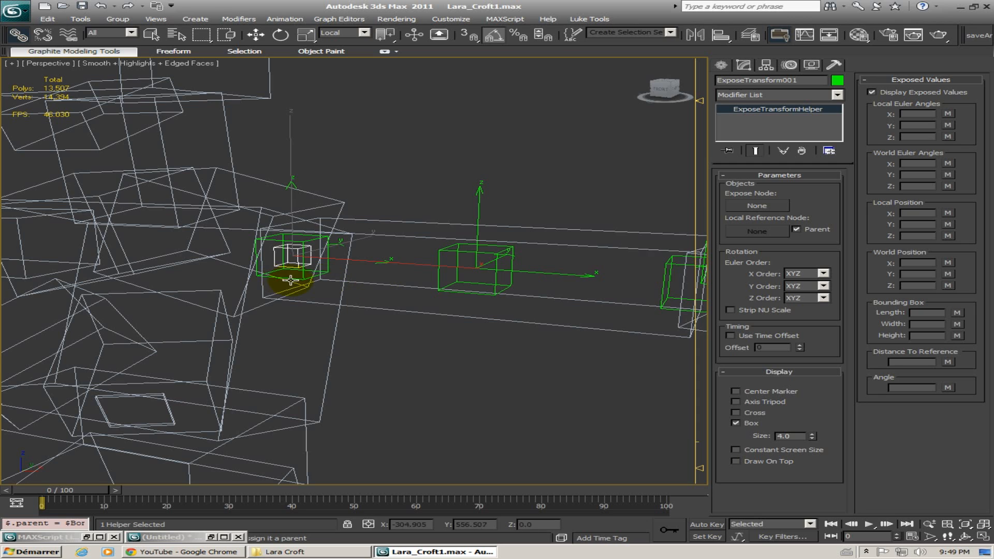
middle_click_drag(285, 271, 306, 255, "alt")
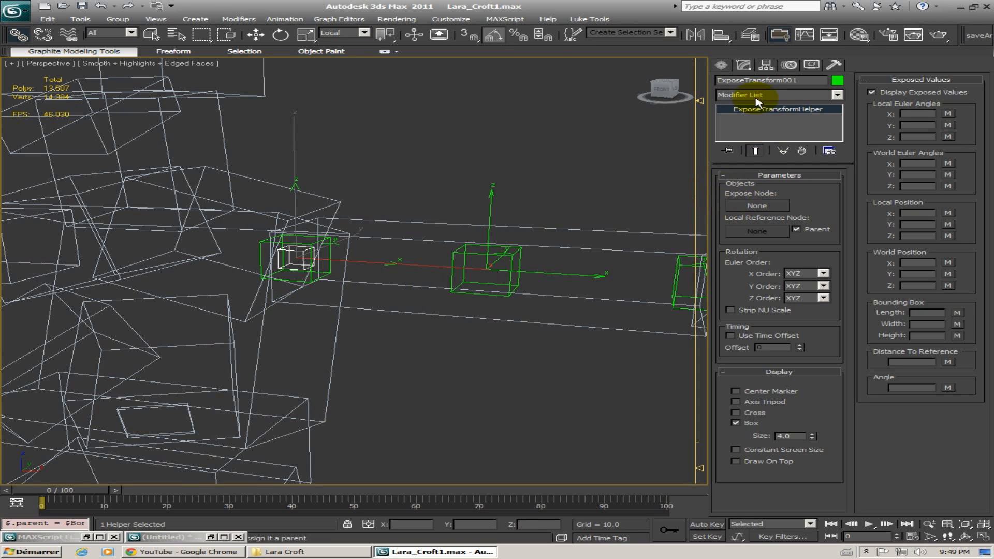
Rename the expose helper to Rig_ExpTM_UpperArm_L
left_click_drag(802, 81, 725, 91)
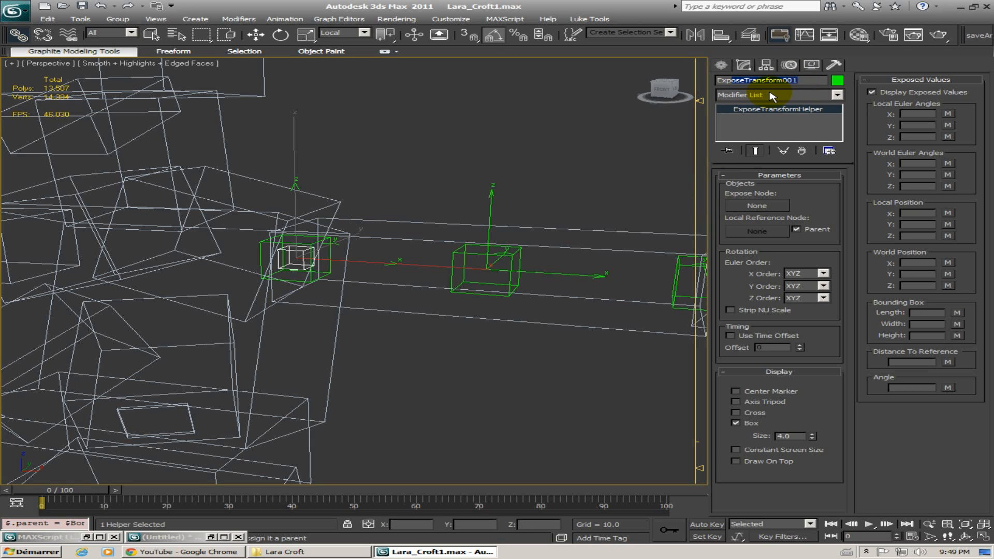
key("BackSpace")
type("Rig_ExpTM_UpperArm_L")
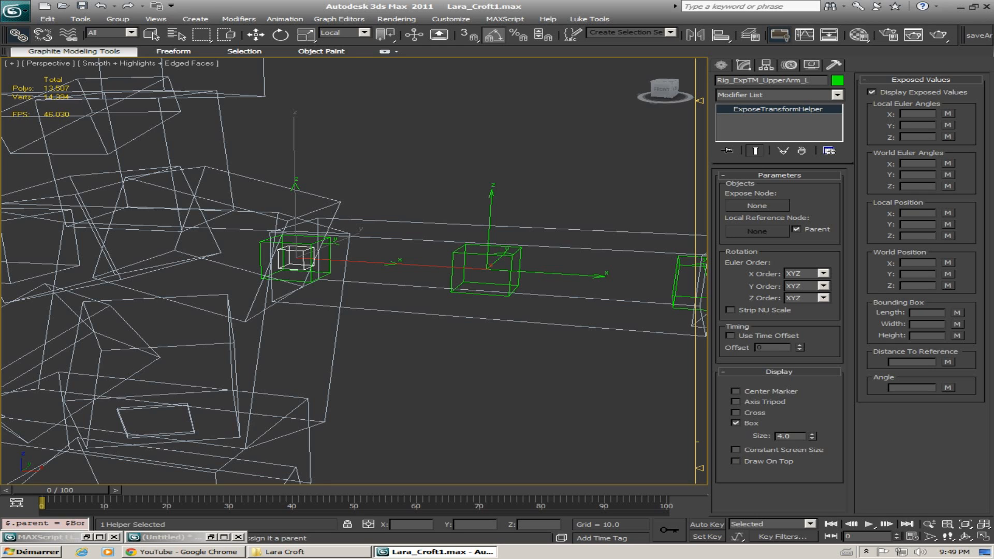
left_click(391, 344)
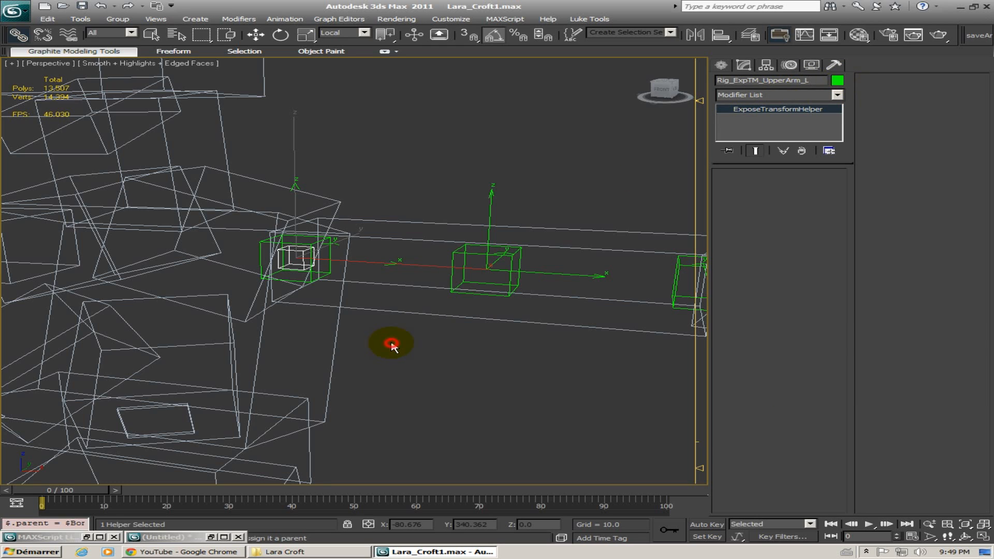
Change the object colour of Rig_ExpTM_UpperArm_L to golden yellow from the 3ds Max palette
left_click(296, 252)
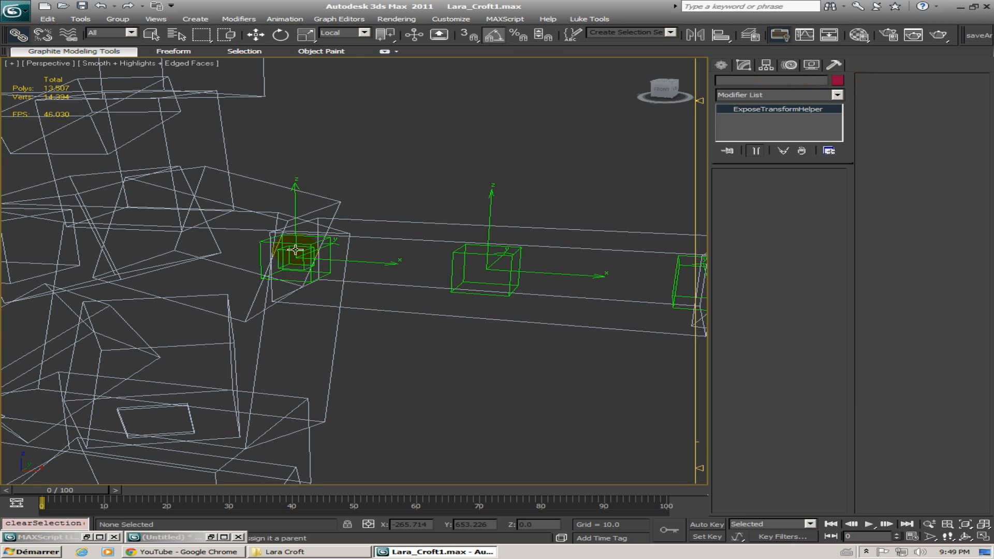
left_click(837, 82)
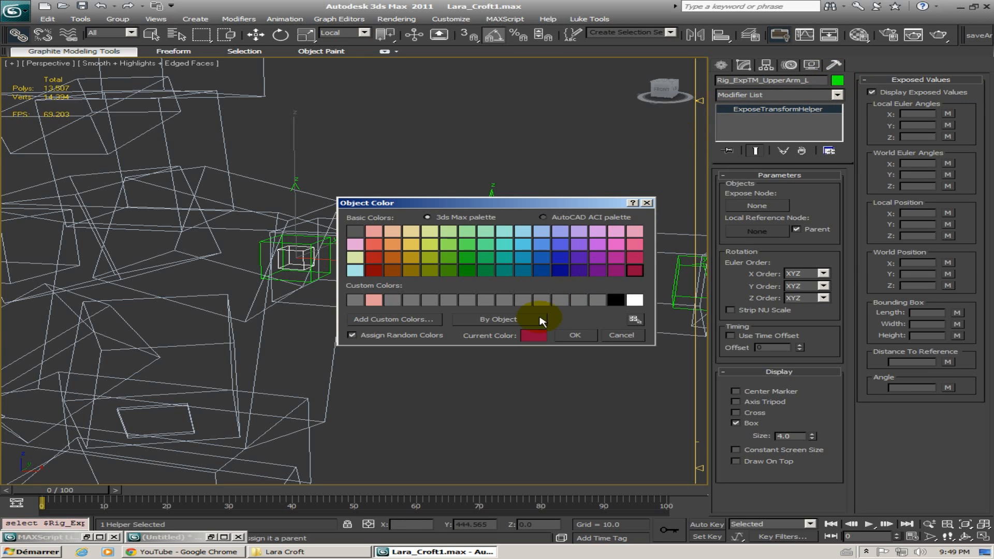
left_click(417, 245)
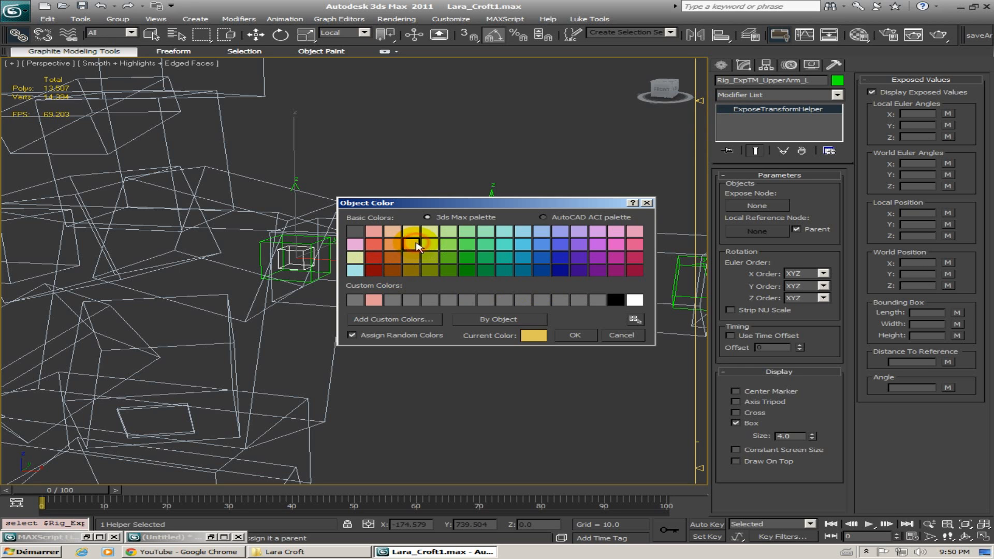
left_click(577, 335)
middle_click_drag(425, 307, 358, 315, "alt")
left_click(424, 321)
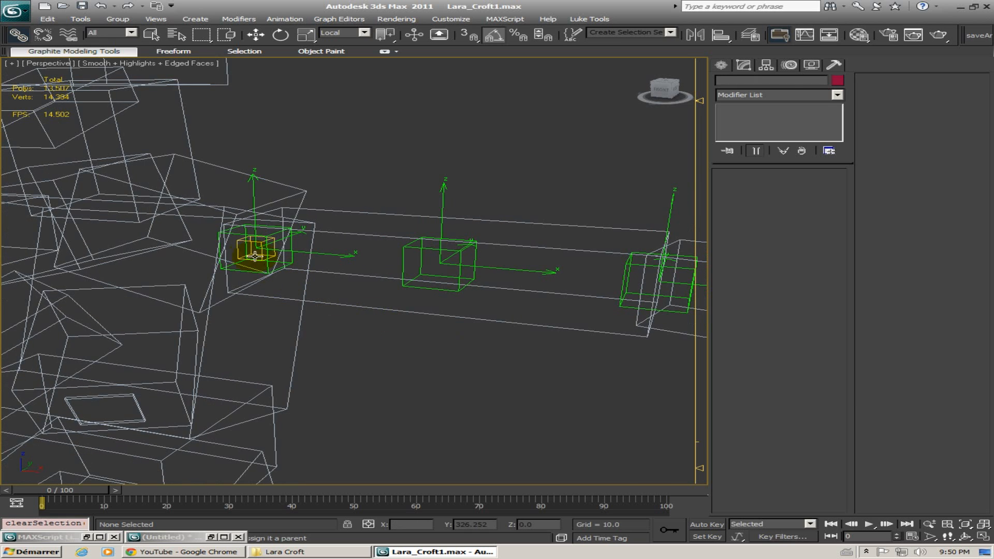
Assign Bone_UpperArm_L as the expose node of Rig_ExpTM_UpperArm_L, keeping its parent as the local reference
left_click_drag(239, 253, 266, 286)
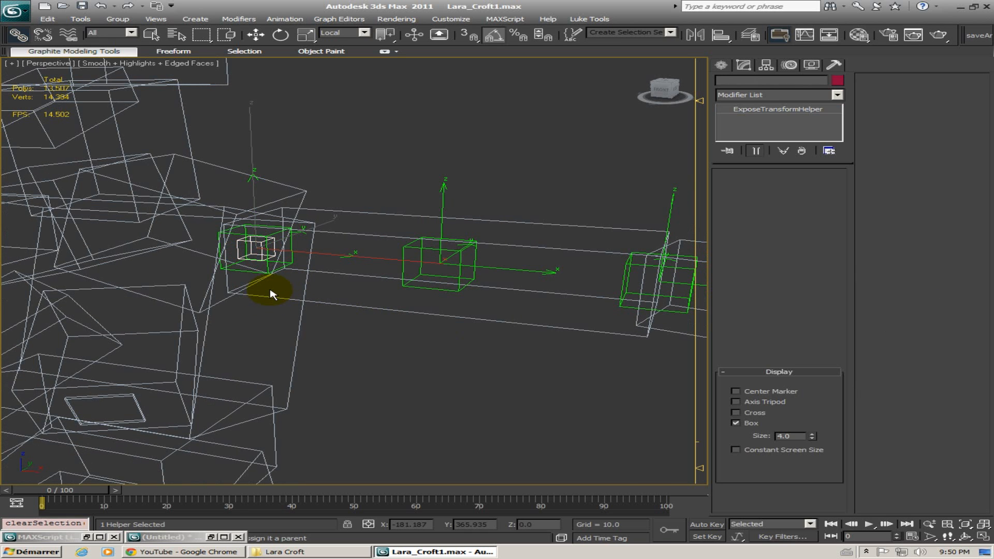
middle_click_drag(266, 288, 322, 304, "alt")
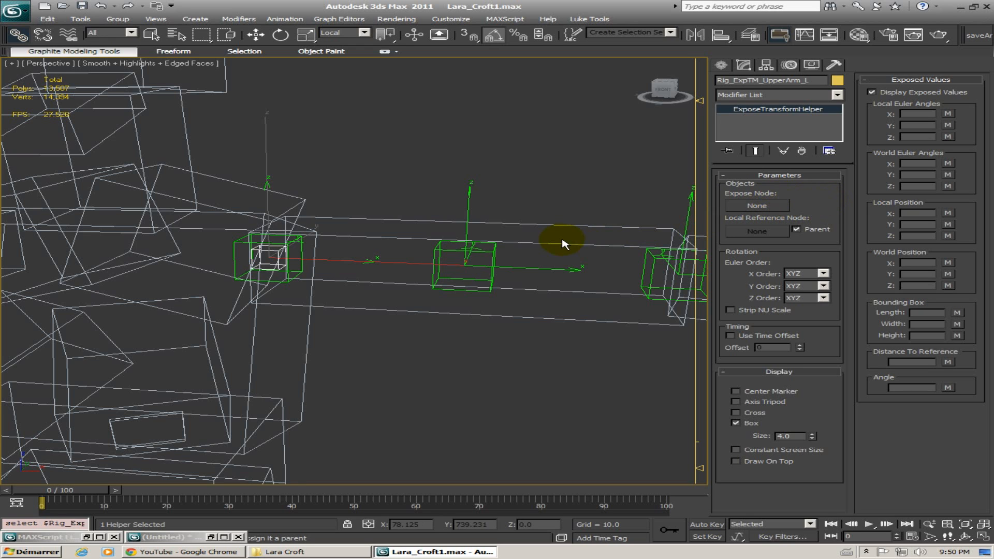
middle_click_drag(273, 283, 265, 281, "alt")
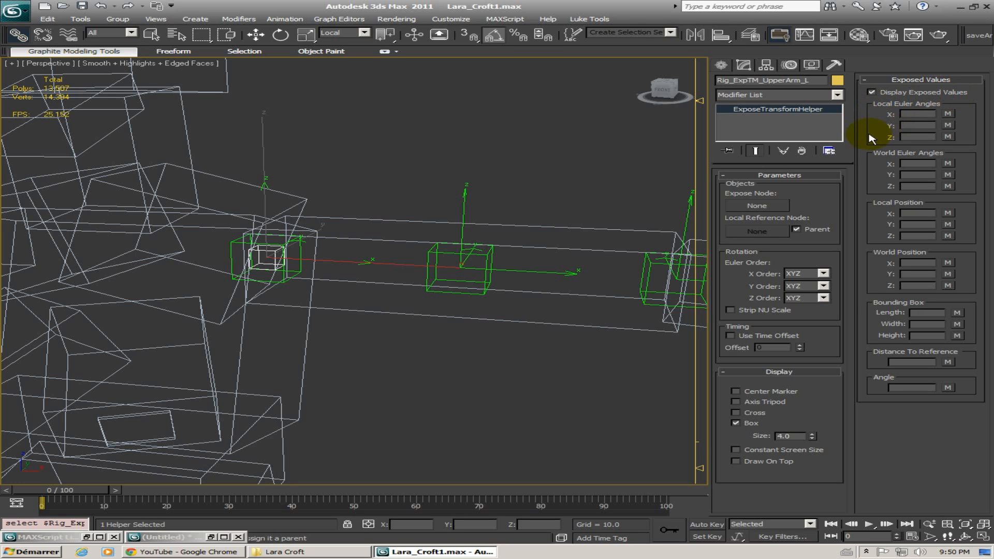
left_click(757, 206)
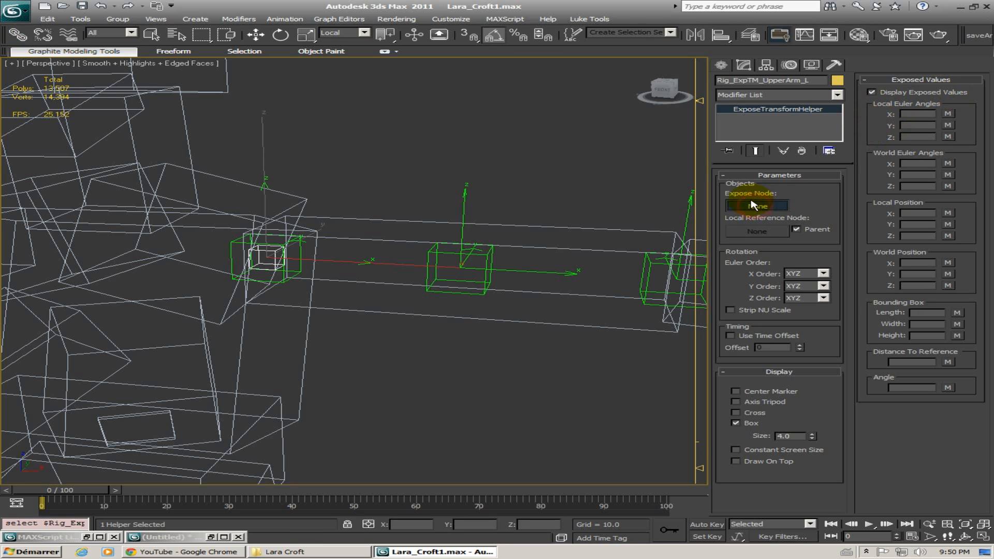
left_click(559, 226)
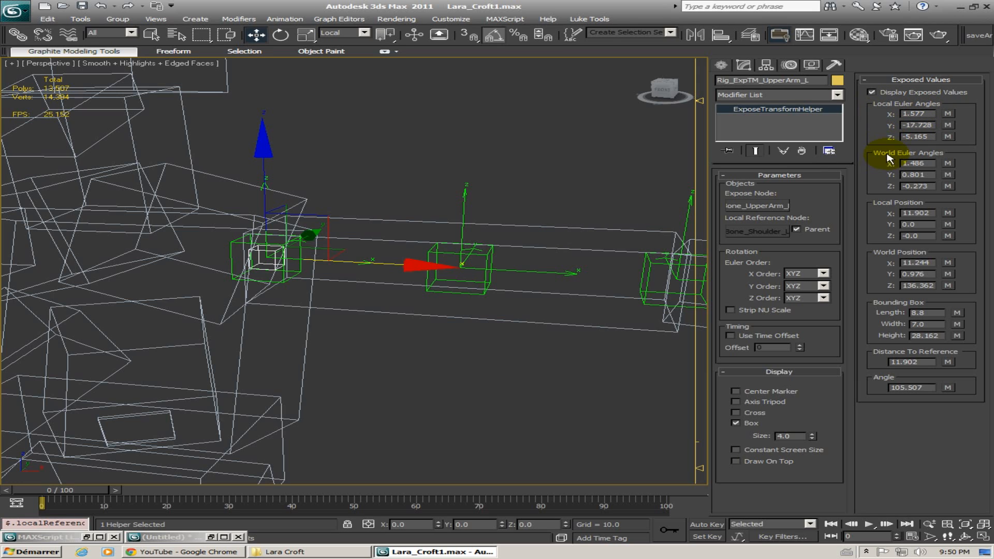
Compare the left upper arm bone with the expose helper and examine the helper's exposed local and world Euler angles
middle_click_drag(397, 232, 384, 171)
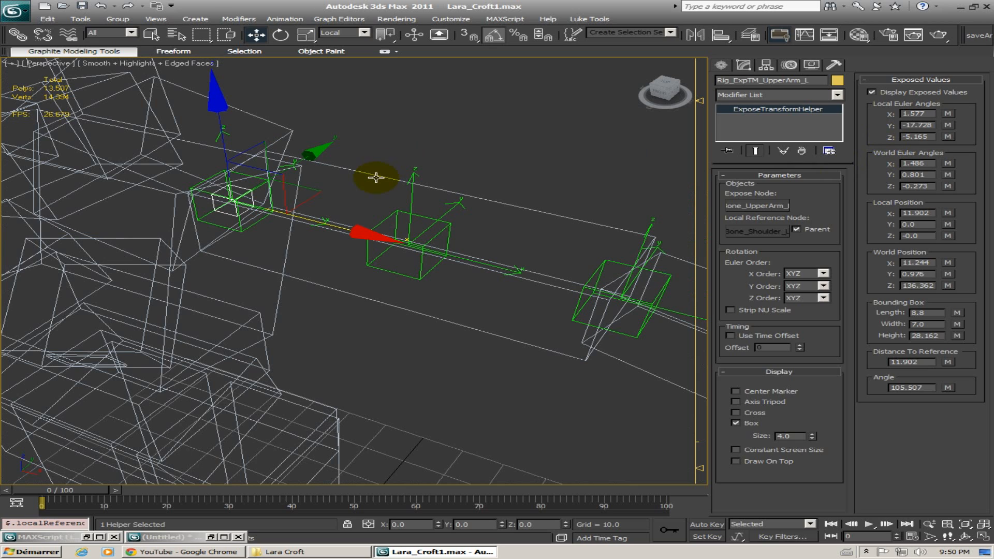
left_click(376, 177)
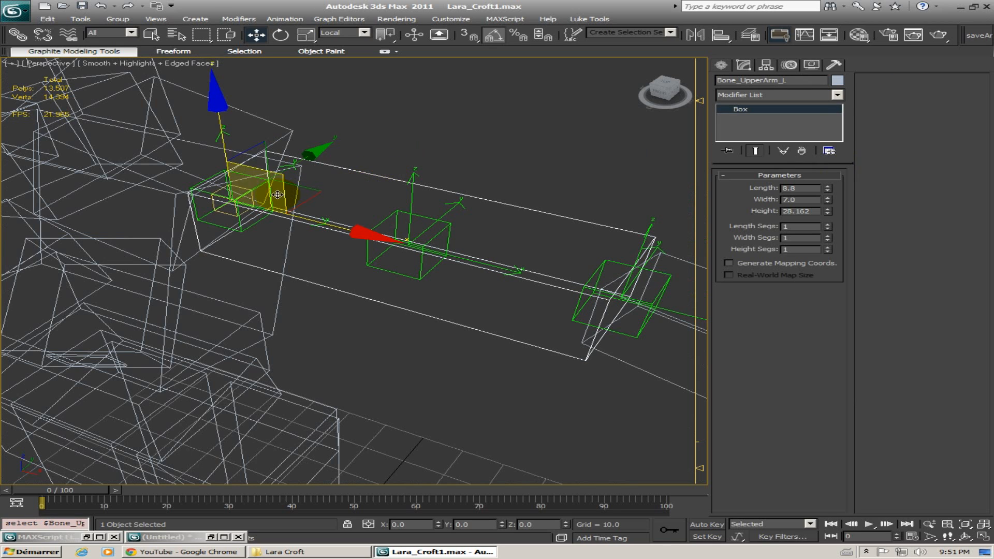
left_click(242, 189)
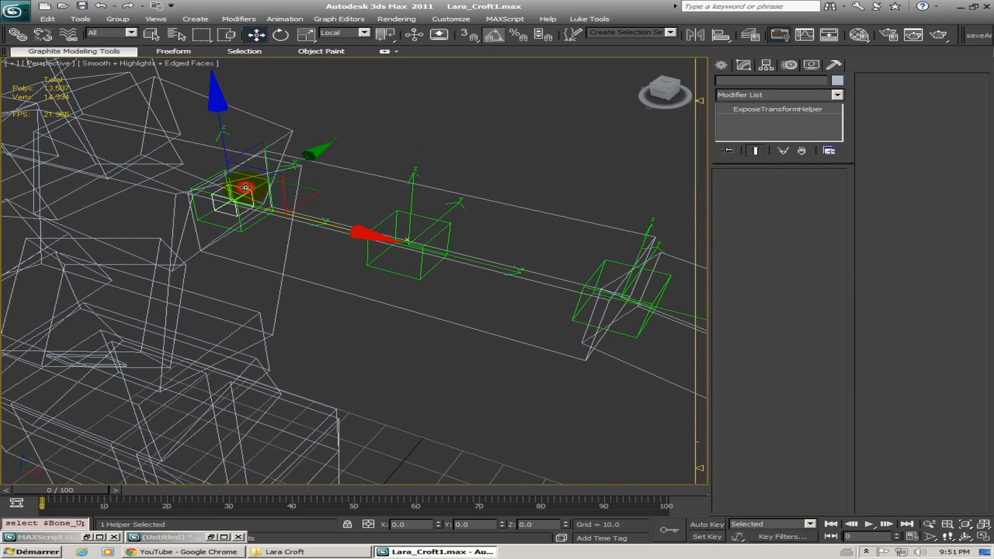
middle_click_drag(315, 193, 335, 184, "alt")
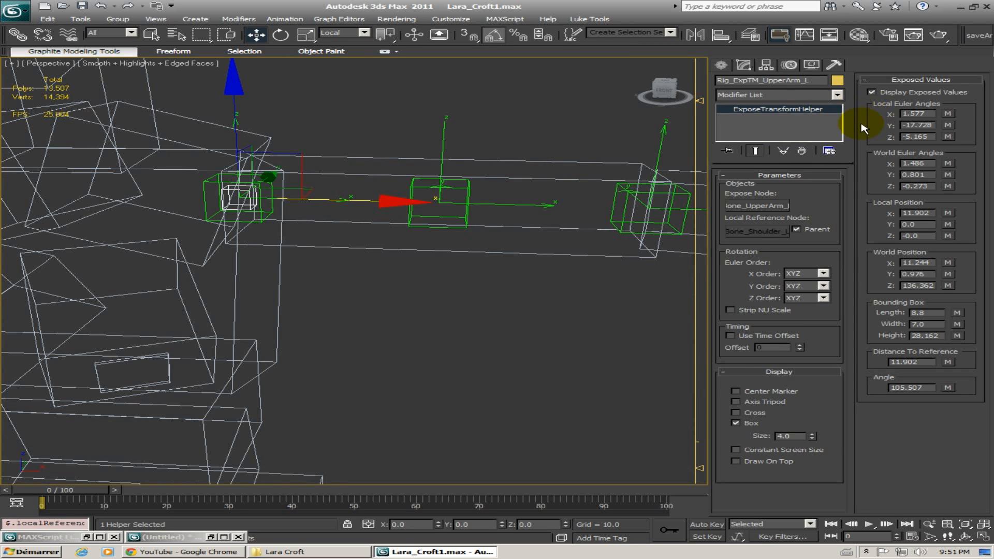
mouse_move(377, 160)
middle_mouse_down("alt")
mouse_move(389, 158)
mouse_move(390, 181)
mouse_move(417, 186)
mouse_move(383, 140)
mouse_move(290, 184)
mouse_move(317, 193)
mouse_move(373, 144)
mouse_move(329, 155)
mouse_move(371, 154)
middle_mouse_up("alt")
scroll(365, 153, "up", 3)
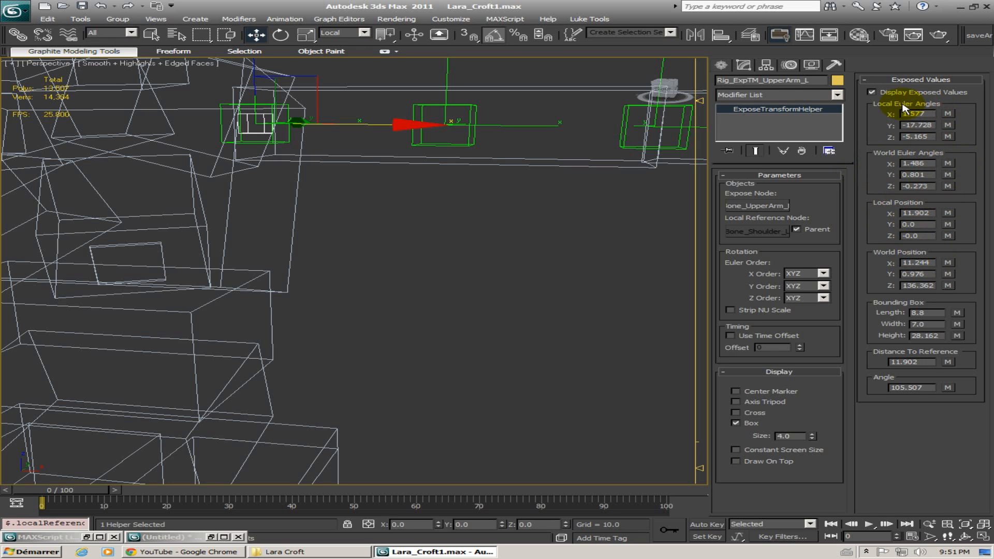
middle_click_drag(429, 182, 484, 216, "alt")
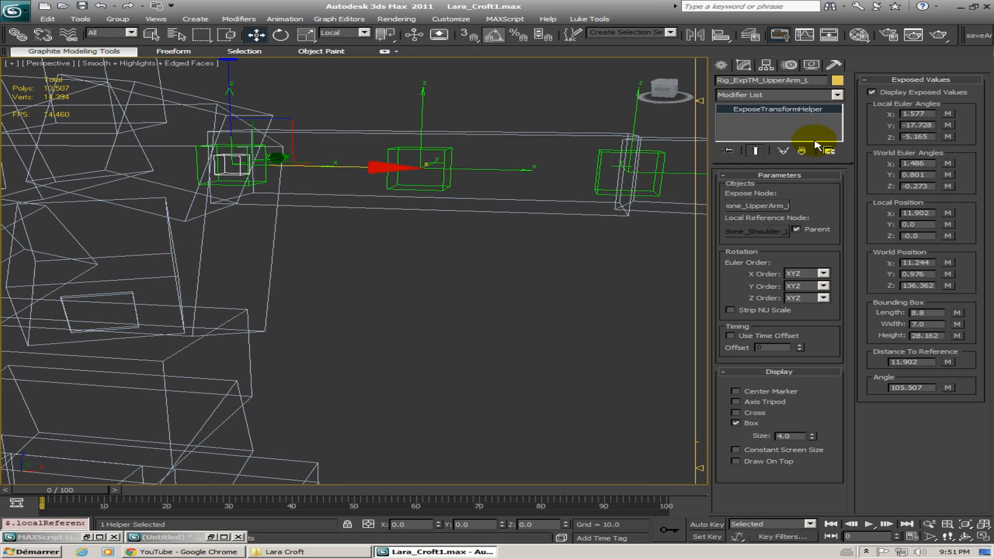
middle_click_drag(380, 157, 455, 172, "alt")
Try twisting Bone_UpperArm_L around its local X axis
left_click(459, 139)
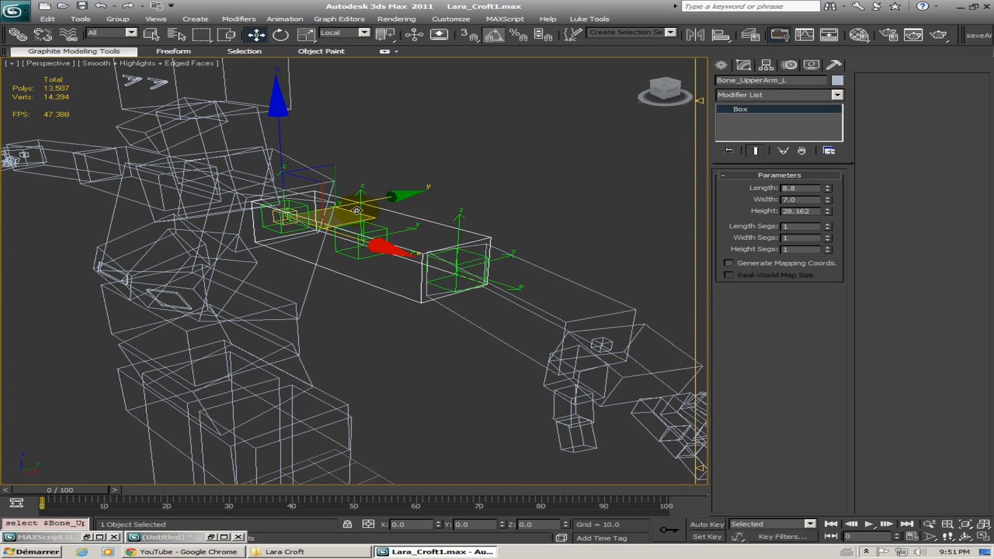
key("e")
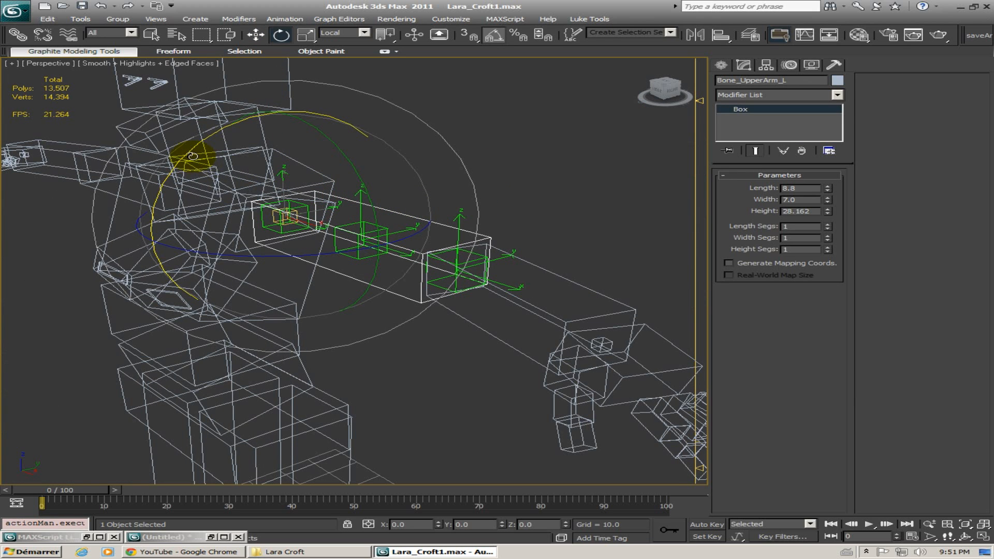
mouse_move(191, 152)
left_mouse_down()
mouse_move(173, 170)
mouse_move(197, 166)
left_mouse_up()
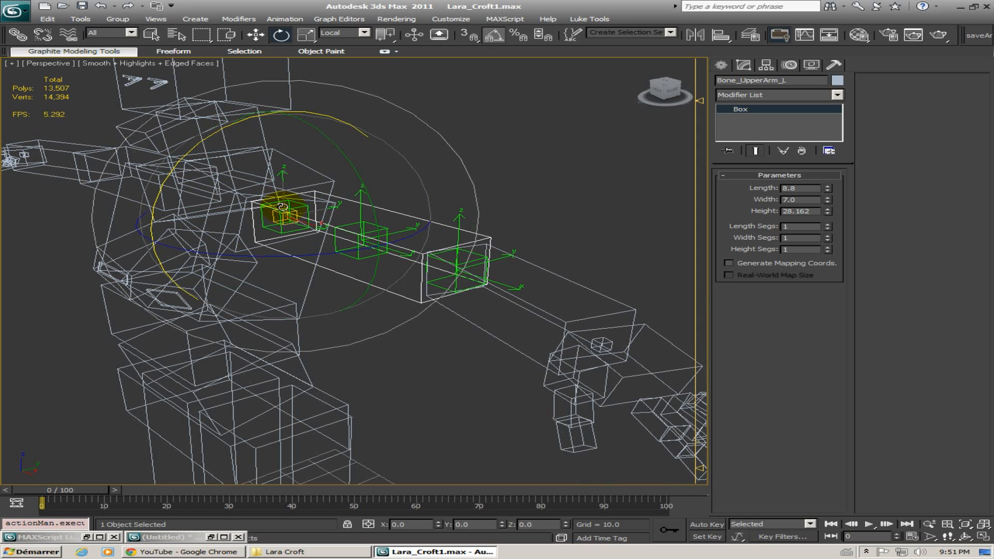
Examine the exposed values of Rig_ExpTM_UpperArm_L together with the twist helpers along the left upper arm
middle_click_drag(278, 211, 358, 182, "alt")
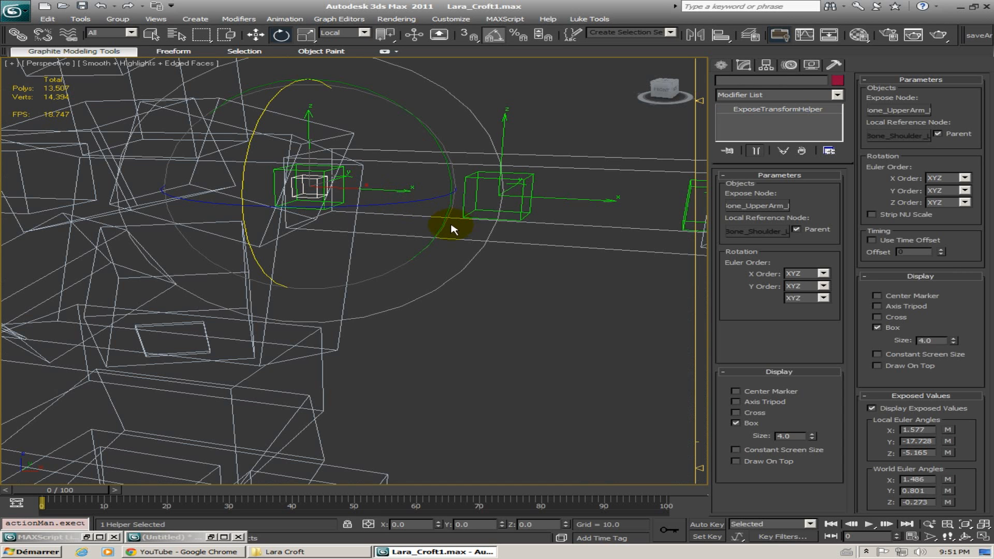
middle_click_drag(428, 195, 403, 189, "alt")
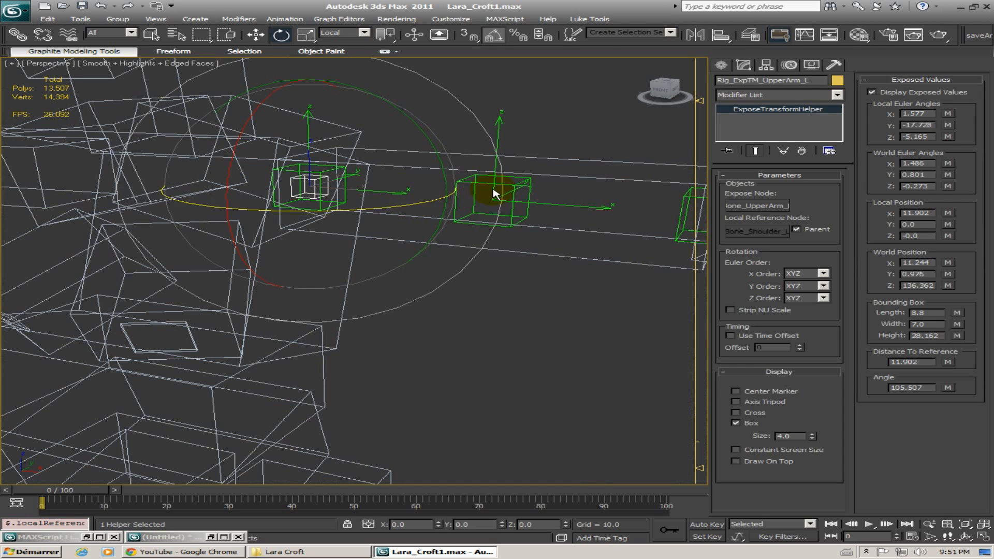
middle_click_drag(493, 180, 881, 155, "alt")
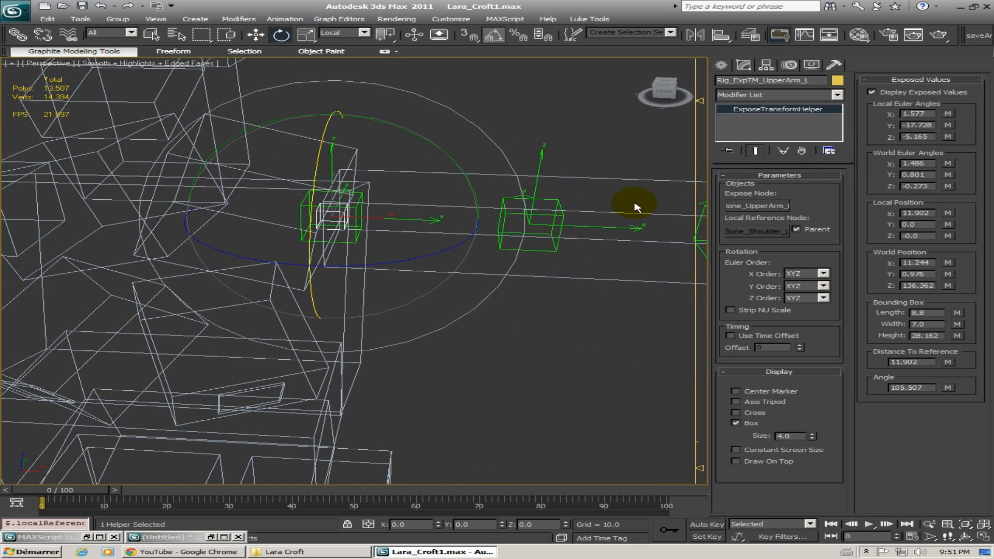
middle_click_drag(637, 204, 585, 163, "alt")
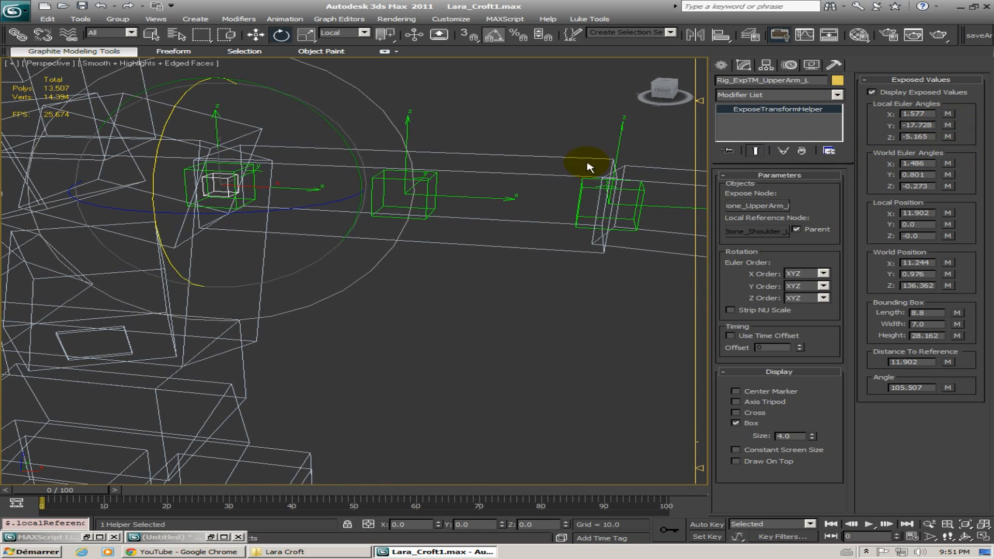
middle_click_drag(324, 154, 924, 154, "alt")
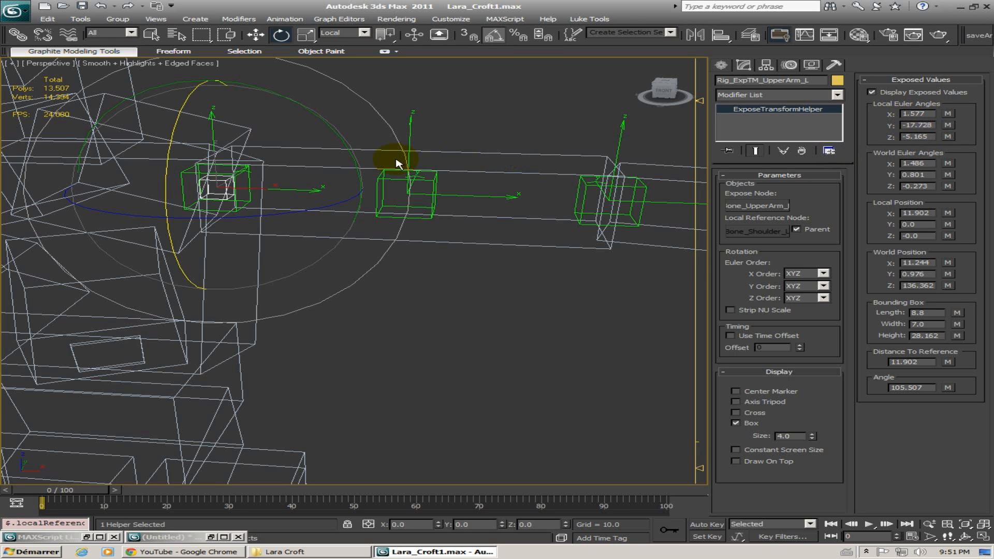
middle_click_drag(409, 163, 447, 162)
middle_click_drag(264, 199, 356, 200)
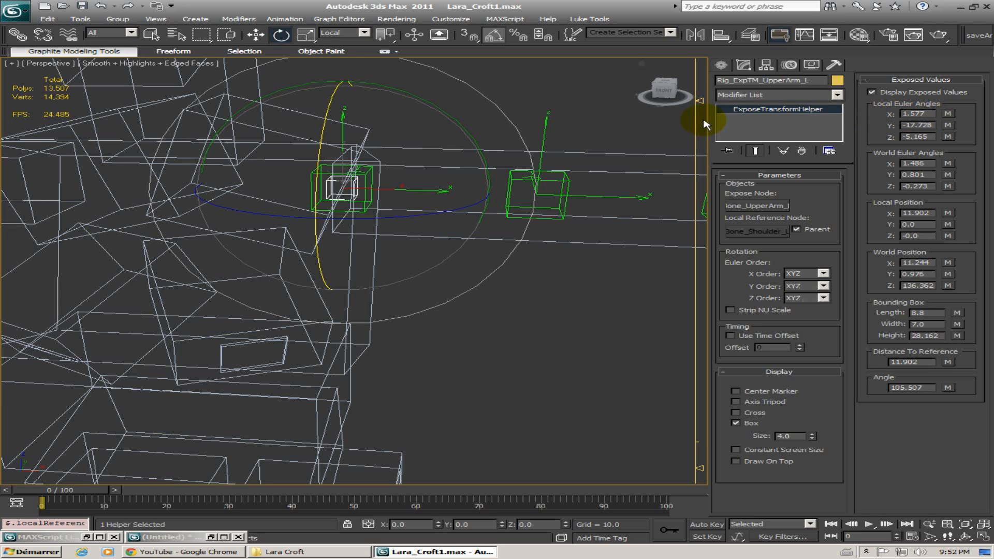
Check Bone_Shoulder_L as the local reference node, and return to the expose helper's exposed values
mouse_move(424, 147)
middle_mouse_down("alt")
mouse_move(344, 145)
mouse_move(421, 138)
mouse_move(440, 152)
middle_mouse_up("alt")
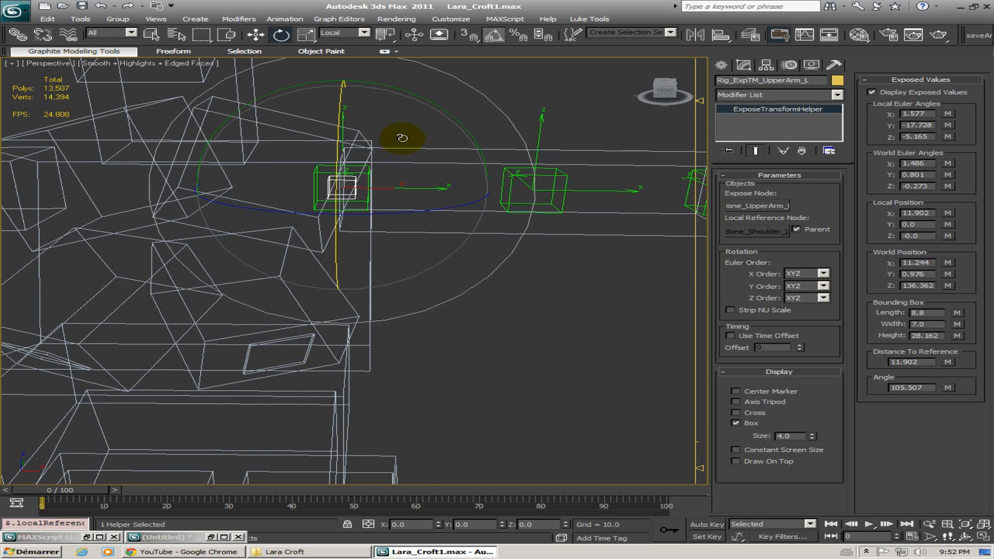
mouse_move(402, 137)
middle_mouse_down("alt")
mouse_move(382, 133)
mouse_move(377, 149)
mouse_move(397, 149)
middle_mouse_up("alt")
left_click(352, 127)
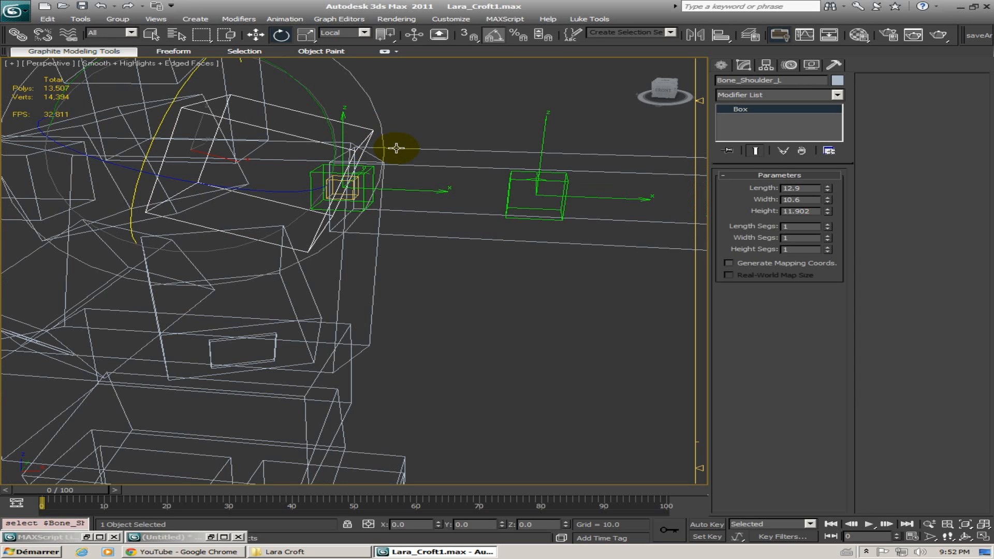
left_click(328, 186)
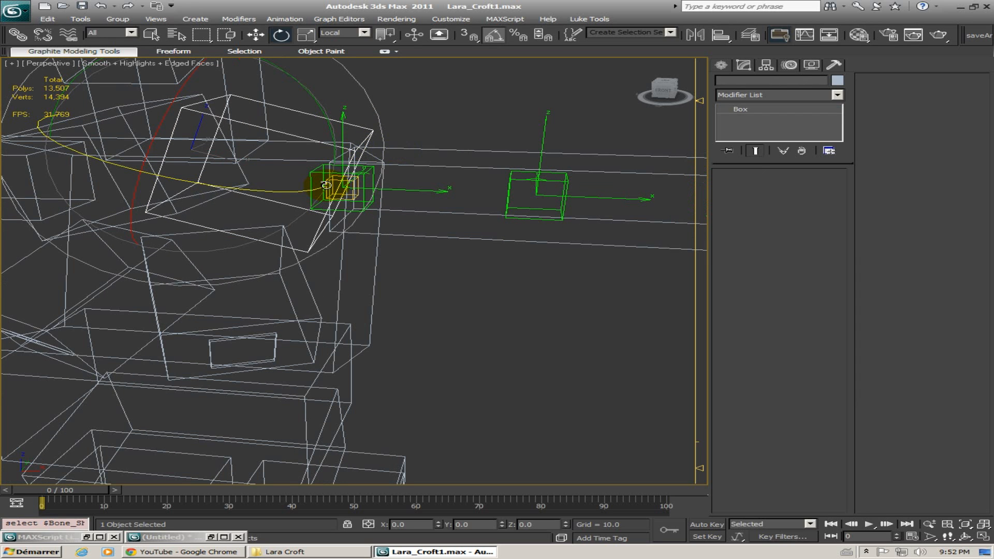
middle_click_drag(371, 197, 351, 194, "alt")
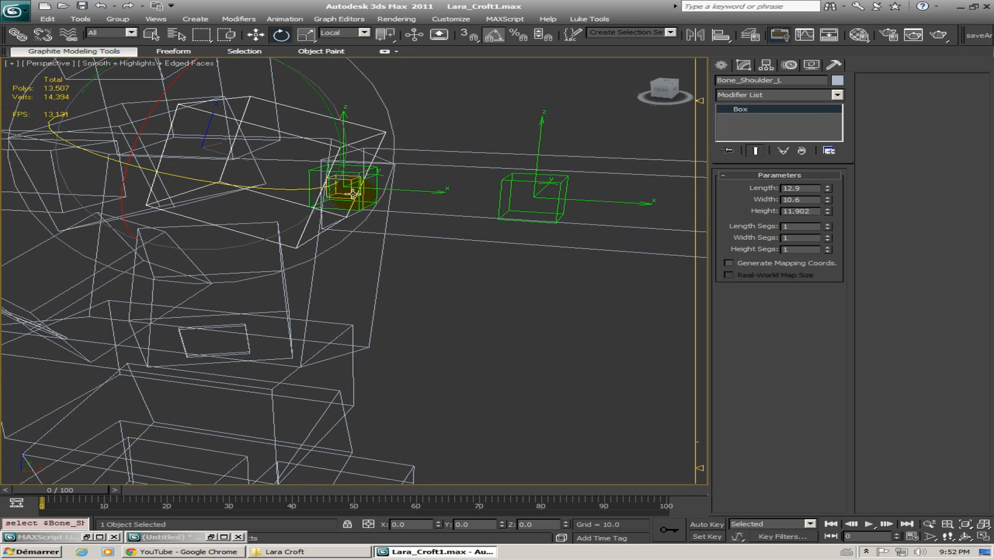
left_click(347, 196)
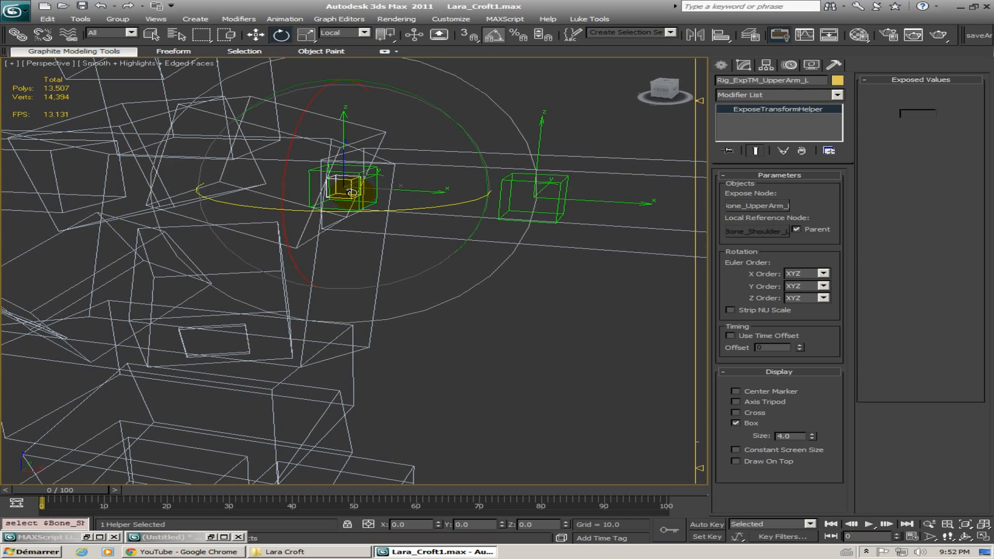
middle_click_drag(347, 197, 411, 173, "alt")
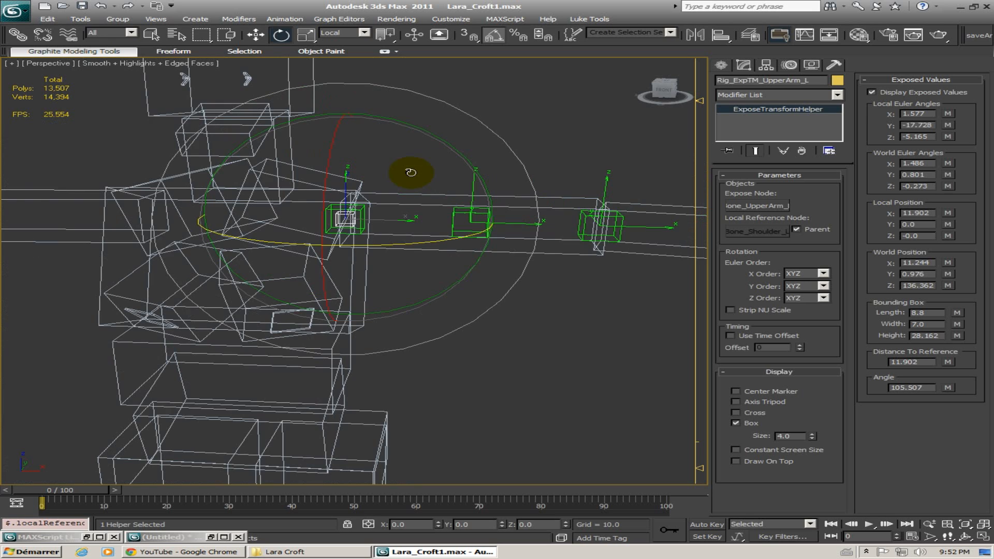
Create a point helper and align it to Bone_UpperArm_L in position and orientation on all axes, pivot point to pivot point
left_click(721, 65)
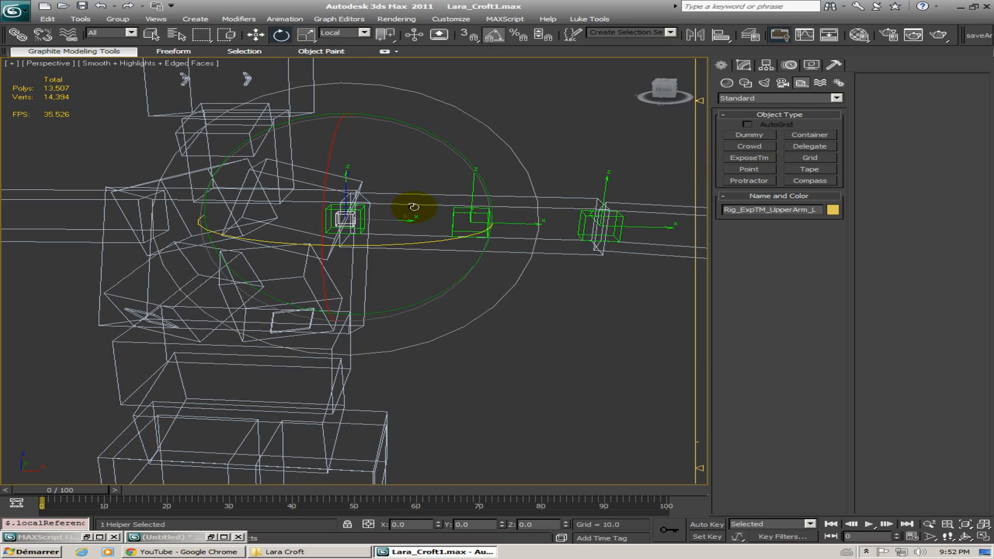
left_click(759, 170)
left_click(553, 310)
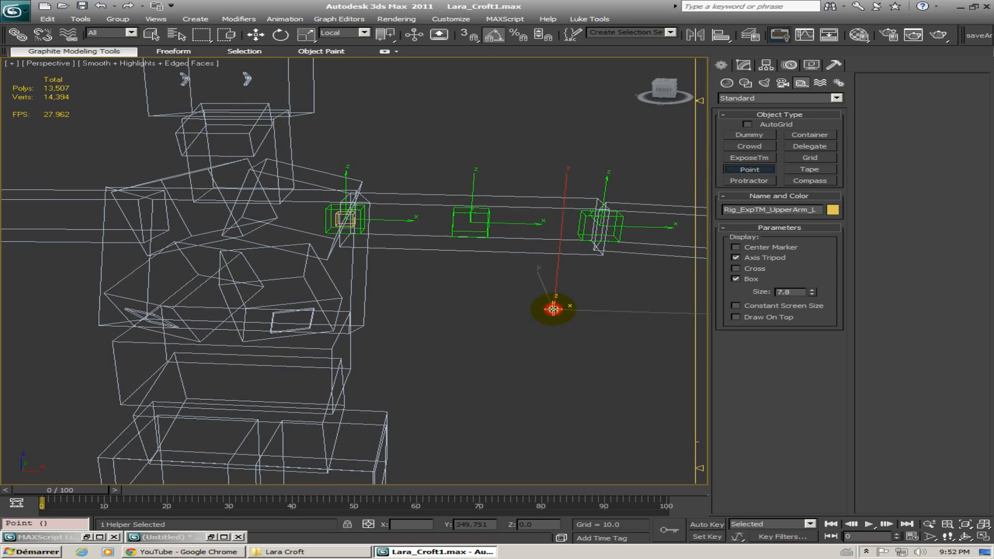
right_click(546, 328)
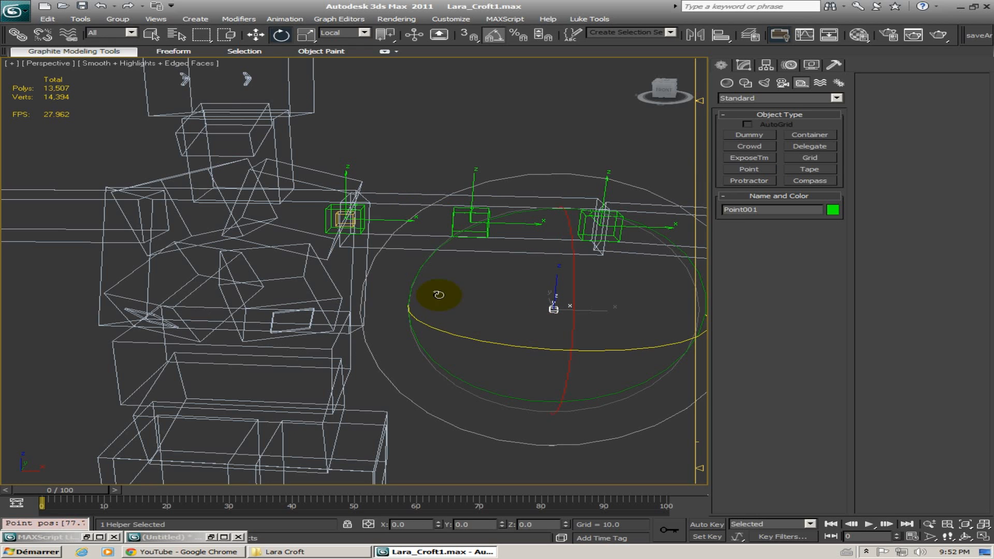
key("alt+a")
left_click(414, 251)
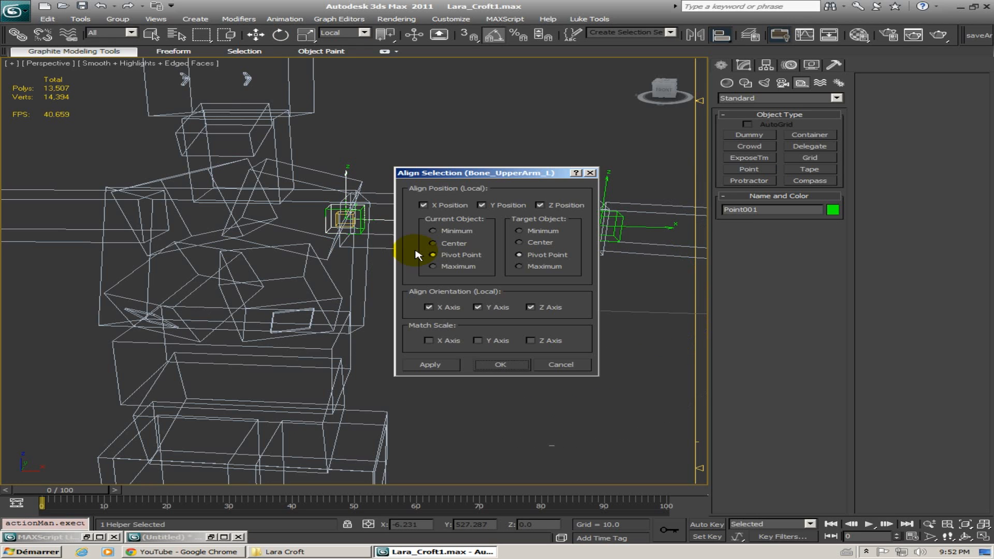
left_click(501, 365)
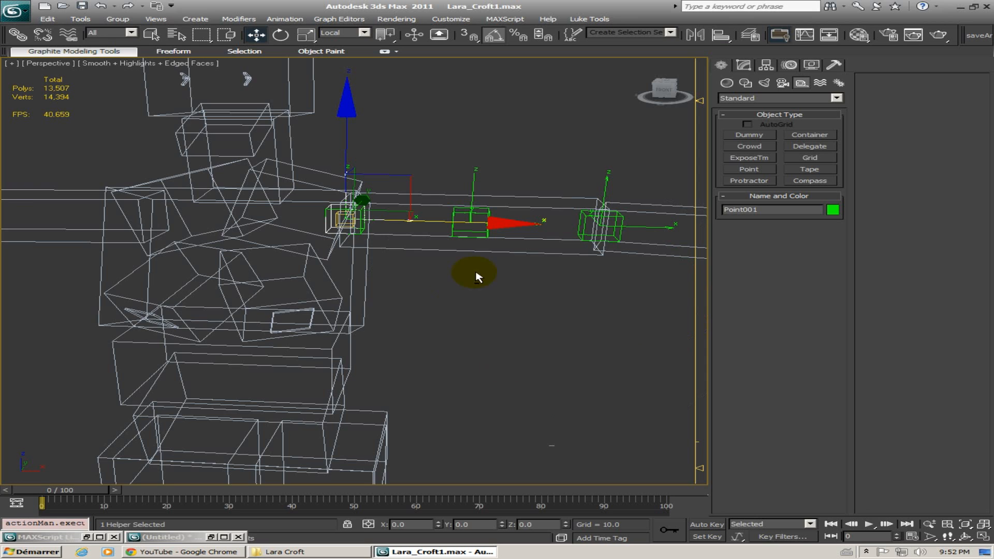
Enlarge the new point helper at the upper arm's pivot to a size of 11.544
scroll(464, 280, "up", 2)
left_click(743, 64)
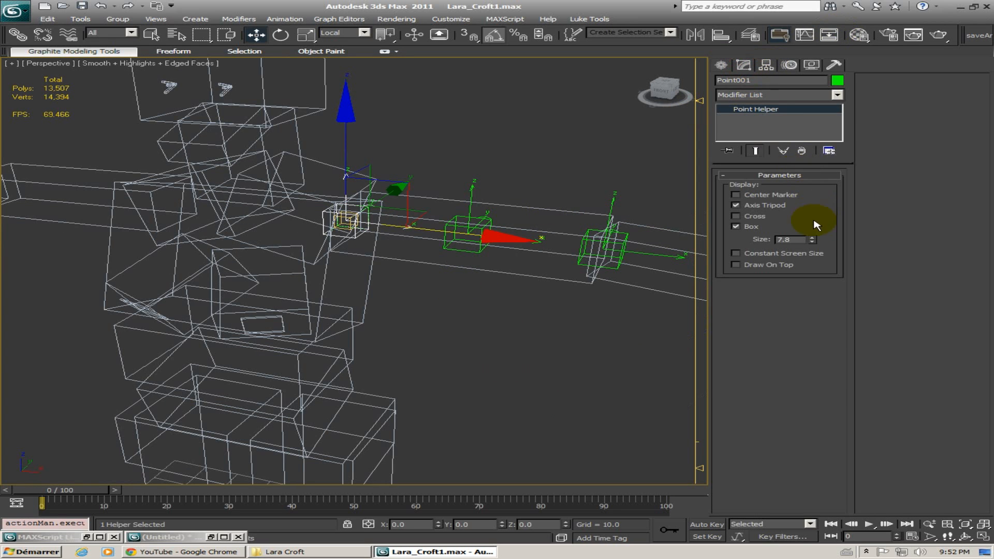
left_click_drag(815, 242, 816, 214)
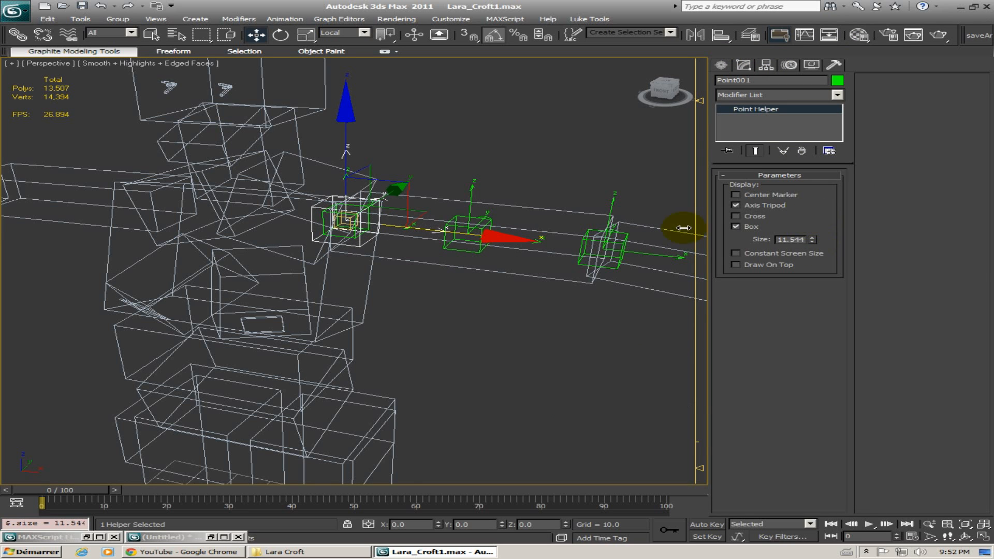
Change the enlarged point helper's object color to dark red and deselect it
middle_click_drag(305, 214, 349, 210)
scroll(404, 206, "up", 5)
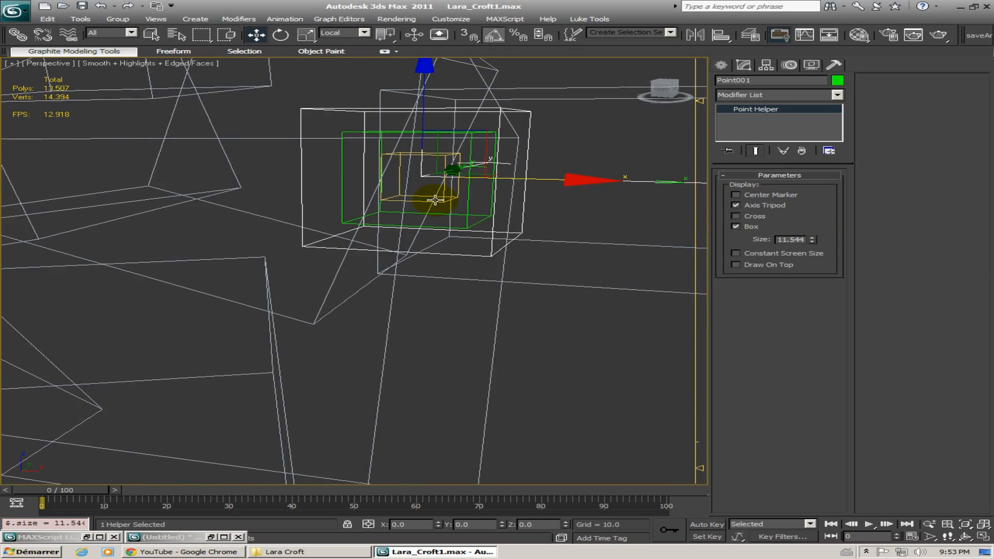
middle_click_drag(435, 200, 326, 225)
left_click(843, 80)
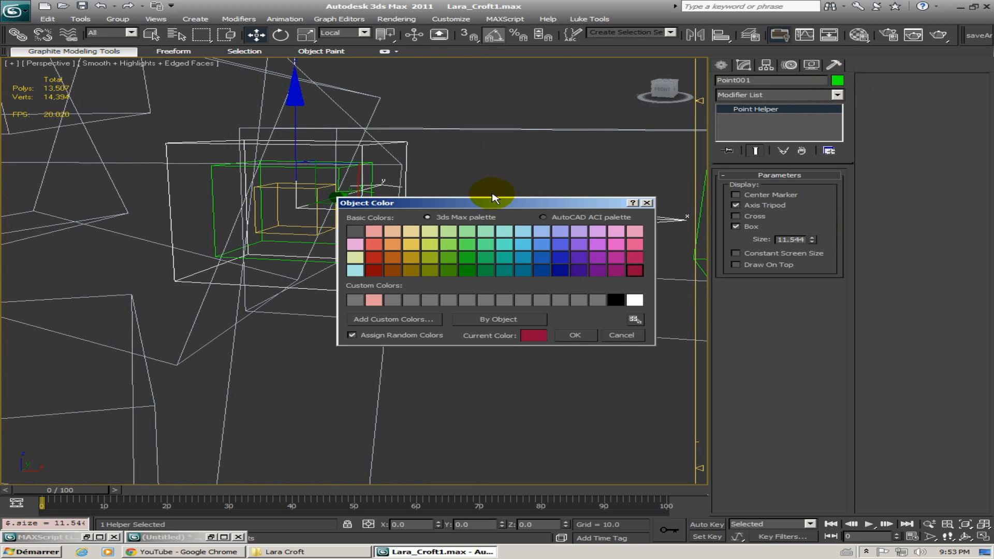
left_click(375, 272)
left_click(577, 336)
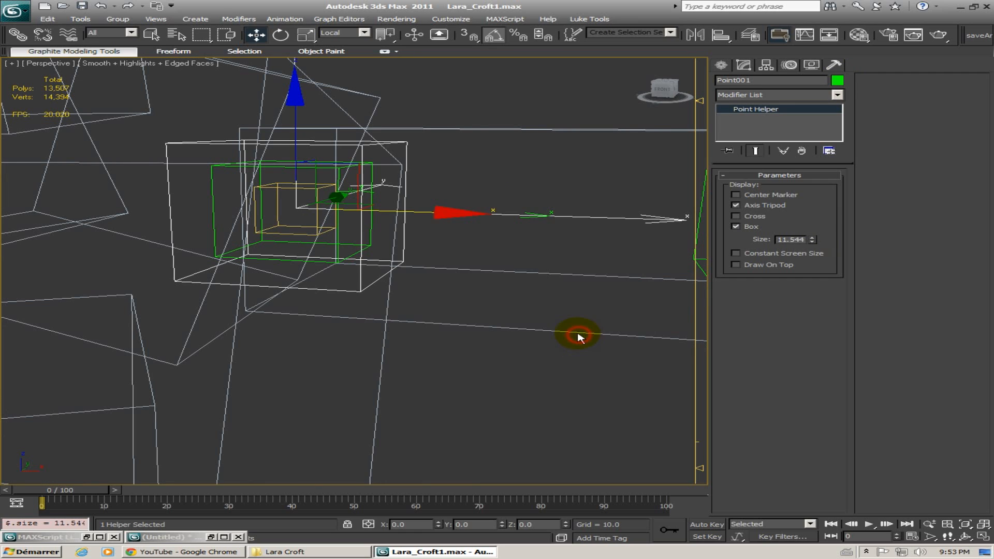
middle_click_drag(415, 151, 388, 250, "alt")
scroll(395, 185, "down", 5)
left_click(388, 204)
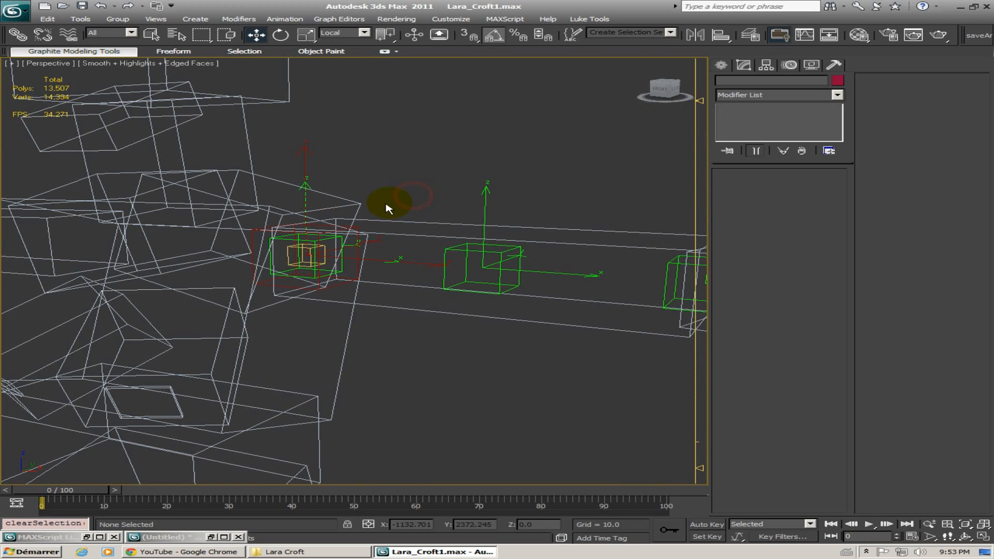
Select the three green twist helpers along the left upper arm and change their object color to dark orange
middle_click_drag(353, 206, 395, 200, "alt")
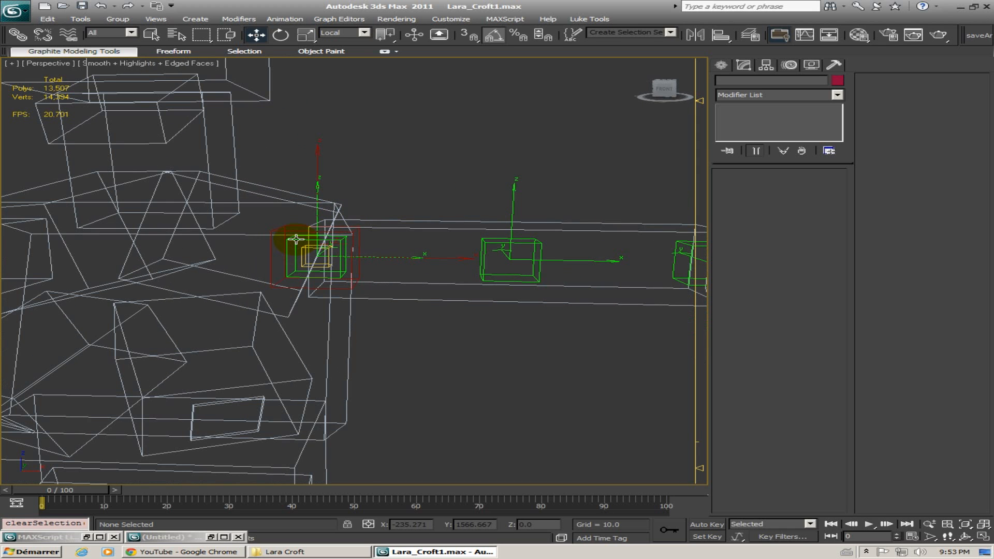
left_click(329, 238)
left_click(515, 198, "ctrl")
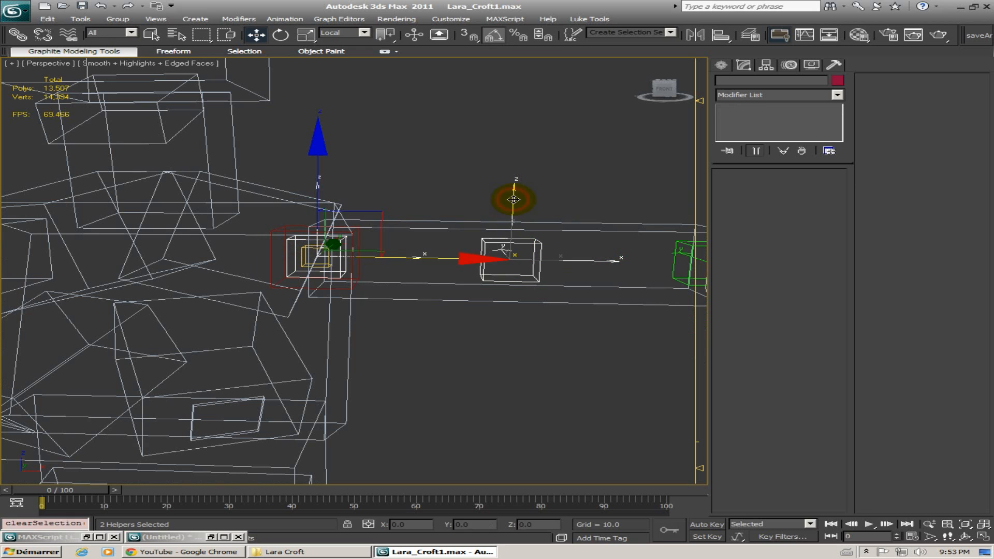
left_click(681, 245, "ctrl")
middle_click_drag(606, 229, 461, 211)
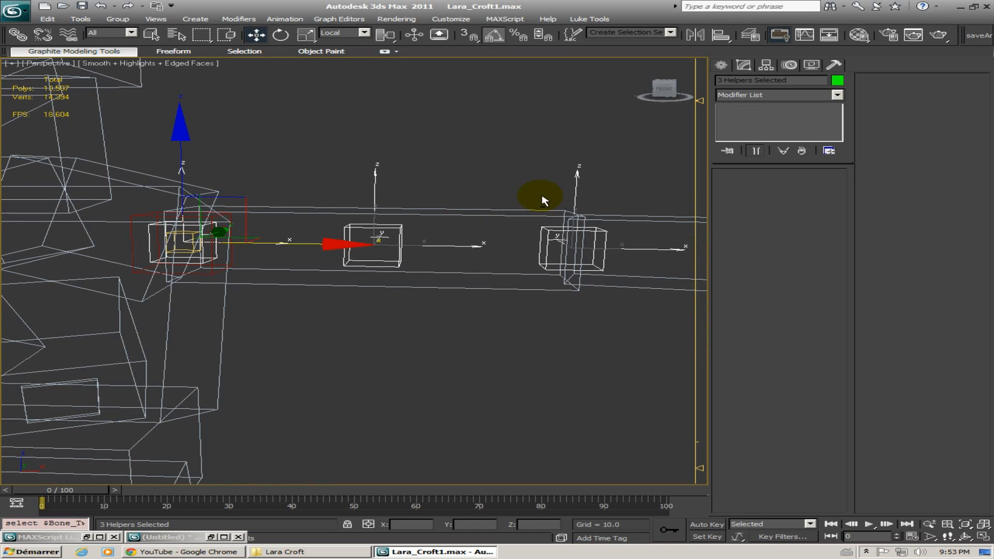
left_click(838, 80)
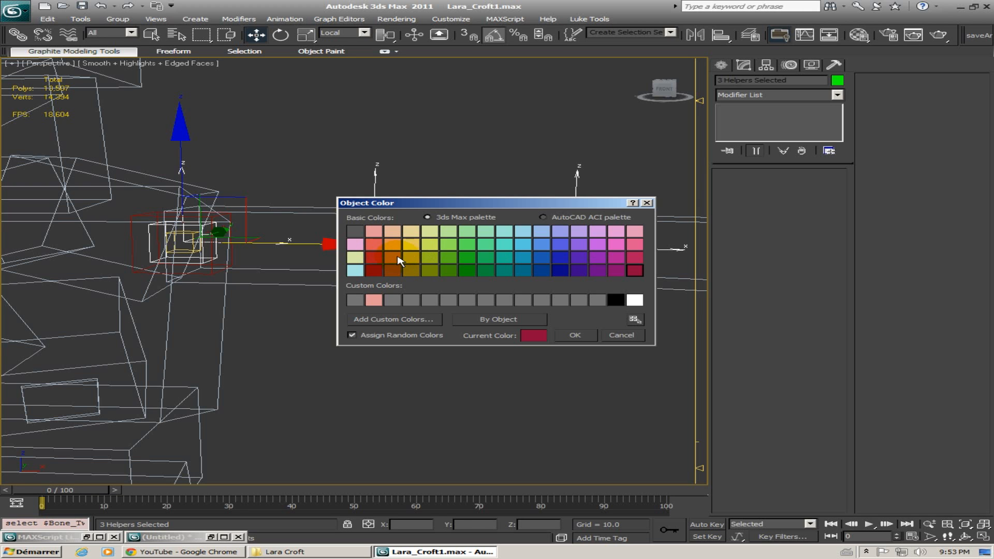
left_click(397, 261)
left_click(576, 335)
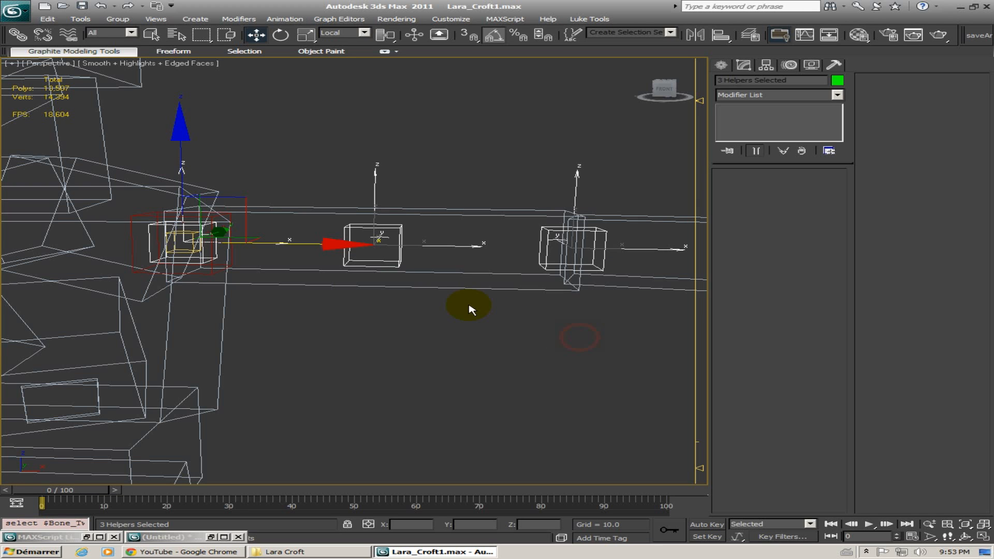
left_click(391, 338)
Link the dark red point helper Point001 to Bone_Shoulder_L as its parent
middle_click_drag(348, 271, 339, 293, "alt")
left_click(262, 279)
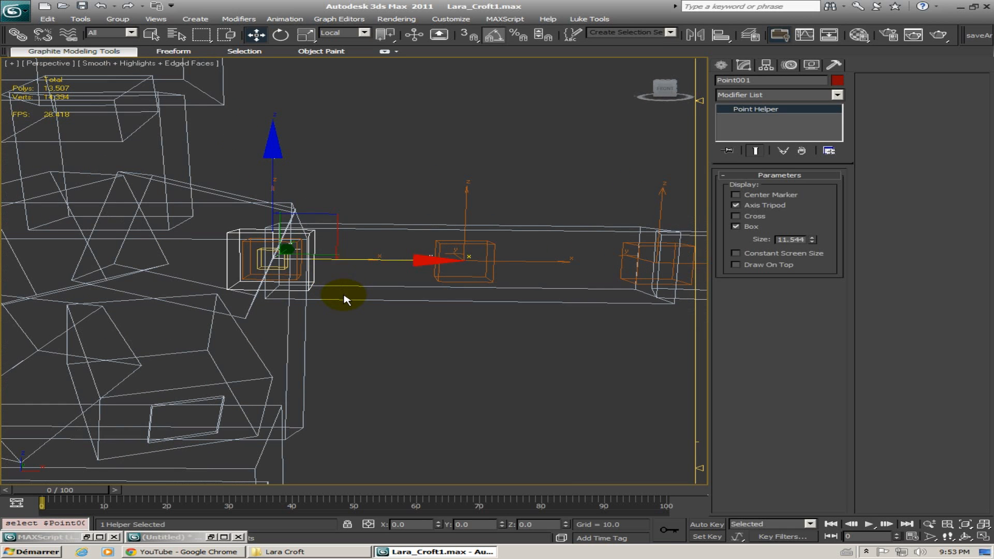
left_click(341, 298)
left_click(18, 35)
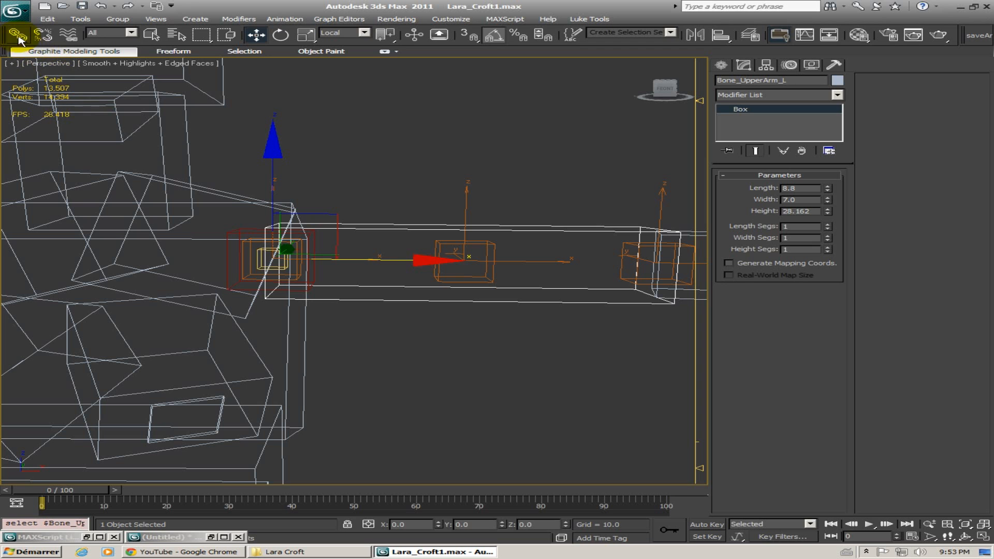
middle_click_drag(233, 244, 275, 234)
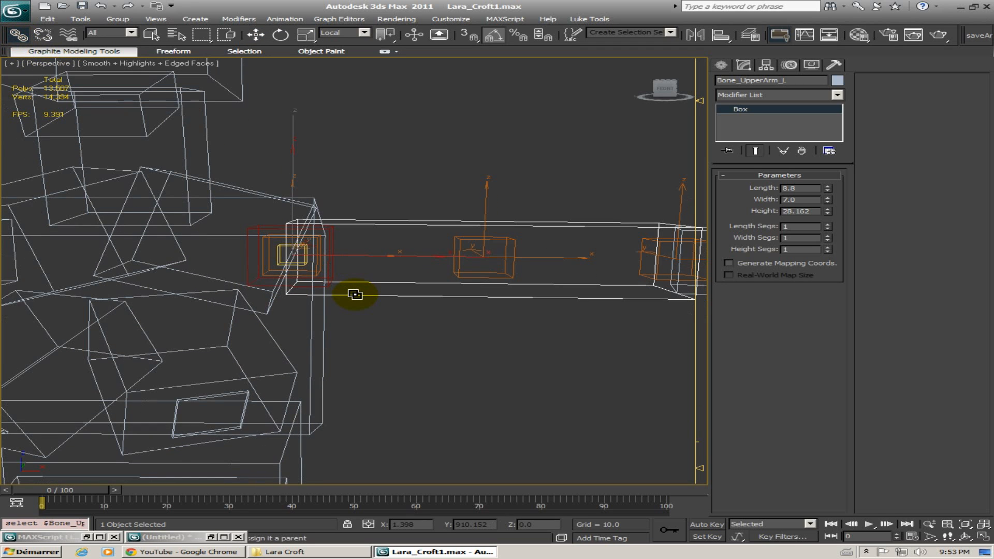
left_click(252, 228)
left_click_drag(263, 223, 228, 183)
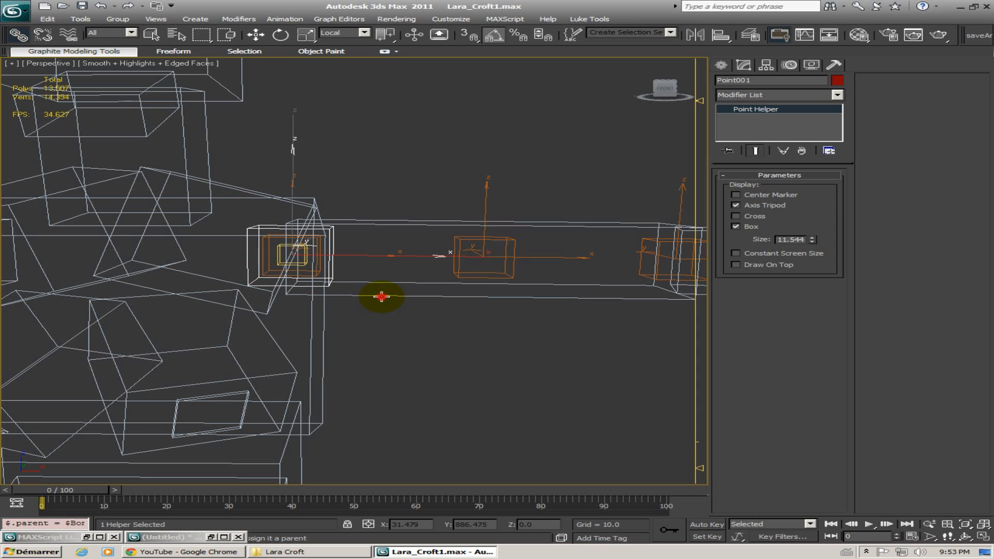
Link Bone_UpperArm_L to the dark red point helper Point001 as its parent
left_click_drag(382, 297, 264, 274)
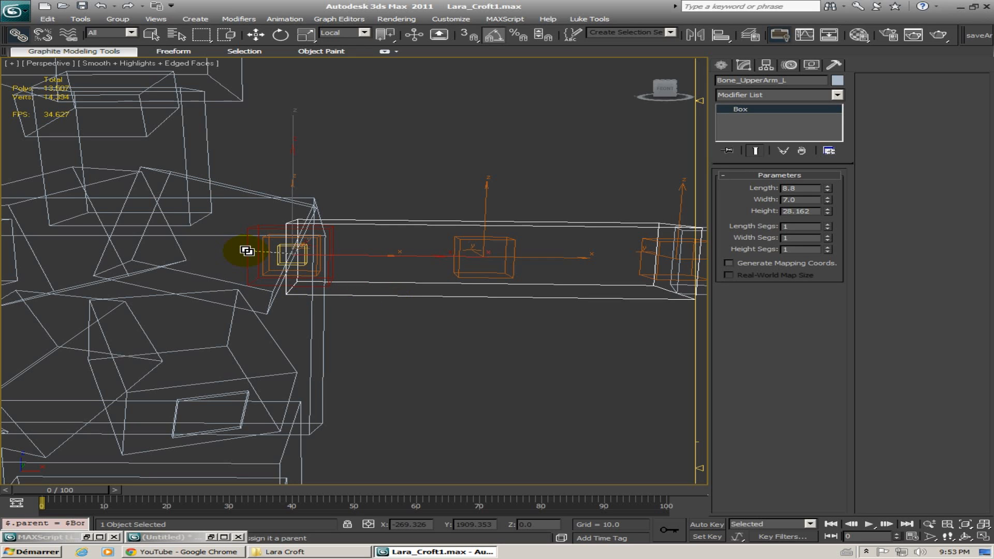
left_click_drag(247, 251, 246, 253)
middle_click_drag(285, 258, 287, 282, "alt")
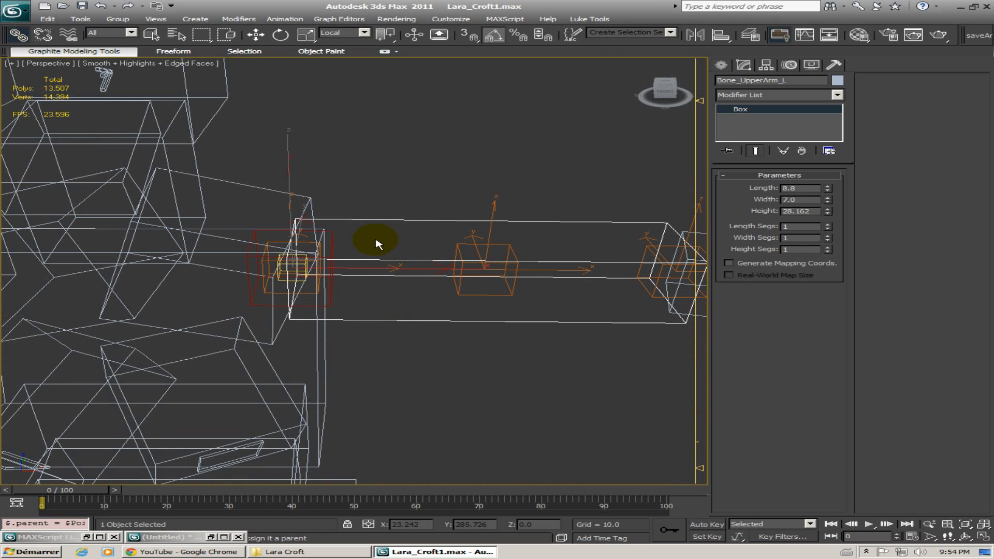
middle_click_drag(399, 263, 264, 256, "alt")
key("w")
Examine the exposed values and local reference node of Rig_ExpTM_UpperArm_L, comparing it with Bone_UpperArm_L and Point001
scroll(316, 293, "up", 3)
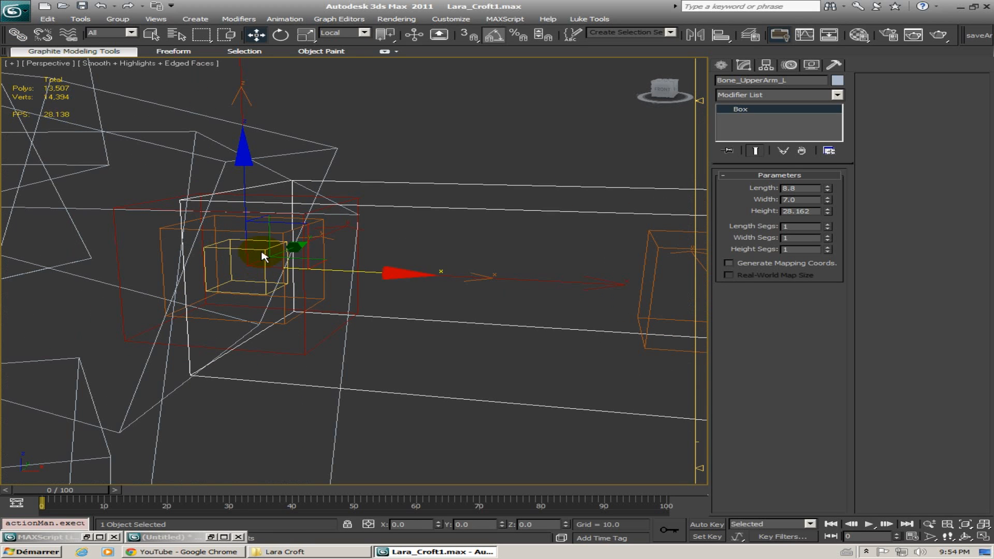
left_click(228, 250)
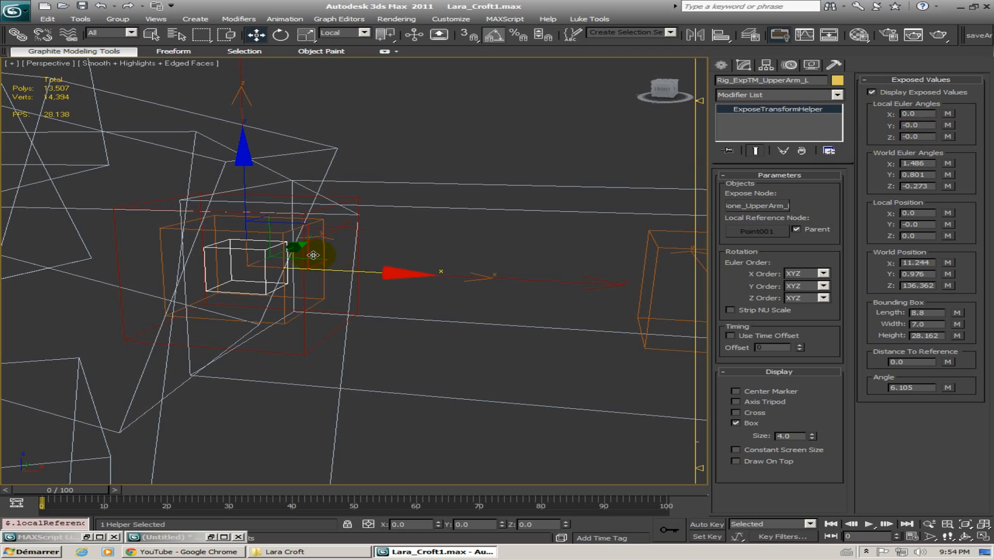
left_click(483, 213)
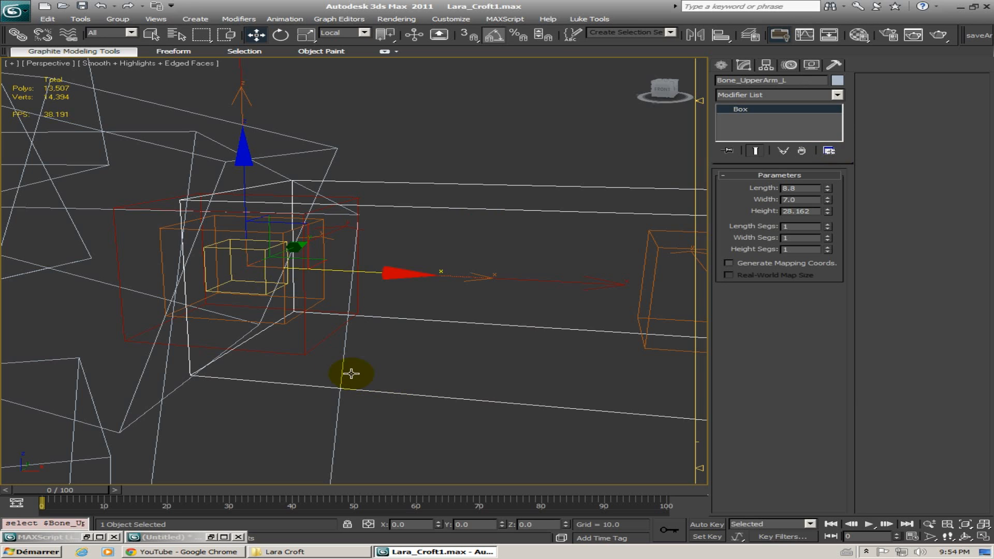
middle_click_drag(351, 374, 291, 340)
left_click(291, 339)
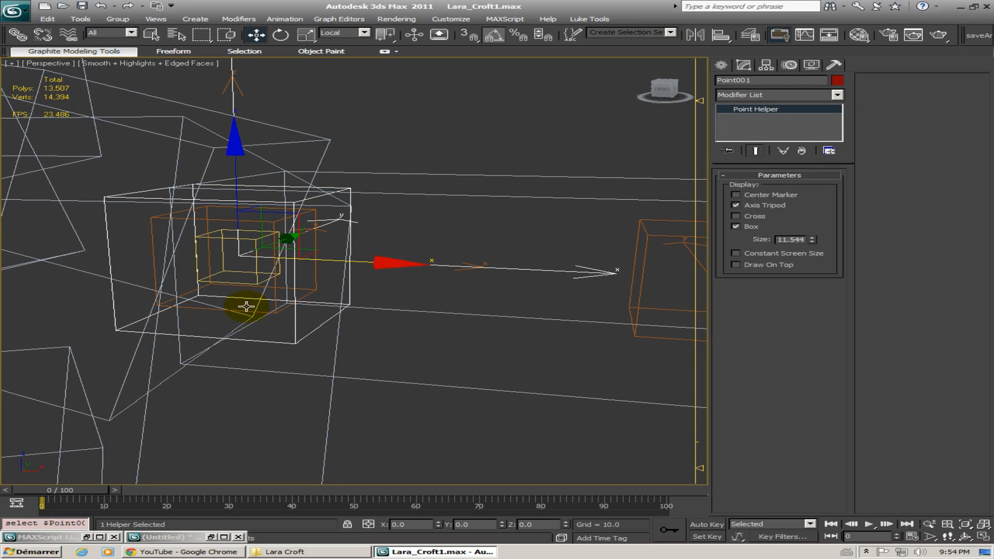
left_click(254, 281)
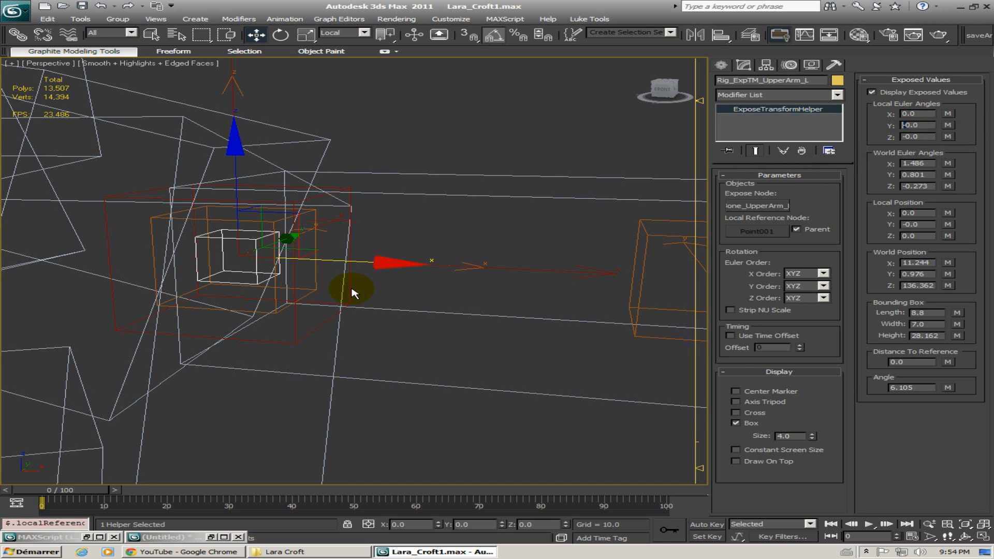
Try rotating Bone_Shoulder_L and Bone_UpperArm_L around their local Y axes to test the new hierarchy
middle_click_drag(448, 244, 470, 264)
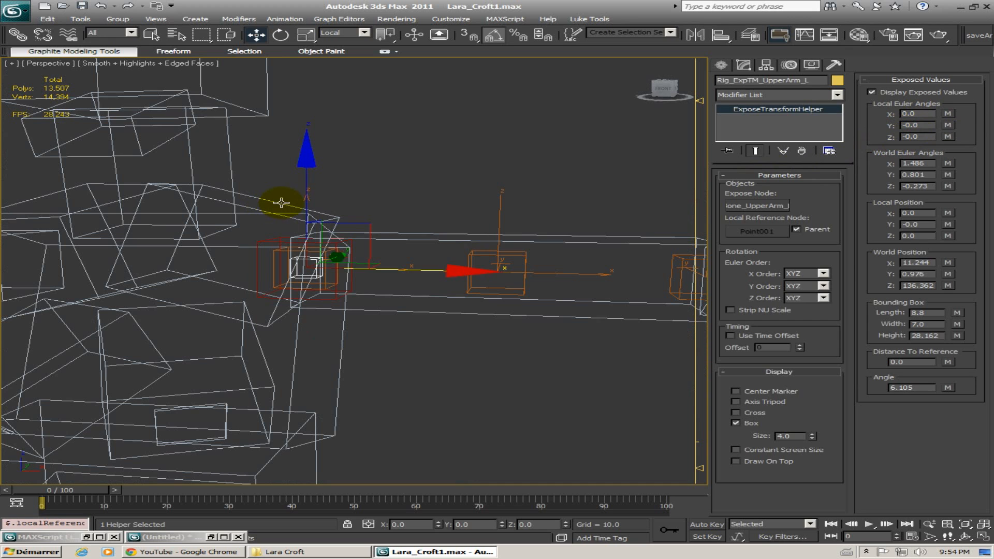
left_click(343, 221)
key("e")
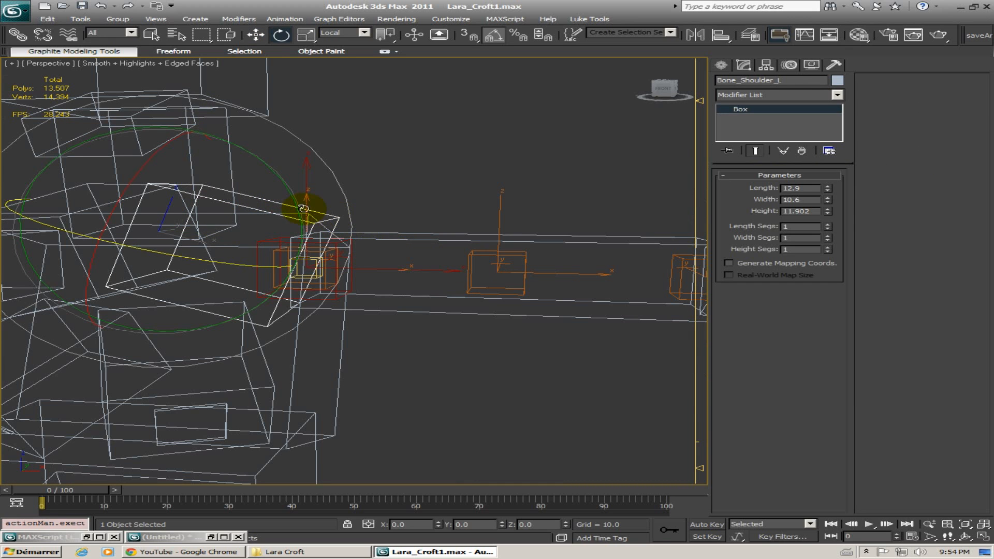
mouse_move(303, 208)
left_mouse_down()
mouse_move(302, 187)
mouse_move(312, 217)
left_mouse_up()
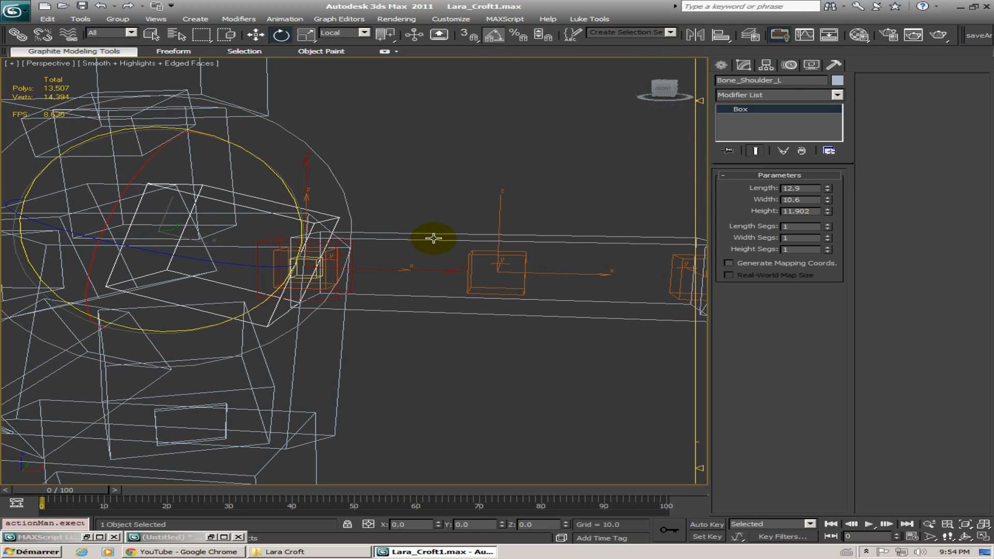
left_click(433, 238)
mouse_move(433, 217)
left_mouse_down()
mouse_move(429, 196)
mouse_move(421, 204)
mouse_move(437, 223)
left_mouse_up()
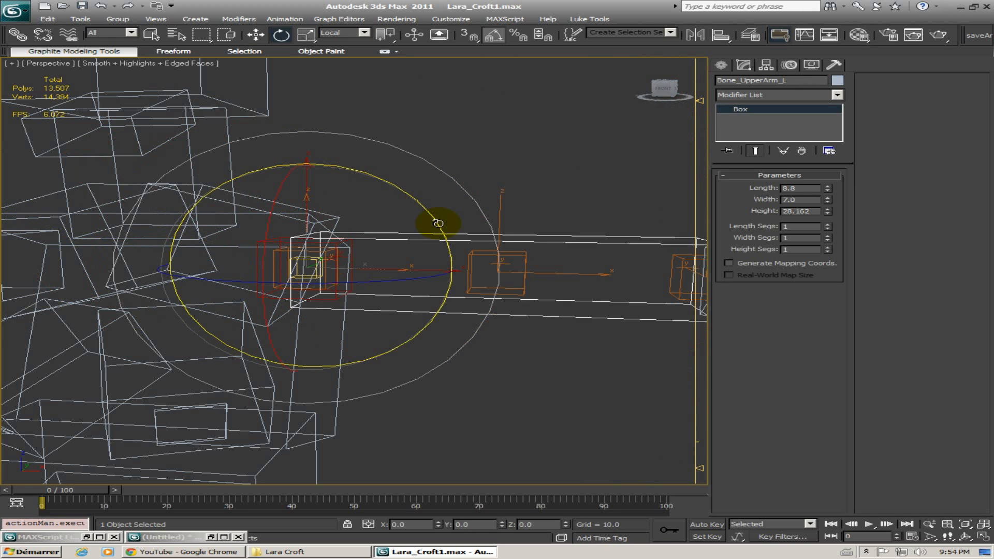
Select the twist helper Bone_Twist_UpperArm_L_0 and expand its assigned controllers to list the X, Y and Z rotation tracks
middle_click_drag(415, 224, 314, 208, "alt")
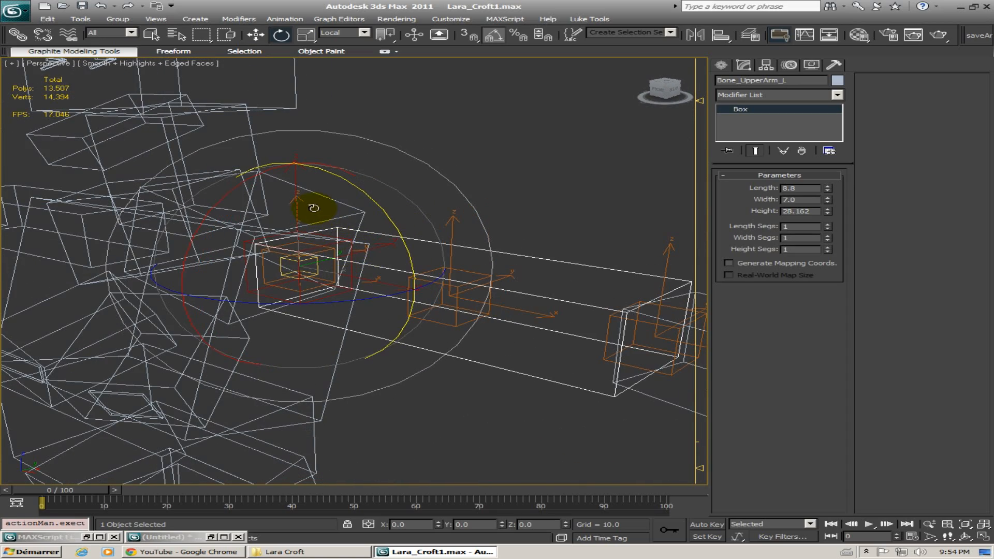
left_click(304, 202)
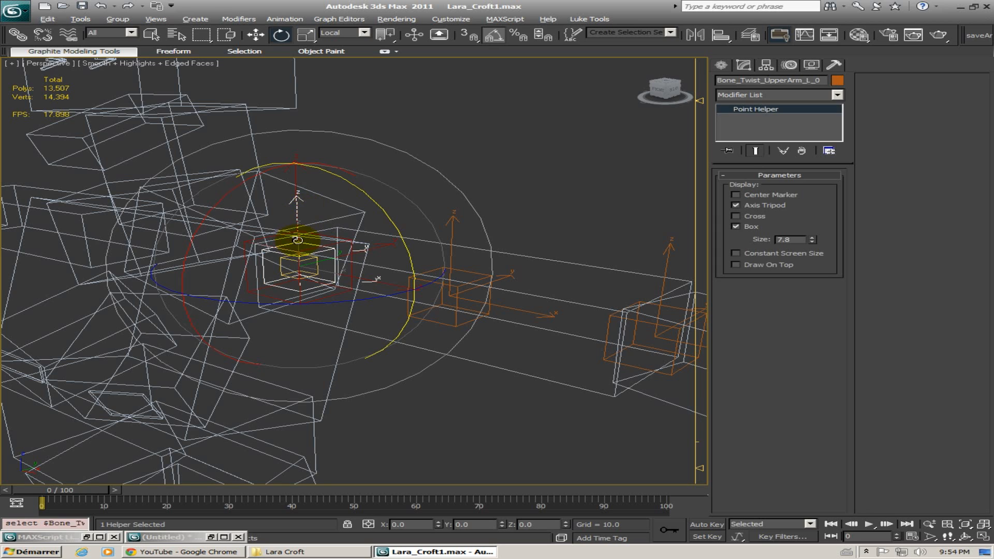
middle_click_drag(297, 242, 533, 275, "alt")
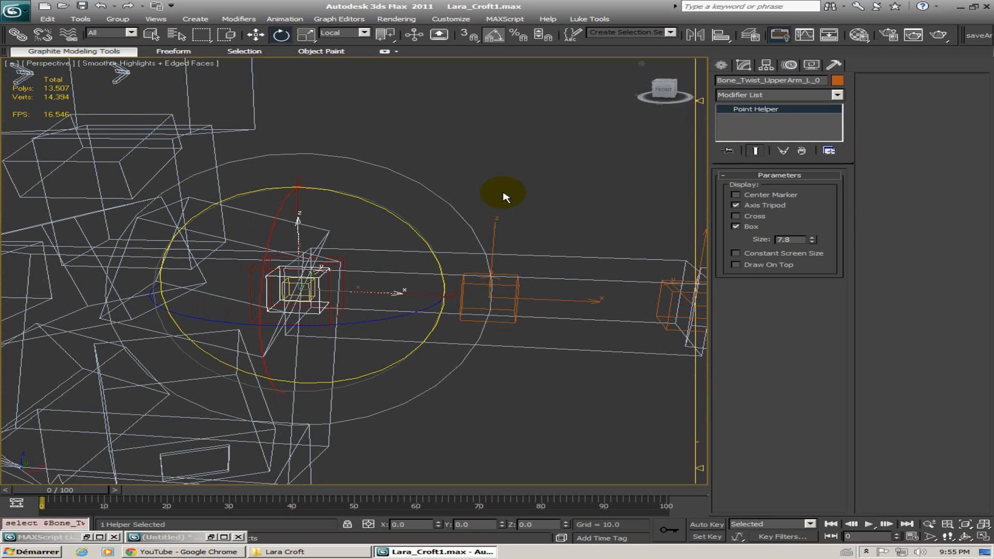
middle_click_drag(506, 195, 402, 239, "alt")
left_click(797, 65)
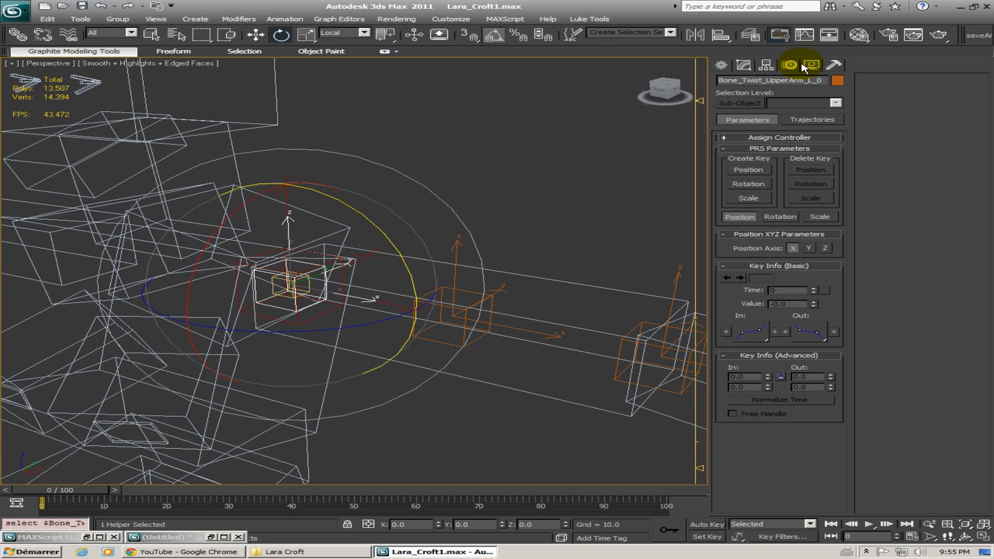
left_click(756, 137)
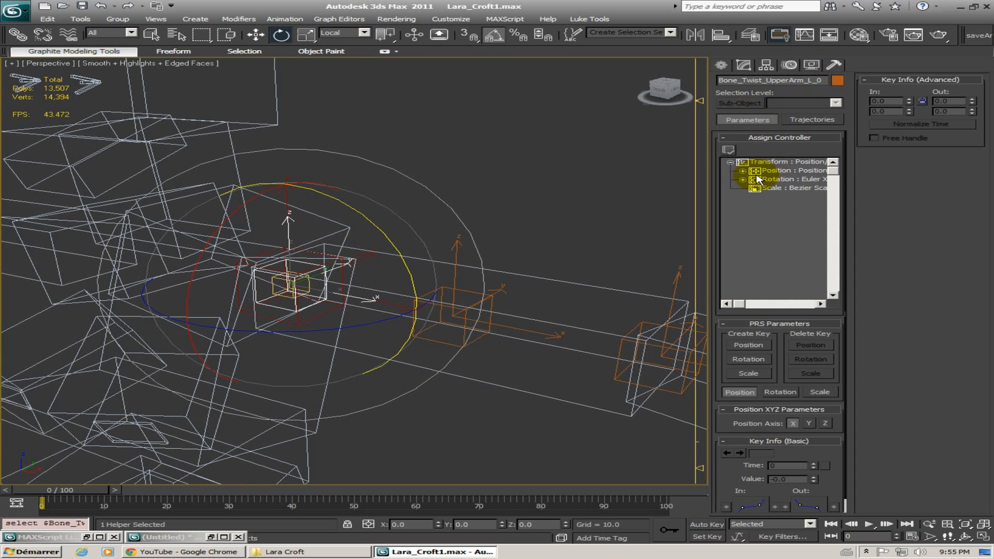
left_click(743, 180)
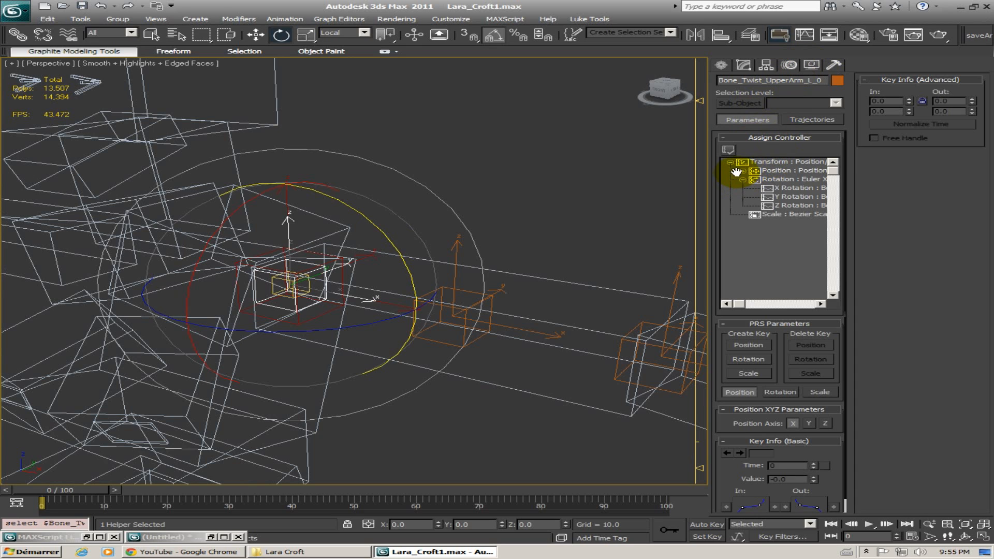
left_click_drag(740, 304, 759, 304)
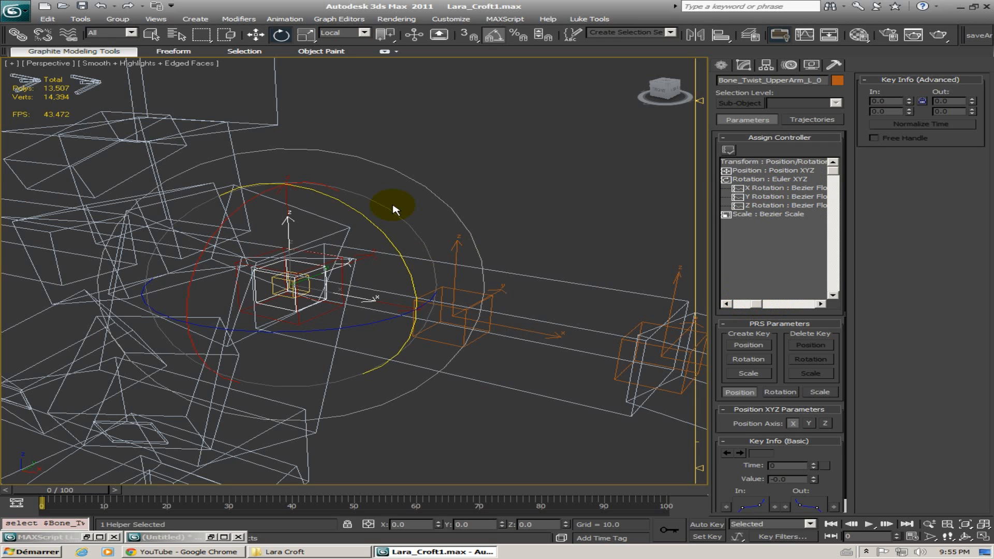
Assign a Float Script controller to the X Rotation track of Bone_Twist_UpperArm_L_0
middle_click_drag(393, 205, 406, 206, "alt")
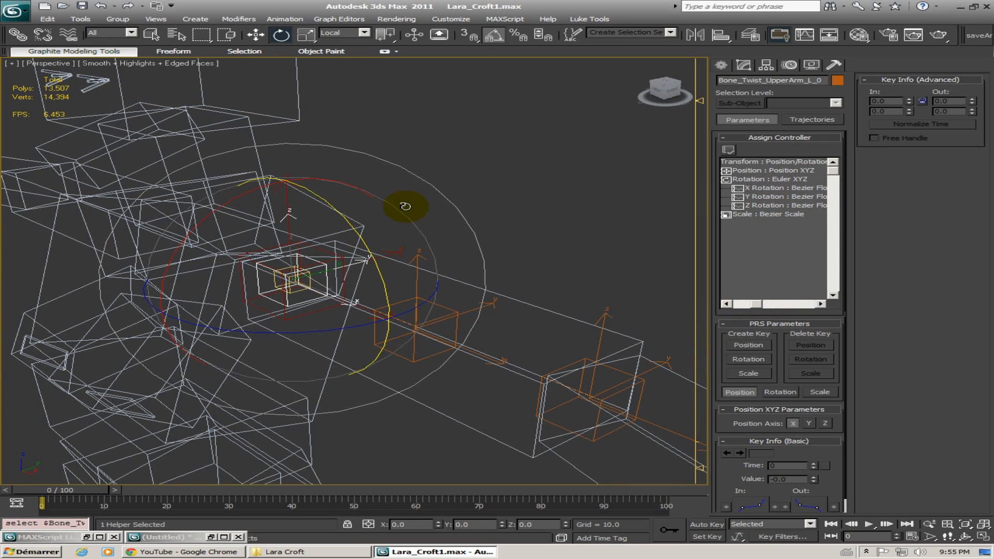
left_click(771, 189)
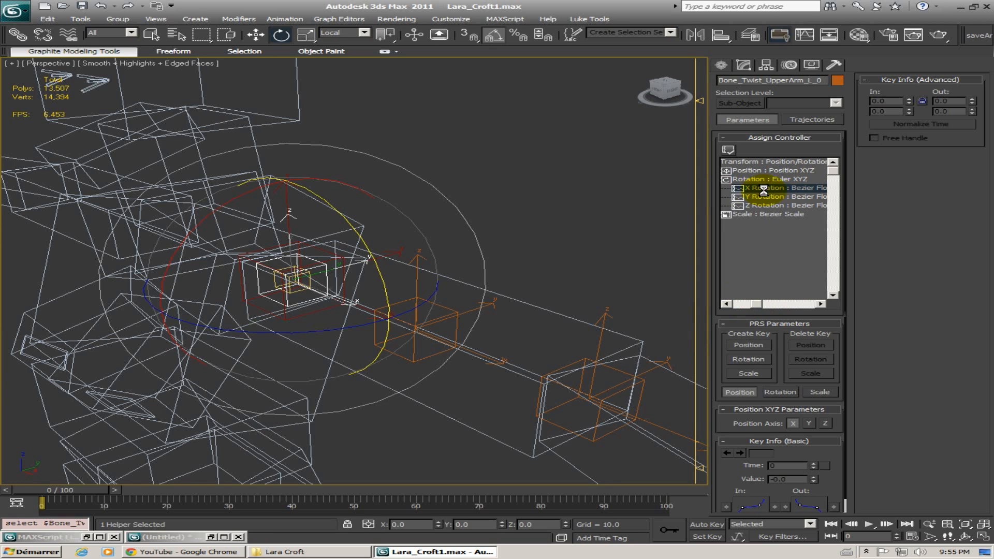
left_click(728, 150)
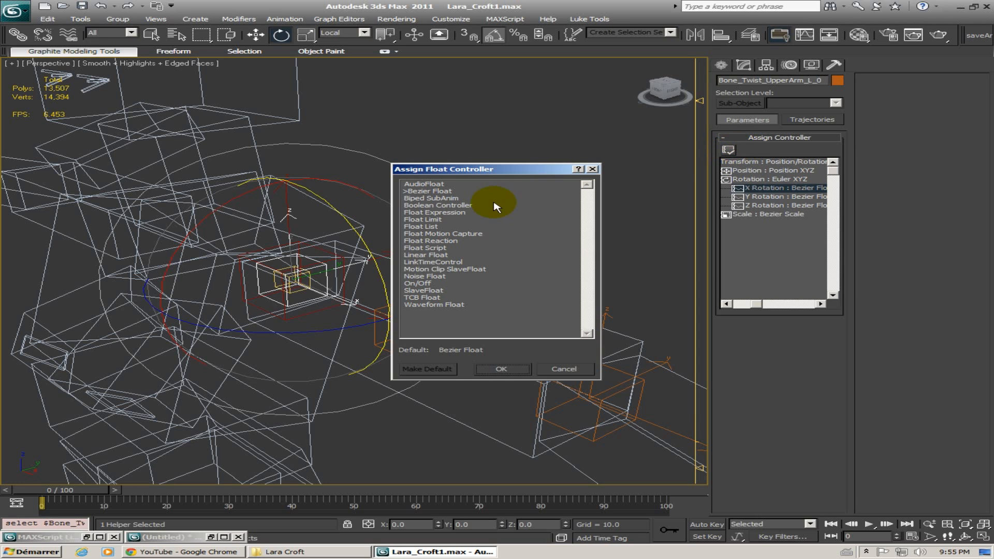
left_click(436, 249)
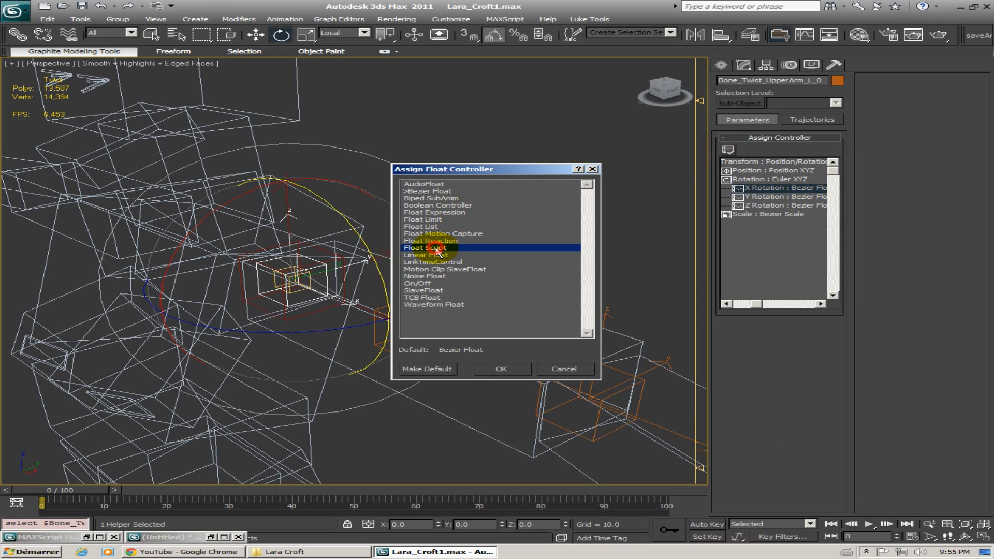
left_click(510, 371)
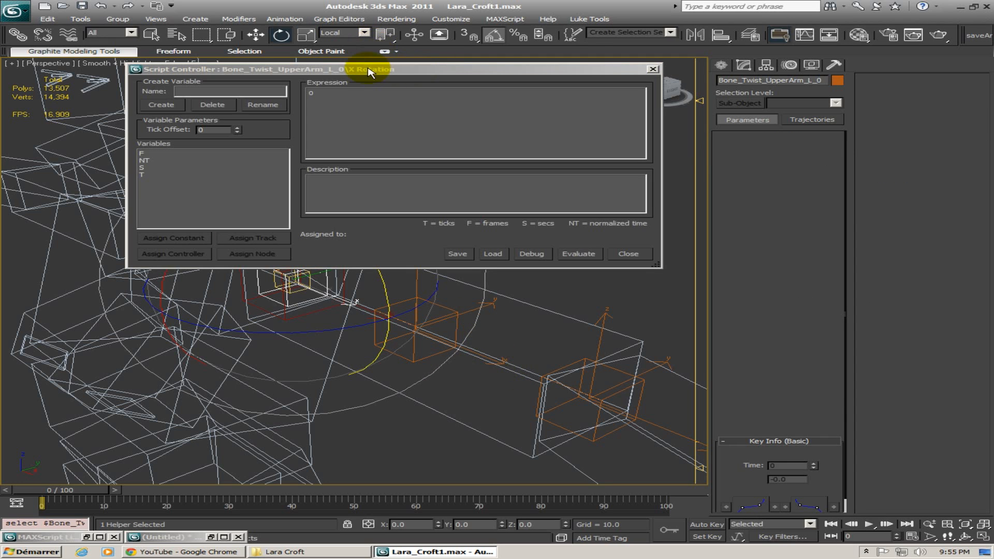
mouse_move(400, 67)
left_mouse_down()
mouse_move(359, 41)
mouse_move(355, 57)
left_mouse_up()
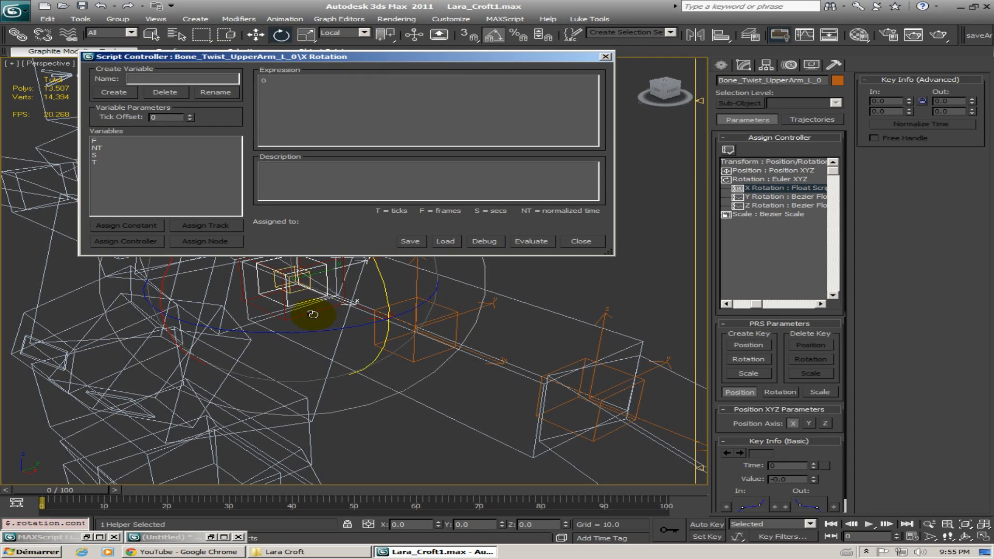
Examine the local axes of Bone_Twist_UpperArm_L_0 in relation to the upper arm bone and the neighbouring twist helper
middle_click_drag(312, 317, 366, 370)
middle_click_drag(361, 335, 381, 305, "alt")
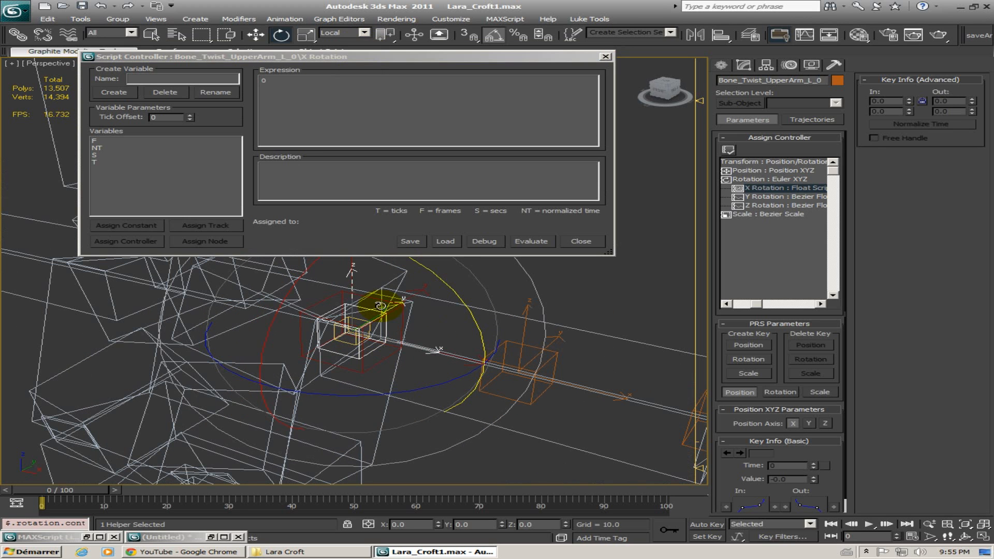
left_click_drag(324, 55, 340, 62)
left_click(275, 94)
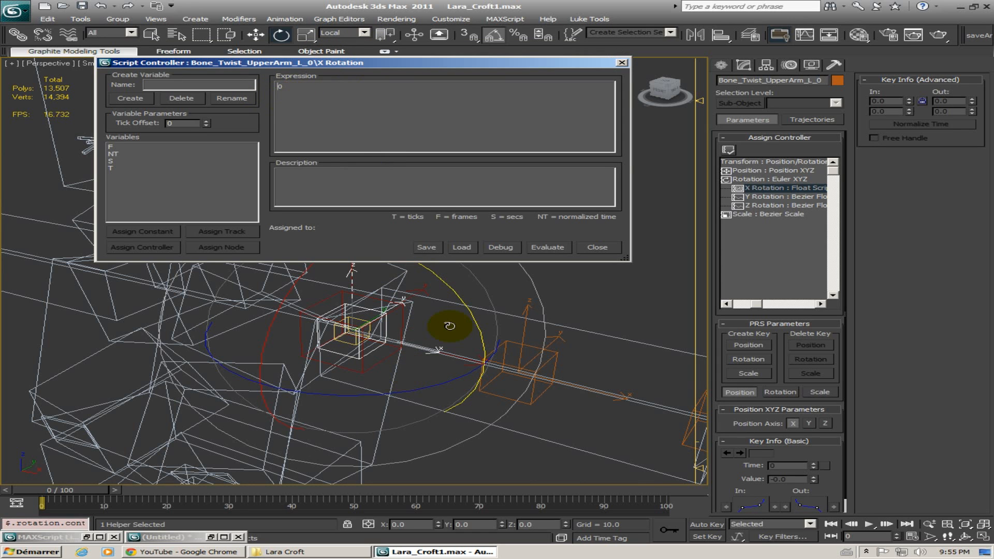
middle_click_drag(450, 326, 366, 333, "alt")
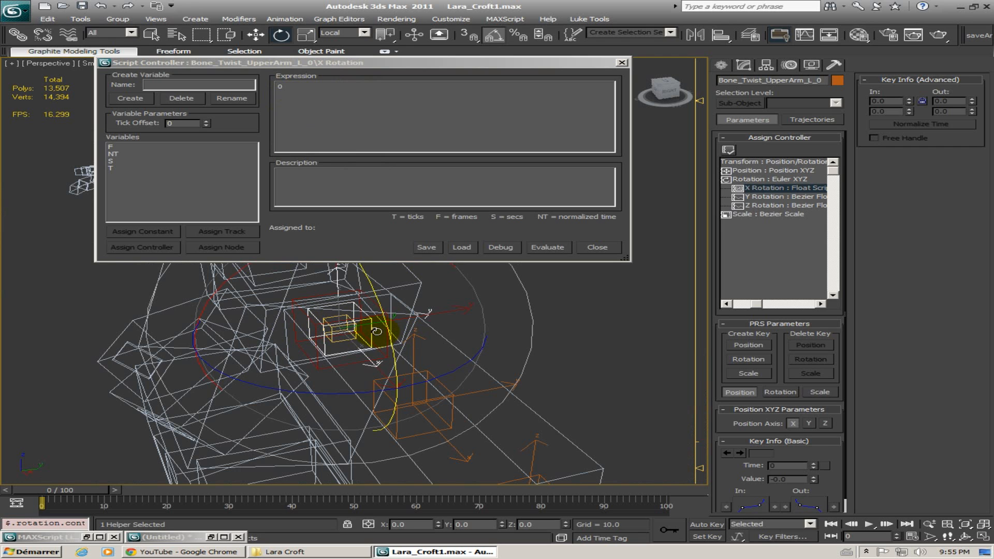
middle_click_drag(376, 332, 362, 355, "alt")
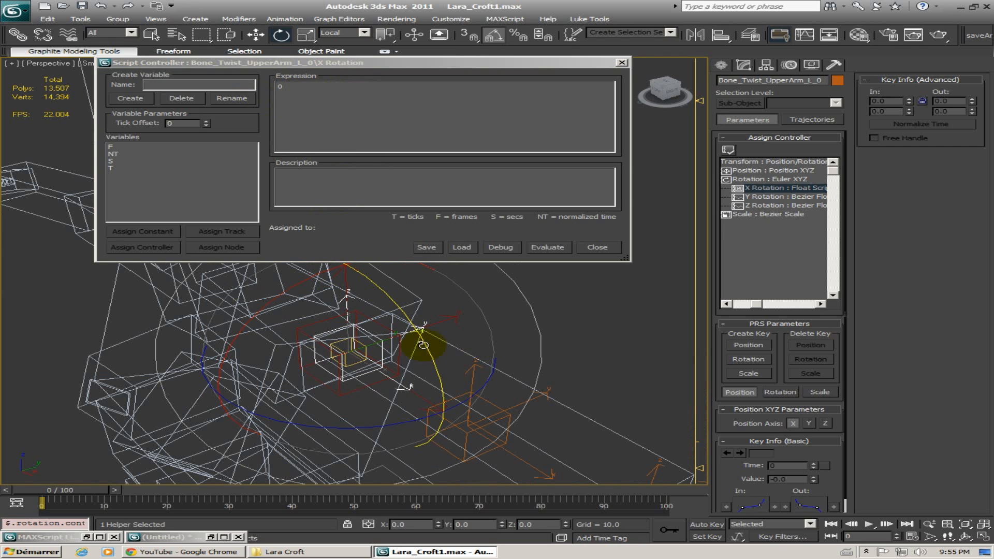
middle_click_drag(362, 333, 415, 331, "alt")
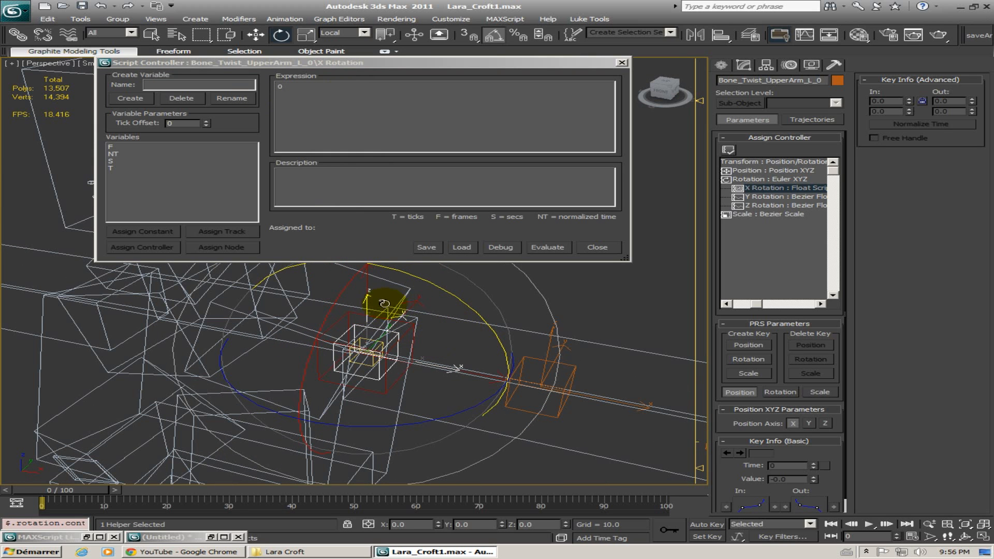
middle_click_drag(435, 322, 378, 315, "alt")
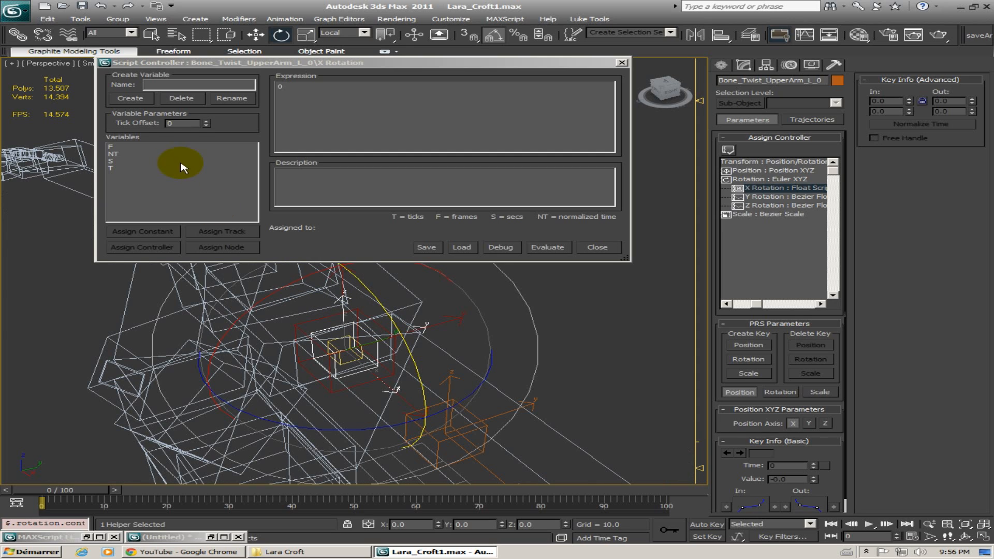
Create a script controller variable named pDriver for the X rotation
left_click(164, 84)
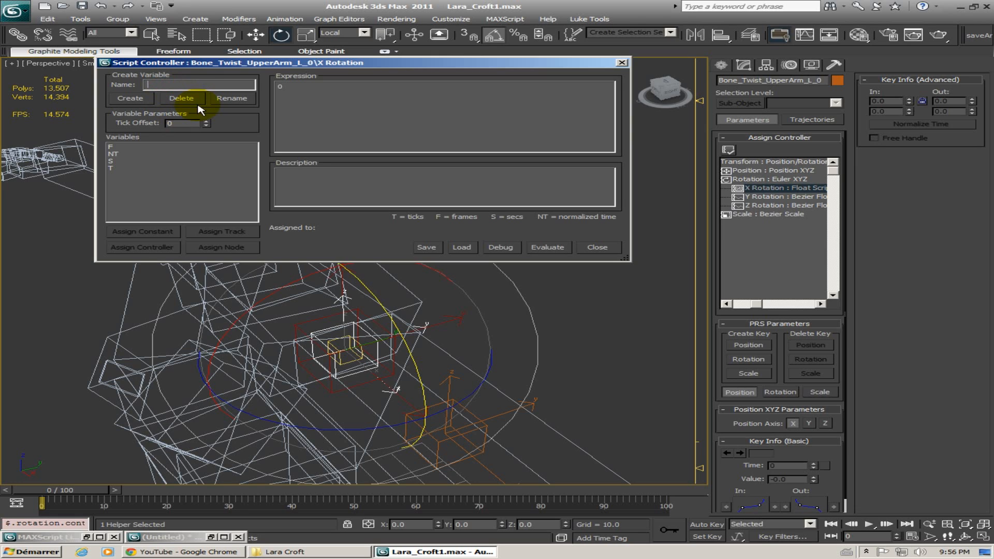
type("pDriver")
left_click(130, 98)
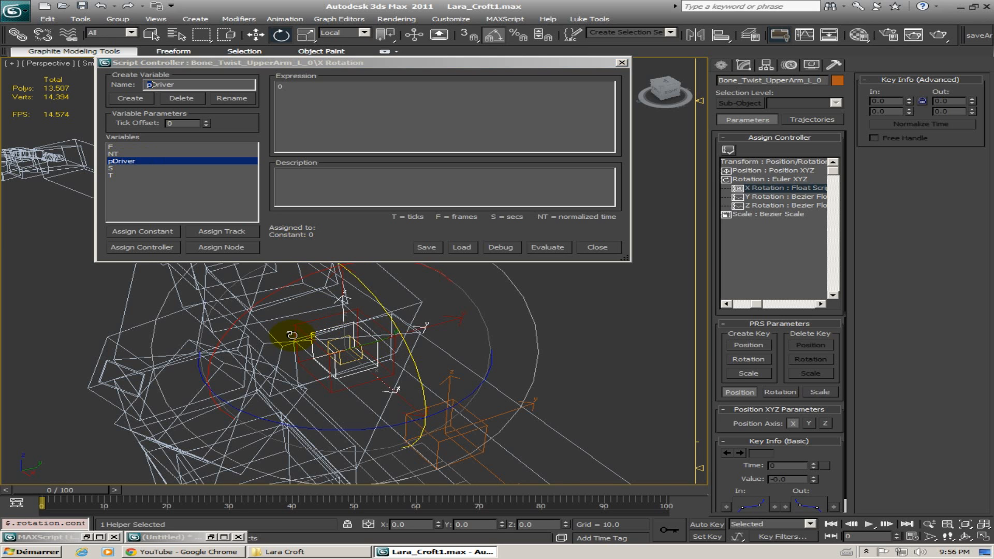
Assign the node Bone_UpperArm_L, found under Bone_Shoulder_L and Point001 in the scene hierarchy, to the pDriver variable
middle_click_drag(284, 333, 329, 337, "alt")
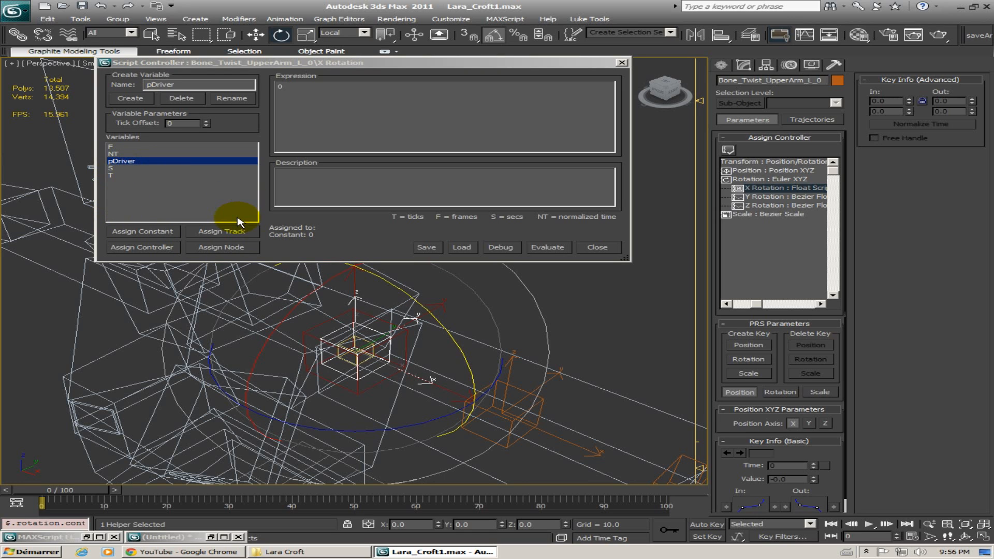
left_click(218, 248)
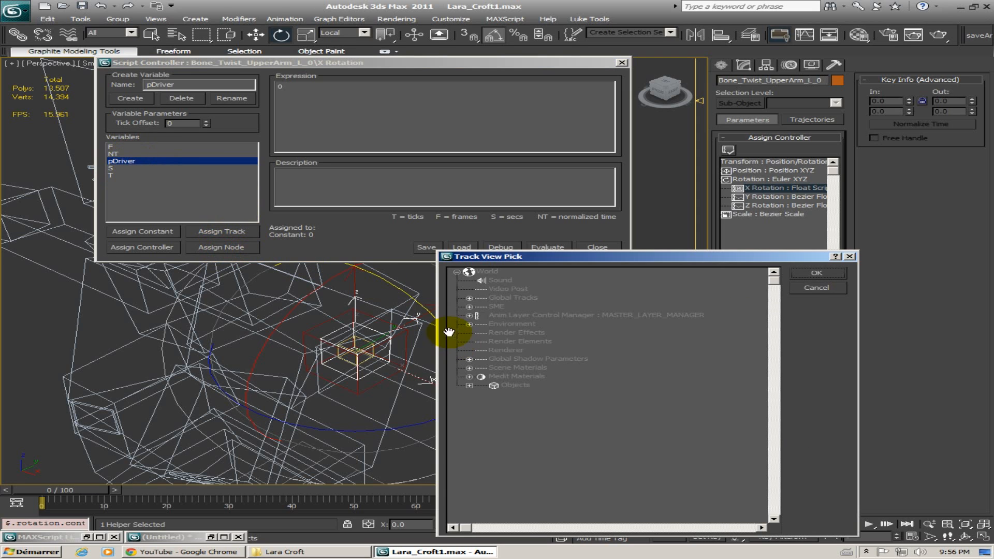
left_click(470, 386)
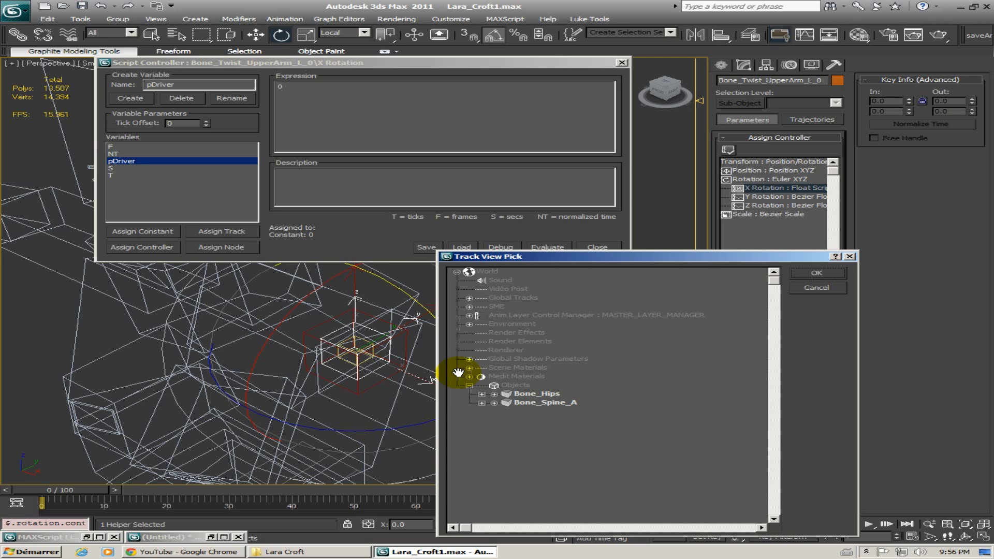
left_click(482, 404)
left_click(494, 413)
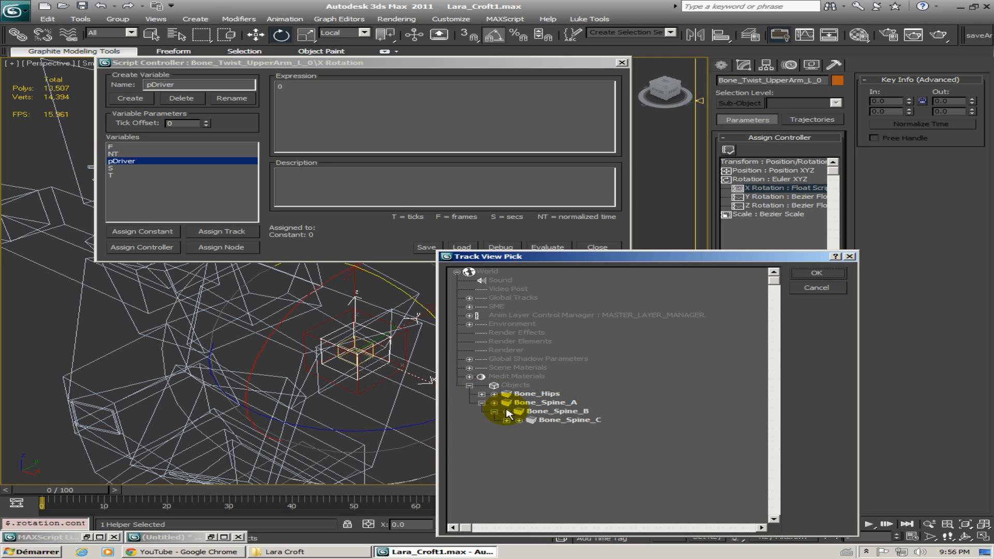
left_click(506, 421)
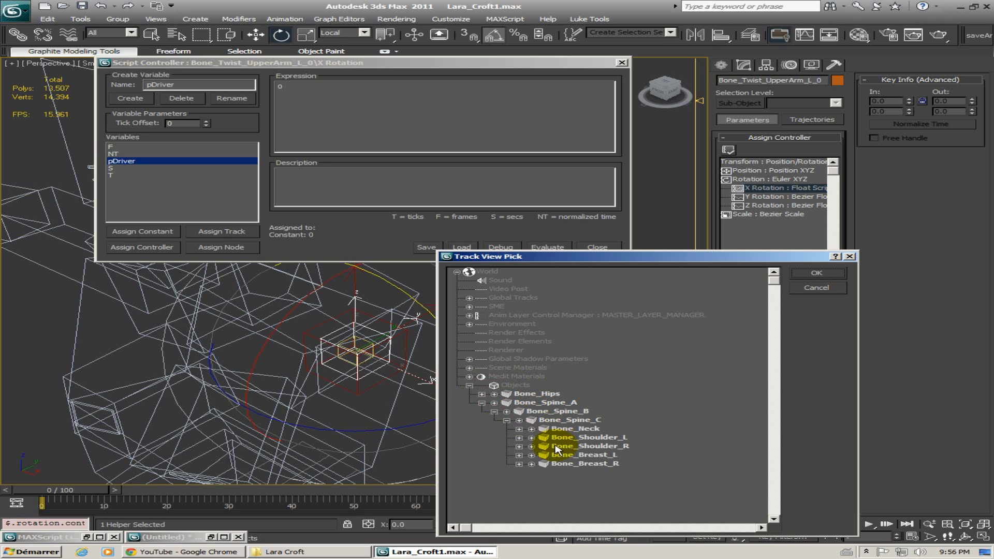
left_click(519, 438)
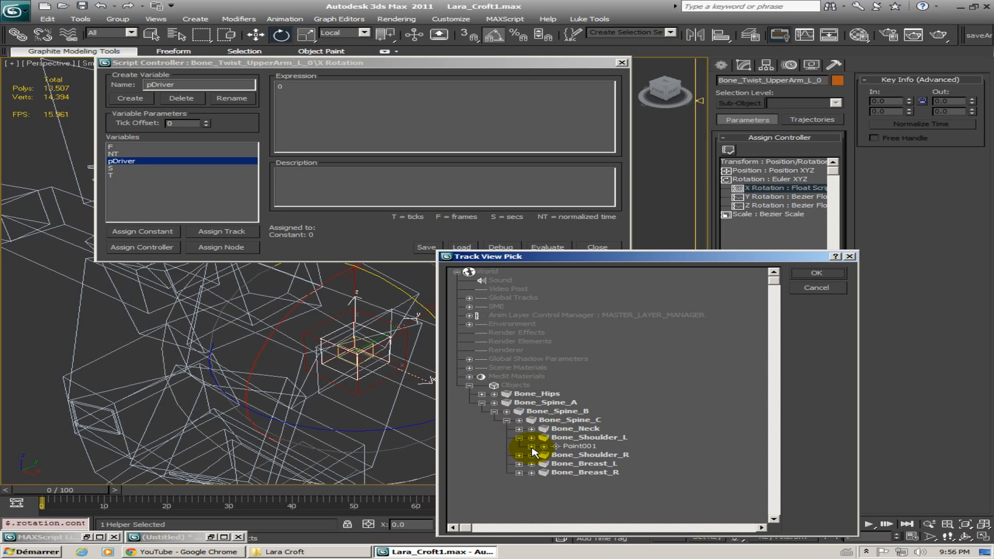
left_click(531, 446)
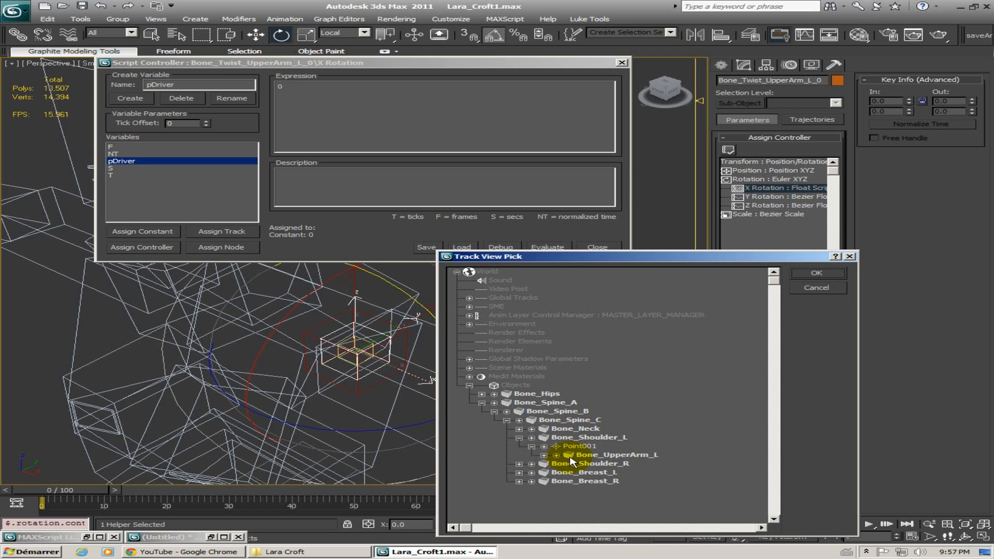
left_click(543, 456)
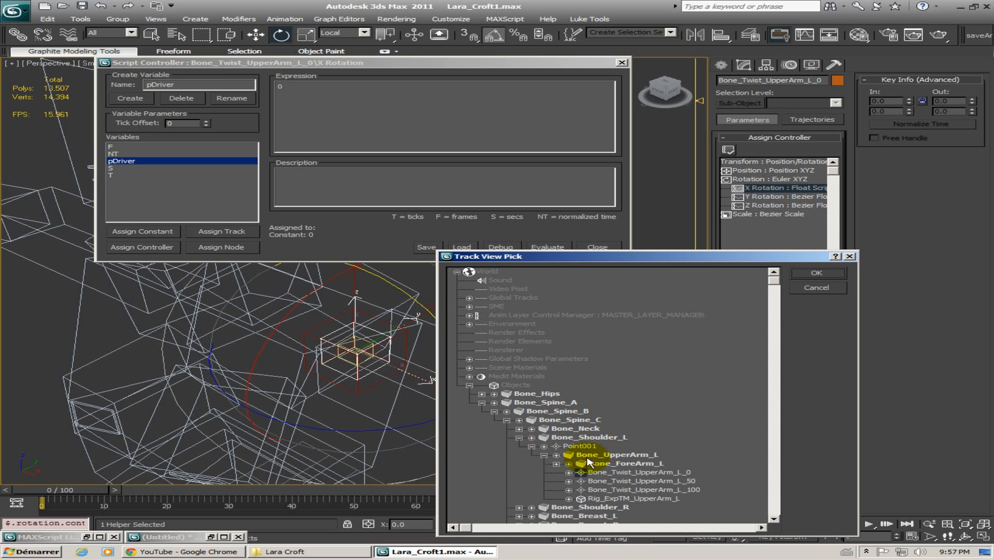
left_click(621, 455)
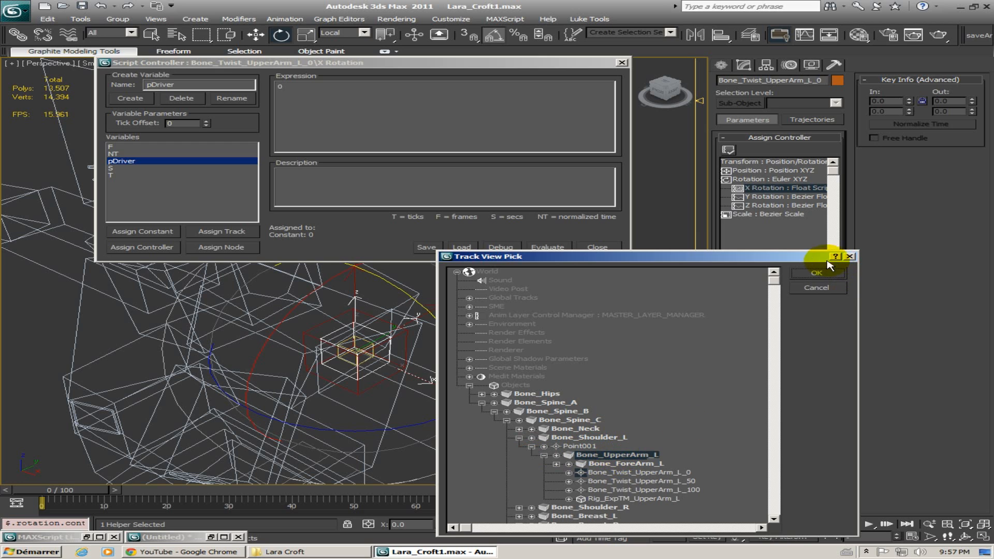
left_click(817, 273)
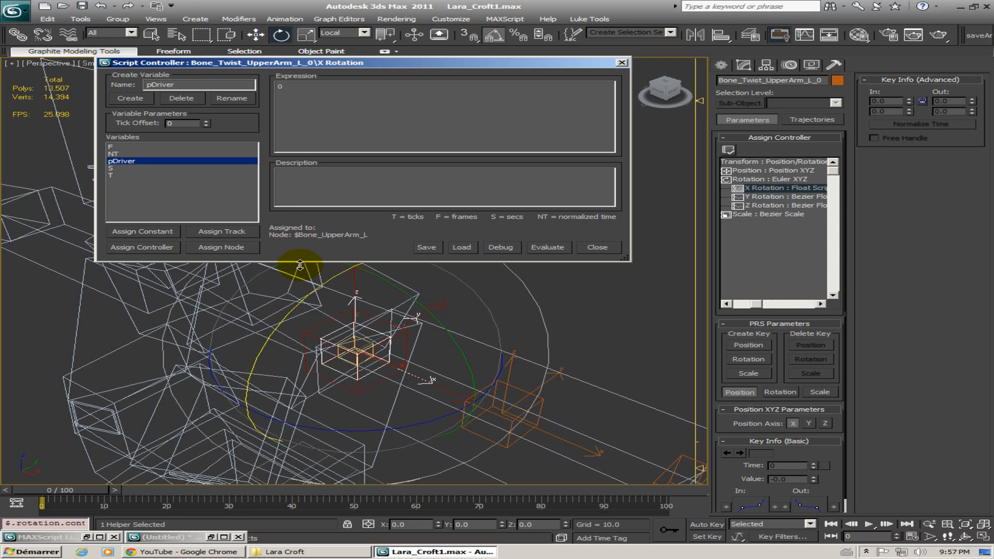
left_click_drag(430, 358, 322, 339)
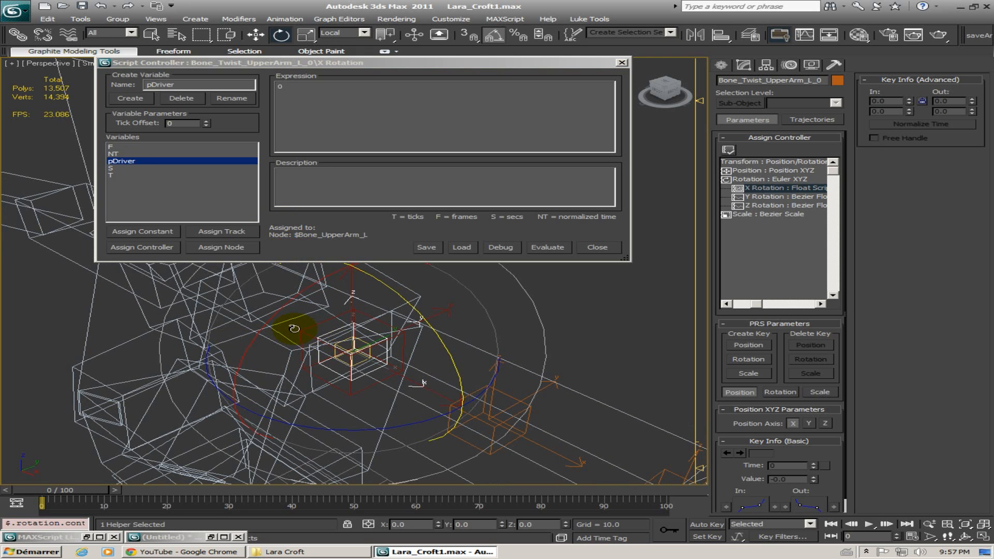
middle_click_drag(296, 328, 333, 333, "alt")
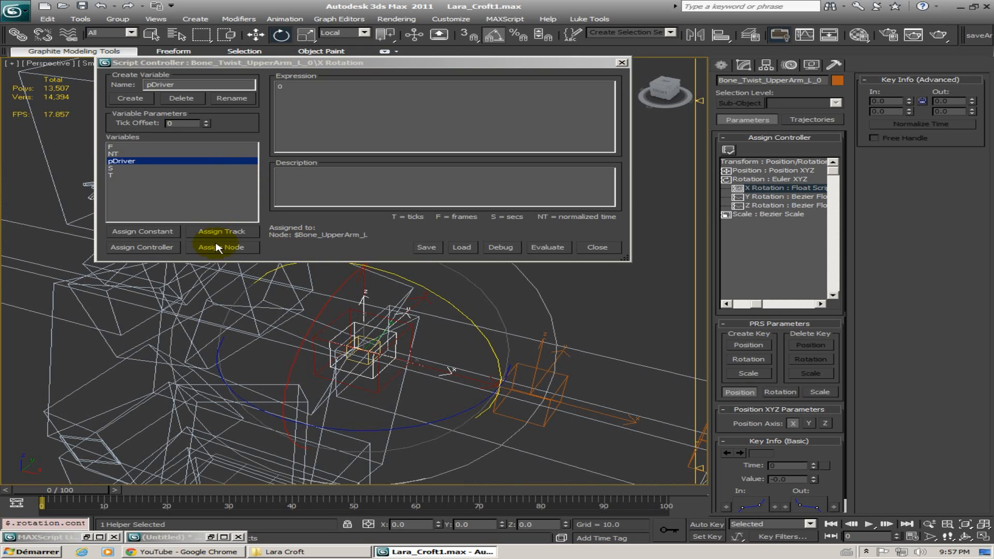
Delete the node-assigned pDriver variable and recreate it under the same name
left_click(176, 99)
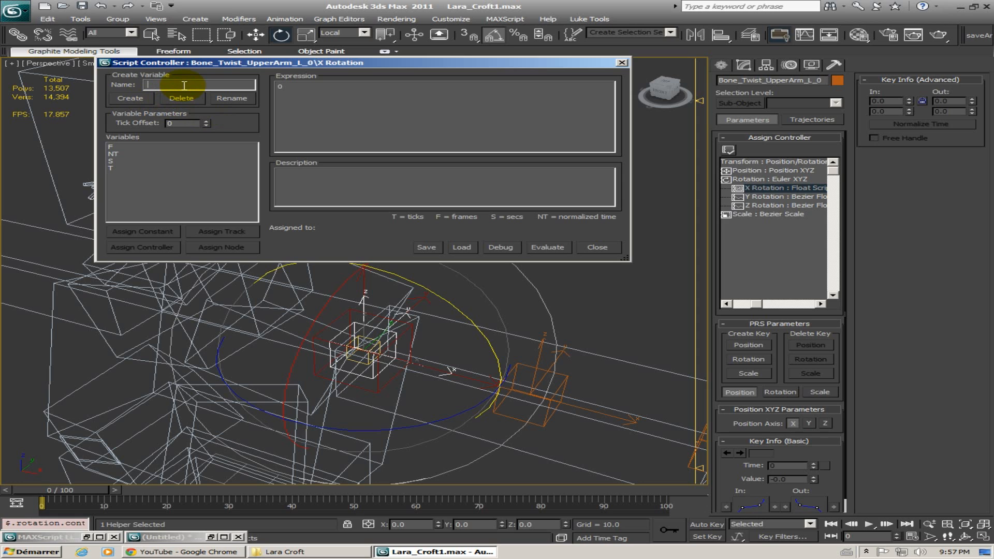
type("pDriver")
left_click(130, 98)
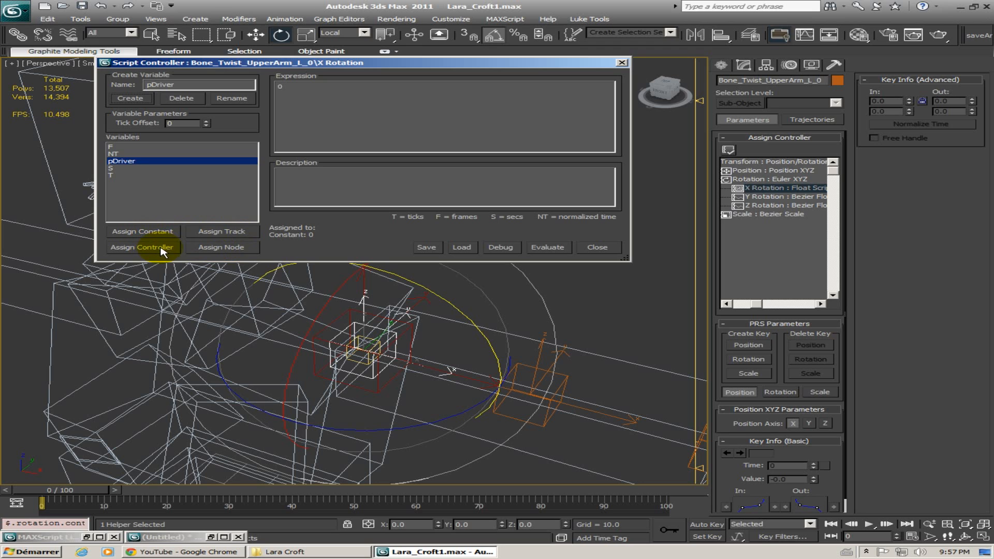
left_click(222, 247)
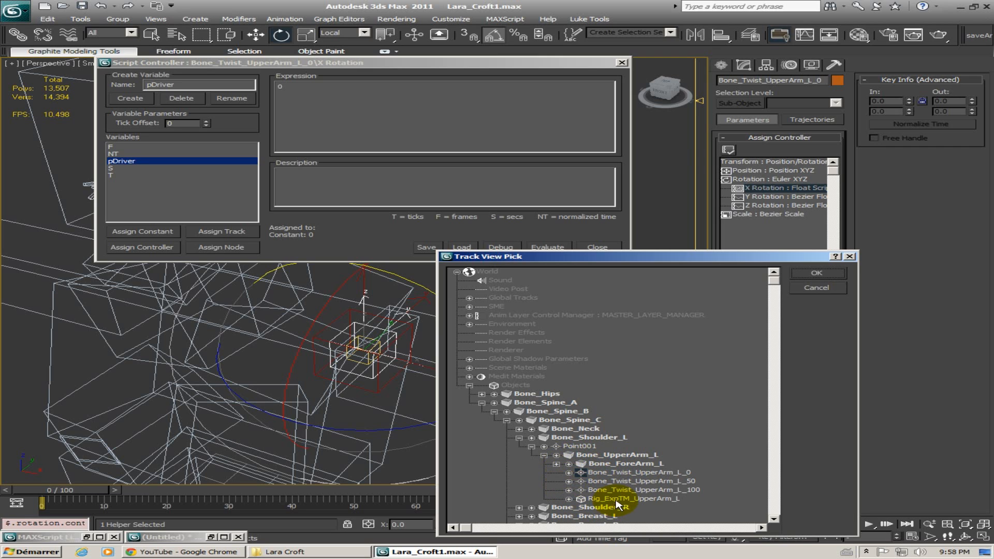
left_click(619, 499)
left_click(570, 500)
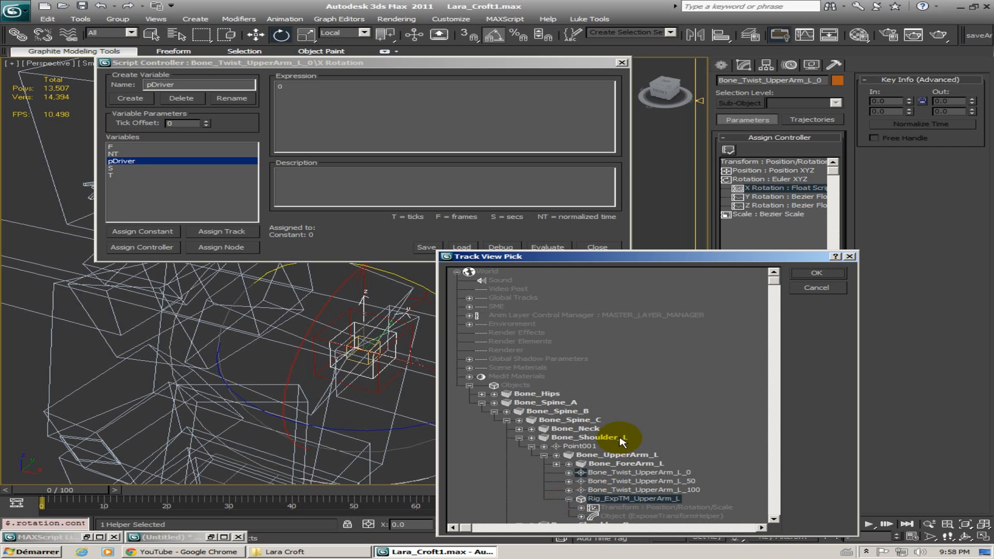
left_click_drag(704, 420, 582, 407)
left_click(543, 412)
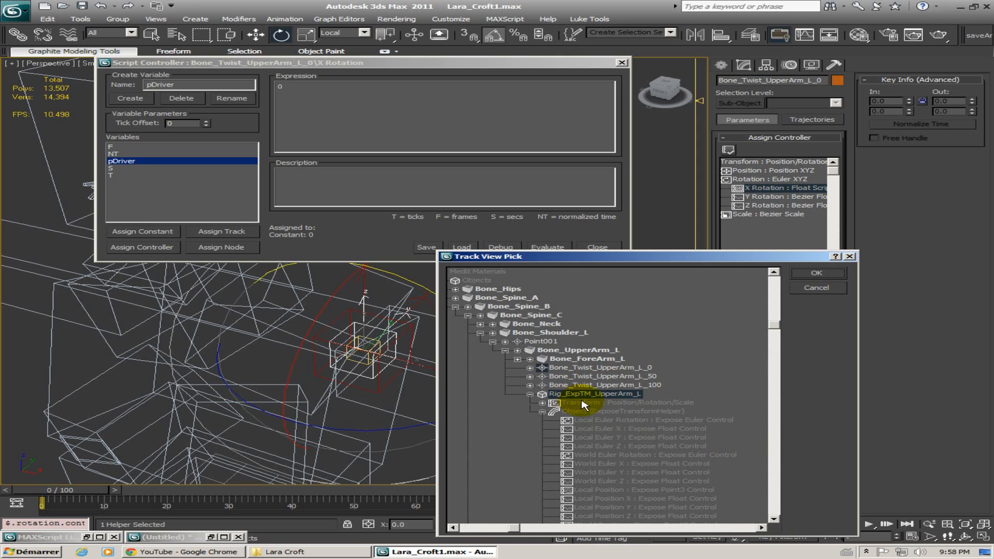
left_click(609, 433)
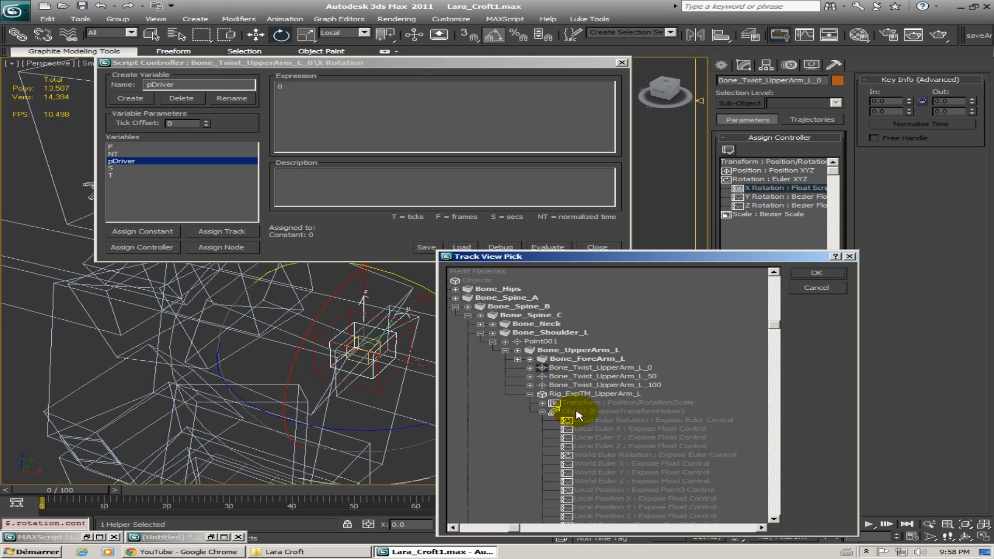
left_click(817, 288)
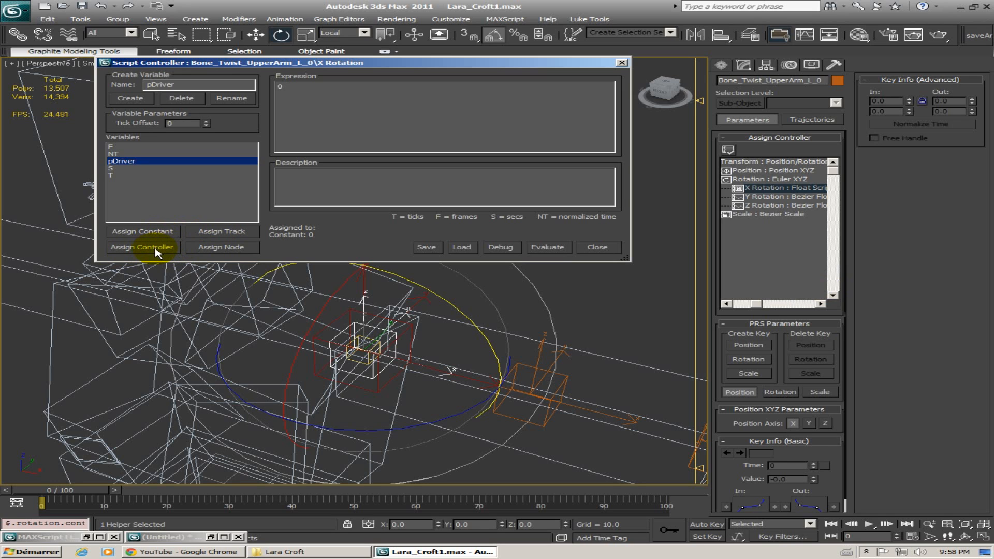
Assign the Local Euler X track of Rig_ExpTM_UpperArm_L's Expose Transform object to the pDriver variable
left_click(222, 232)
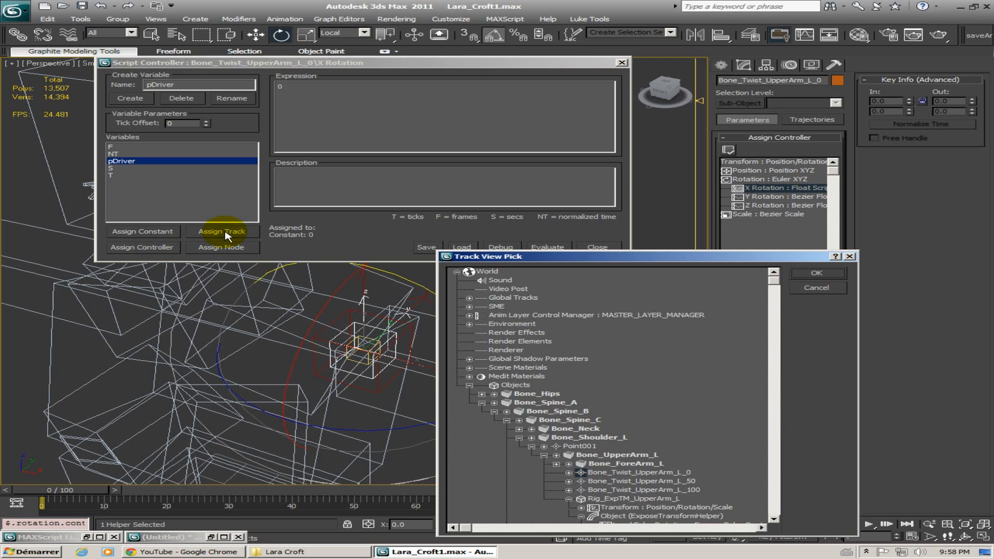
scroll(715, 462, "down", 4)
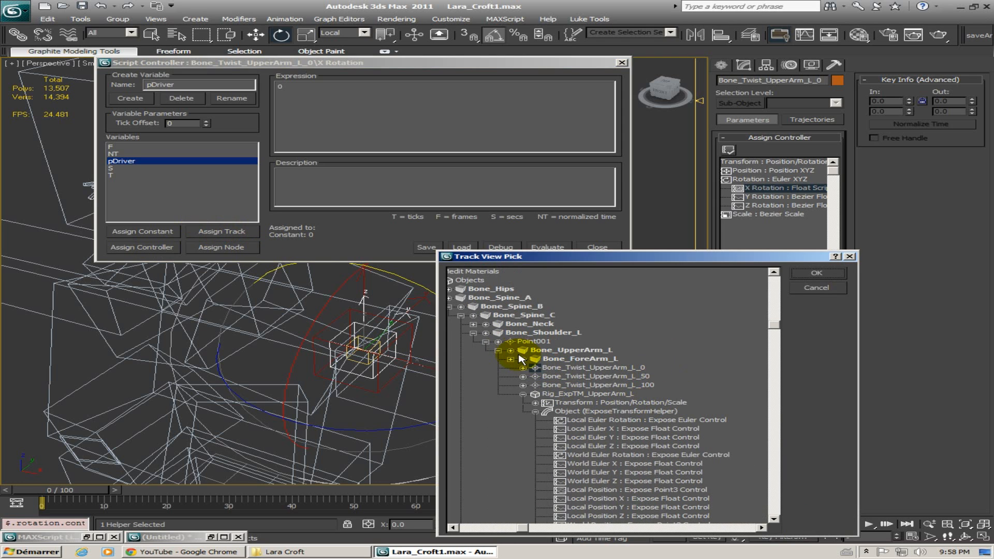
left_click(647, 428)
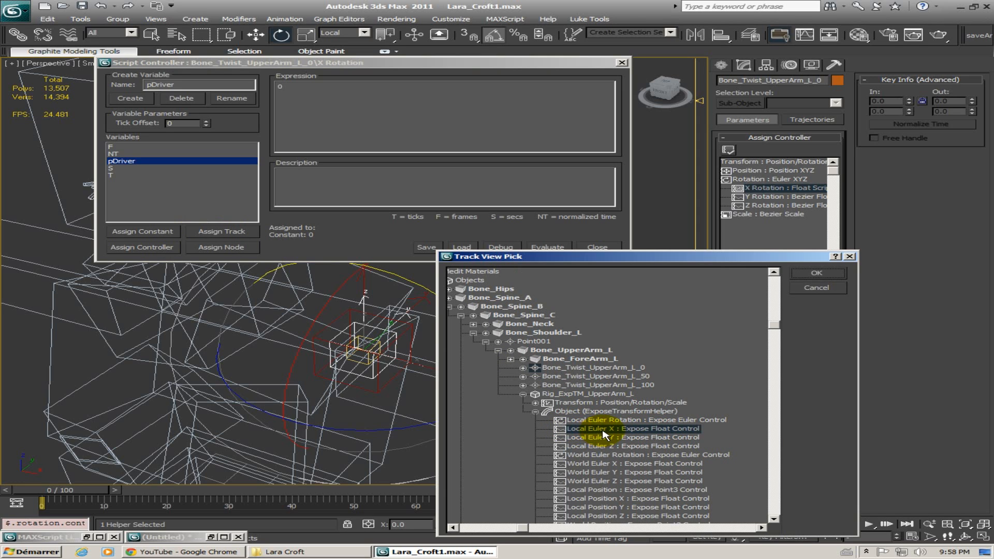
left_click(827, 276)
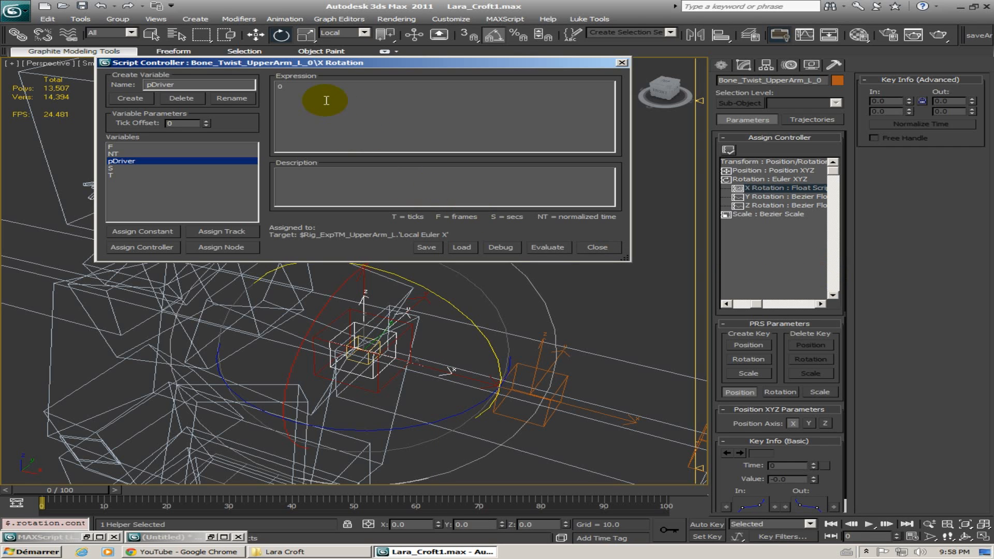
Write the X rotation expression as pDriver * 0 and evaluate it
left_click_drag(293, 87, 263, 86)
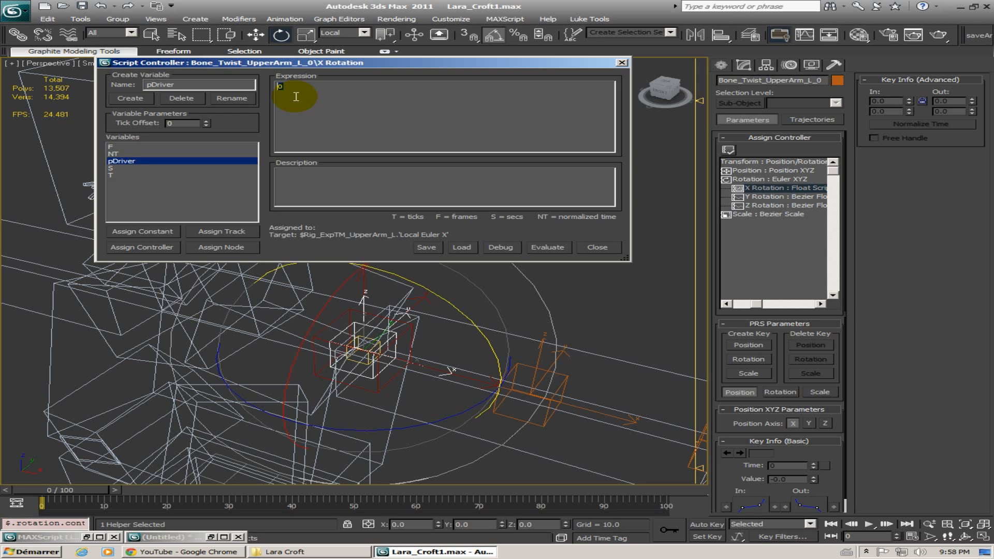
type("pDriver *")
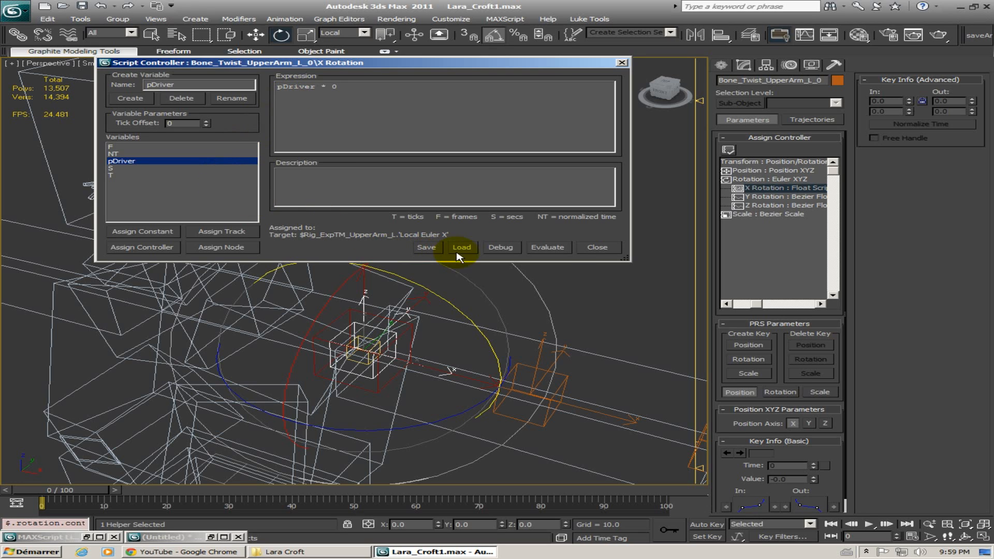
left_click(553, 248)
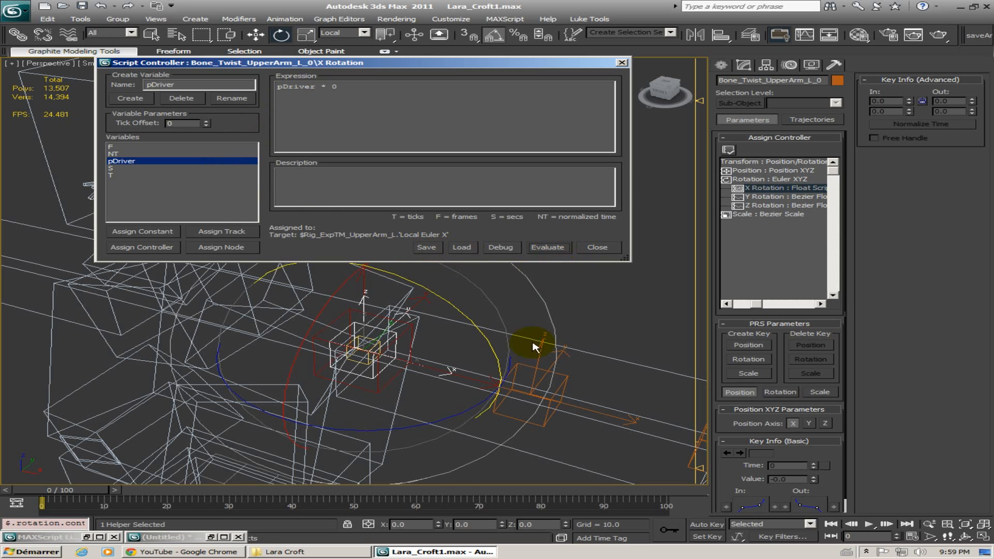
Select Bone_UpperArm_L, rotate it about its local X axis to test the expression, and undo the rotation
left_click(597, 351)
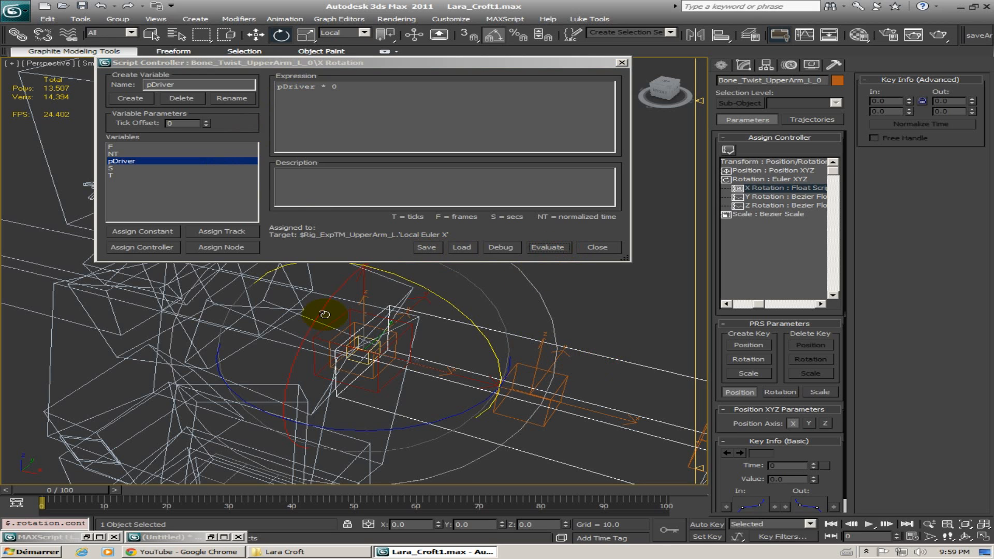
key("Page_Up")
mouse_move(320, 314)
left_mouse_down()
mouse_move(293, 336)
mouse_move(312, 316)
left_mouse_up()
key("ctrl+z")
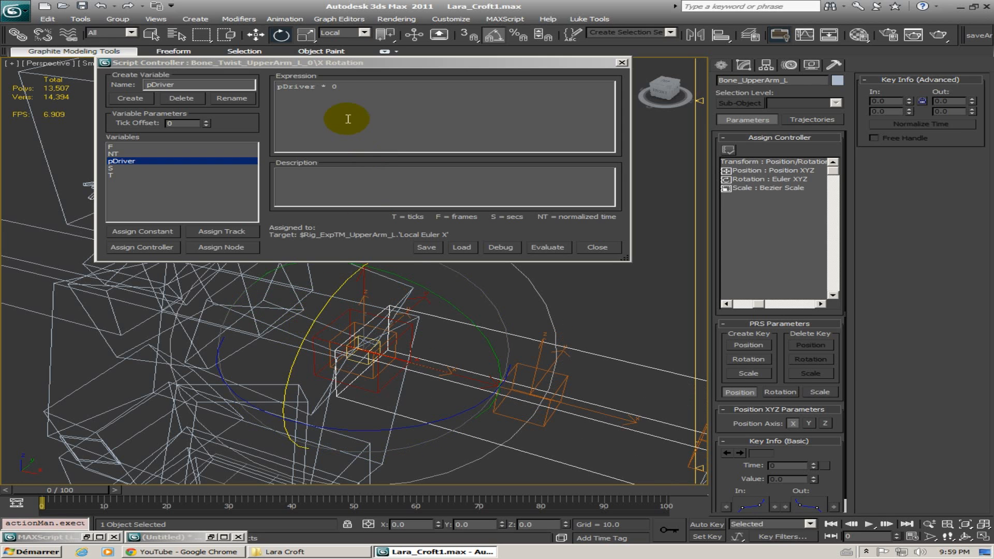
Try the expression pDriver * 100, evaluate it, and test it with a rotation of Bone_UpperArm_L that is undone
left_click(332, 87)
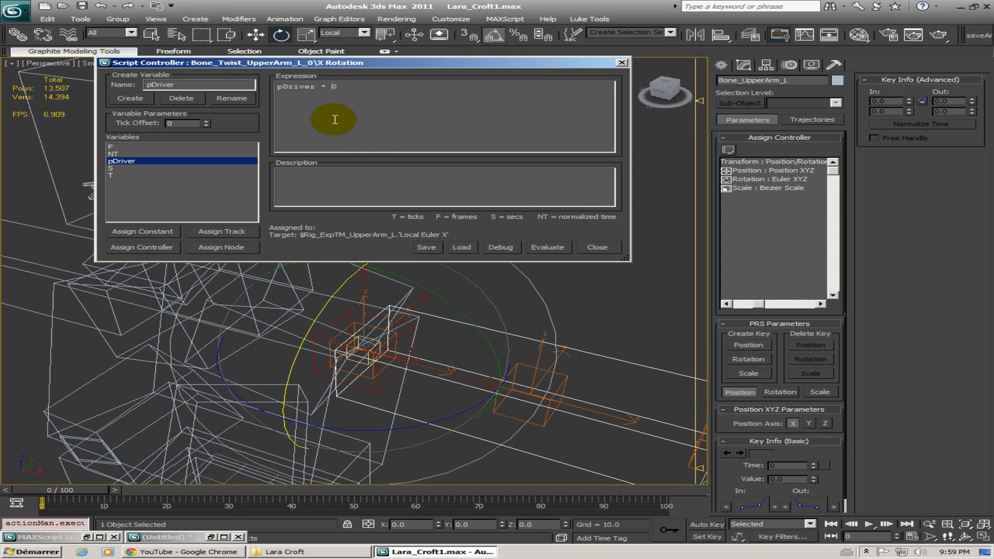
type("10")
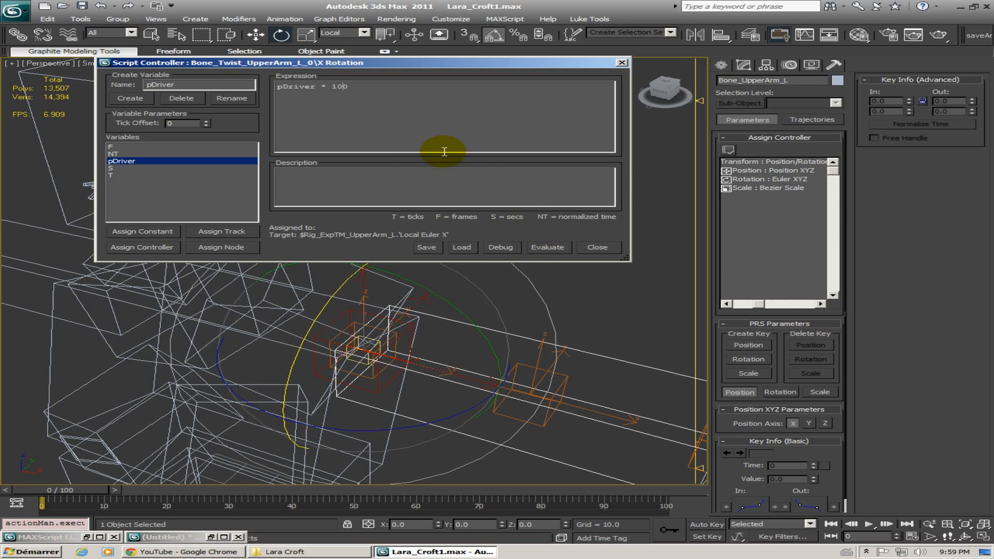
left_click(546, 248)
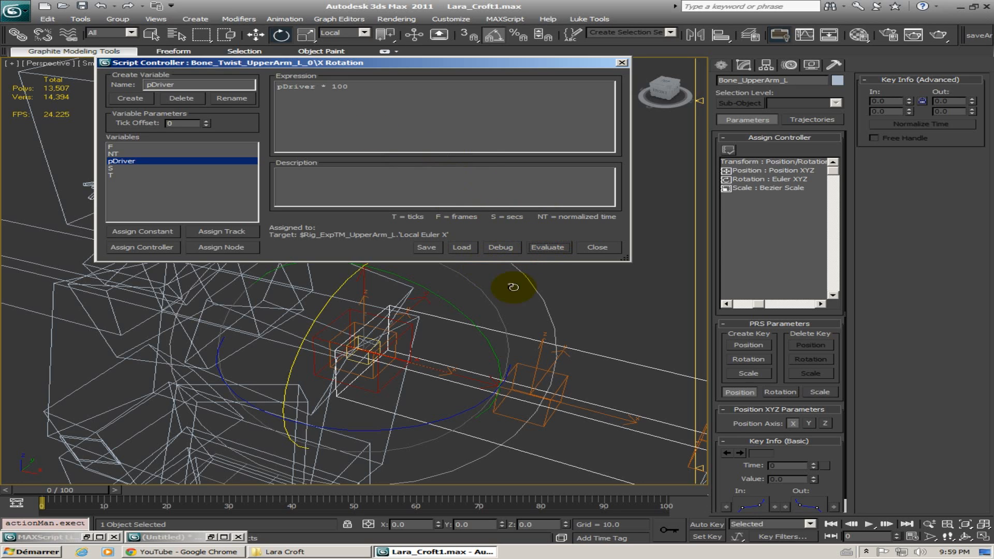
left_click_drag(312, 323, 320, 309)
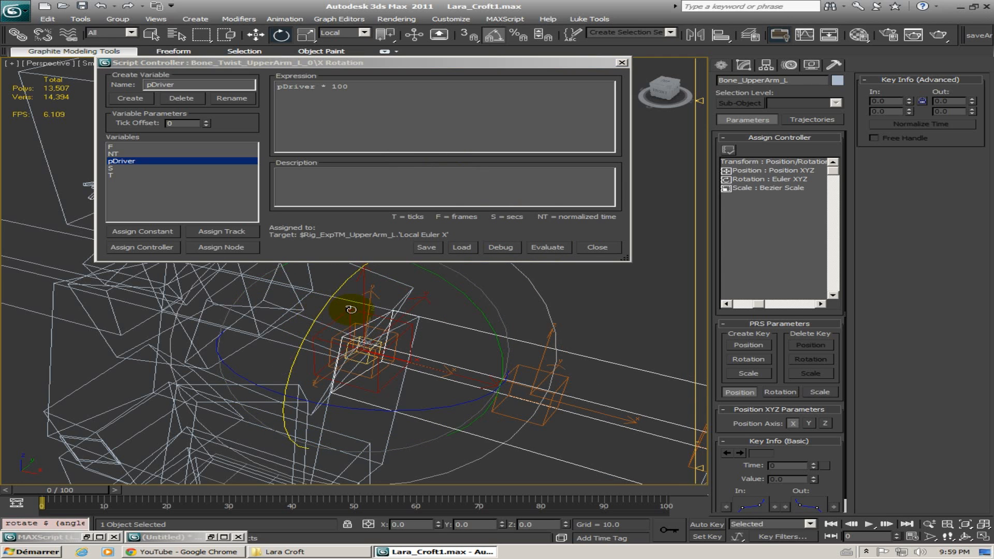
key("ctrl+z")
Reduce the expression to pDriver alone, evaluate it, and test it with an upper arm bone rotation that is undone
left_click_drag(332, 86, 367, 88)
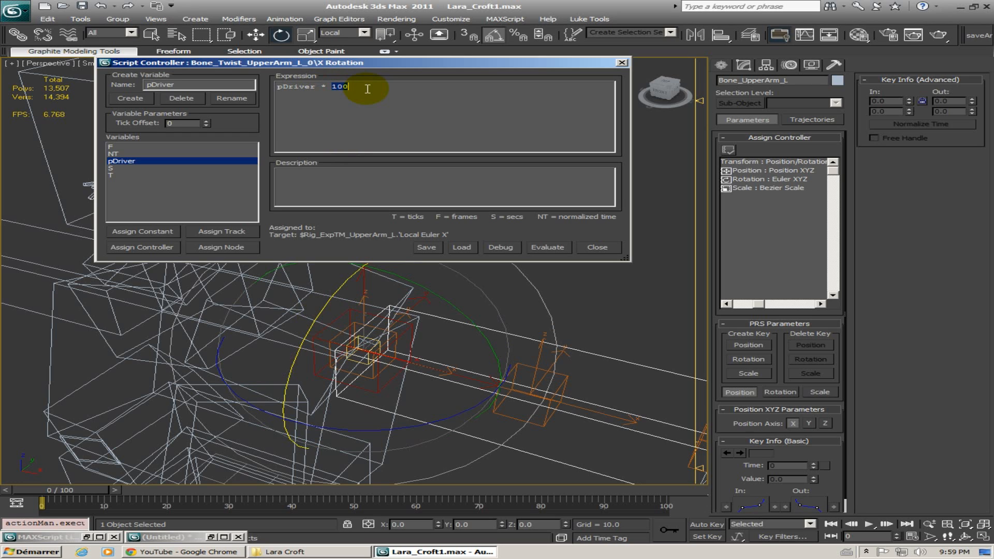
key("BackSpace")
type("1")
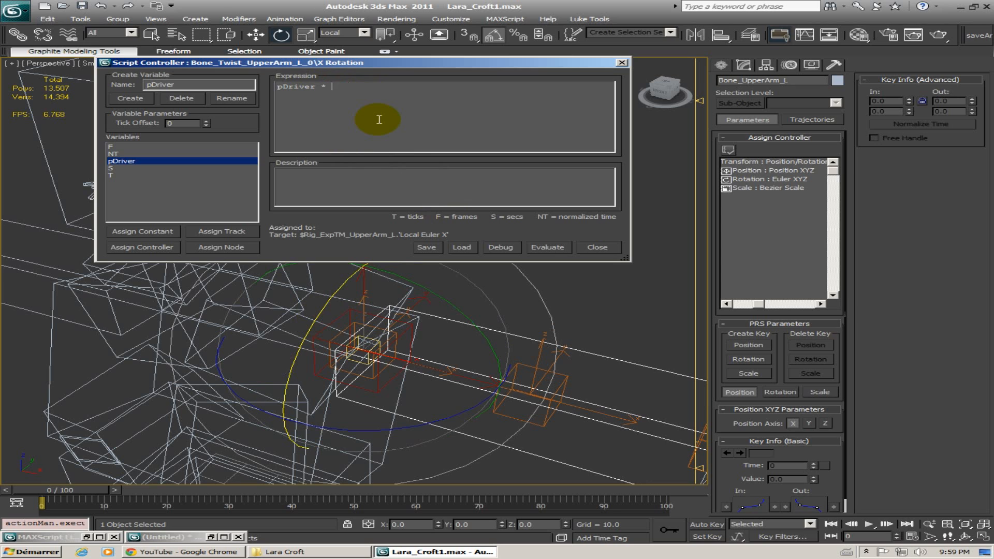
left_click(547, 247)
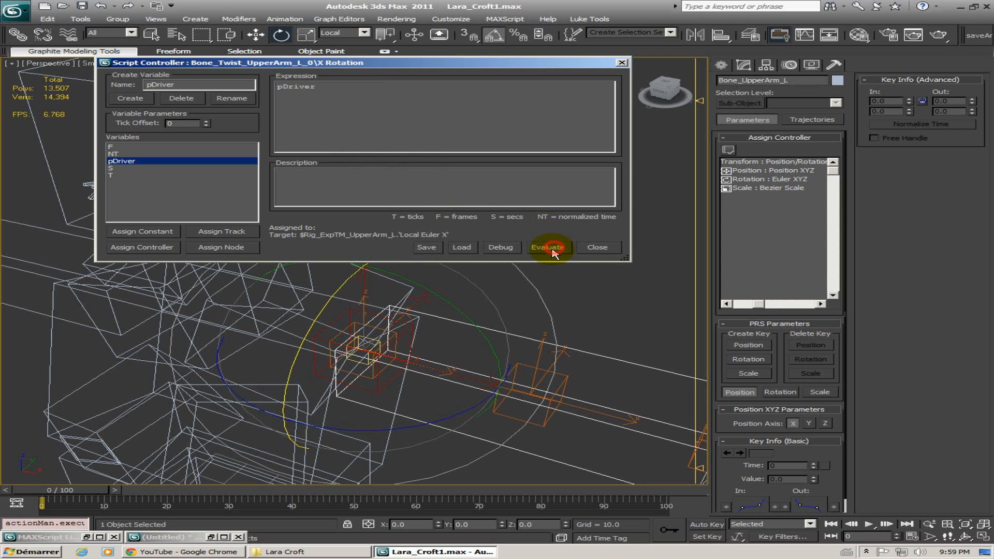
left_click(314, 318)
left_click_drag(314, 318, 312, 321)
key("ctrl+z")
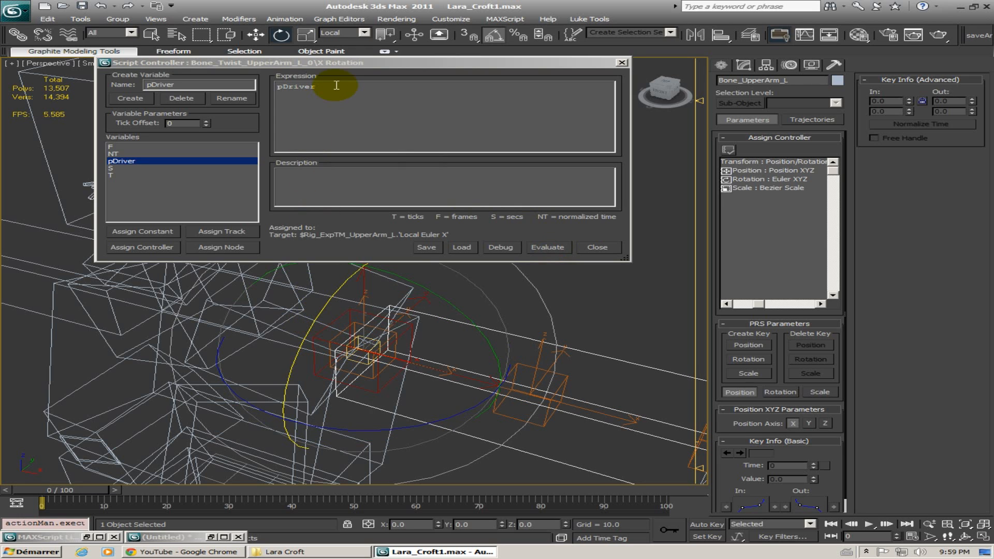
Change the expression to pDriver * -1, evaluate it, and test it with an upper arm bone rotation that is undone
left_click(337, 84)
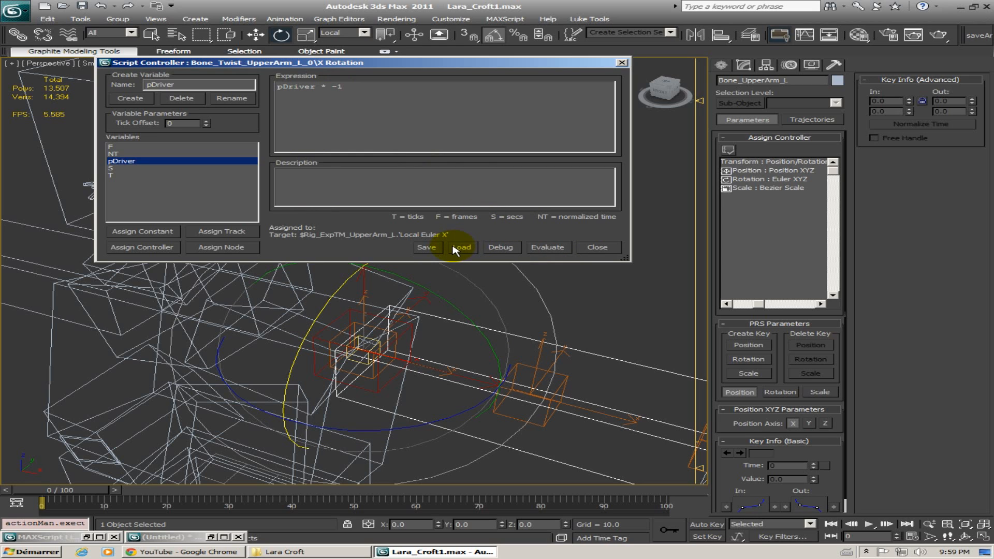
left_click(548, 247)
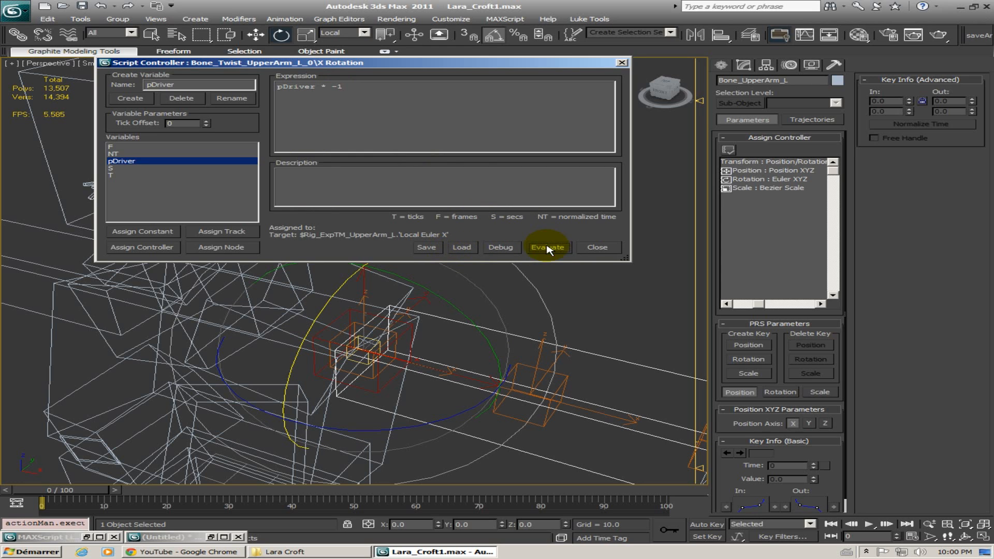
left_click_drag(317, 312, 325, 304)
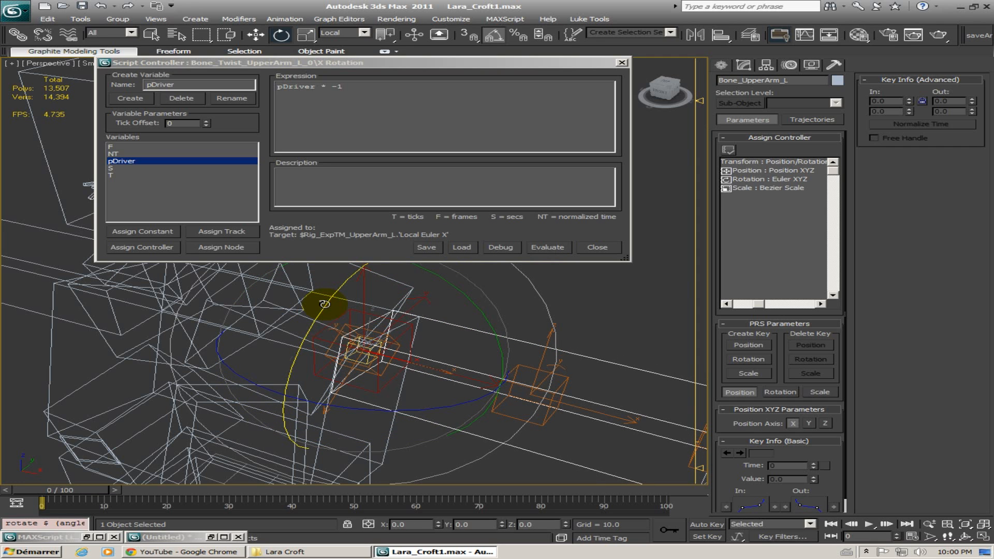
key("ctrl+z")
Convert the driver value to radians by setting the expression to degtorad pDriver * -1
scroll(319, 161, "down", 5)
middle_click_drag(310, 290, 290, 344, "alt")
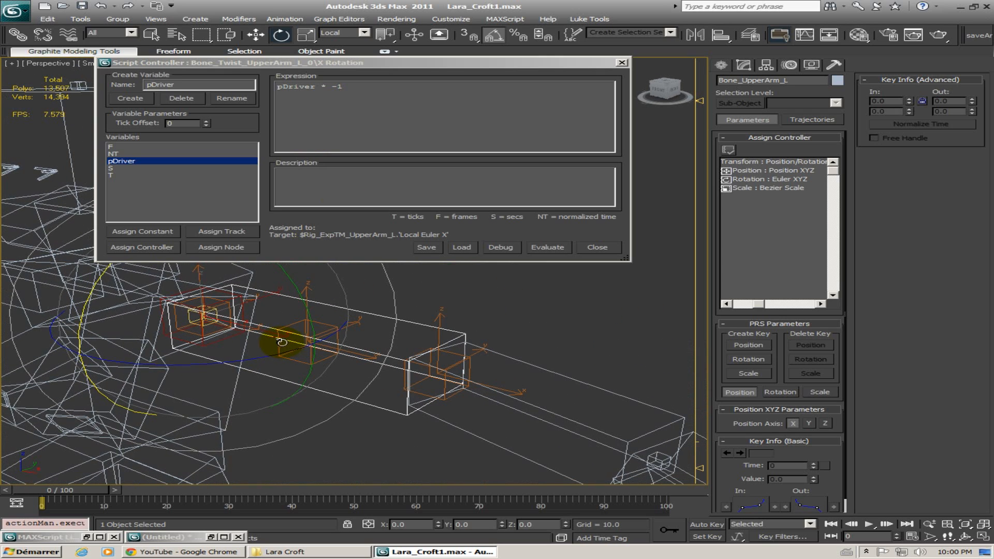
left_click(334, 86)
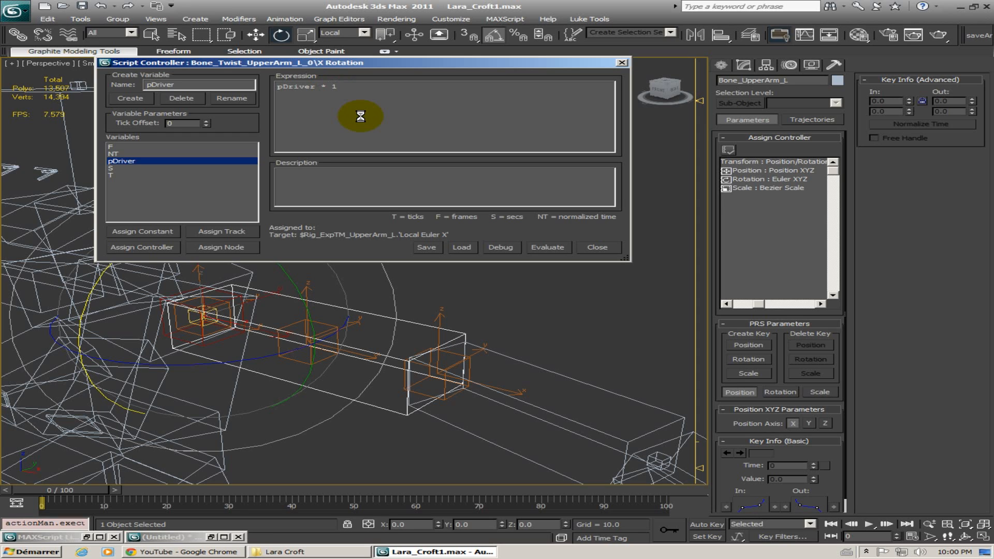
key("BackSpace")
key("BackSpace")
left_click(280, 89)
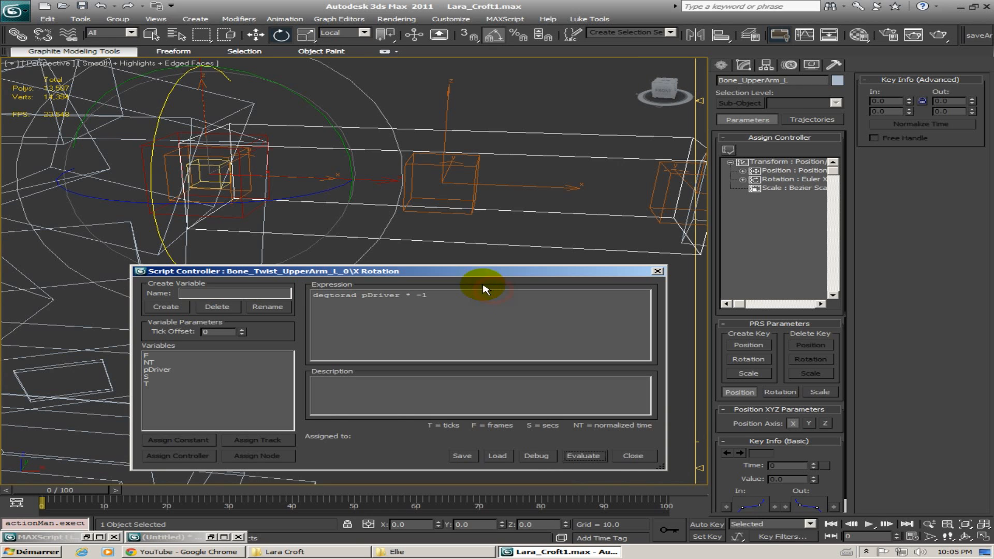
Examine the degtorad conversion in the expression and the twist helpers along the left upper arm bone
middle_click_drag(377, 227, 317, 222, "alt")
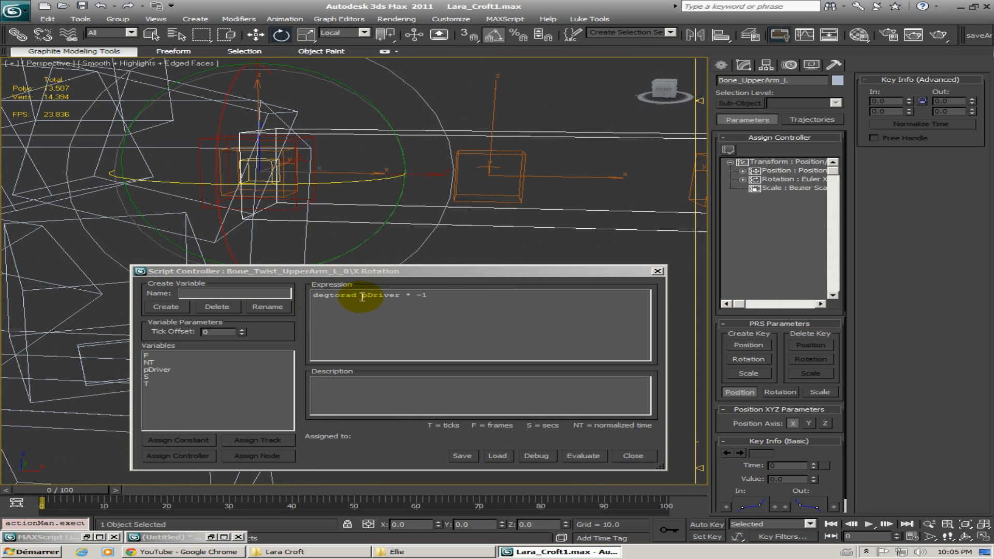
double_click(325, 298)
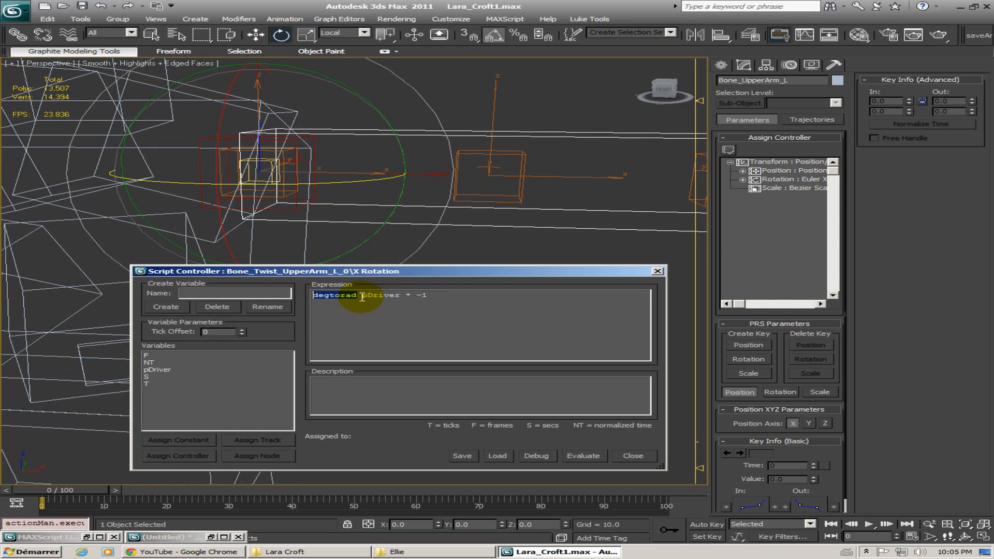
left_click(329, 299)
left_click_drag(330, 299, 356, 299)
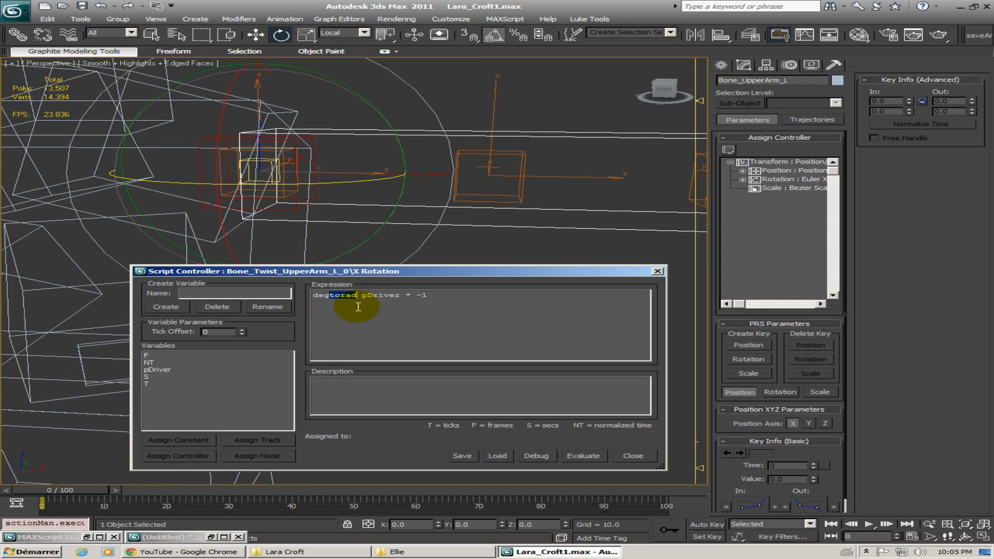
left_click(358, 307)
double_click(360, 295)
left_click_drag(360, 295, 312, 298)
left_click(348, 295)
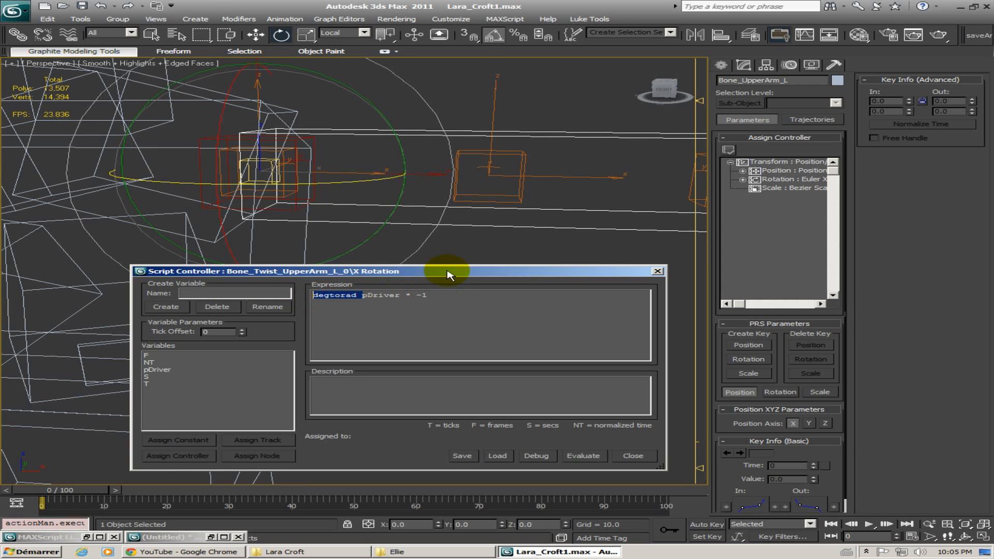
left_click_drag(455, 270, 452, 280)
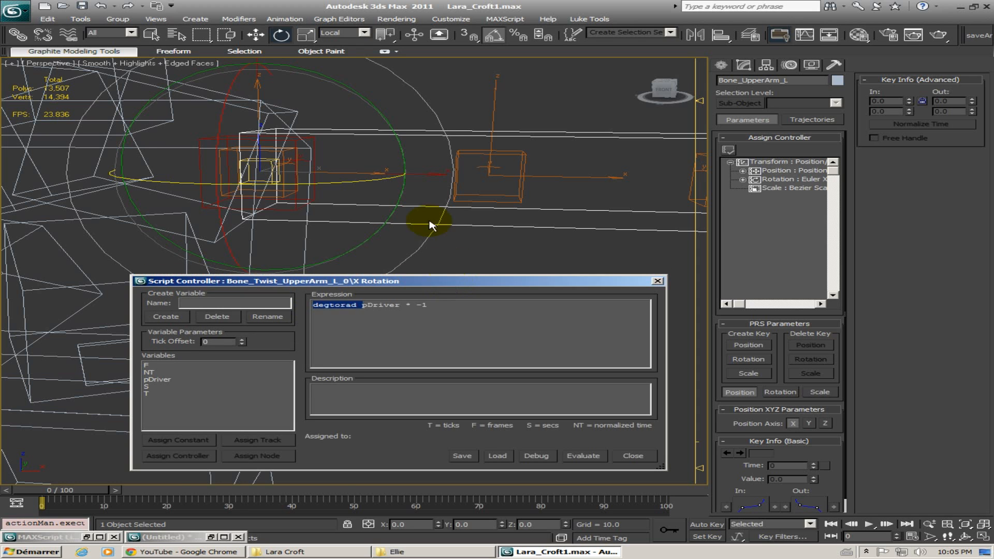
middle_click_drag(437, 222, 473, 160)
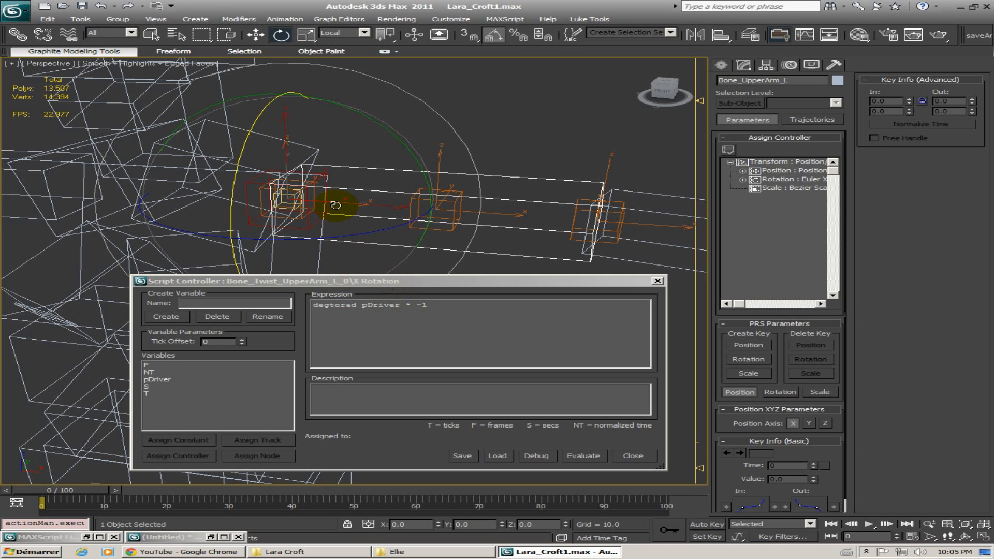
middle_click_drag(384, 207, 278, 162, "alt")
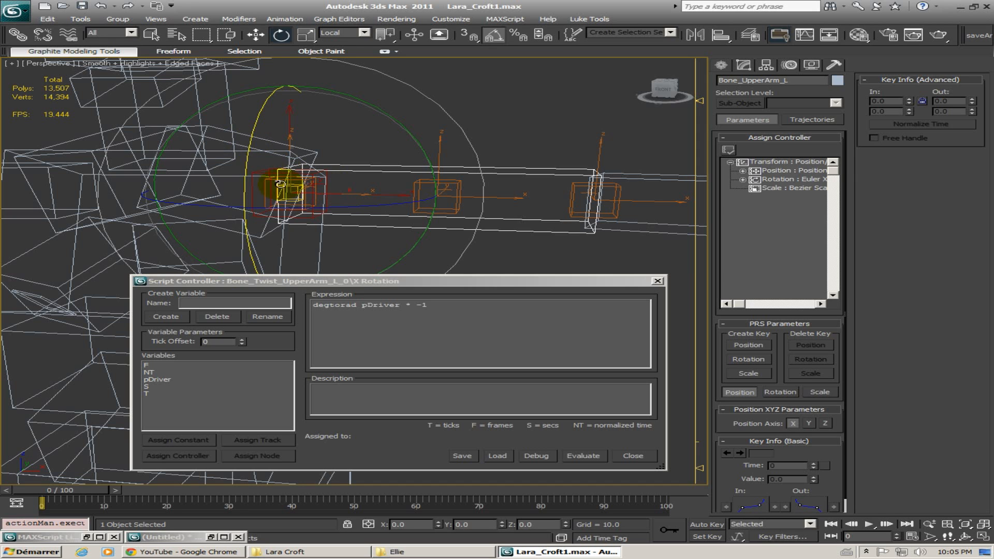
Test the radians expression by rotating the left upper arm bone about its local X axis several times, undoing the rotations
left_click_drag(302, 174, 319, 176)
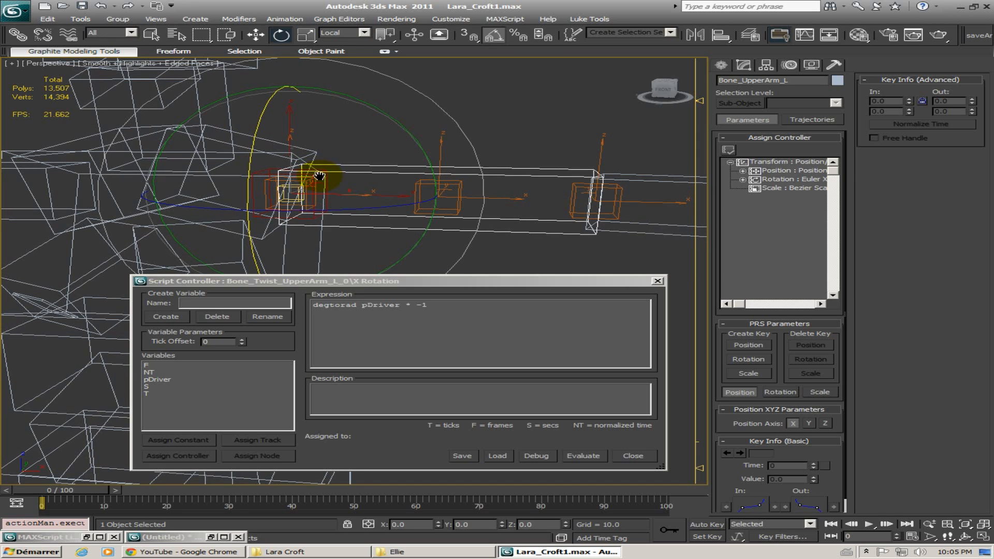
middle_click_drag(319, 176, 313, 155)
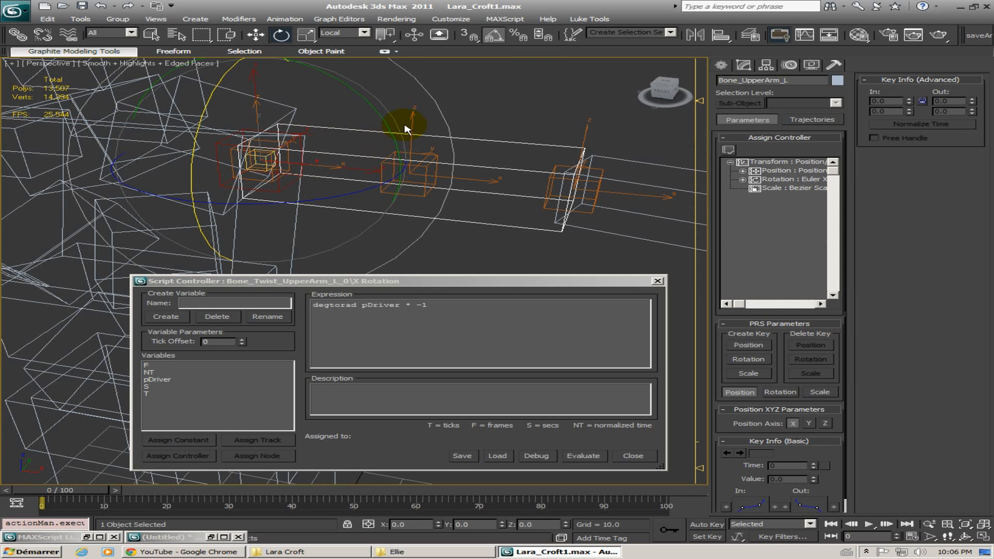
left_click_drag(411, 119, 181, 134)
key("ctrl+z")
key("ctrl+z")
middle_click_drag(303, 123, 361, 125, "alt")
scroll(212, 131, "up", 4)
left_click_drag(367, 122, 314, 139)
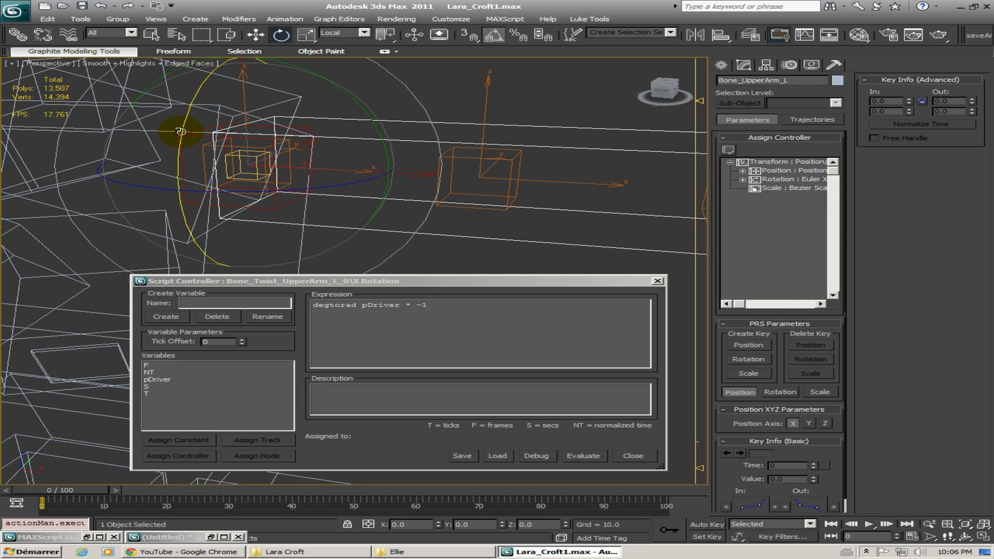
left_click_drag(177, 130, 278, 145)
key("ctrl+z")
middle_click_drag(277, 140, 249, 122, "alt")
scroll(249, 123, "down", 5)
middle_click_drag(305, 159, 313, 120)
scroll(317, 120, "up", 5)
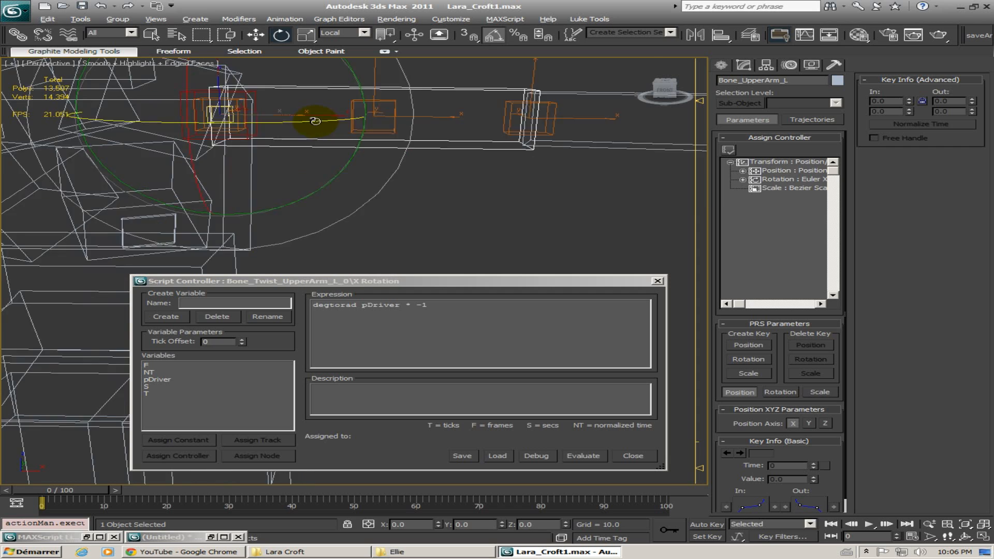
Copy the expression degtorad pDriver * -1 from Bone_Twist_UpperArm_L_0's X Rotation script controller and close its window
middle_click_drag(314, 153, 406, 261)
left_click_drag(458, 314, 211, 316)
key("ctrl+c")
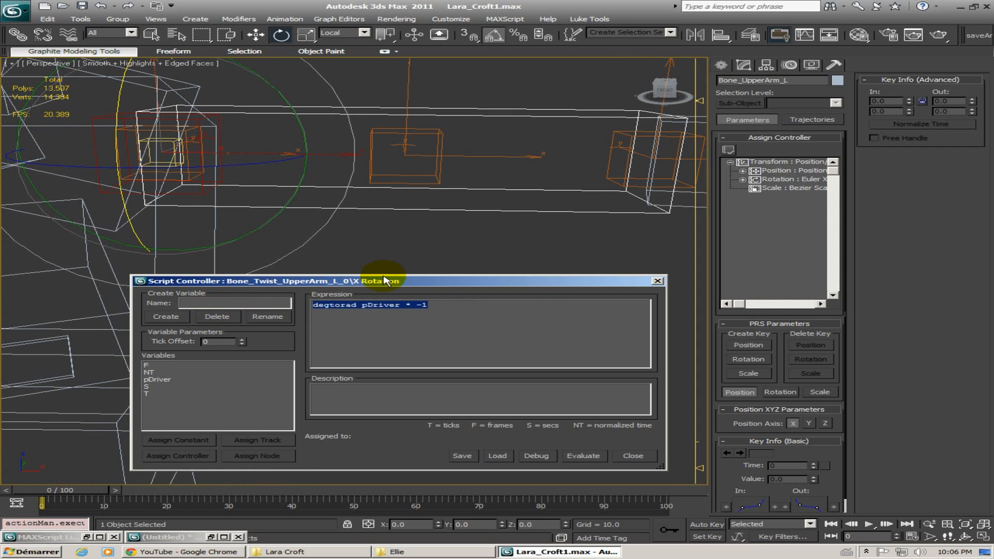
left_click_drag(383, 280, 316, 294)
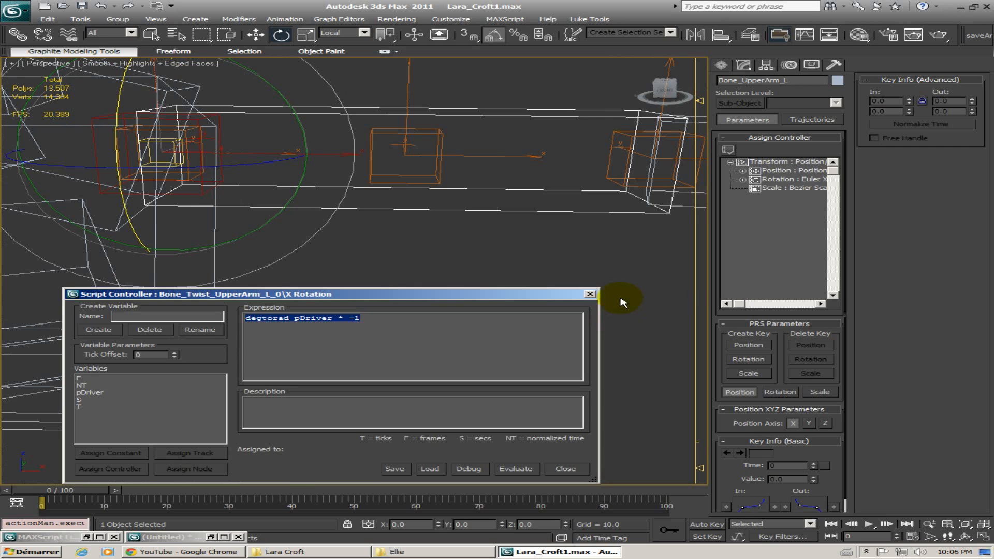
left_click(590, 295)
Assign a Float Script controller to Bone_Twist_UpperArm_L_50's X Rotation and create the variable pDriver in it
key("z")
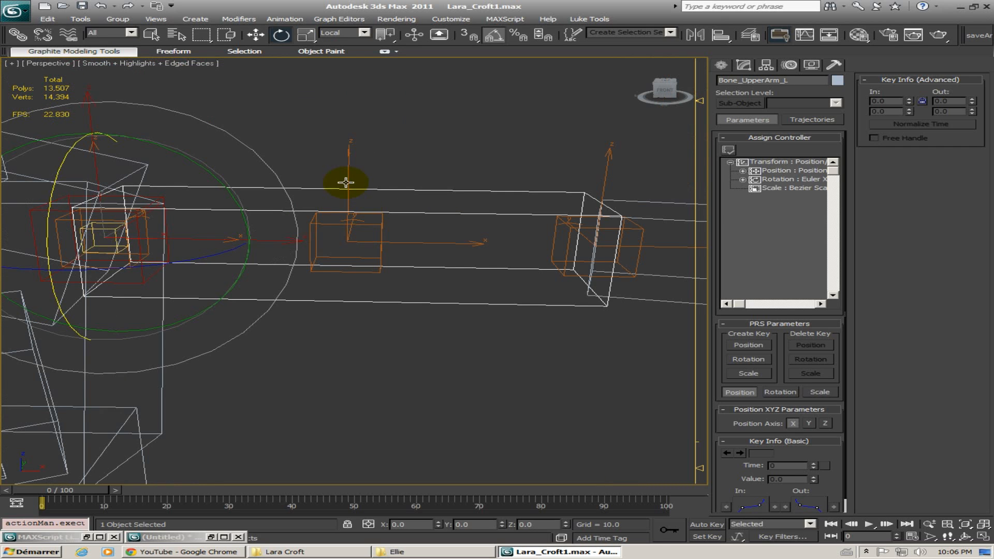
left_click(320, 204)
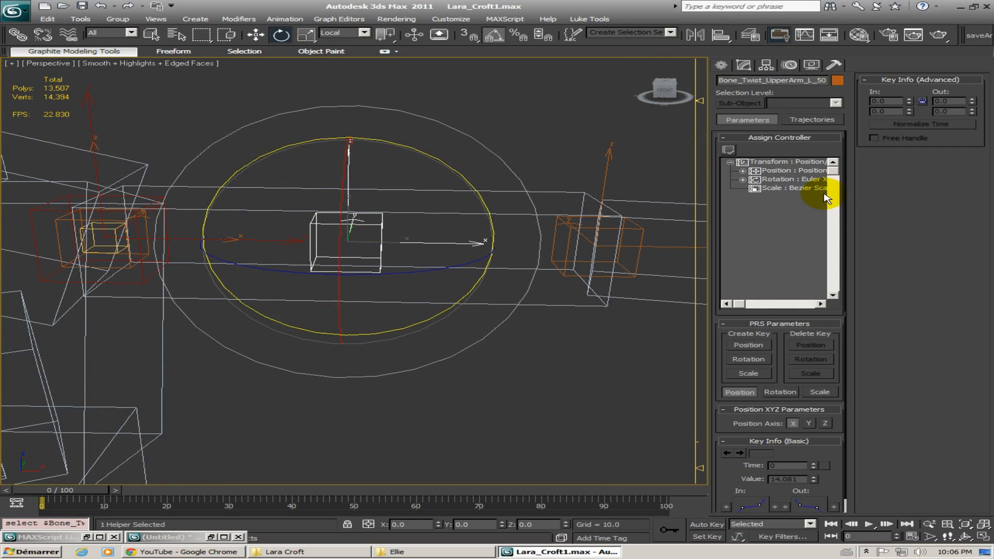
left_click(743, 180)
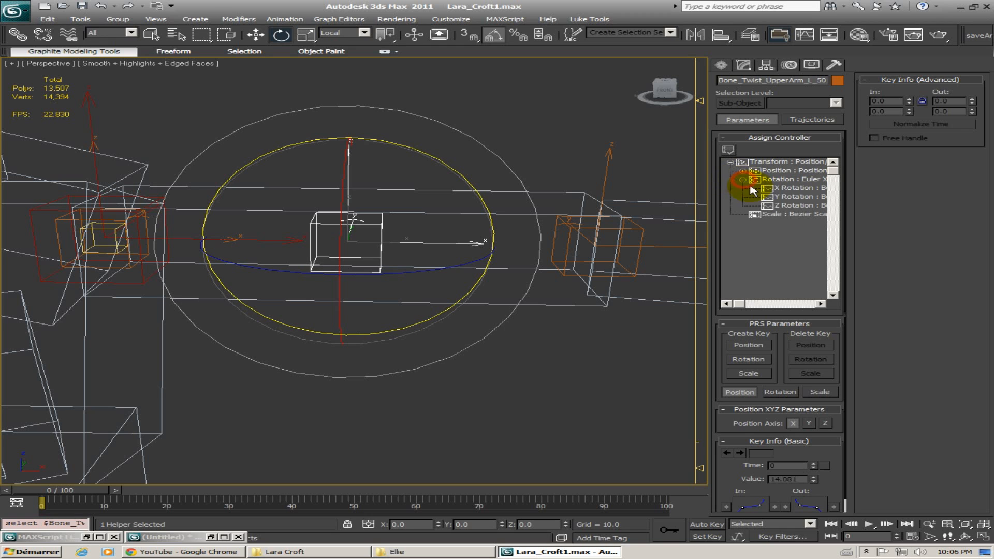
left_click(801, 188)
left_click(729, 149)
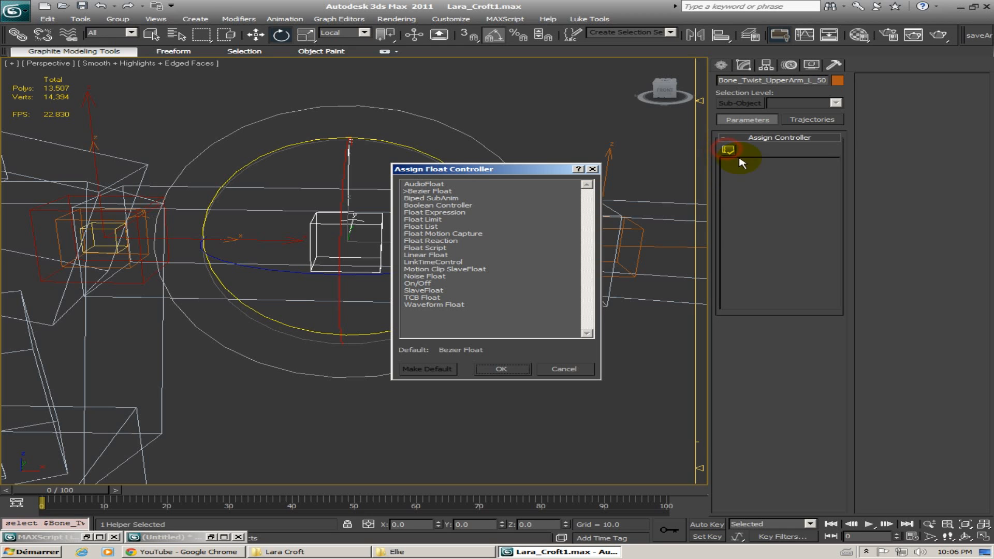
double_click(440, 248)
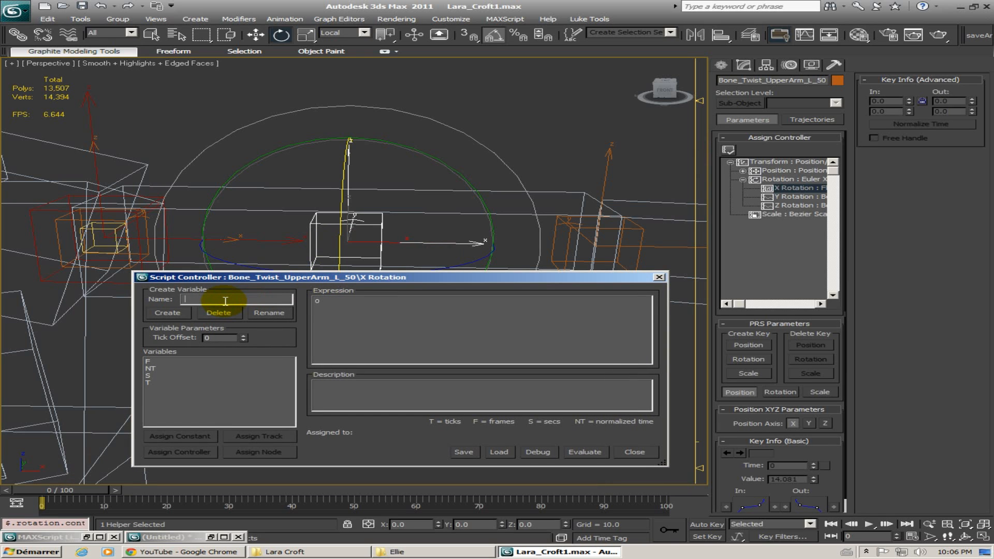
type("pDriver")
left_click(167, 312)
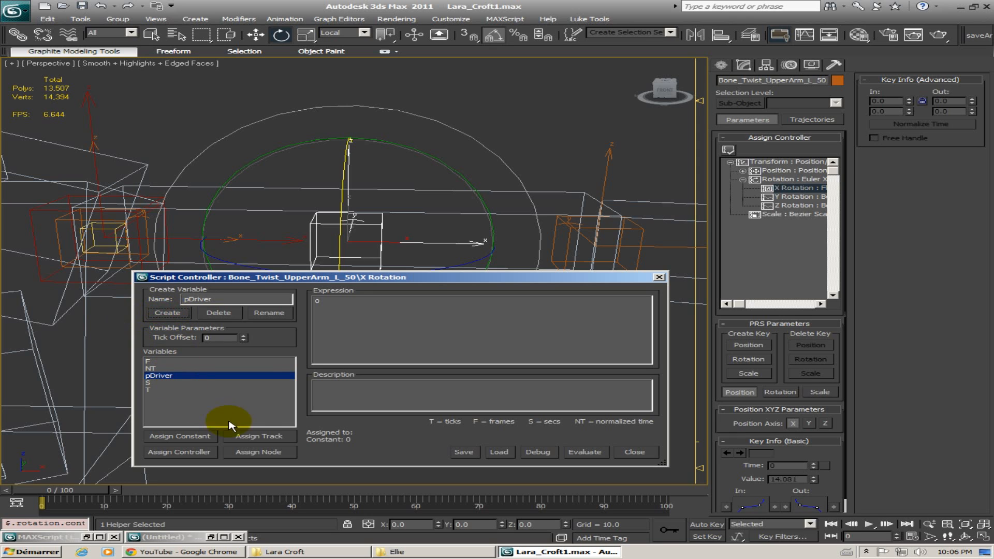
Assign pDriver to the Local Euler X track of the Rig_ExpTM_UpperArm_L expose transform helper
left_click(259, 436)
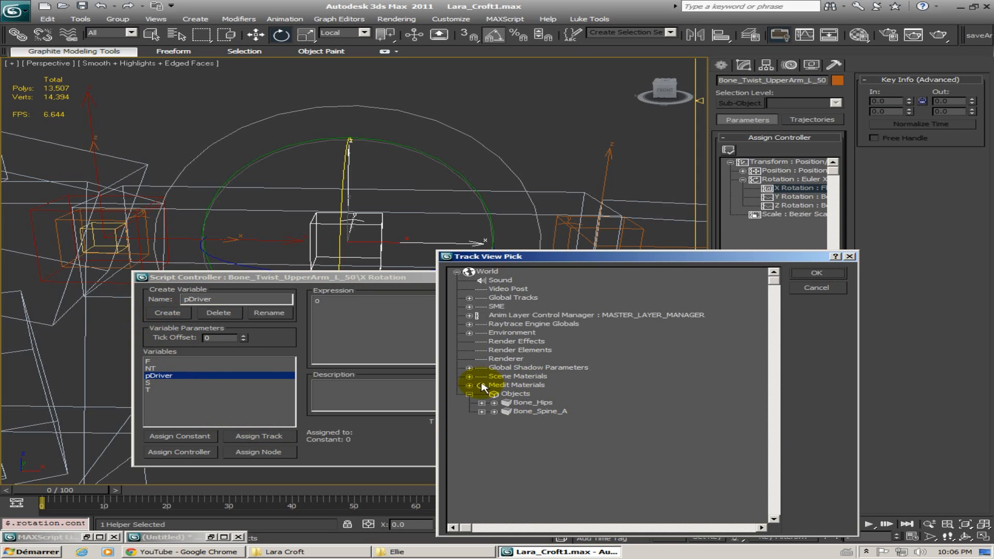
left_click(482, 412)
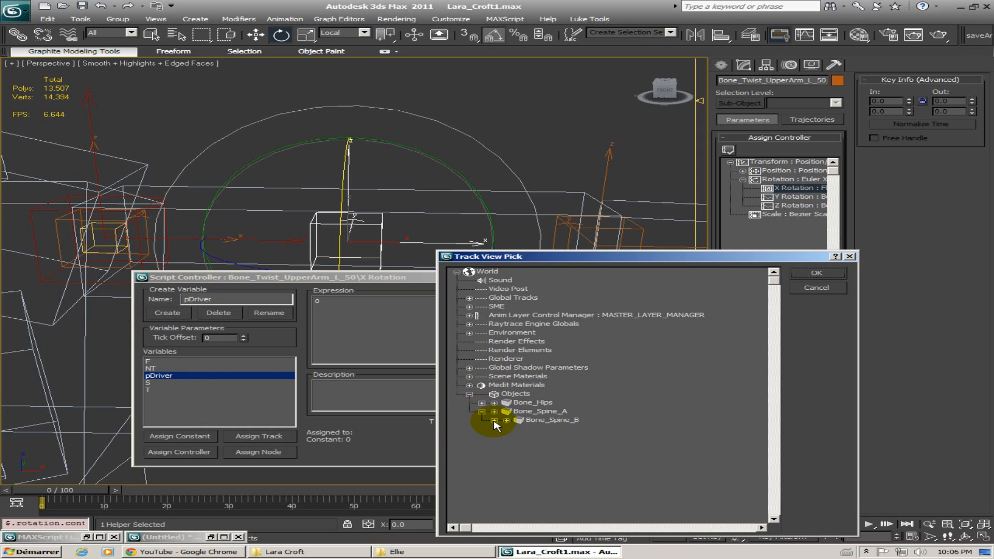
left_click(494, 420)
left_click(506, 429)
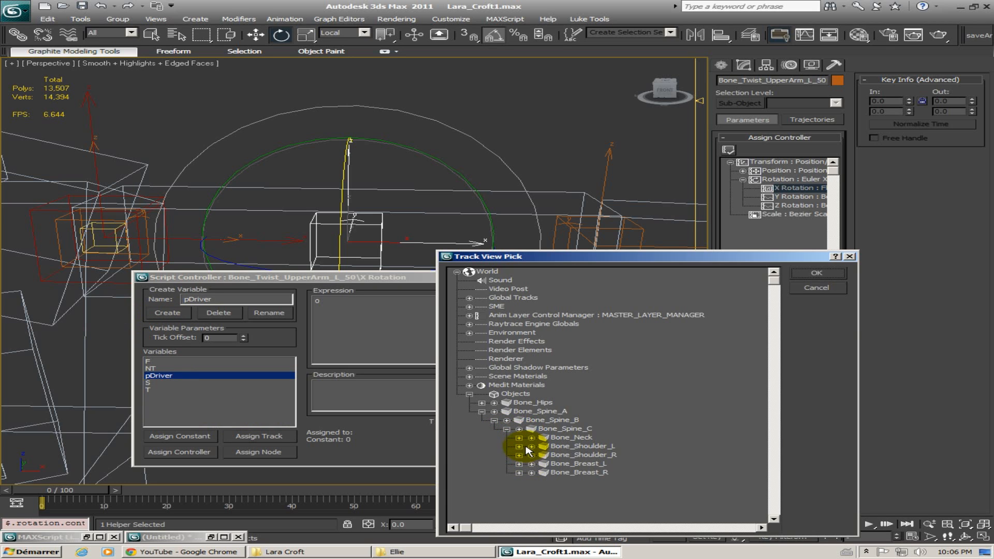
left_click(519, 447)
left_click(532, 455)
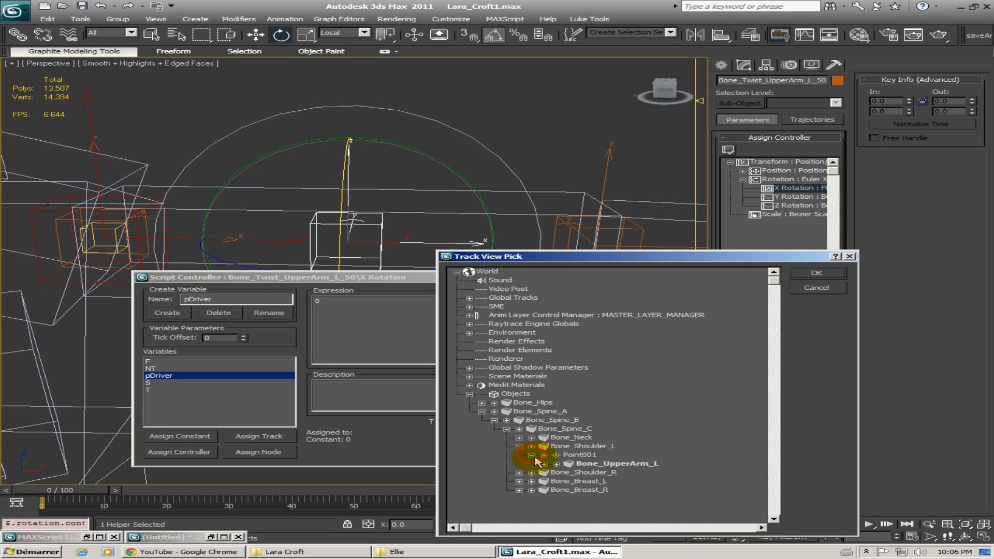
left_click(543, 464)
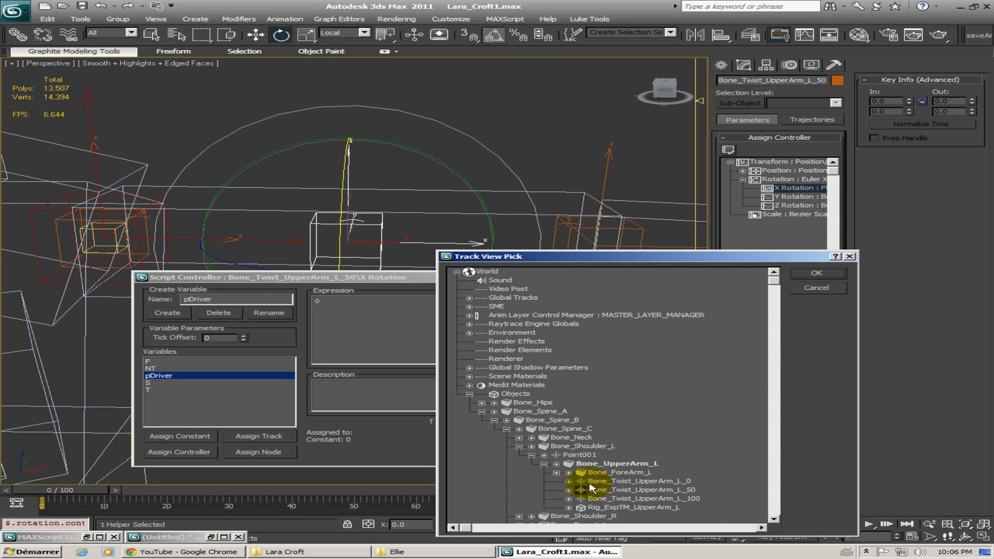
left_click(616, 508)
left_click(569, 508)
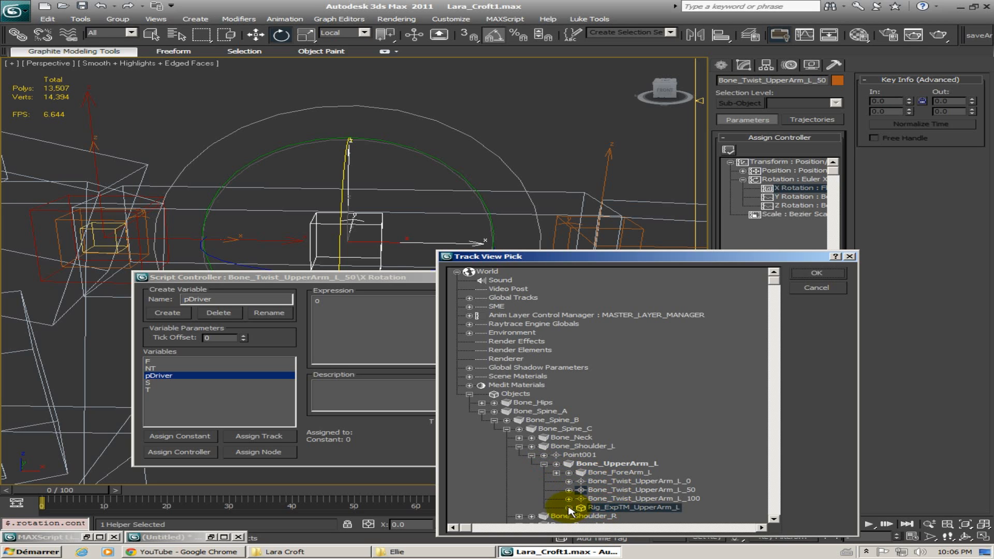
scroll(657, 435, "down", 5)
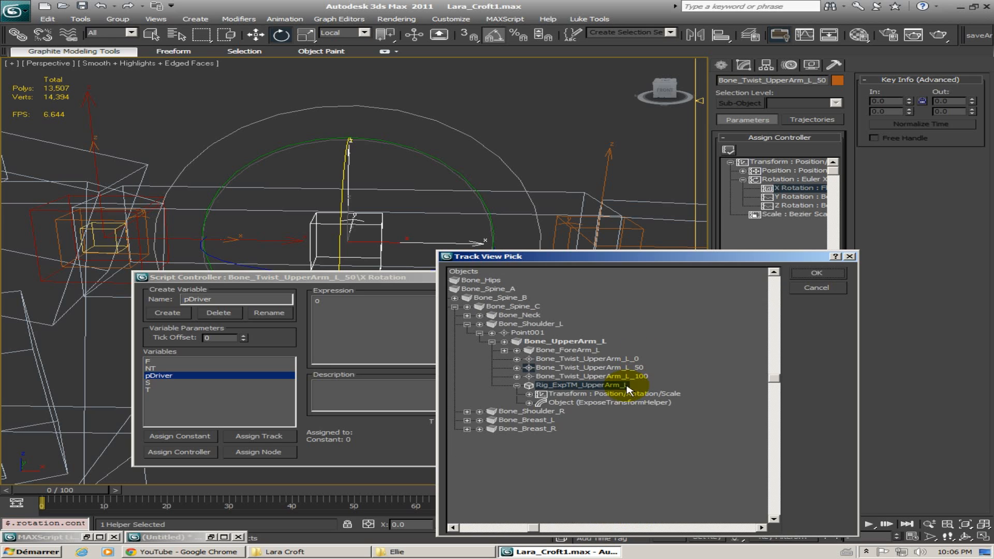
left_click(529, 402)
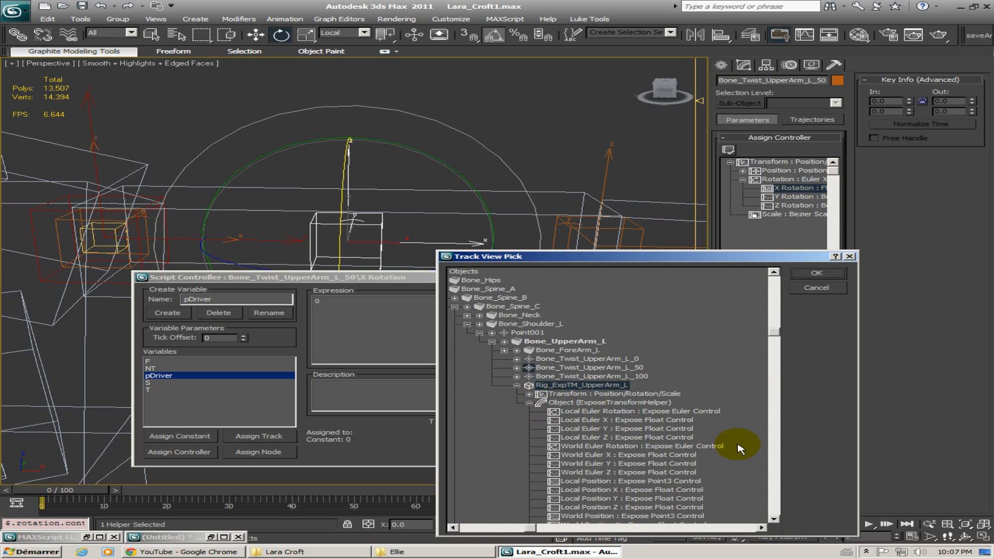
scroll(725, 410, "down", 1)
left_click(593, 395)
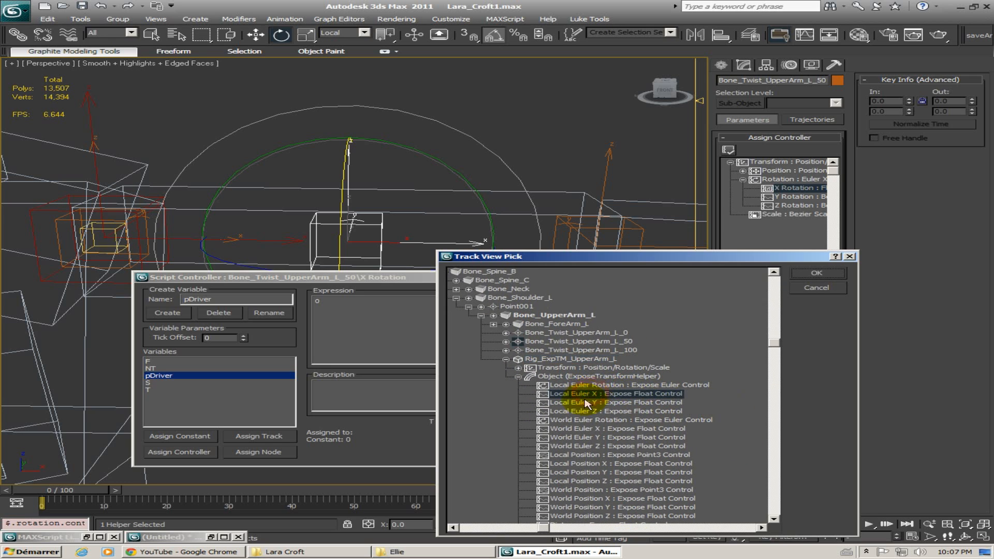
left_click(815, 275)
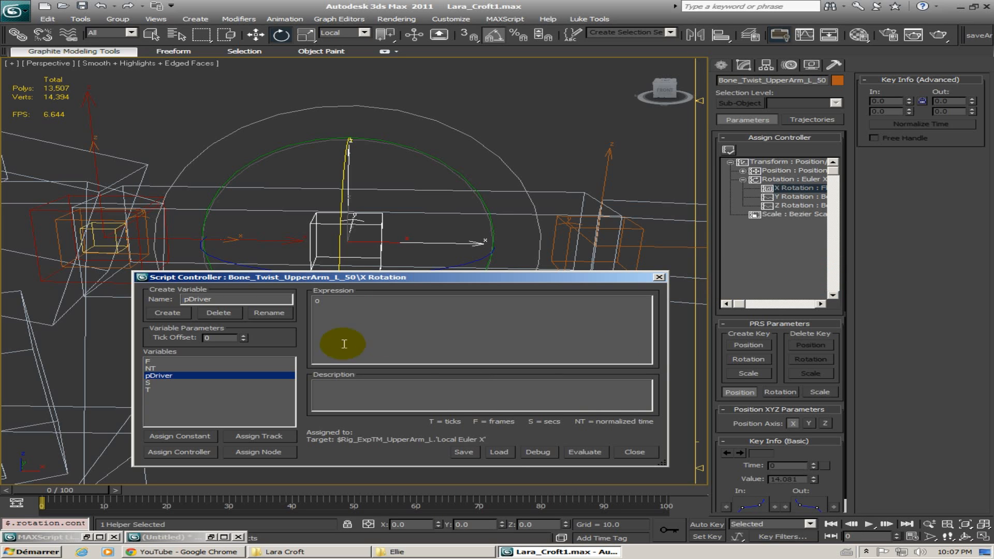
Replace the default expression with the copied one, change its multiplier to give degtorad pDriver * -.5, and evaluate it
left_click(348, 301)
left_click_drag(322, 302, 271, 304)
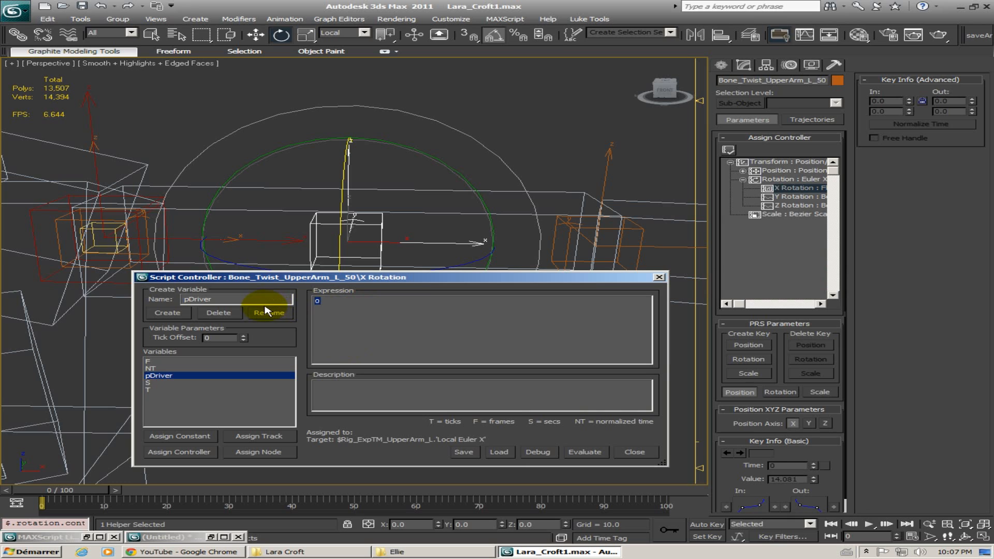
key("ctrl+v")
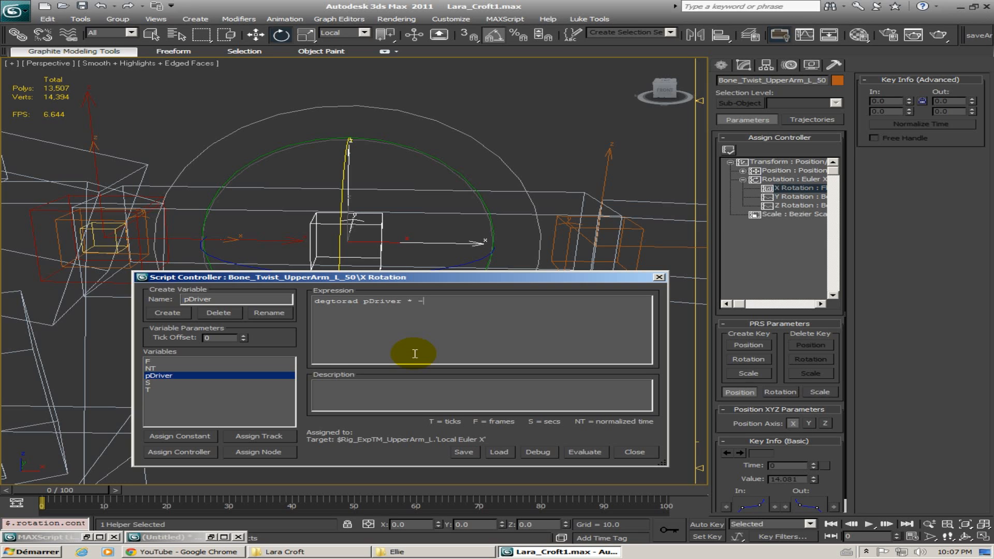
type(".5")
left_click(580, 454)
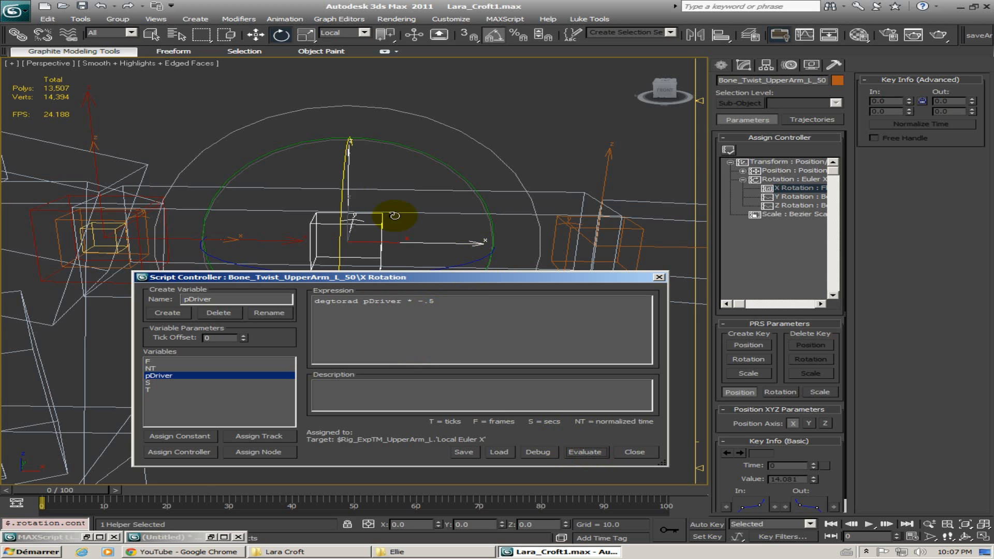
Test the middle twist helper by rotating the left upper arm bone about its local X axis, and undo the rotation
middle_click_drag(395, 215, 399, 148)
left_click(415, 119)
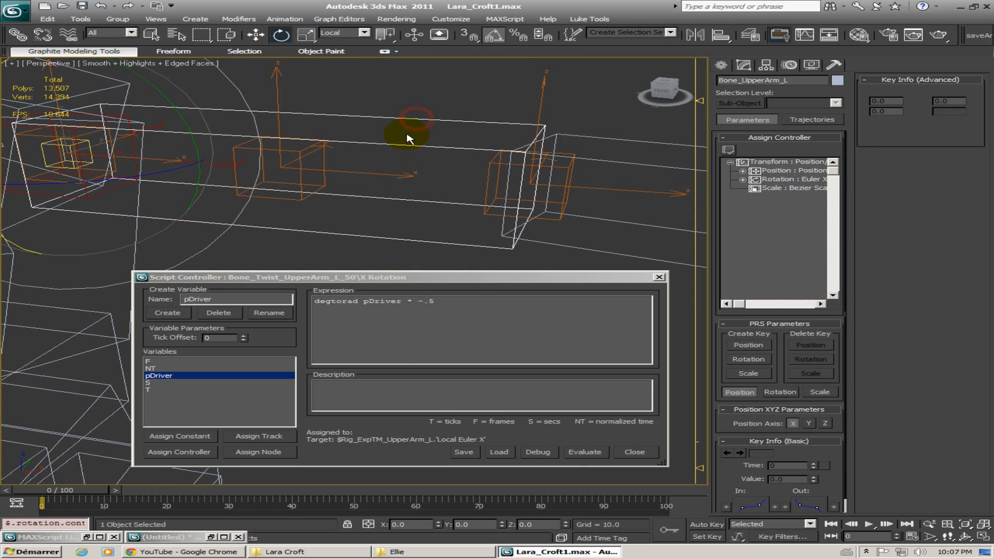
middle_click_drag(202, 132, 331, 133)
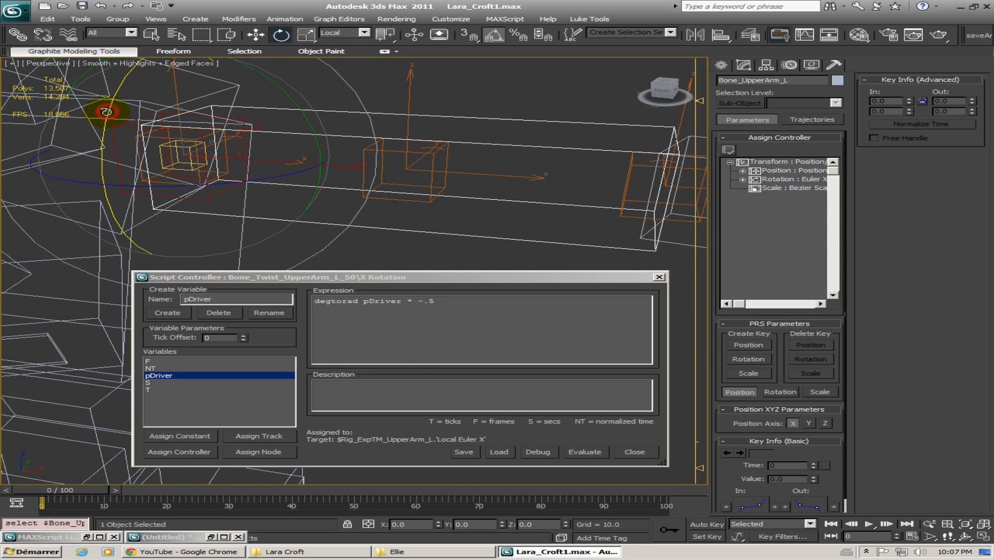
left_click_drag(106, 111, 228, 127)
middle_click_drag(229, 127, 321, 116, "alt")
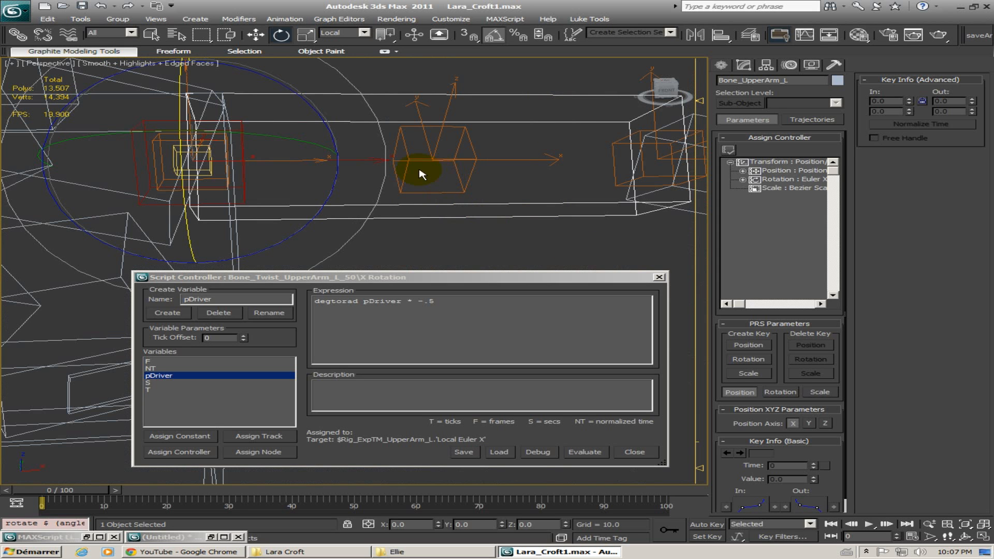
middle_click_drag(420, 174, 445, 181, "alt")
Copy the expression degtorad pDriver * -.5 and assign a Float Script controller to Bone_Twist_UpperArm_L_100's X Rotation
left_click(469, 303)
key("ctrl+c")
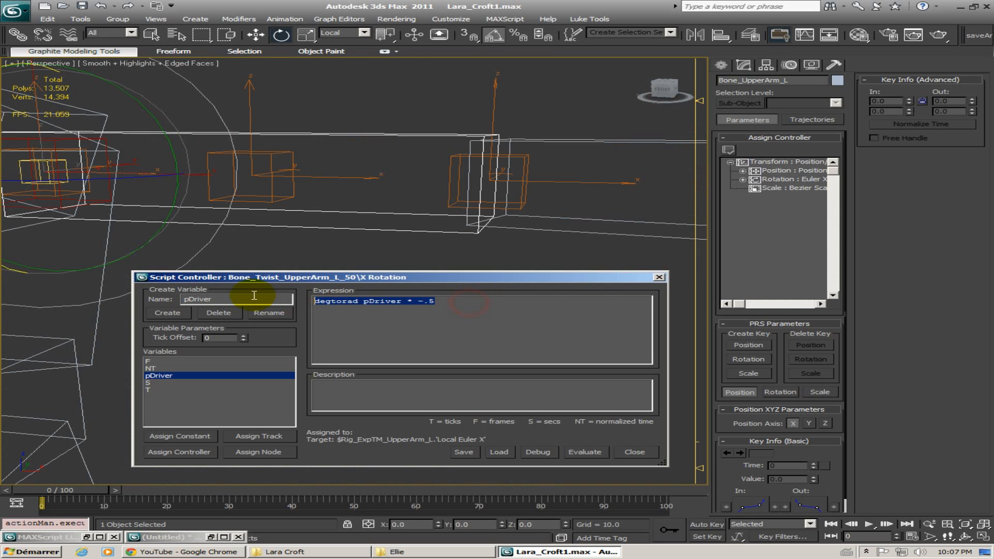
left_click(494, 99)
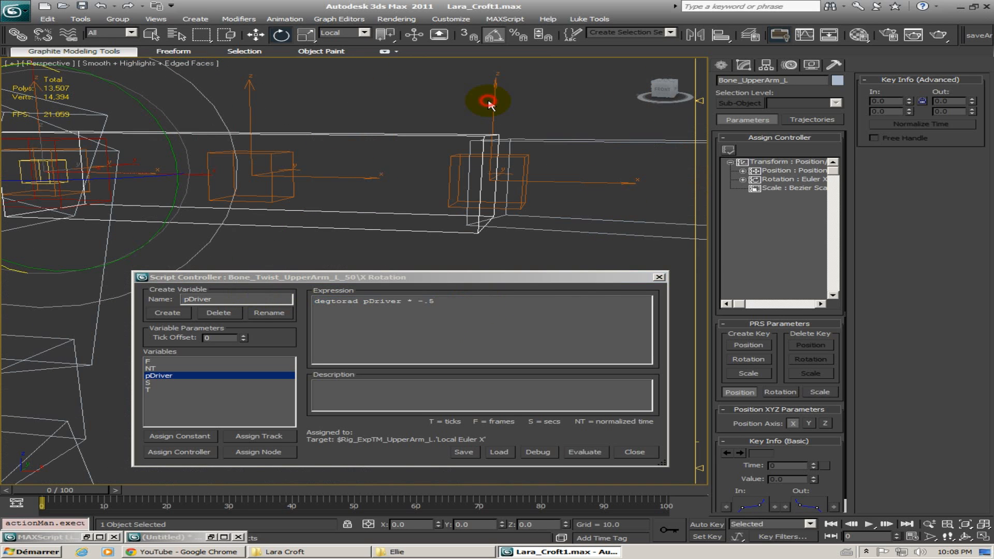
left_click(495, 100)
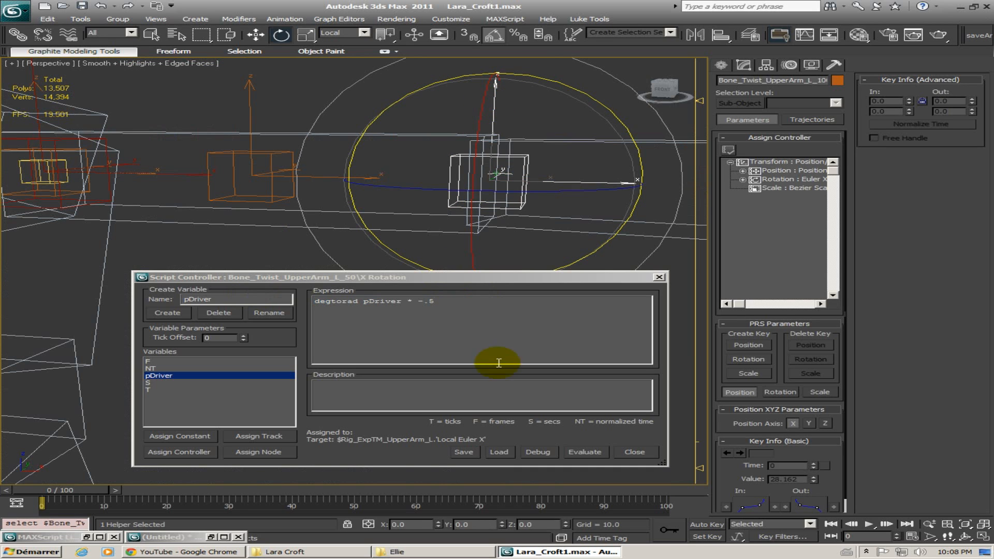
left_click(590, 458)
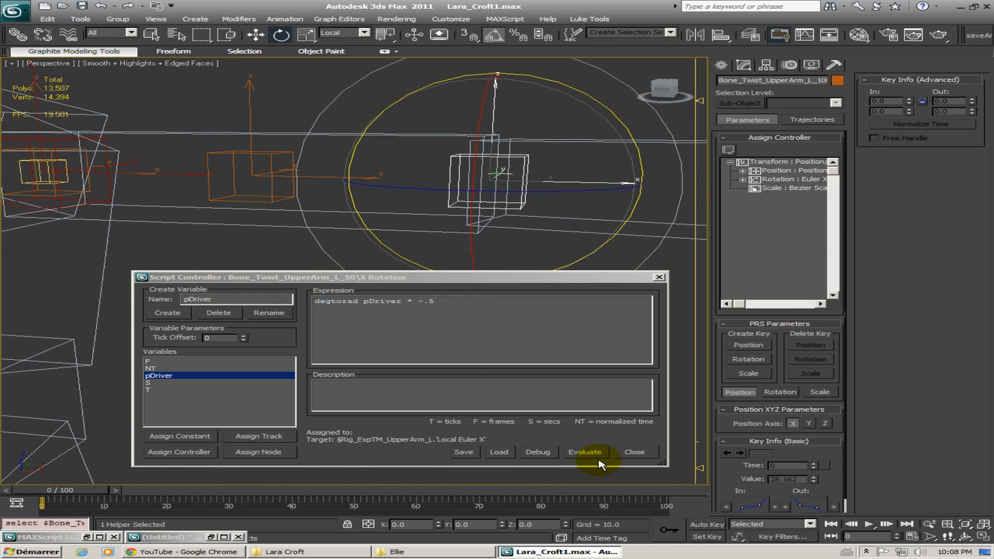
left_click(744, 179)
left_click(793, 189)
left_click(729, 150)
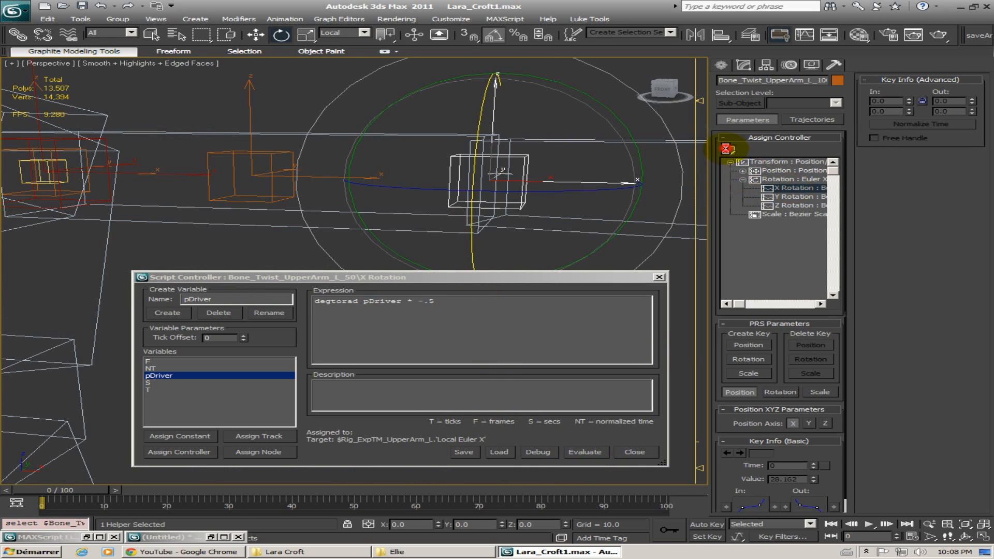
left_click(435, 248)
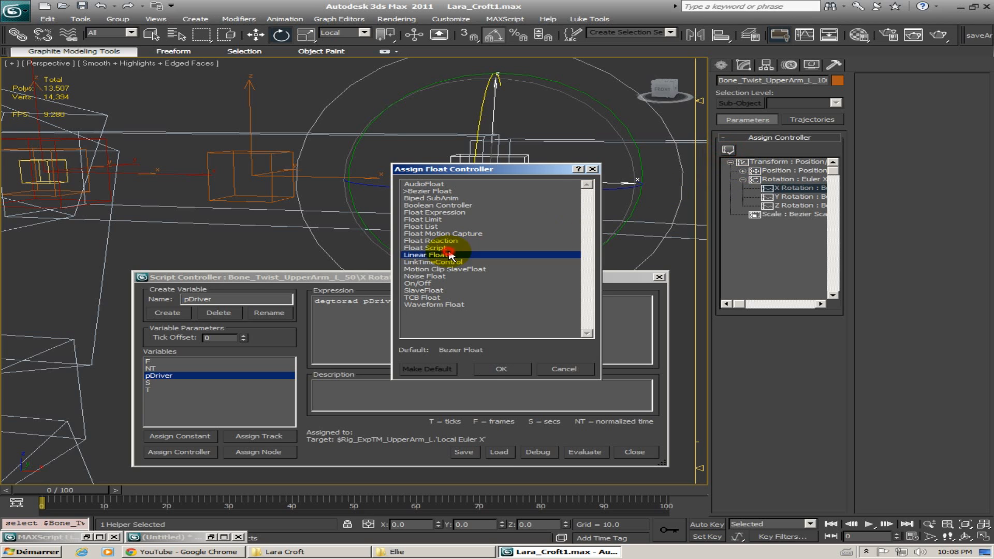
left_click(505, 370)
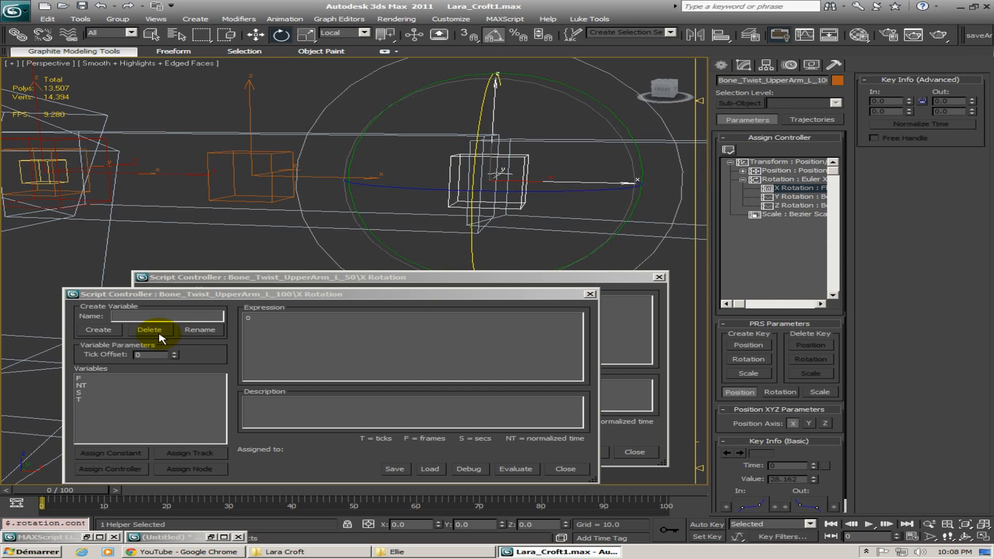
Create a variable named pDriver in the script controller for Bone_Twist_UpperArm_L_100's X Rotation
left_click(158, 317)
type("pD")
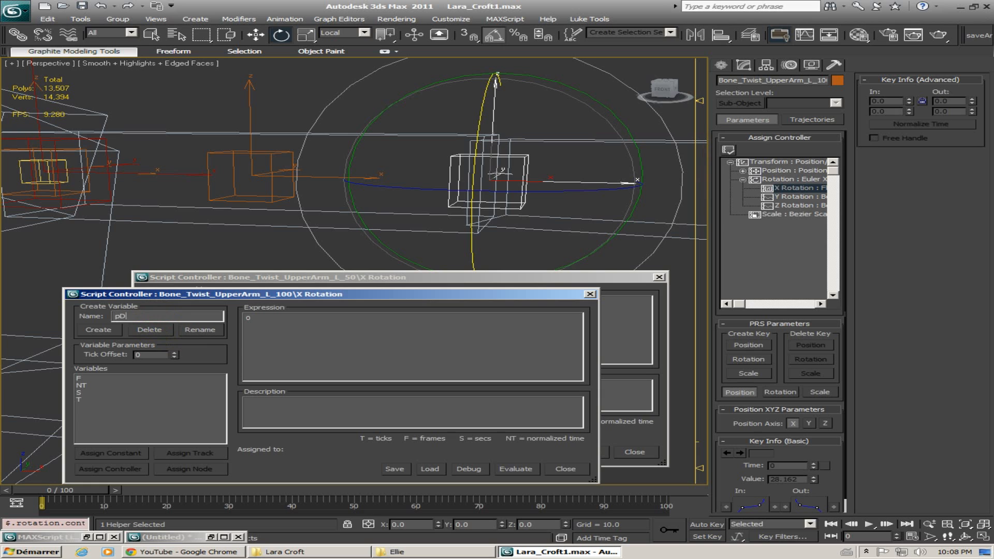
type("river")
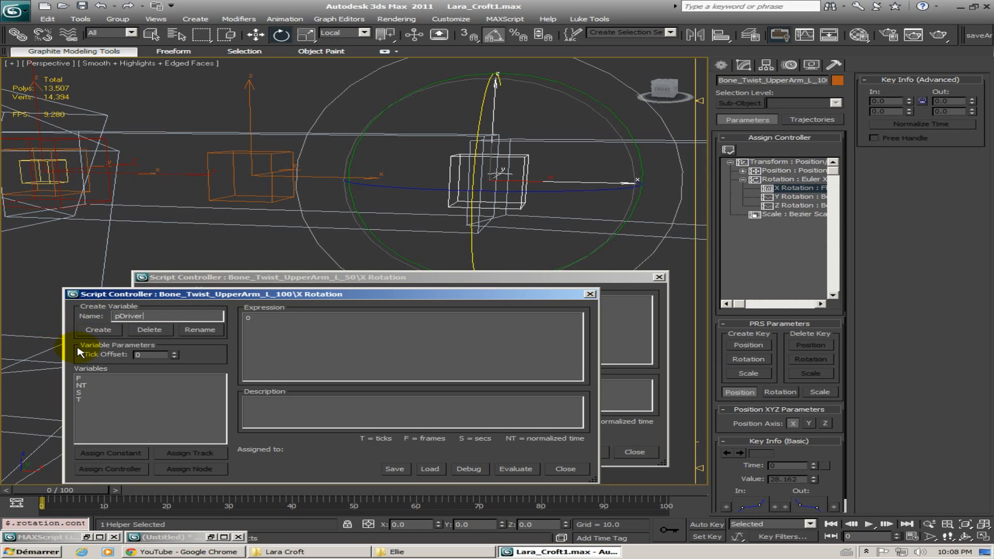
left_click(102, 331)
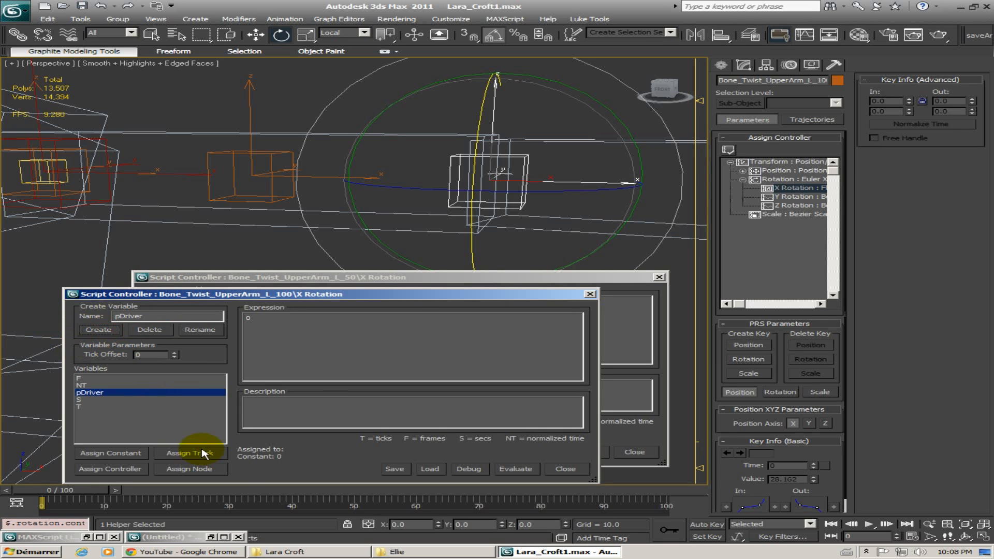
Assign pDriver to the Local Euler X track of Rig_ExpTM_UpperArm_L and replace the default expression with degtorad pDriver * 1, evaluating it
left_click(190, 453)
left_click_drag(698, 494, 649, 387)
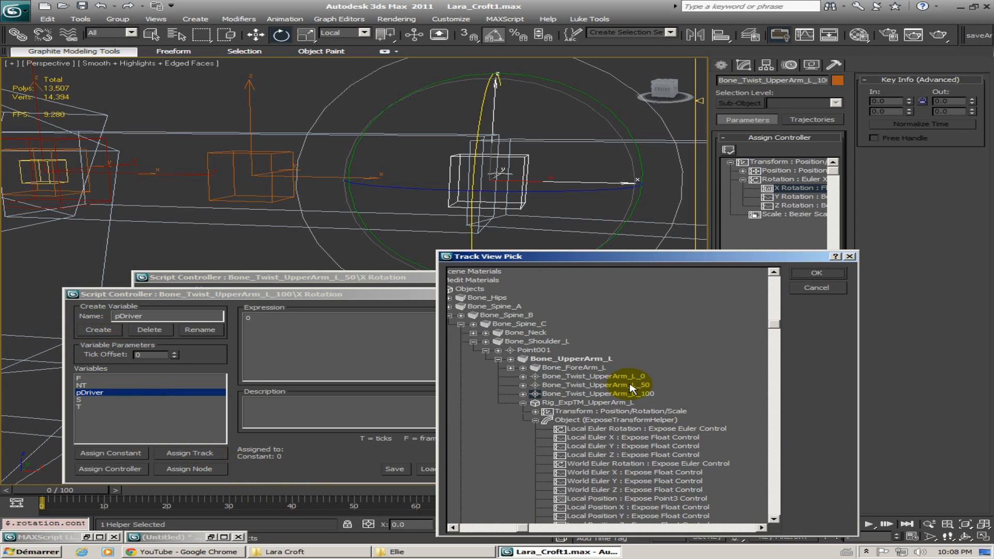
left_click(666, 439)
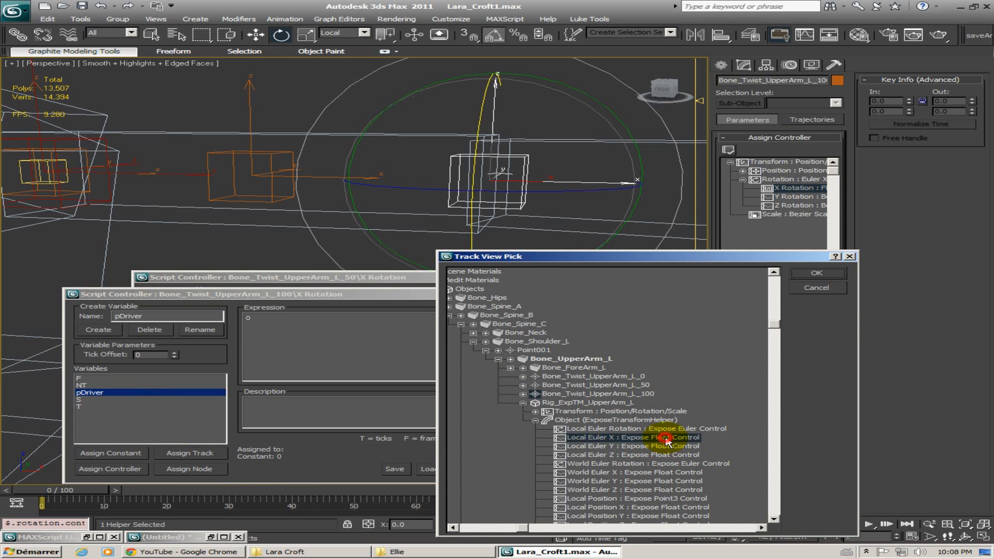
left_click(823, 276)
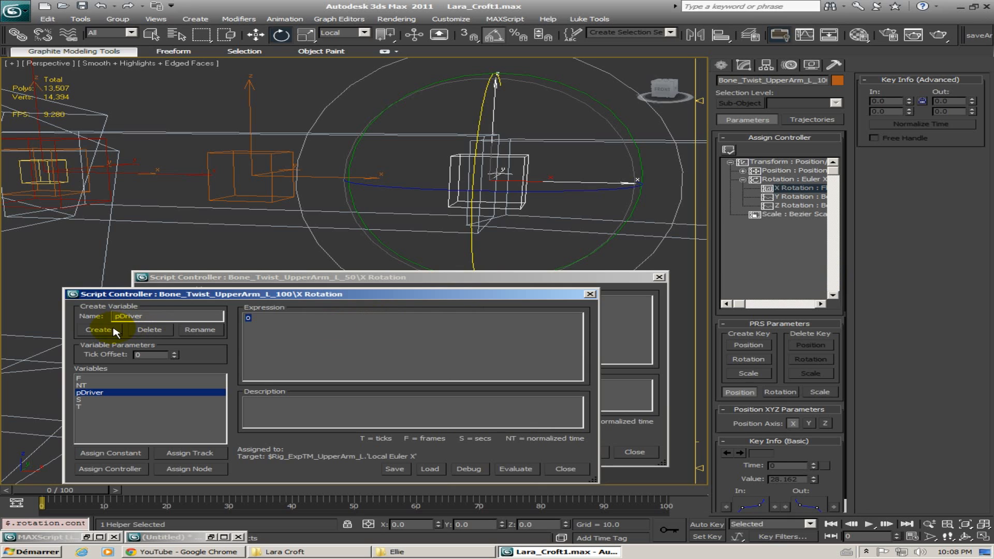
key("ctrl+v")
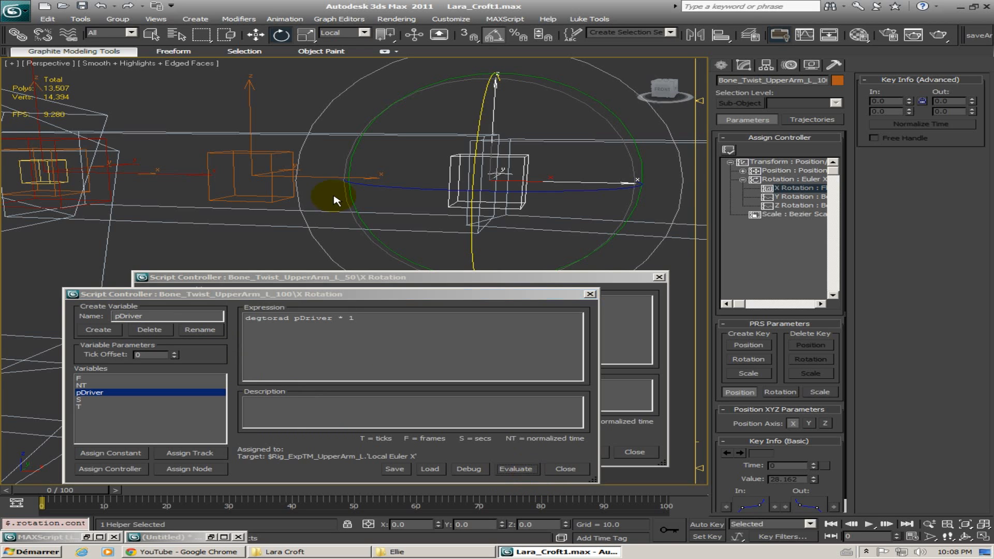
Test the end twist helper by rotating Bone_UpperArm_L about its local X axis, and undo the rotation
middle_click_drag(334, 197, 349, 222)
left_click(350, 161)
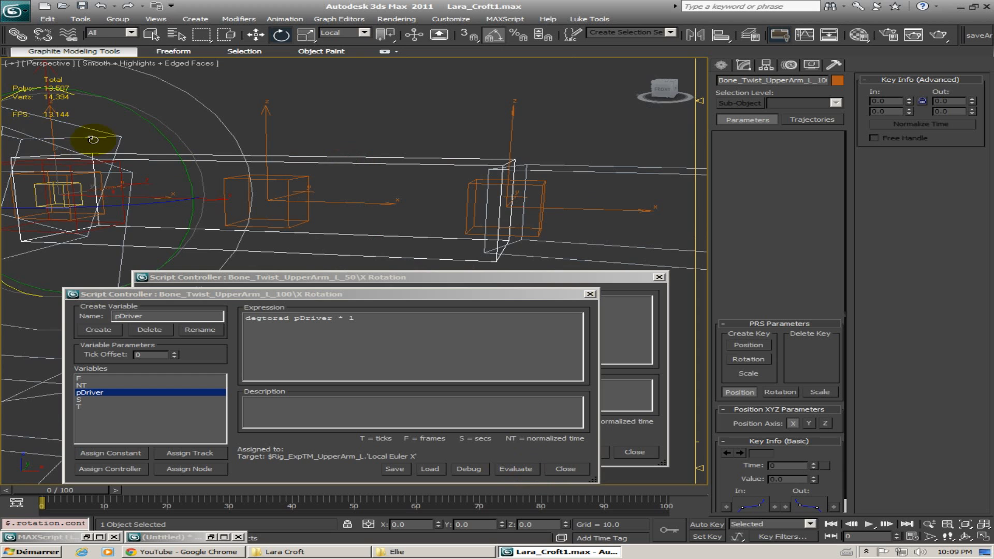
middle_click_drag(93, 139, 157, 141)
scroll(44, 147, "down", 2)
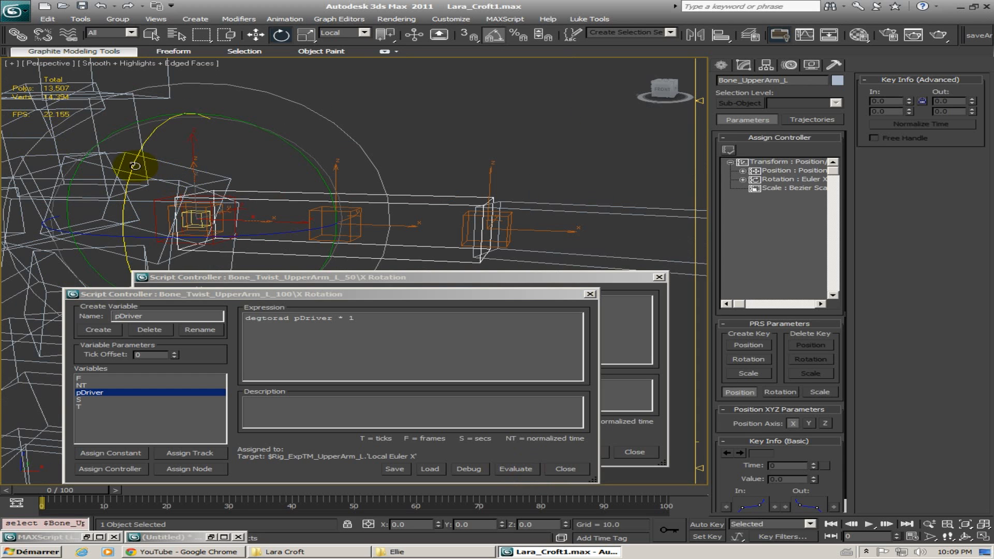
left_click_drag(134, 167, 158, 199)
middle_click_drag(383, 197, 323, 194, "alt")
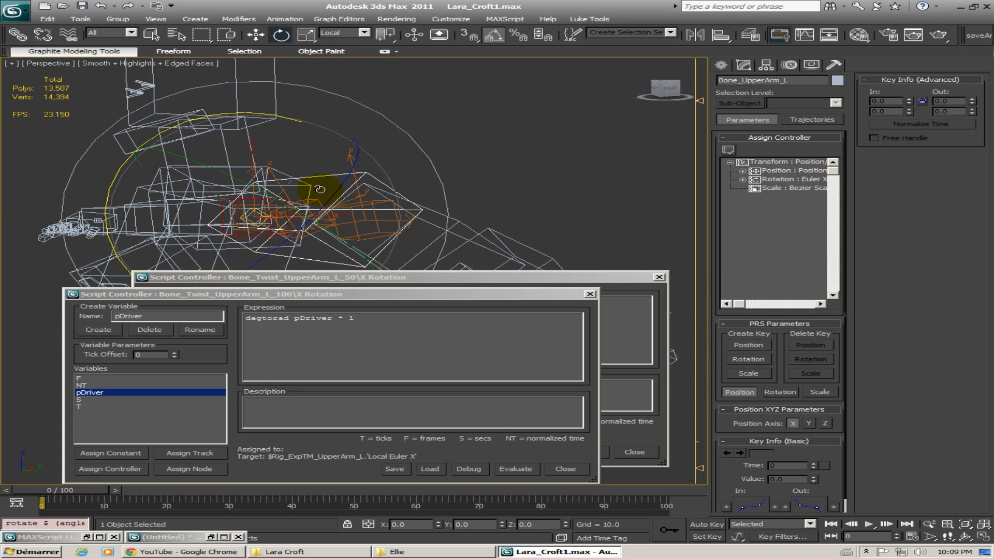
key("shift+z")
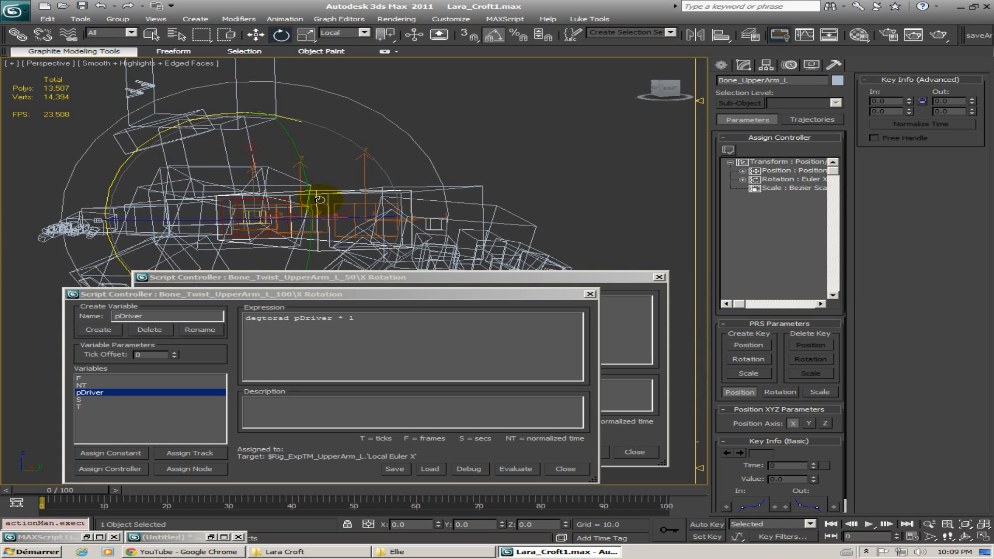
Change the expression to degtorad pDriver * 0, evaluate it, and test it by rotating the left upper arm bone about its local X axis
left_click(348, 318)
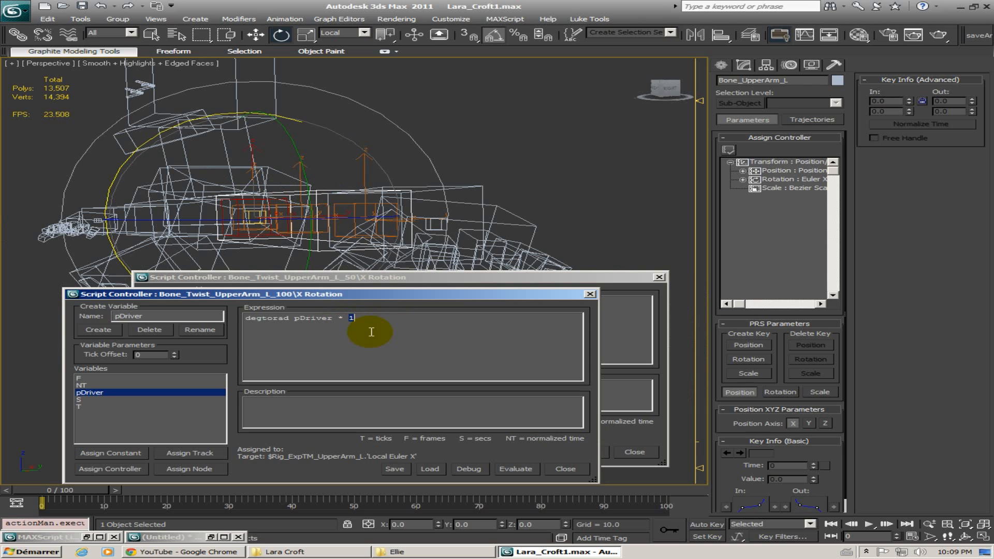
type("0")
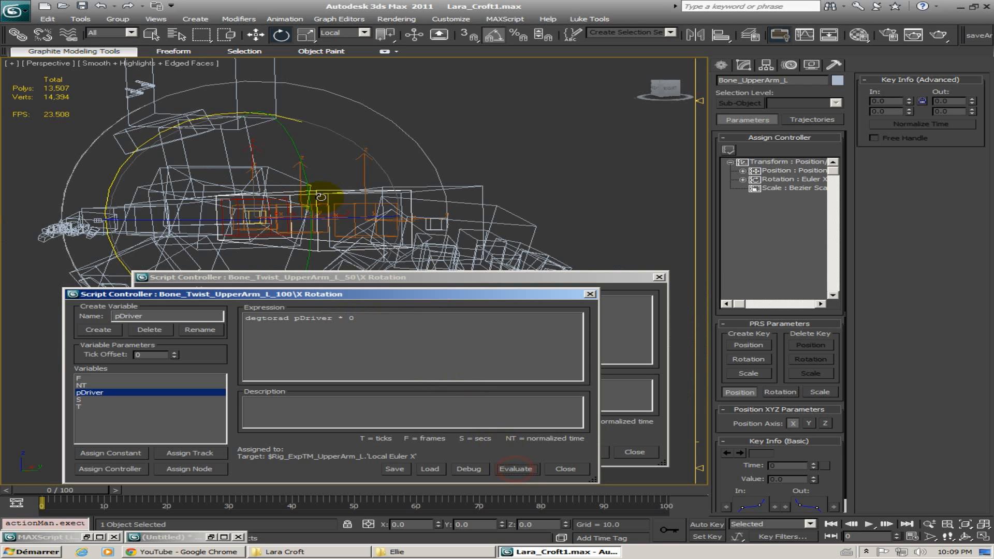
left_click_drag(149, 139, 137, 179)
middle_click_drag(222, 167, 351, 166, "alt")
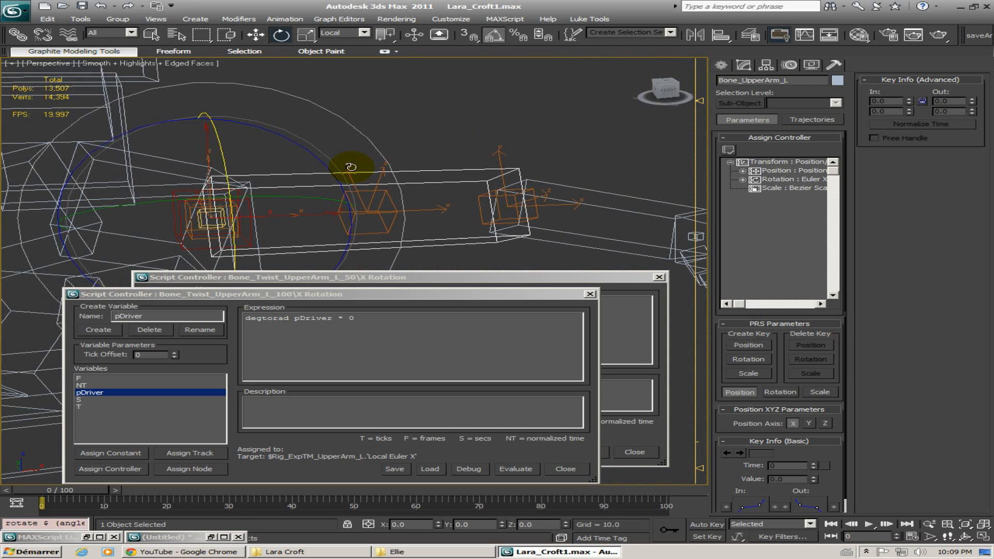
middle_click_drag(245, 168, 417, 167, "alt")
middle_click_drag(327, 173, 403, 174, "alt")
Try Assume Skin Pose on the left upper arm bone, and undo it
right_click(403, 174)
left_click(370, 213)
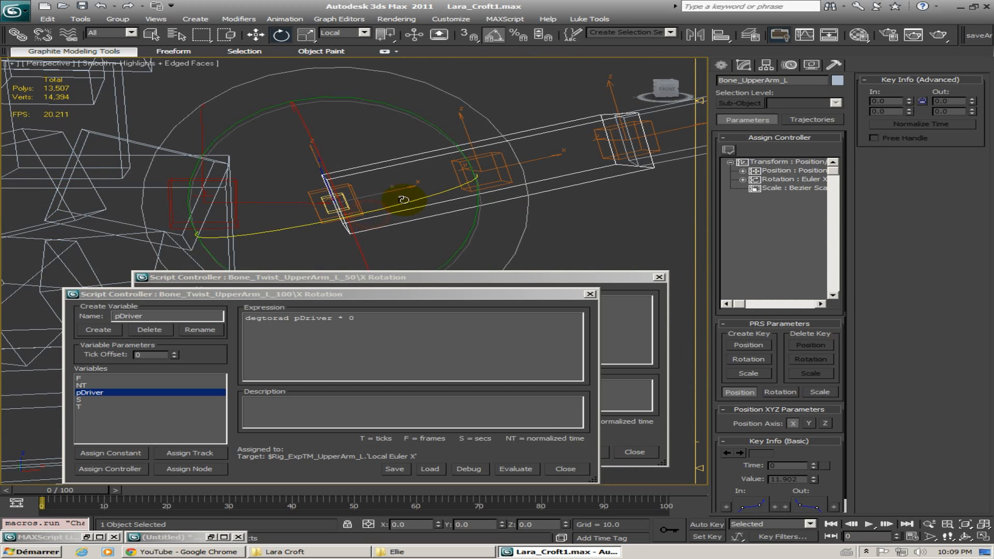
middle_click_drag(397, 198, 346, 200, "alt")
key("ctrl+z")
scroll(322, 184, "up", 6)
middle_click_drag(290, 109, 367, 148)
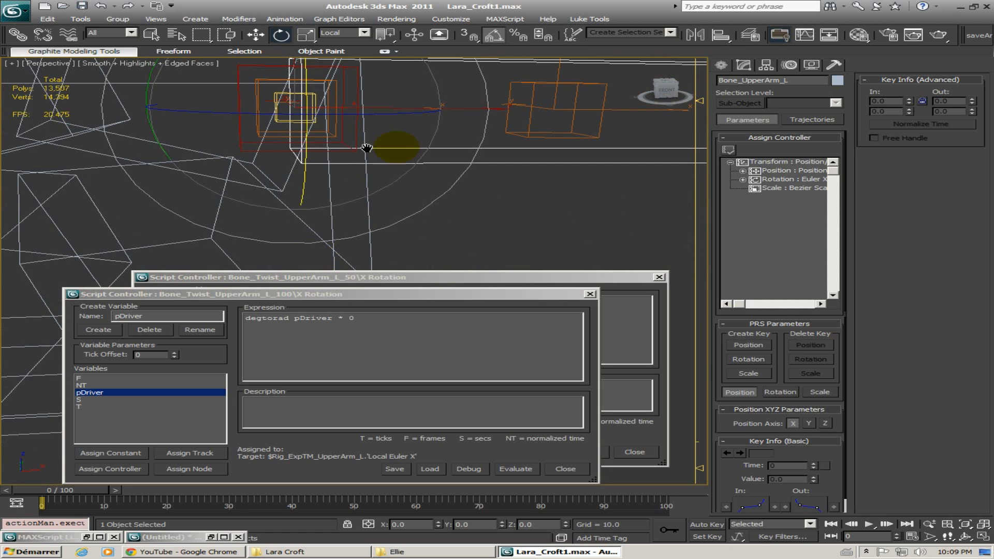
middle_click_drag(294, 121, 411, 178, "alt")
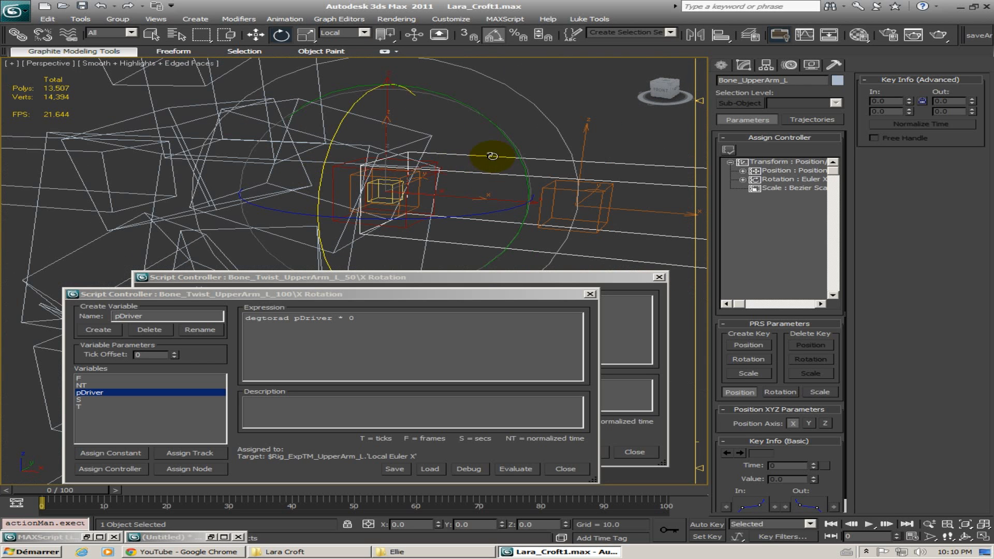
middle_click_drag(492, 156, 455, 299, "alt")
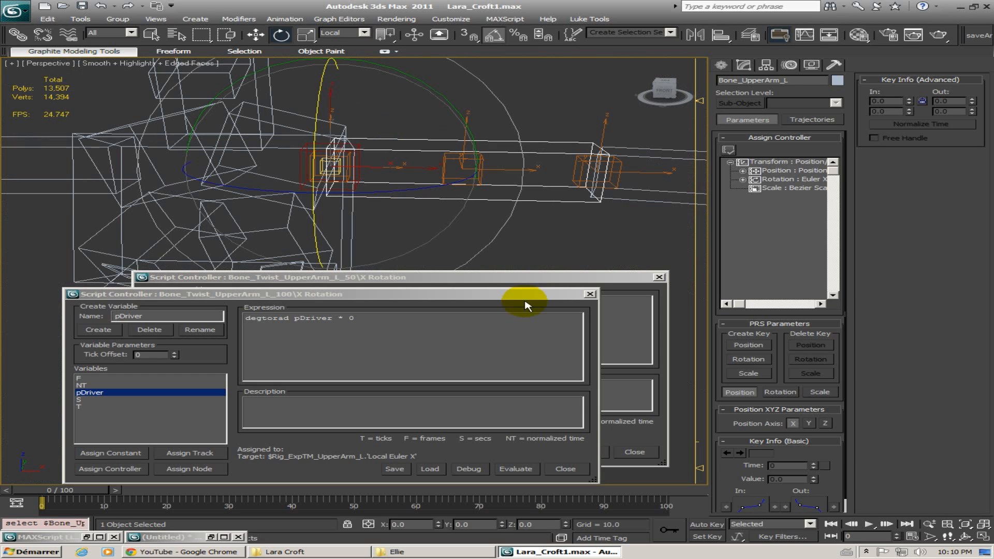
Close the Bone_Twist_UpperArm_L_100 script controller, test-rotate the left upper arm bone about its local X axis, and undo the rotation
left_click(591, 295)
middle_click_drag(517, 182, 437, 161, "alt")
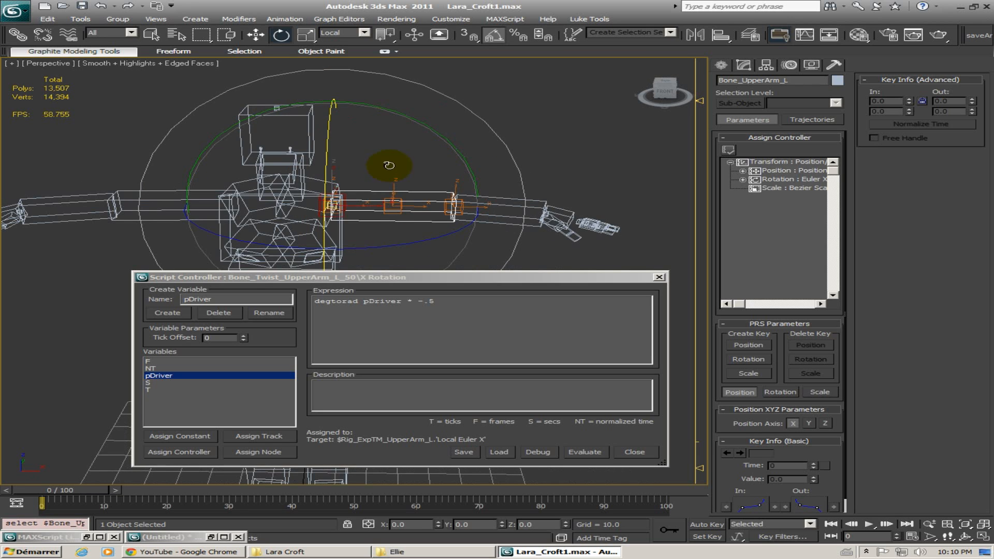
left_click_drag(326, 199, 326, 231)
key("ctrl+z")
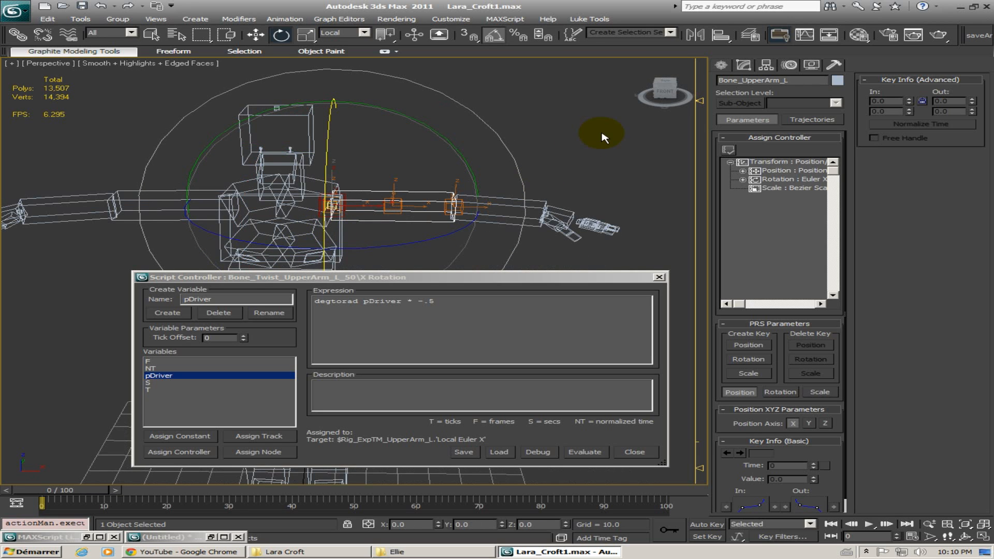
Select the spine bone with its whole child hierarchy and set its current pose as the skin pose, confirming the question
double_click(256, 233)
right_click(449, 128)
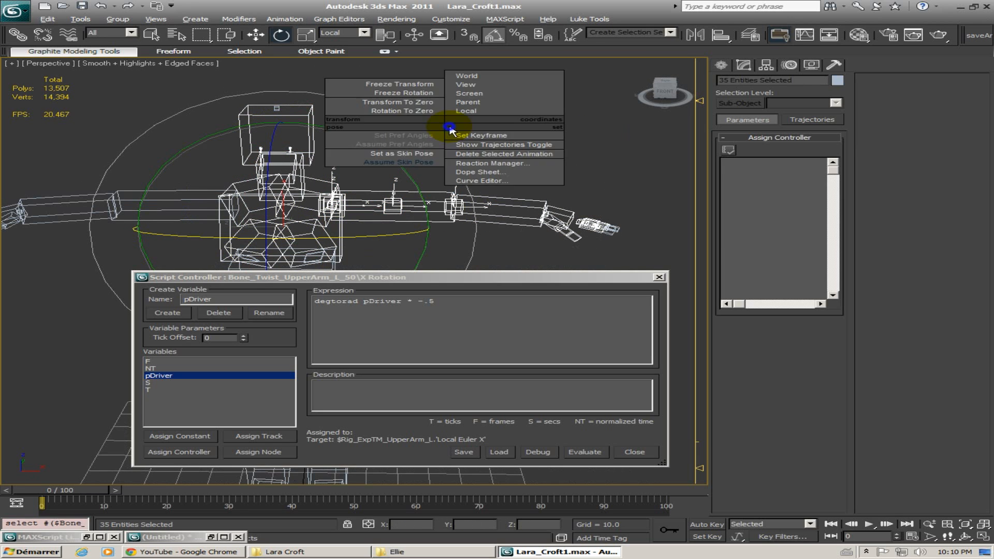
left_click(403, 154)
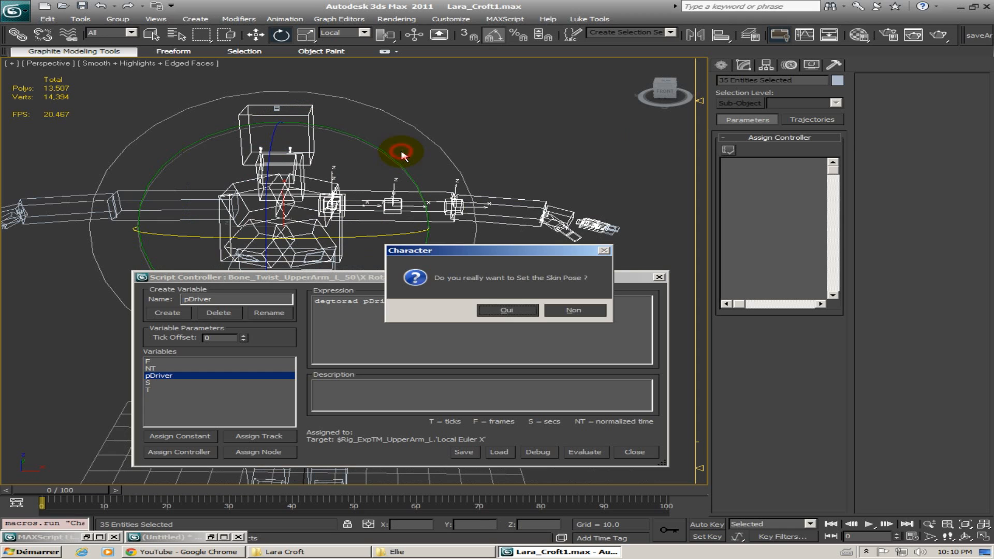
left_click(499, 310)
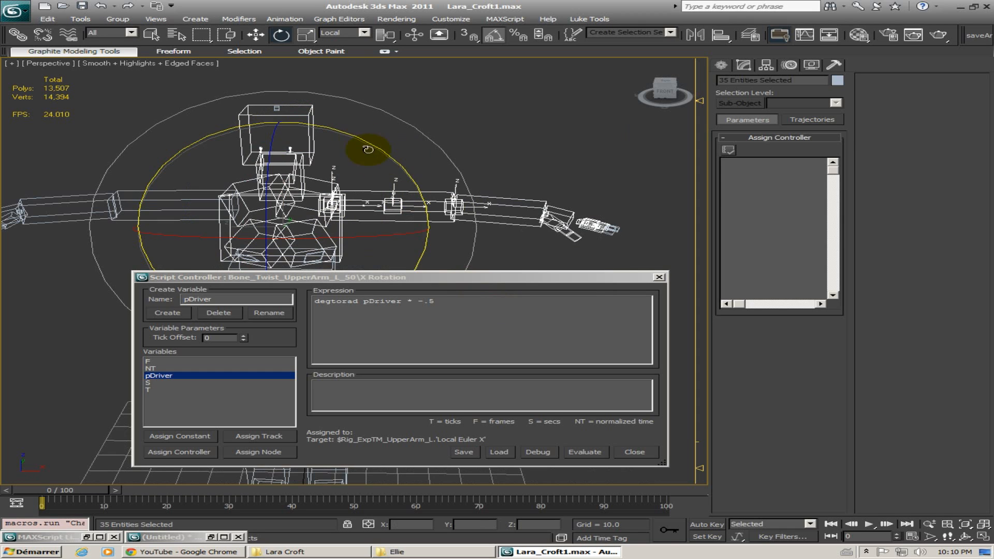
Select only the left upper arm bone and make it assume its skin pose
left_click(533, 144)
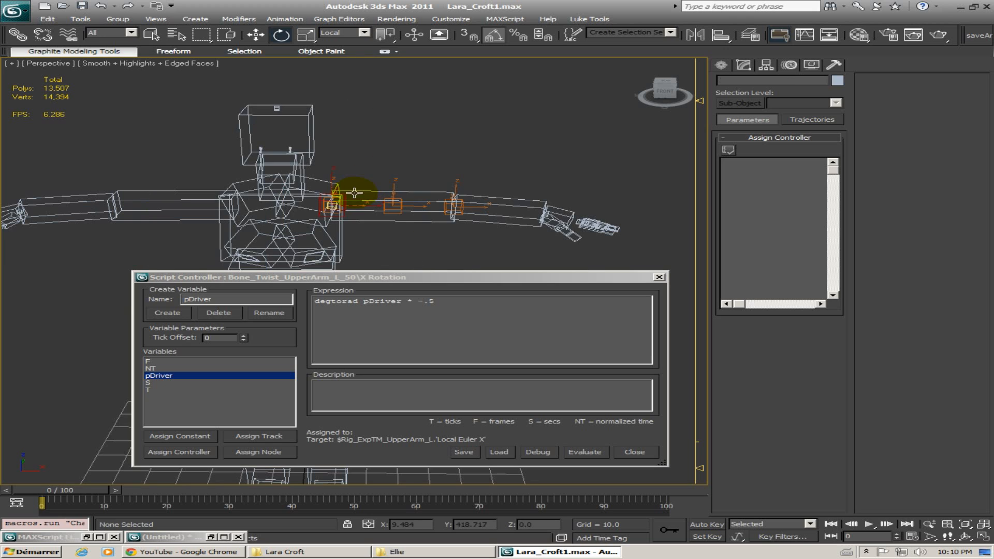
left_click(358, 191)
right_click(450, 140)
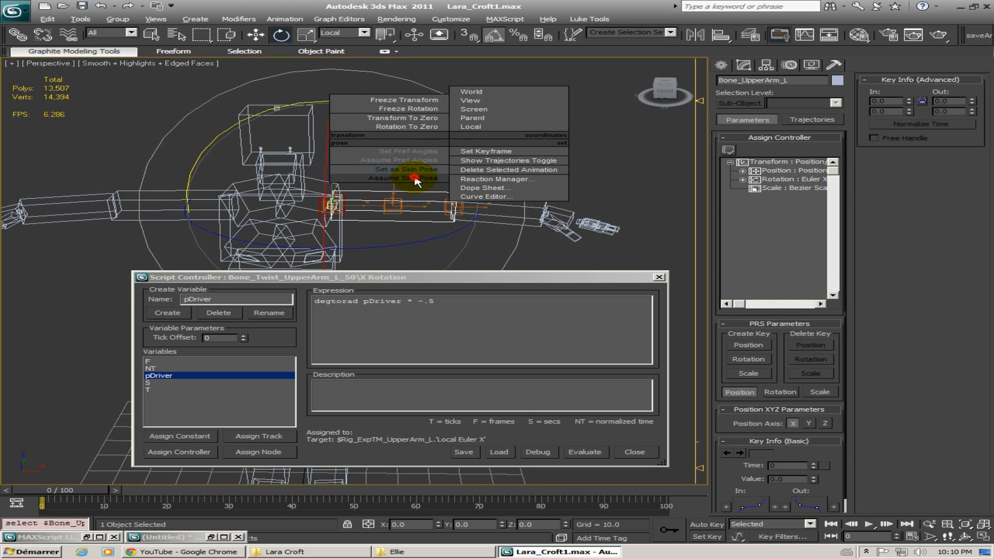
left_click(416, 179)
middle_click_drag(418, 130, 433, 88)
middle_click_drag(402, 145, 418, 197)
scroll(414, 153, "up", 3)
scroll(433, 155, "up", 3)
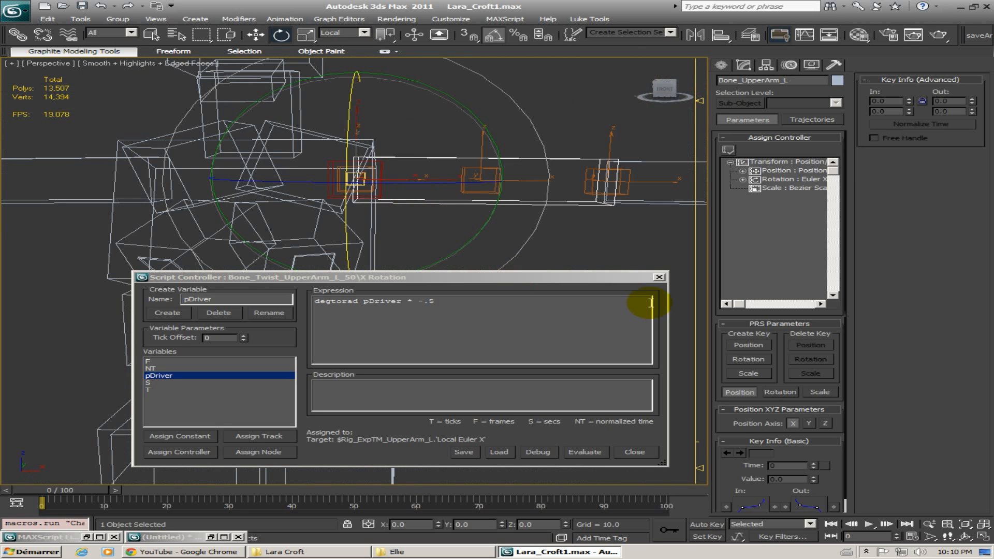
Select the Rig_ExpTM_UpperArm_L expose transform helper at the left shoulder and show its parameters and exposed values
left_click_drag(603, 277, 561, 289)
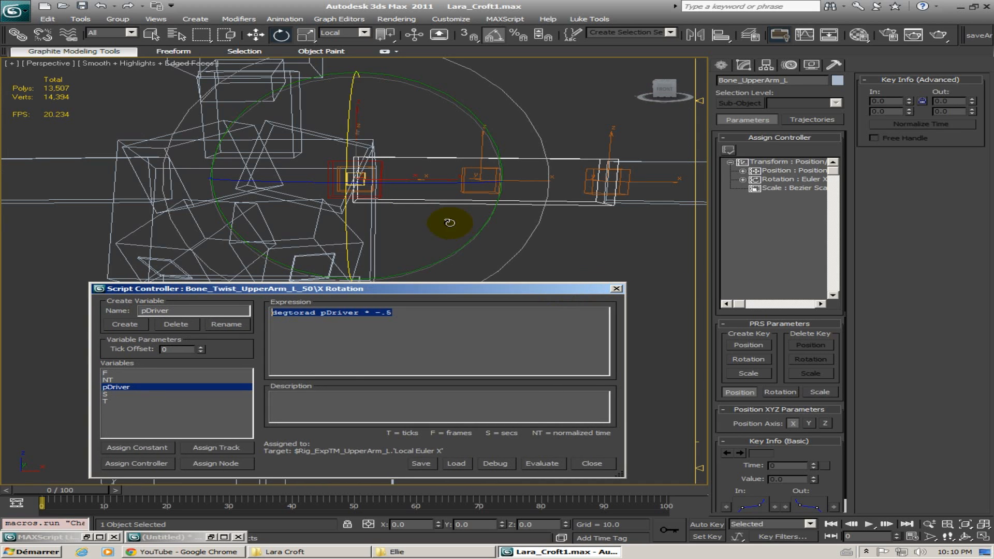
middle_click_drag(449, 223, 315, 201, "alt")
middle_click_drag(391, 201, 327, 270)
scroll(304, 162, "up", 5)
middle_click_drag(304, 166, 331, 164, "alt")
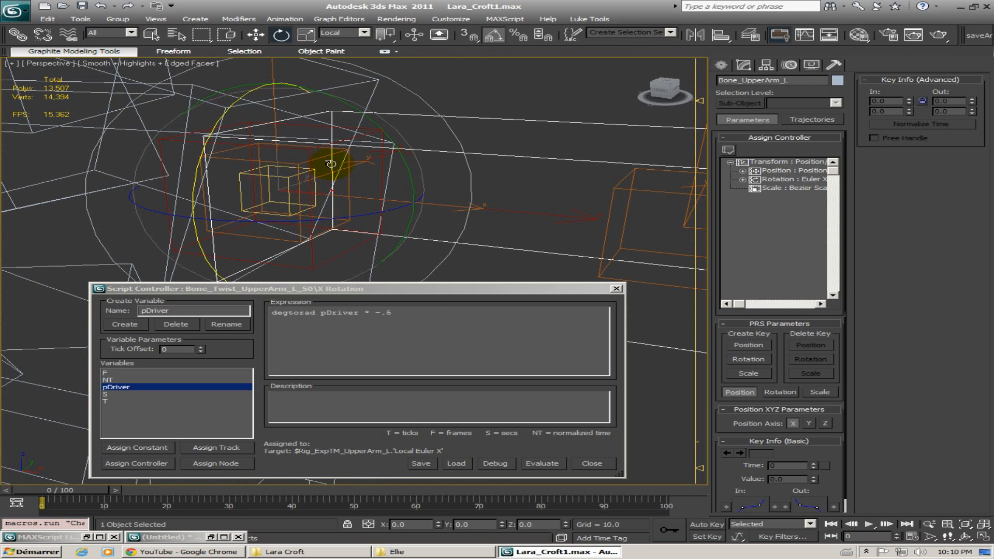
left_click(256, 174)
middle_click_drag(378, 178, 414, 174, "alt")
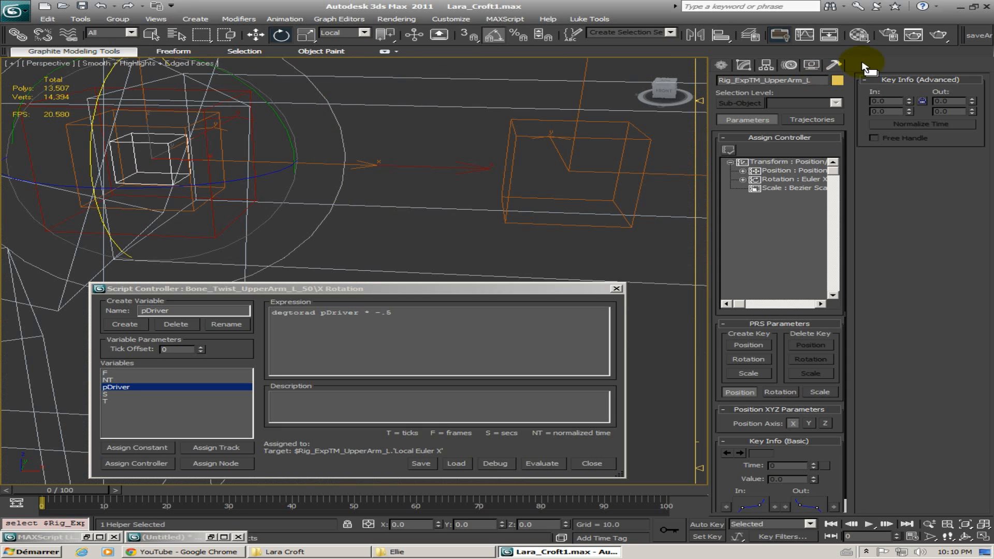
left_click(744, 65)
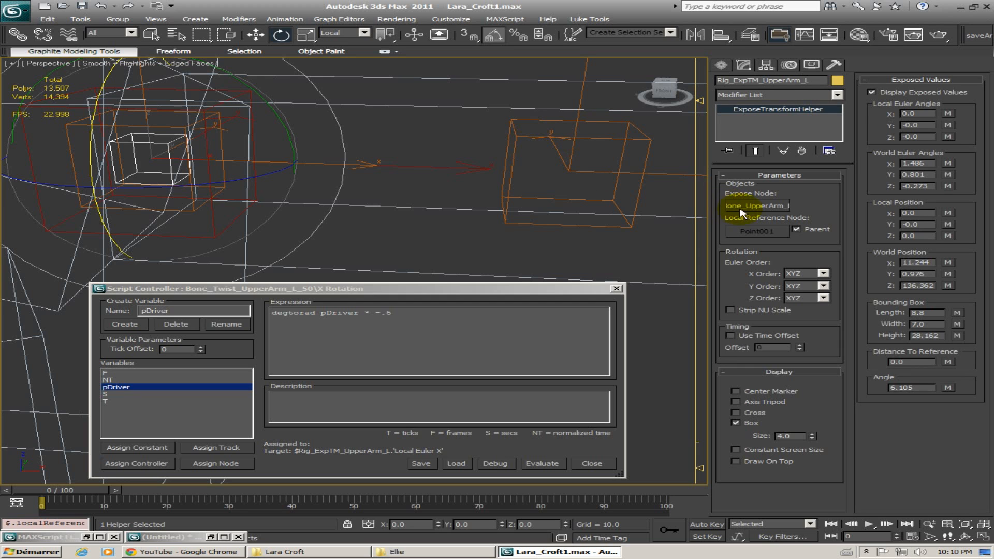
Look over the left forearm and hand bones, and close the Bone_Twist_UpperArm_L_50 script controller
middle_click_drag(521, 164, 269, 130)
scroll(406, 144, "down", 4)
mouse_move(429, 153)
middle_mouse_down()
mouse_move(278, 135)
mouse_move(304, 153)
middle_mouse_up()
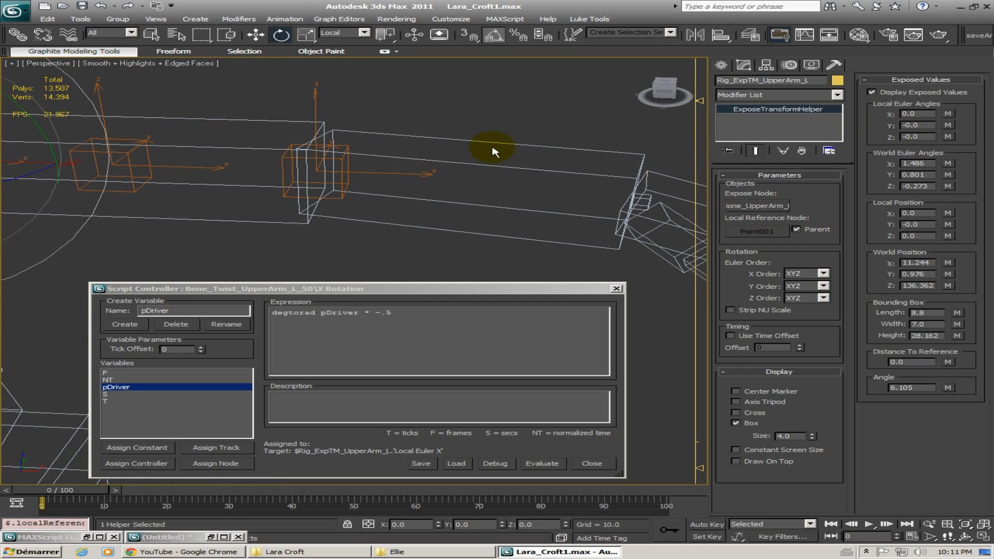
middle_click_drag(457, 184, 314, 145)
middle_click_drag(313, 145, 452, 160, "alt")
scroll(443, 170, "down", 4)
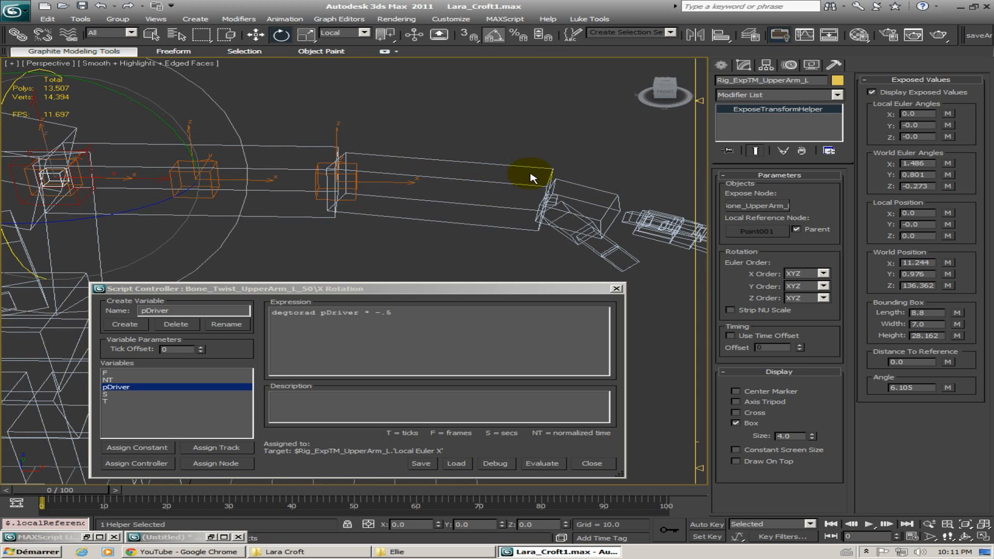
middle_click_drag(530, 175, 426, 152)
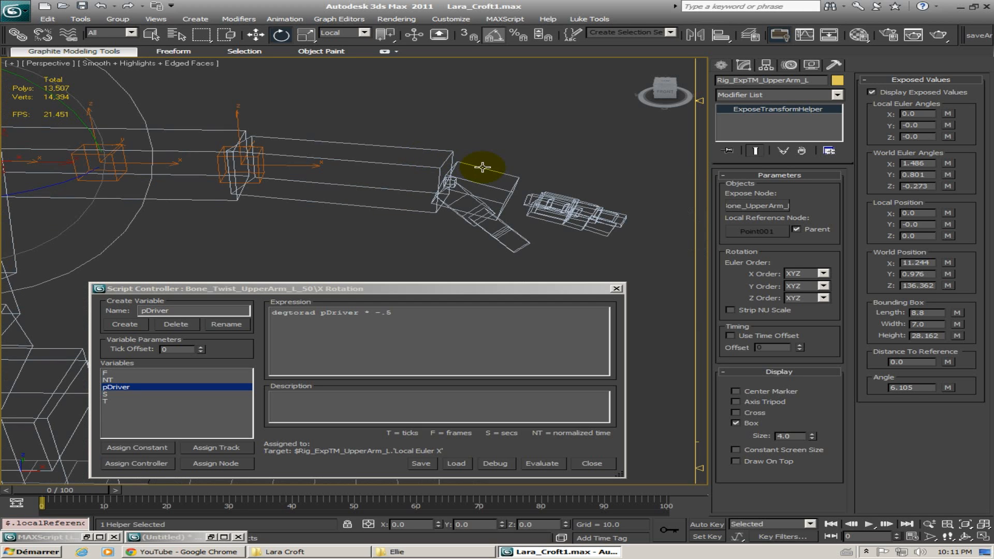
middle_click_drag(313, 166, 464, 112)
scroll(430, 150, "down", 3)
scroll(377, 182, "down", 5)
middle_click_drag(365, 189, 453, 88)
left_click(617, 288)
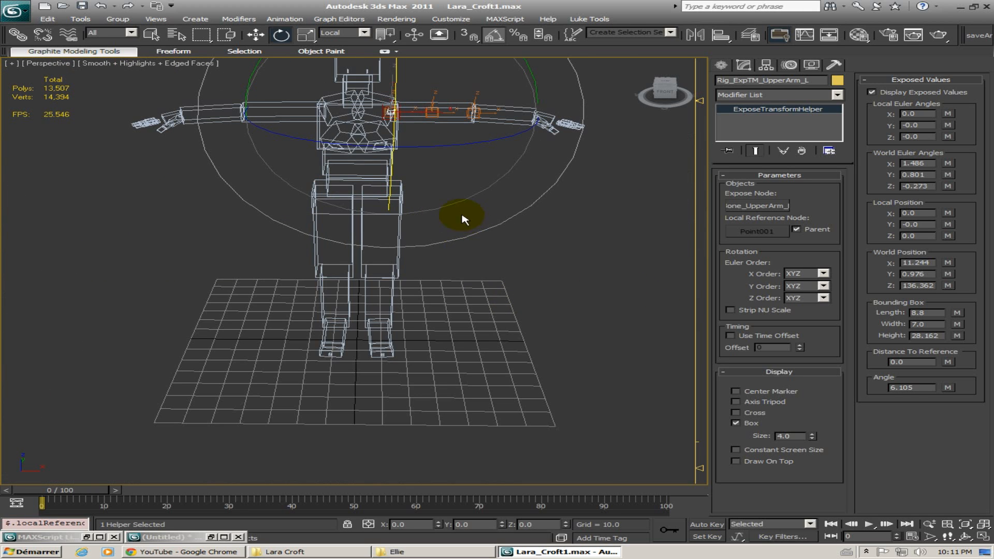
middle_click_drag(463, 217, 400, 182, "alt")
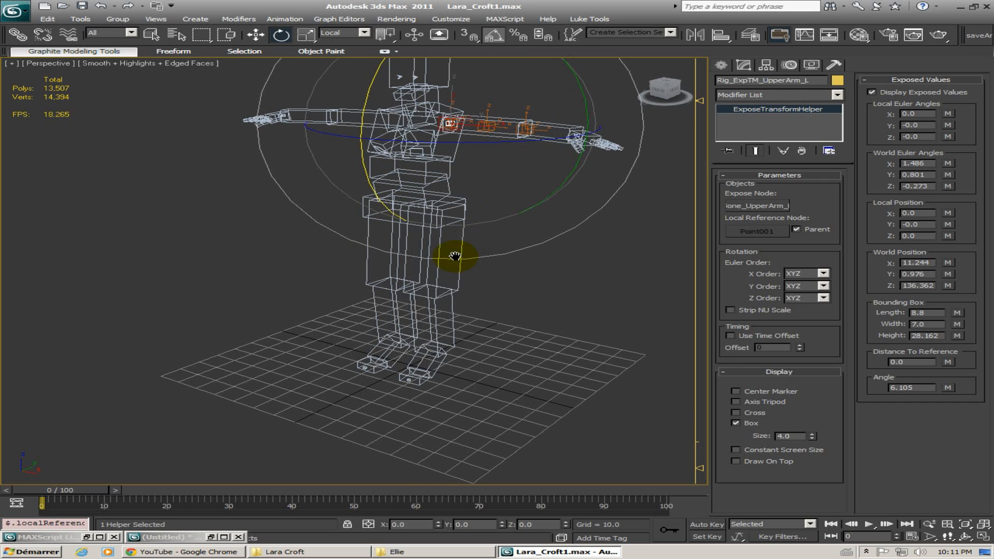
Examine the leg and foot bones of the rig from several angles
scroll(455, 256, "up", 5)
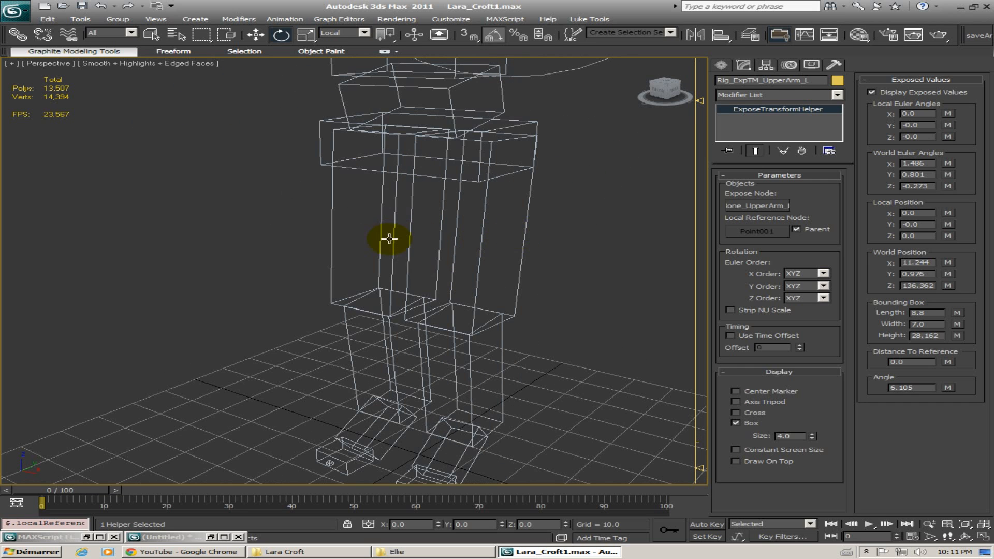
middle_click_drag(390, 239, 416, 236, "alt")
middle_click_drag(400, 200, 382, 224, "alt")
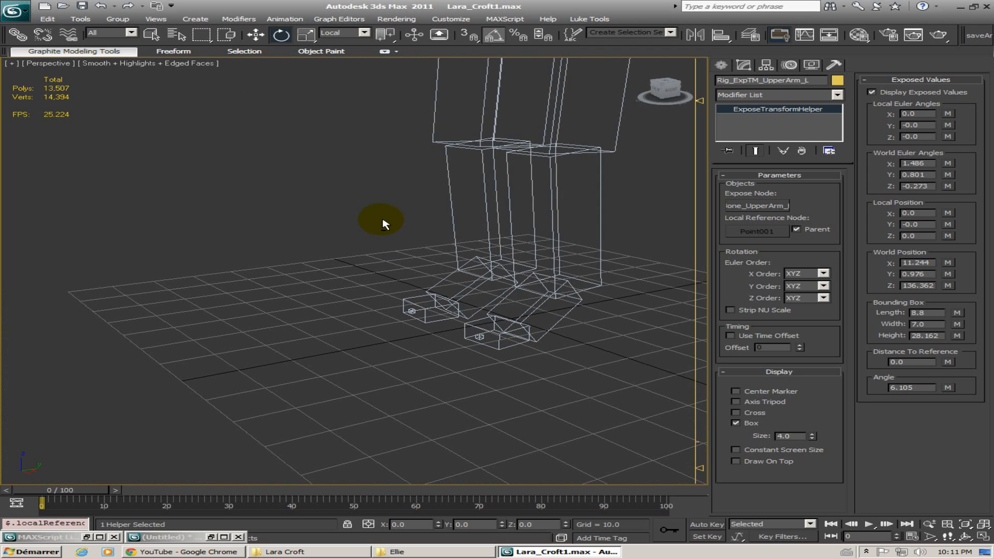
middle_click_drag(547, 251, 440, 245, "alt")
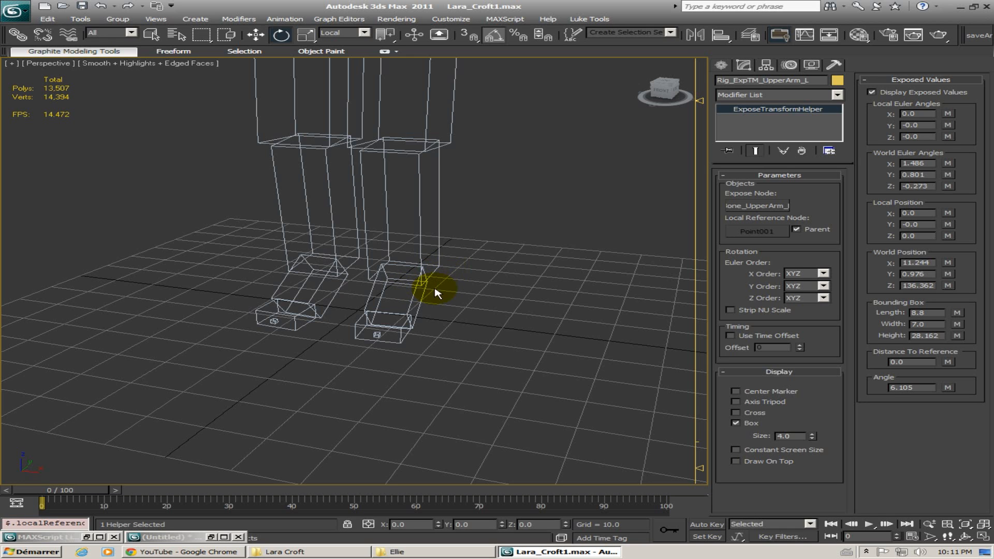
middle_click_drag(435, 293, 420, 317, "alt")
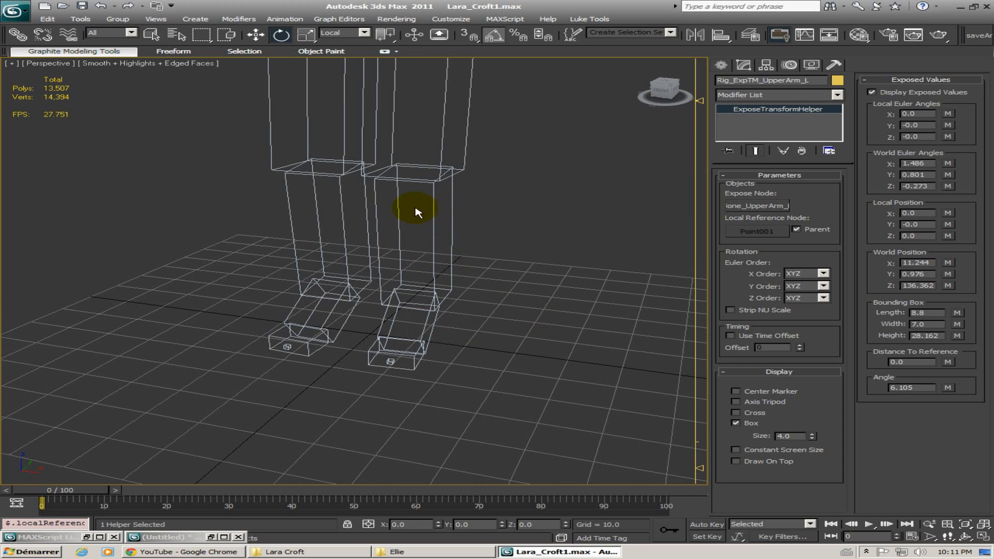
scroll(463, 193, "down", 10)
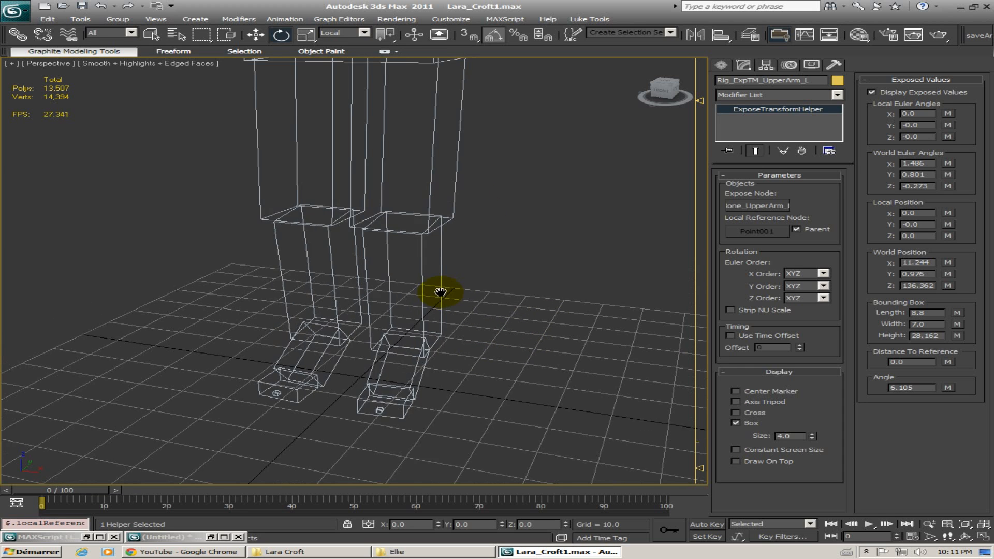
middle_click_drag(375, 253, 441, 217, "alt")
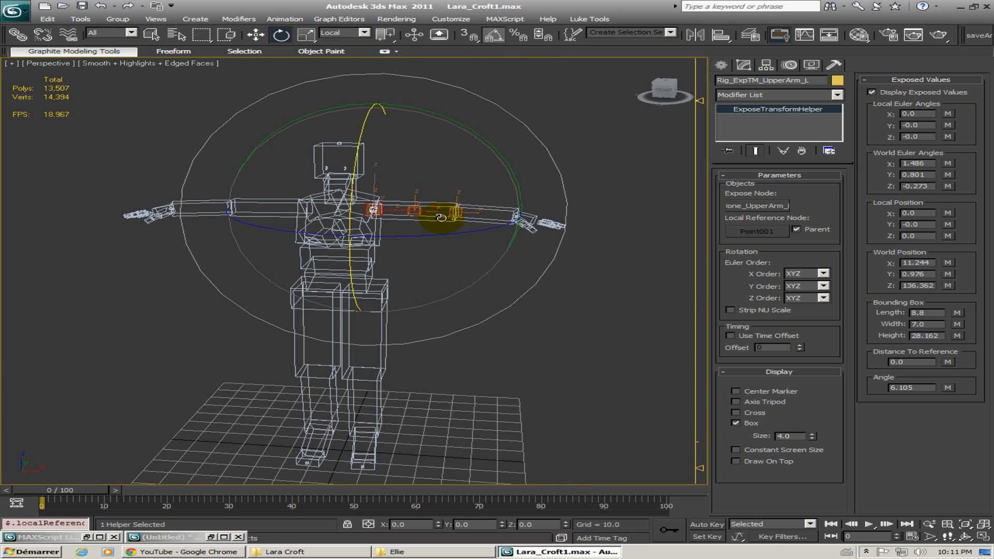
Examine the twist helpers along the left upper arm, from the shoulder to the elbow
scroll(481, 197, "up", 5)
middle_click_drag(524, 175, 399, 333)
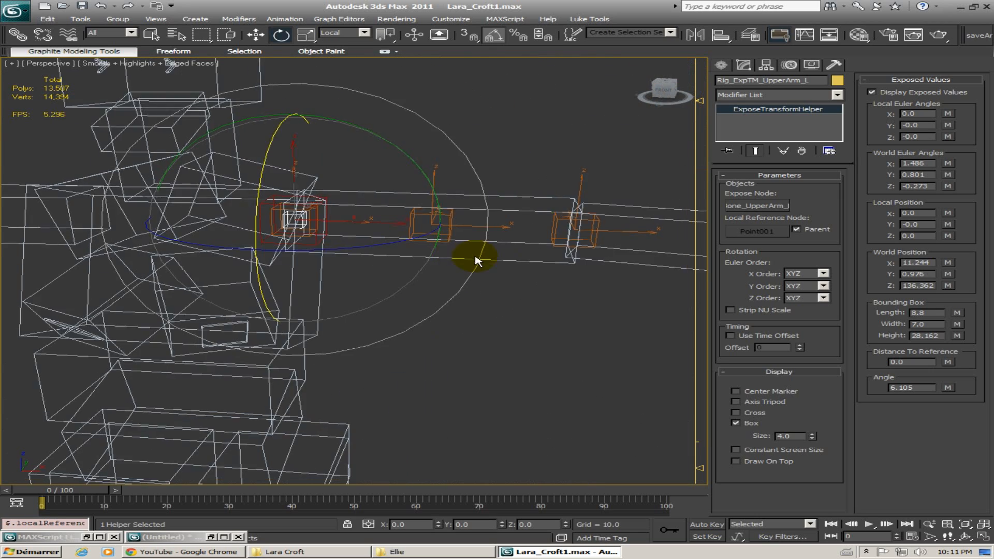
middle_click_drag(475, 260, 334, 255, "alt")
middle_click_drag(440, 249, 417, 233, "alt")
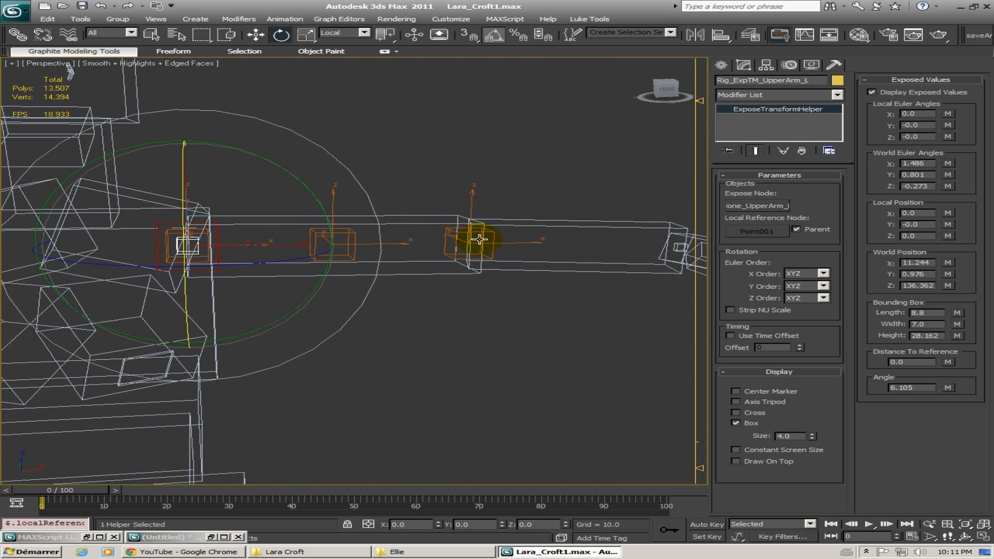
middle_click_drag(511, 241, 487, 247, "alt")
scroll(428, 239, "down", 5)
middle_click_drag(374, 280, 471, 251)
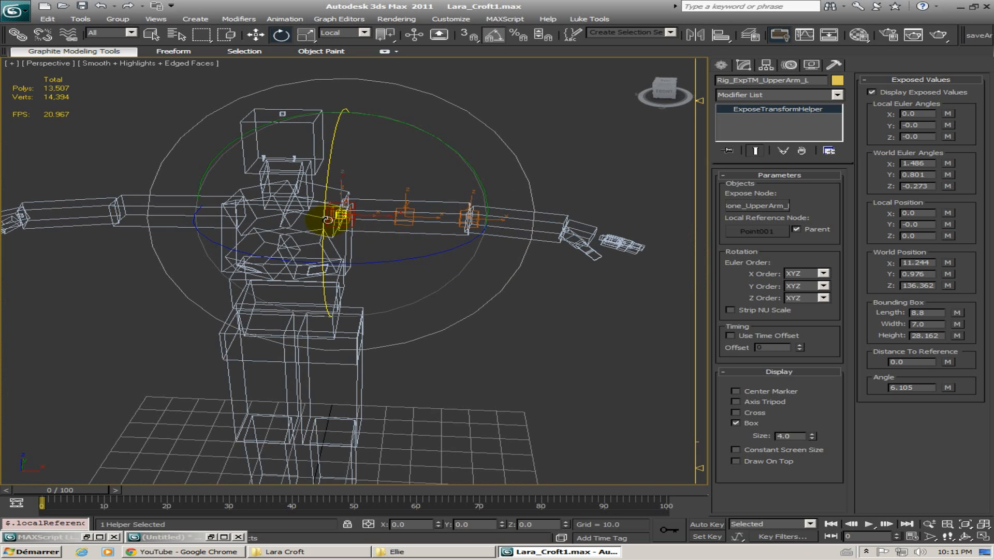
middle_click_drag(306, 277, 393, 246, "alt")
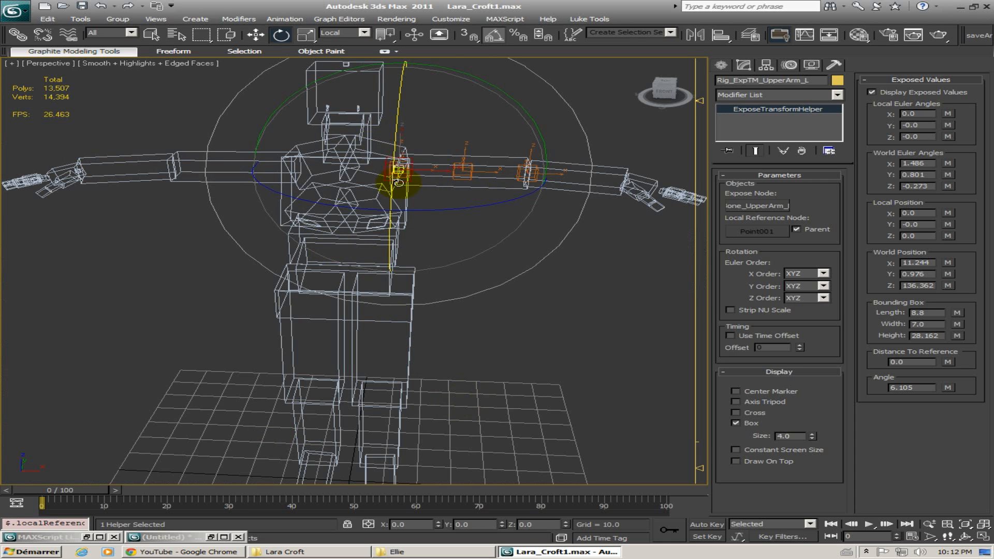
middle_click_drag(399, 182, 280, 267, "alt")
middle_click_drag(330, 236, 427, 208)
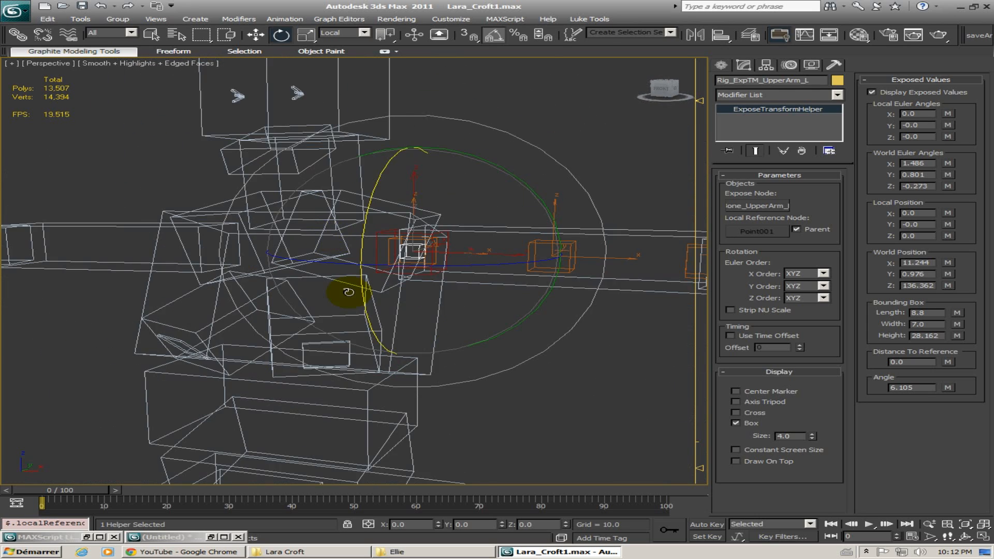
Examine the neck, clavicle and left shoulder bones up close from different angles
scroll(348, 289, "down", 3)
middle_click_drag(344, 278, 347, 213)
middle_click_drag(289, 263, 371, 293)
scroll(315, 348, "up", 5)
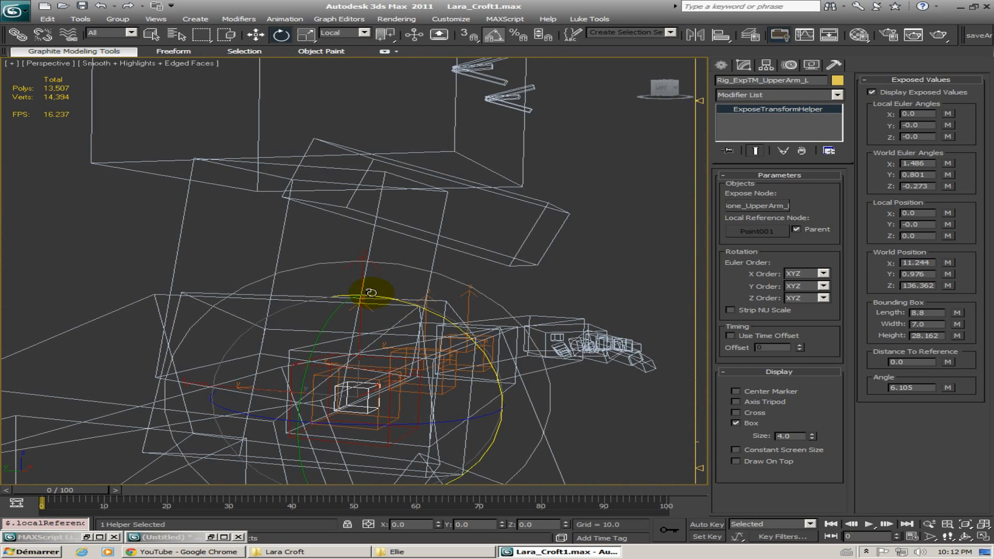
middle_click_drag(445, 319, 331, 364, "alt")
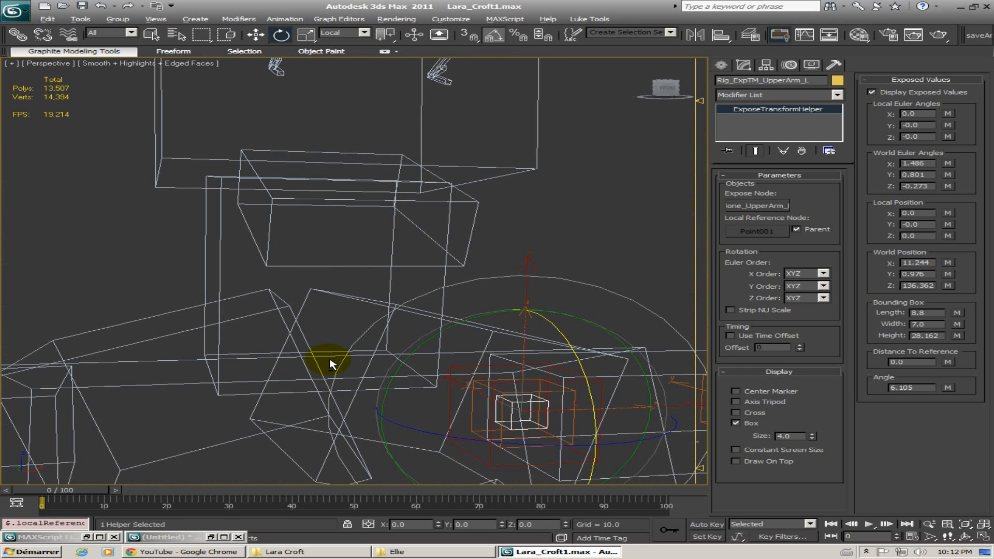
middle_click_drag(471, 287, 342, 269, "alt")
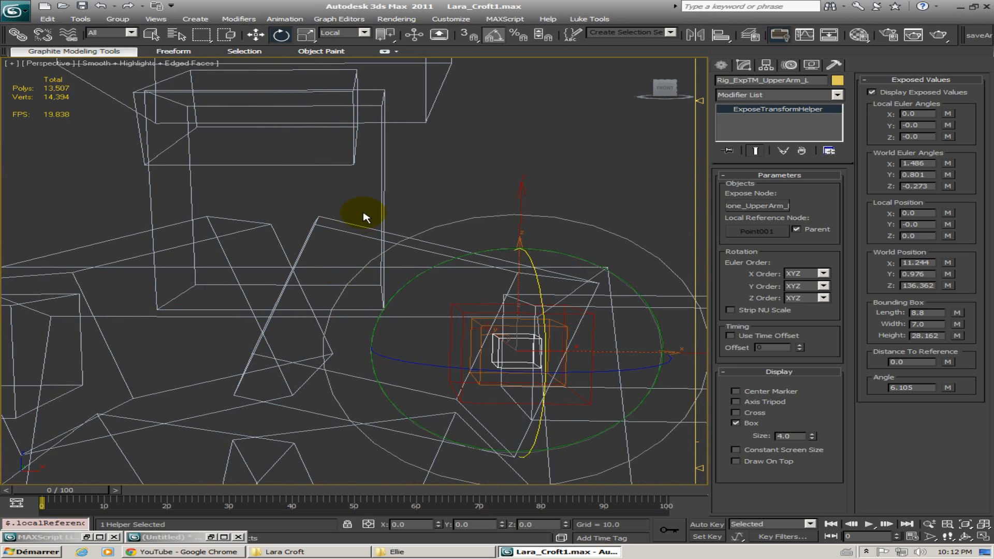
middle_click_drag(364, 216, 347, 304, "alt")
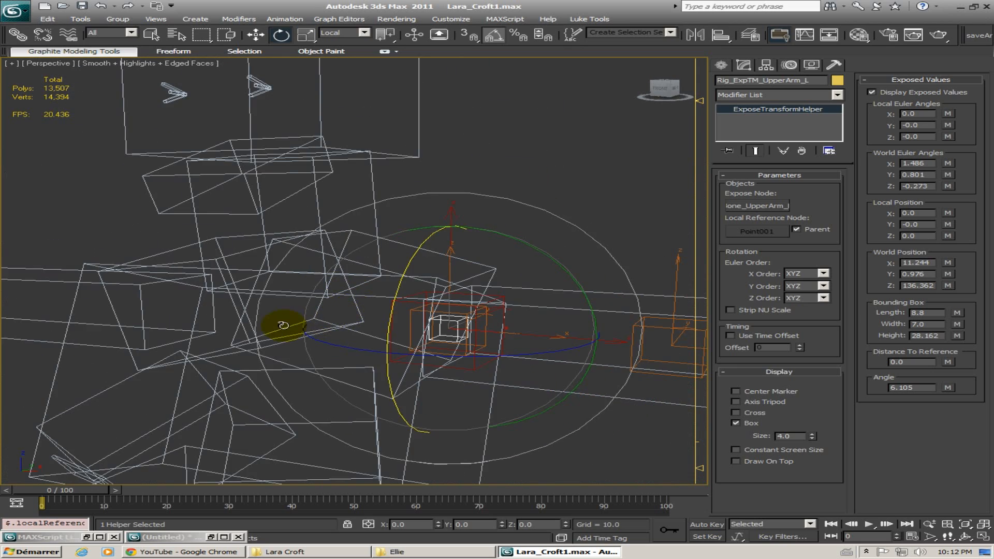
middle_click_drag(284, 325, 406, 177, "alt")
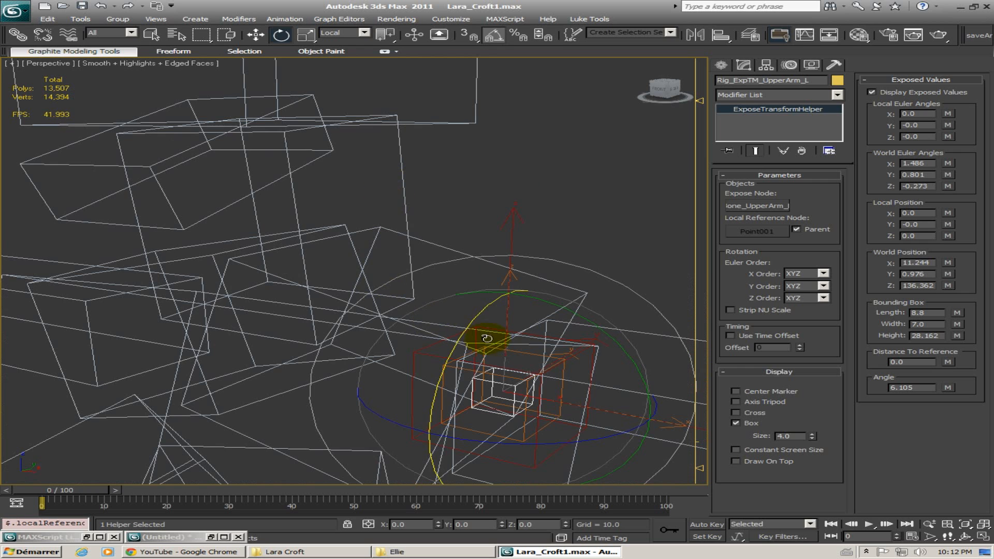
middle_click_drag(487, 338, 333, 179, "alt")
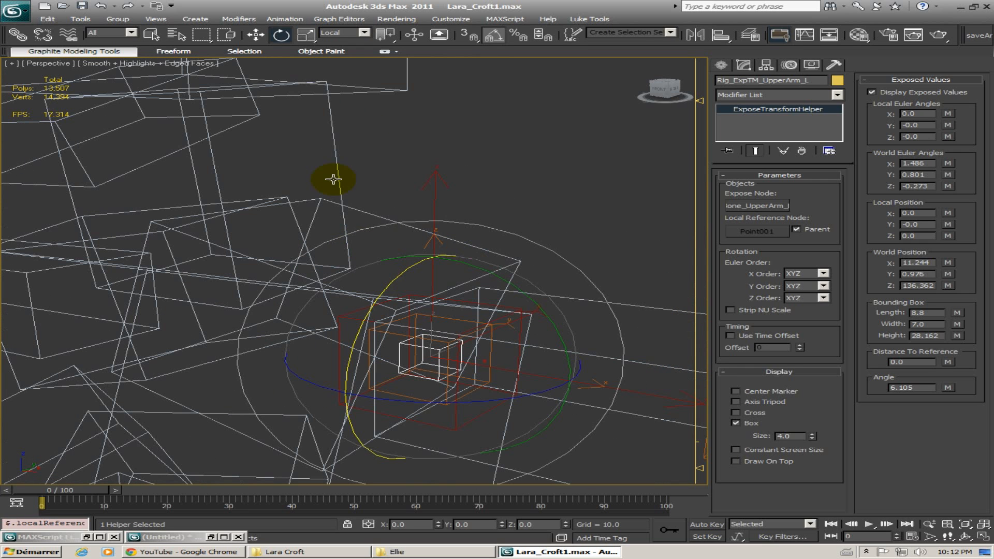
Select the neck bone, try rotating it in local space, and undo each test rotation
left_click(337, 175)
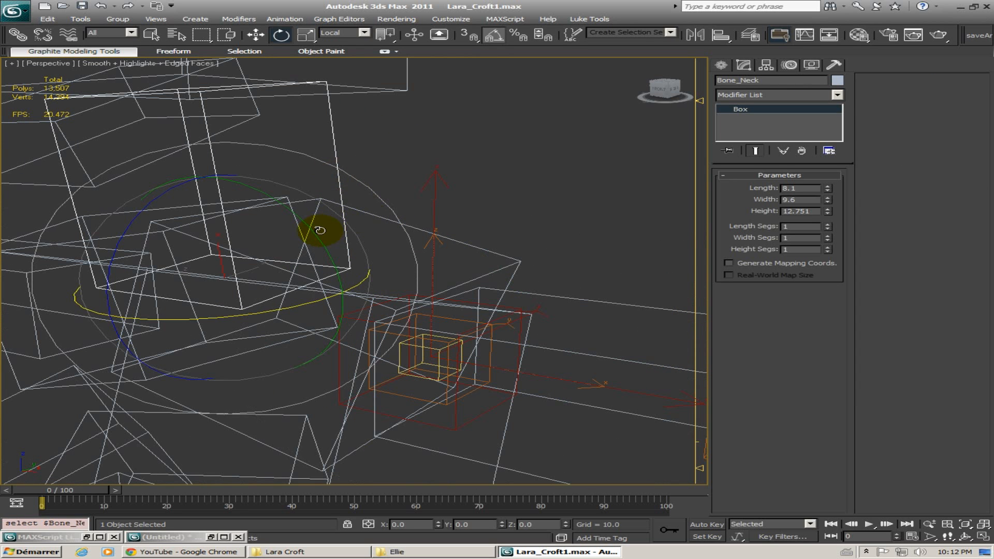
middle_click_drag(269, 228, 355, 190)
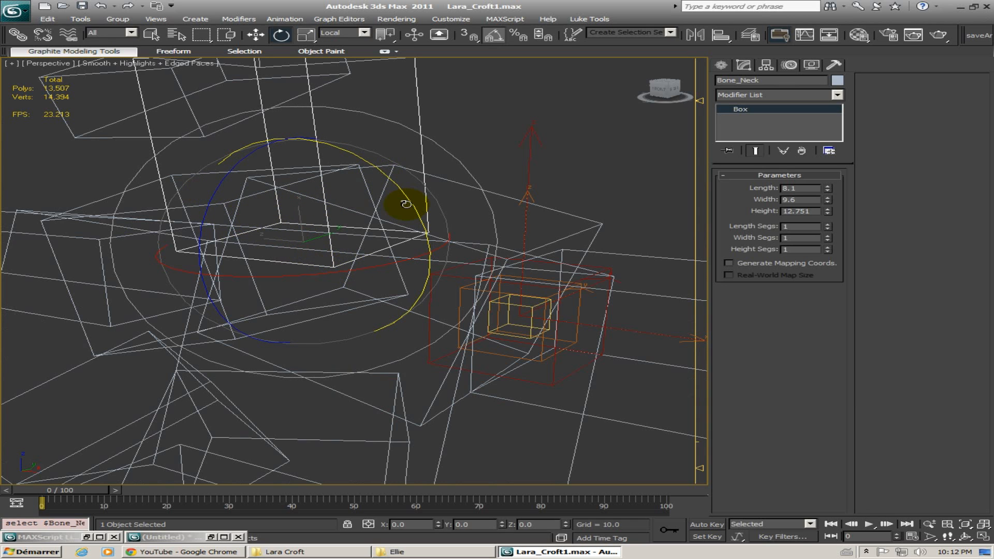
left_click_drag(409, 197, 204, 241)
key("ctrl+z")
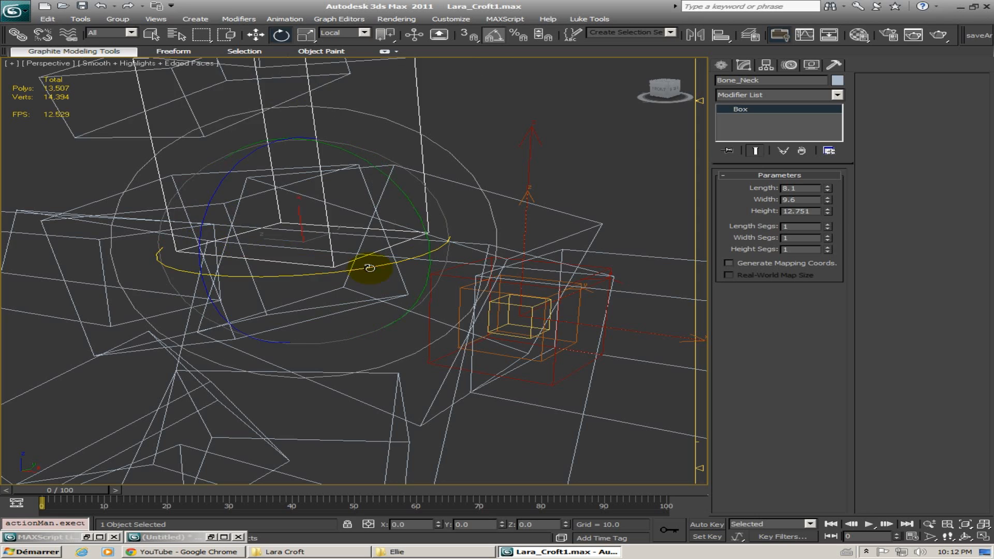
mouse_move(370, 268)
left_mouse_down()
mouse_move(339, 269)
mouse_move(384, 264)
left_mouse_up()
key("ctrl+z")
Inspect the left arm with its twist helpers from shoulder to hand, and review the whole skeleton from the front
middle_click_drag(401, 260, 383, 197)
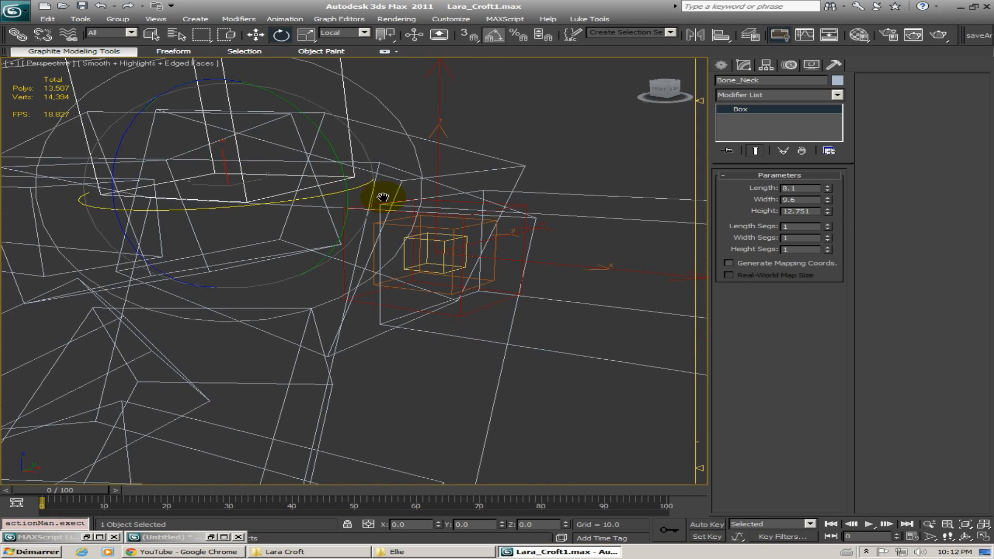
middle_click_drag(288, 208, 360, 200, "alt")
scroll(373, 197, "down", 2)
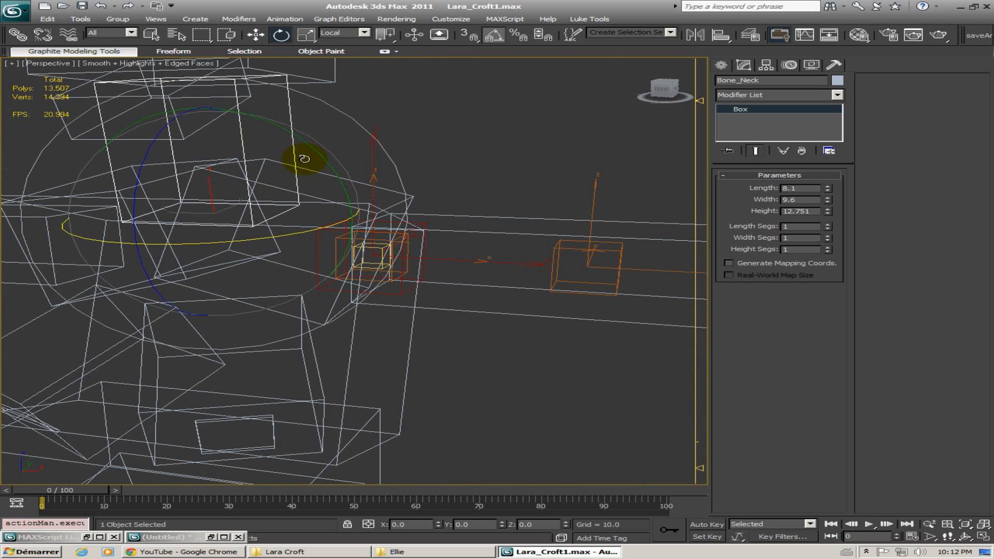
middle_click_drag(305, 158, 404, 217, "alt")
middle_click_drag(425, 256, 421, 218, "alt")
middle_click_drag(429, 251, 332, 260, "alt")
scroll(438, 234, "up", 10)
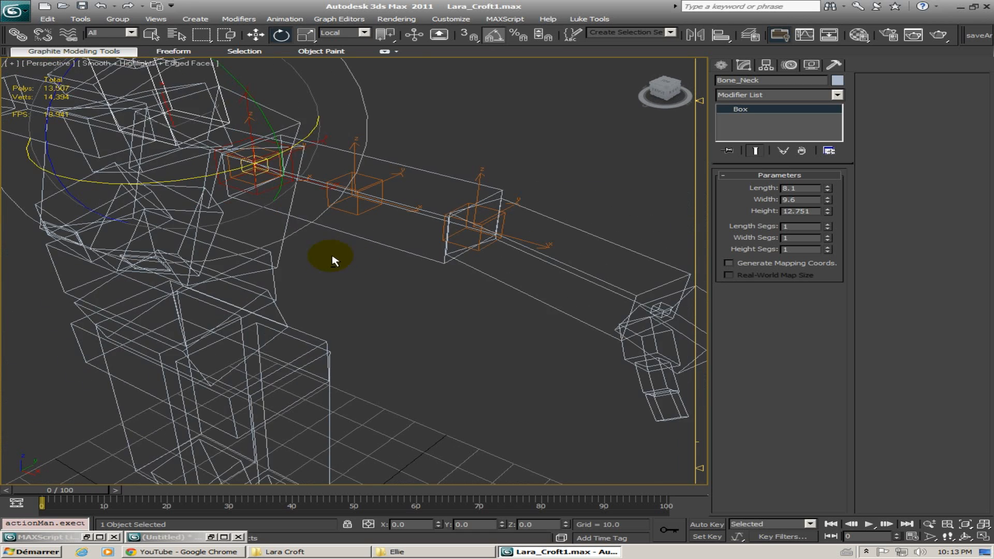
middle_click_drag(437, 219, 482, 201)
scroll(404, 204, "down", 6)
middle_click_drag(349, 207, 411, 200, "alt")
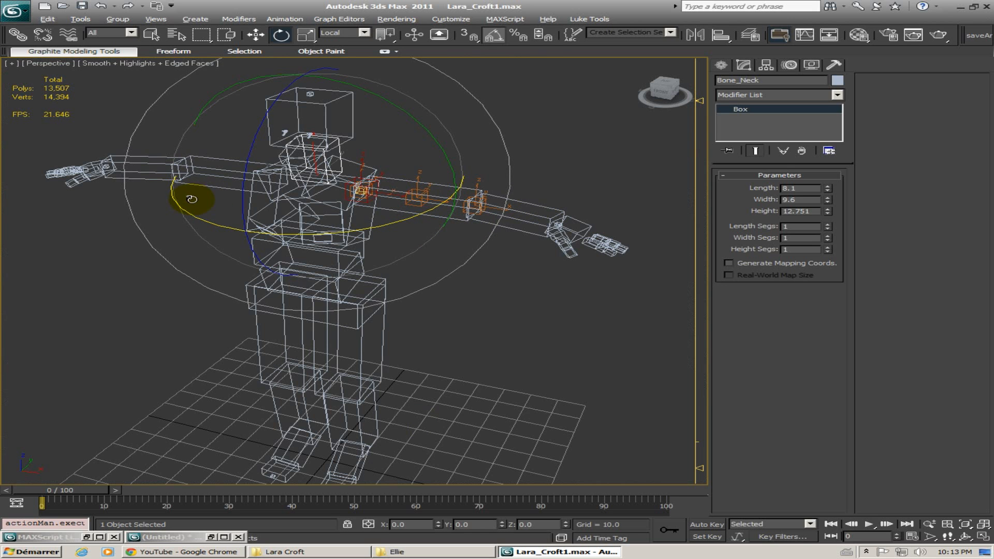
middle_click_drag(191, 198, 323, 190, "alt")
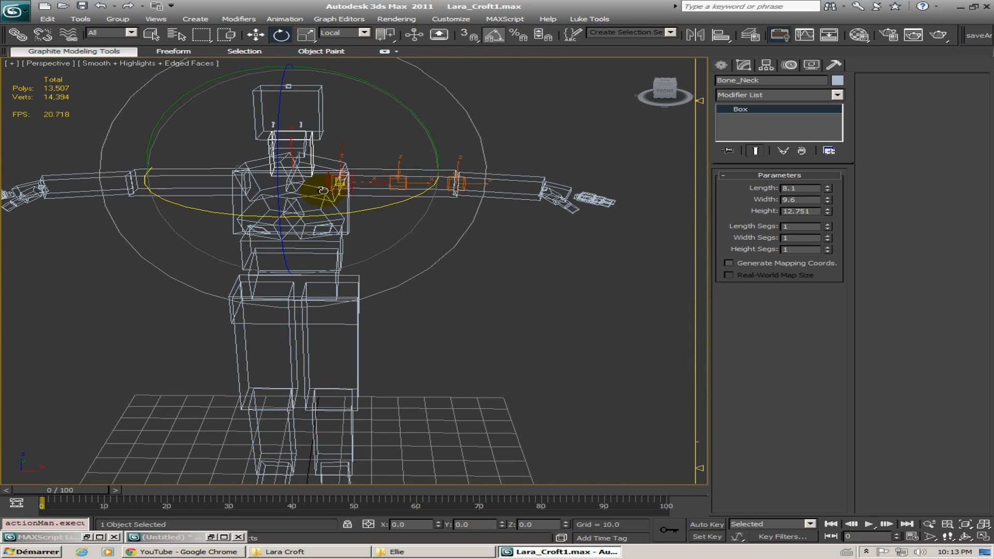
middle_click_drag(386, 231, 338, 219, "alt")
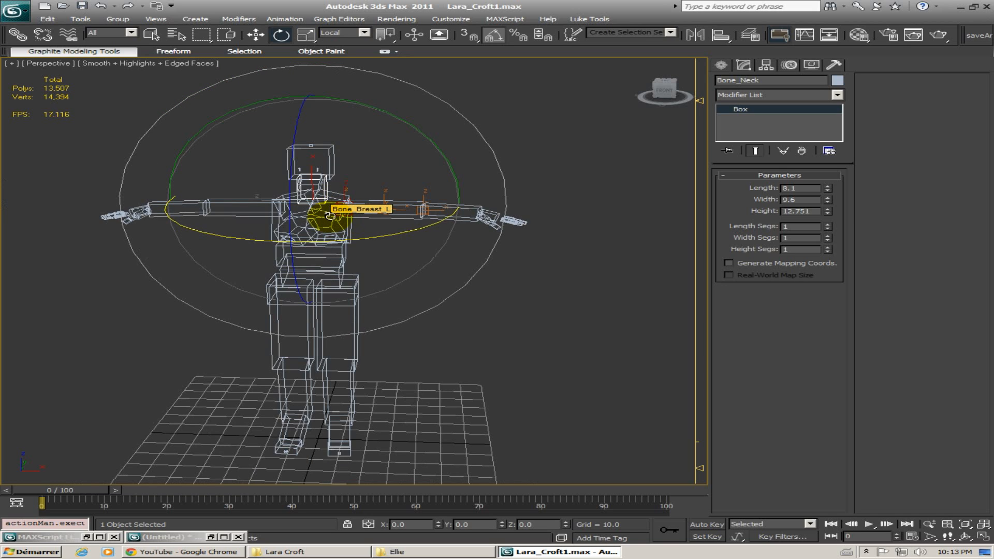